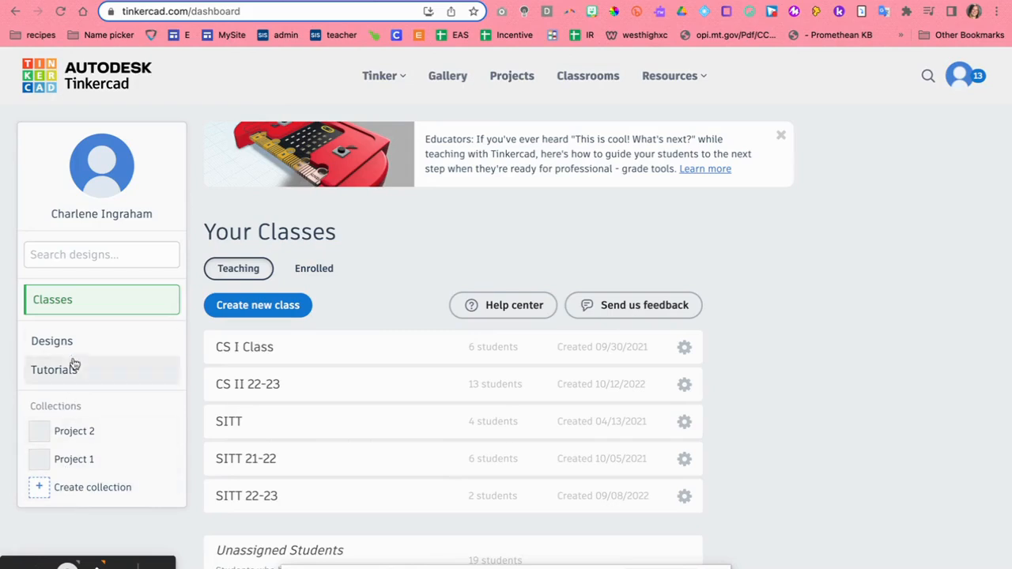
Step: Create a new 3D design from the designs collection
left_click(71, 342)
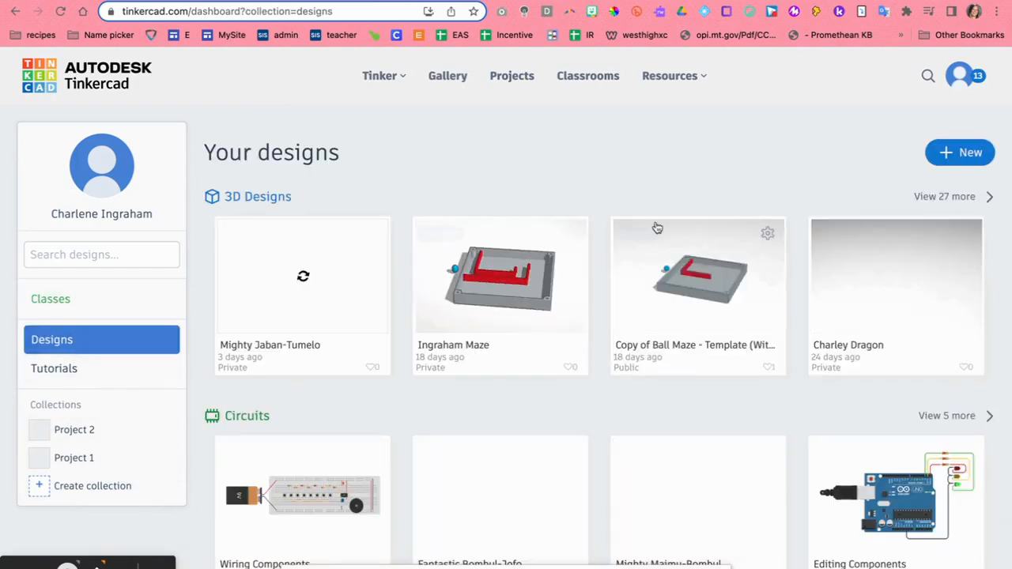
left_click(961, 156)
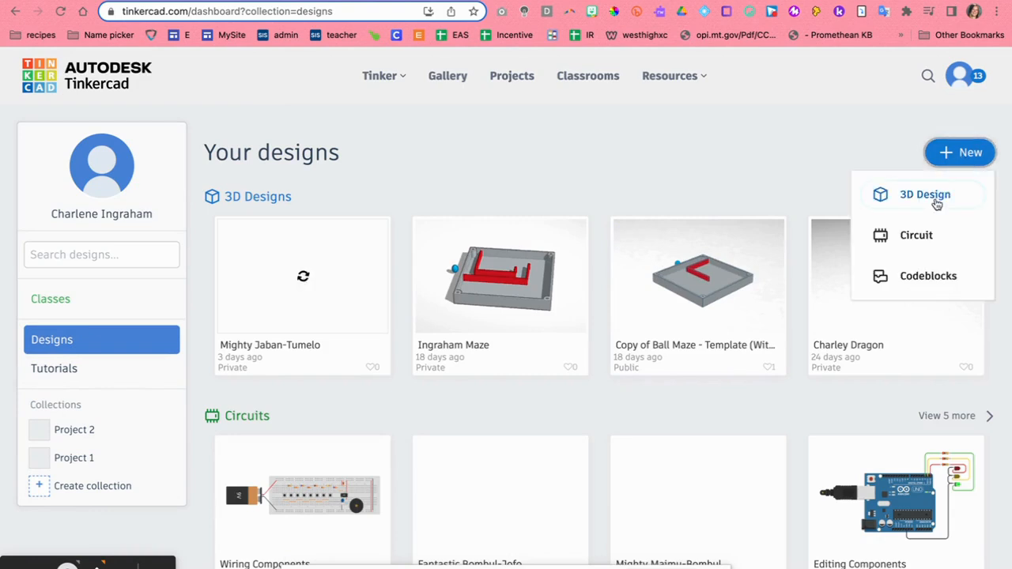
left_click(937, 203)
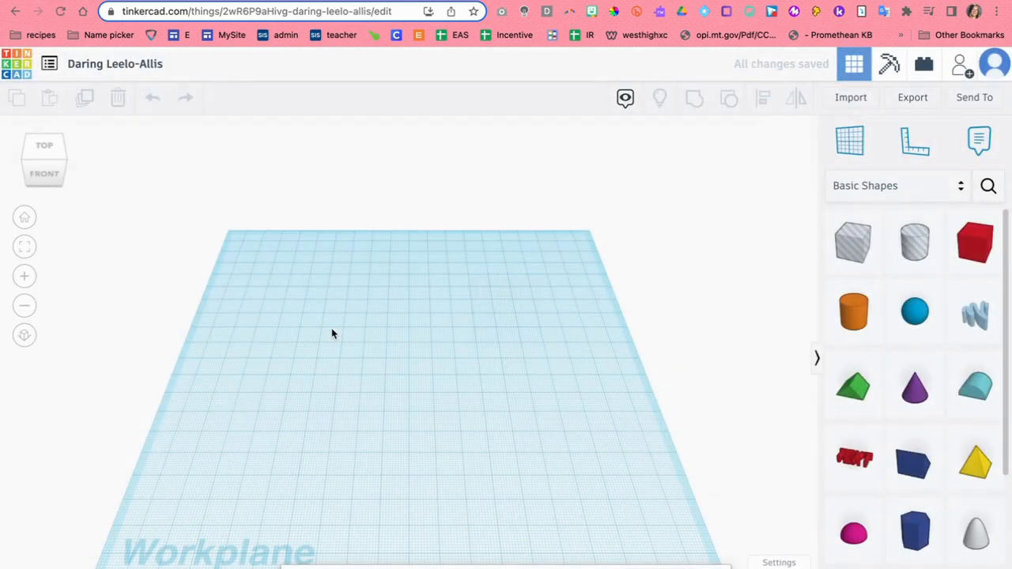
Step: Rename the design with the owner's surname followed by "Ornament"
left_click(98, 66)
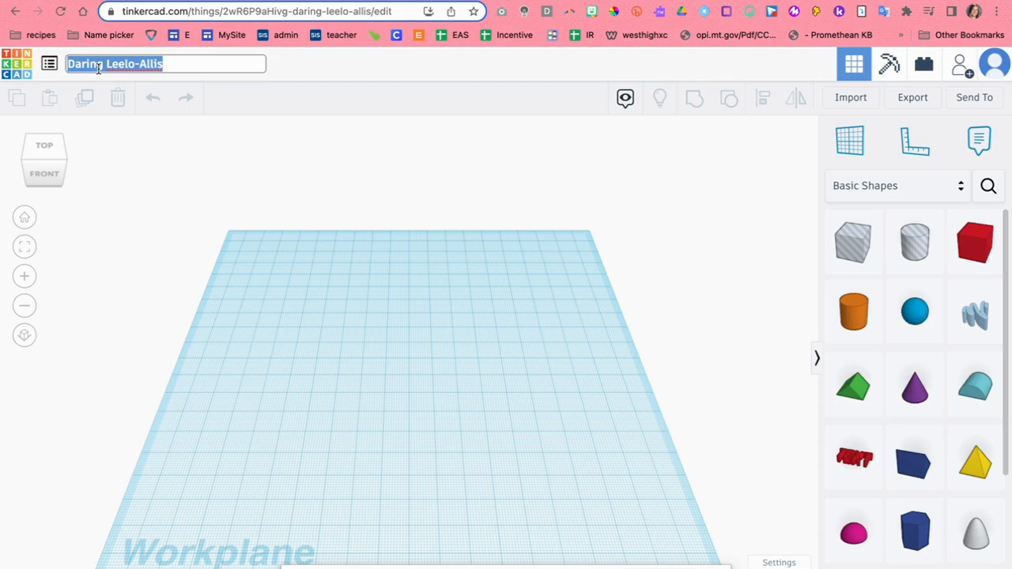
type("Ingrah")
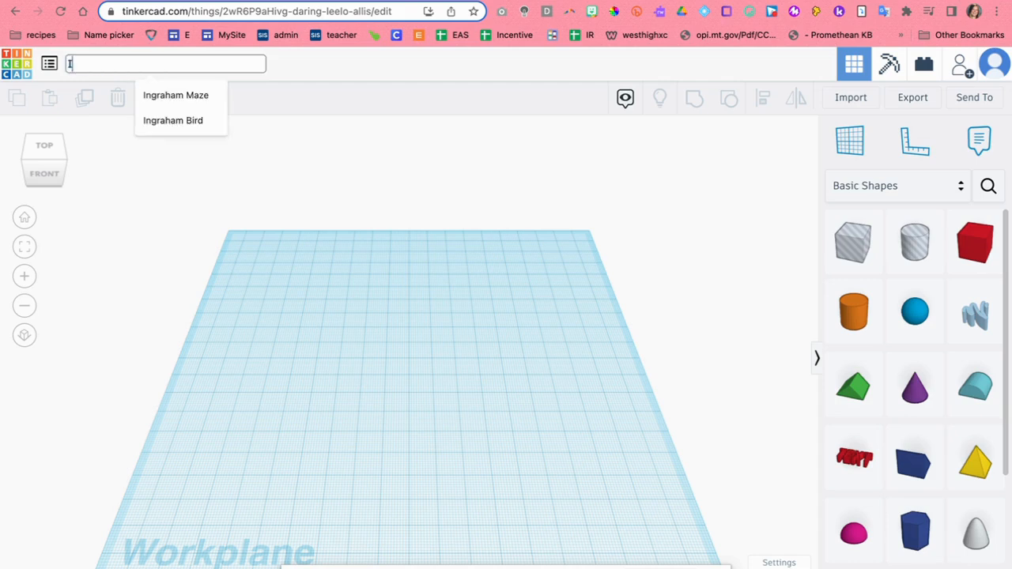
type("am Ornament")
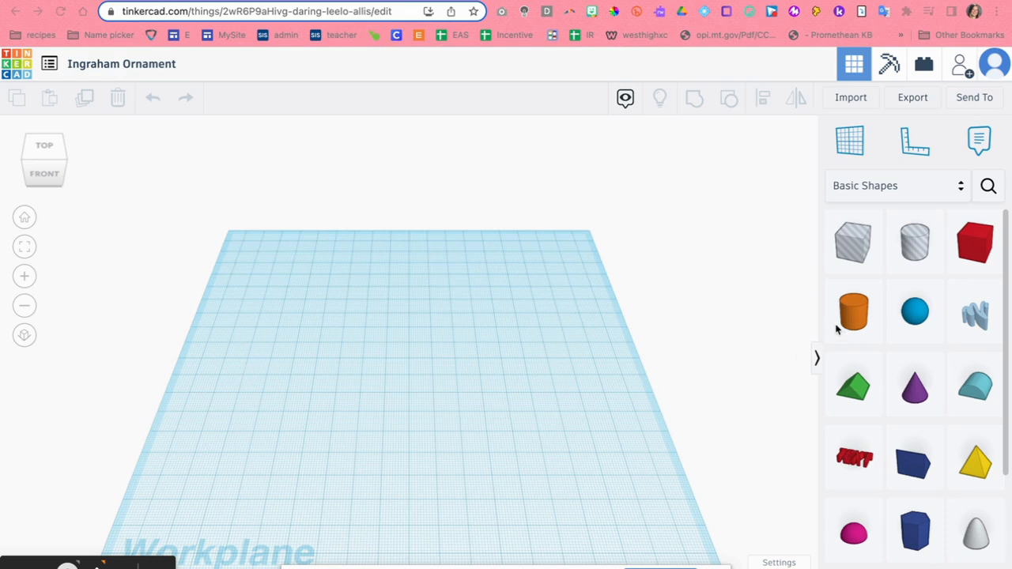
Step: Place a solid cylinder near the middle of the workplane and set its width and length to 50
left_click_drag(848, 311, 372, 338)
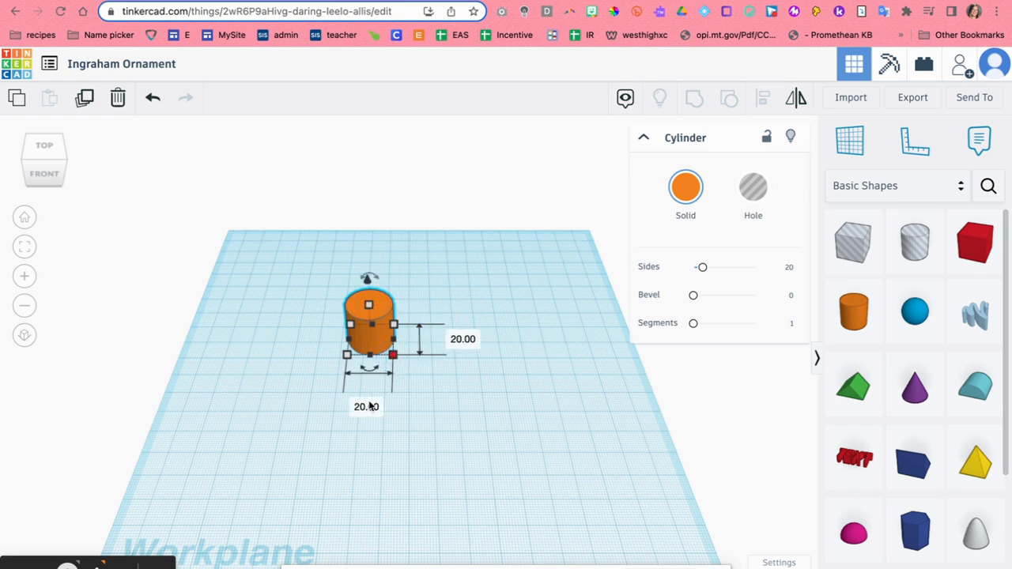
left_click(364, 408)
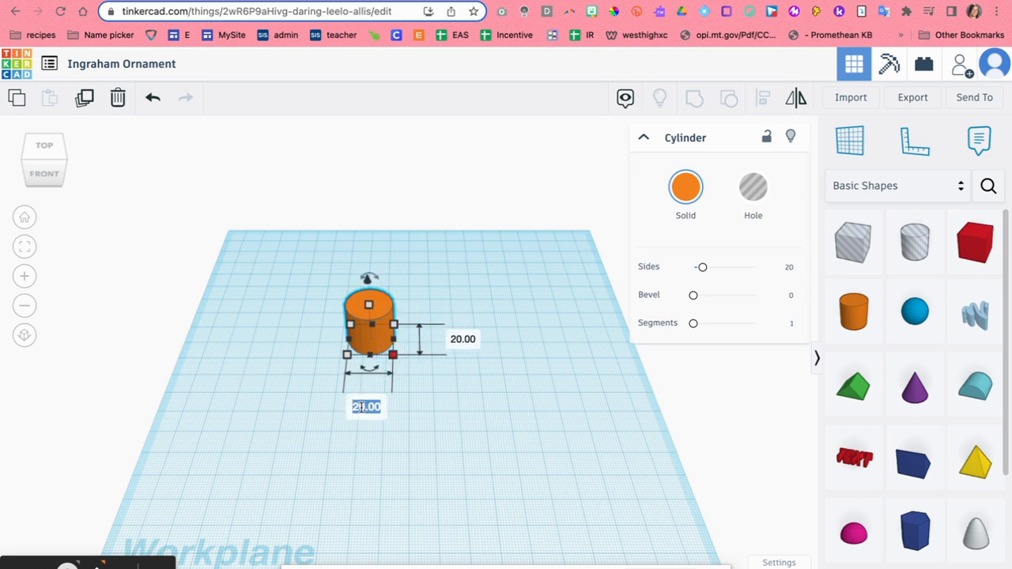
type("80")
key("BackSpace")
key("BackSpace")
type("50")
left_click(465, 338)
type("50")
key("Return")
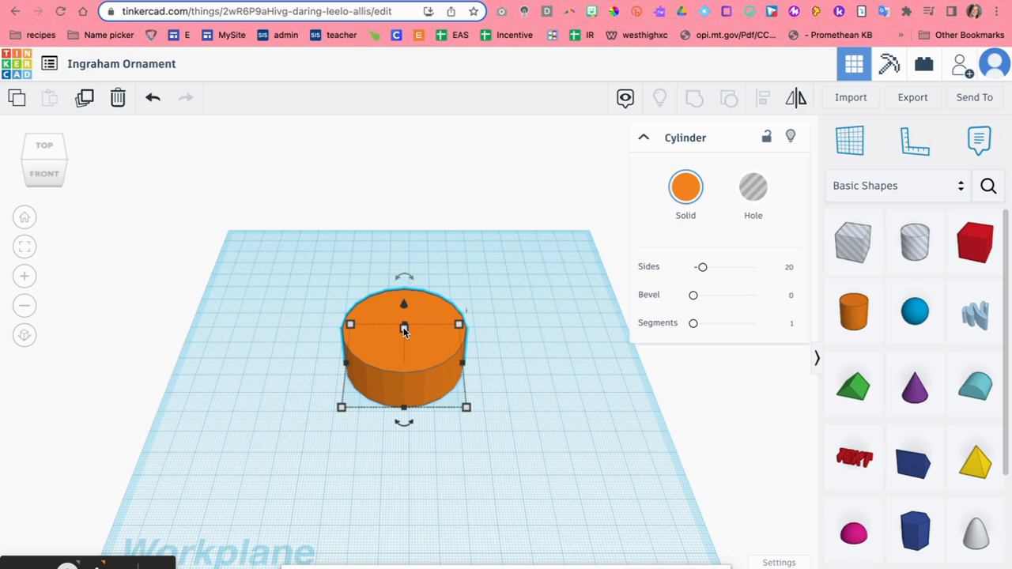
Step: Set the cylinder's height to 3 to flatten it into a disc, and deselect it
mouse_move(403, 330)
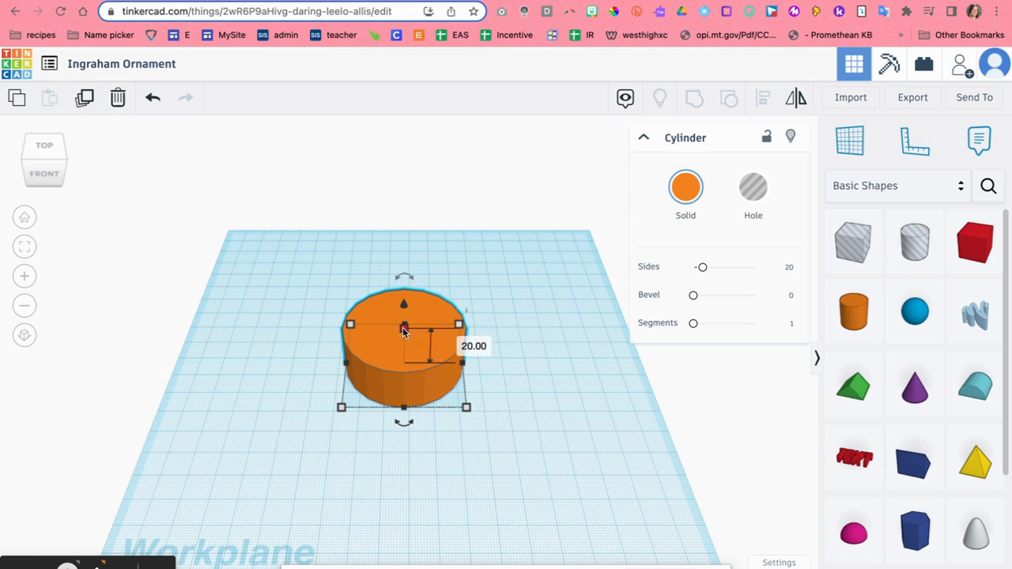
left_click(474, 346)
type("30")
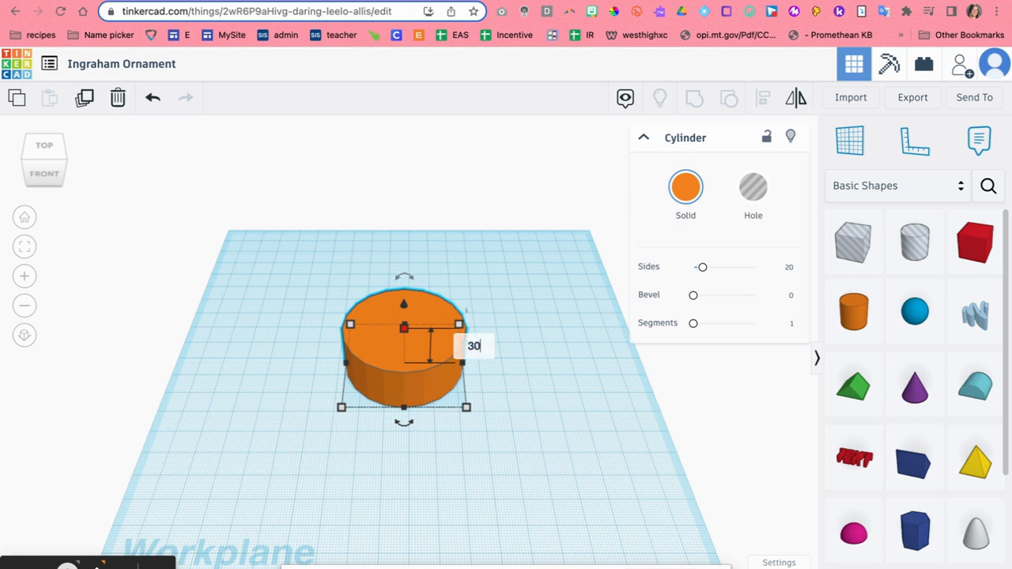
key("BackSpace")
key("Return")
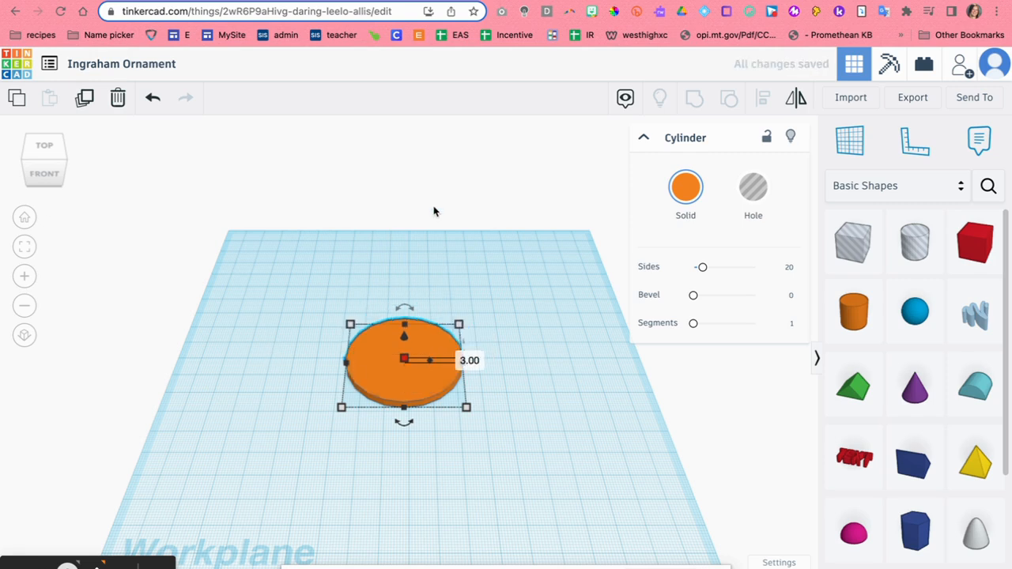
left_click(422, 291)
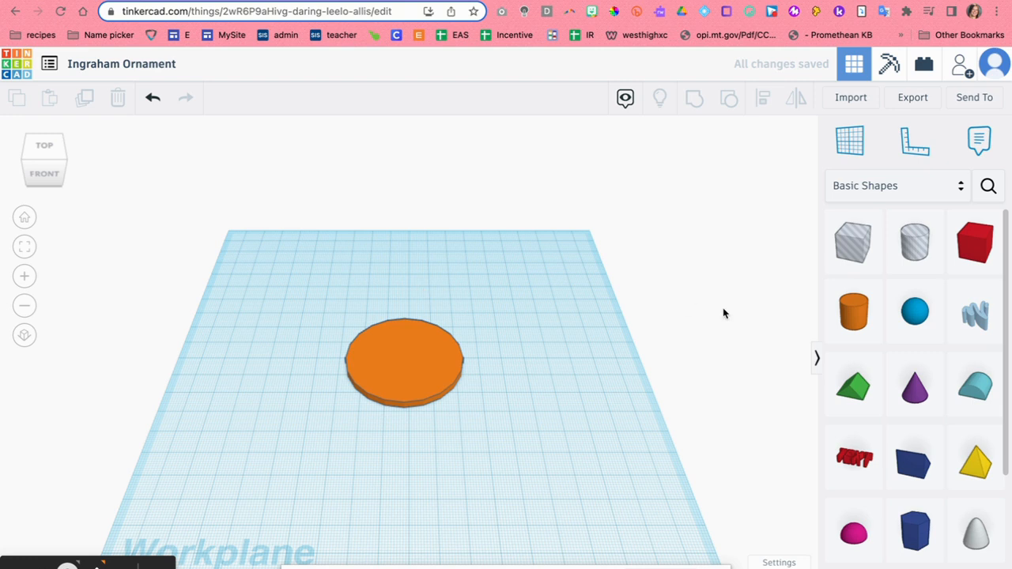
Step: Add a second cylinder behind and to the right of the disc, with width and length set to 45
left_click_drag(854, 310, 520, 311)
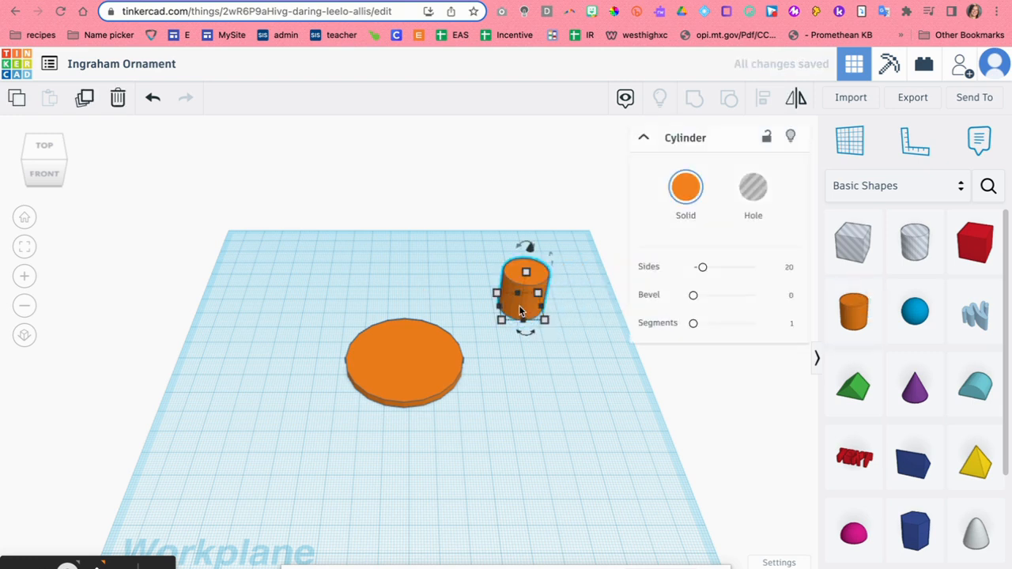
mouse_move(545, 320)
left_click(532, 368)
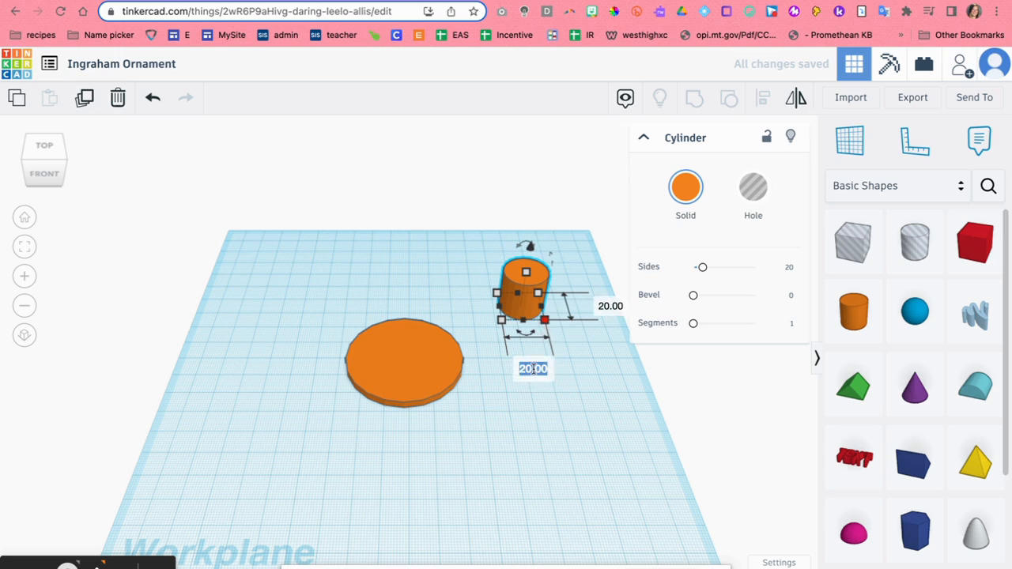
type("45")
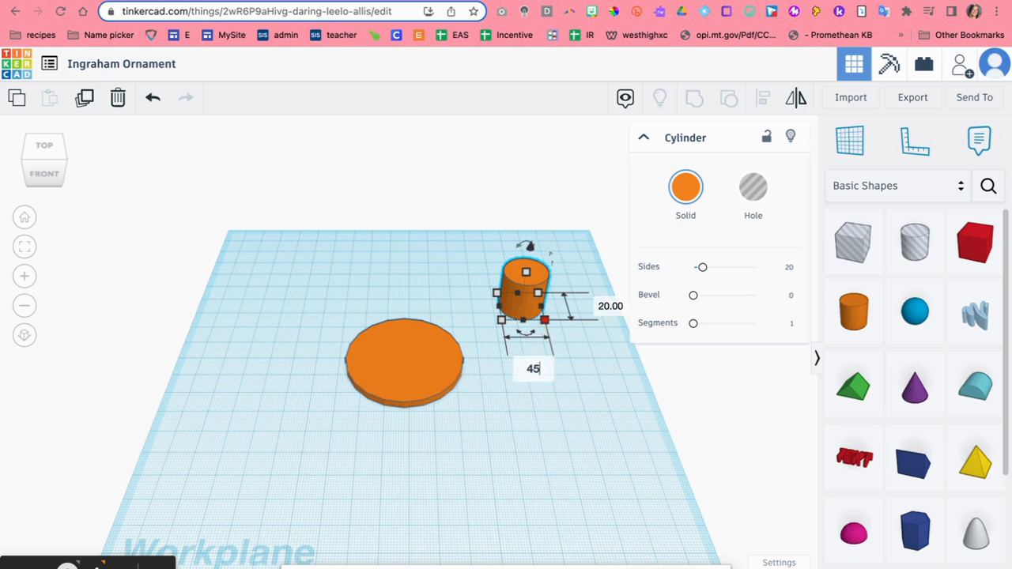
key("Return")
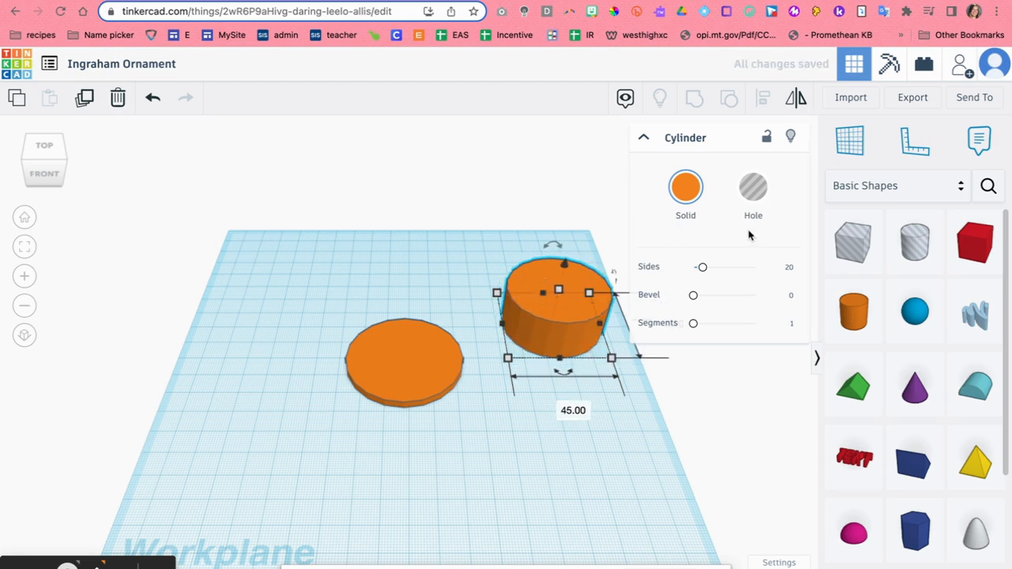
Step: Turn the second cylinder into a hole and move it forward beside the orange disc
left_click(752, 188)
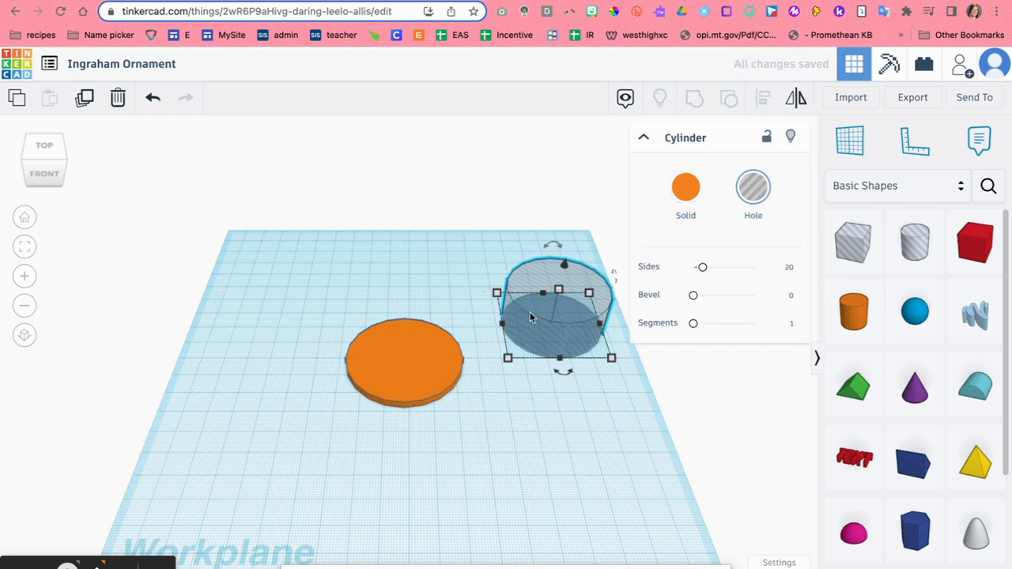
left_click_drag(563, 319, 545, 374)
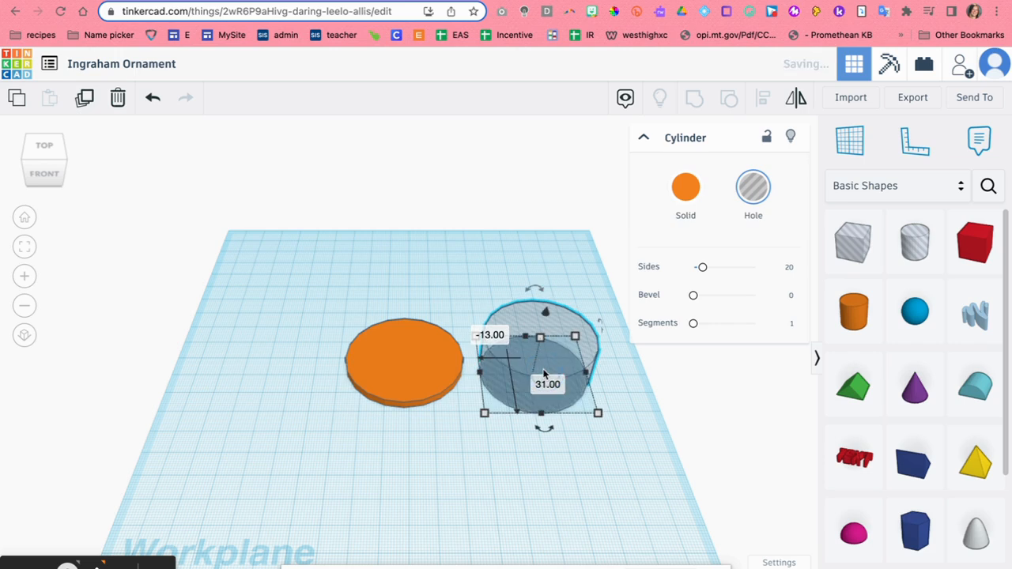
Step: Align the disc and the hole cylinder on their centres in both horizontal directions, and group them to cut out a ring
left_click_drag(306, 310, 651, 416)
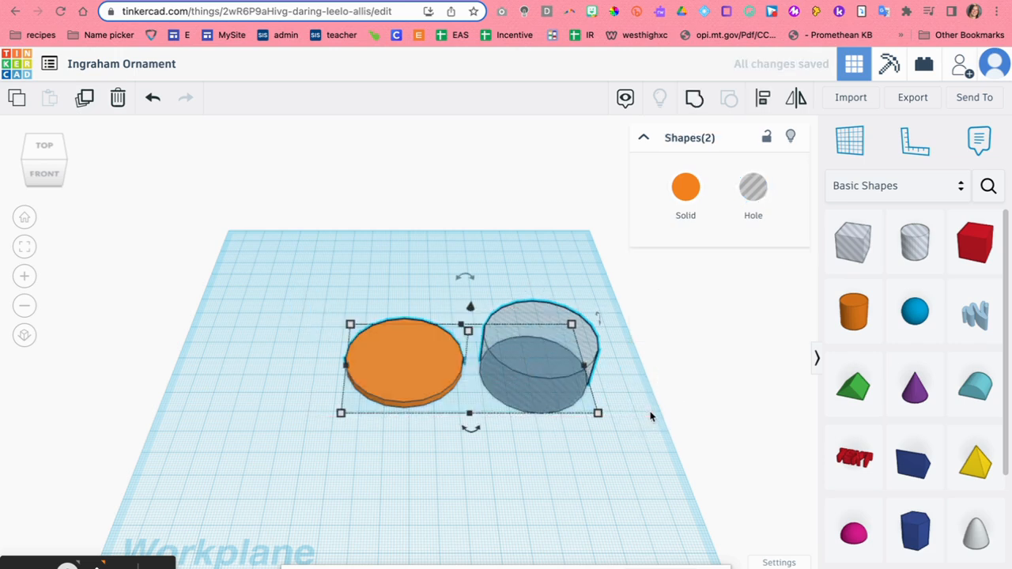
left_click_drag(289, 280, 625, 455)
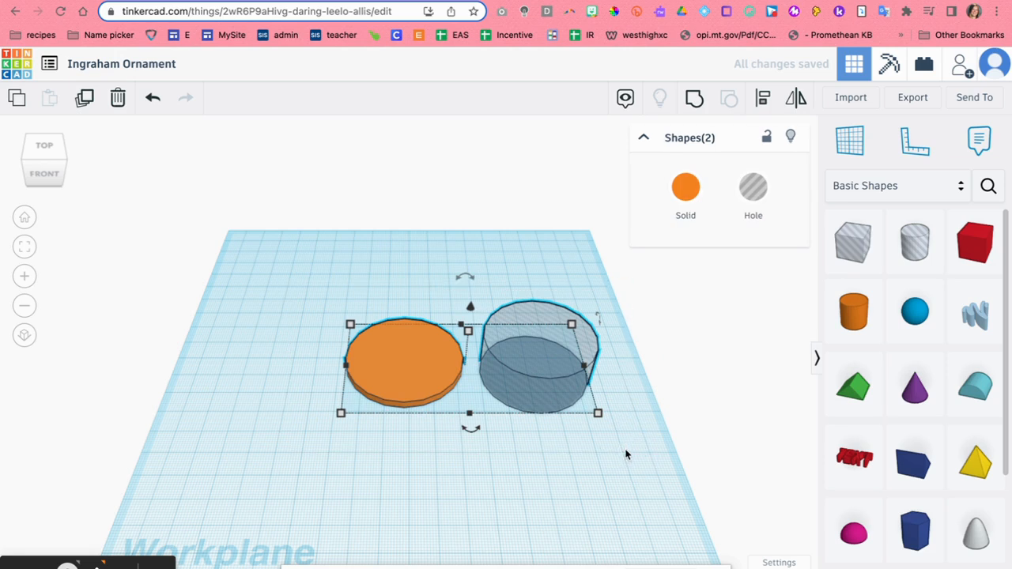
left_click(764, 110)
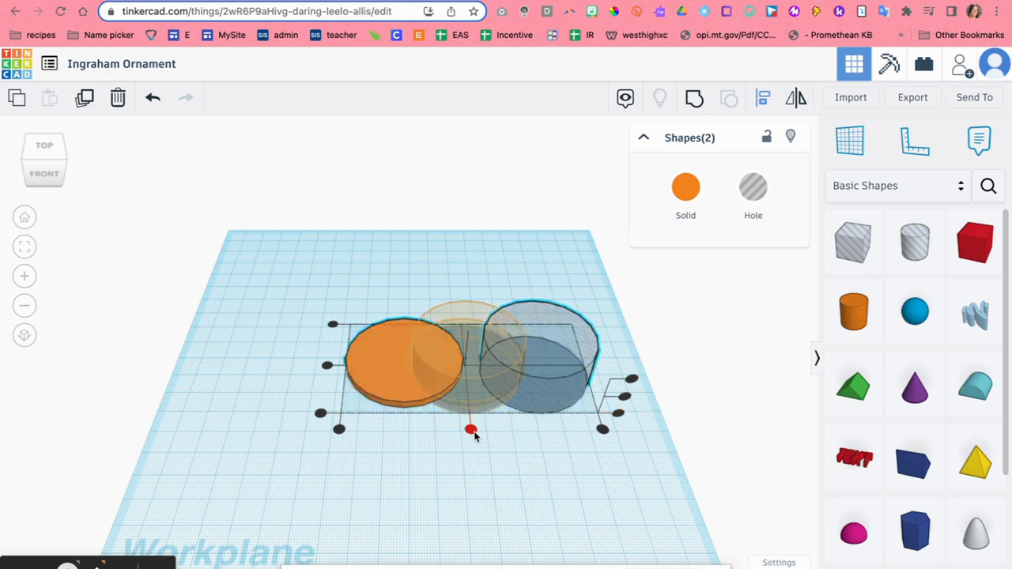
left_click(471, 430)
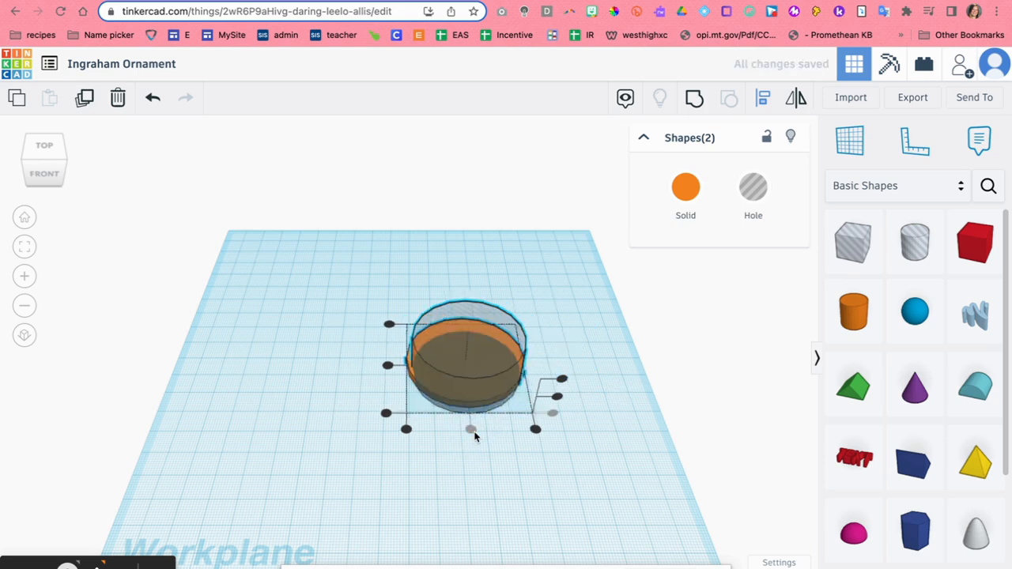
left_click(387, 367)
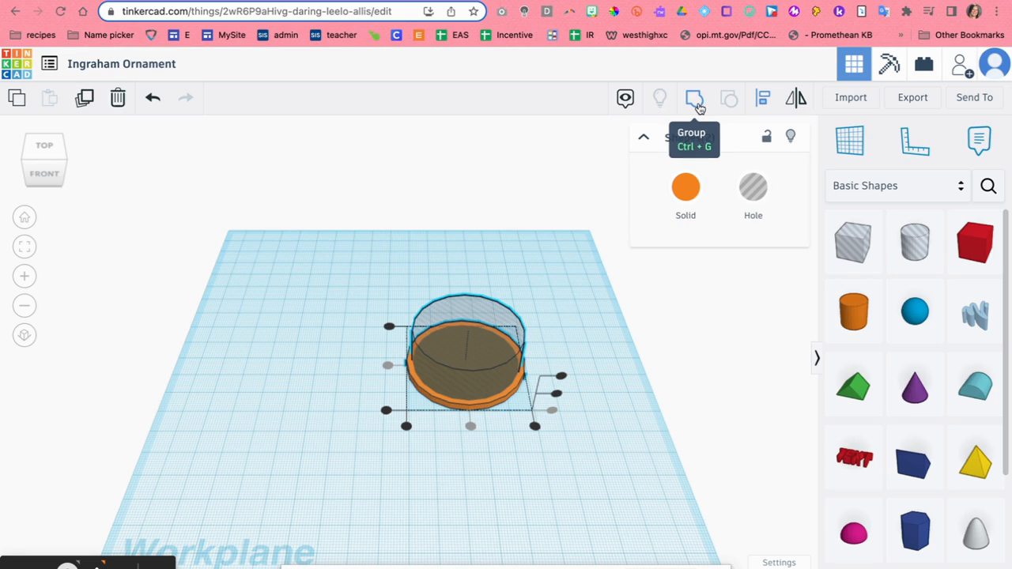
left_click(699, 107)
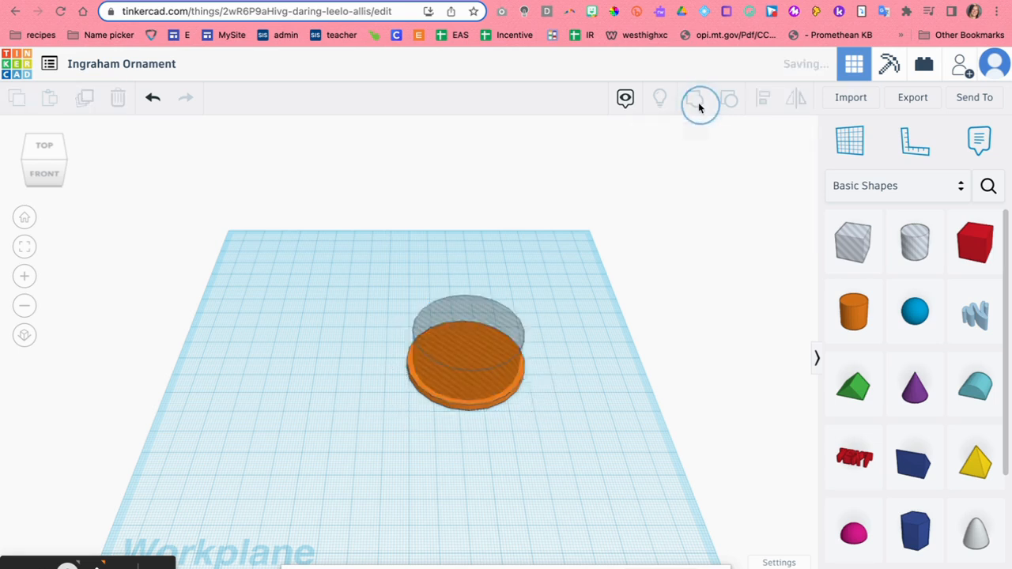
left_click(412, 269)
Step: Raise the ring 5 above the workplane
left_click(43, 151)
mouse_move(40, 155)
left_mouse_down()
mouse_move(37, 140)
mouse_move(55, 139)
mouse_move(63, 124)
mouse_move(65, 140)
mouse_move(33, 141)
left_mouse_up()
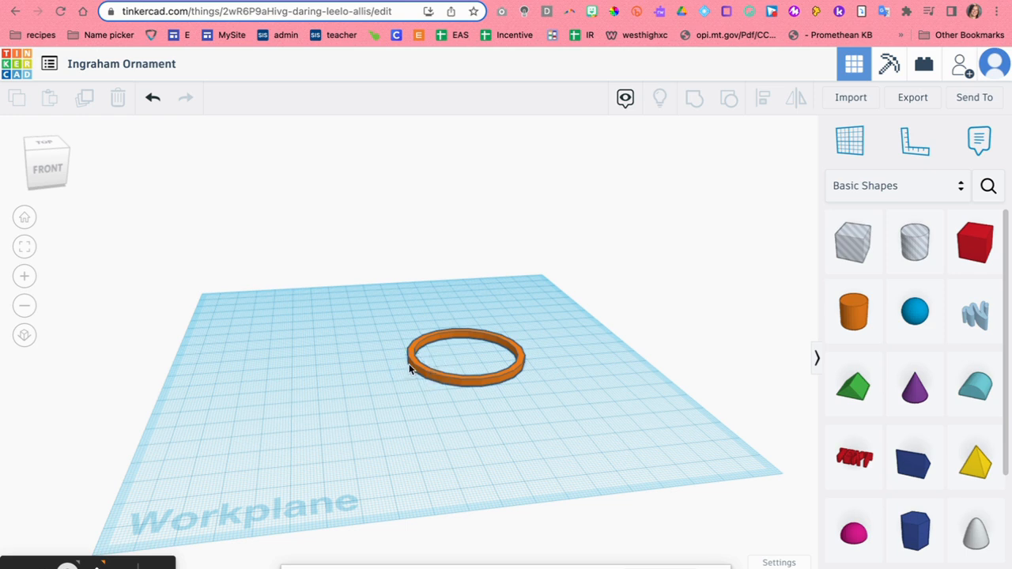
left_click(439, 380)
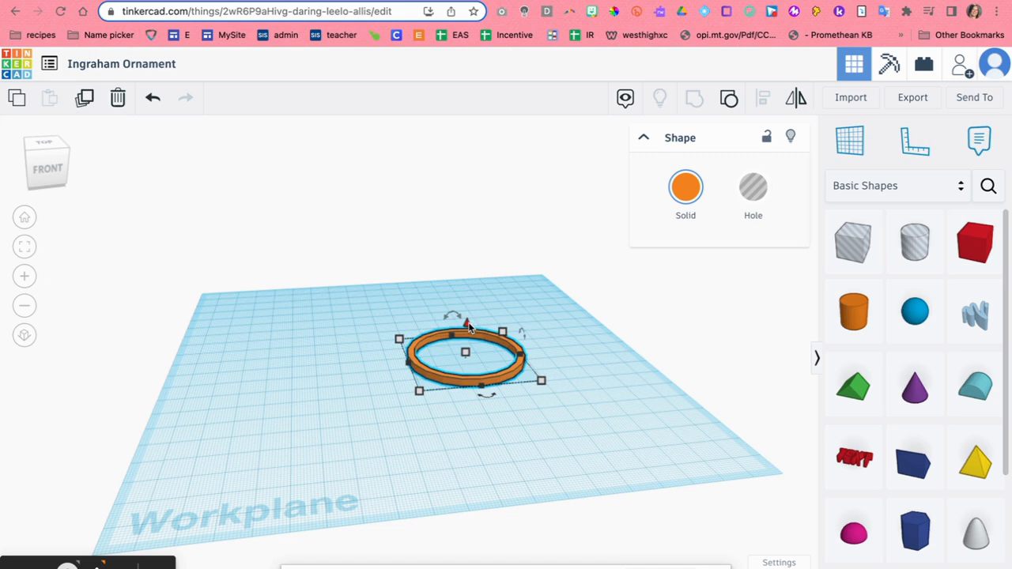
mouse_move(466, 324)
left_mouse_down()
mouse_move(470, 280)
mouse_move(471, 315)
left_mouse_up()
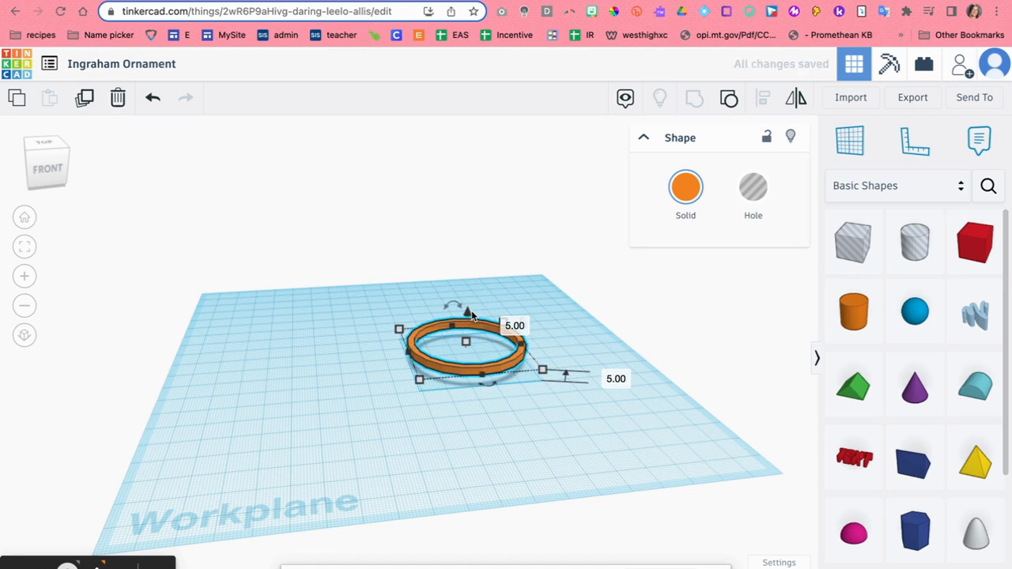
Step: Lower the ring by 2, and set its elevation above the workplane to 0
left_click(54, 181)
left_click_drag(53, 177, 56, 178)
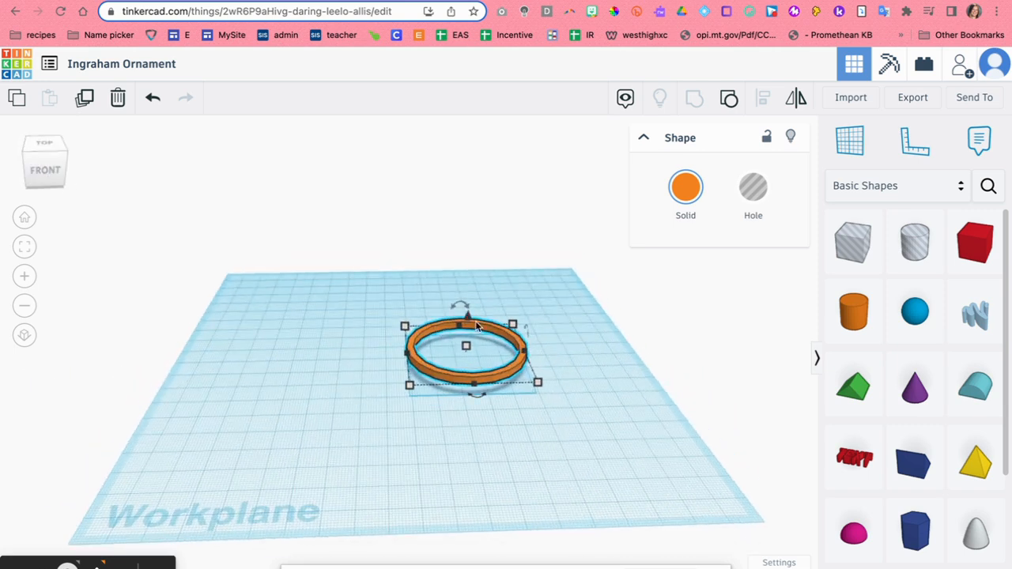
left_click_drag(469, 322, 469, 328)
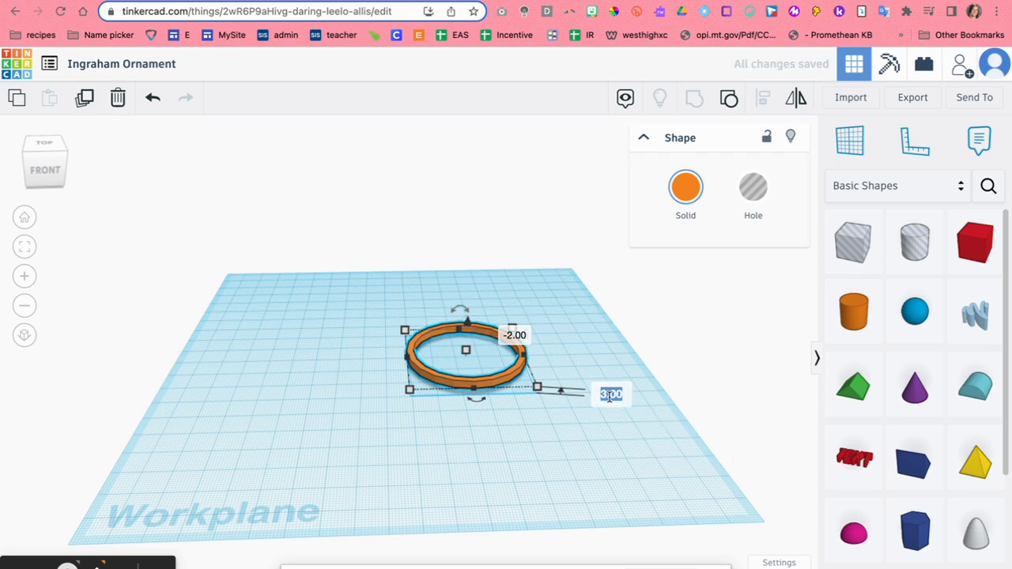
type("0")
key("Return")
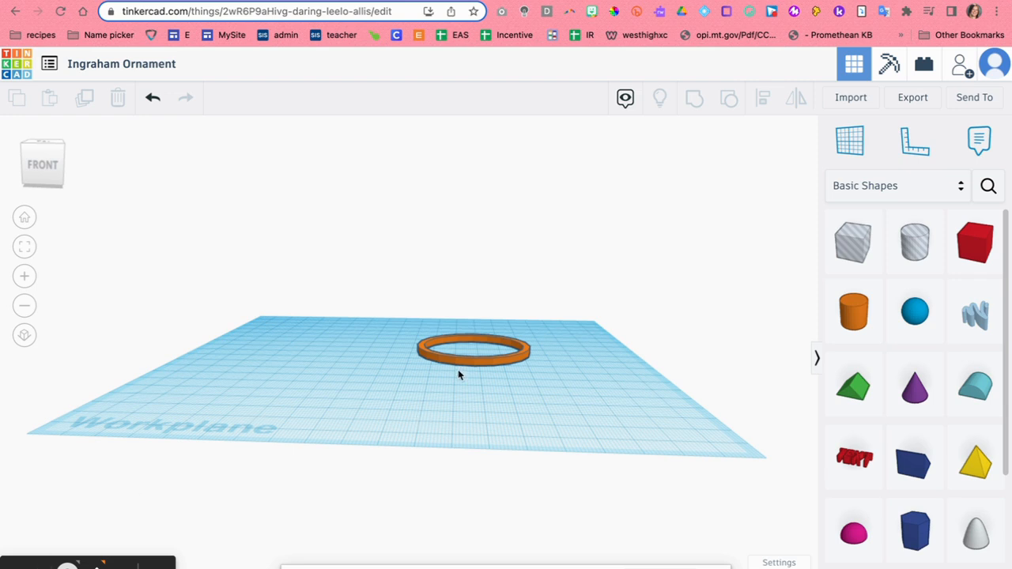
Step: Try lifting the ring well above the workplane, and undo the lift
left_click(476, 357)
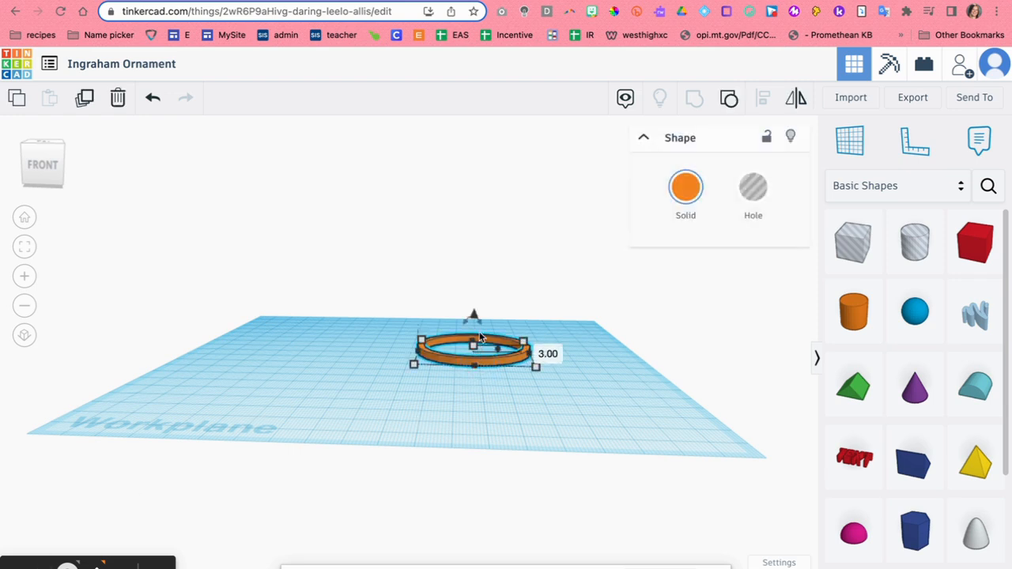
left_click_drag(475, 317, 477, 290)
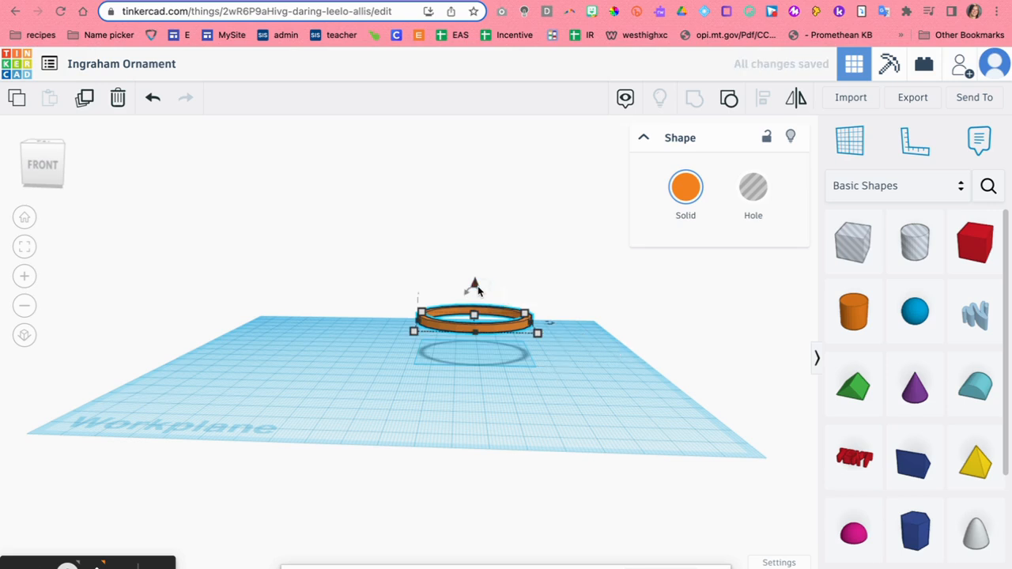
key("ctrl+z")
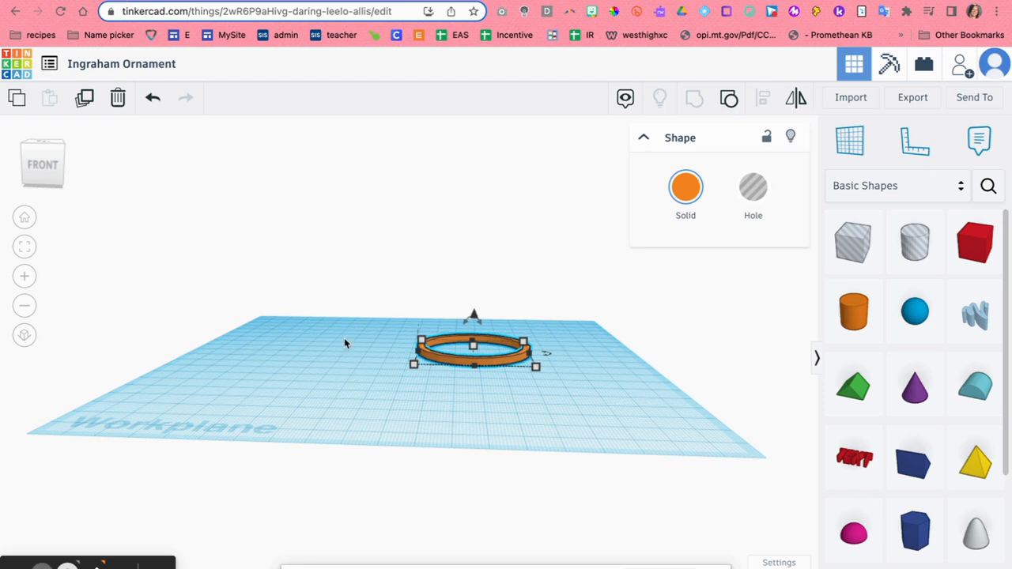
left_click(54, 186)
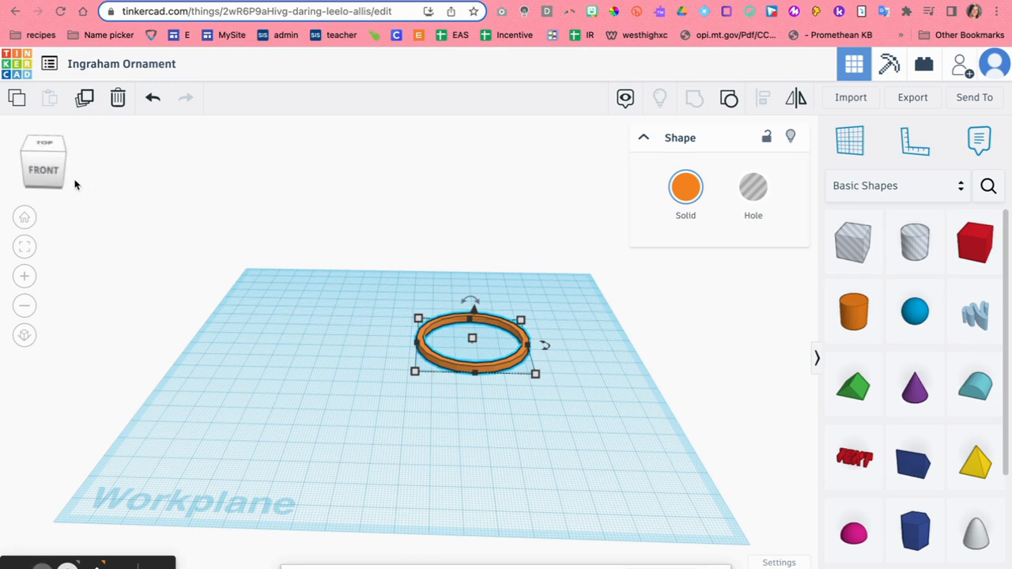
Step: Add a Tube shape behind the ring and move it 17 by 16 so it overlaps the ring's back edge as a hanging loop
left_click(44, 170)
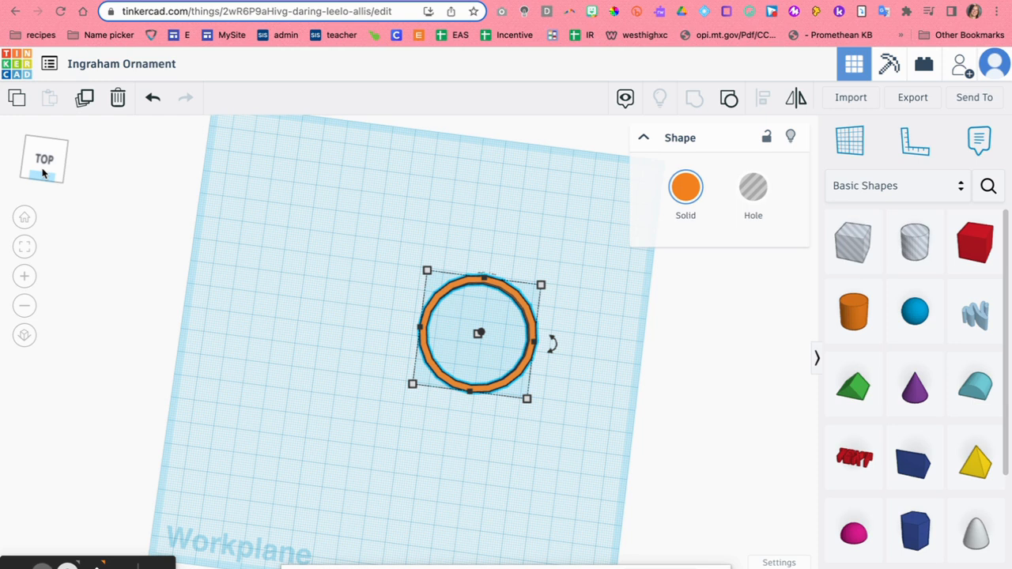
scroll(864, 422, "down", 5)
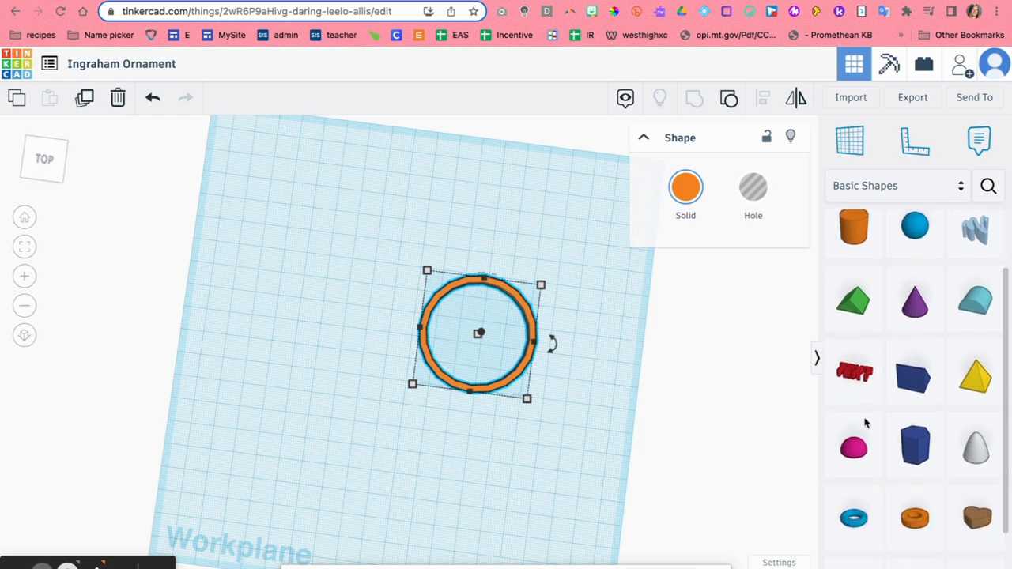
left_click(899, 417)
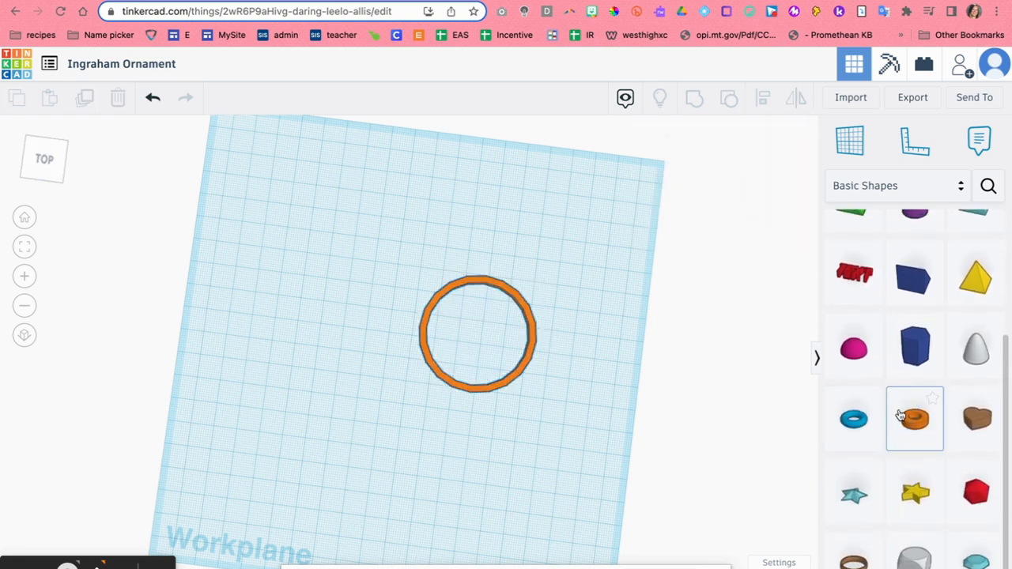
left_click_drag(901, 417, 486, 266)
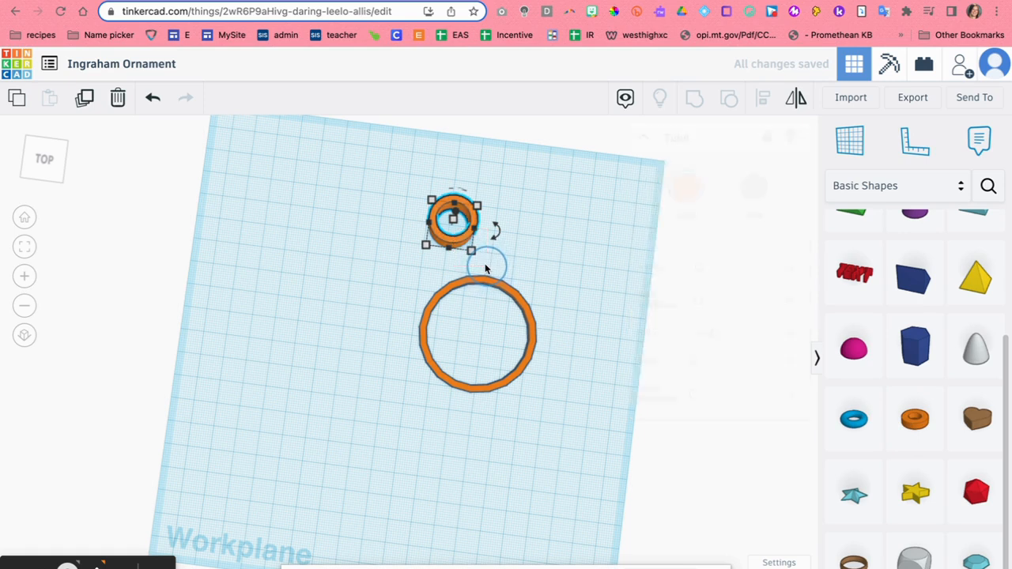
left_click_drag(442, 229, 479, 276)
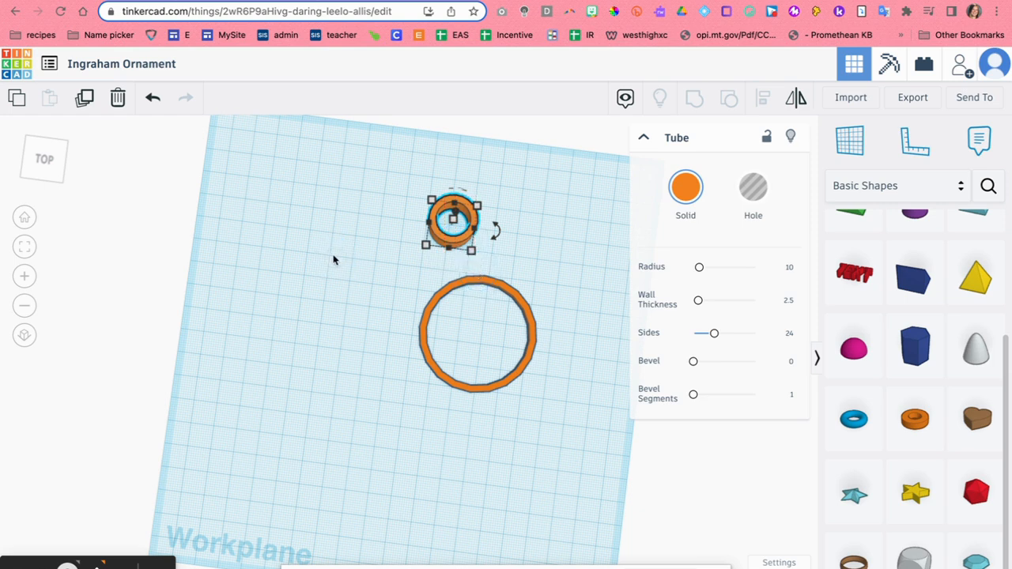
left_click(38, 172)
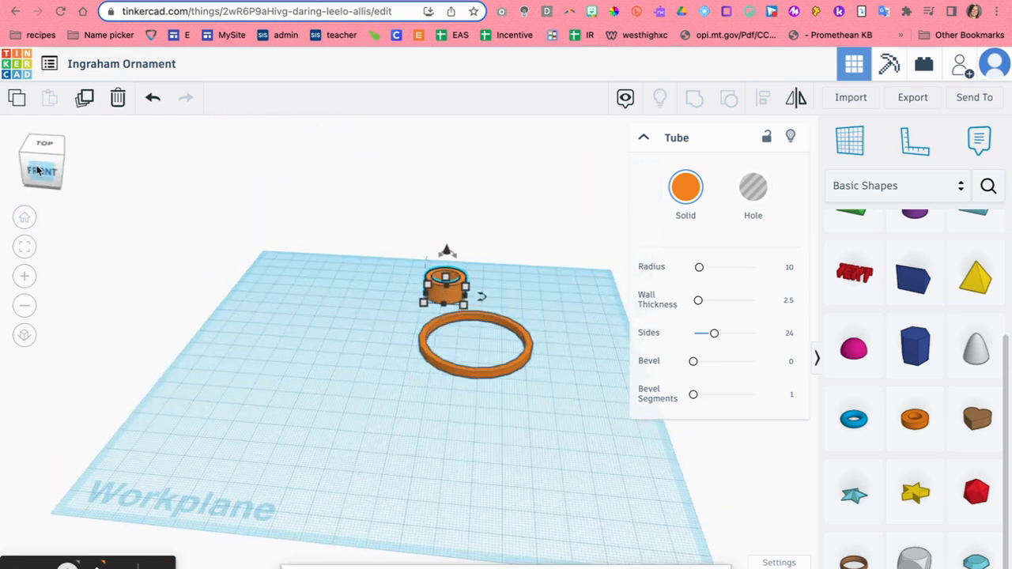
left_click(253, 266)
left_click_drag(440, 278, 471, 295)
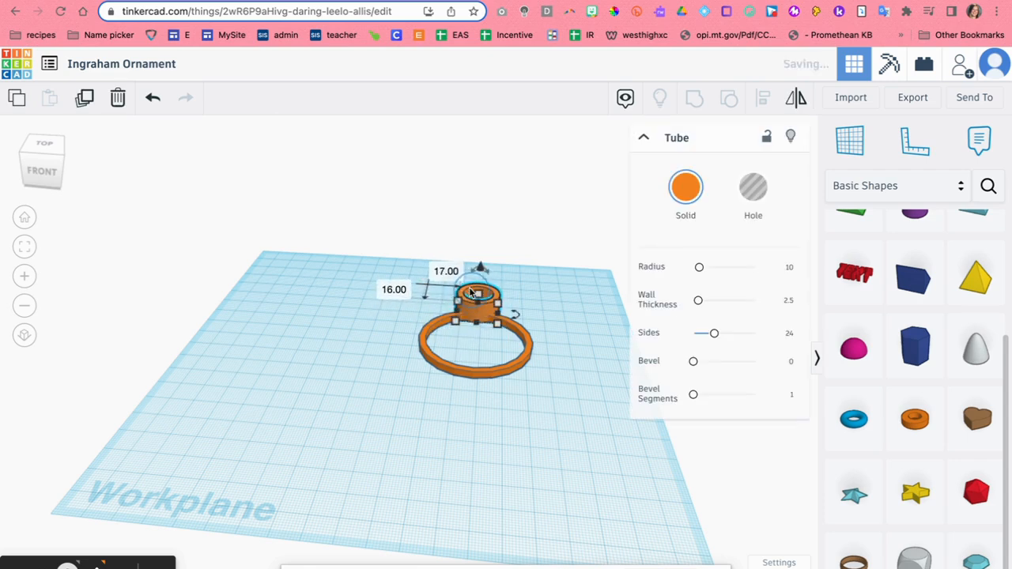
Step: Set the tube's radius to 8 and its height to 3
left_click(42, 169)
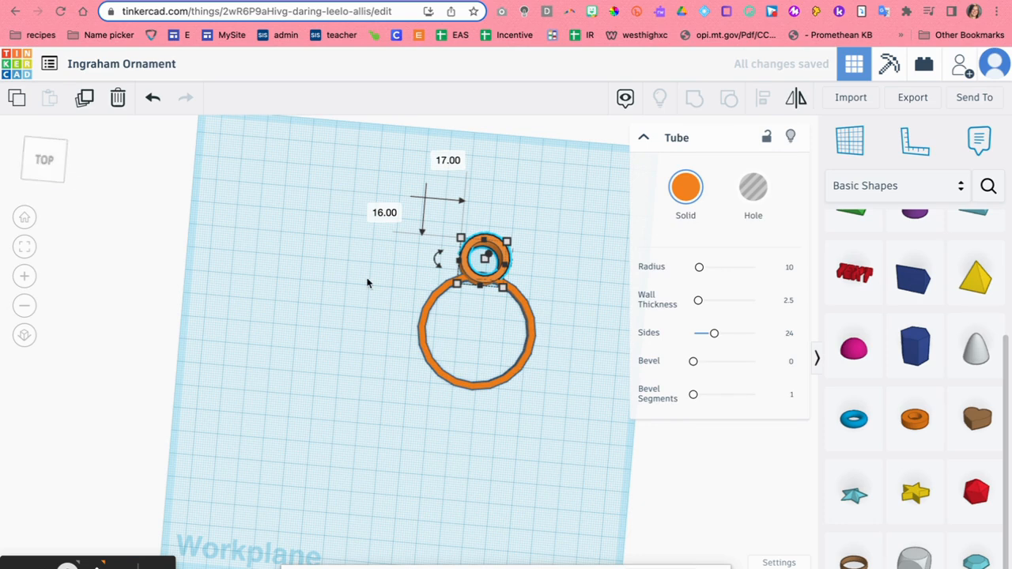
left_click(45, 168)
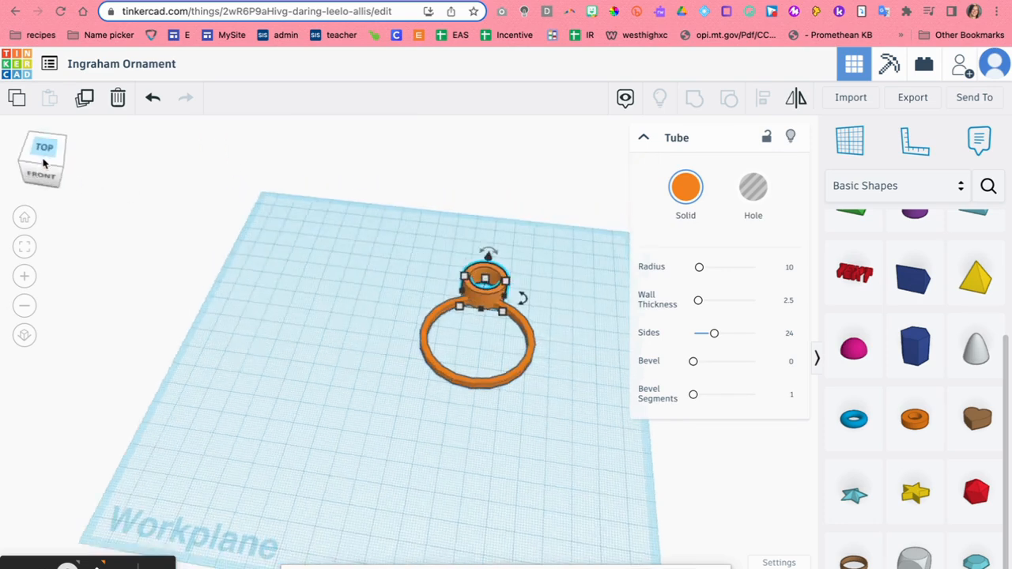
mouse_move(46, 155)
left_mouse_down()
mouse_move(58, 169)
mouse_move(44, 142)
mouse_move(45, 172)
left_mouse_up()
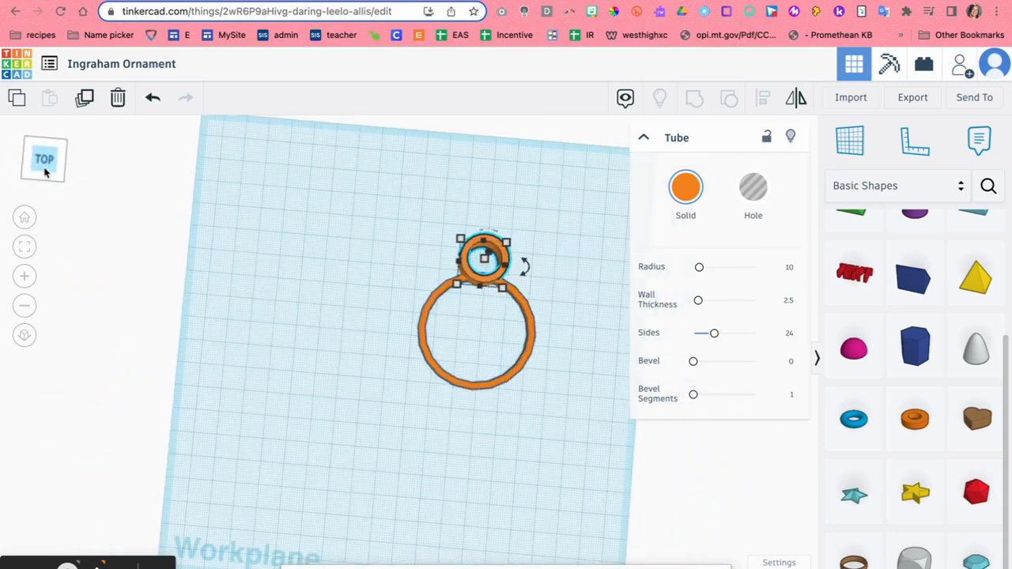
left_click_drag(45, 172, 45, 161)
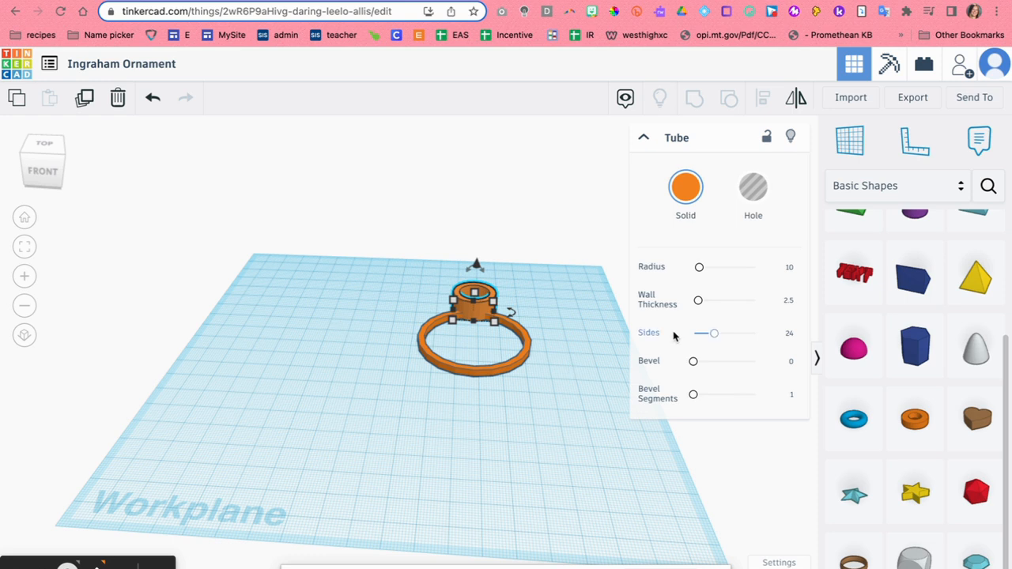
left_click(787, 269)
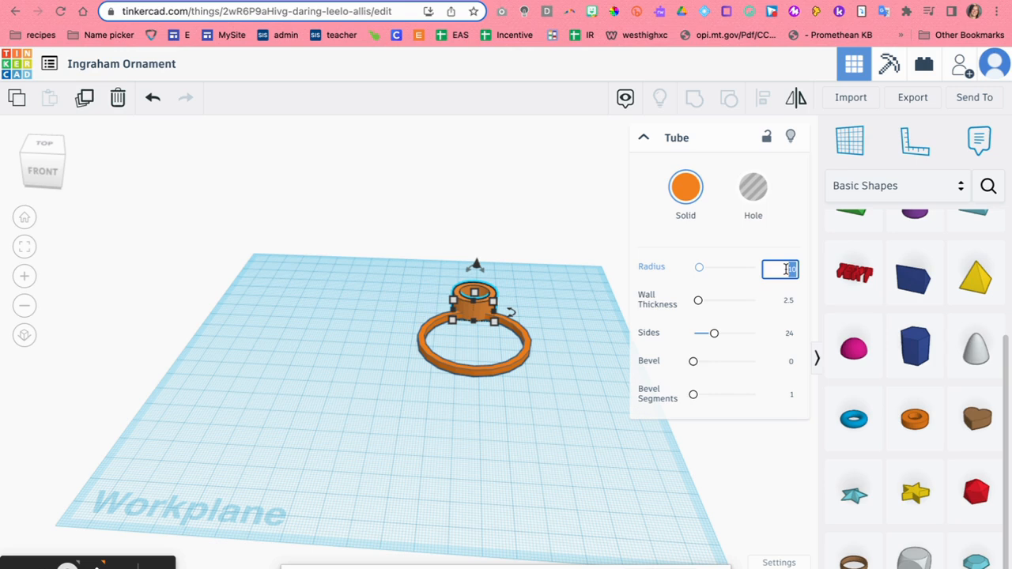
type("8")
key("Return")
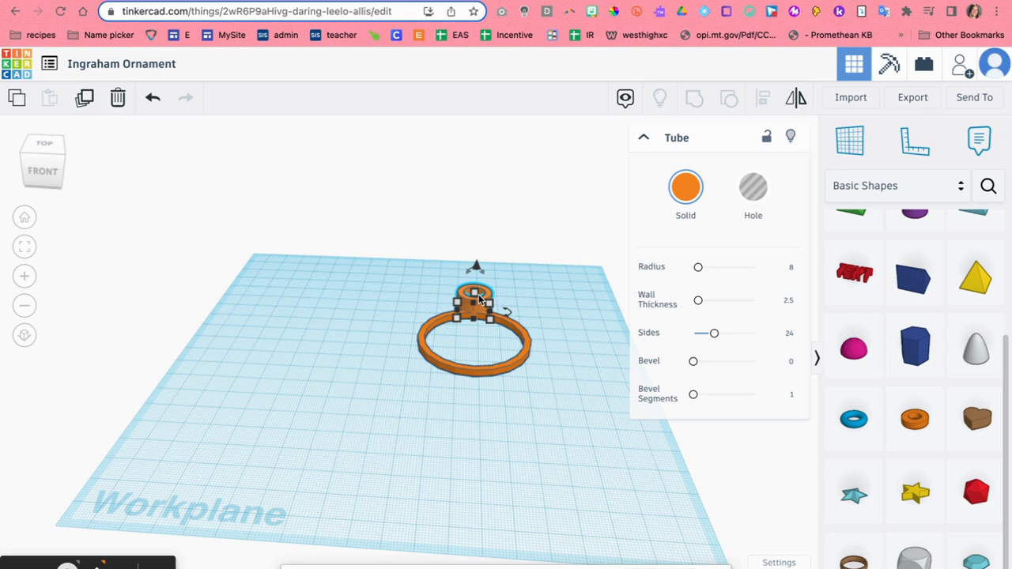
left_click(536, 307)
type("3")
key("Return")
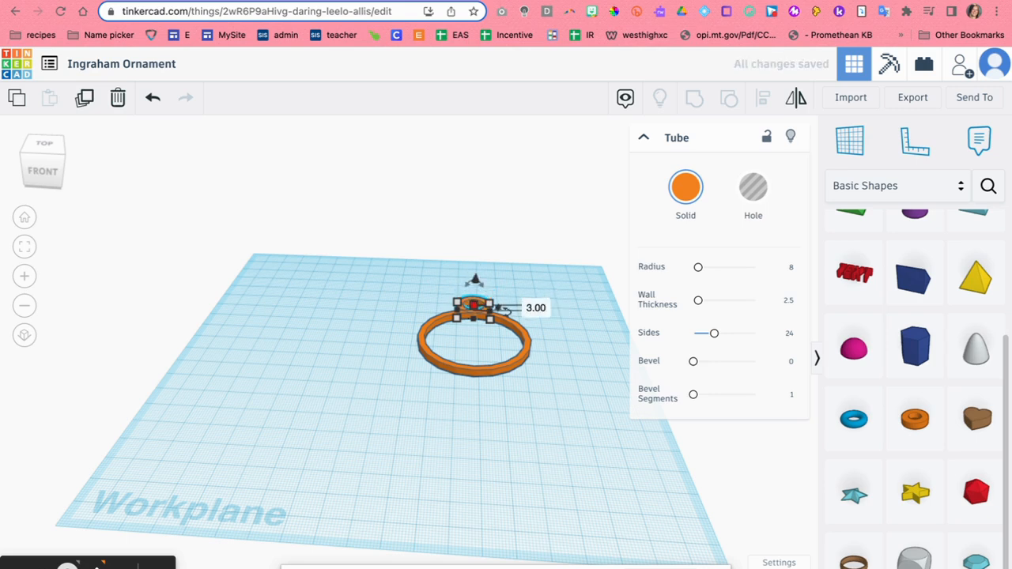
Step: Place a Half Sphere on the workplane beside the ring
mouse_move(29, 154)
left_mouse_down()
mouse_move(61, 165)
mouse_move(38, 153)
mouse_move(28, 164)
left_mouse_up()
left_click(60, 159)
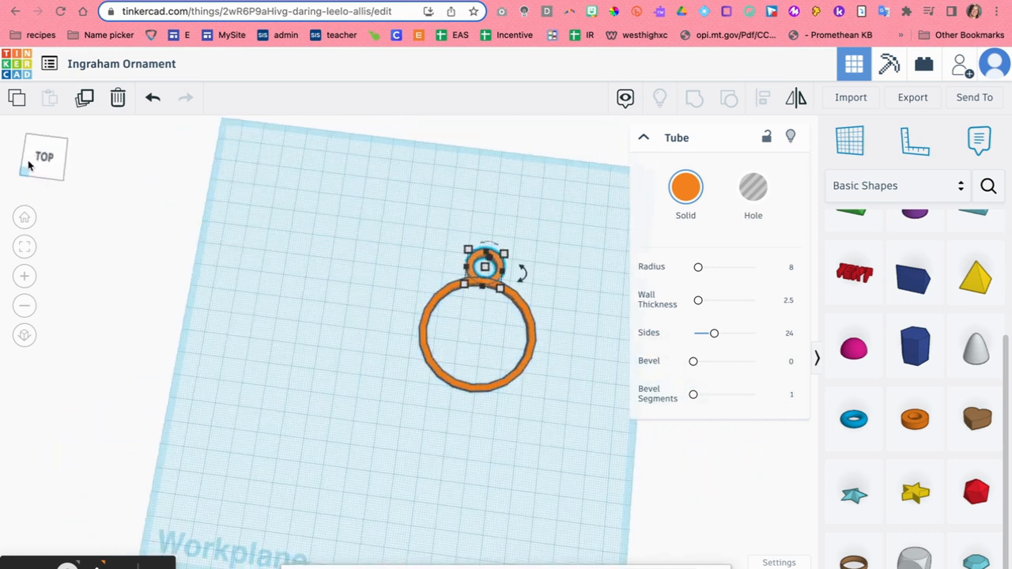
left_click(305, 339)
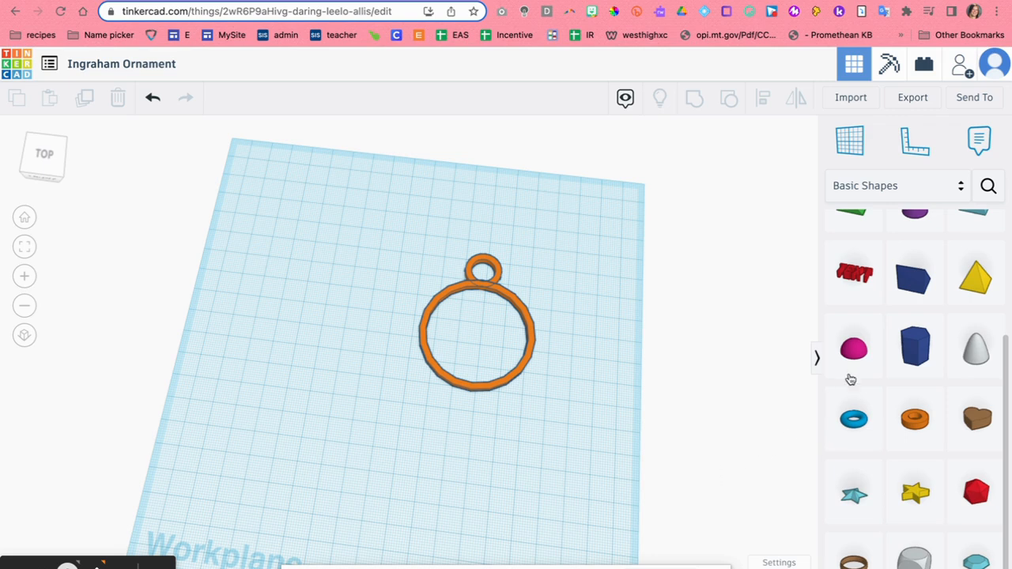
left_click_drag(853, 353, 576, 305)
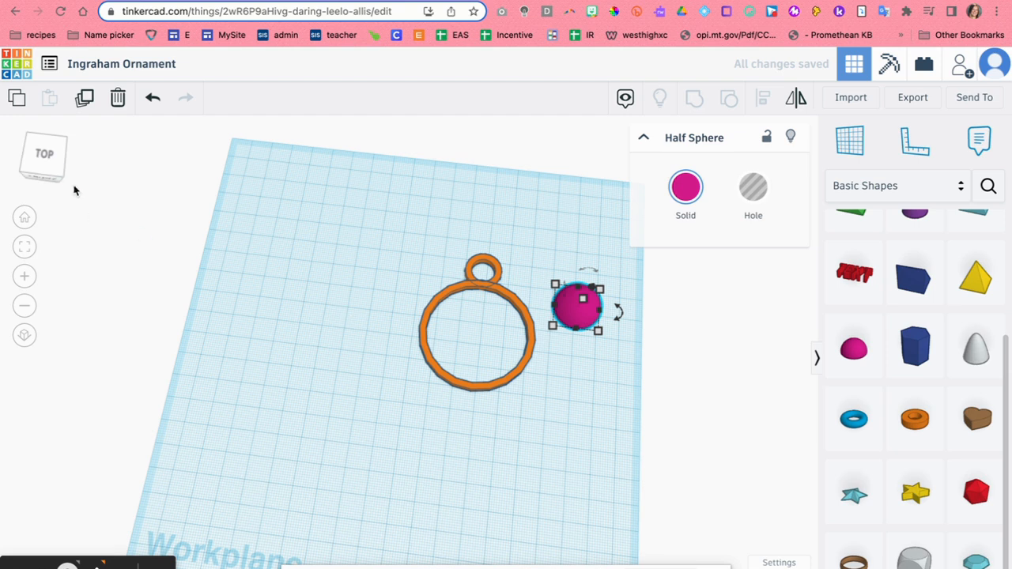
Step: Rotate the half sphere 180° about its horizontal axis to turn it upside down
left_click(49, 168)
left_click_drag(49, 161, 50, 157)
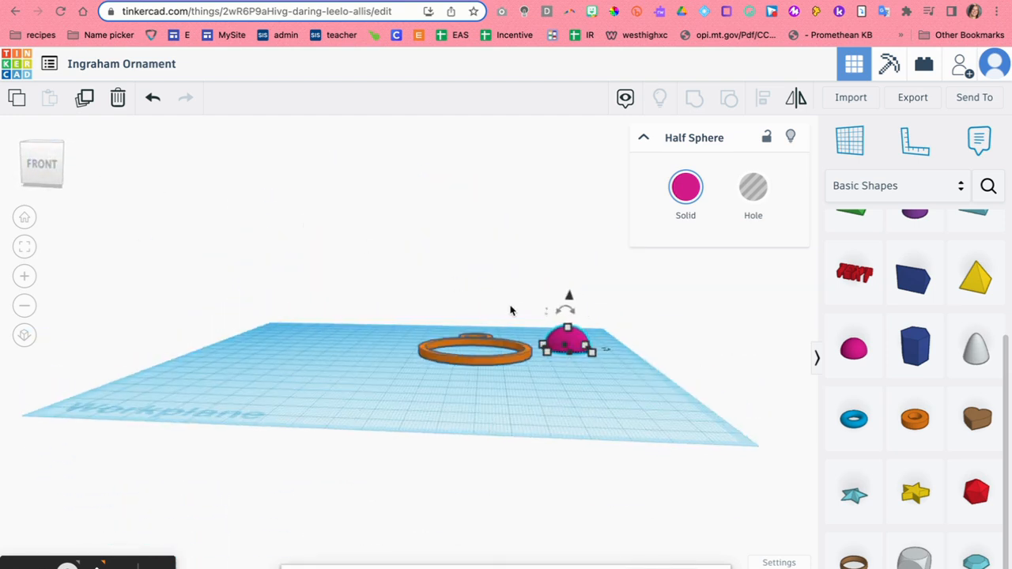
left_click(566, 311)
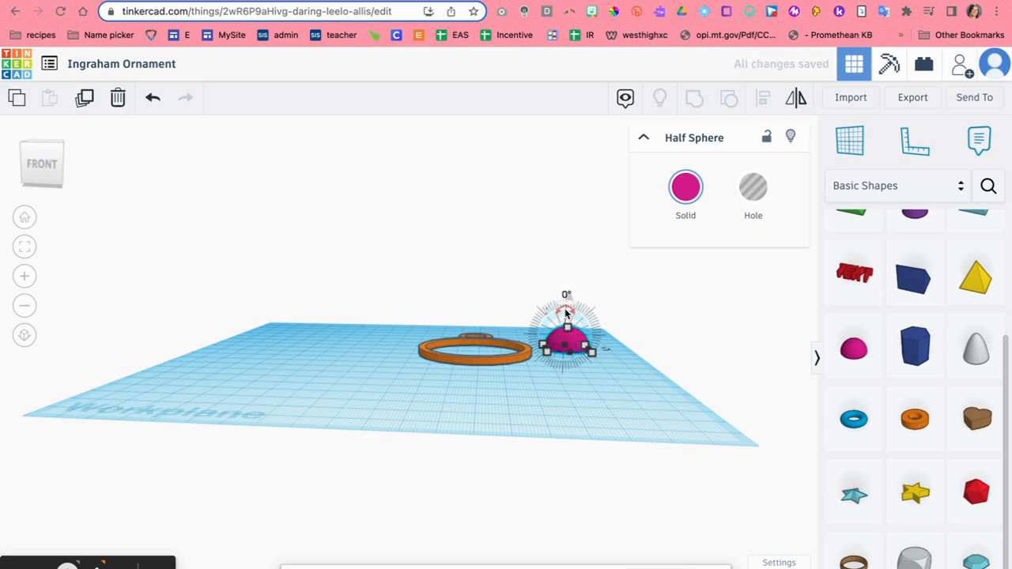
left_click(565, 306)
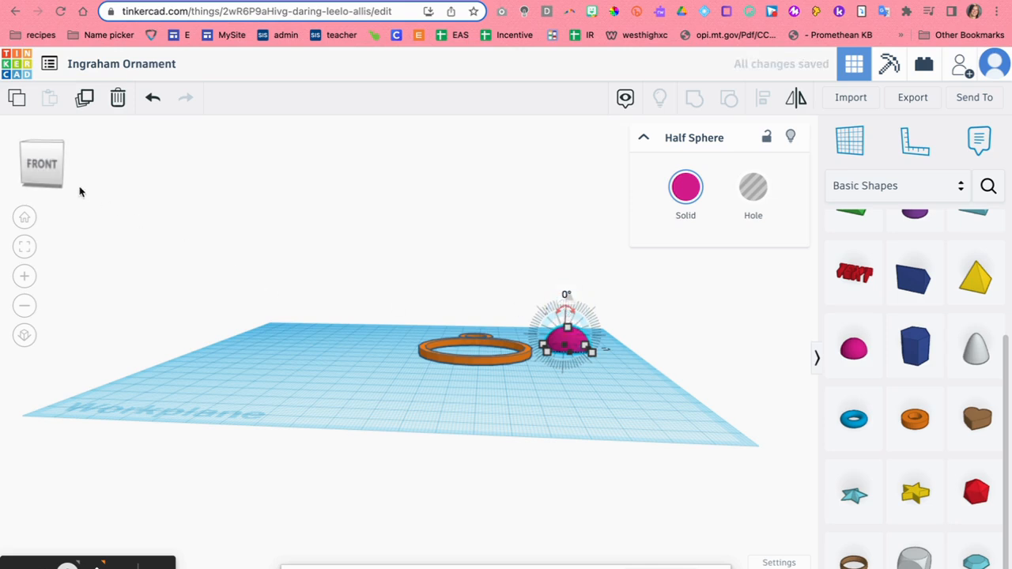
left_click_drag(37, 178, 37, 186)
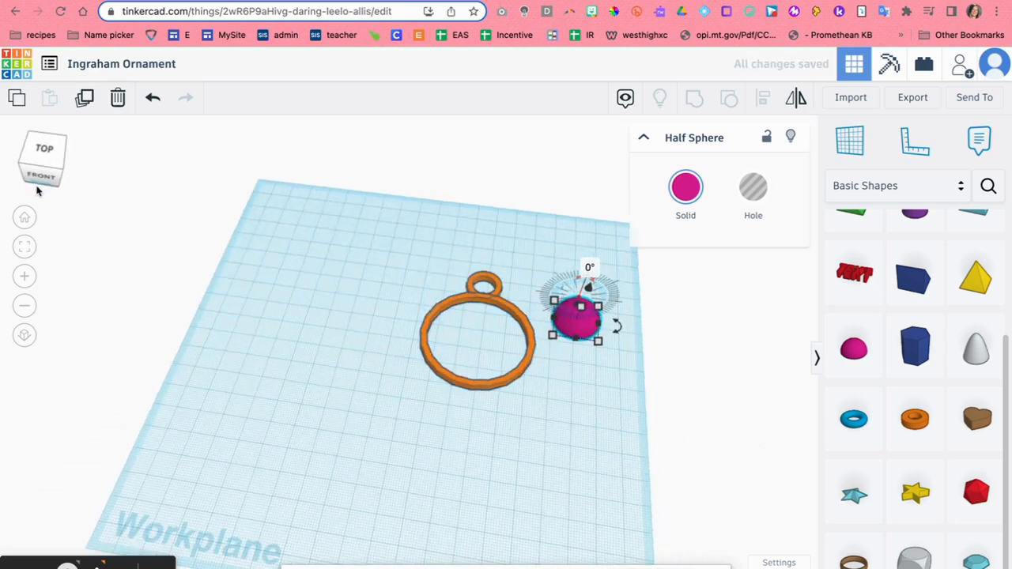
left_click(487, 267)
left_click(585, 308)
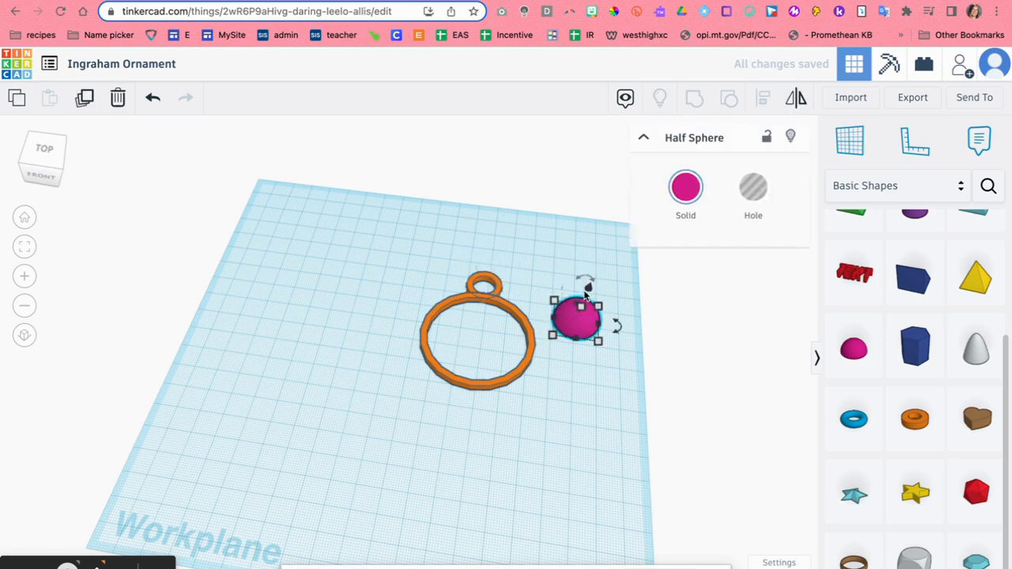
left_click(586, 275)
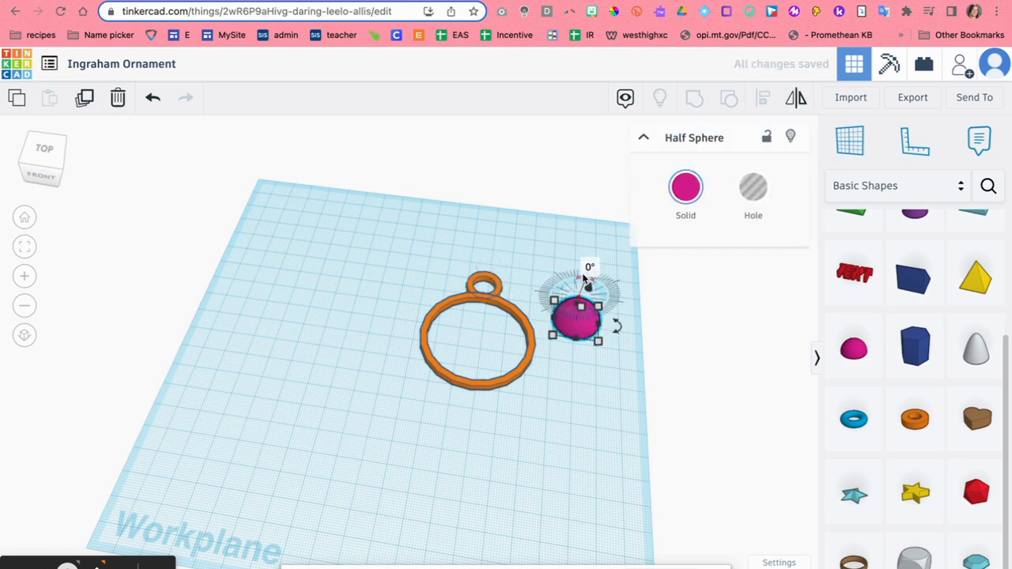
left_click(616, 326)
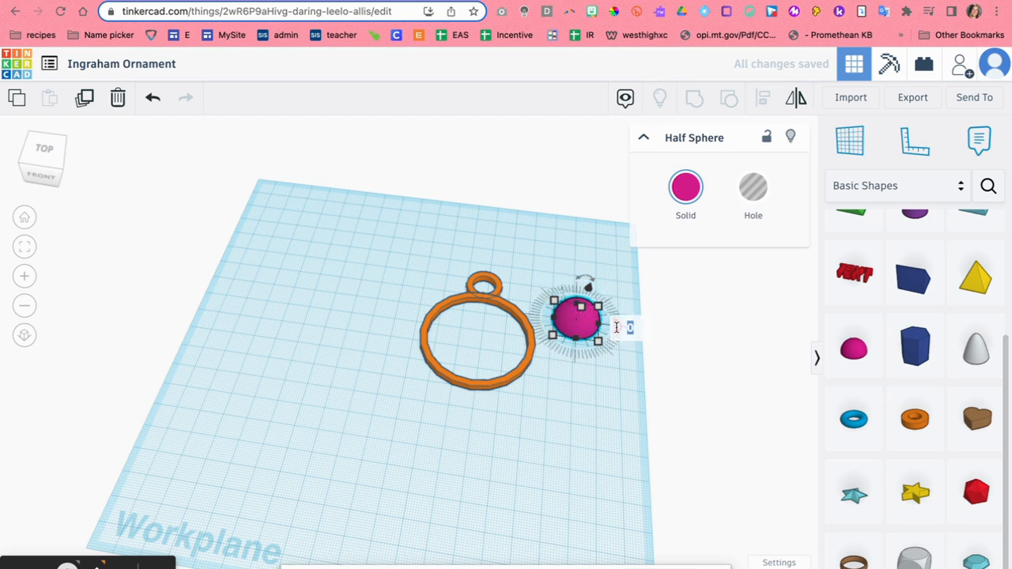
left_click(586, 274)
type("180")
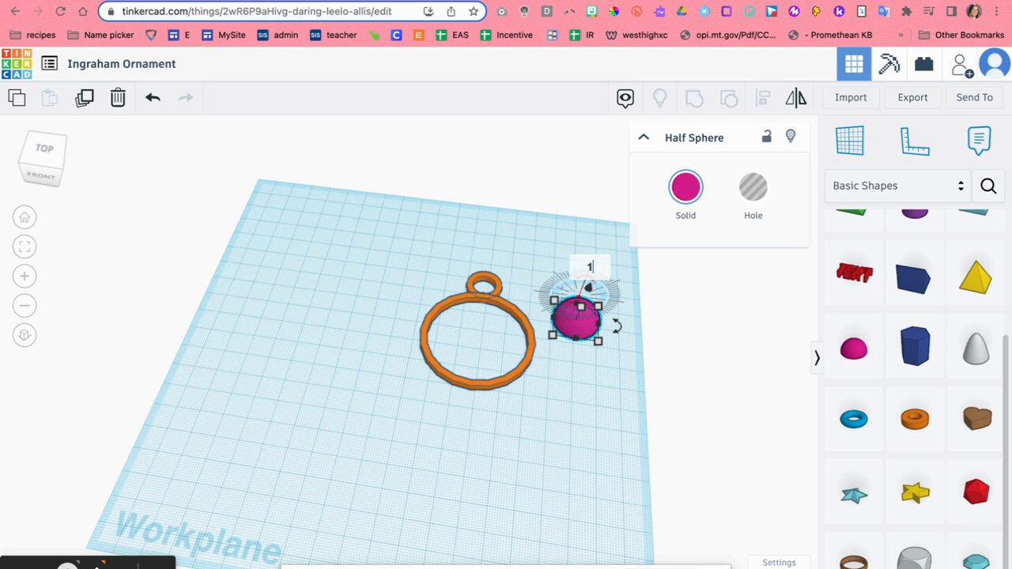
key("Return")
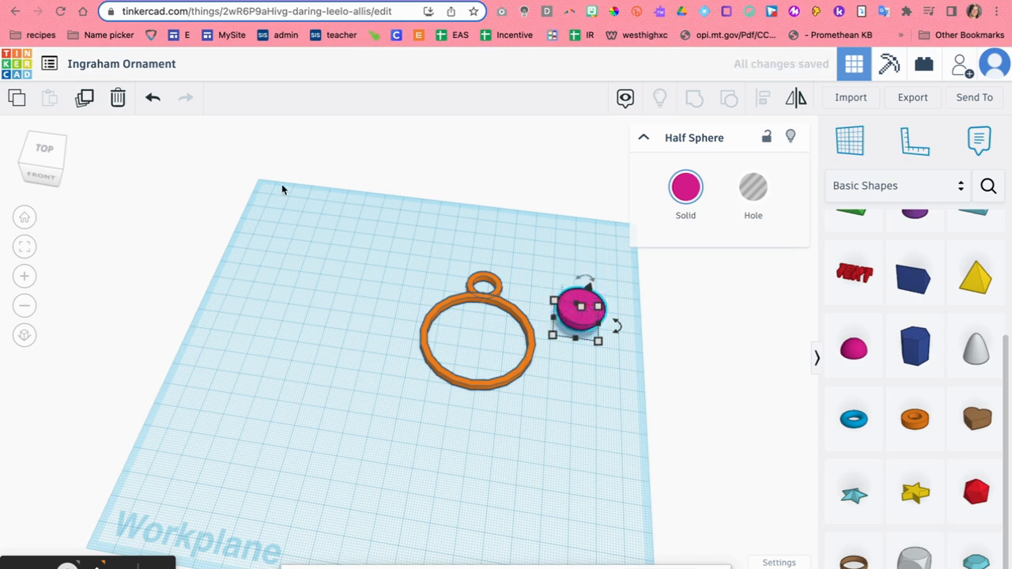
Step: View the flipped half sphere from the front and delete it
left_click(41, 163)
left_click_drag(43, 162, 44, 161)
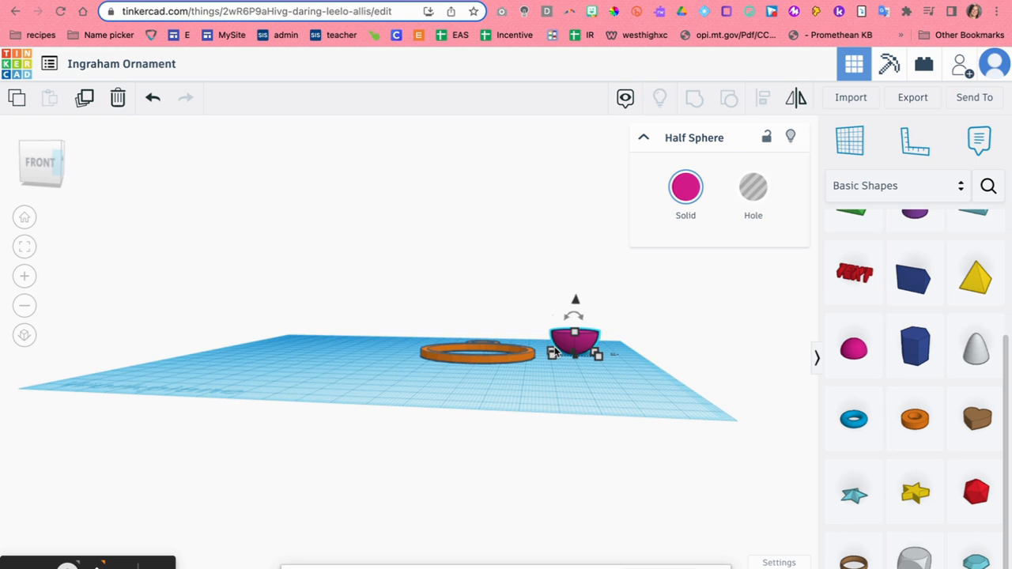
key("Delete")
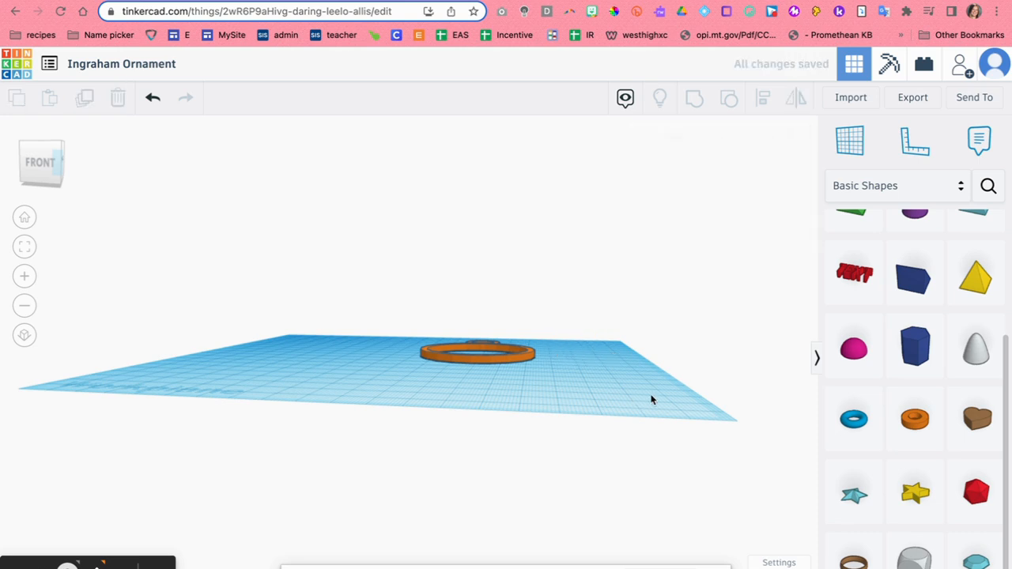
Step: Place a Heart shape inside the large ring
left_click(45, 169)
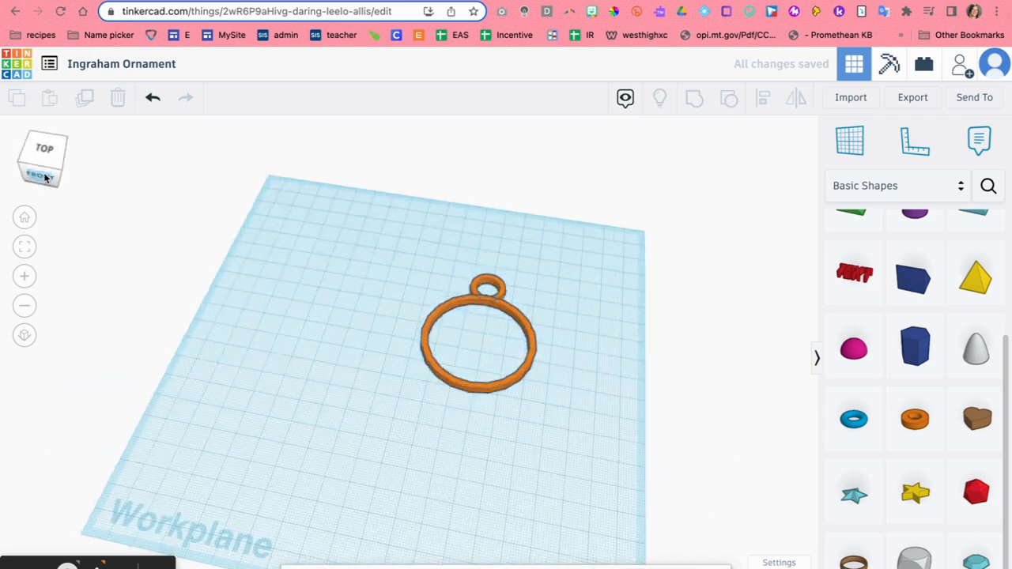
scroll(886, 381, "down", 2)
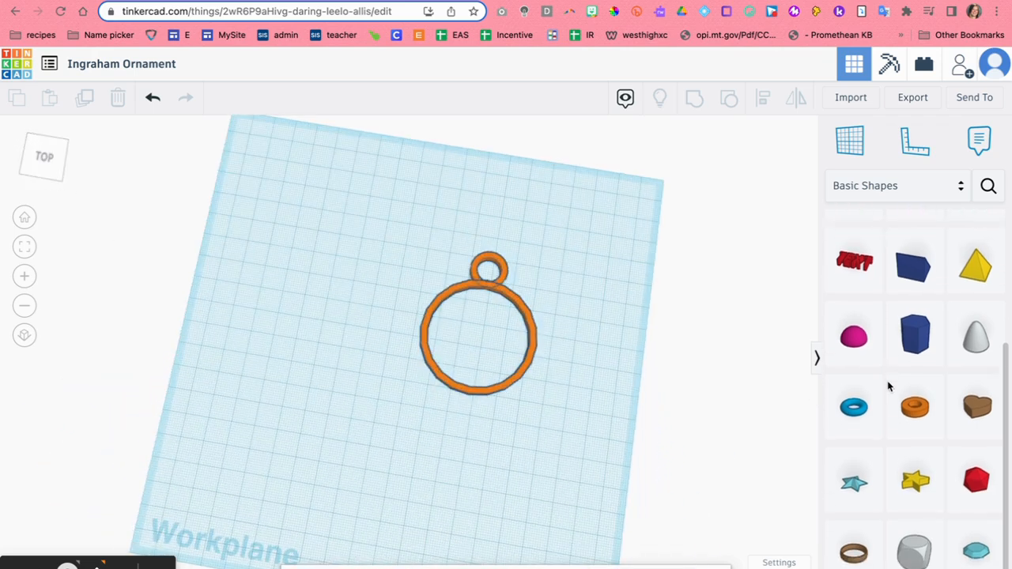
scroll(887, 381, "up", 3)
scroll(887, 380, "down", 3)
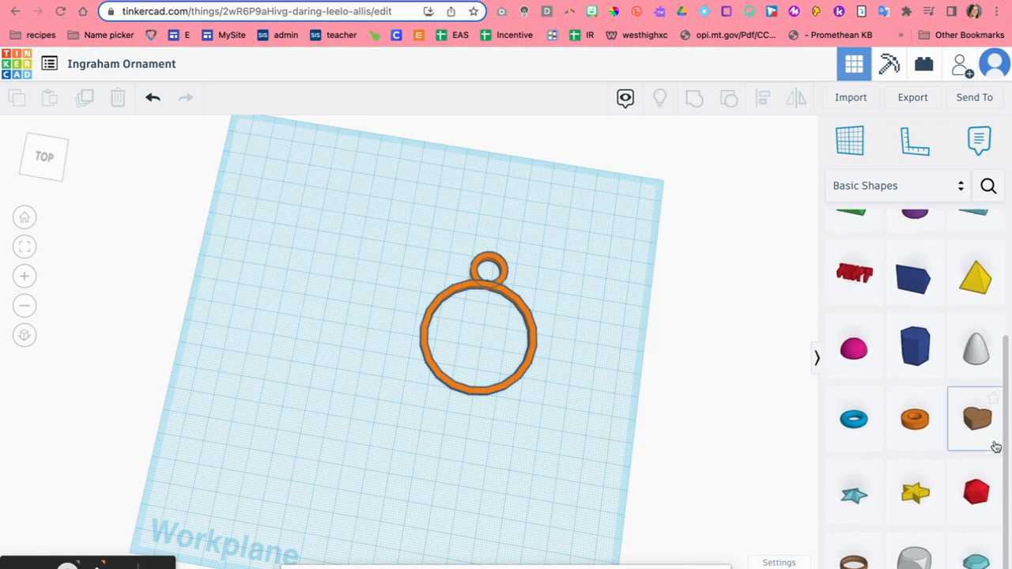
left_click_drag(981, 427, 497, 336)
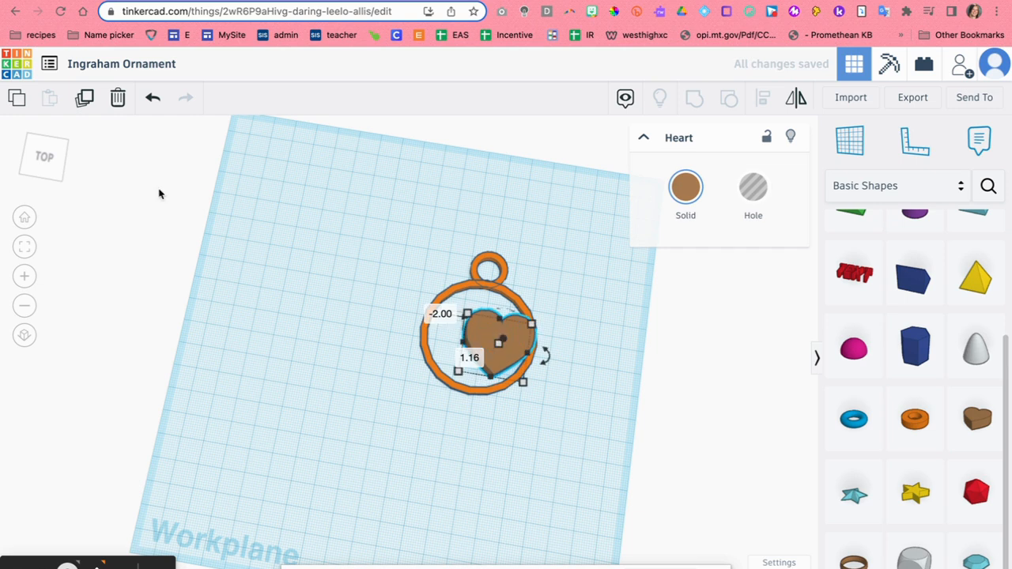
Step: Set the heart's height to 4
left_click(39, 161)
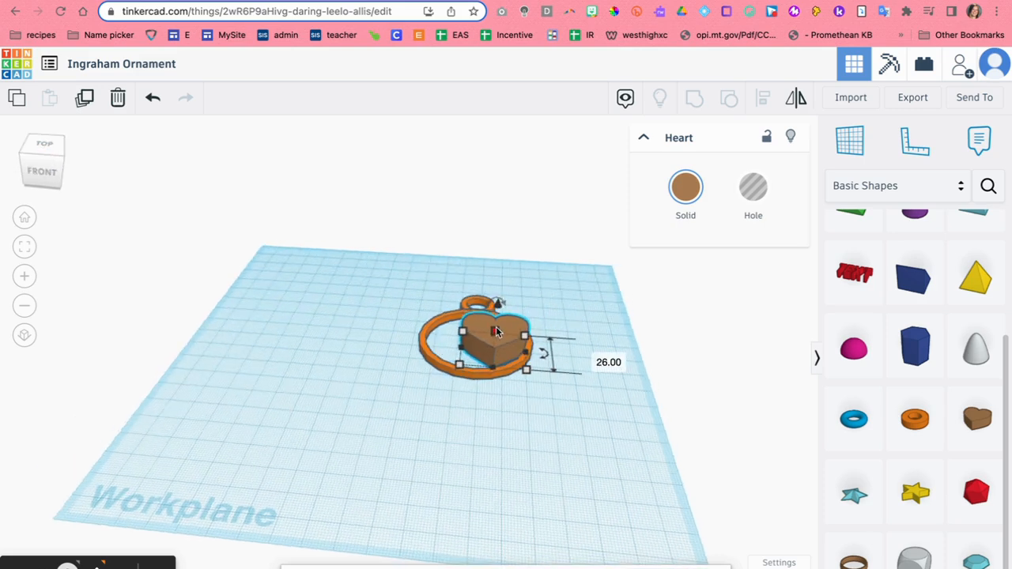
left_click(558, 341)
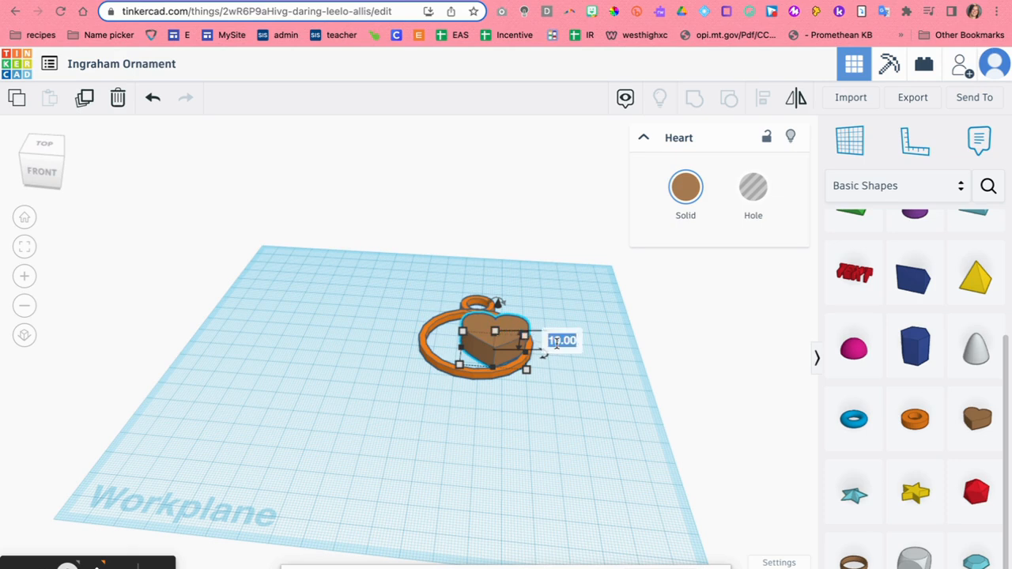
type("4")
key("Return")
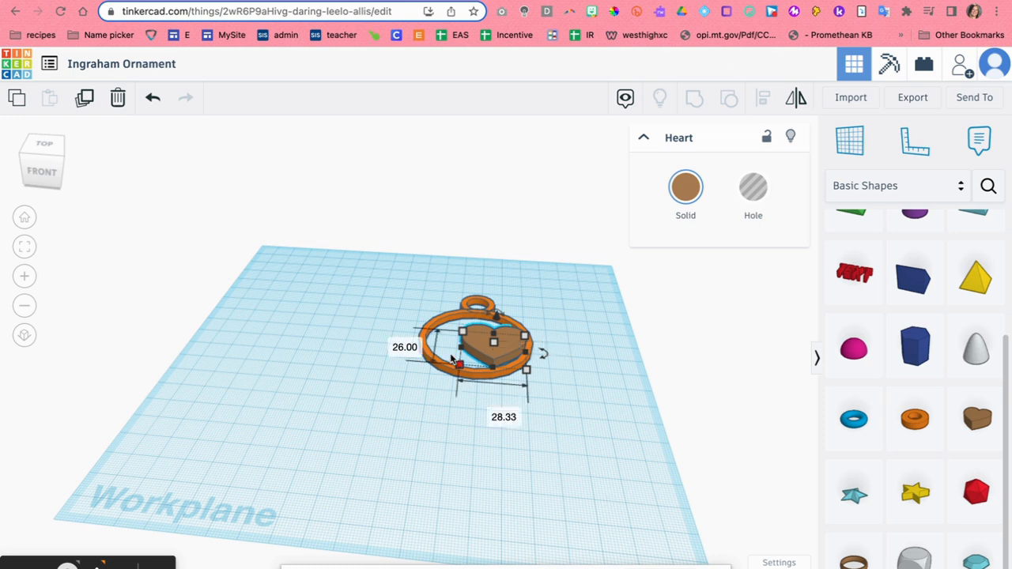
Step: Shrink the heart to about 19.61 by 18 inside the ring and view the ornament from the top
left_click_drag(458, 365, 497, 355)
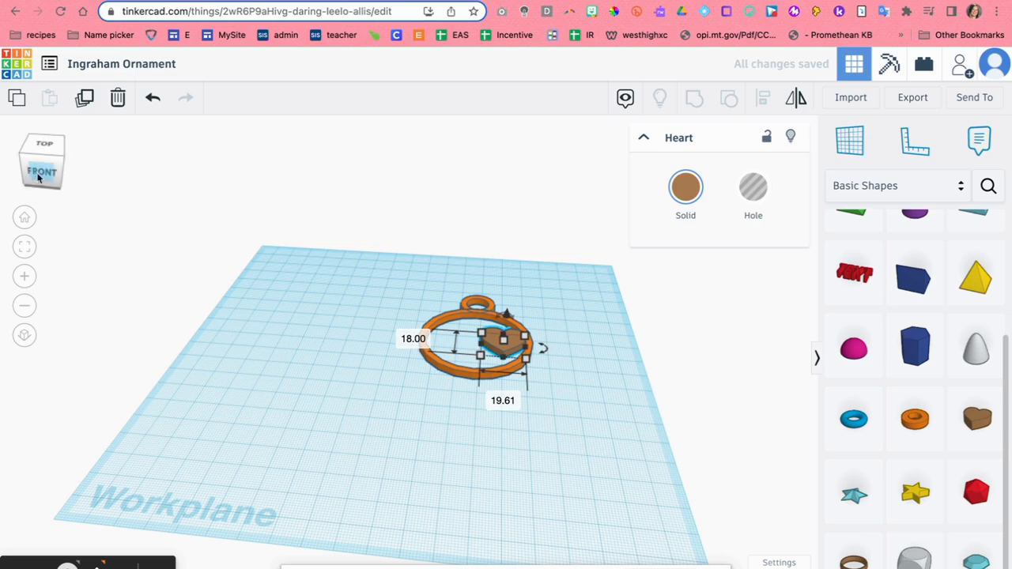
left_click(34, 172)
left_click(35, 172)
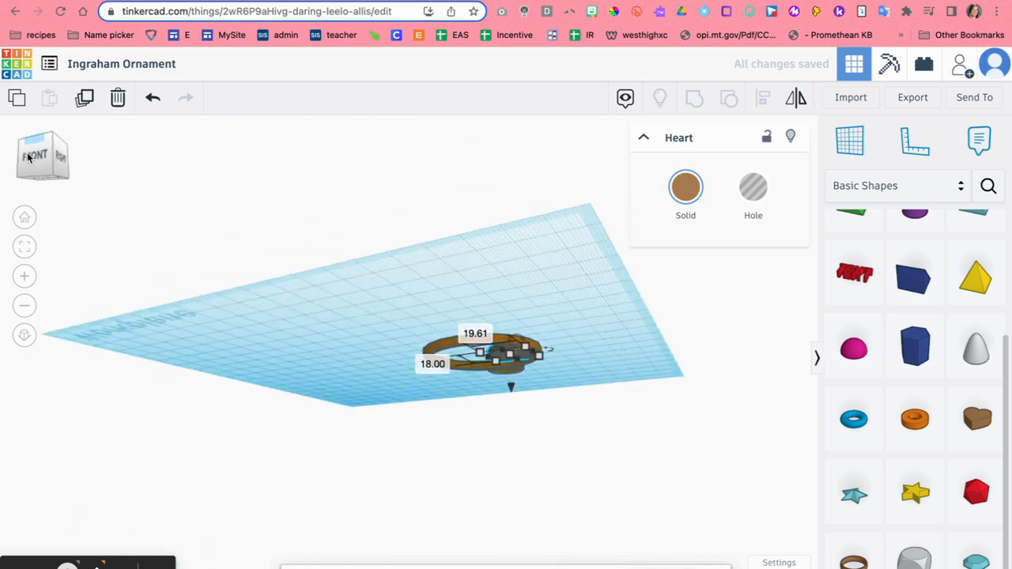
left_click(30, 161)
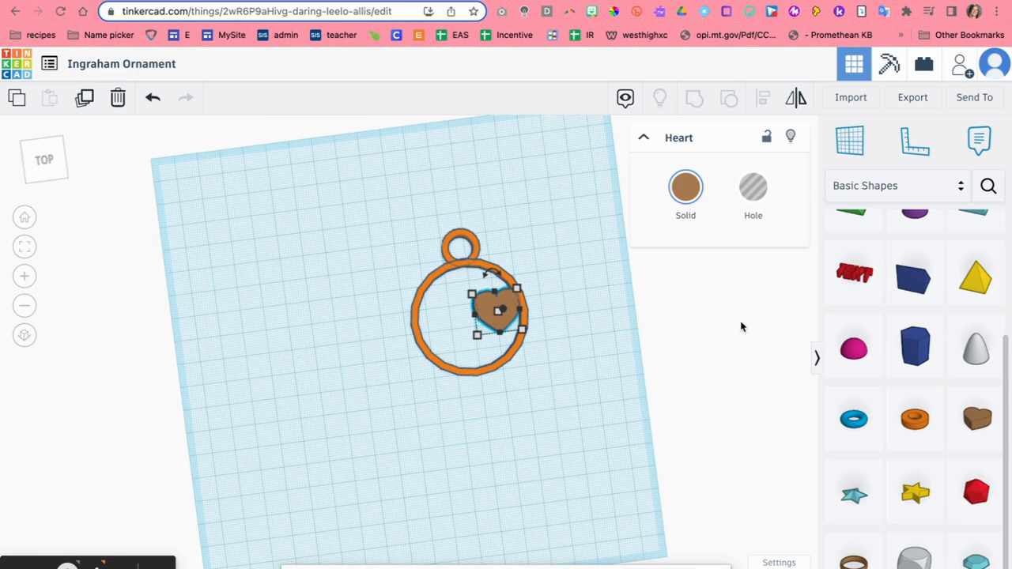
Step: Add a five-pointed Star shape, scale it down and place it inside the ring, overlapping the heart
left_click(922, 491)
left_click(504, 414)
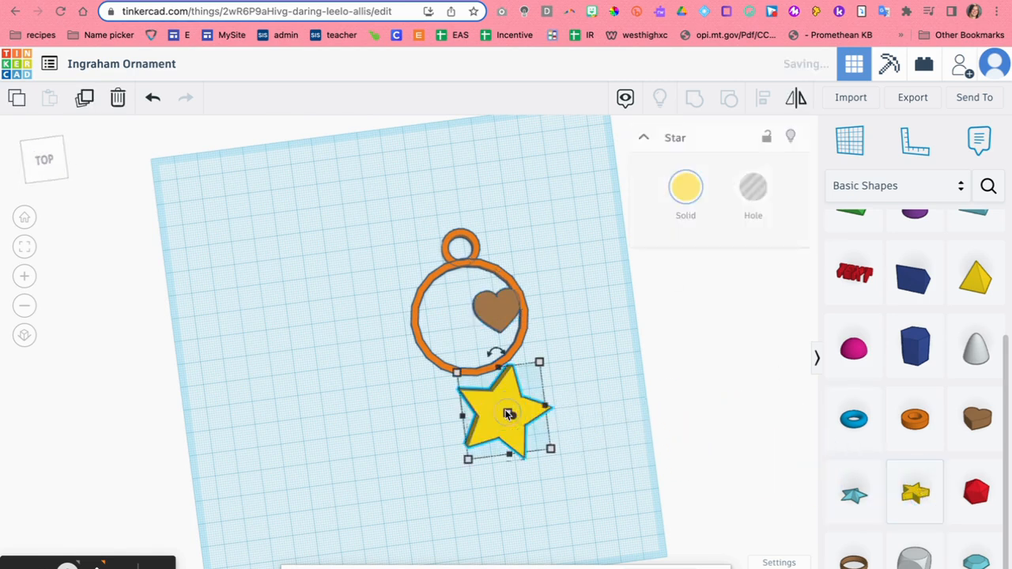
left_click_drag(552, 452, 484, 350)
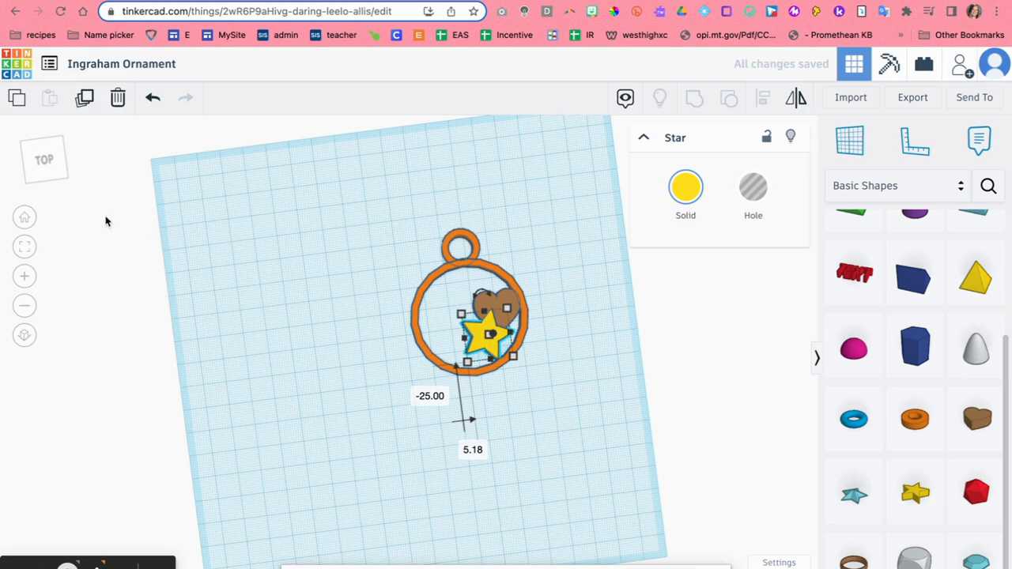
Step: Set the star's height to 5 and check its thickness against the ring from the front
left_click(45, 162)
left_click_drag(42, 157, 42, 161)
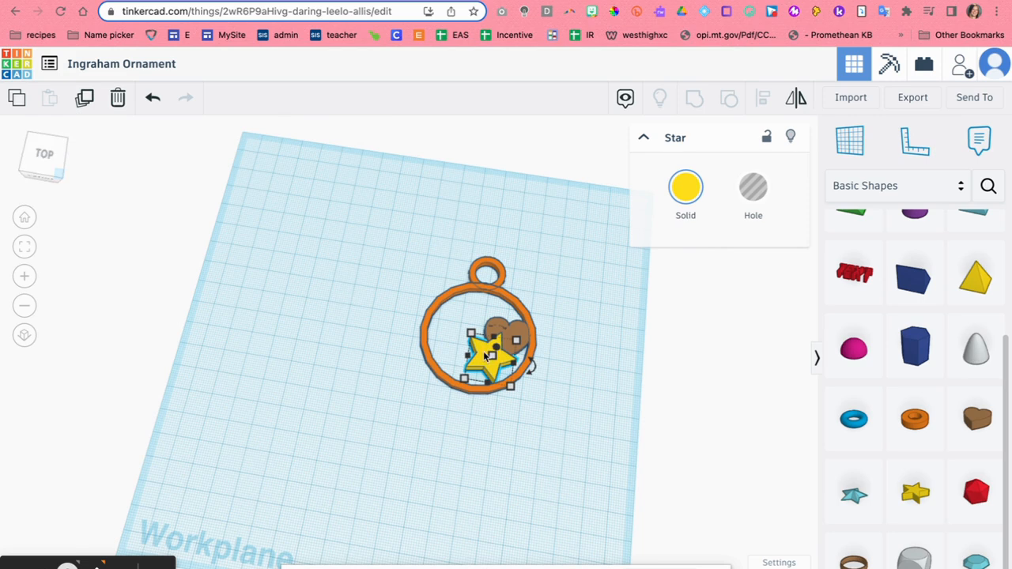
left_click(563, 358)
type("5")
key("Return")
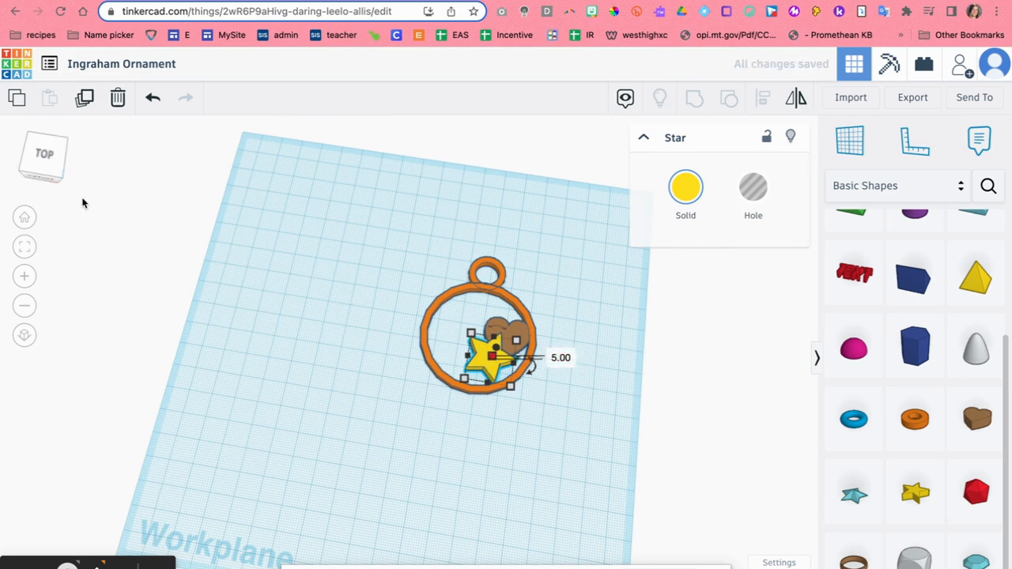
left_click(46, 174)
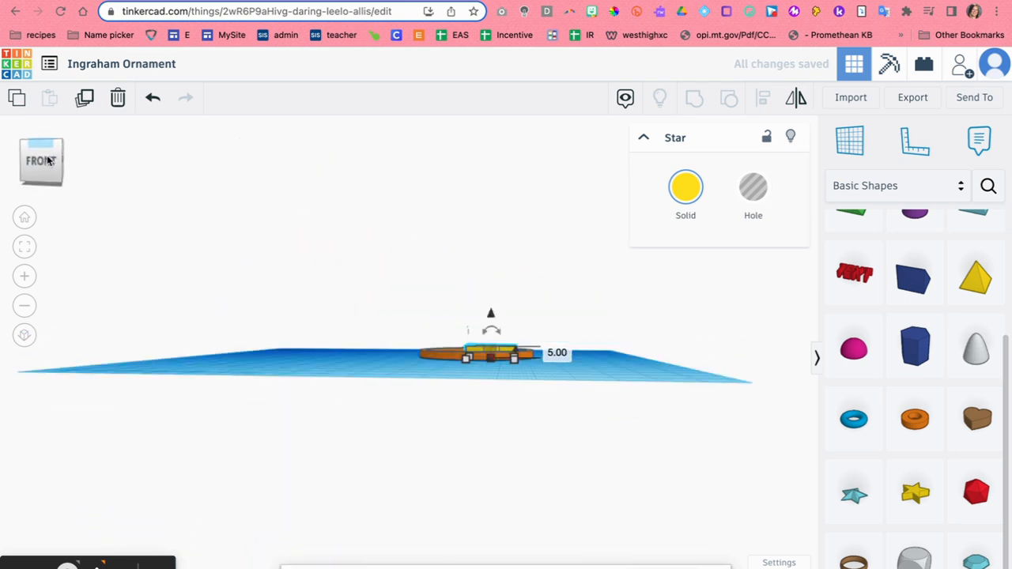
left_click_drag(46, 156, 49, 168)
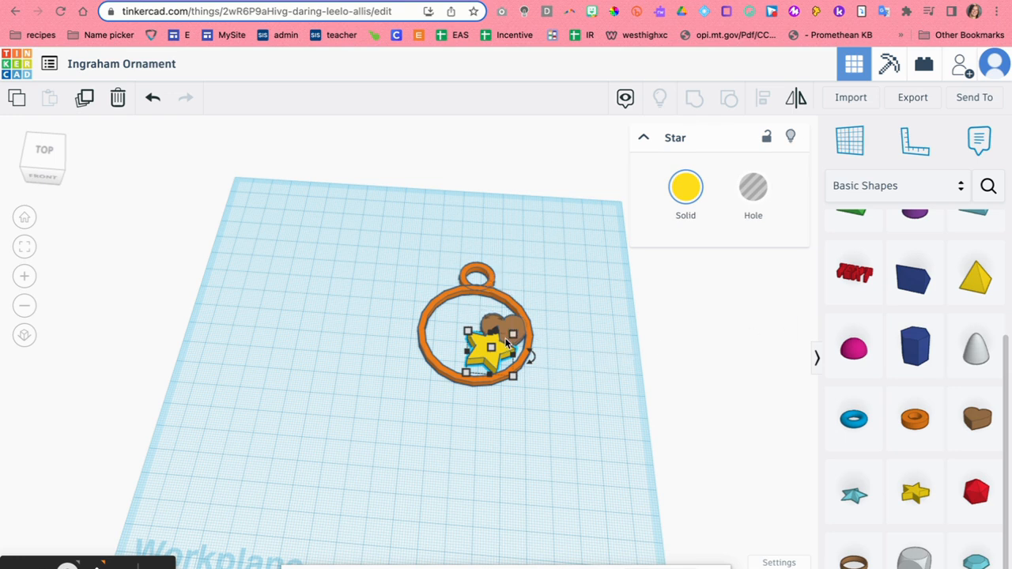
Step: Browse the Fun & Games shapes, including Sports and Playground, and the Structures & Scenery shapes for possible decorations
left_click(894, 185)
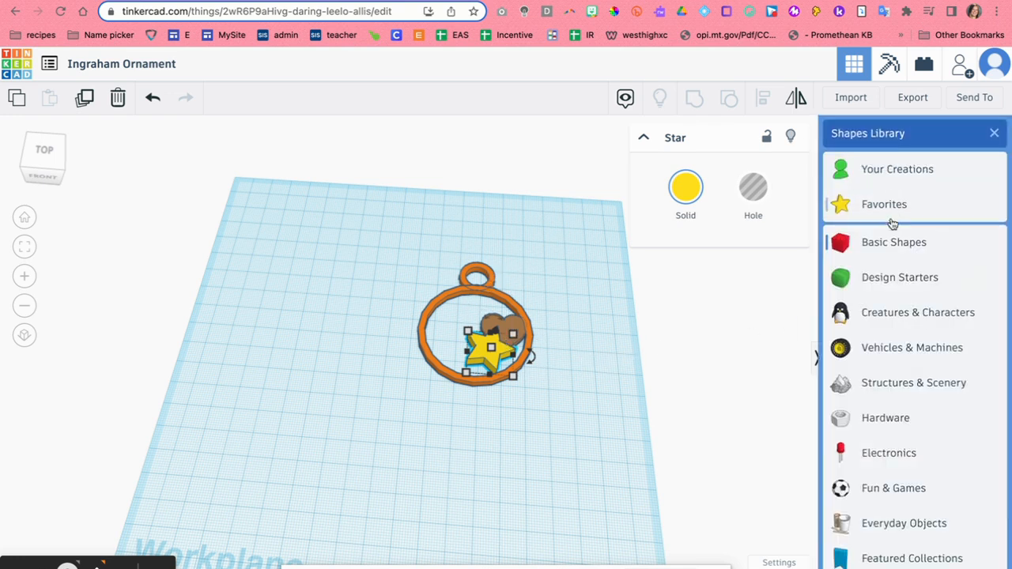
scroll(893, 299, "down", 1)
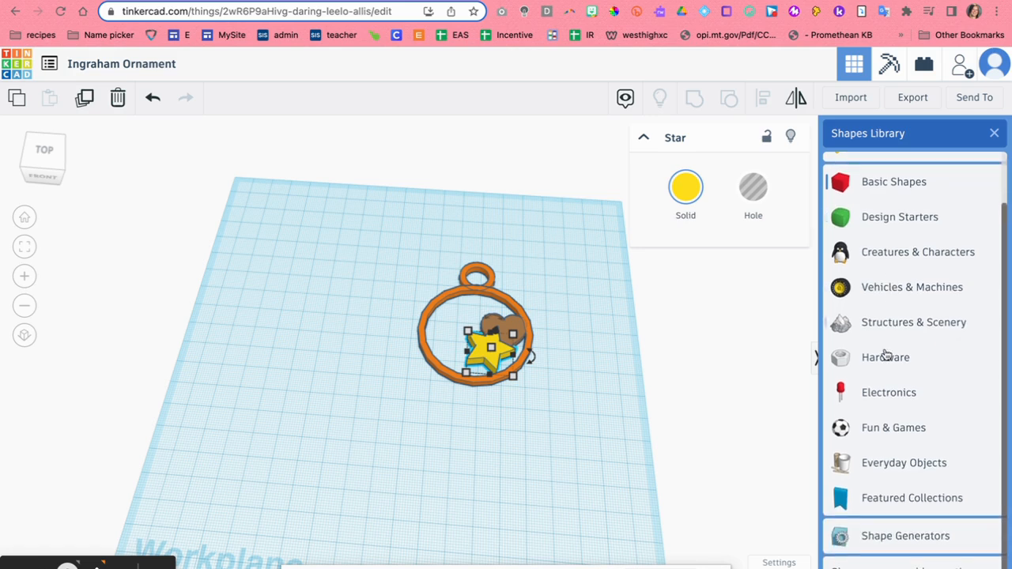
left_click(878, 429)
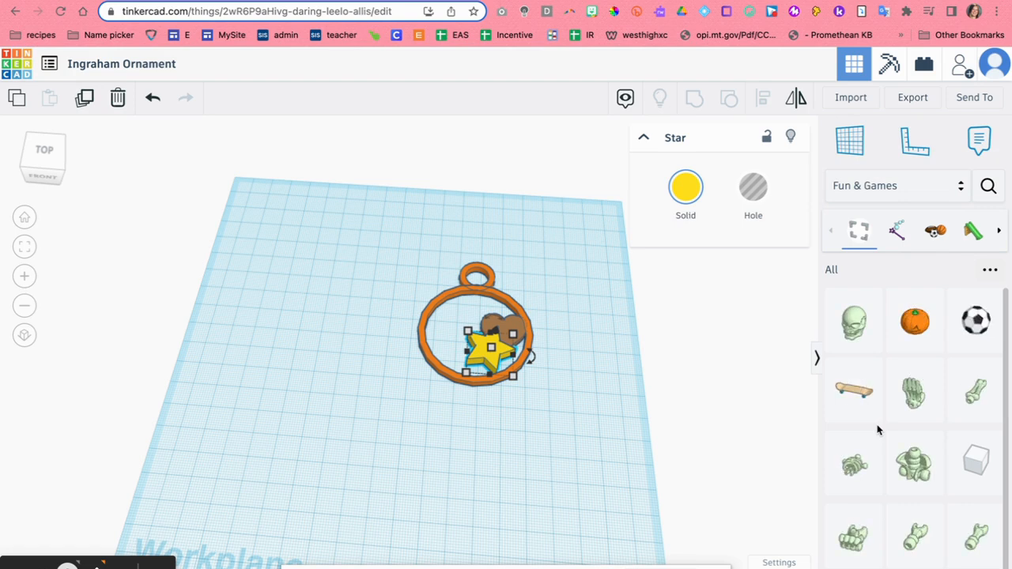
scroll(878, 428, "down", 1)
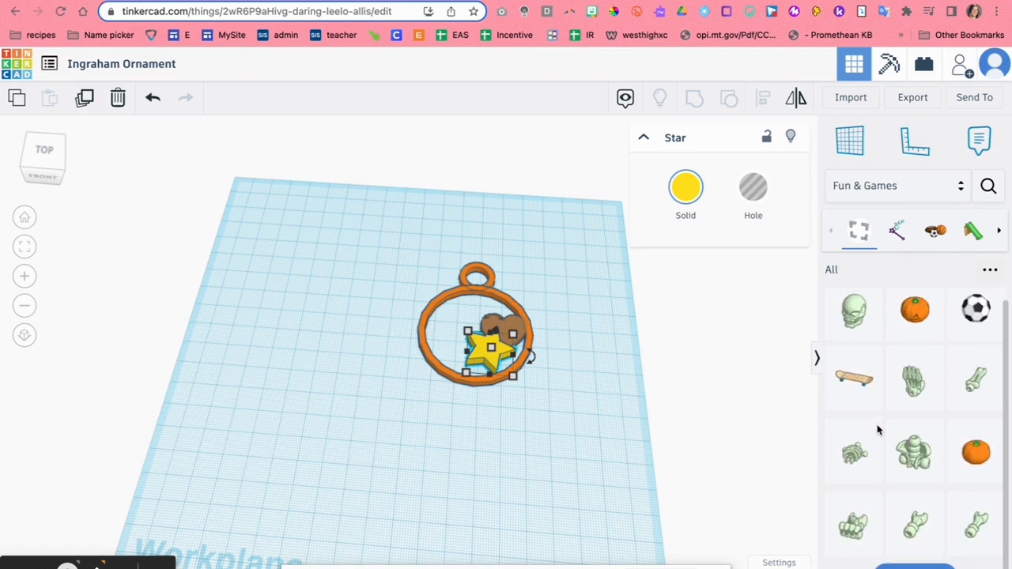
scroll(946, 465, "down", 1)
scroll(919, 557, "down", 1)
scroll(920, 545, "down", 5)
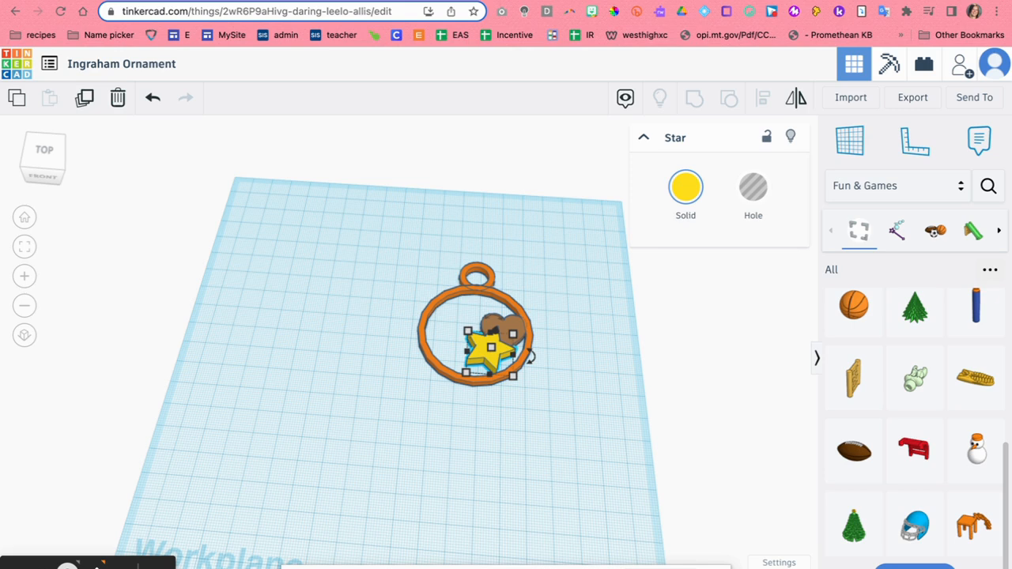
scroll(916, 546, "up", 6)
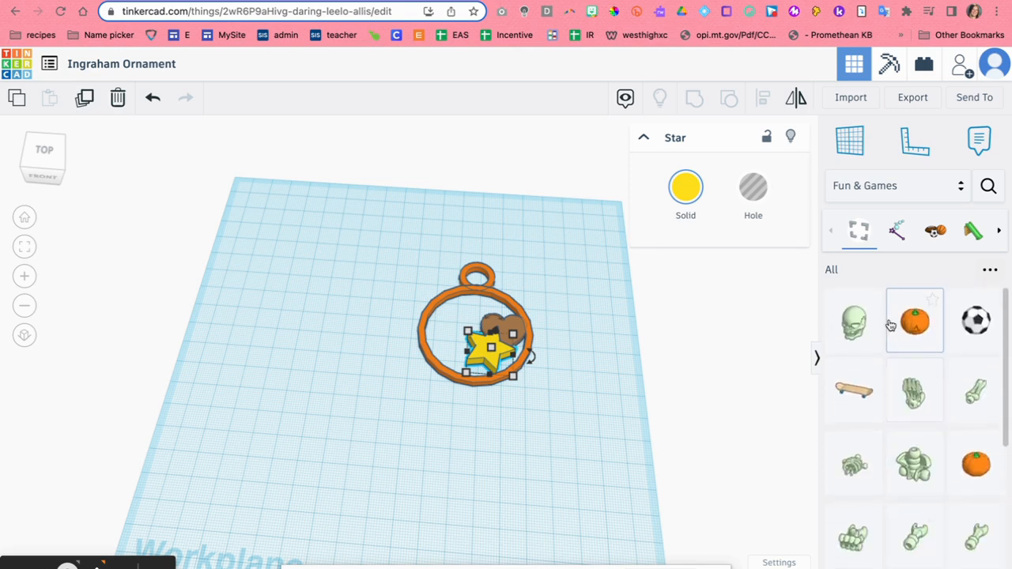
left_click(935, 231)
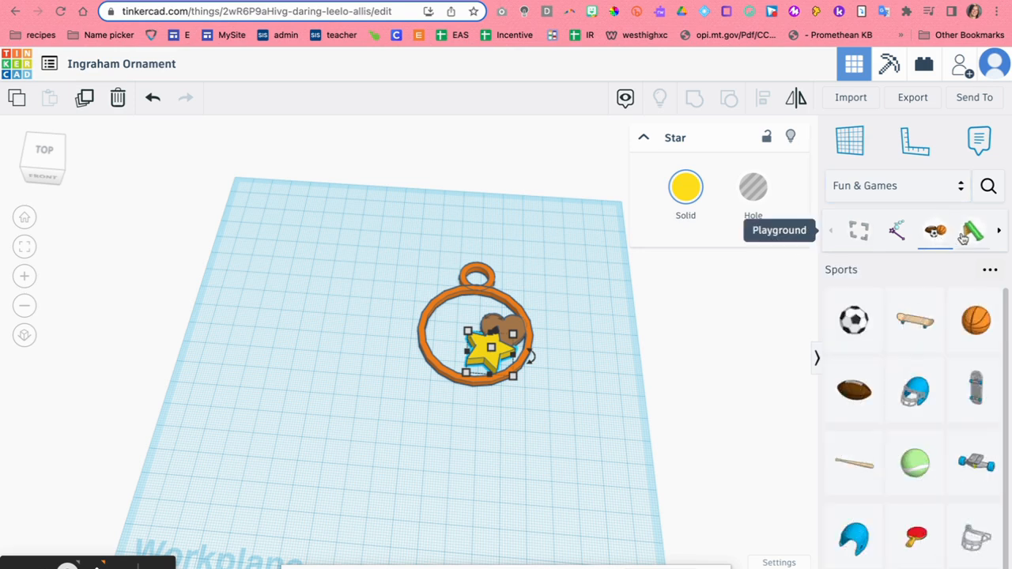
left_click(970, 233)
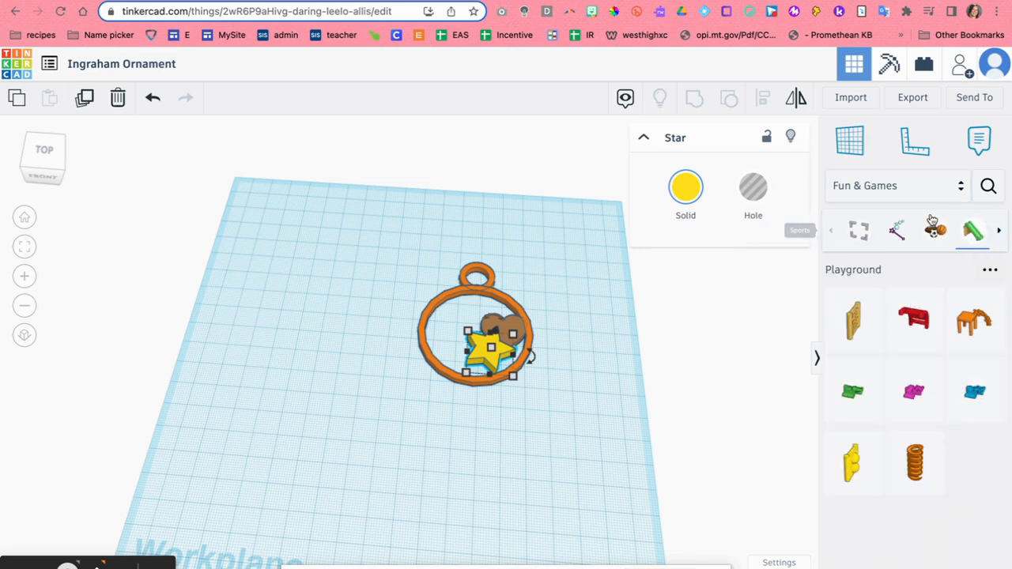
left_click(901, 198)
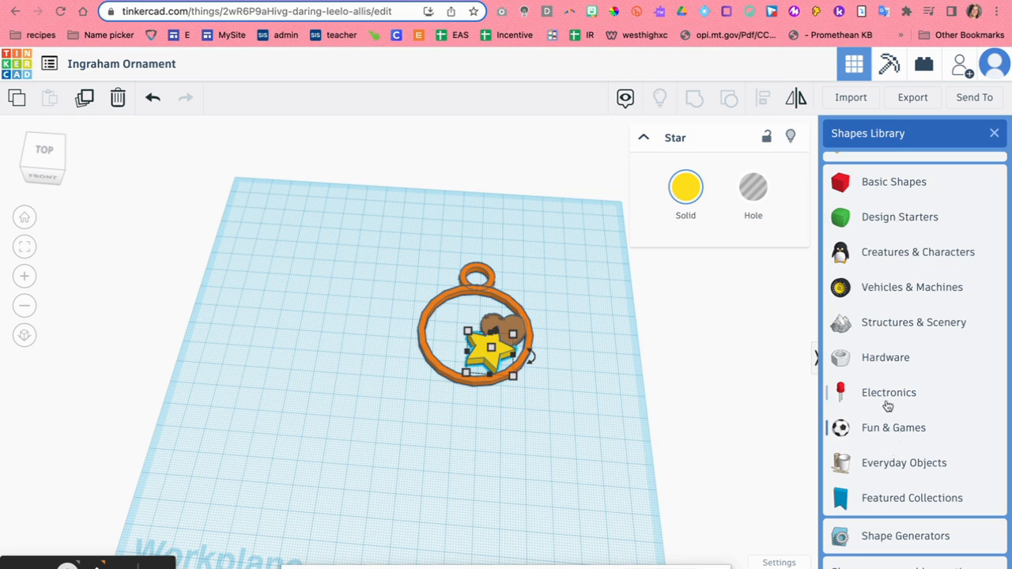
left_click(881, 323)
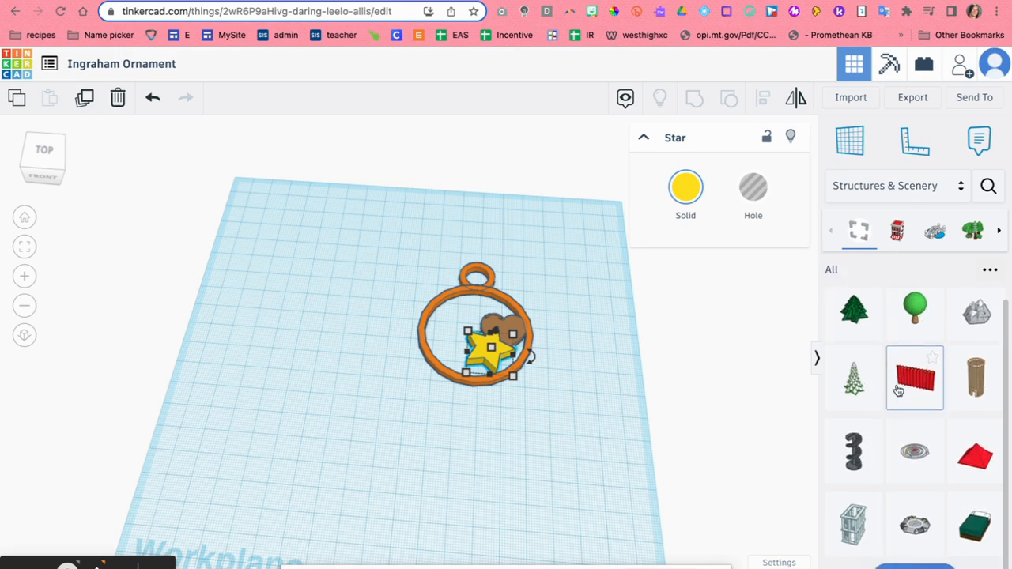
Step: Place a Scribble from Basic Shapes on the workplane and draw one curled, wavy stroke as its outline
left_click(862, 200)
left_click(864, 197)
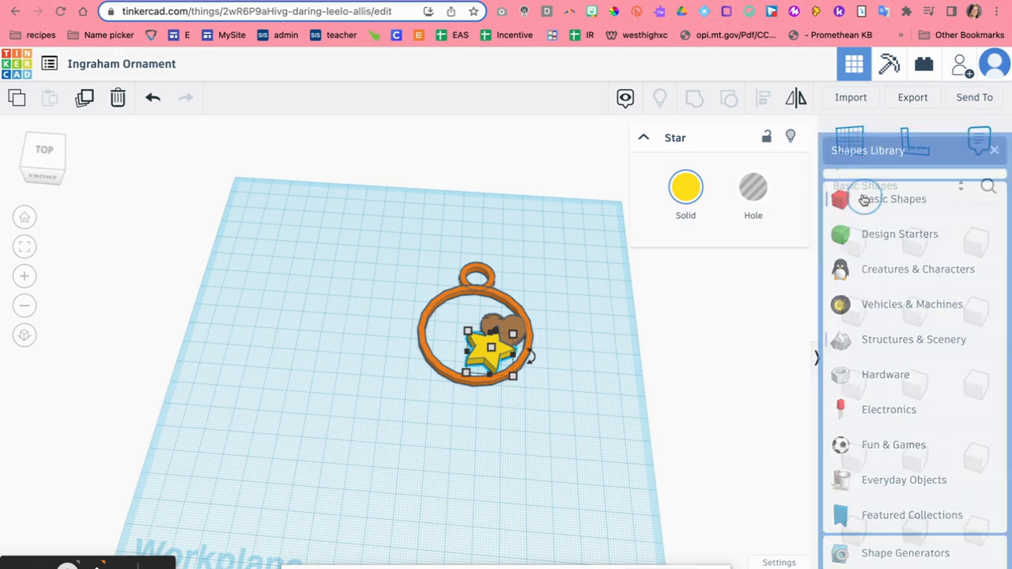
mouse_move(983, 309)
left_mouse_down()
mouse_move(870, 332)
mouse_move(287, 379)
mouse_move(282, 370)
left_mouse_up()
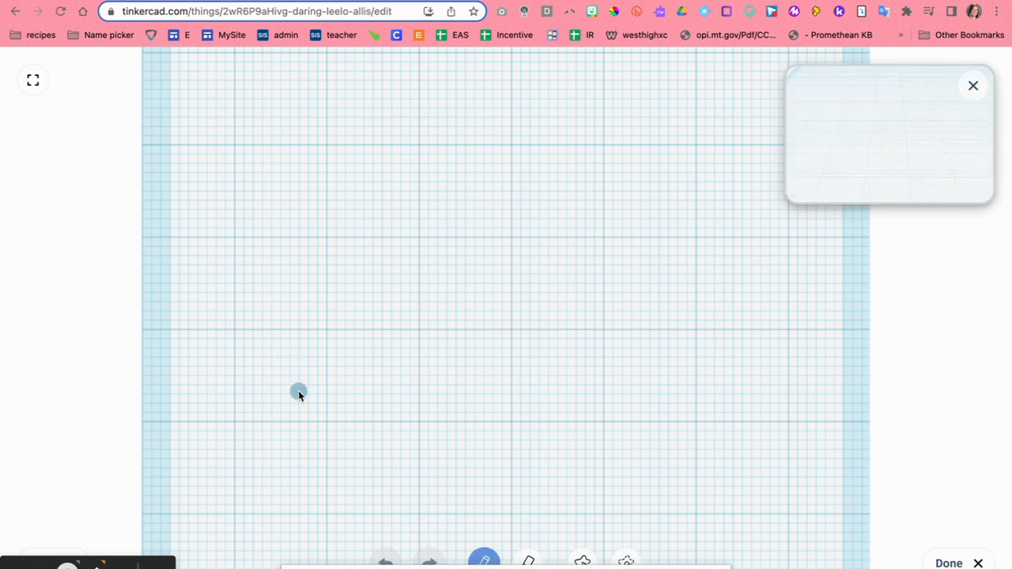
mouse_move(452, 358)
left_mouse_down()
mouse_move(451, 319)
mouse_move(317, 251)
mouse_move(293, 442)
mouse_move(650, 361)
mouse_move(750, 280)
mouse_move(750, 297)
left_mouse_up()
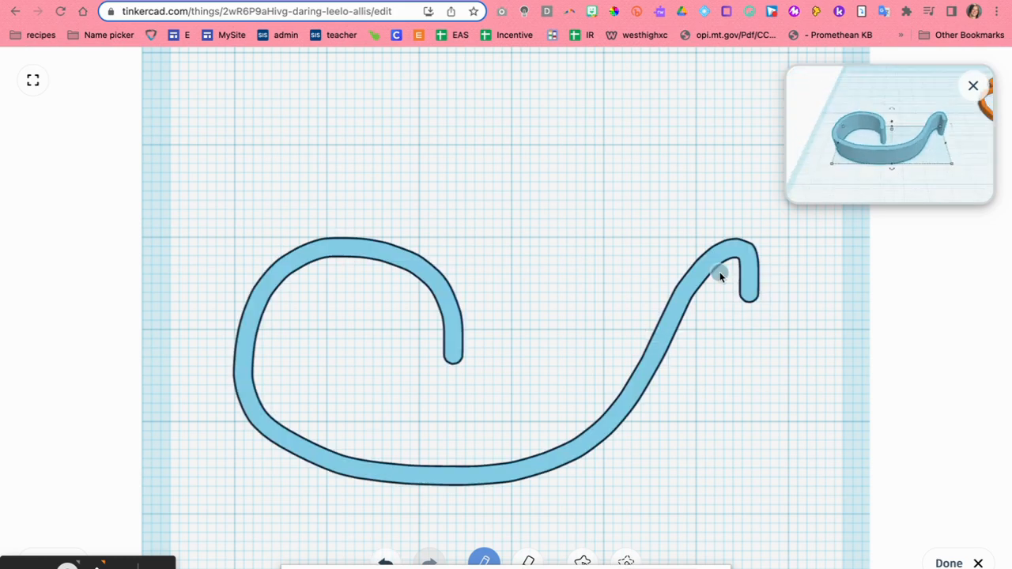
left_click(957, 562)
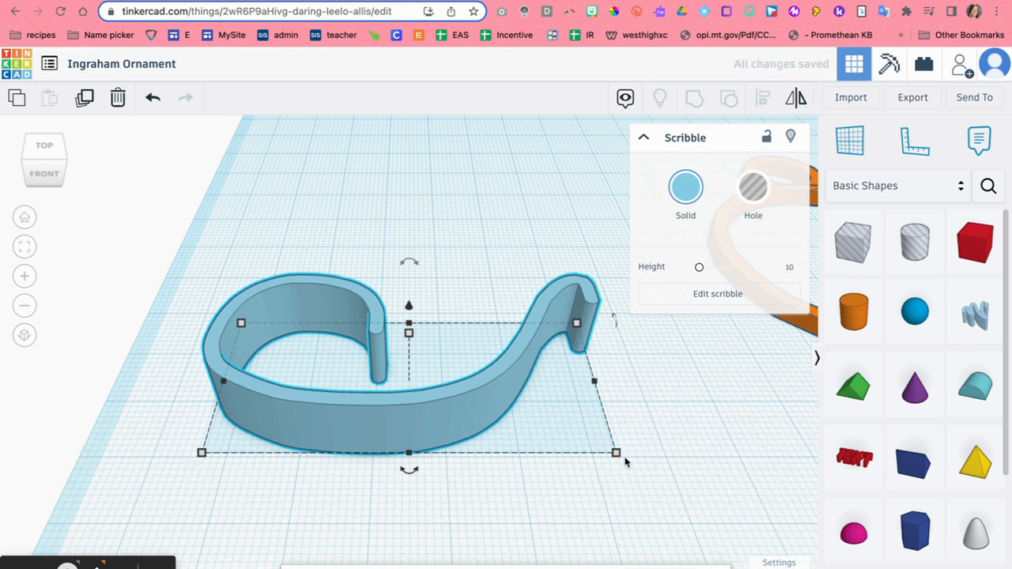
Step: Shrink the scribble to about 36.5 by 9.47 and move it inside the ring, overlapping the star
left_click_drag(617, 455, 457, 353)
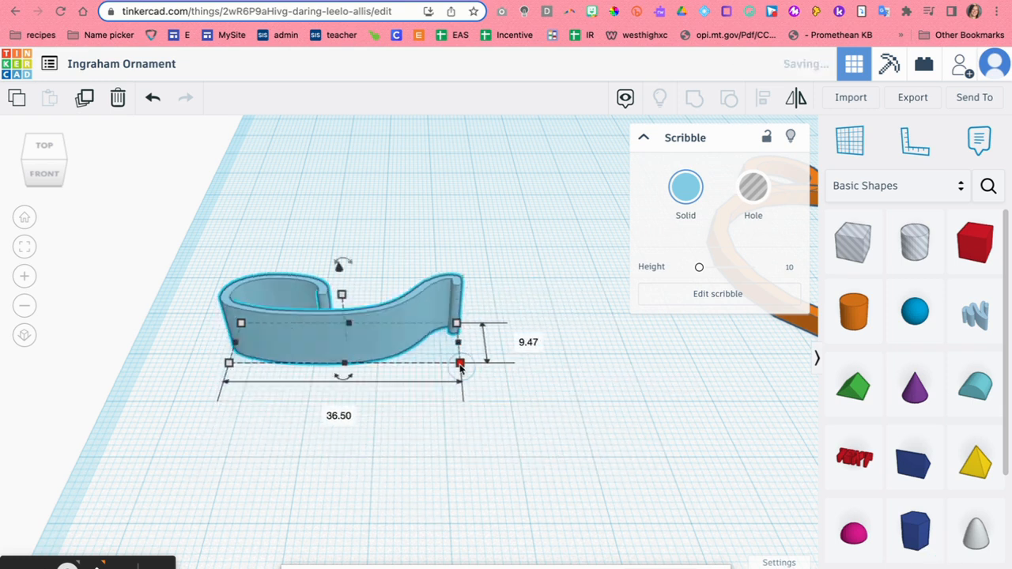
scroll(588, 391, "down", 5)
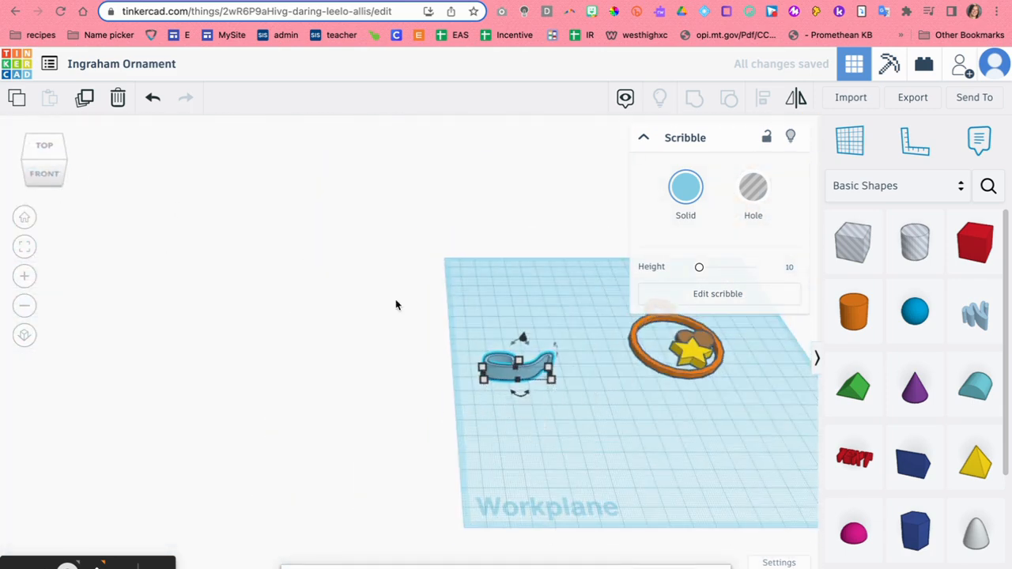
left_click(50, 171)
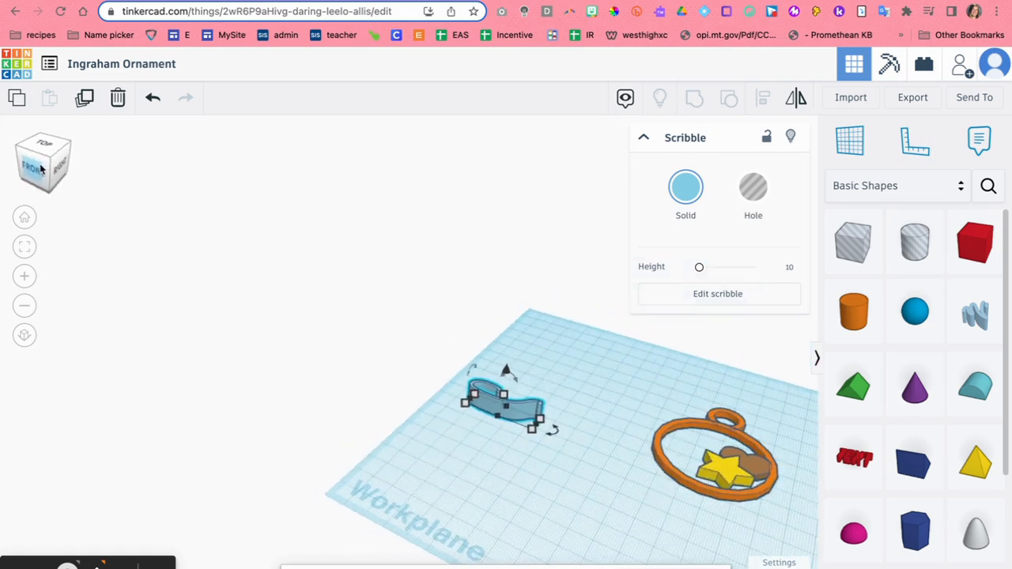
mouse_move(524, 387)
left_mouse_down()
mouse_move(639, 424)
mouse_move(687, 426)
left_mouse_up()
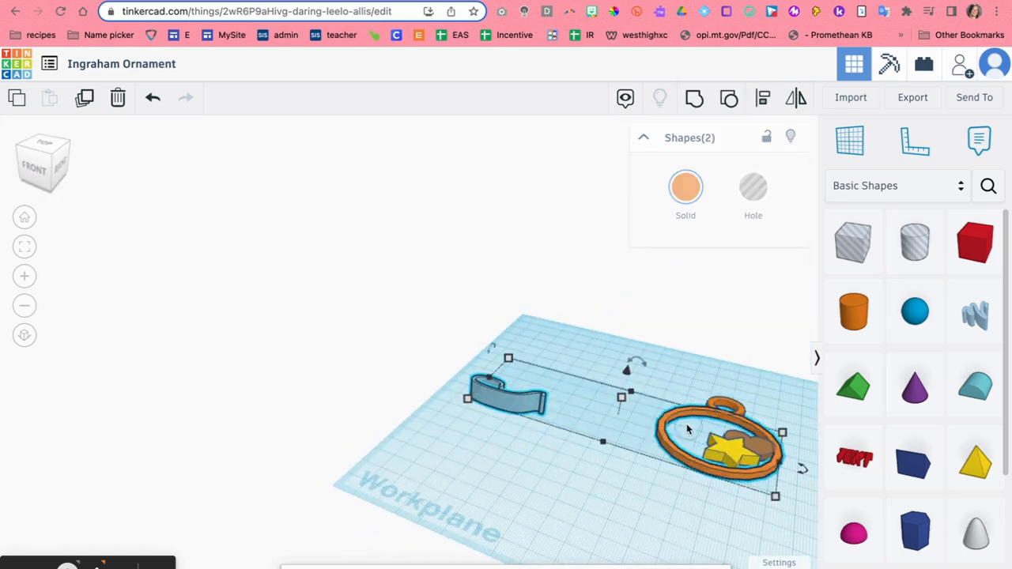
left_click(495, 411)
mouse_move(493, 391)
left_mouse_down()
mouse_move(684, 420)
mouse_move(693, 435)
left_mouse_up()
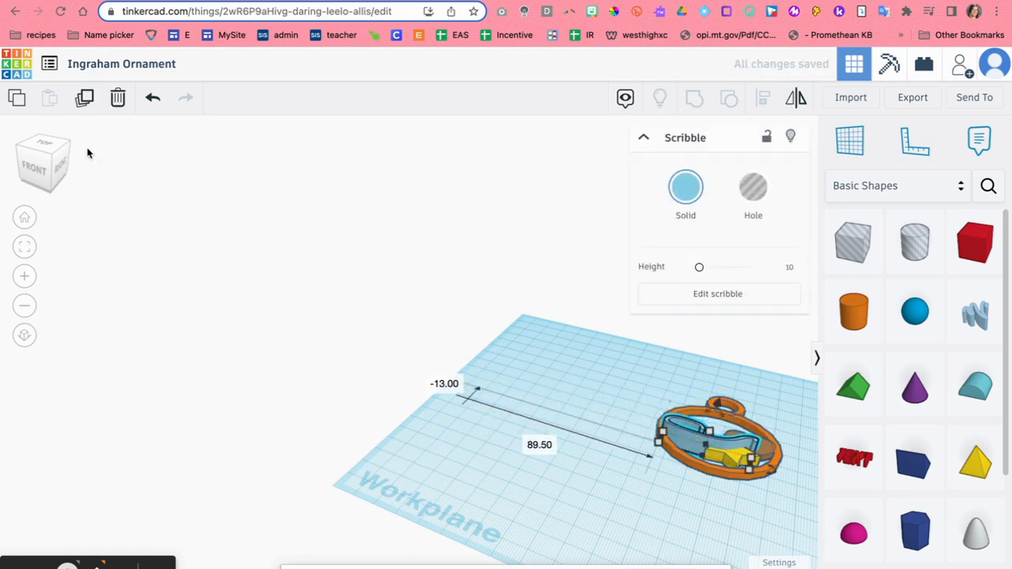
Step: Select all five ornament shapes from the top view and move them together about 57 toward the workplane's left side
left_click(41, 145)
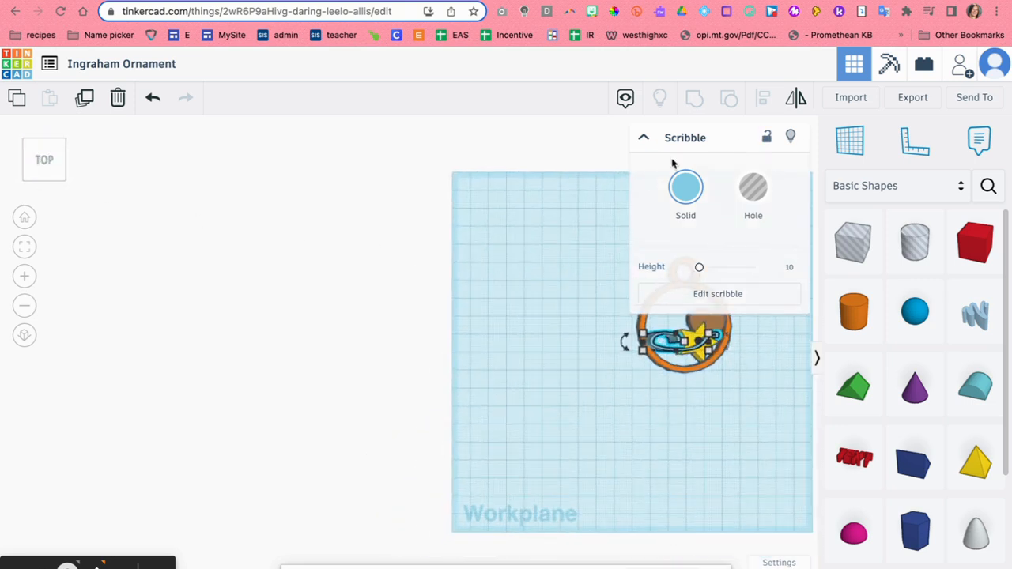
left_click(641, 139)
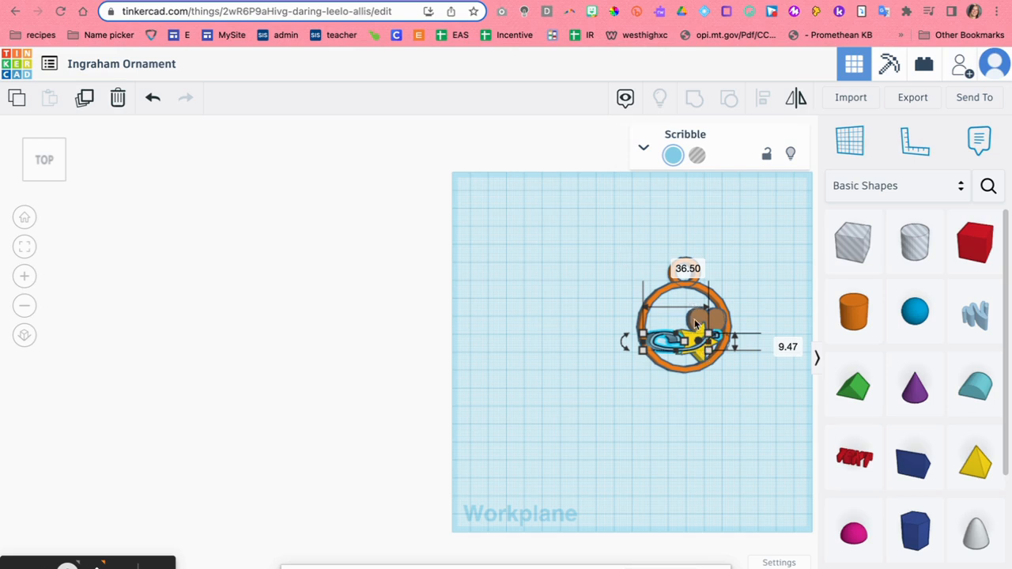
scroll(695, 324, "up", 2)
left_click_drag(575, 238, 788, 416)
left_click_drag(722, 357, 612, 362)
scroll(698, 453, "up", 1)
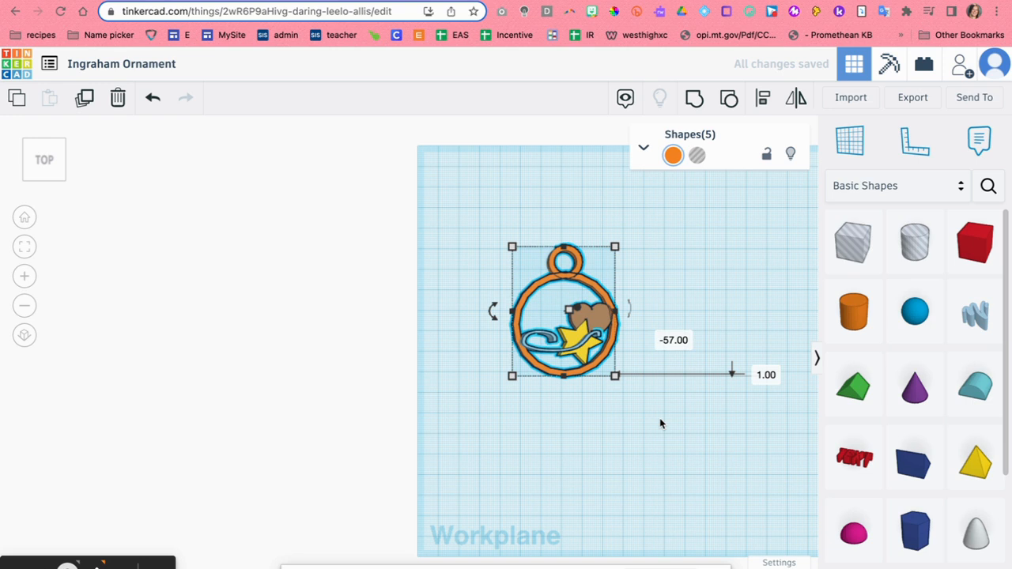
Step: Set the overall height of the five selected ornament shapes to 5
left_click(40, 177)
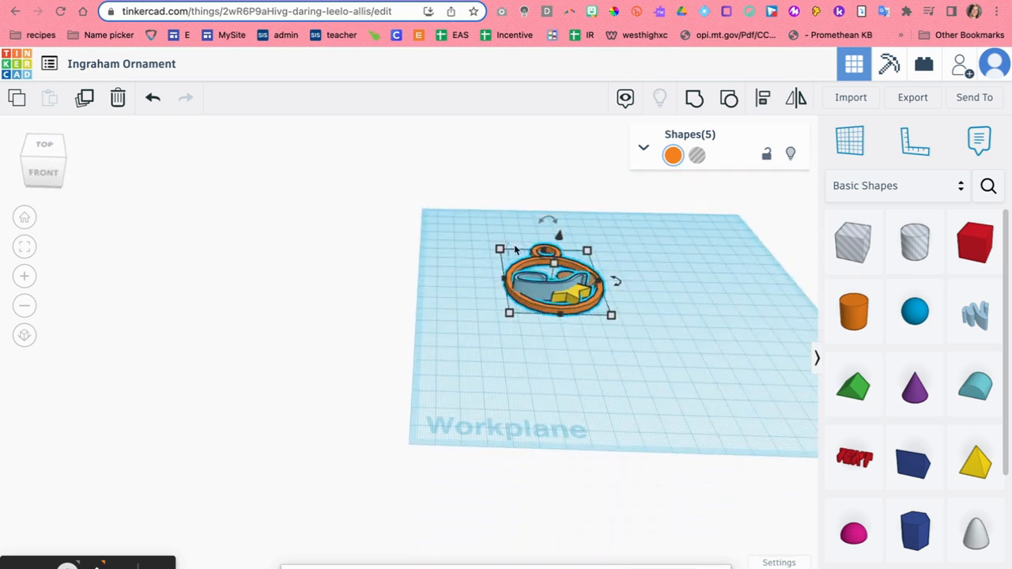
left_click(618, 271)
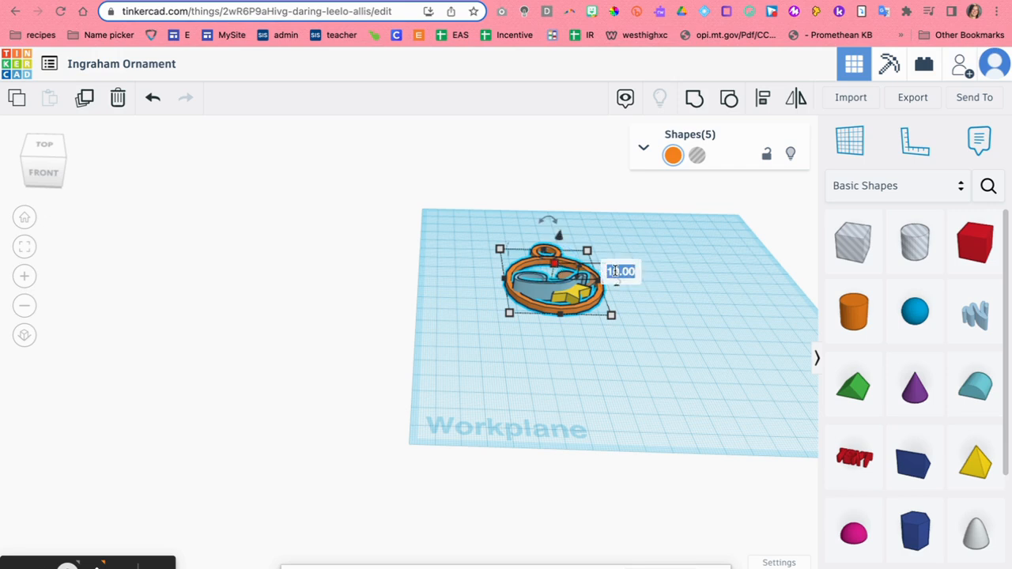
type("5")
key("Return")
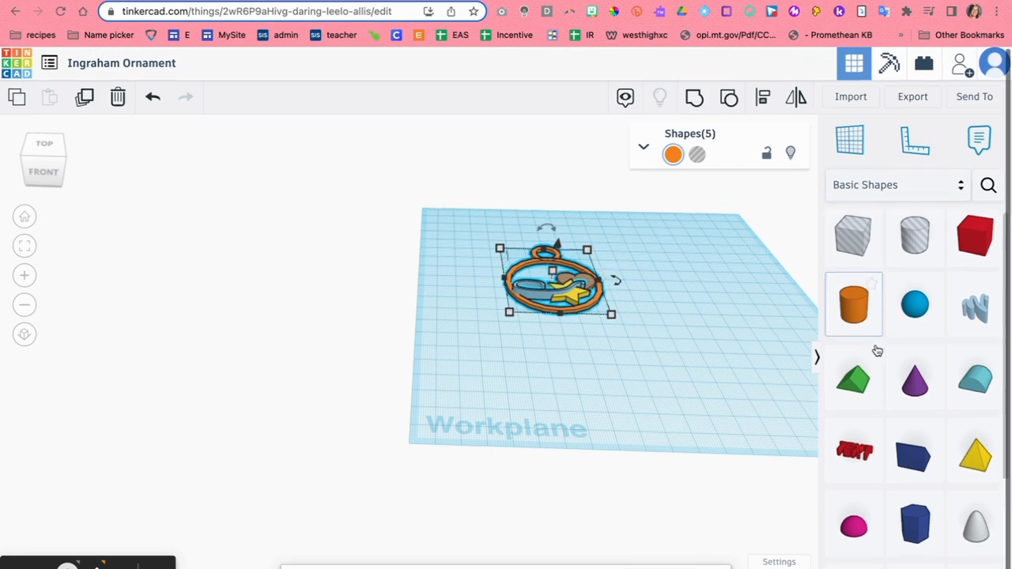
Step: Place a Text shape from Basic Shapes on the workplane in front of the ornament
scroll(873, 356, "down", 1)
left_click(847, 449)
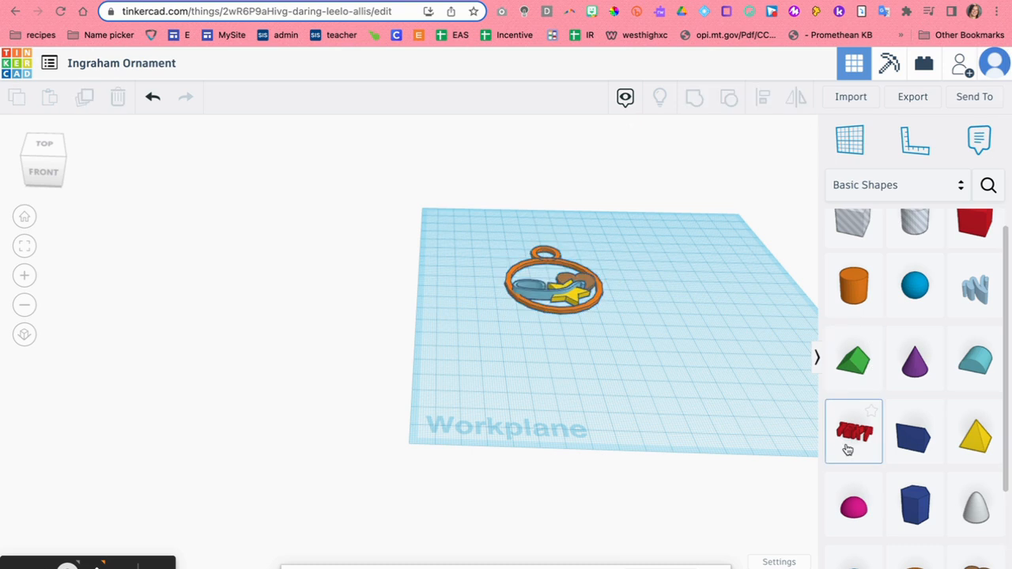
left_click_drag(847, 449, 662, 369)
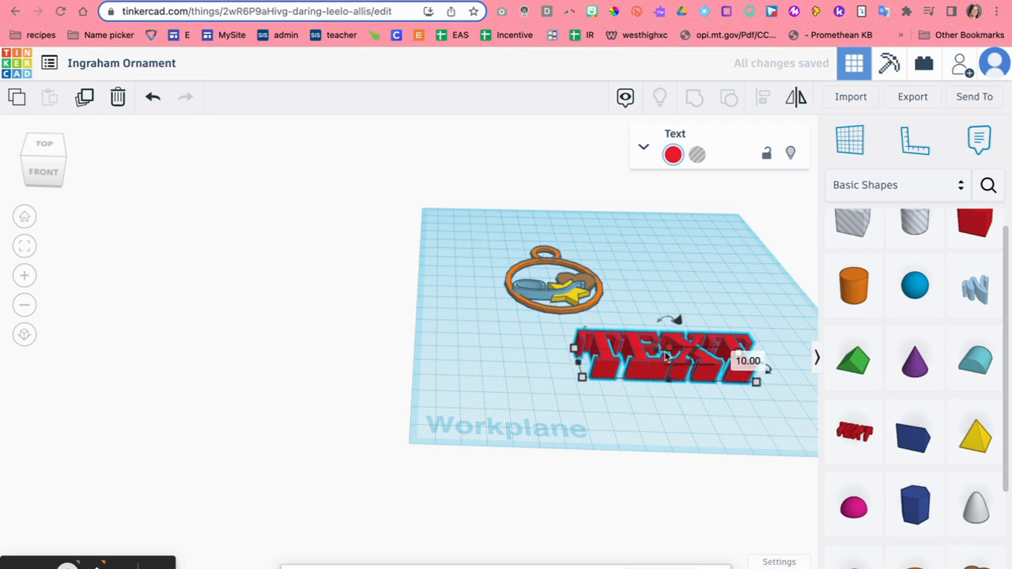
Step: Replace the Text shape's default wording with a first name and set its font to Sans Mono
left_click(643, 149)
left_click(669, 263)
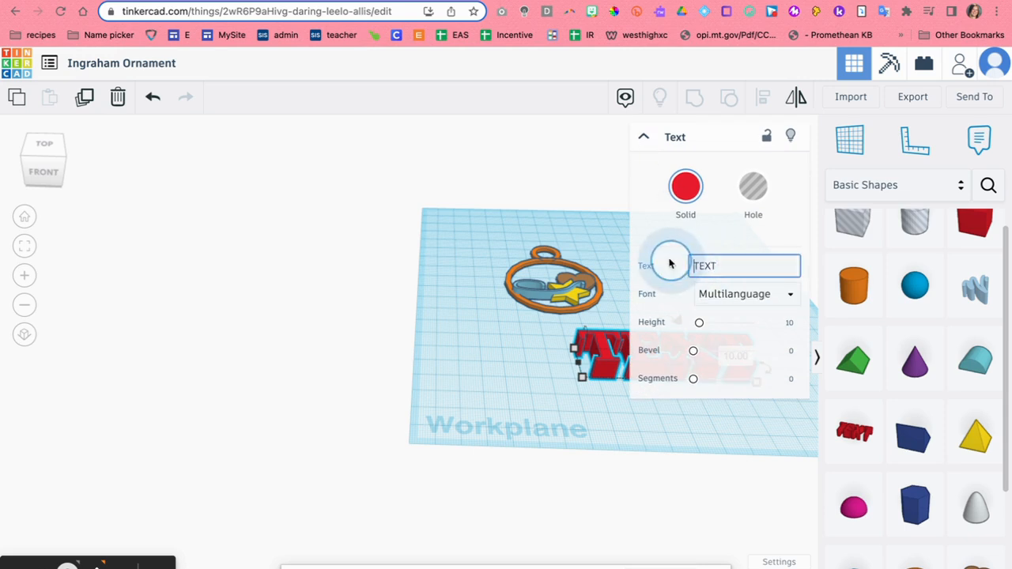
left_click(672, 264)
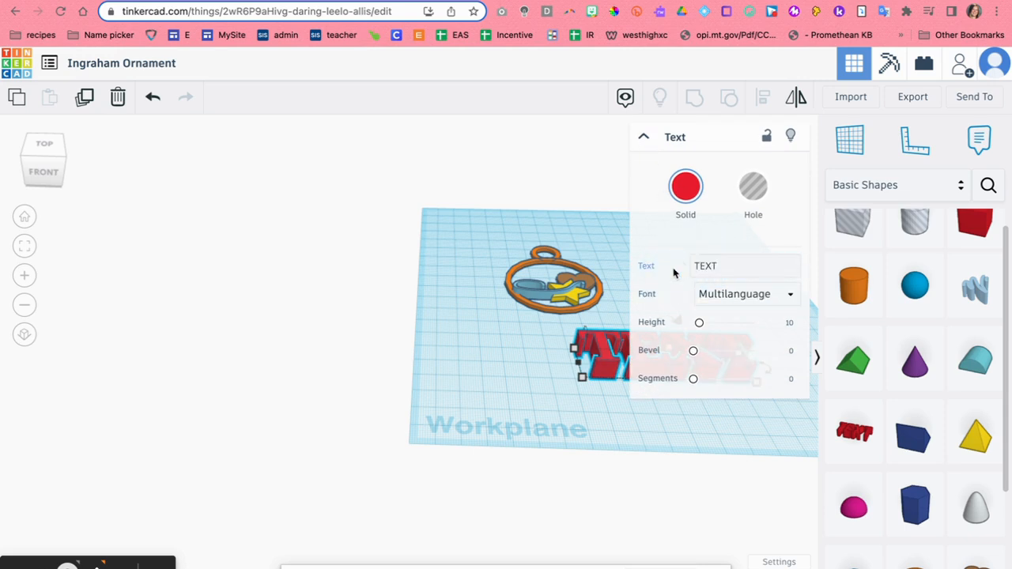
left_click(695, 268)
left_click(721, 269)
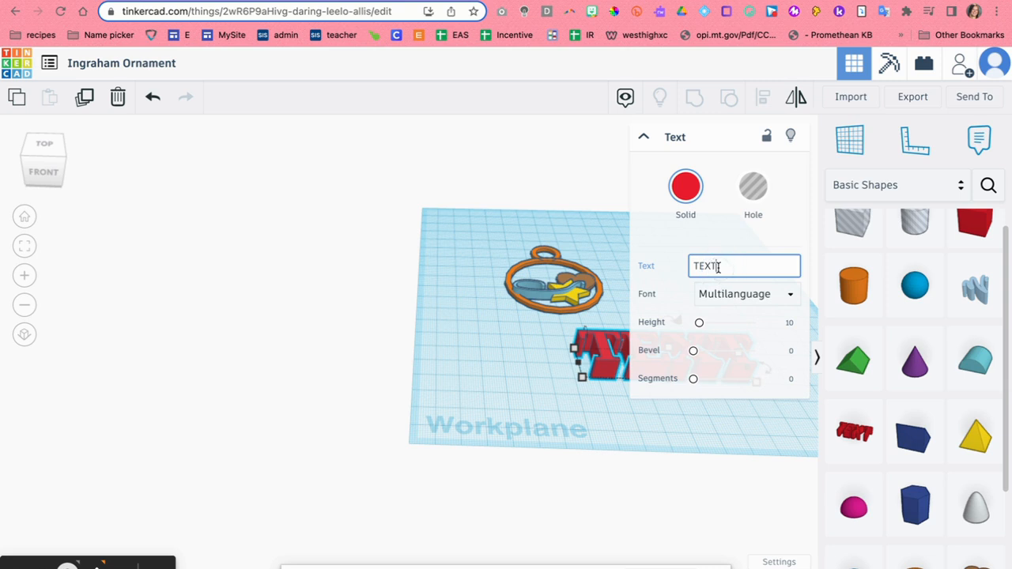
key("BackSpace")
key("BackSpace")
key("BackSpace")
type("Charley")
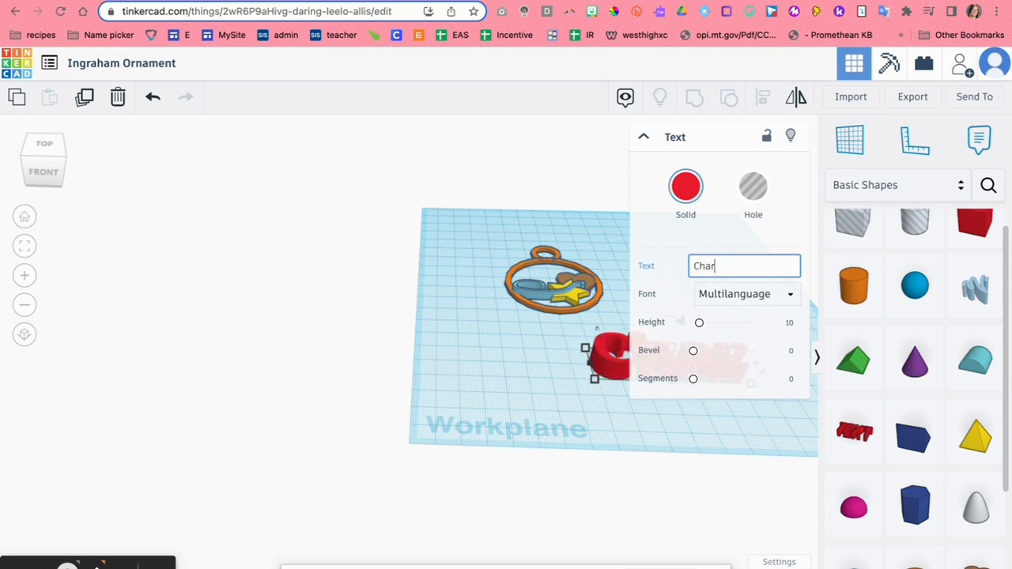
left_click(747, 293)
left_click(729, 359)
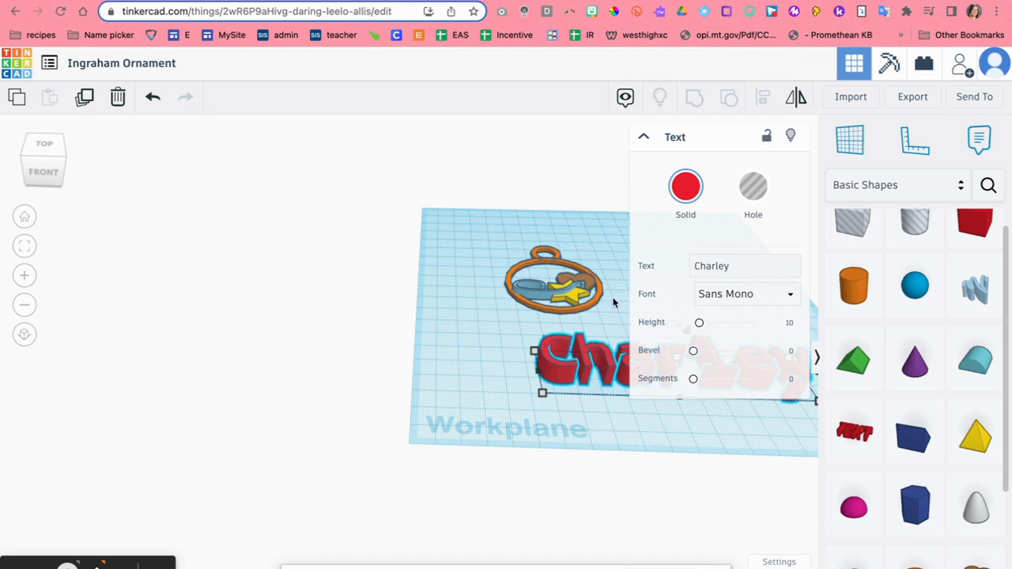
Step: From the top view, replace the first name in the Text shape with a different first name
left_click(41, 144)
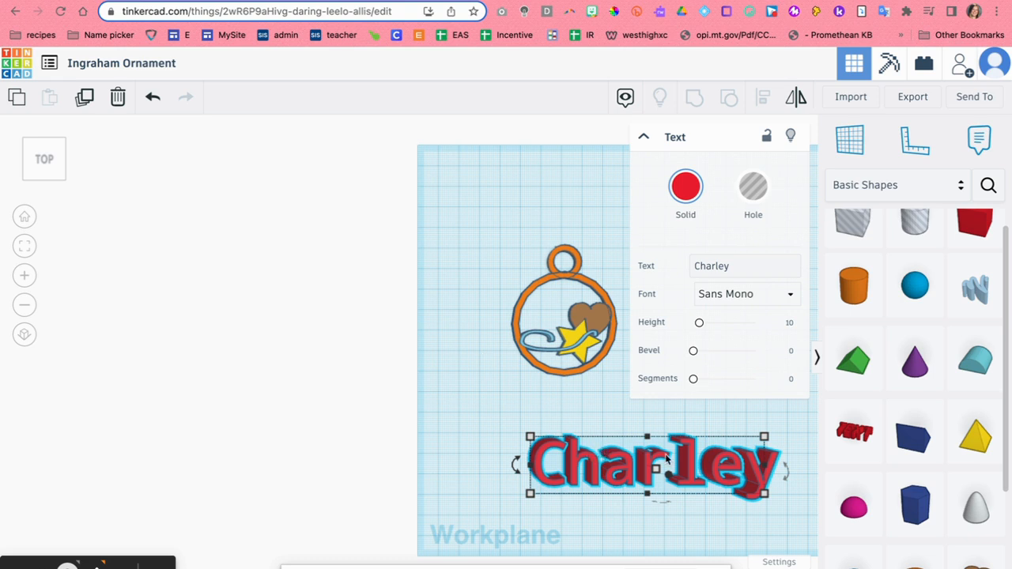
left_click_drag(733, 267, 635, 268)
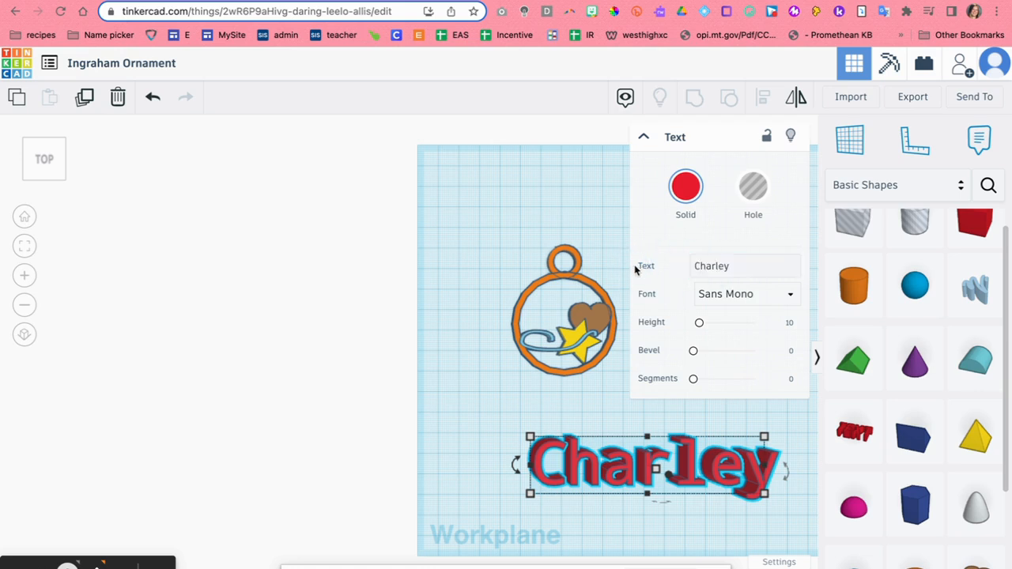
left_click(736, 268)
key("BackSpace")
key("BackSpace")
key("BackSpace")
key("BackSpace")
key("BackSpace")
key("BackSpace")
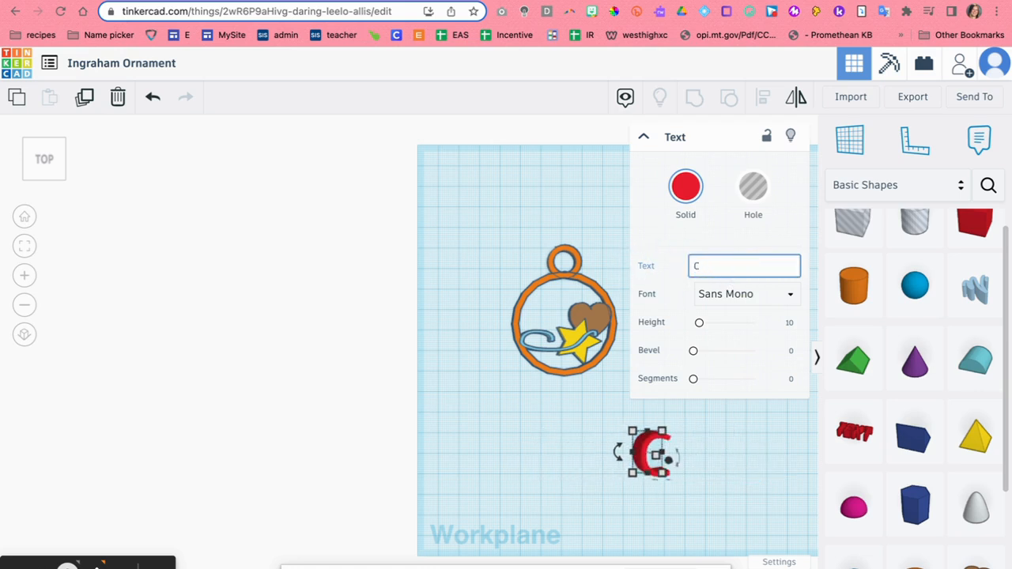
left_click(736, 279)
type("Hailey")
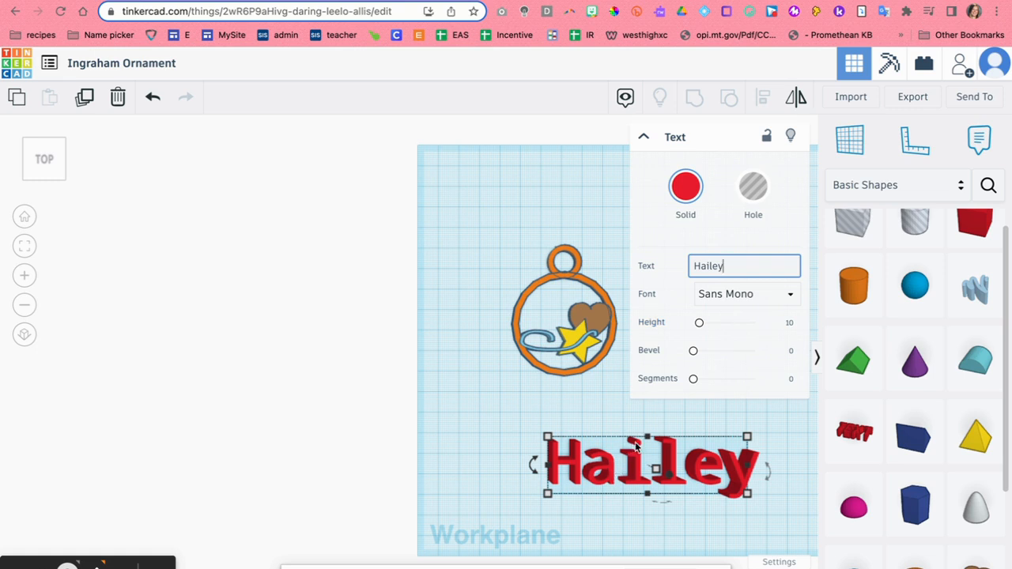
Step: Change the Text shape's wording back to the original first name
key("BackSpace")
key("BackSpace")
key("BackSpace")
key("BackSpace")
key("BackSpace")
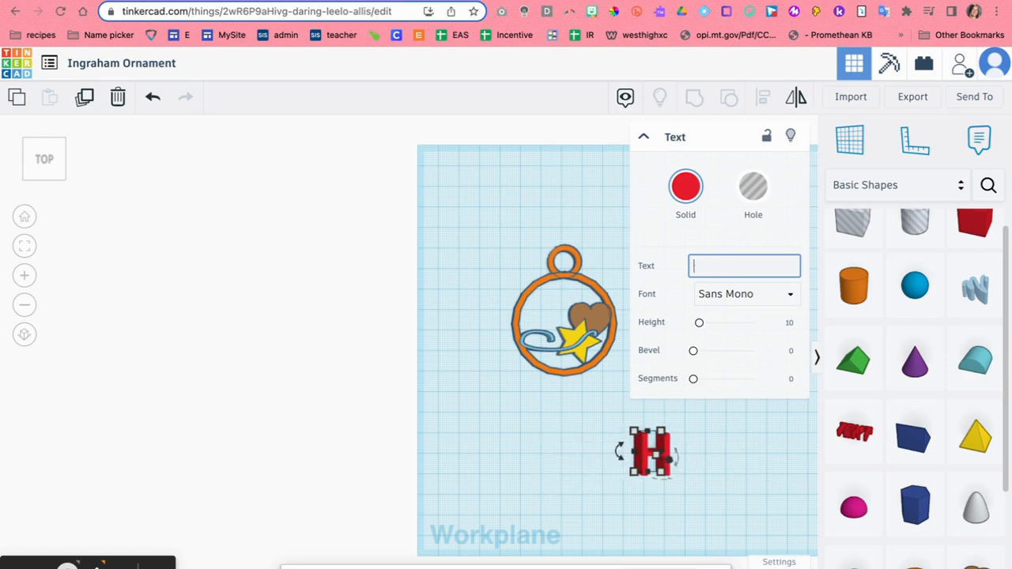
type("Charley")
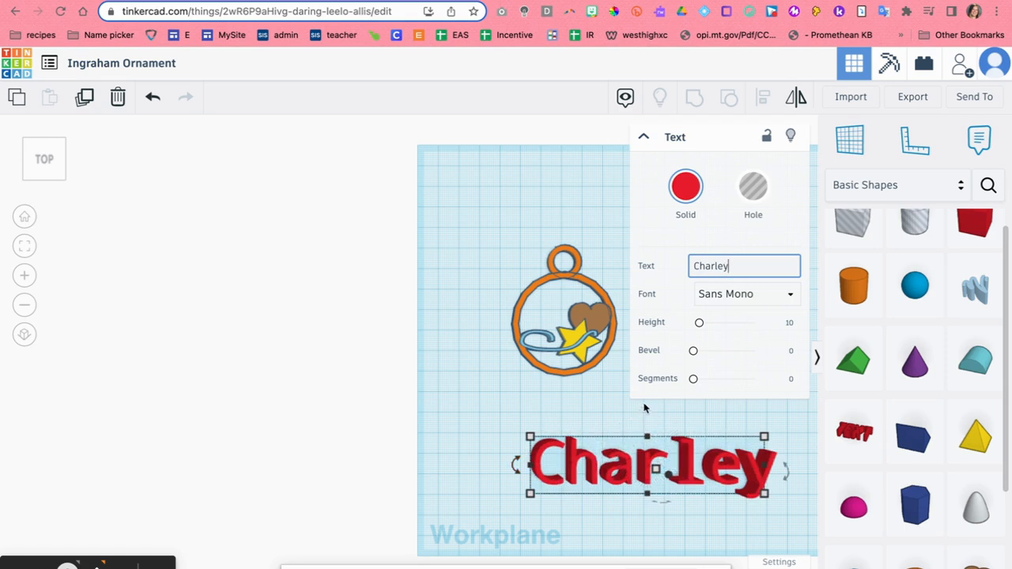
Step: Shrink the name text to about 58.88 by 14.36, keeping it below the ornament
left_click(580, 407)
left_click_drag(675, 462, 594, 422)
left_click_drag(677, 460, 564, 427)
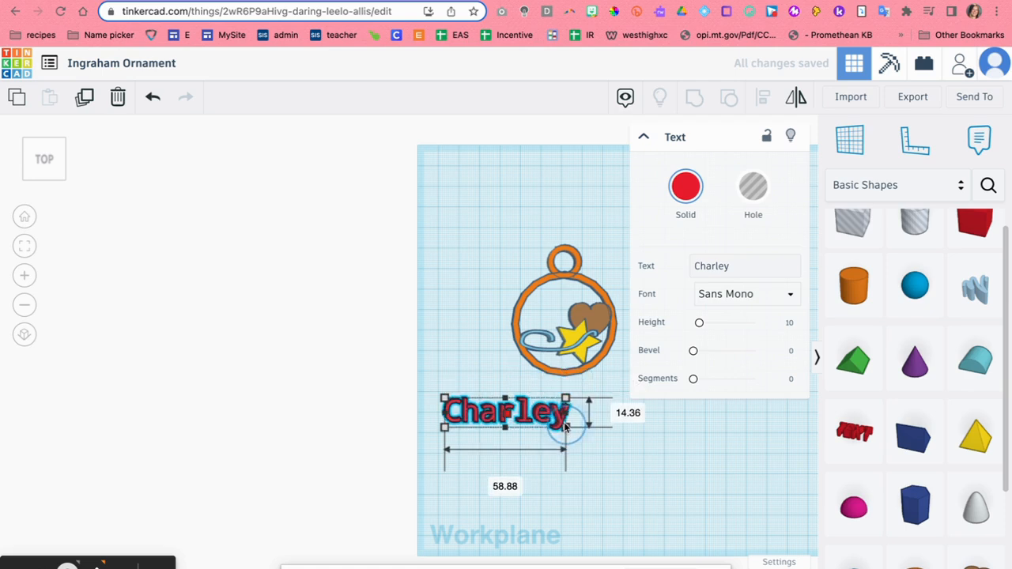
left_click(557, 408)
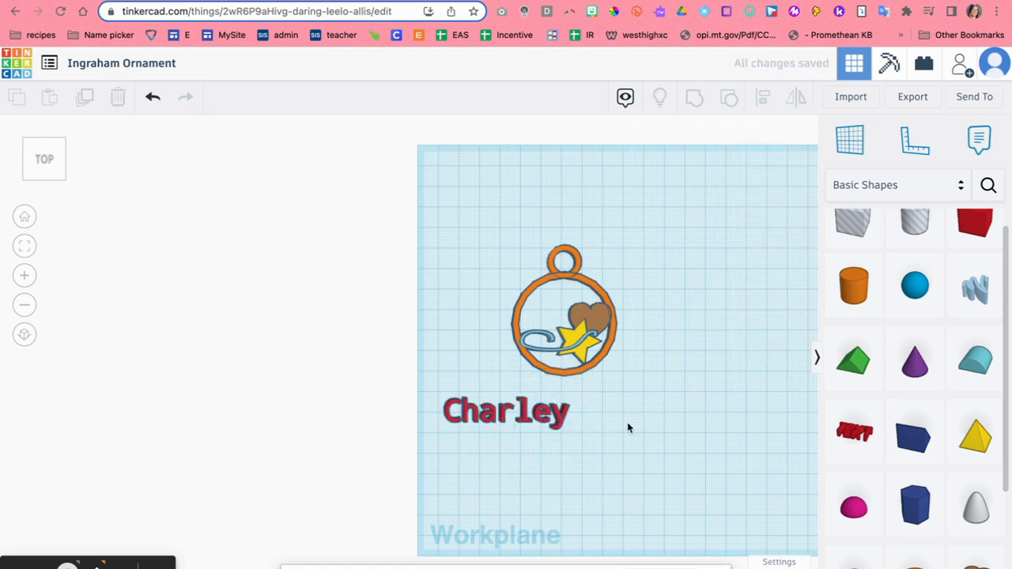
Step: Move only the name text onto the upper part of the ring, above the star and scribble
left_click_drag(549, 421, 579, 299)
left_click(695, 442)
left_click_drag(544, 421, 581, 300)
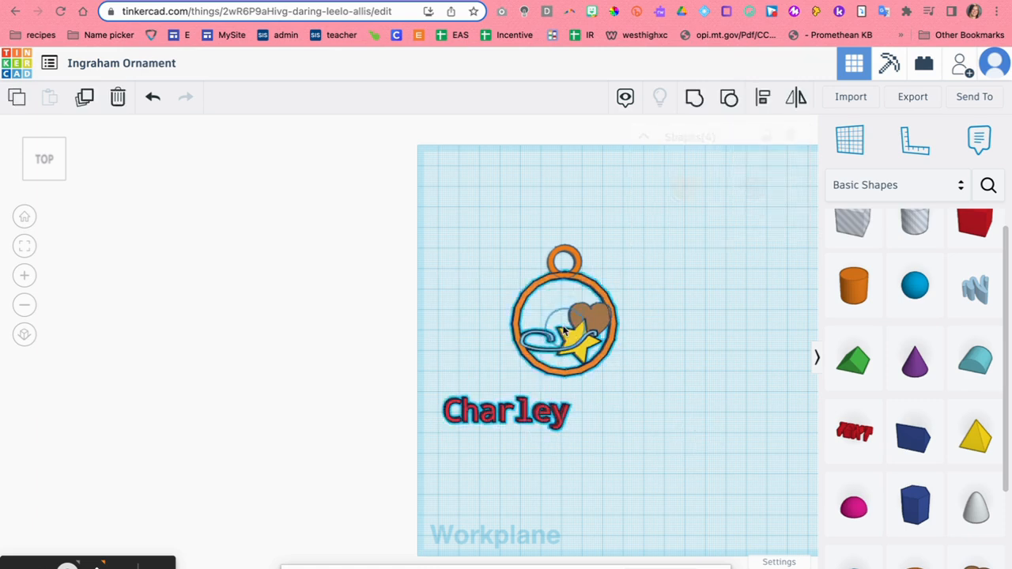
left_click(512, 448)
left_click_drag(503, 399, 555, 342)
left_click(619, 450)
left_click_drag(539, 412, 595, 307)
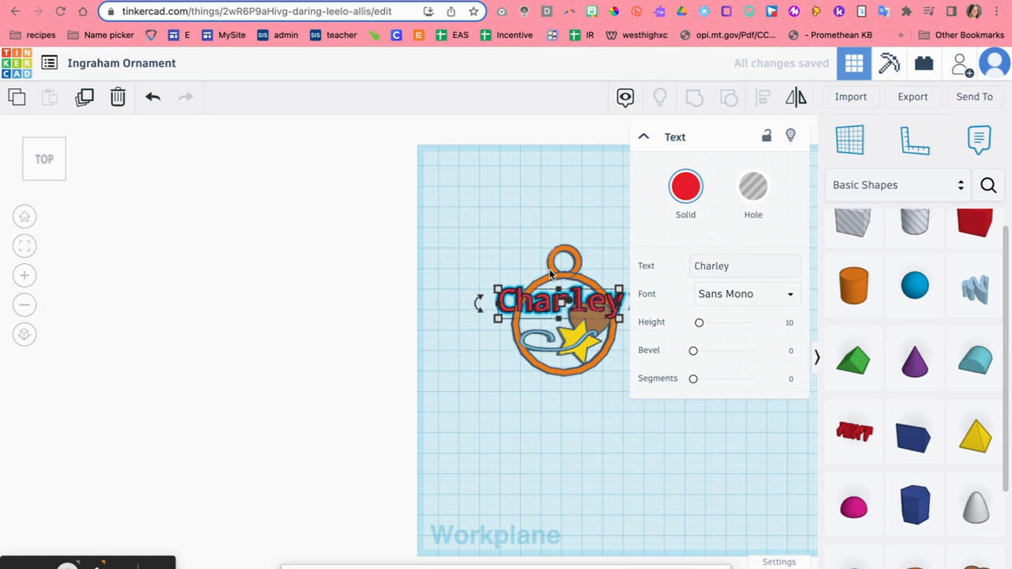
Step: Rotate the name text counterclockwise into an upward slope and shrink it to about 43.24 wide
mouse_move(481, 302)
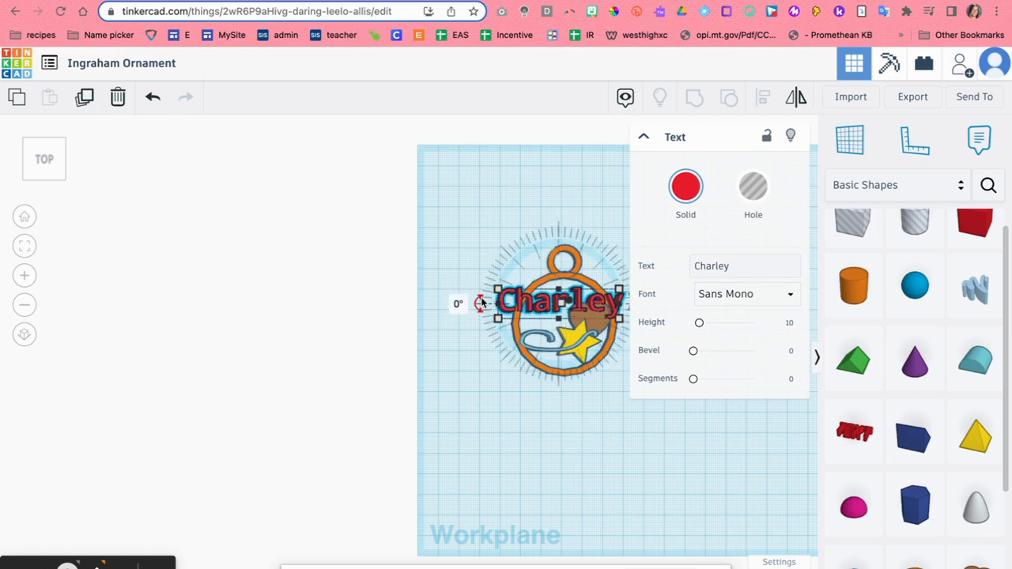
left_click_drag(480, 302, 490, 337)
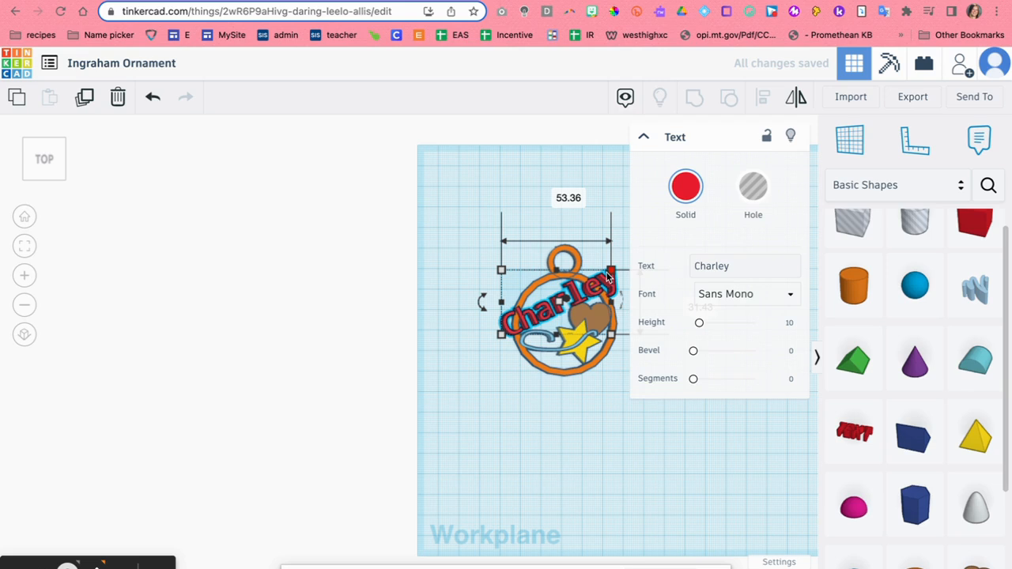
left_click_drag(608, 276, 586, 292)
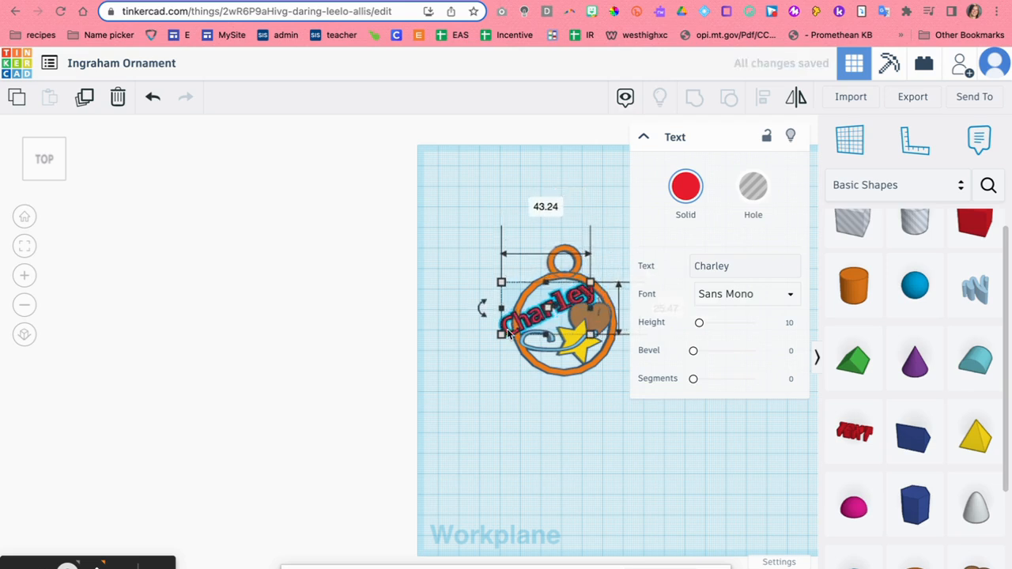
Step: Shrink the tilted name text to about 36.23 by 21.34 so both ends touch the ring
left_click_drag(514, 333, 526, 328)
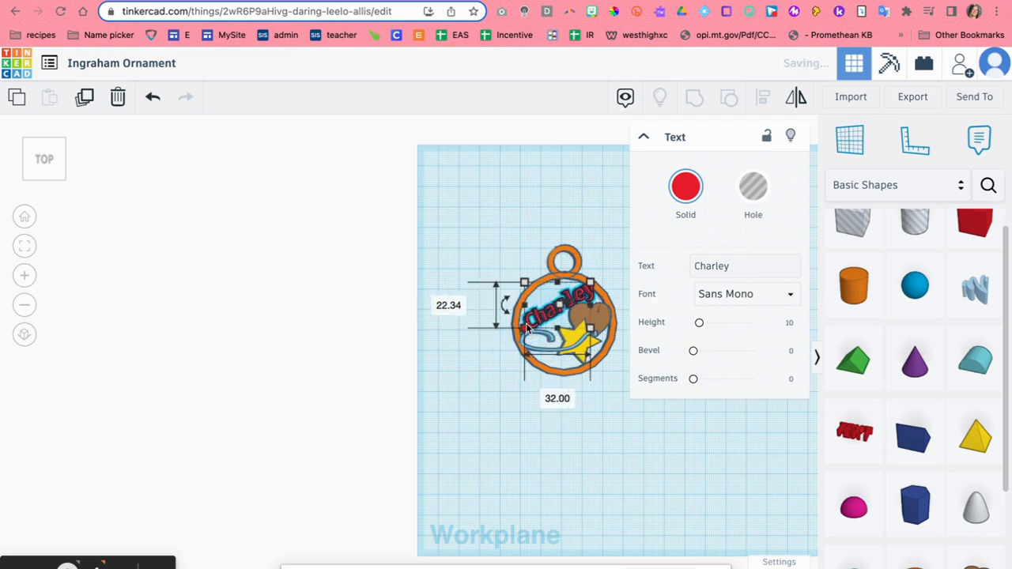
left_click(154, 98)
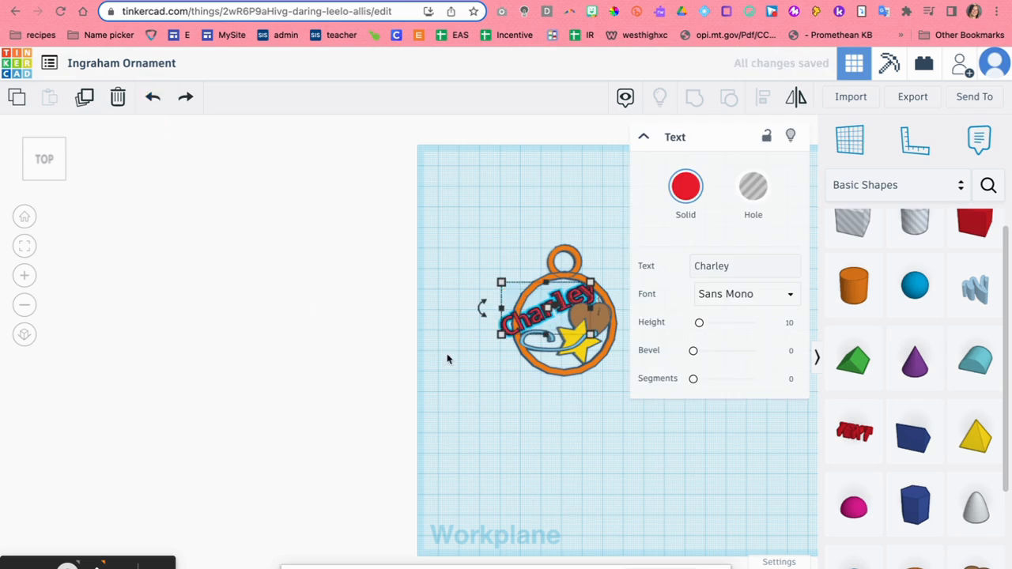
left_click_drag(499, 341, 530, 329)
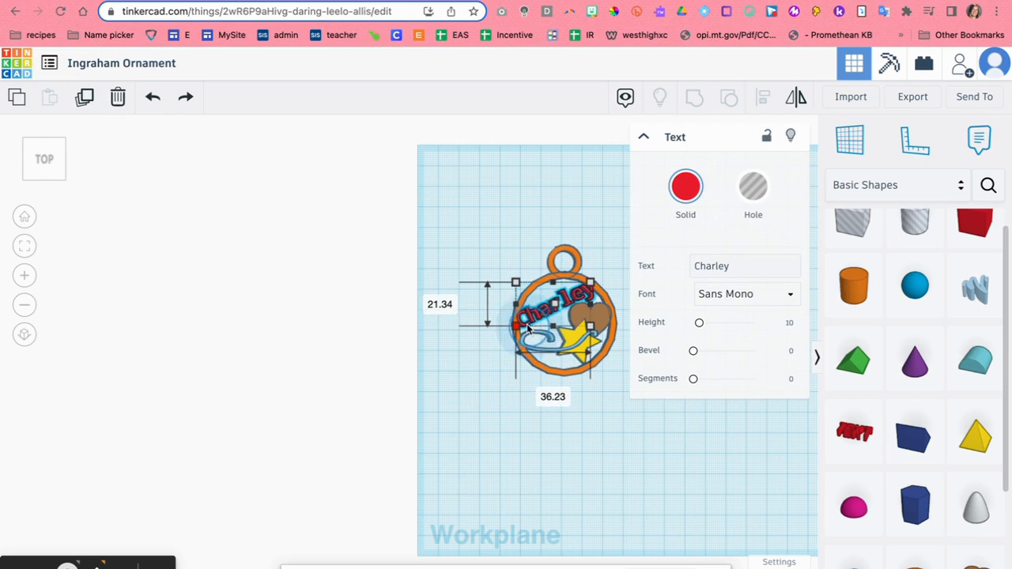
left_click_drag(528, 329, 527, 327)
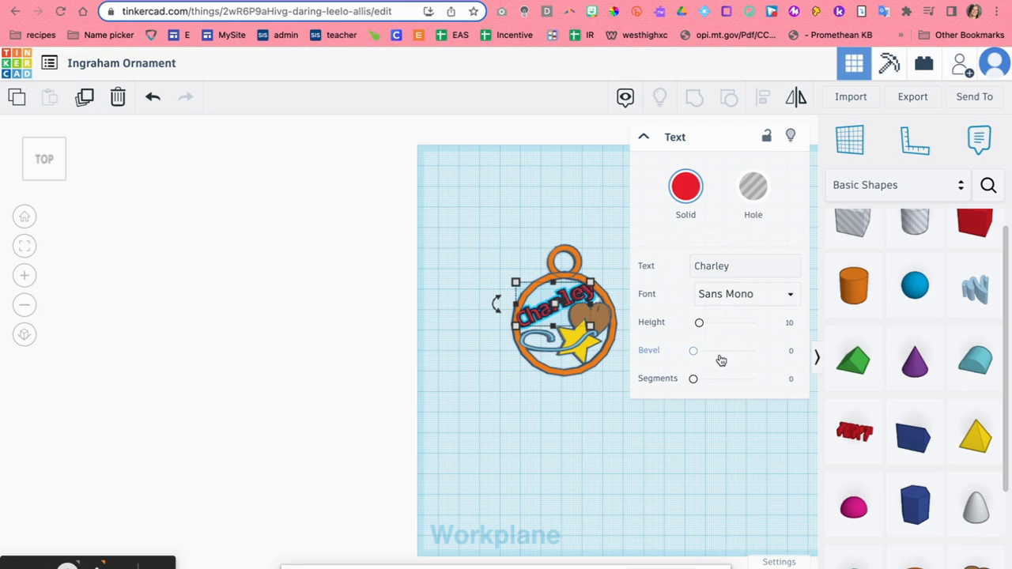
Step: Place another Star from Basic Shapes in the ring, overlapping the name text
scroll(852, 395, "down", 2)
scroll(852, 395, "down", 2)
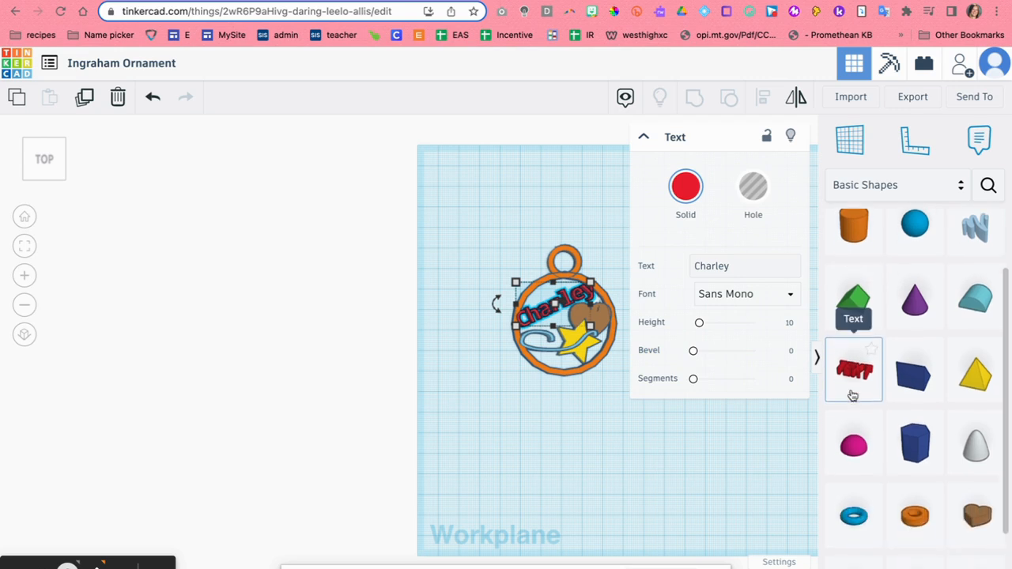
scroll(852, 395, "down", 3)
scroll(852, 395, "up", 6)
scroll(853, 396, "down", 1)
scroll(852, 395, "down", 5)
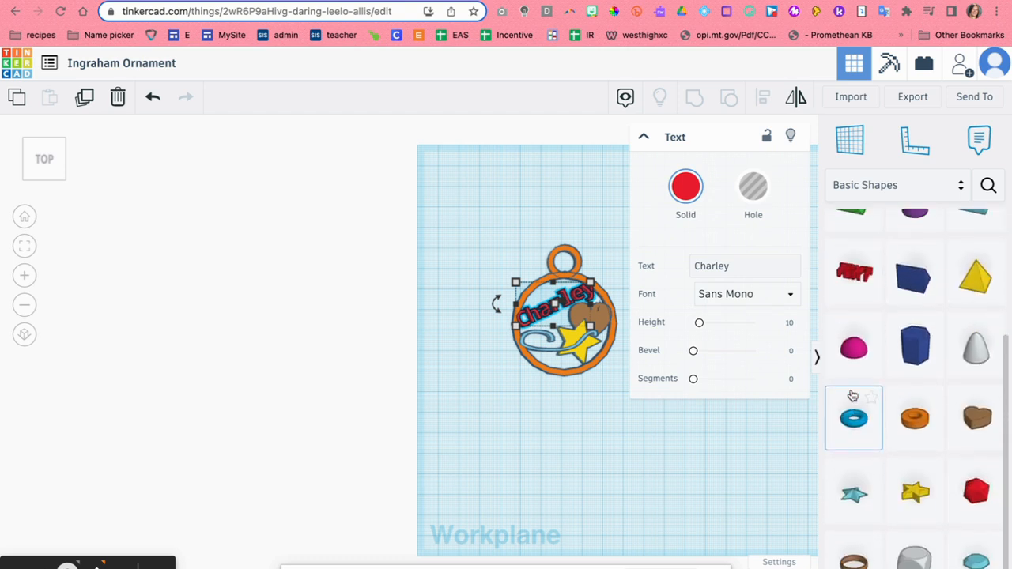
scroll(887, 453, "up", 1)
left_click_drag(915, 488, 560, 317)
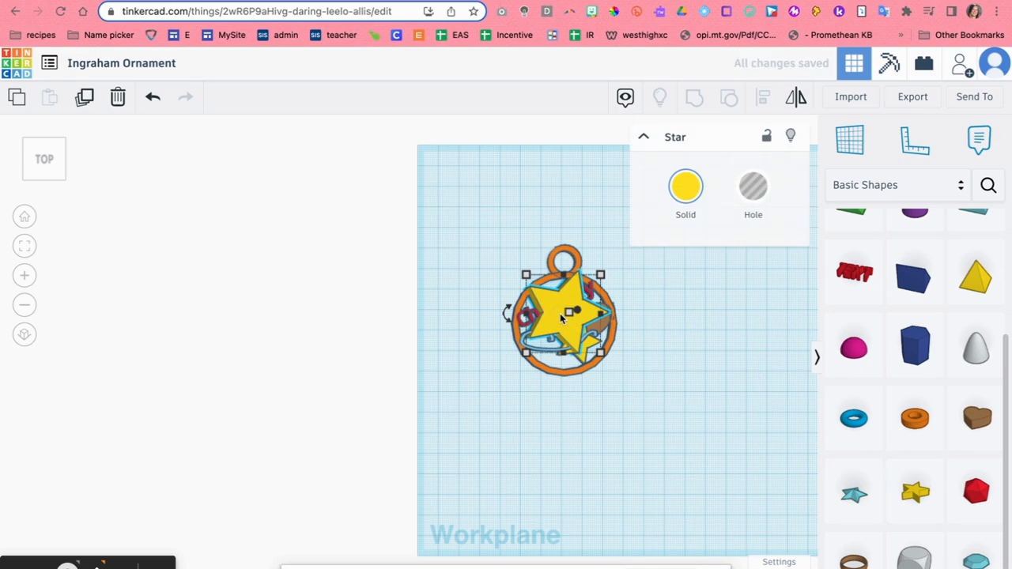
Step: Set the new star's overall height to 3
left_click(41, 172)
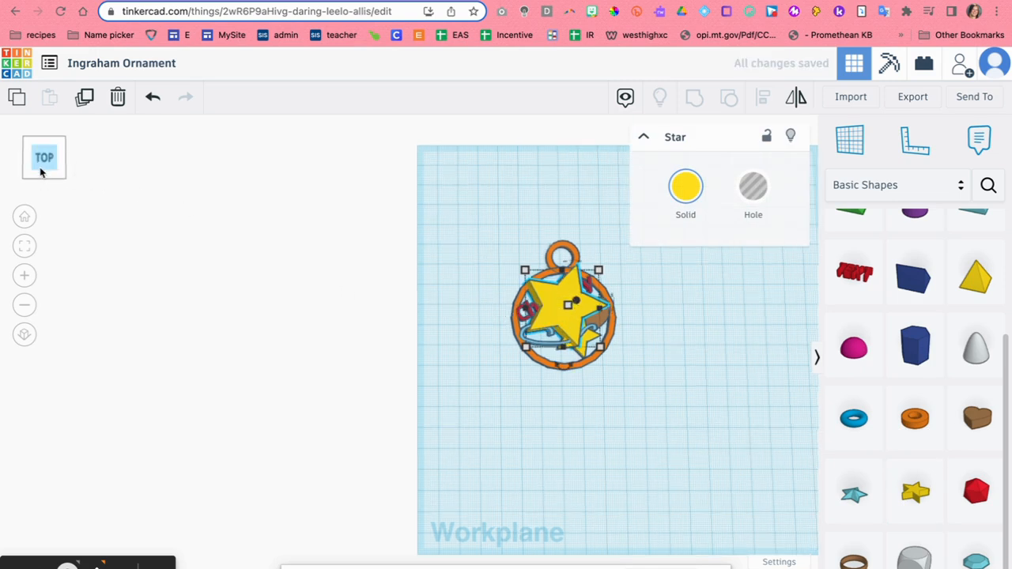
left_click(41, 175)
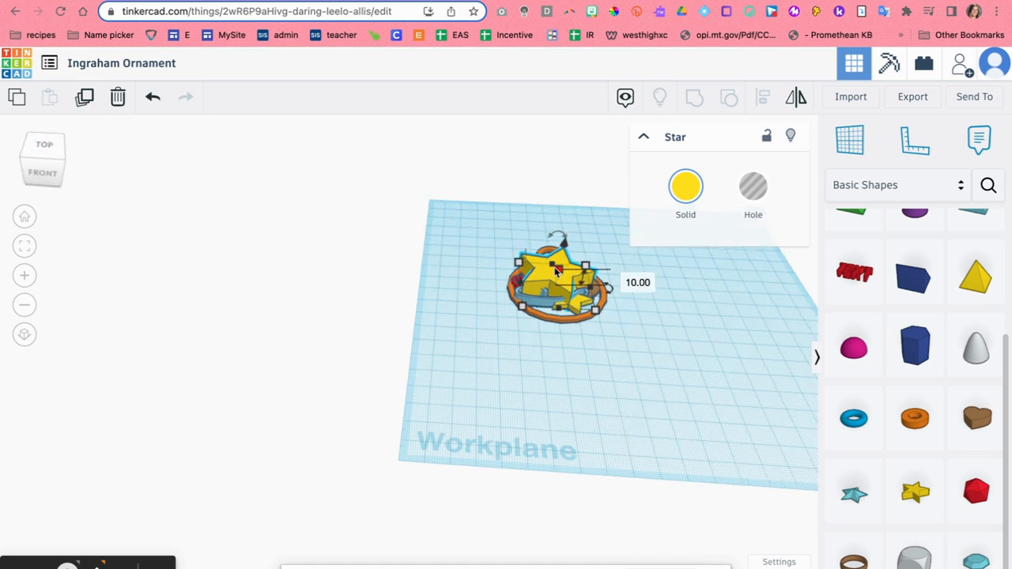
left_click(632, 275)
type("3")
key("Return")
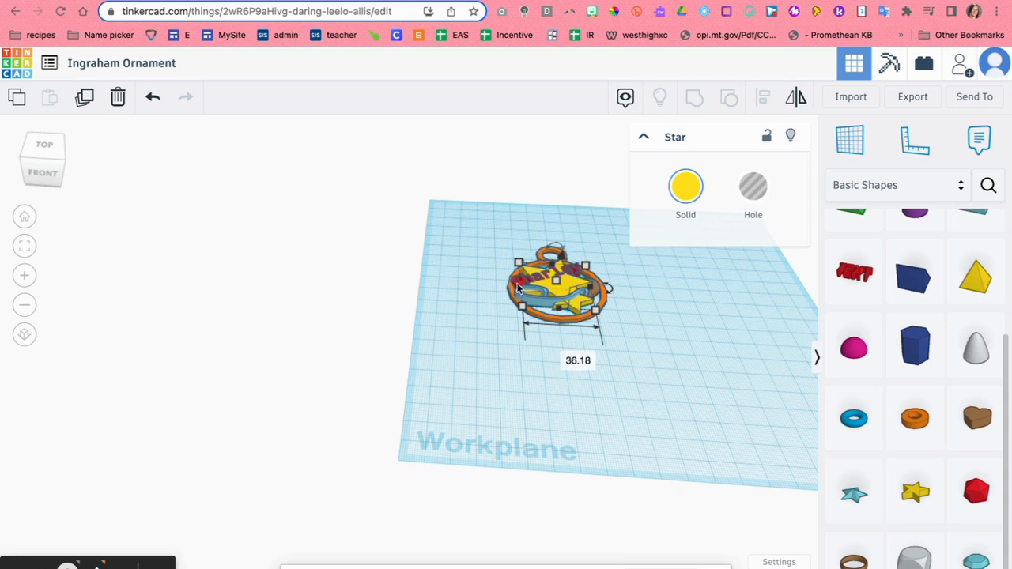
Step: Select the name text and set its overall height to 5
left_click(50, 172)
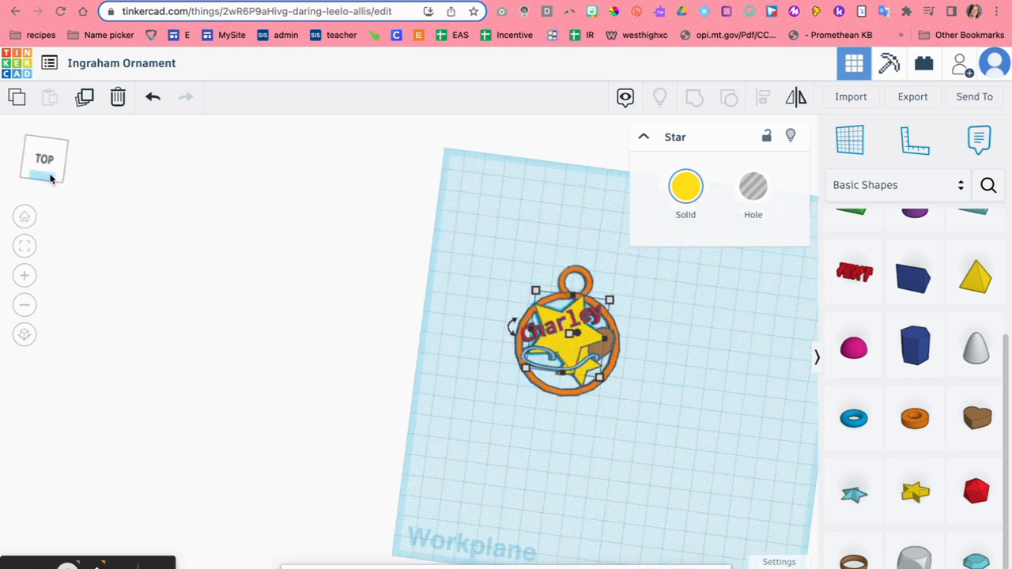
left_click(535, 334)
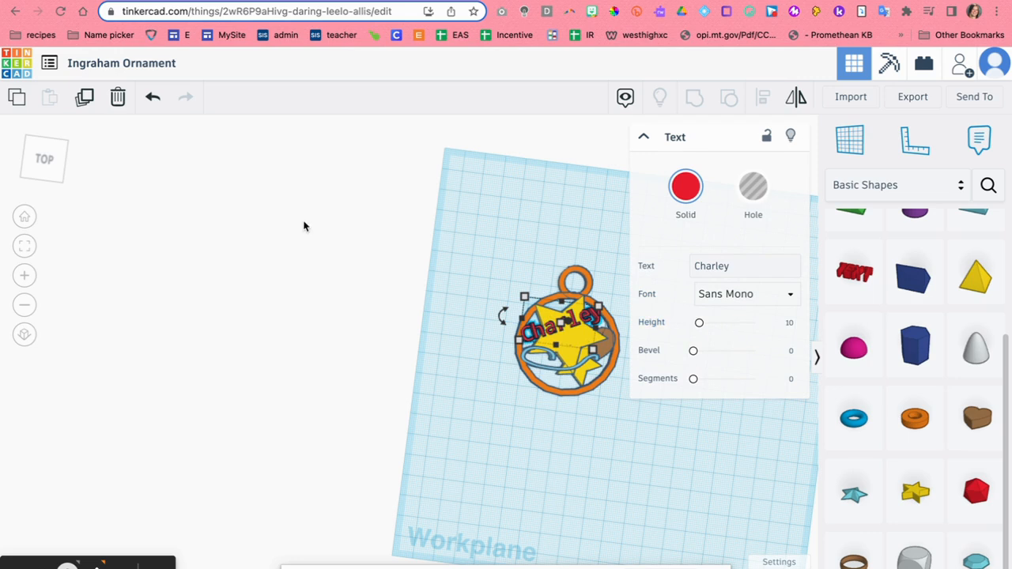
left_click(52, 164)
left_click_drag(52, 161, 52, 162)
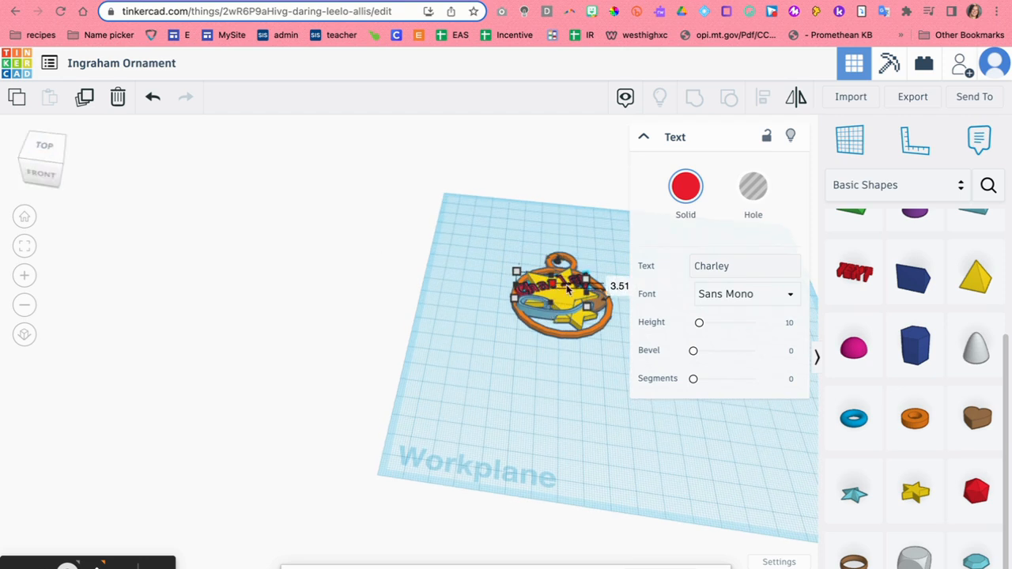
left_click(617, 286)
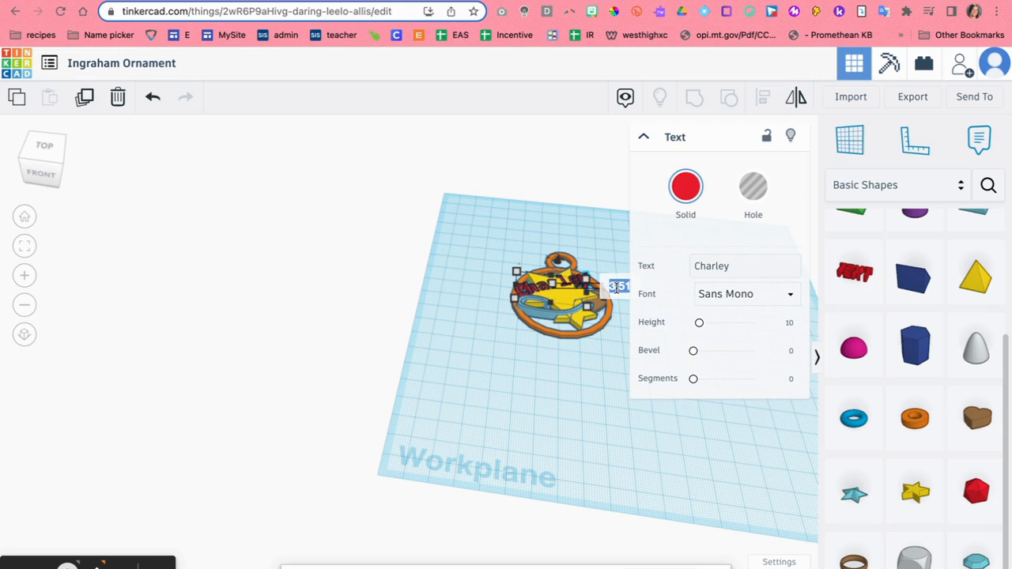
type("5")
key("Return")
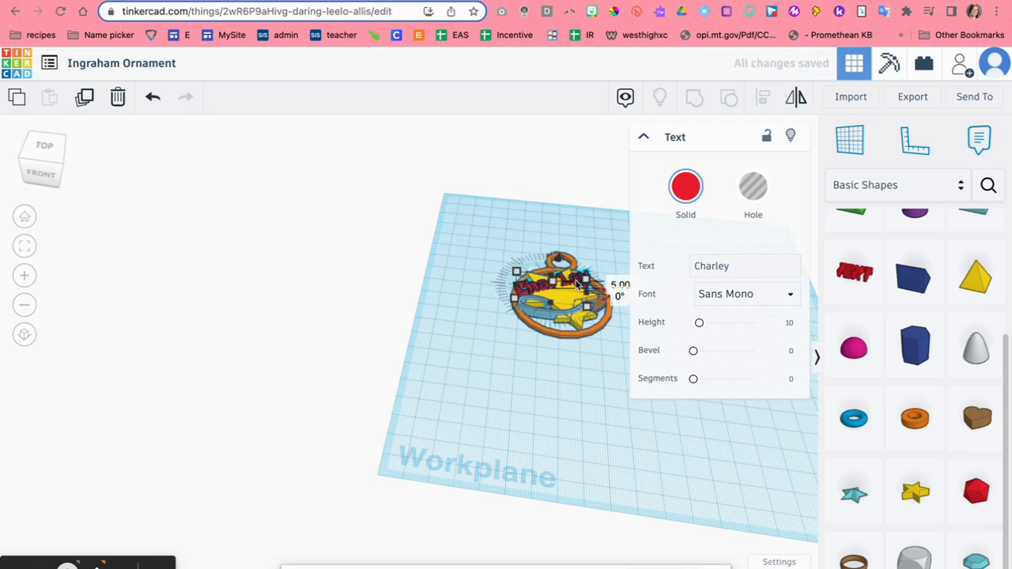
Step: Examine the ornament from the front and from above to check that the decorations connect to the ring
left_click(171, 192)
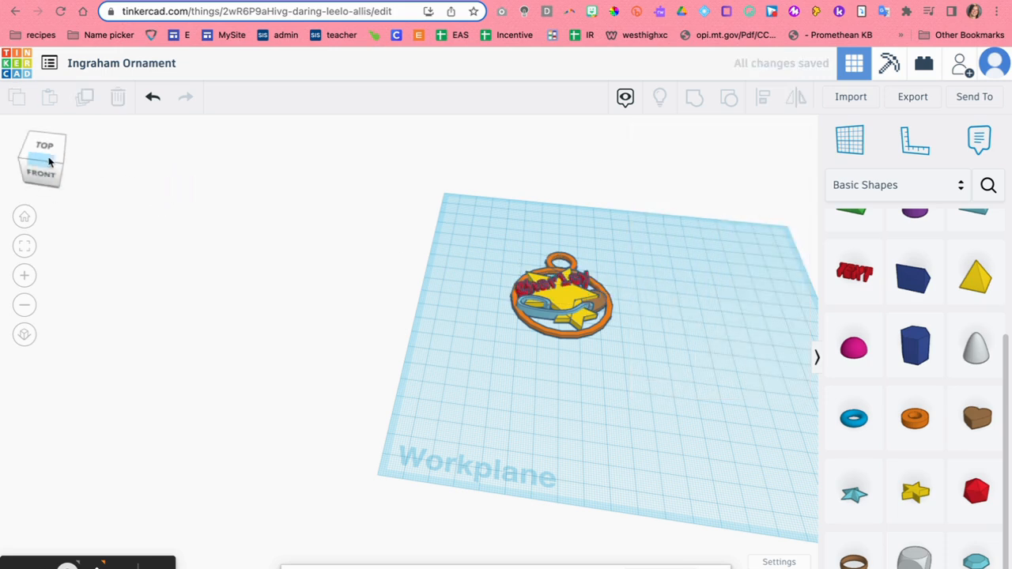
left_click(45, 162)
left_click(45, 170)
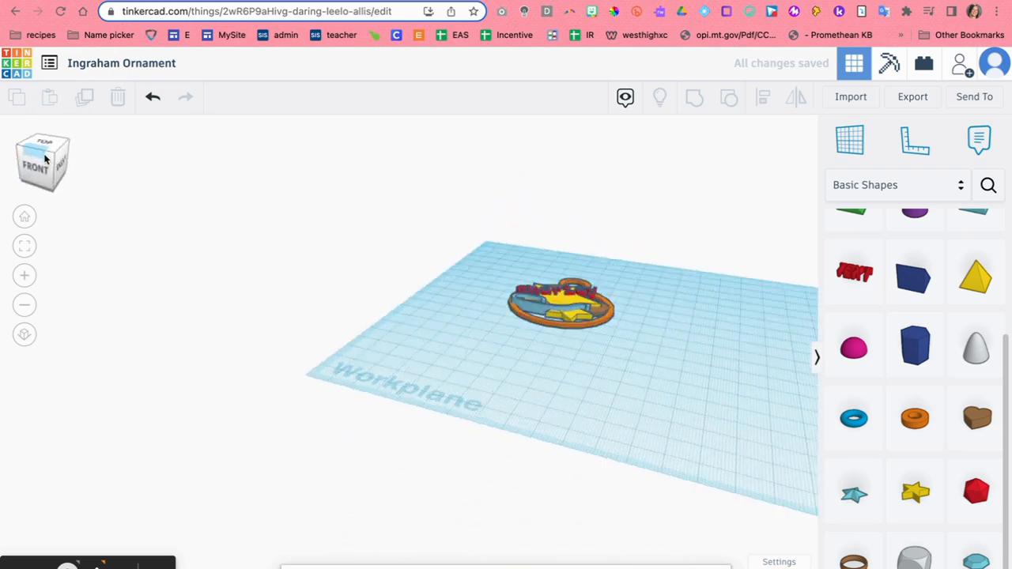
left_click(46, 158)
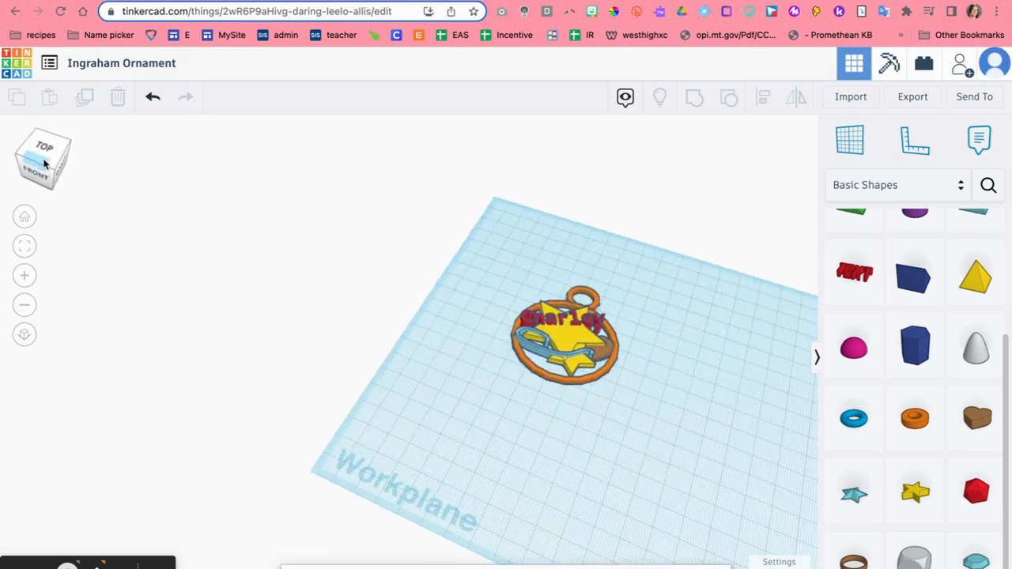
left_click(45, 165)
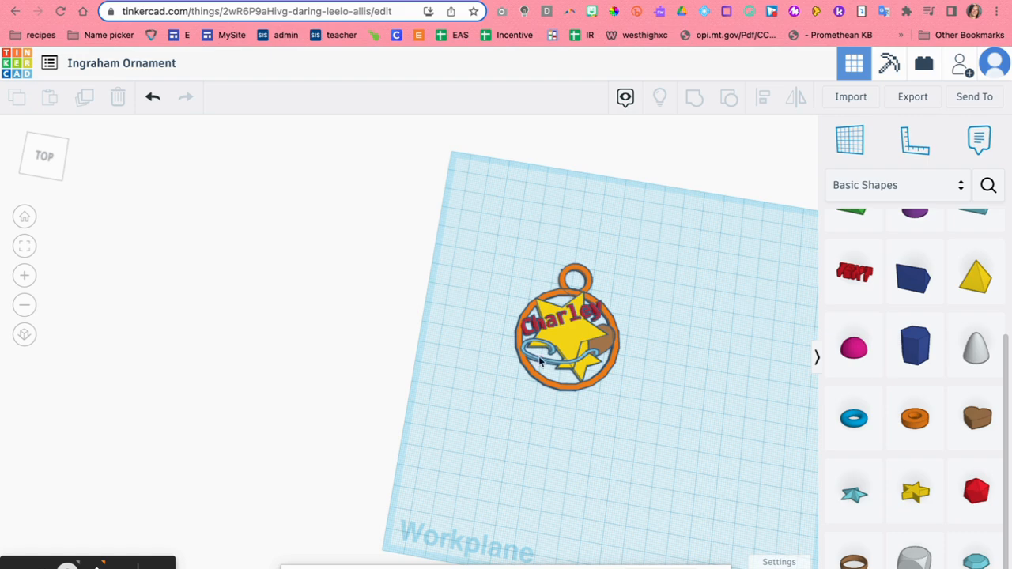
scroll(671, 389, "up", 6)
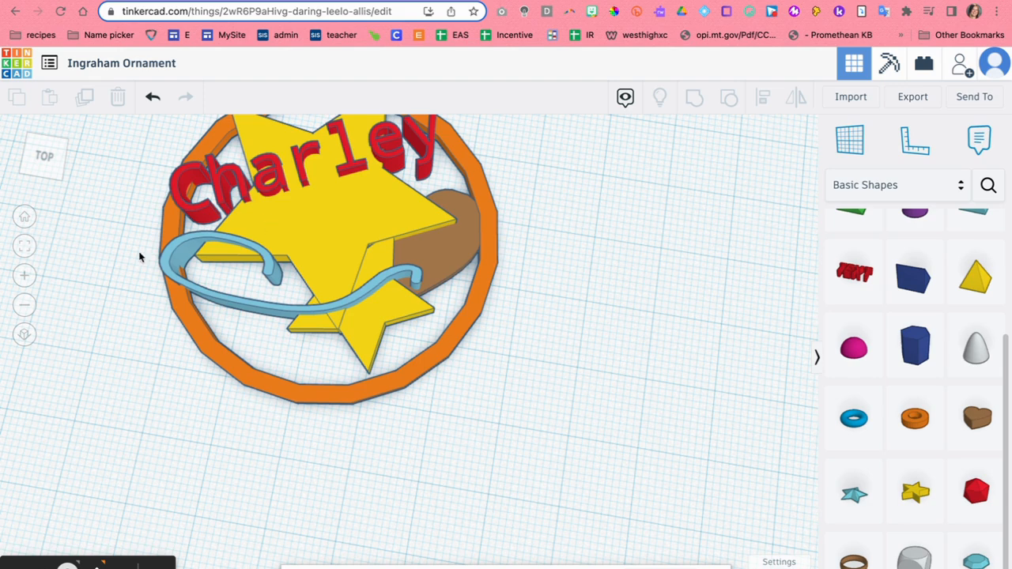
left_click(49, 170)
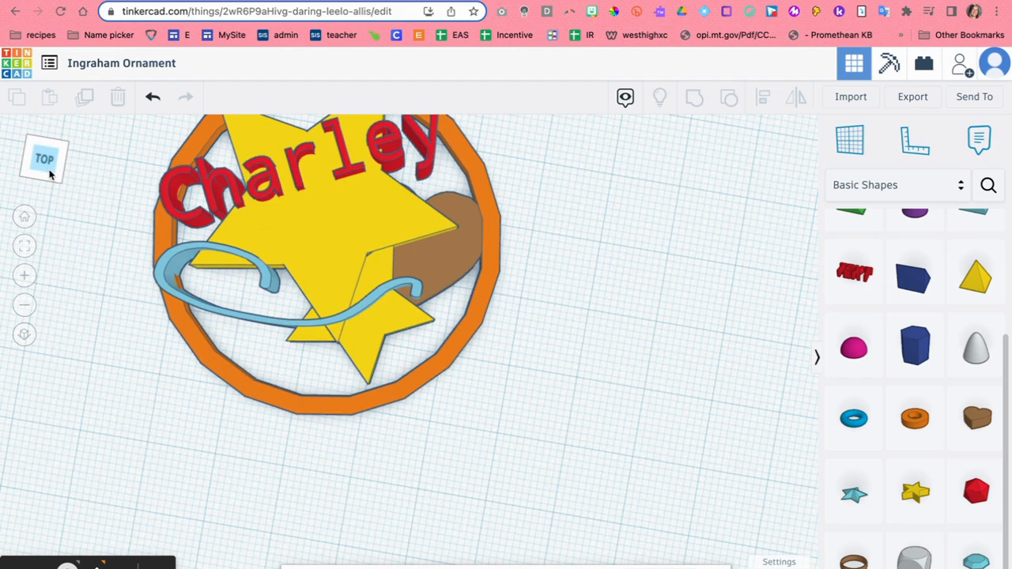
scroll(186, 264, "up", 5)
scroll(187, 267, "down", 7)
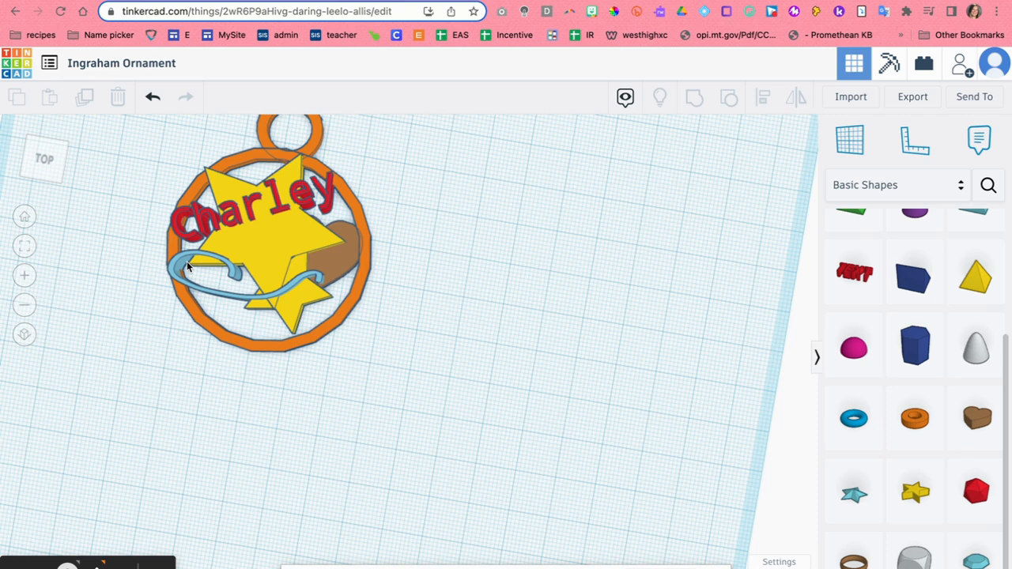
scroll(187, 266, "down", 2)
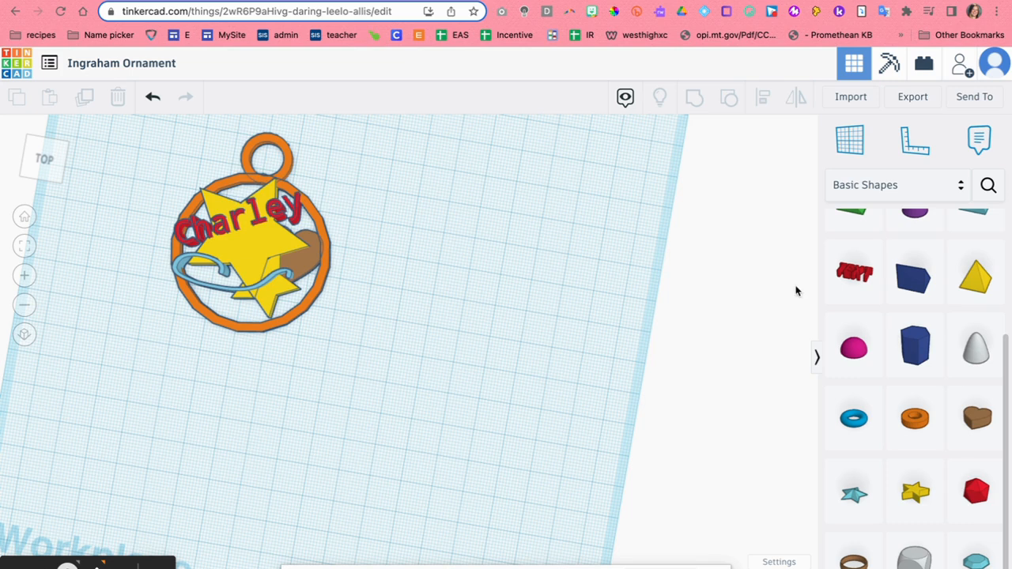
Step: Place a Text shape on the workplane beside the ornament and set its text to 2
left_click_drag(848, 277, 532, 283)
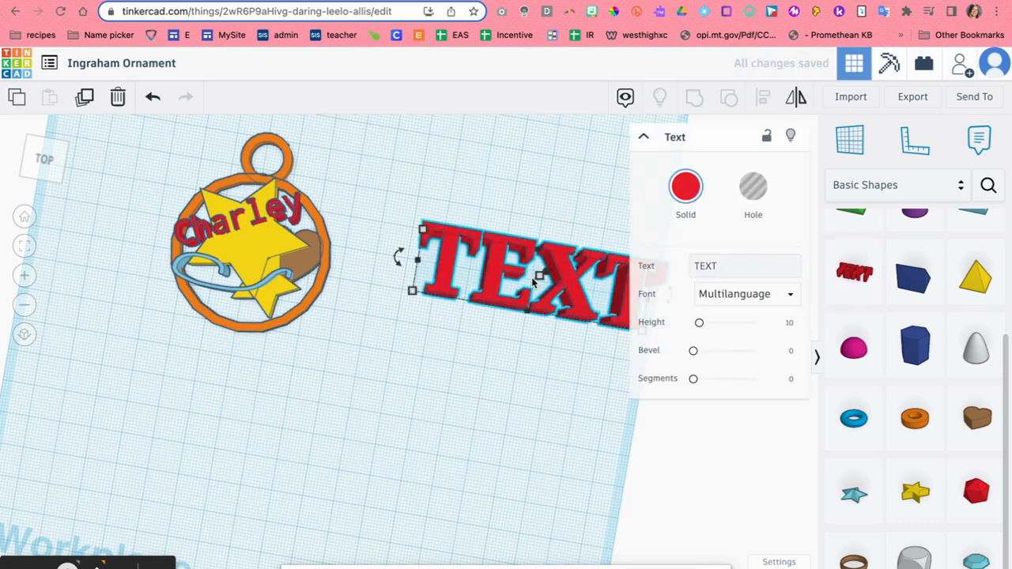
left_click(701, 266)
left_click_drag(739, 260, 654, 269)
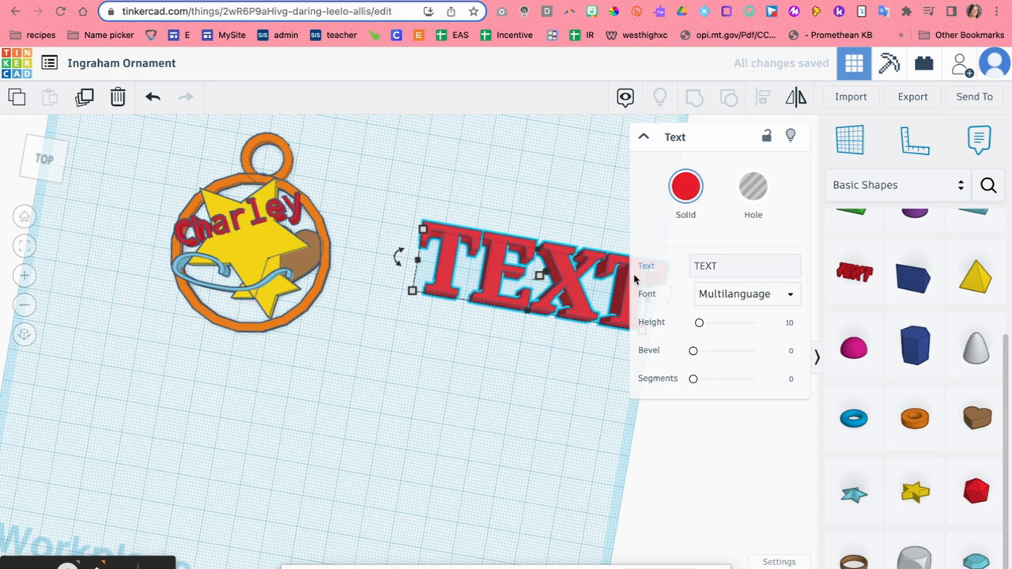
double_click(707, 266)
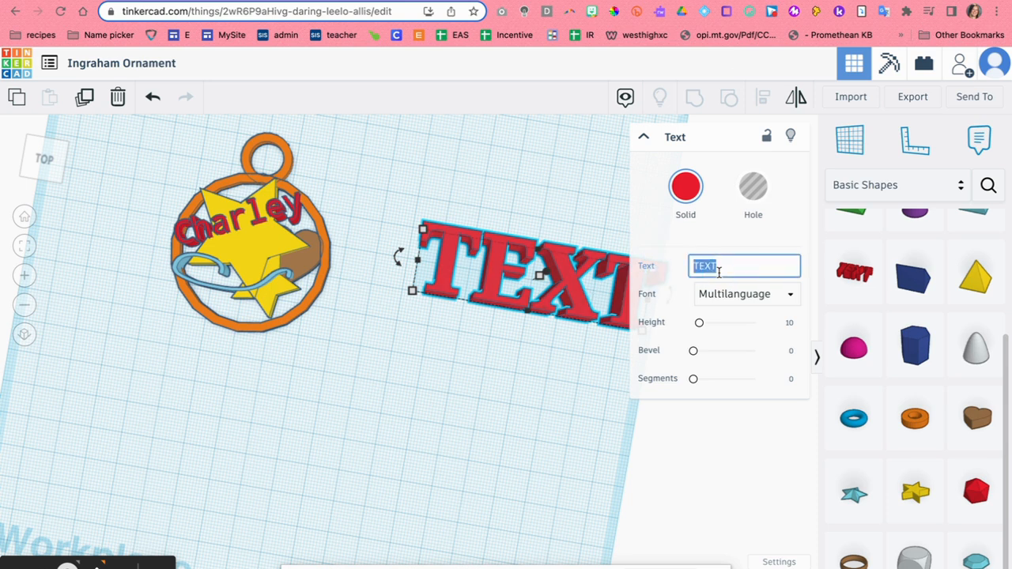
type("2")
left_click(521, 393)
left_click(553, 315)
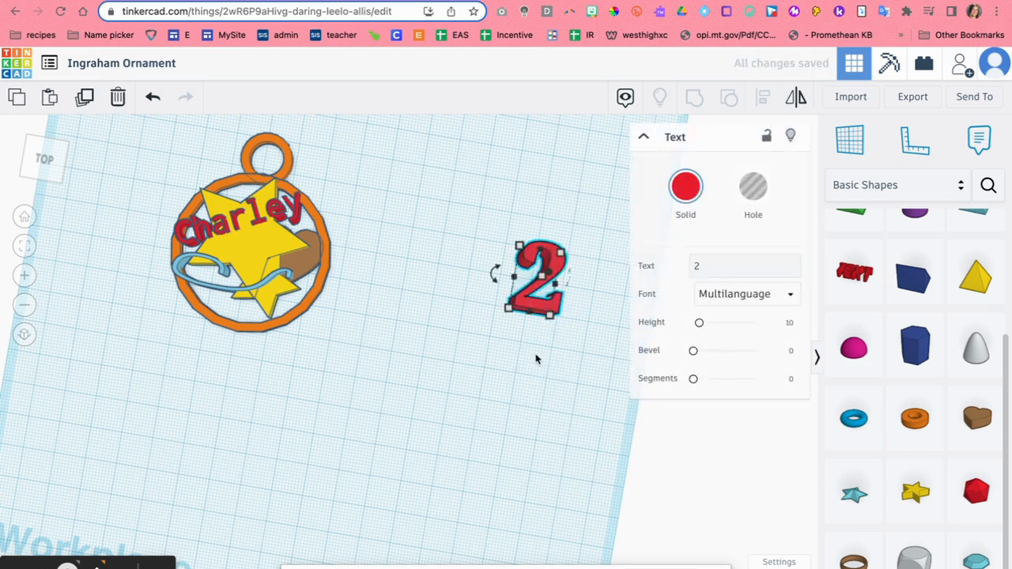
Step: Make two copies of the 2 and move them up near the hanging loop, one of them against the ring
key("ctrl+c")
key("ctrl+v")
left_click(704, 264)
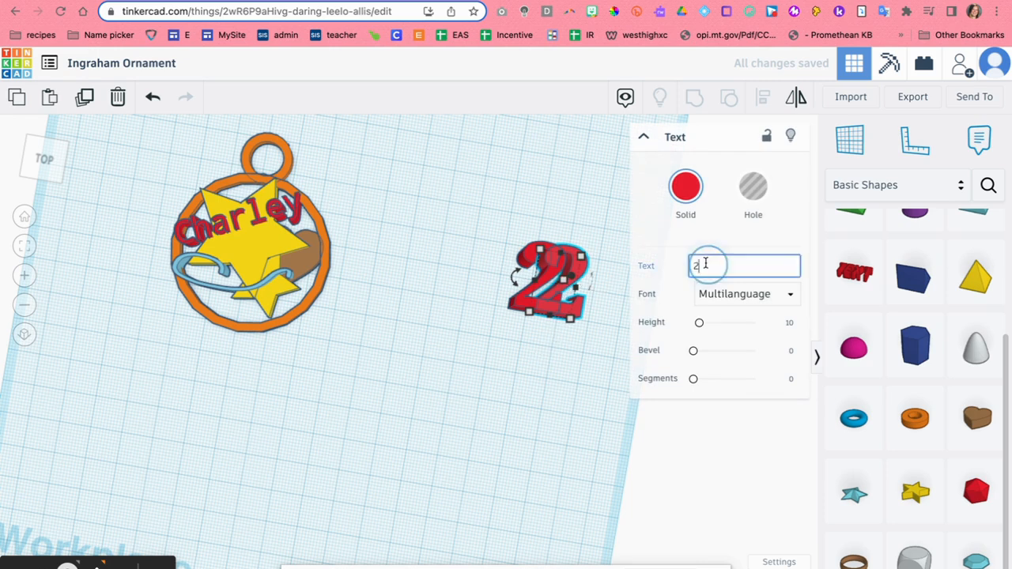
left_click(722, 267)
left_click_drag(590, 272, 591, 272)
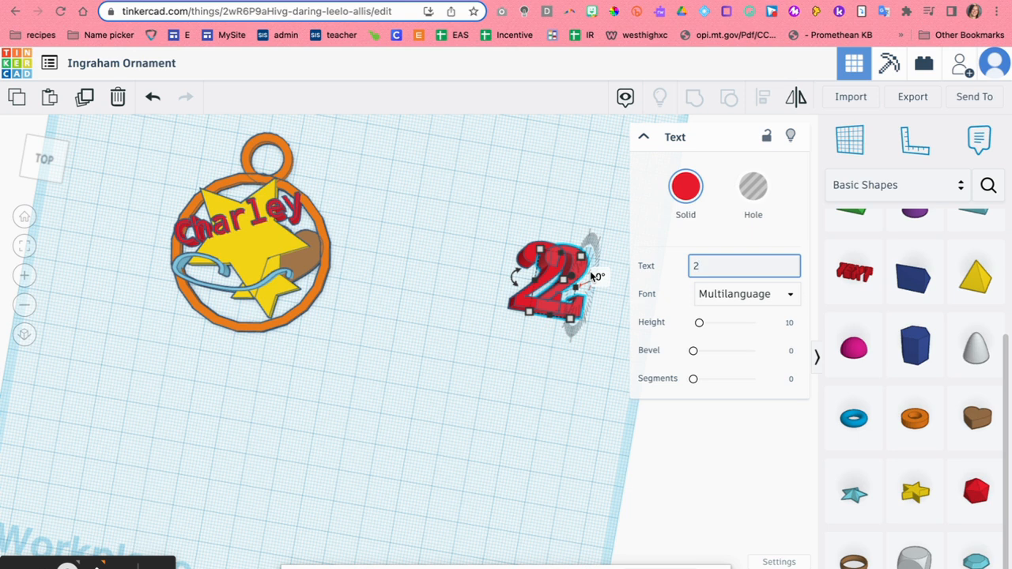
left_click(569, 416)
key("ctrl+c")
key("ctrl+v")
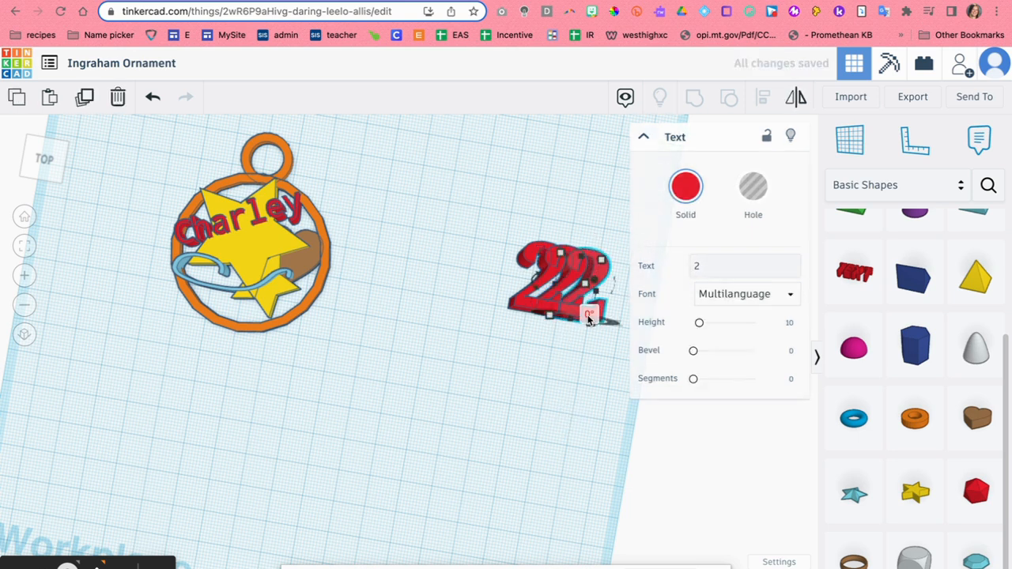
left_click_drag(589, 316, 375, 197)
left_click_drag(562, 272, 309, 152)
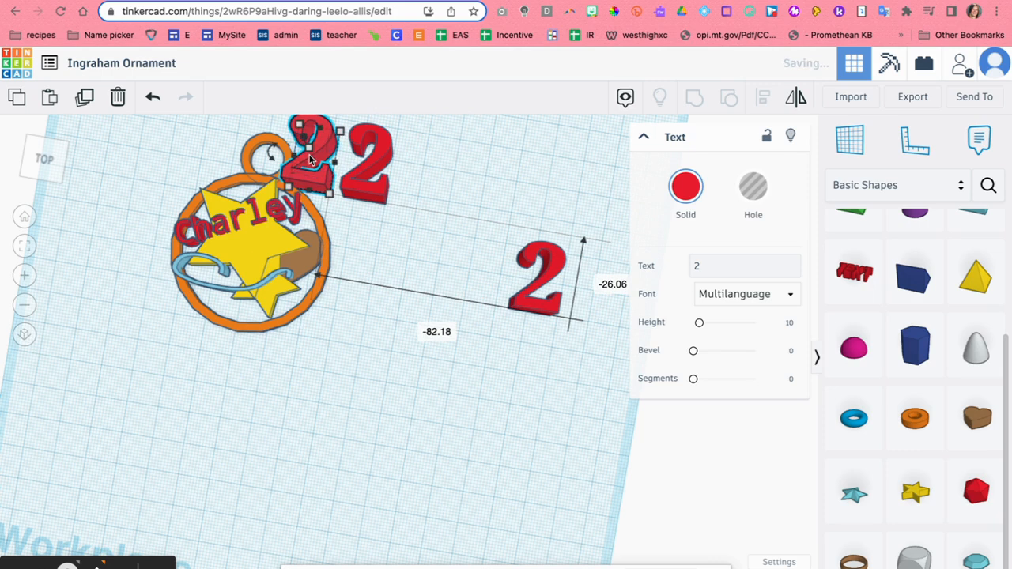
Step: Set the overall height of the 2 nearest the hanging loop to 3
left_click(50, 162)
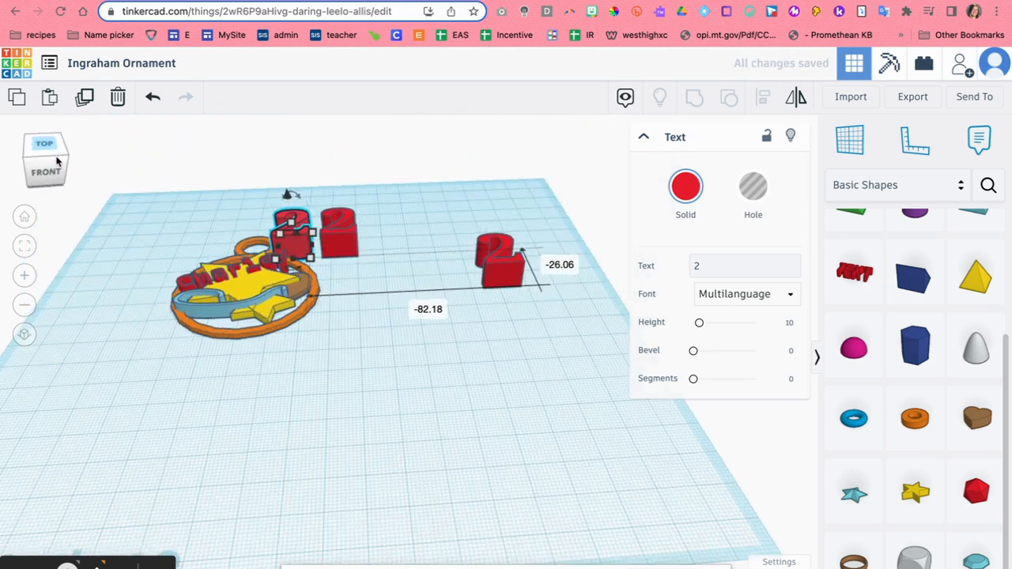
left_click(292, 221)
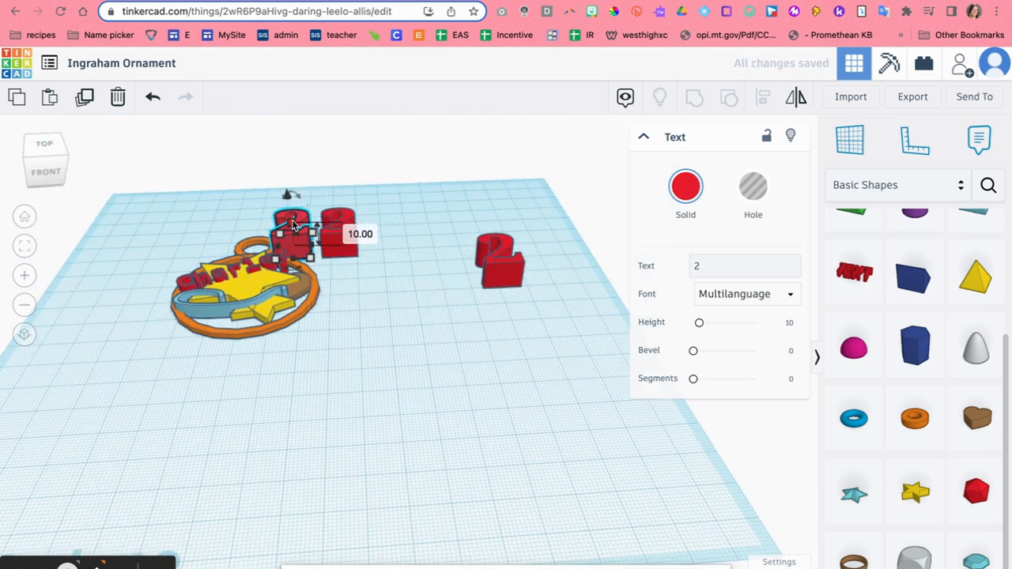
left_click(361, 233)
type("3")
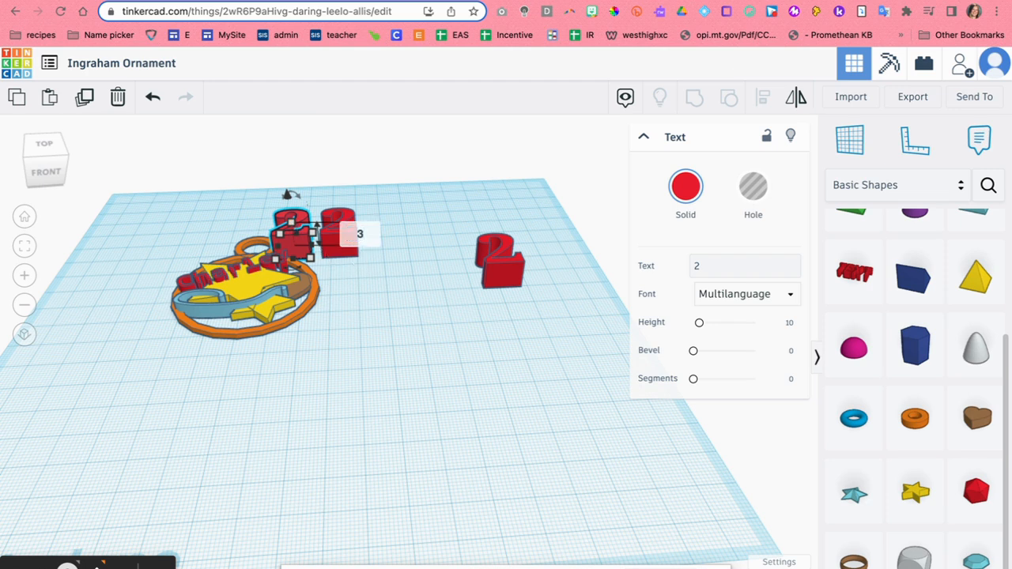
key("Return")
Step: Delete the two spare 2 shapes, keeping only the one against the ornament
left_click(347, 215)
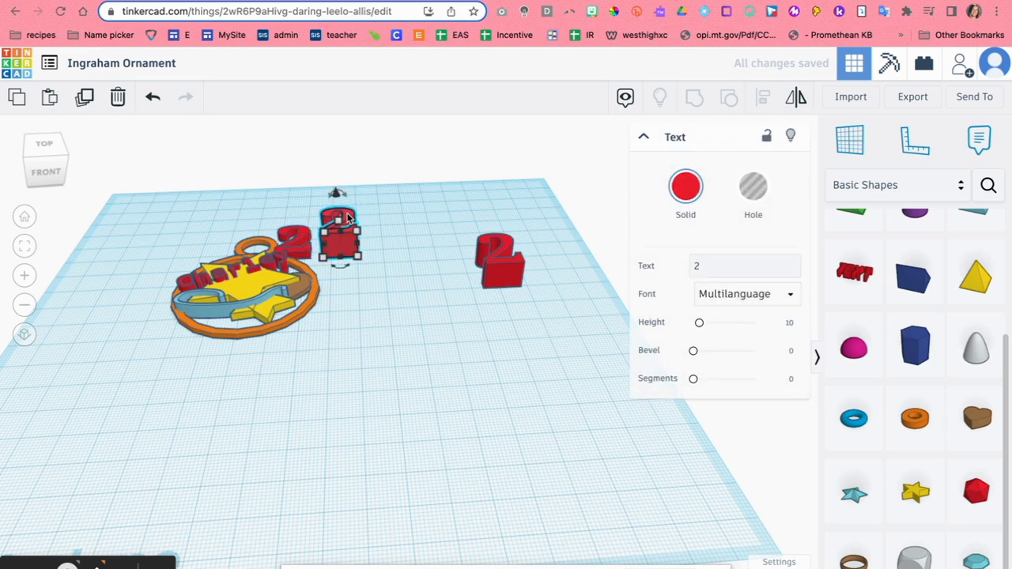
key("Delete")
left_click(499, 264)
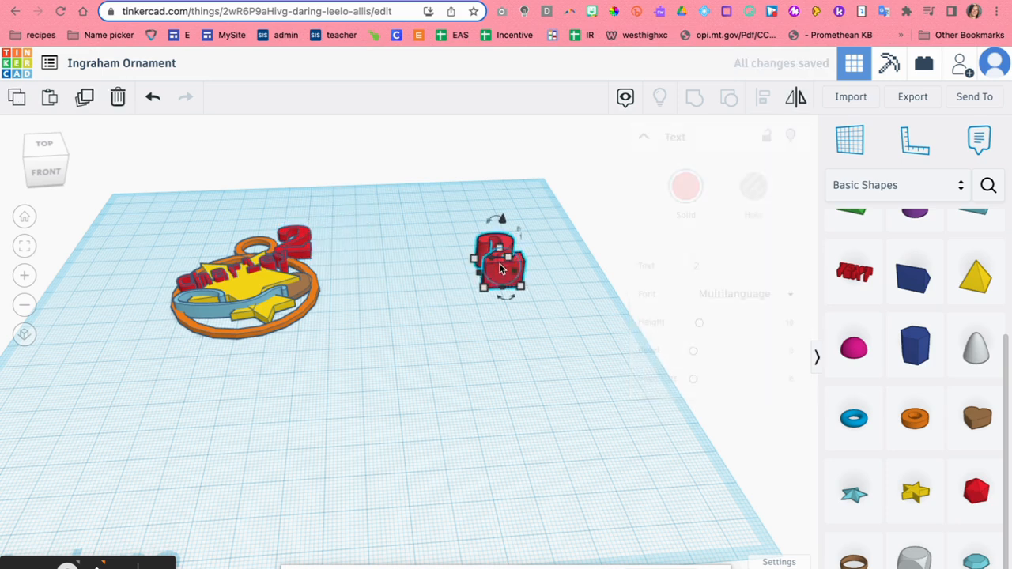
key("Delete")
Step: Shrink the remaining 2 and shift it so it sits in the corner between the hanging loop and the ring
left_click(299, 241)
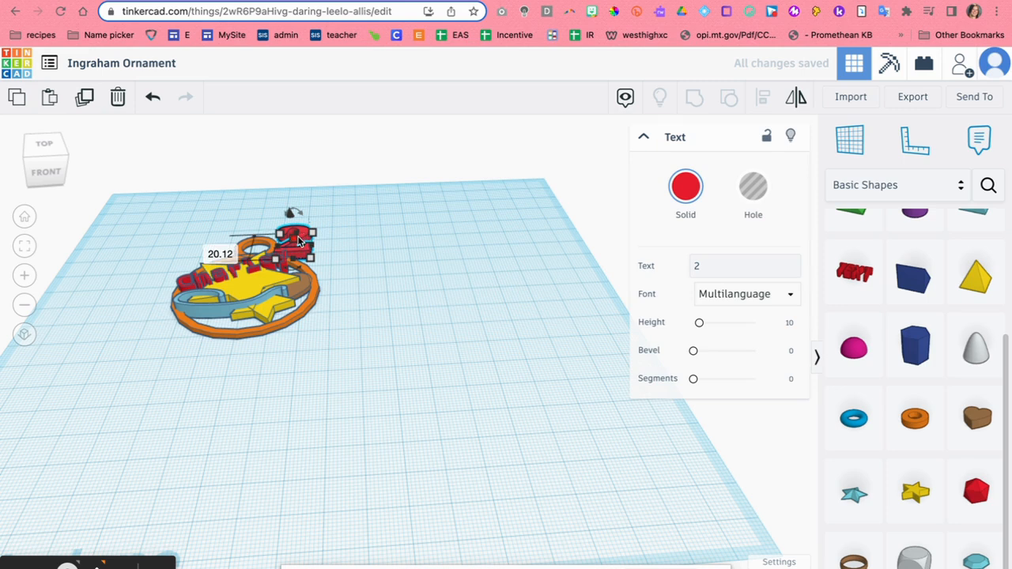
left_click(46, 166)
left_click_drag(46, 164, 50, 169)
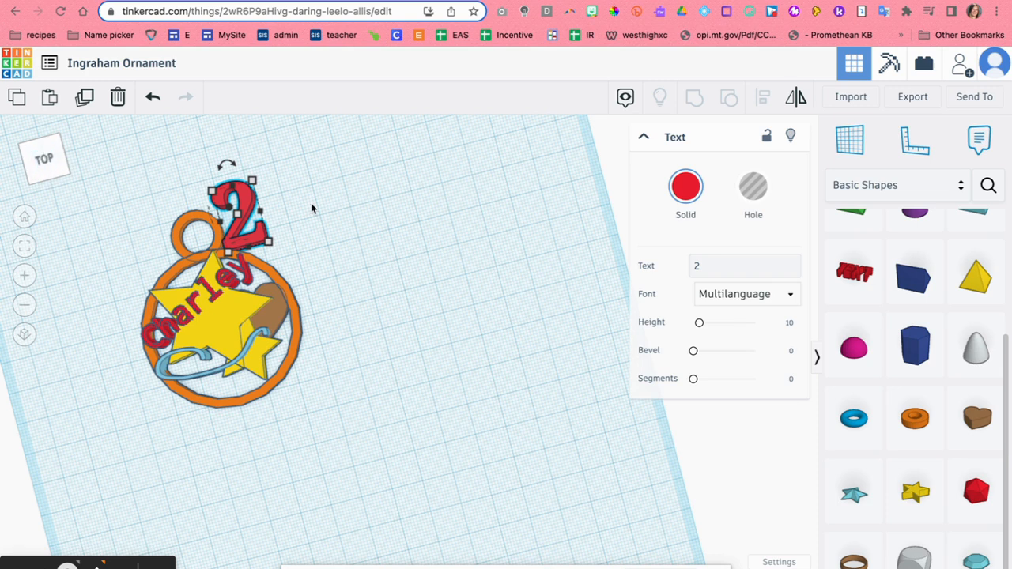
left_click_drag(262, 180, 240, 207)
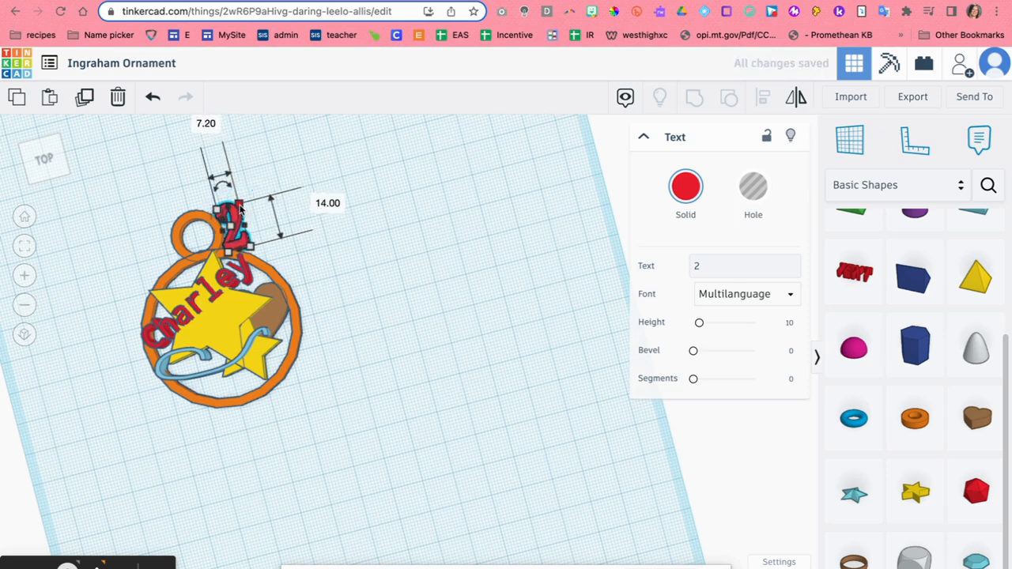
left_click(152, 96)
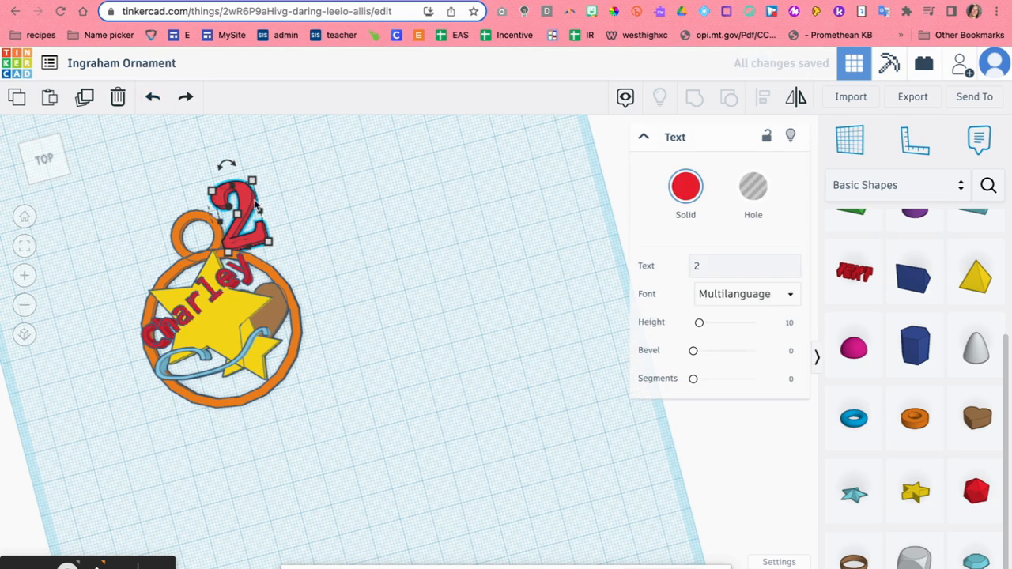
left_click_drag(252, 181, 242, 214)
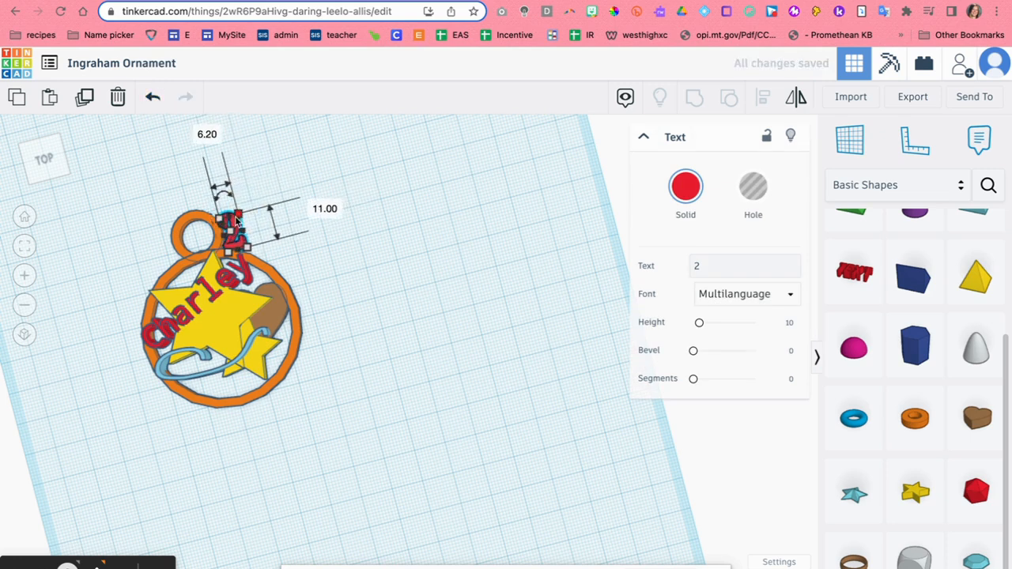
left_click(240, 212)
mouse_move(241, 212)
left_mouse_down()
mouse_move(243, 204)
mouse_move(237, 220)
left_mouse_up()
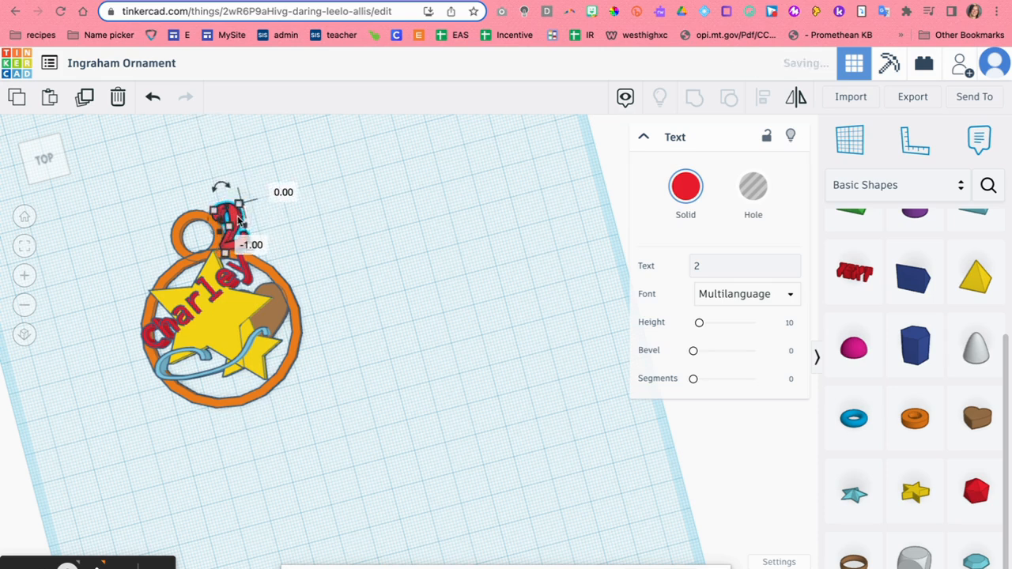
mouse_move(51, 169)
left_mouse_down()
mouse_move(59, 159)
mouse_move(44, 160)
mouse_move(46, 183)
left_mouse_up()
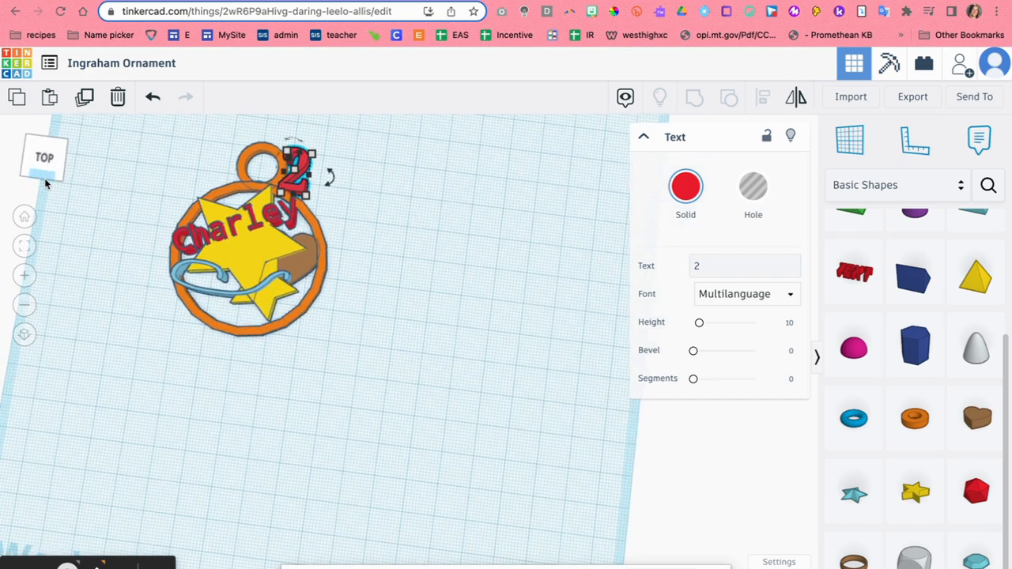
left_click(393, 245)
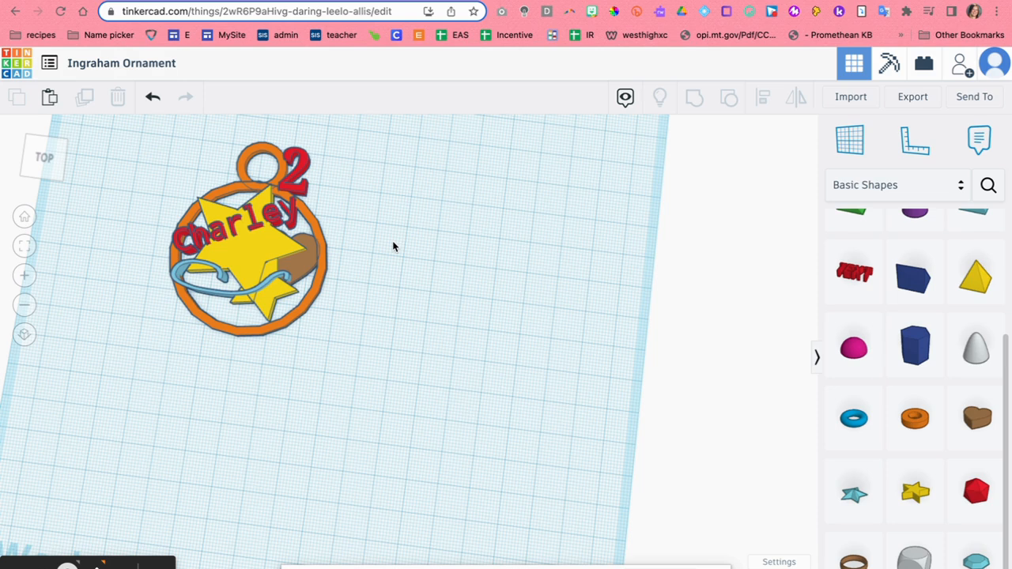
left_click(300, 167)
left_click_drag(302, 167, 340, 165)
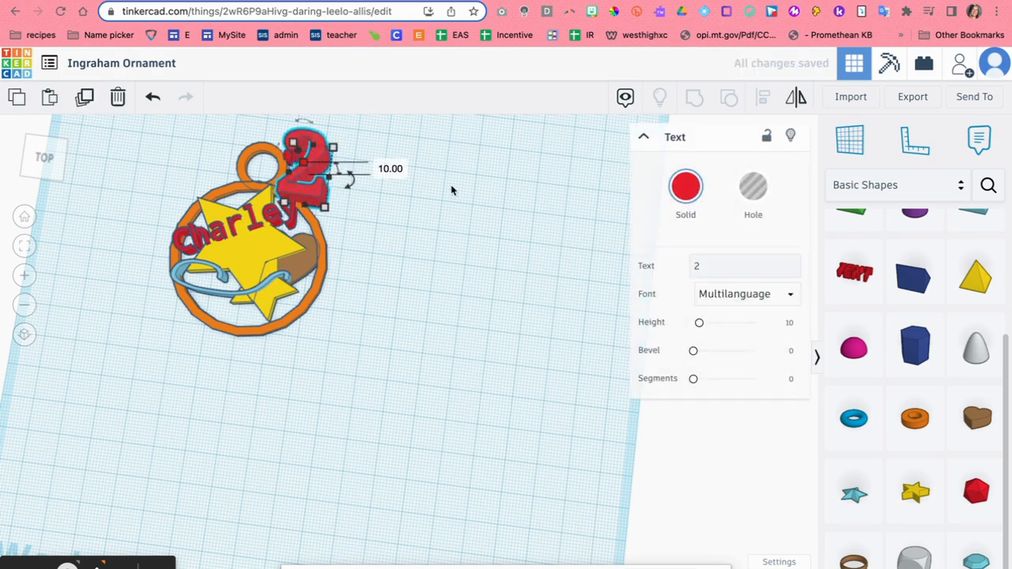
left_click(470, 198)
left_click(152, 97)
left_click(153, 98)
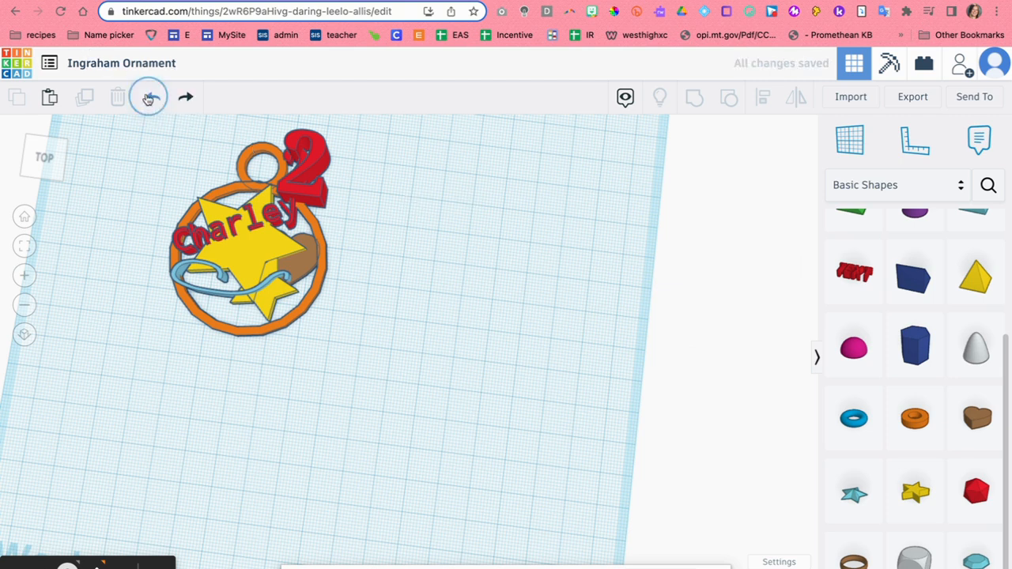
Step: Duplicate the small 2 and nudge the copy away from the loop to form 22
left_click(297, 164)
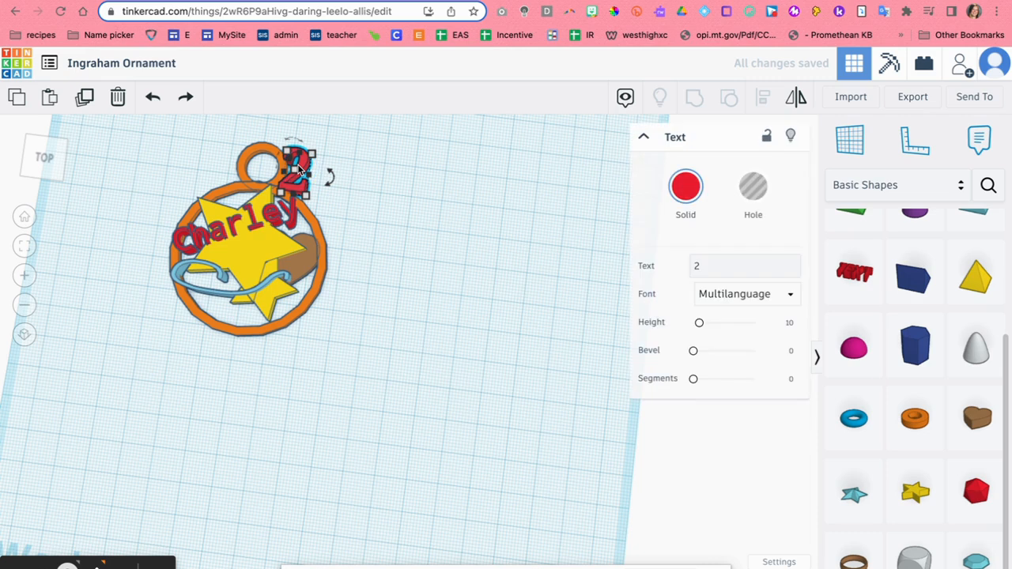
left_click(368, 179)
key("super+v")
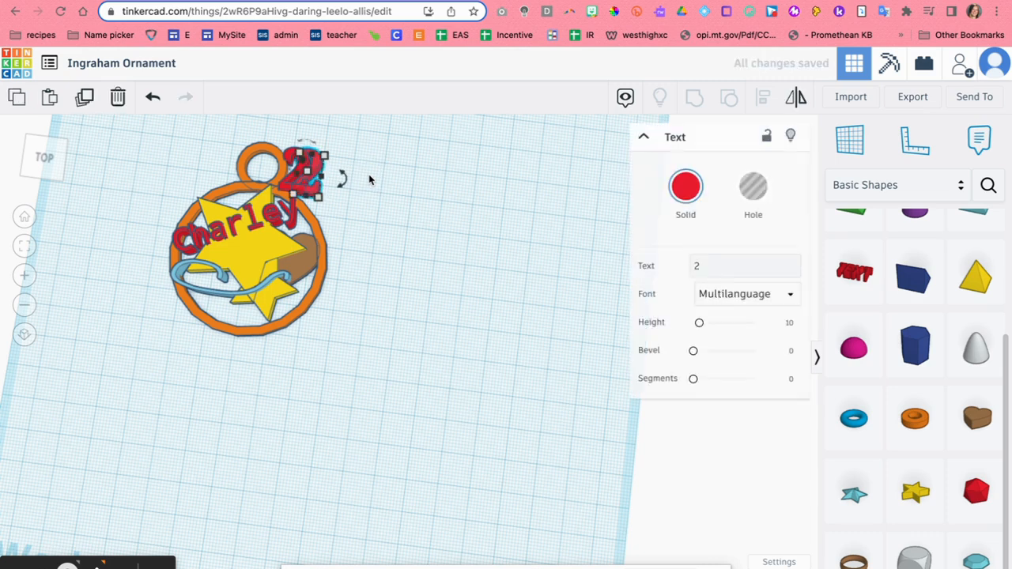
left_click(428, 195)
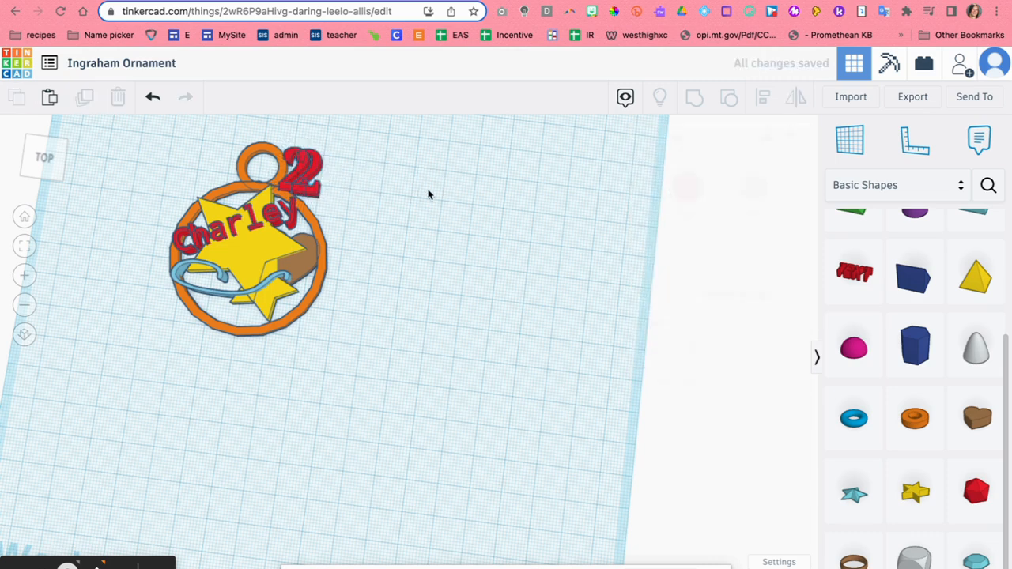
left_click(316, 166)
key("Right")
key("Right")
key("Right")
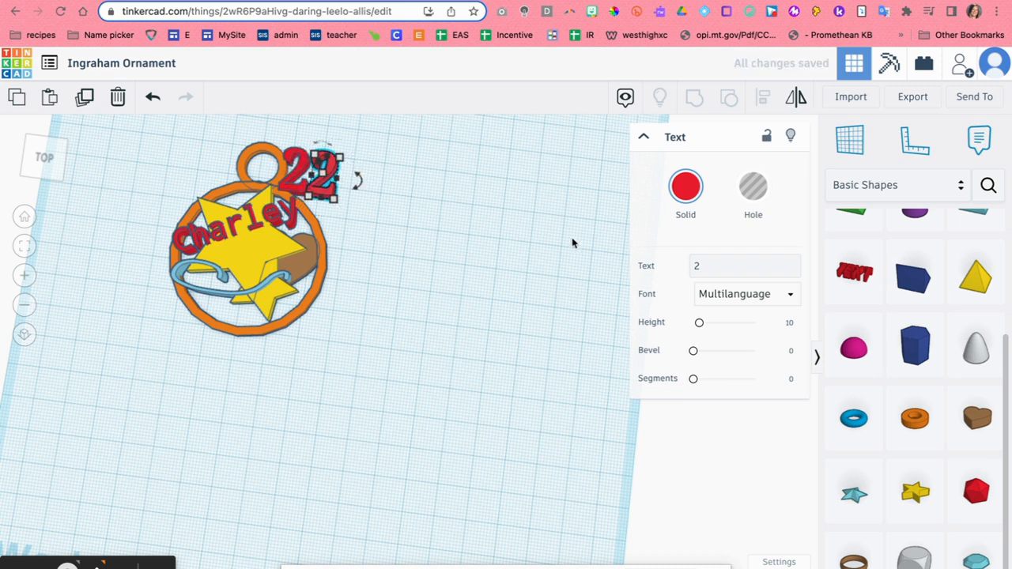
Step: Nudge the outer 2 inward so it overlaps the neighbouring 2 beside the hanging loop
key("Down")
key("Down")
key("Left")
key("Left")
key("Left")
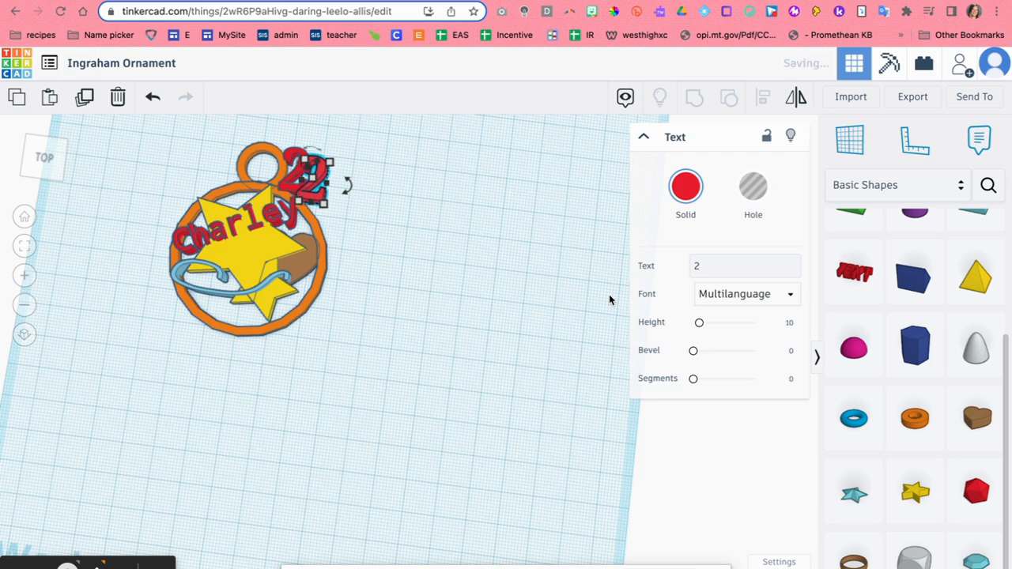
key("Up")
mouse_move(33, 163)
left_mouse_down()
mouse_move(32, 153)
mouse_move(37, 169)
left_mouse_up()
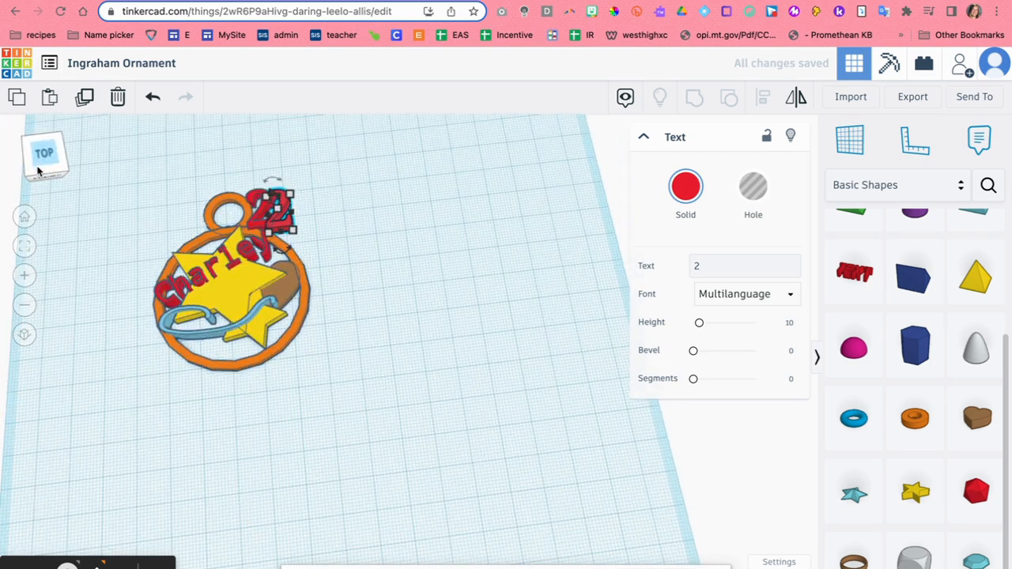
left_click(476, 346)
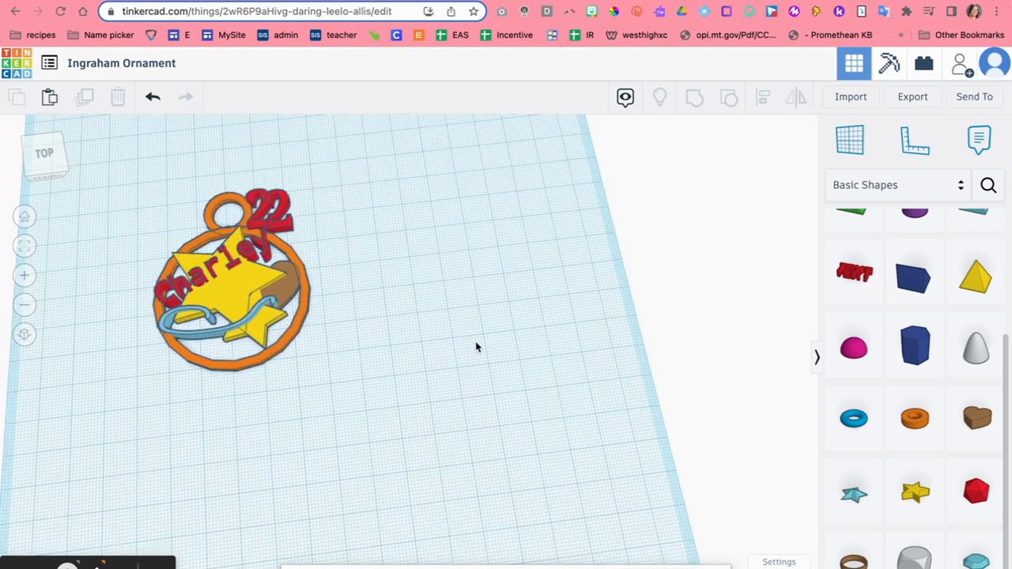
Step: Paste another copy of the 2 and move it to the opposite side of the hanging loop, forming 2022
key("super+v")
key("Left")
key("Left")
key("Left")
key("Left")
key("Left")
key("Left")
key("Left")
key("Left")
key("Left")
key("Left")
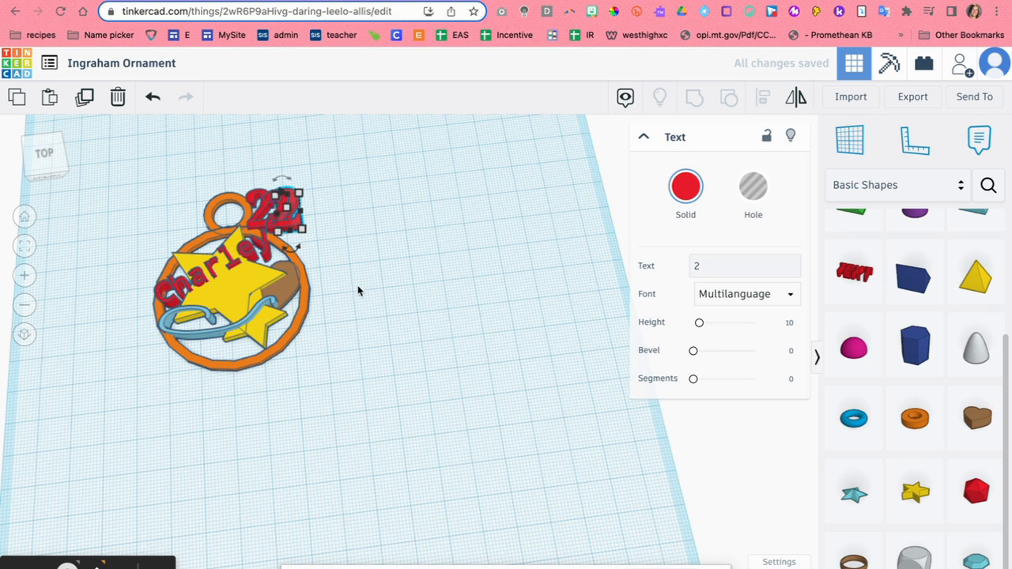
key("Left")
key("Left")
key("Left")
key("Left")
key("Left")
key("Left")
key("Left")
key("Left")
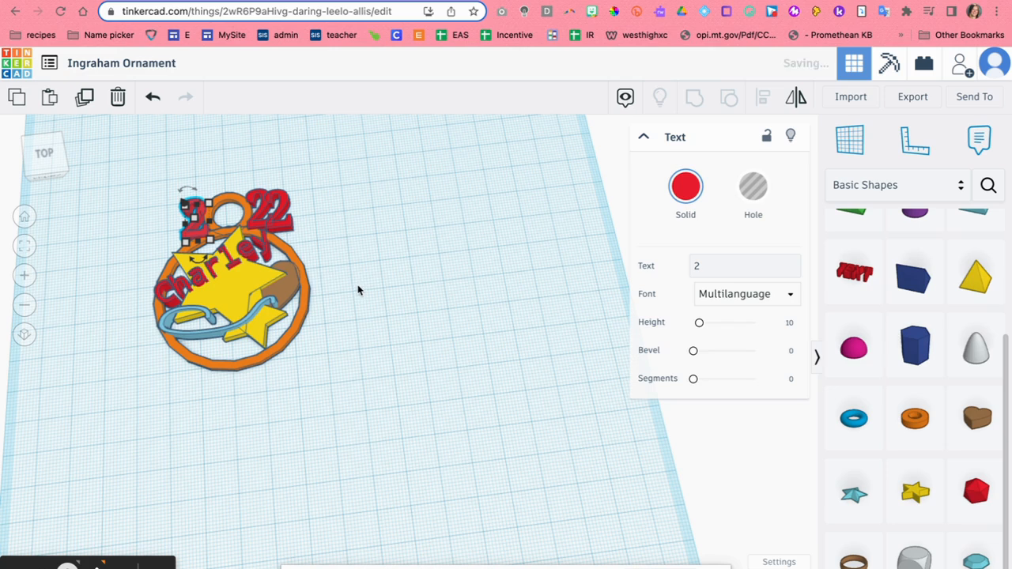
Step: Rotate the first 2 of 2022 slightly so it sits against the hanging loop and the ring
left_click(44, 154)
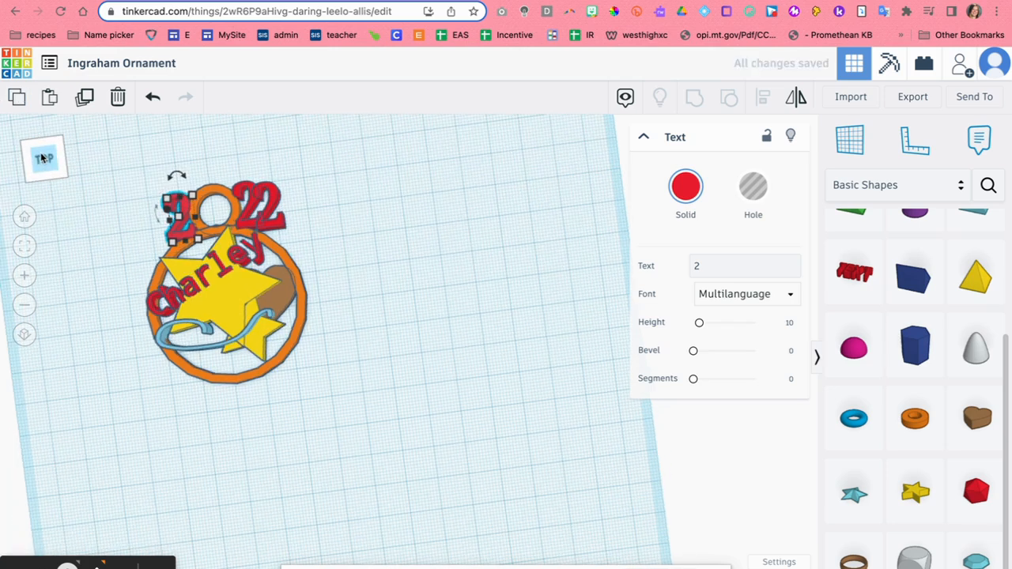
left_click(53, 165)
left_click_drag(52, 165, 50, 171)
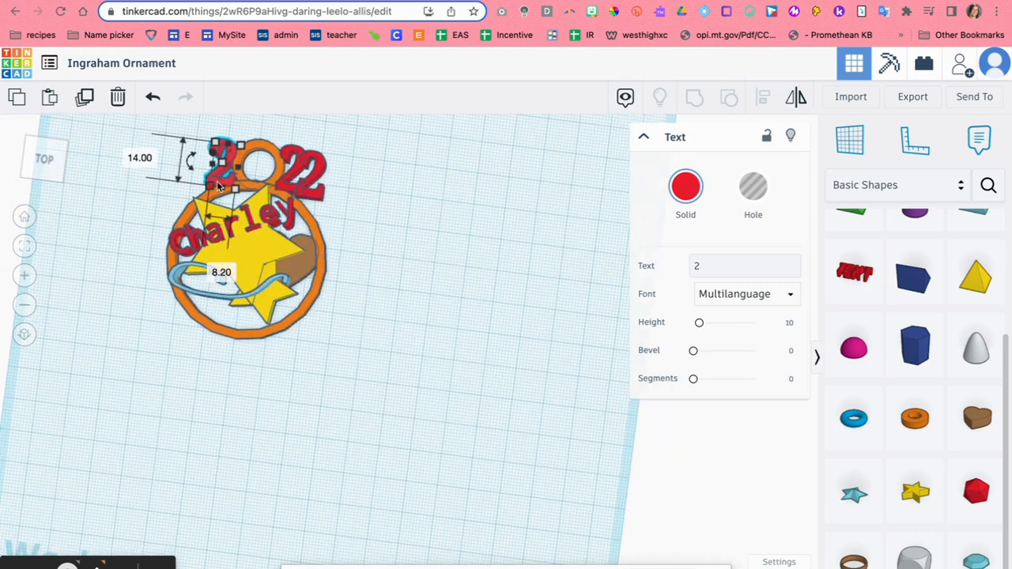
left_click_drag(192, 163, 193, 164)
left_click_drag(192, 163, 194, 170)
Step: Rotate the last 2 of 2022 slightly clockwise so it follows the curve of the ring
left_click(313, 175)
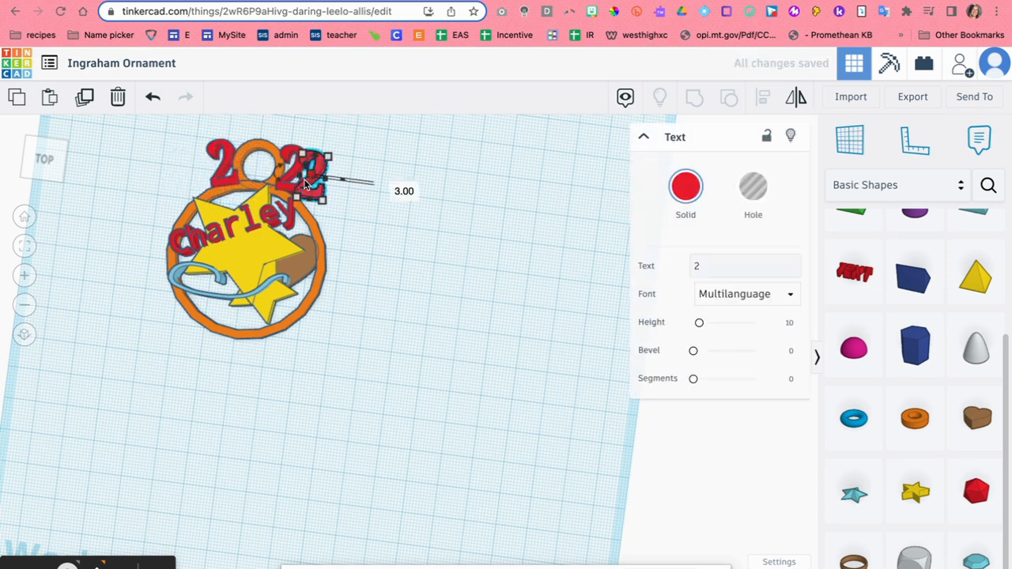
left_click_drag(283, 178, 282, 169)
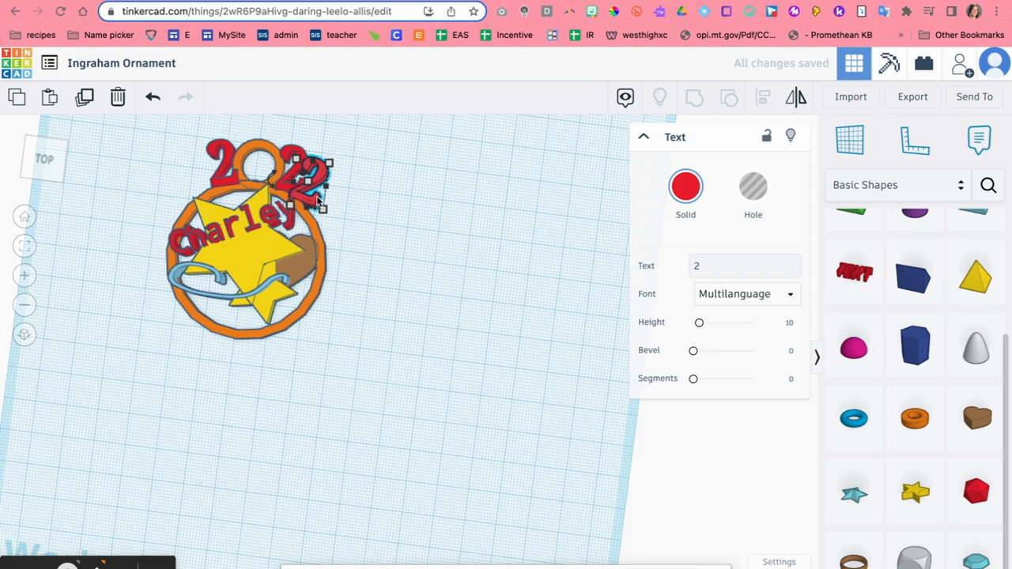
left_click(468, 187)
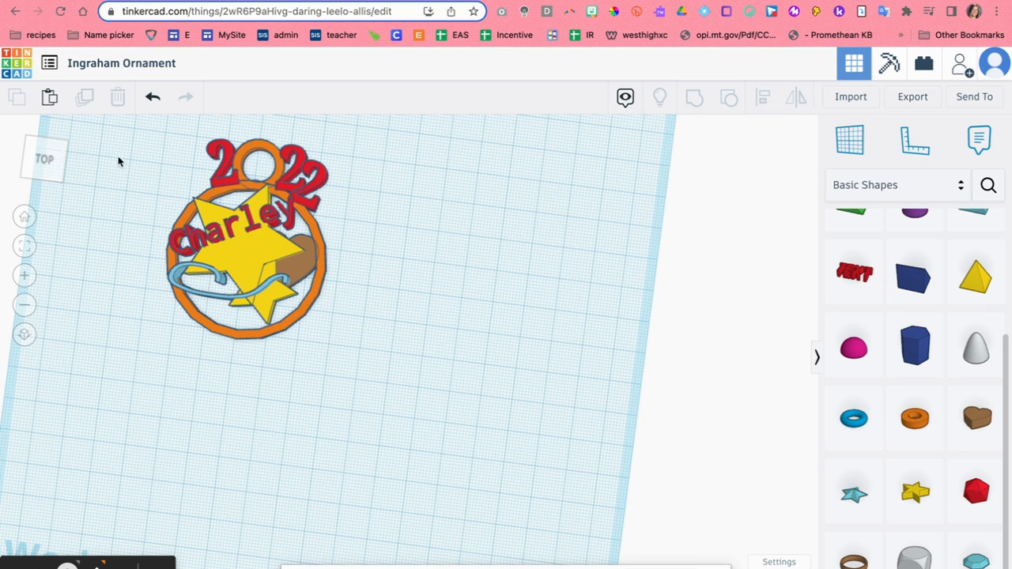
Step: Group all ten shapes of the ornament into one solid object
left_click_drag(141, 121, 409, 413)
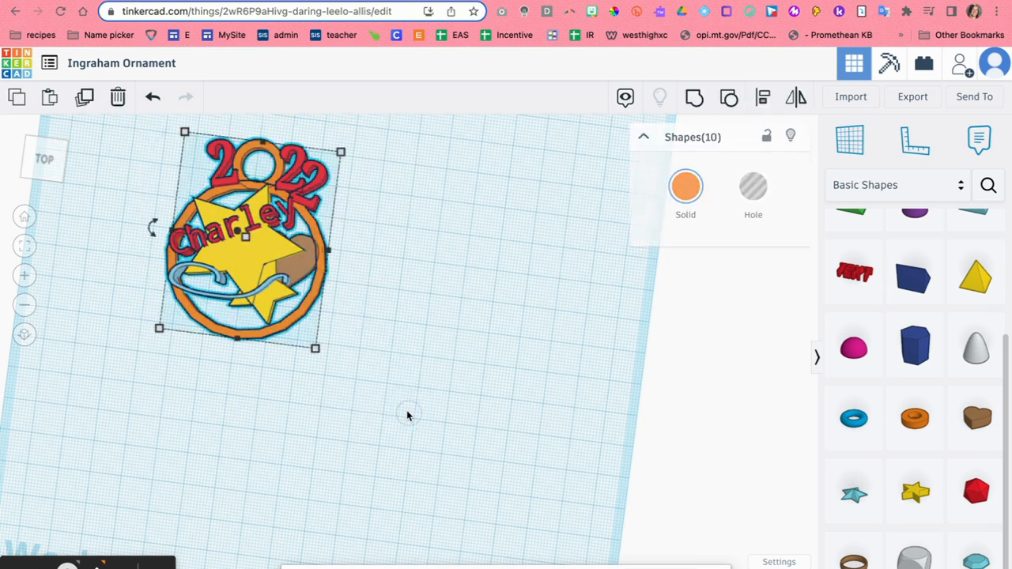
left_click(694, 98)
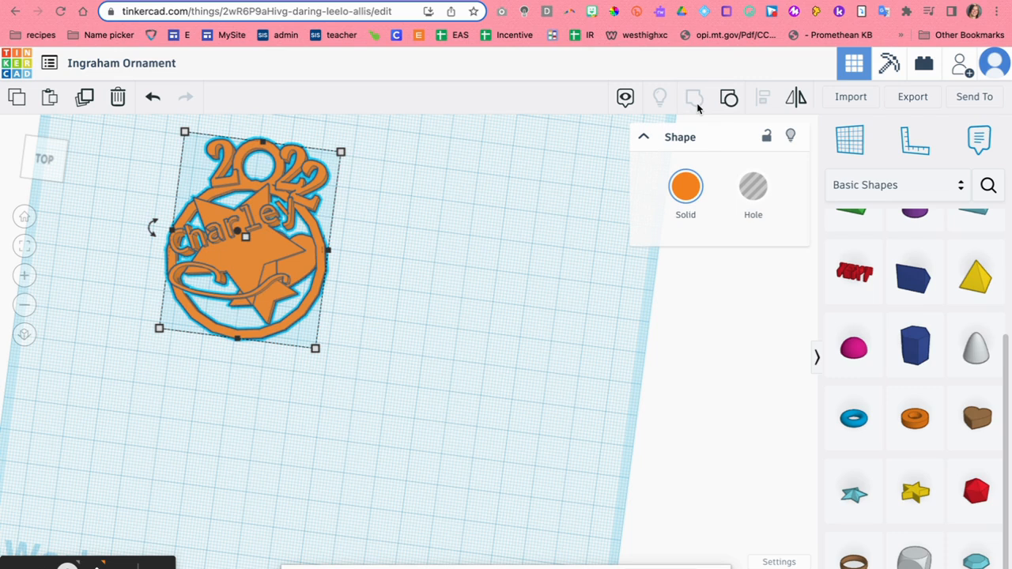
left_click(535, 239)
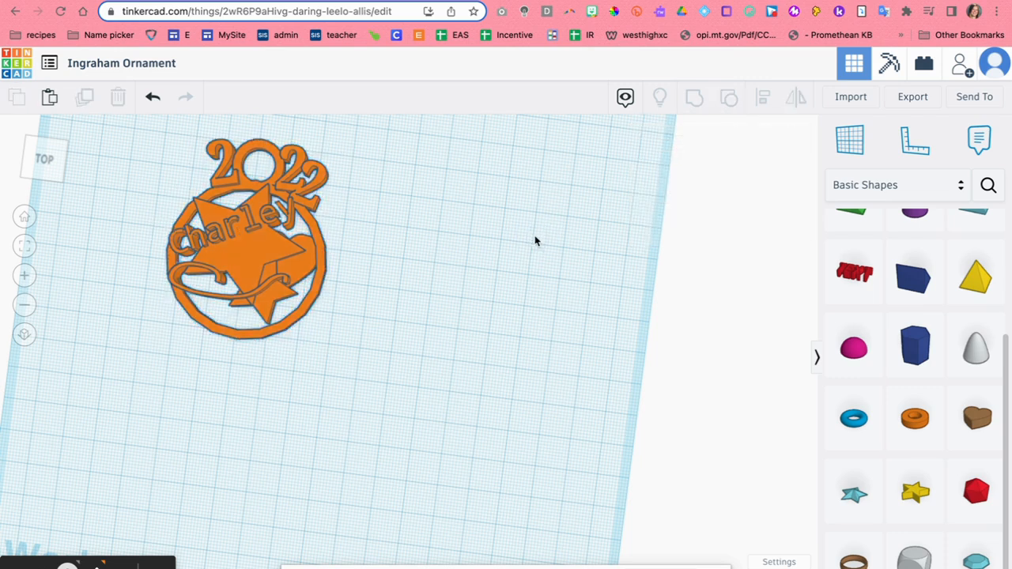
Step: Export everything in the design as an STL file for 3D printing
left_click_drag(47, 180, 53, 187)
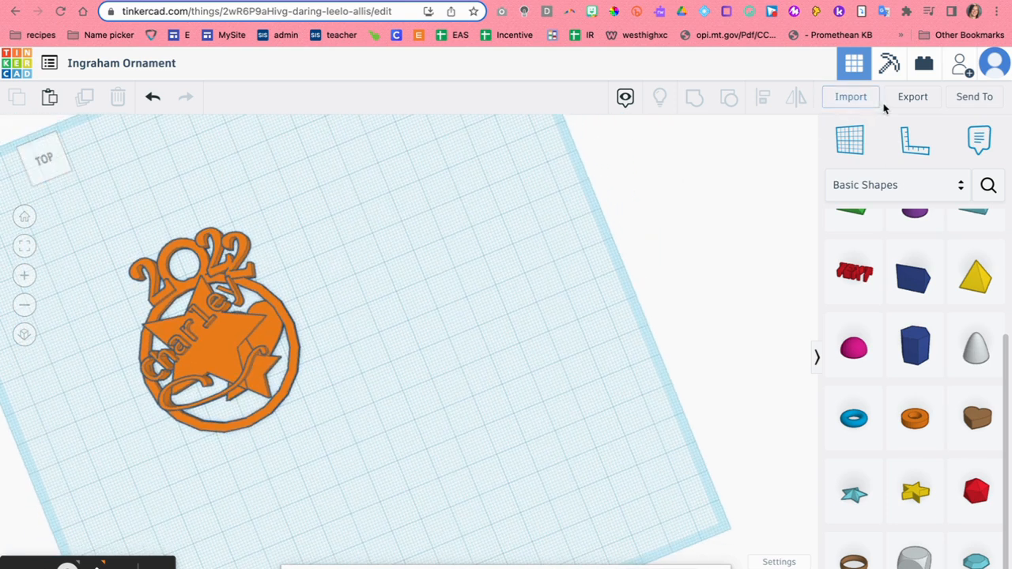
left_click(910, 96)
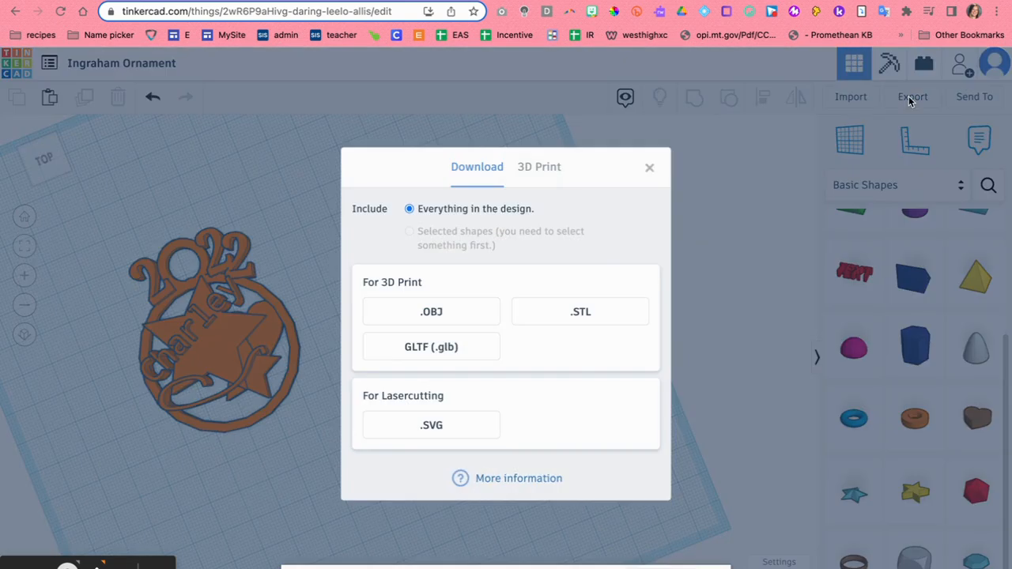
left_click(620, 314)
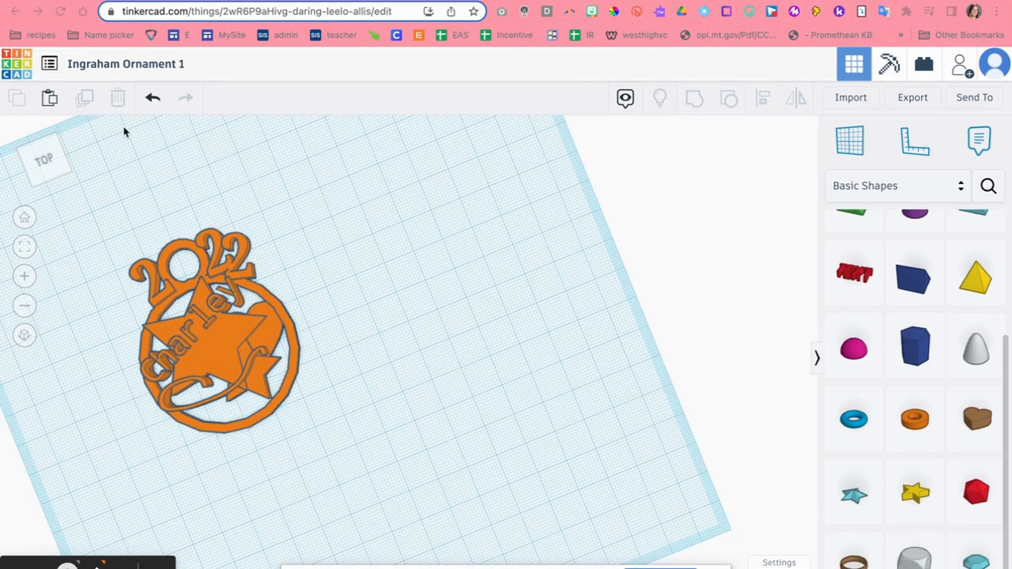
Step: Return to the designs dashboard and preview the finished first ornament's details page
left_click(26, 65)
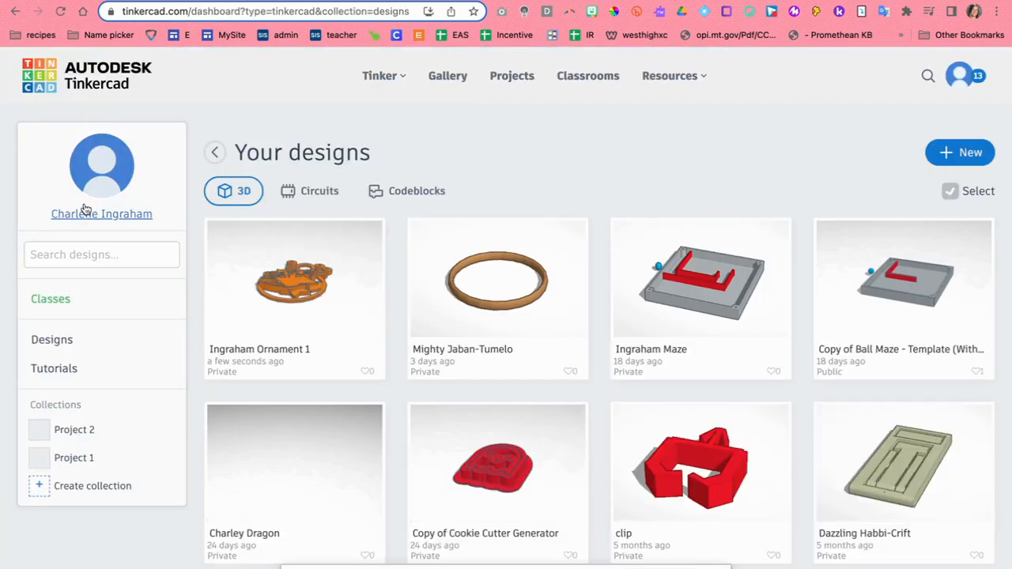
mouse_move(209, 275)
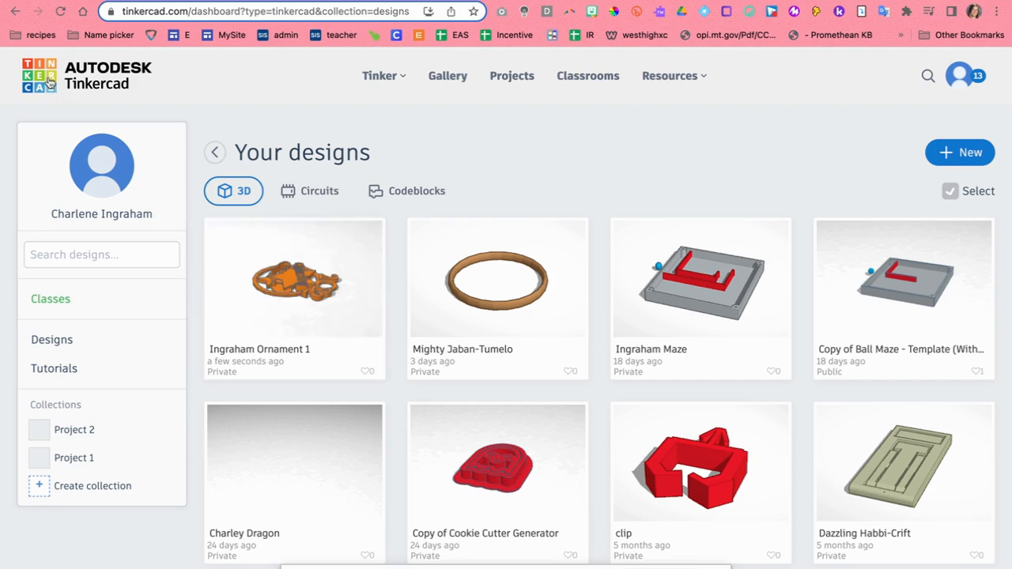
mouse_move(275, 341)
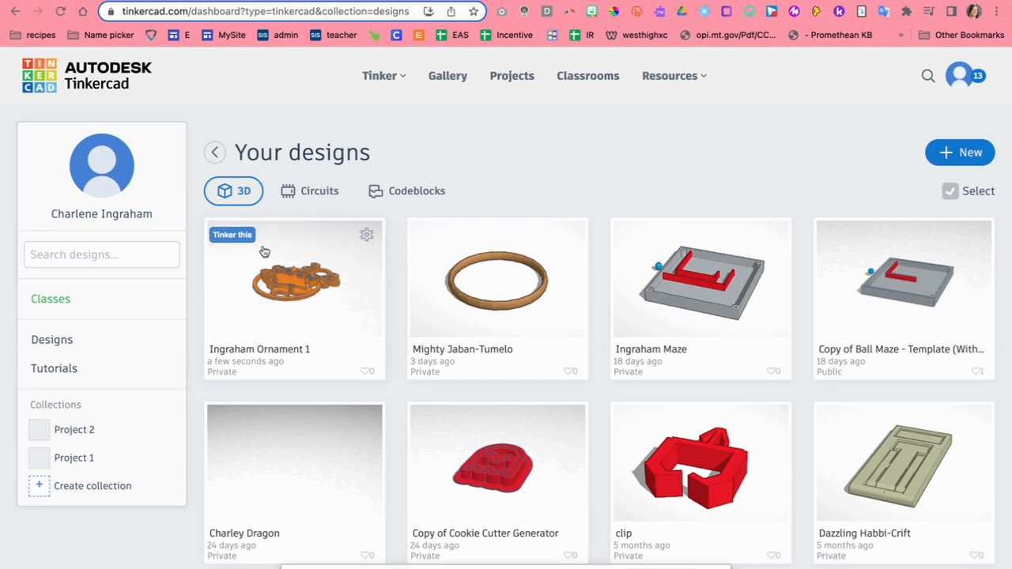
left_click(278, 286)
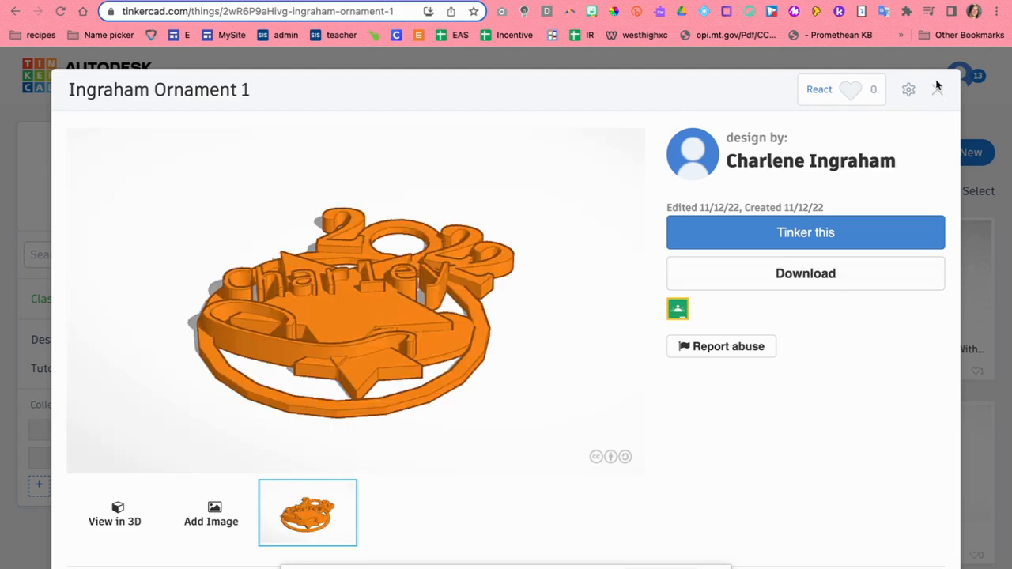
left_click(937, 88)
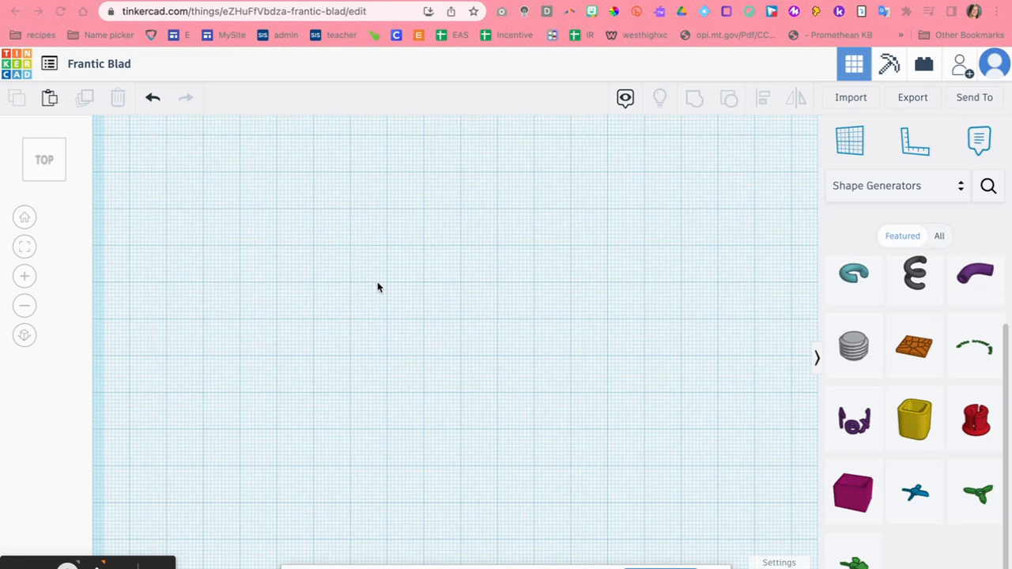
Step: Rename the new empty design with the owner's surname followed by Ornament2
left_click(116, 63)
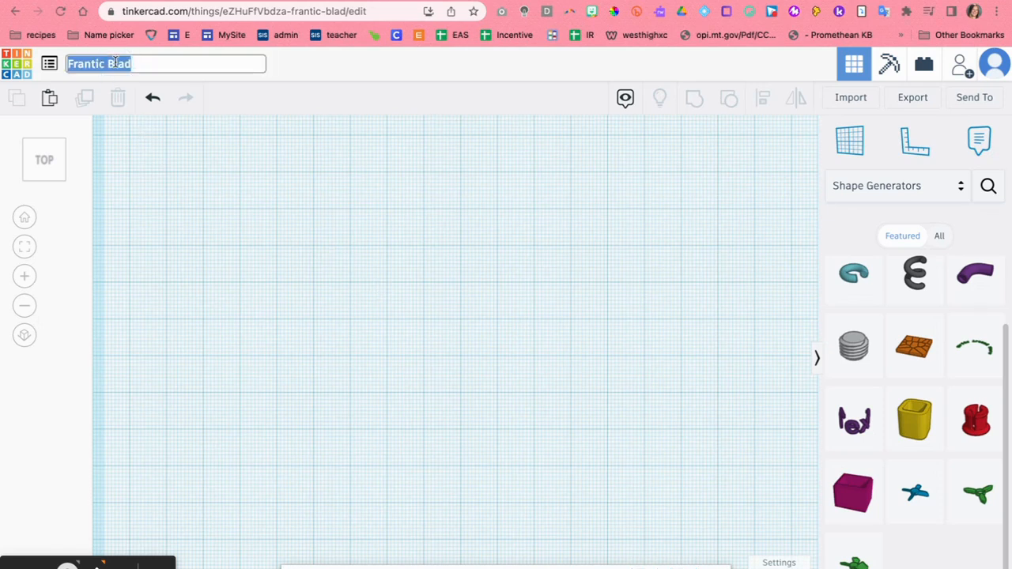
type("Ing")
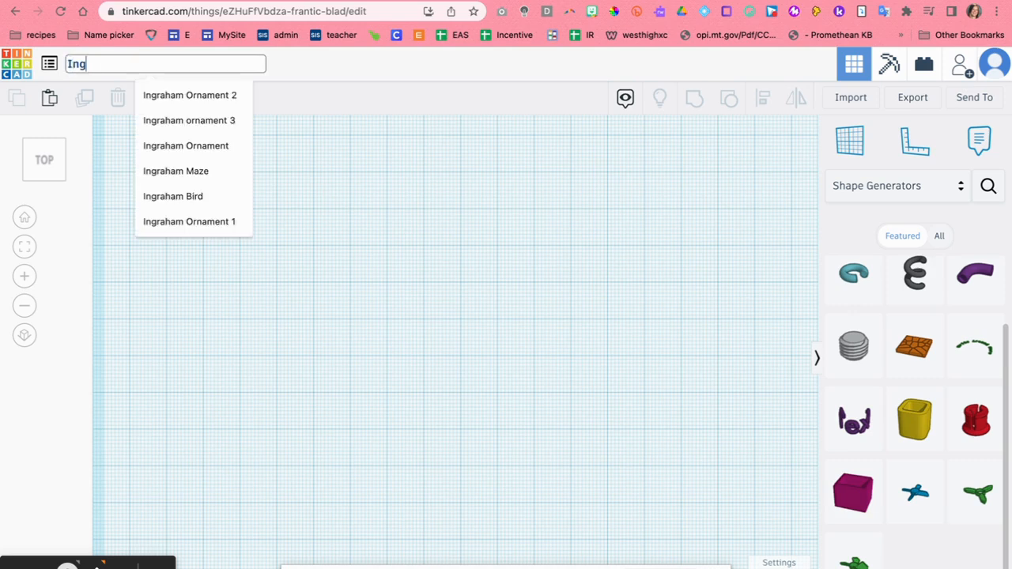
type("raham O")
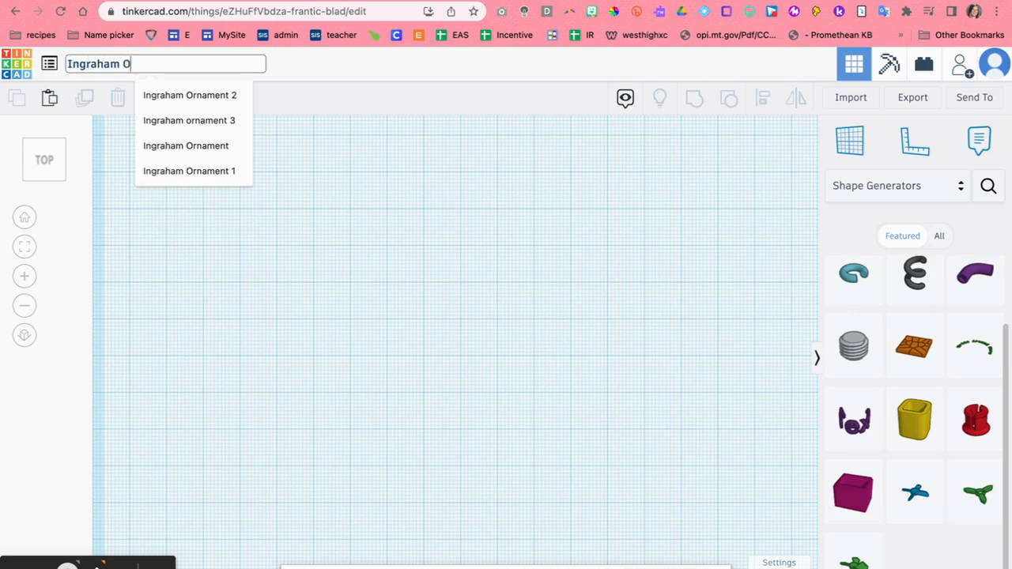
type("rnament2")
key("Return")
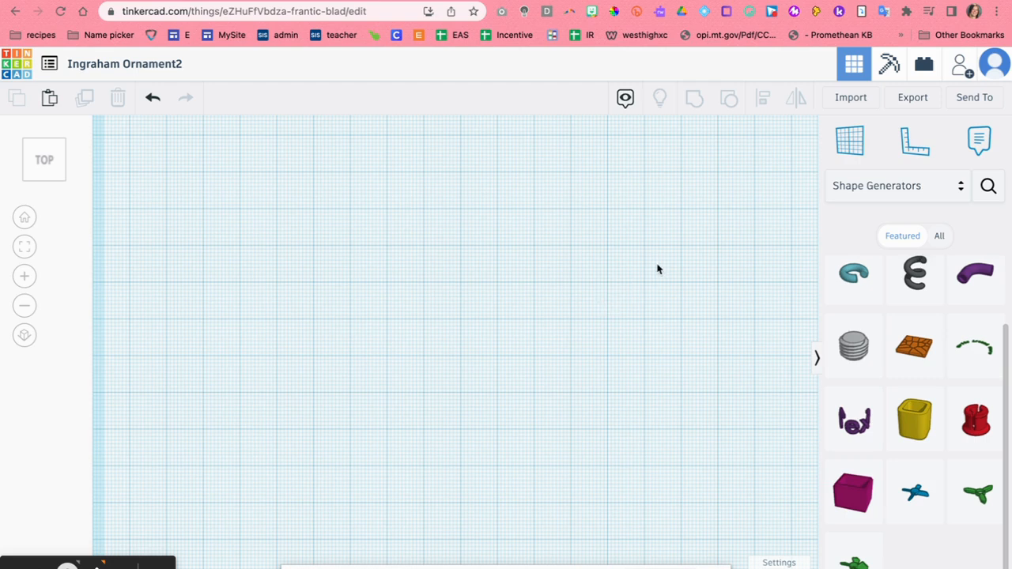
Step: Place a Text shape from Basic Shapes reading C on the empty workplane and scale it down
left_click(927, 190)
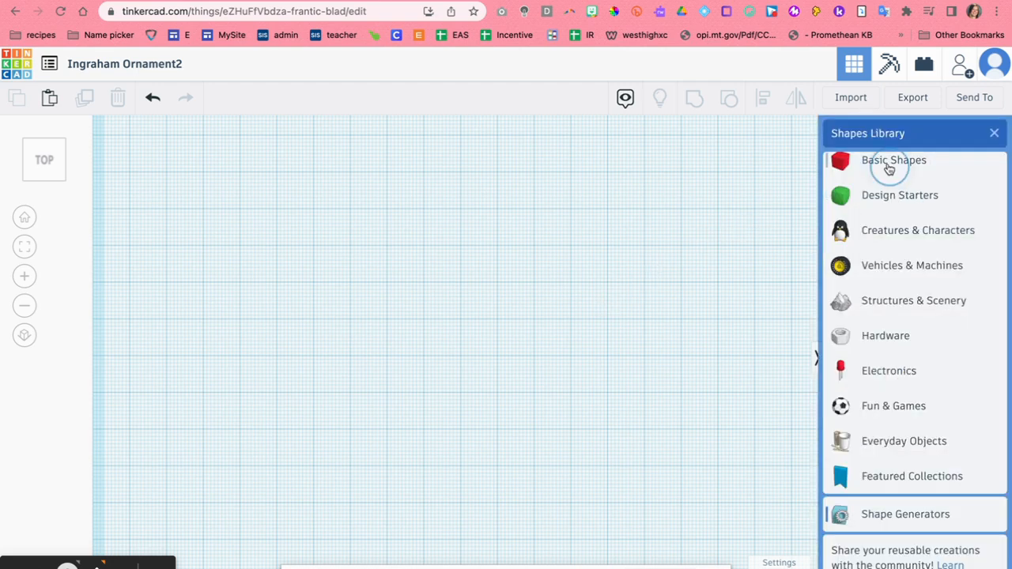
left_click(888, 167)
left_click_drag(853, 457, 592, 437)
left_click(724, 264)
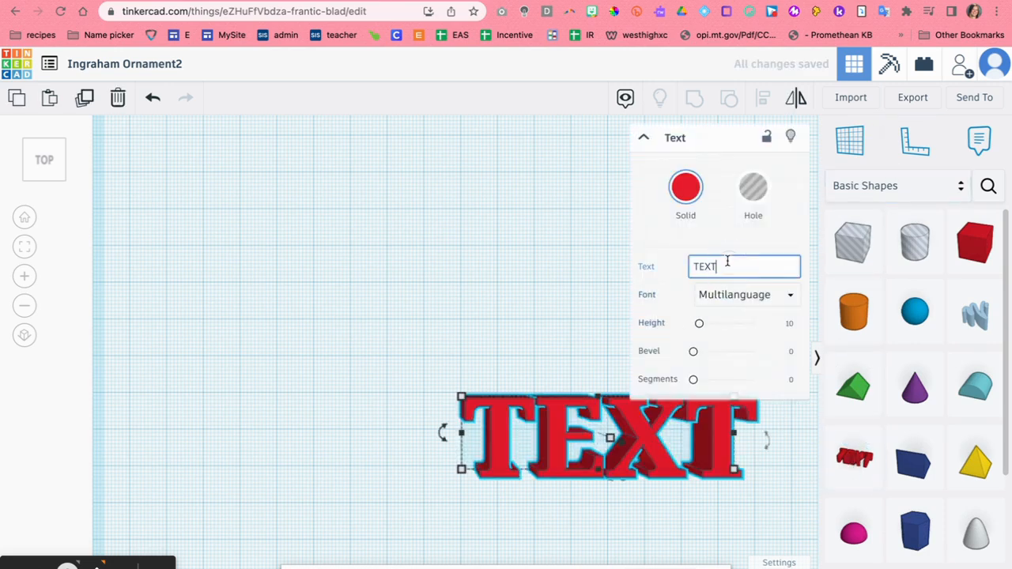
key("BackSpace")
key("BackSpace")
key("BackSpace")
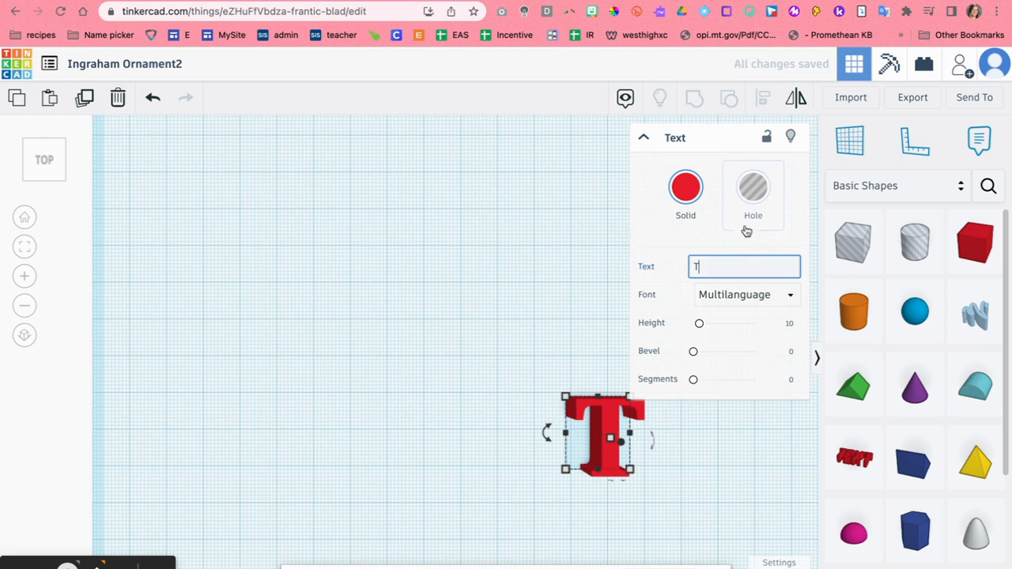
key("BackSpace")
type("C")
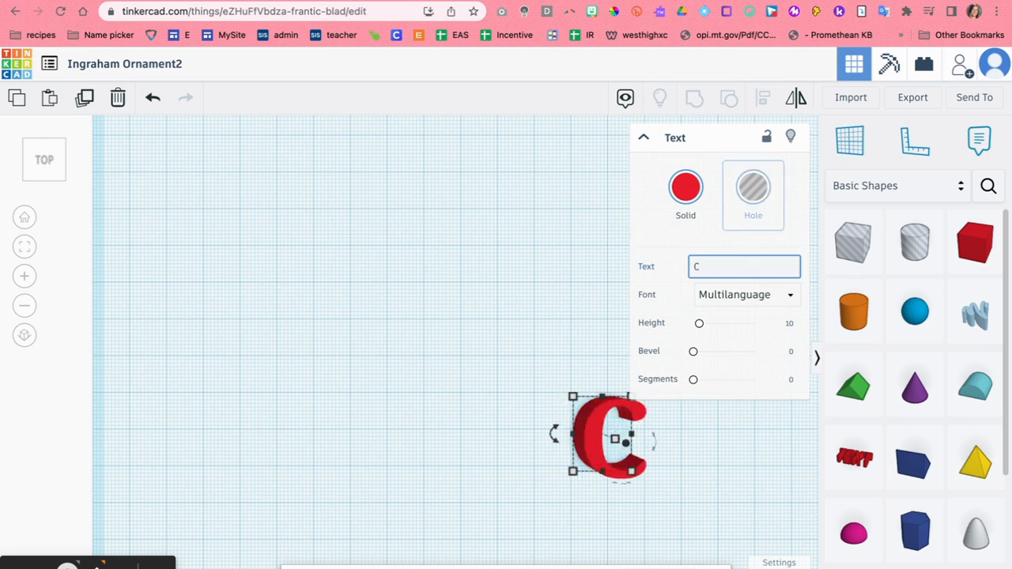
left_click_drag(631, 471, 579, 427)
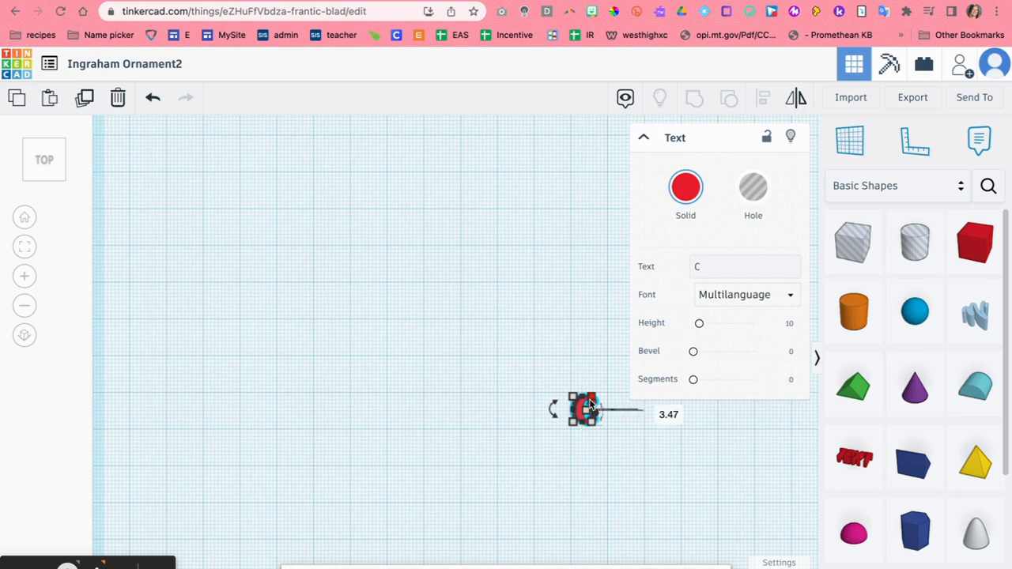
scroll(589, 404, "up", 5)
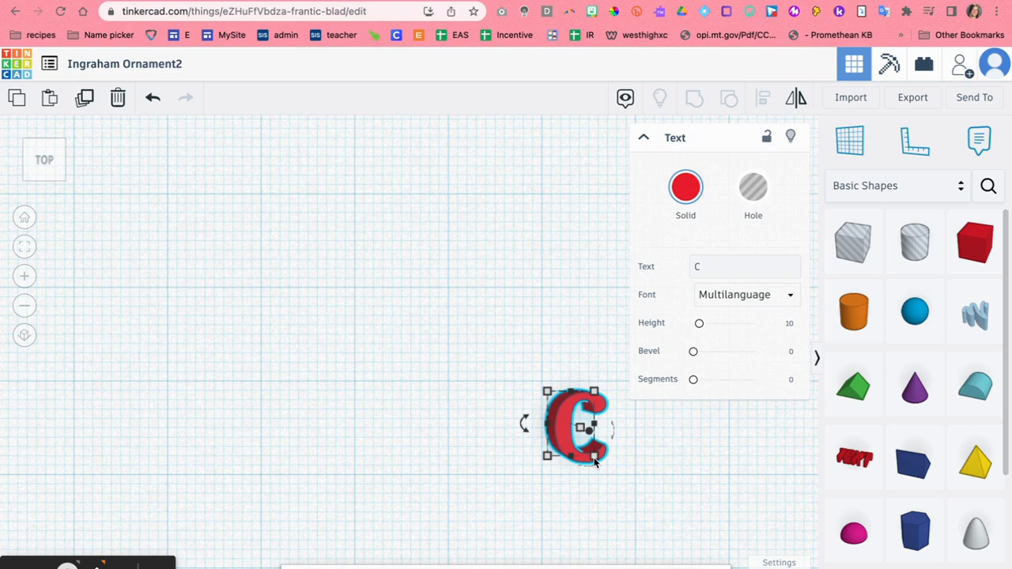
Step: Try the Sans, Sans Mono and Serif fonts on the letter C and delete the letter
left_click(734, 302)
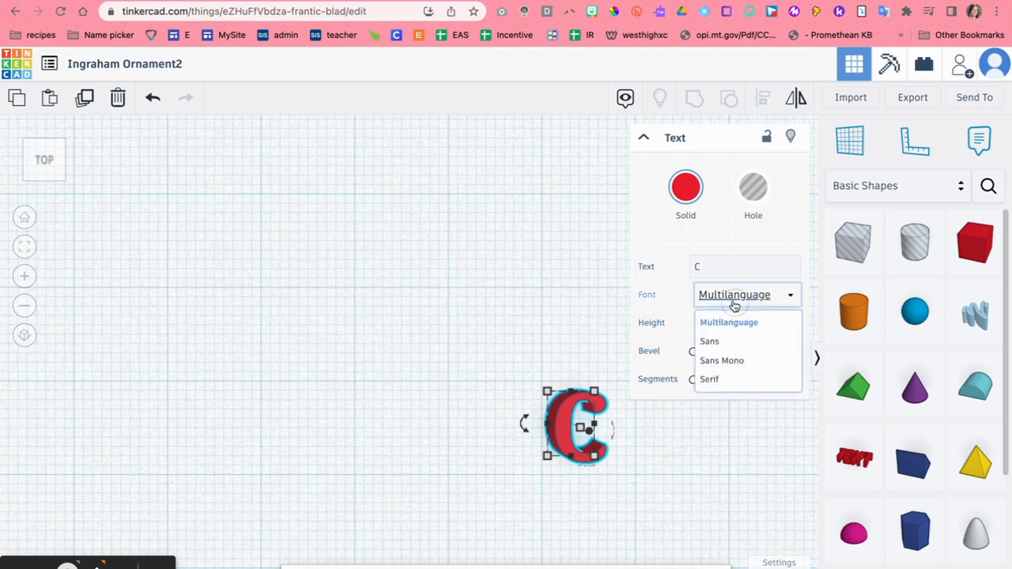
left_click(724, 340)
left_click(730, 298)
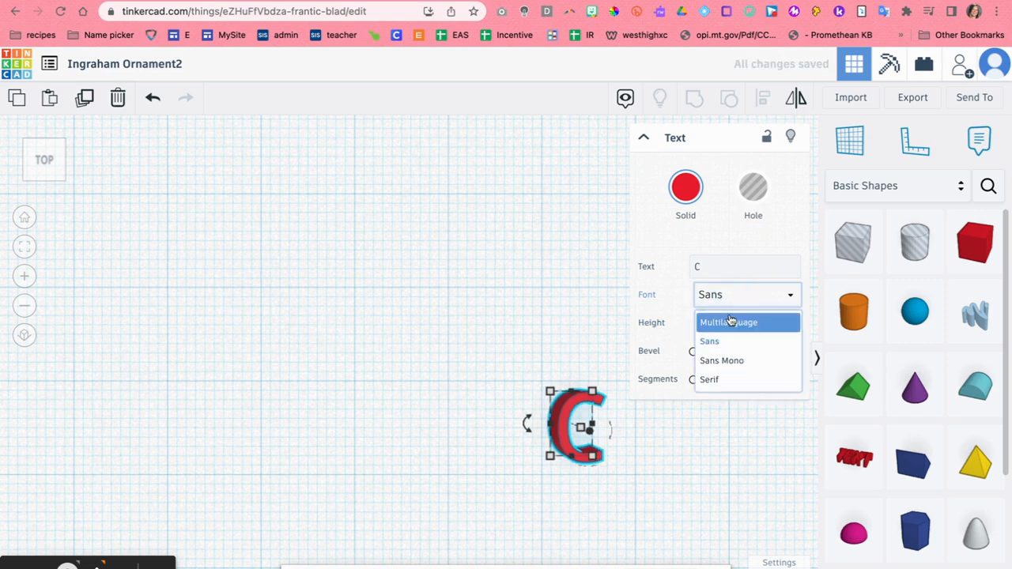
left_click(722, 360)
left_click(727, 298)
left_click(712, 381)
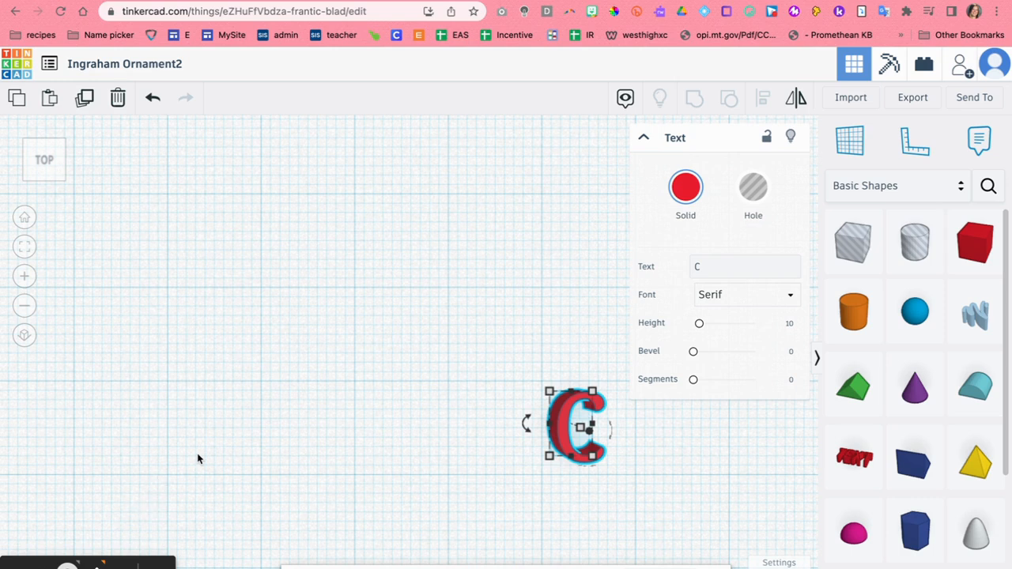
key("Delete")
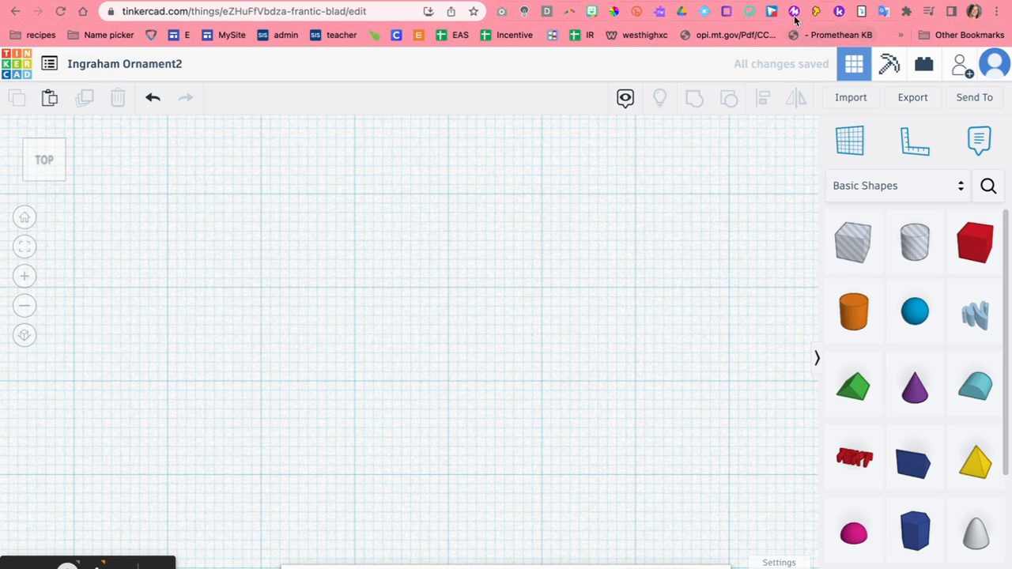
Step: Switch to Google Fonts, return to the results for script, and compare the available script typefaces
key("ctrl+Tab")
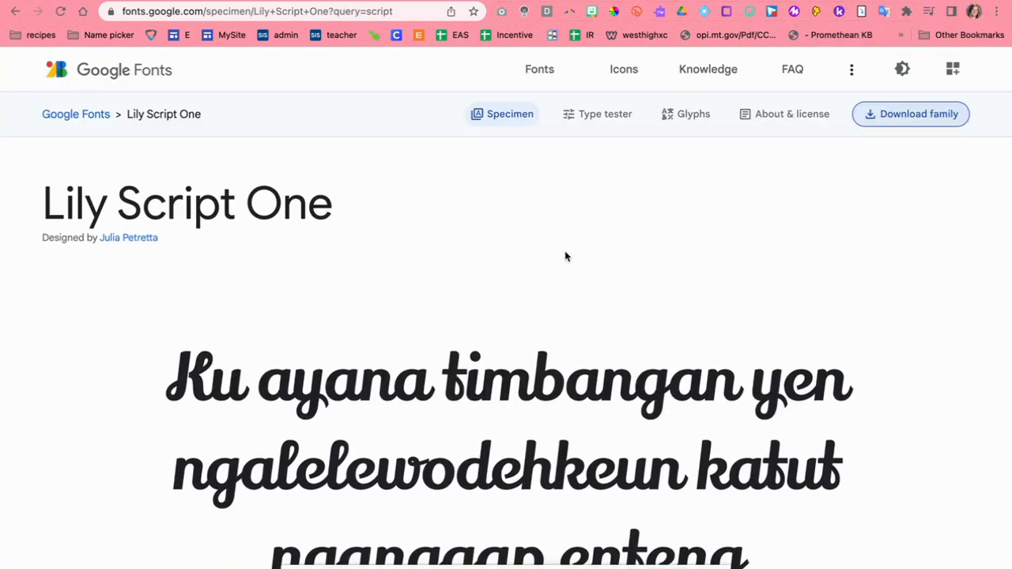
left_click(83, 116)
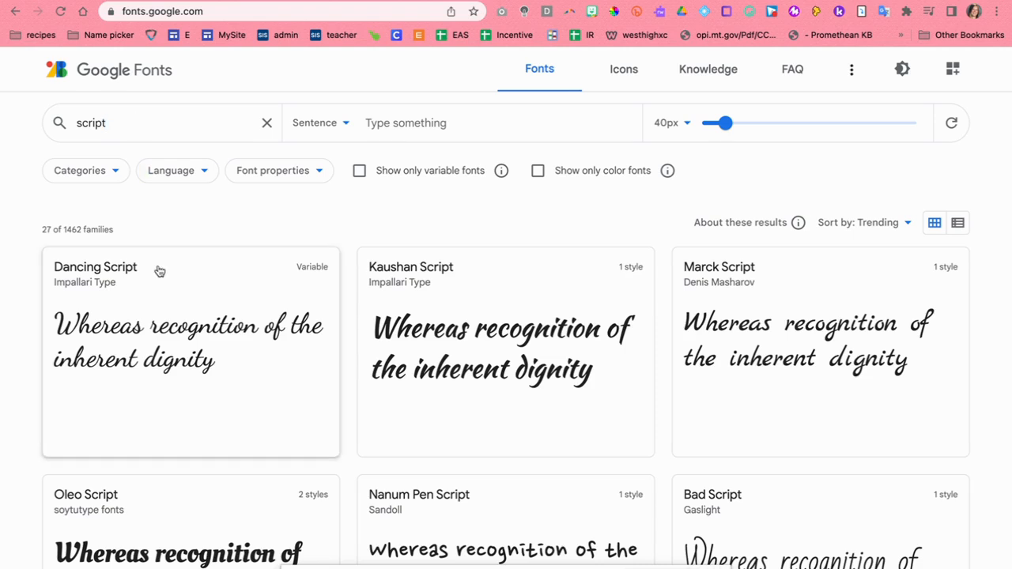
scroll(176, 278, "down", 1)
scroll(180, 282, "up", 1)
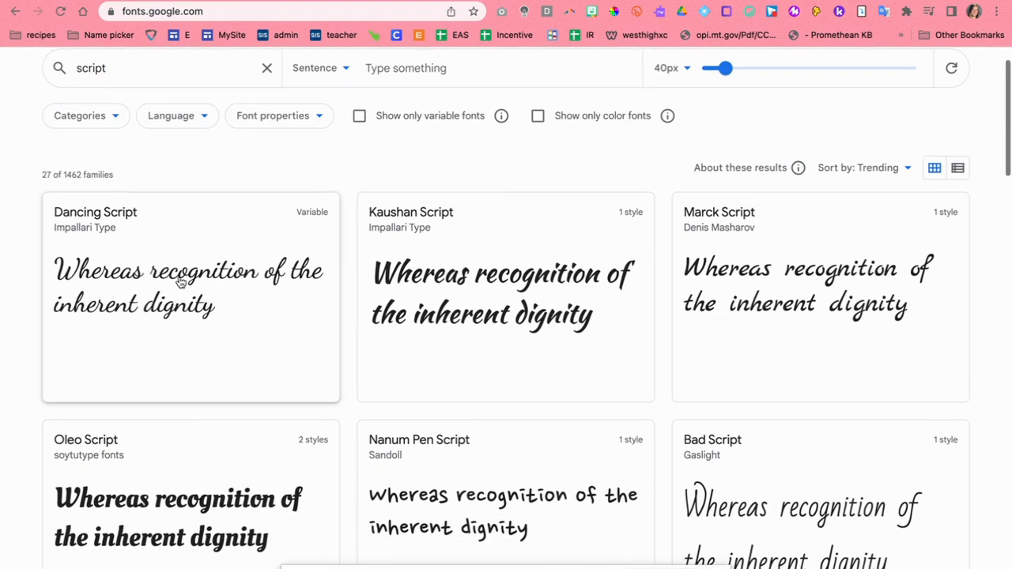
scroll(182, 277, "down", 1)
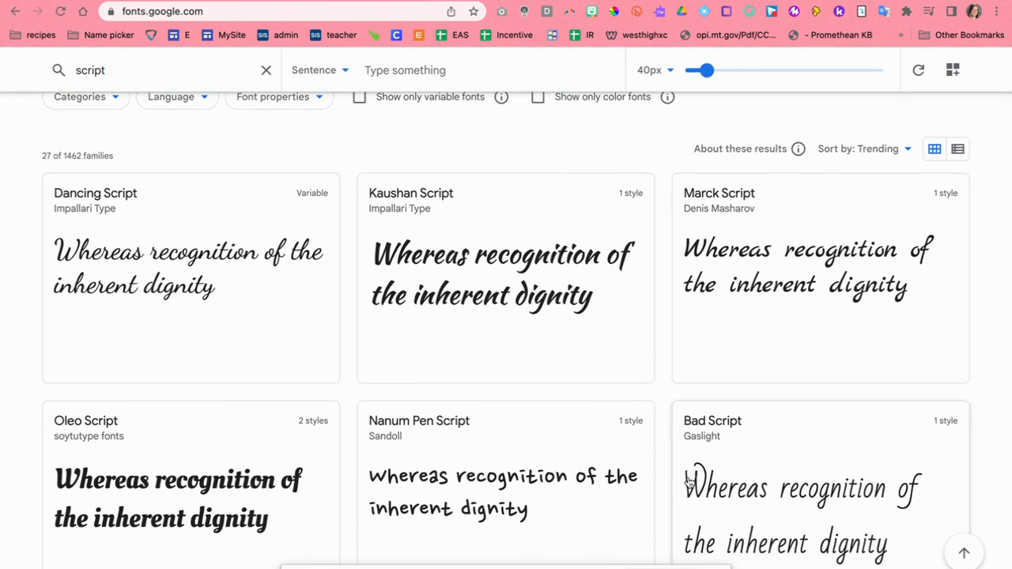
scroll(696, 488, "down", 5)
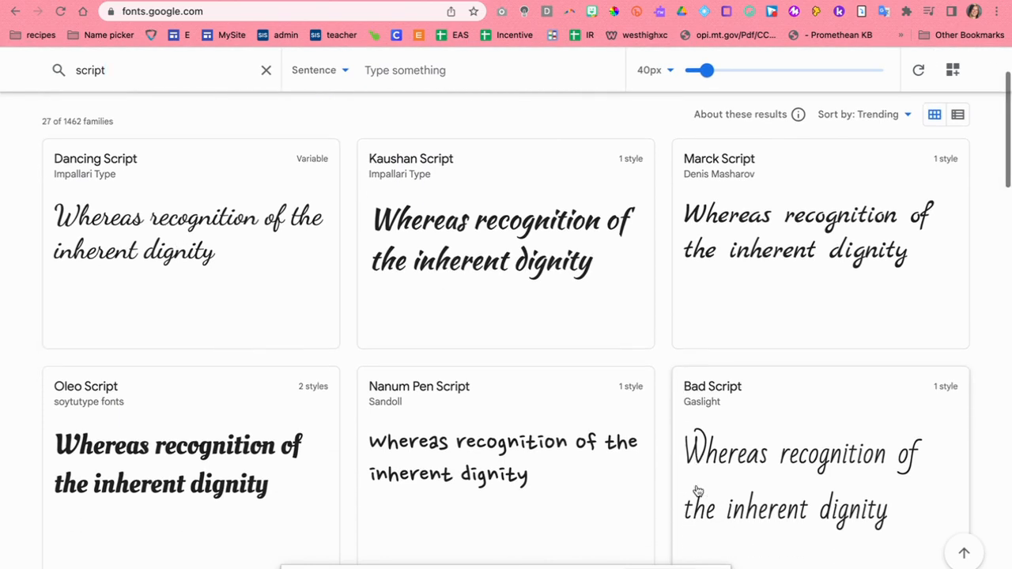
scroll(698, 491, "down", 2)
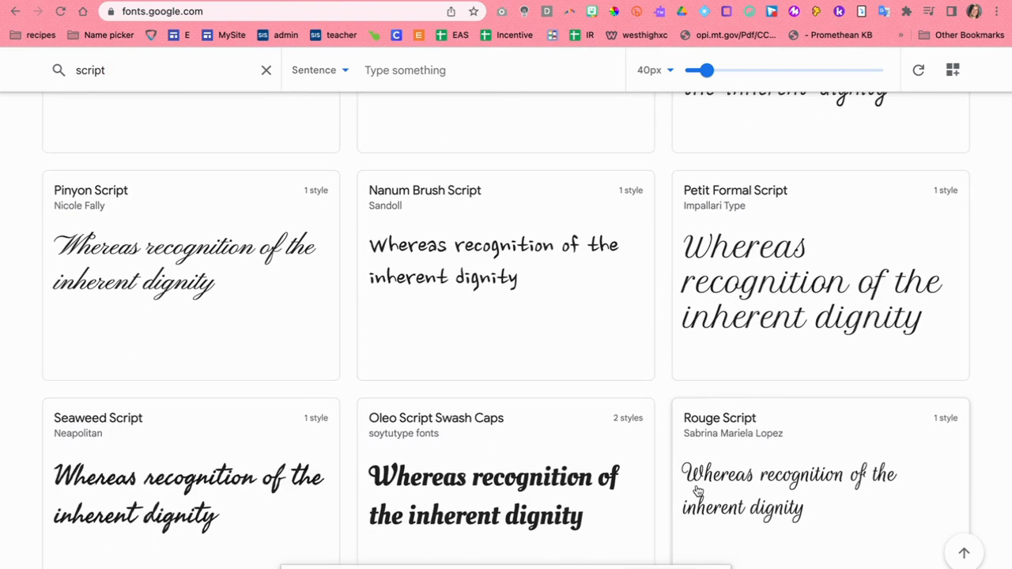
scroll(697, 490, "down", 1)
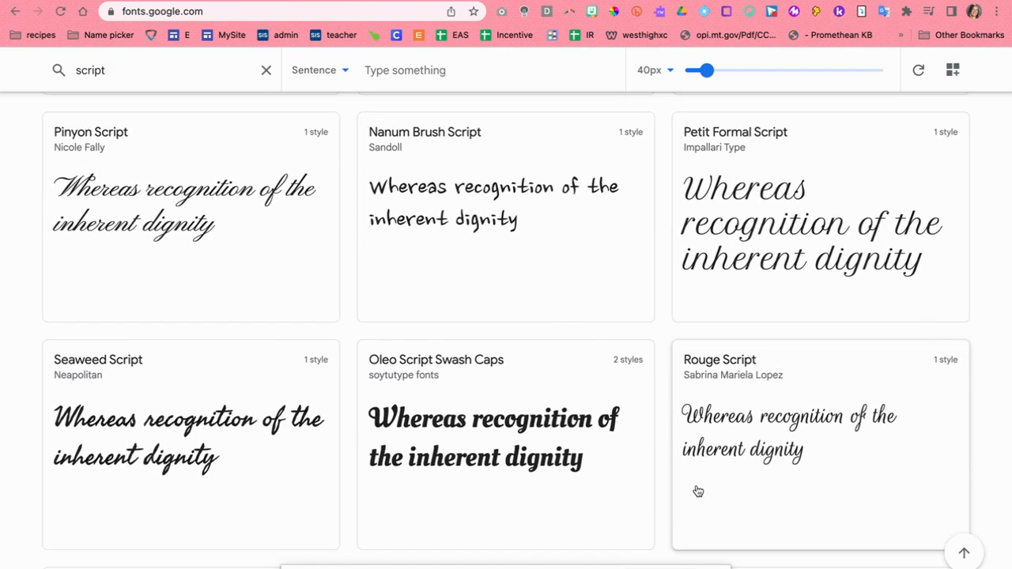
scroll(697, 490, "down", 1)
scroll(697, 491, "down", 1)
scroll(695, 490, "down", 1)
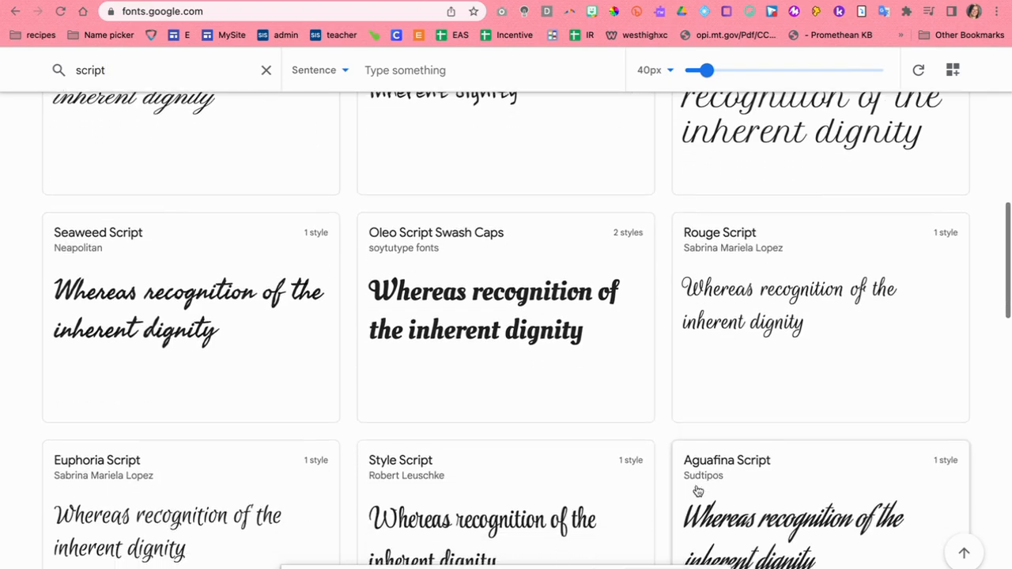
scroll(557, 345, "down", 1)
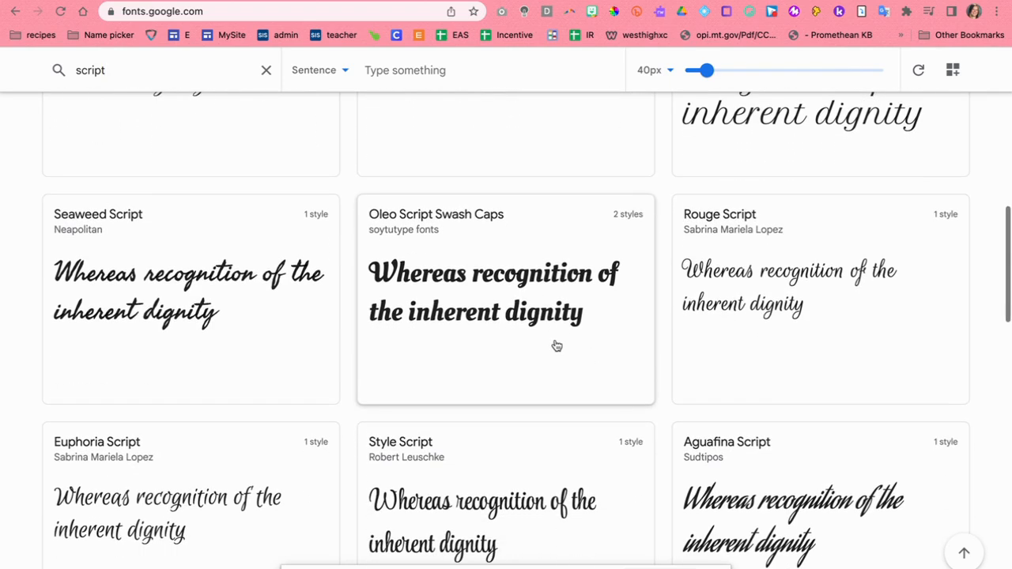
scroll(556, 345, "down", 6)
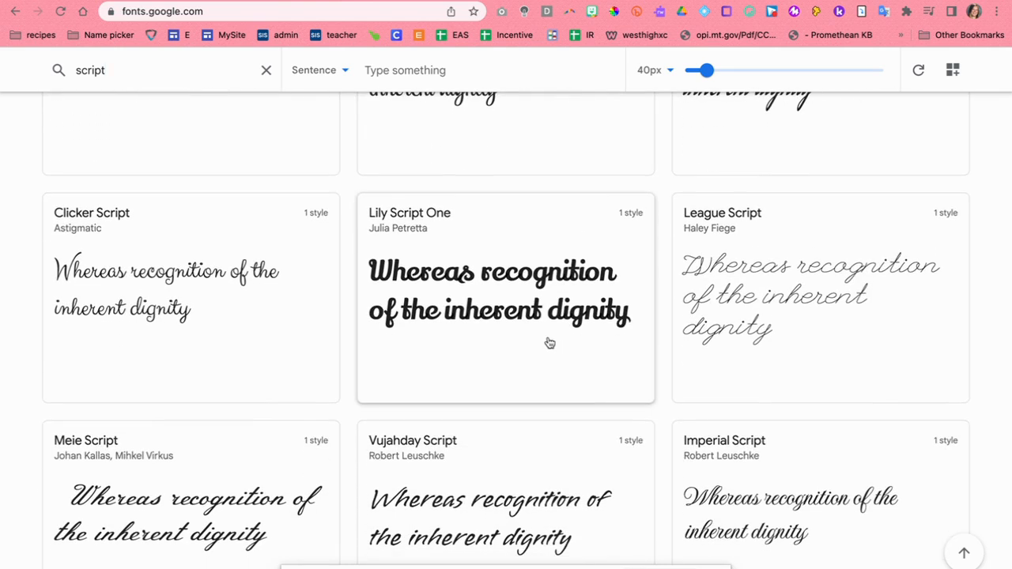
scroll(556, 345, "down", 3)
scroll(548, 350, "up", 2)
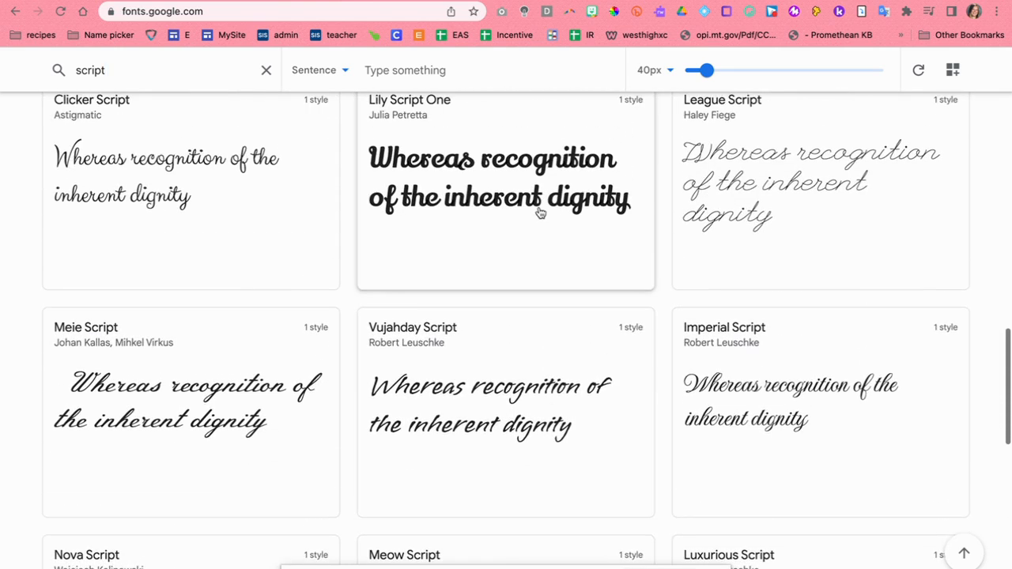
scroll(538, 212, "up", 8)
scroll(528, 221, "down", 1)
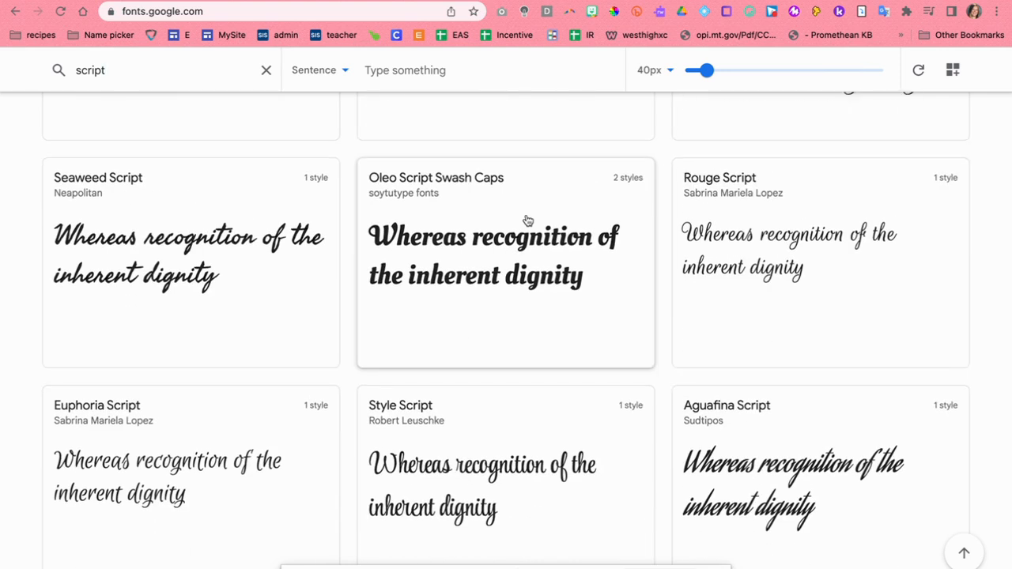
scroll(528, 221, "down", 1)
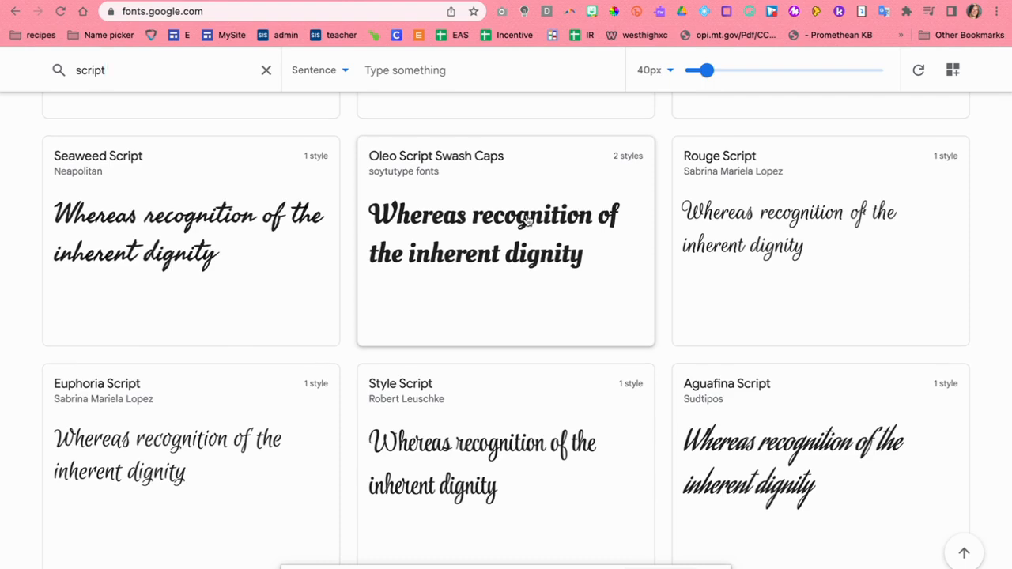
scroll(528, 220, "down", 7)
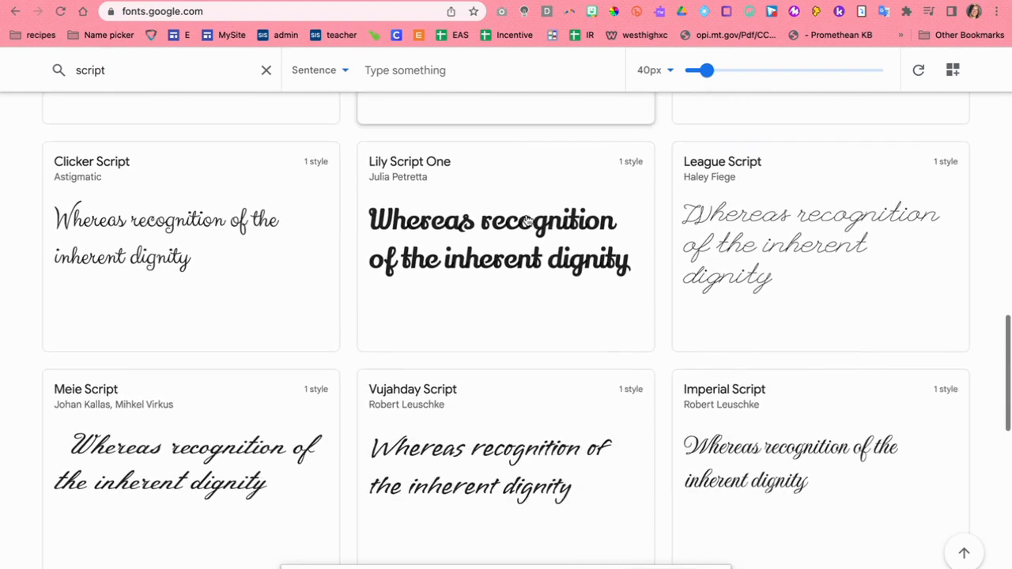
scroll(528, 220, "down", 4)
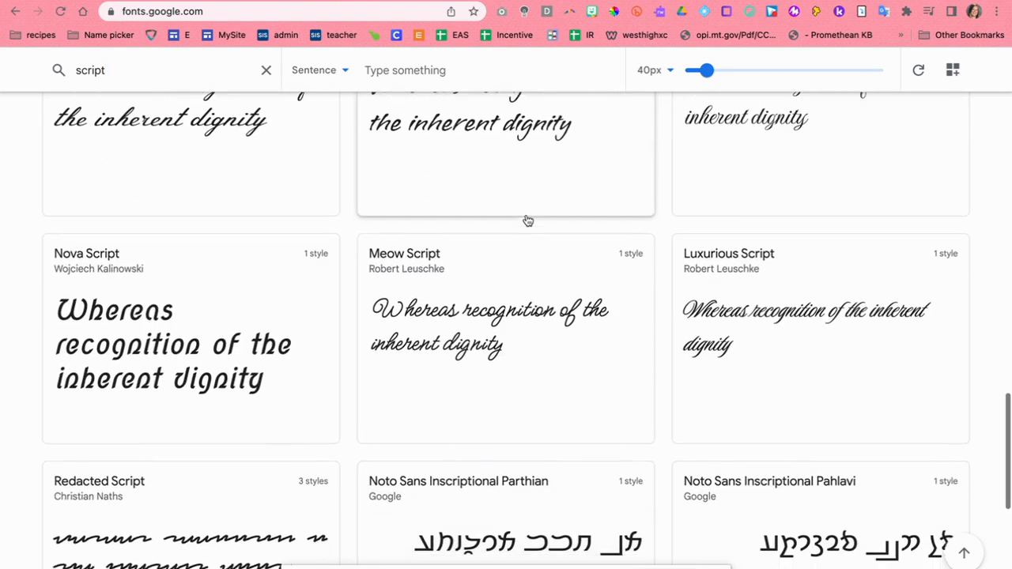
scroll(528, 220, "down", 3)
scroll(528, 221, "down", 1)
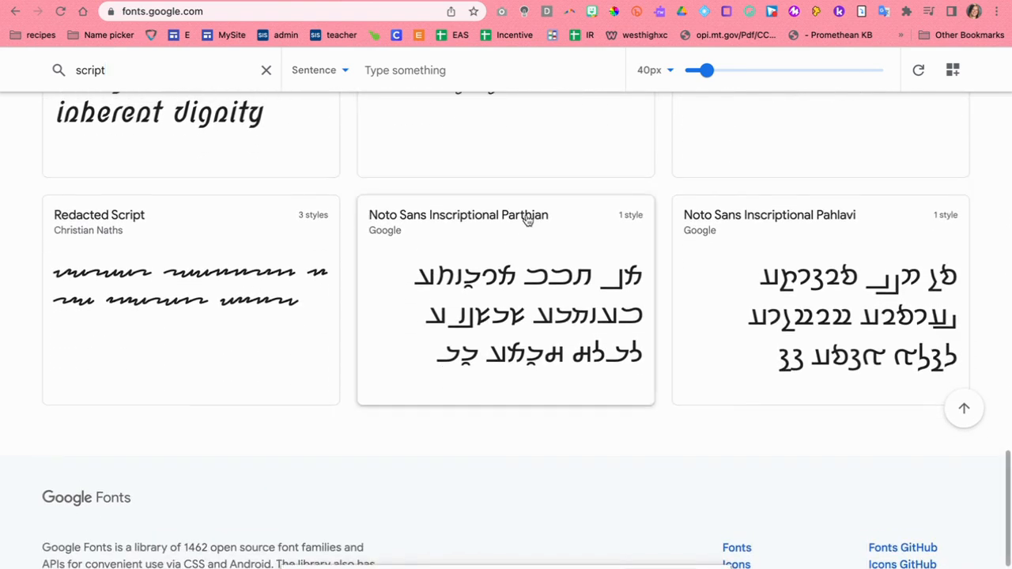
scroll(528, 220, "up", 1)
scroll(528, 221, "up", 12)
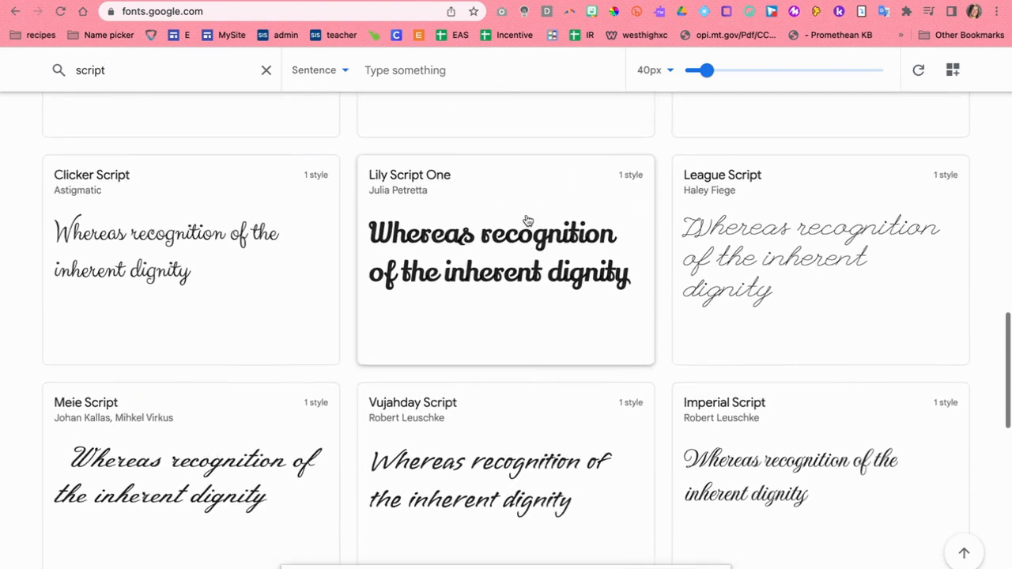
scroll(528, 220, "up", 3)
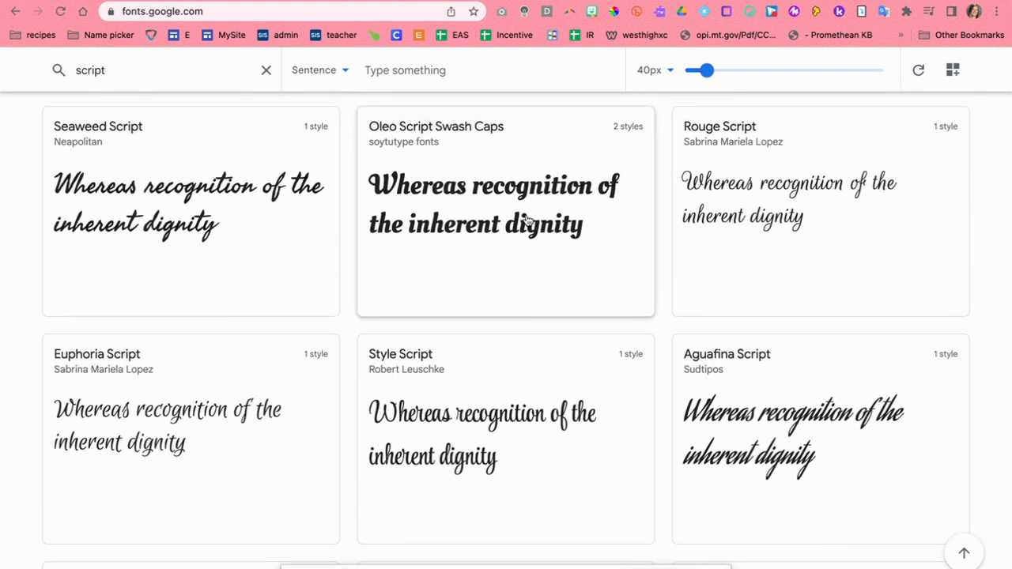
Step: Download the Seaweed Script font family and expand its extracted Seaweed_Script folder in Downloads in Finder
left_click(241, 248)
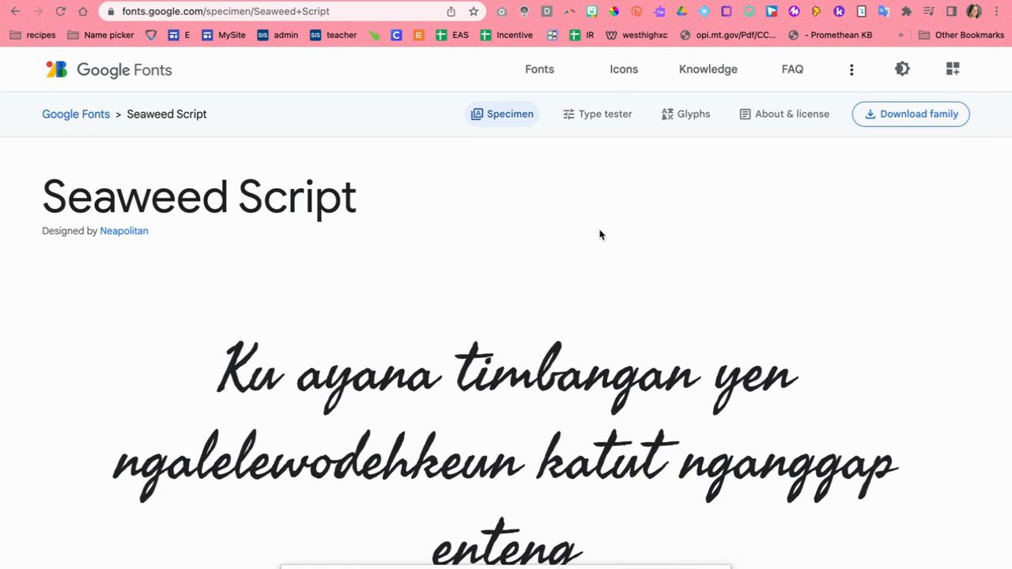
left_click(887, 117)
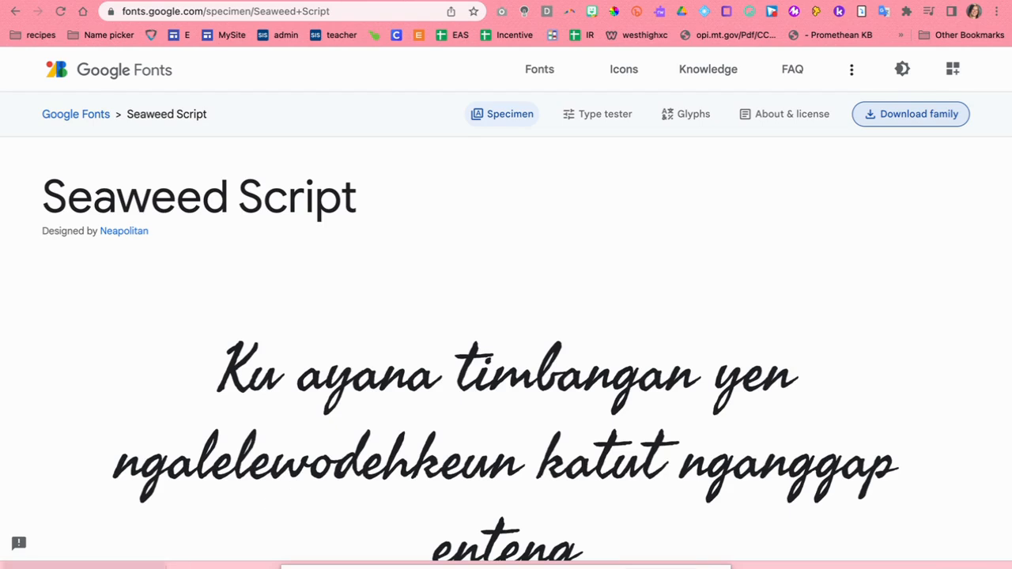
left_click(79, 564)
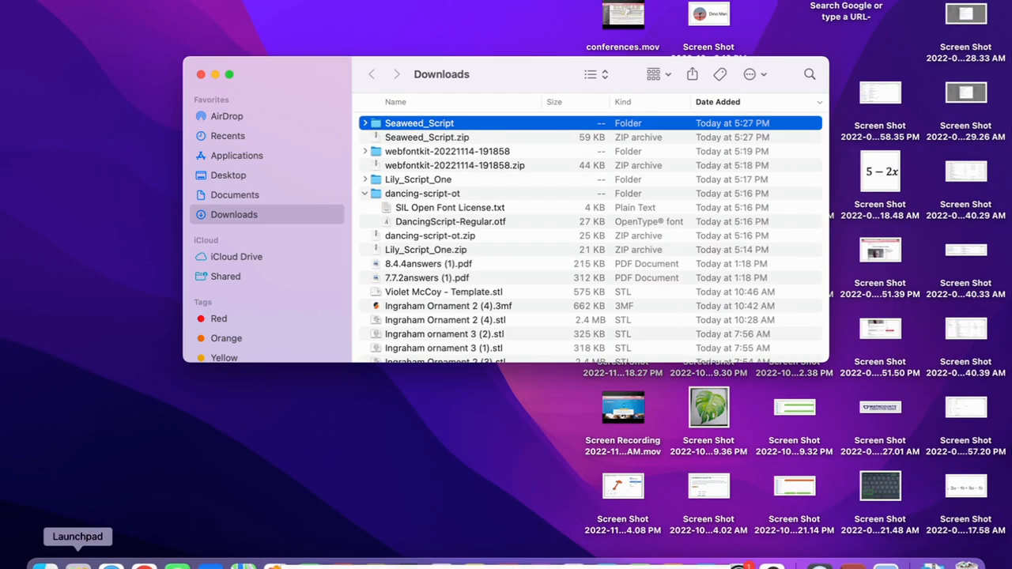
left_click(364, 124)
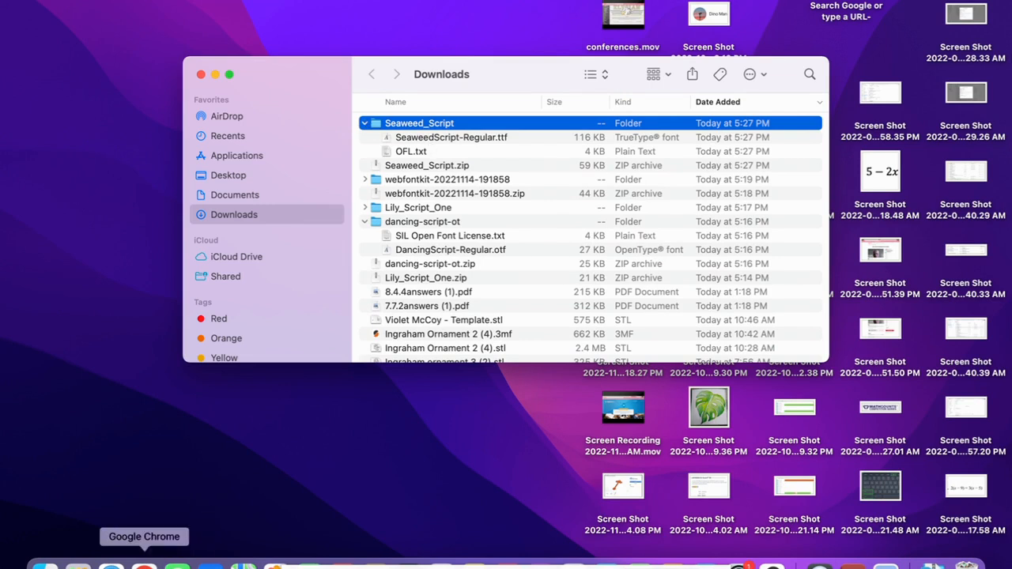
Step: Return to Chrome, search the web for fontssquirrel, and open Font Squirrel's Webfont Generator
left_click(144, 564)
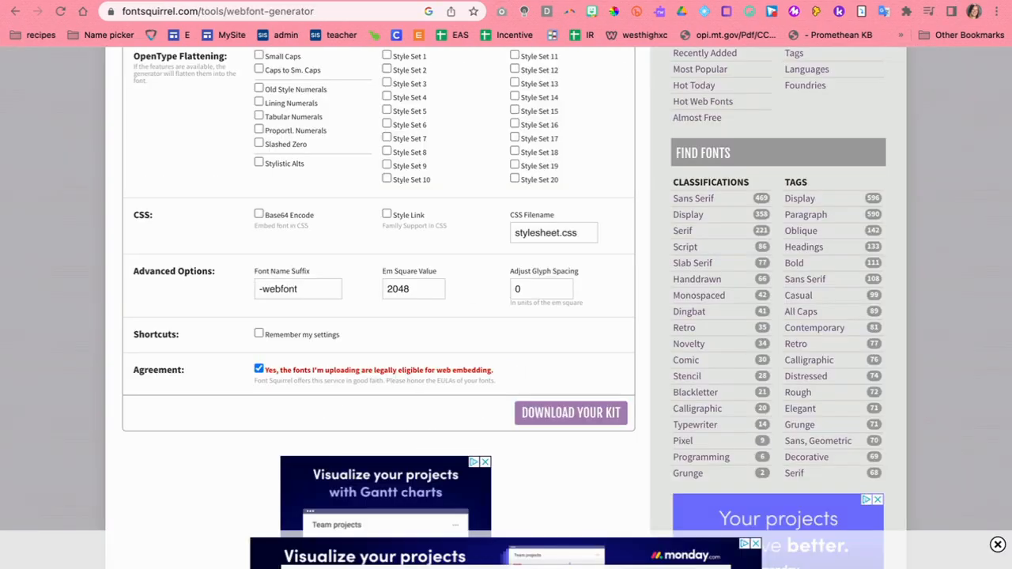
scroll(395, 129, "up", 10)
left_click(323, 14)
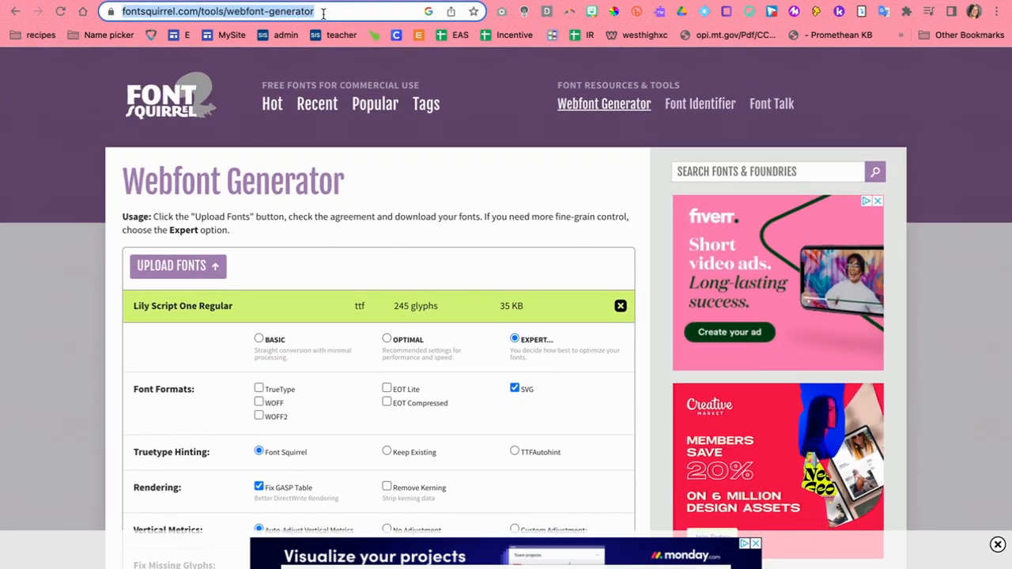
type("fontss")
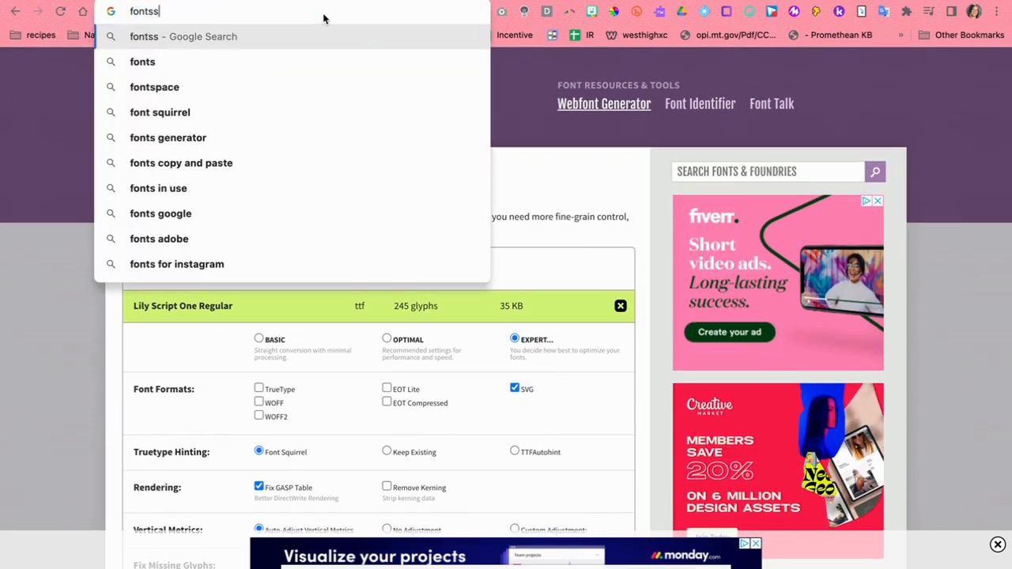
type("quirrel")
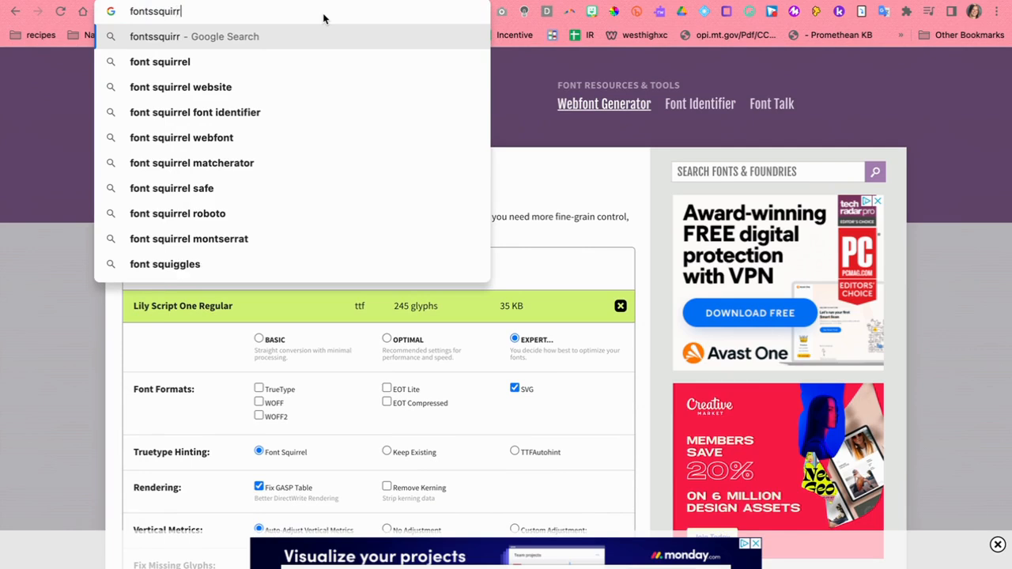
key("Return")
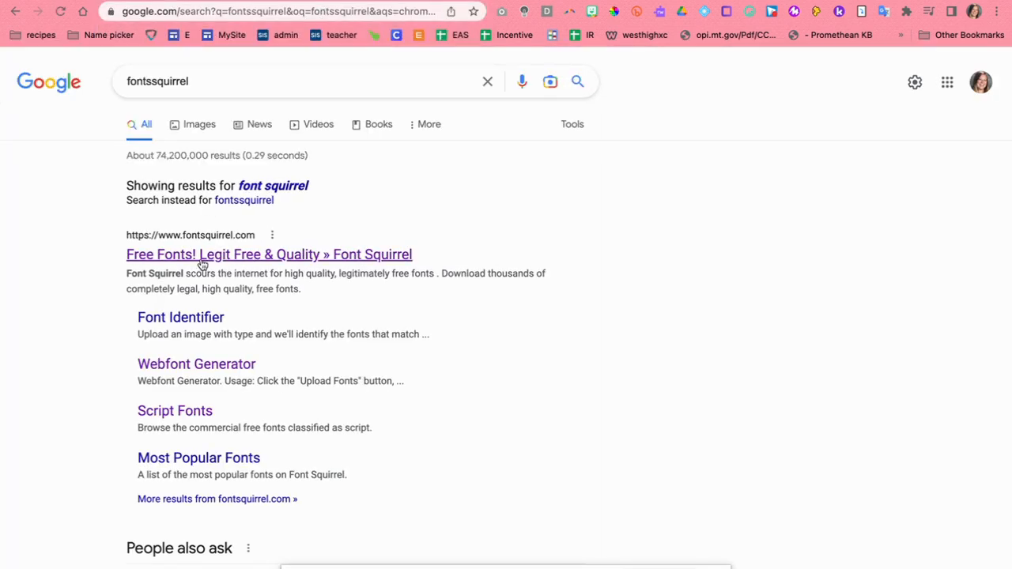
left_click(202, 255)
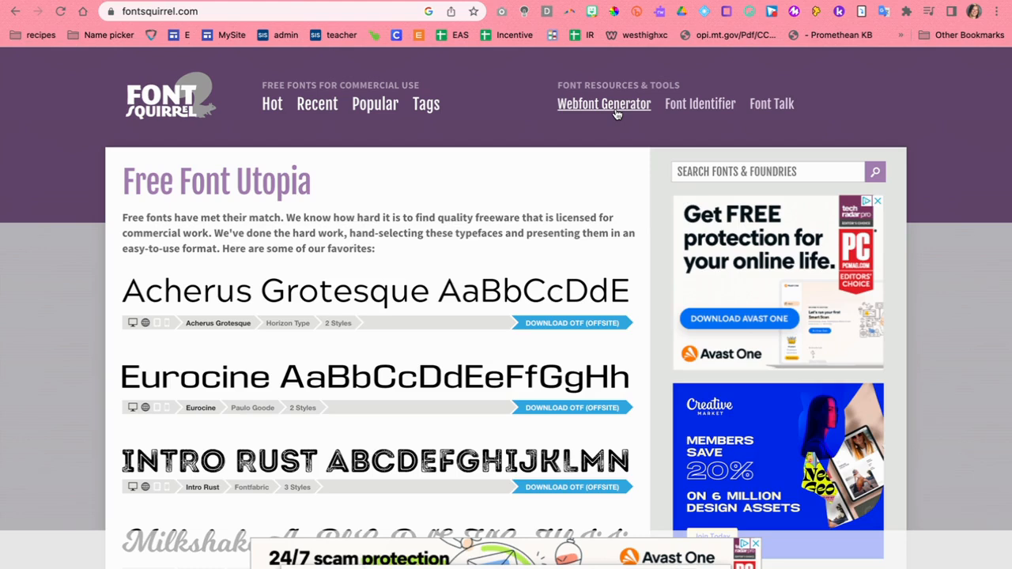
left_click(616, 114)
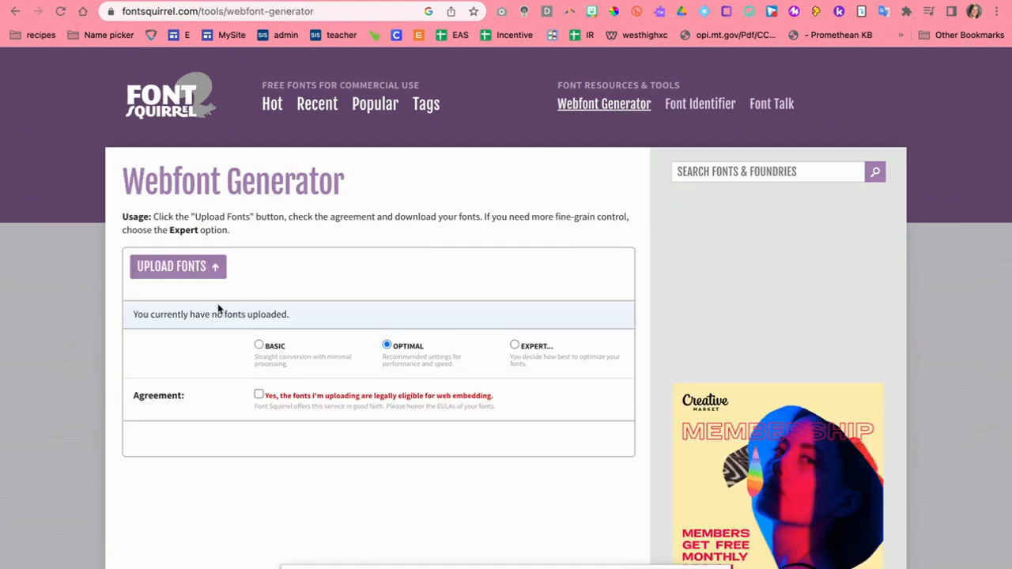
Step: Upload SeaweedScript-Regular.ttf from the Seaweed_Script folder in Downloads to the Webfont Generator
left_click(199, 277)
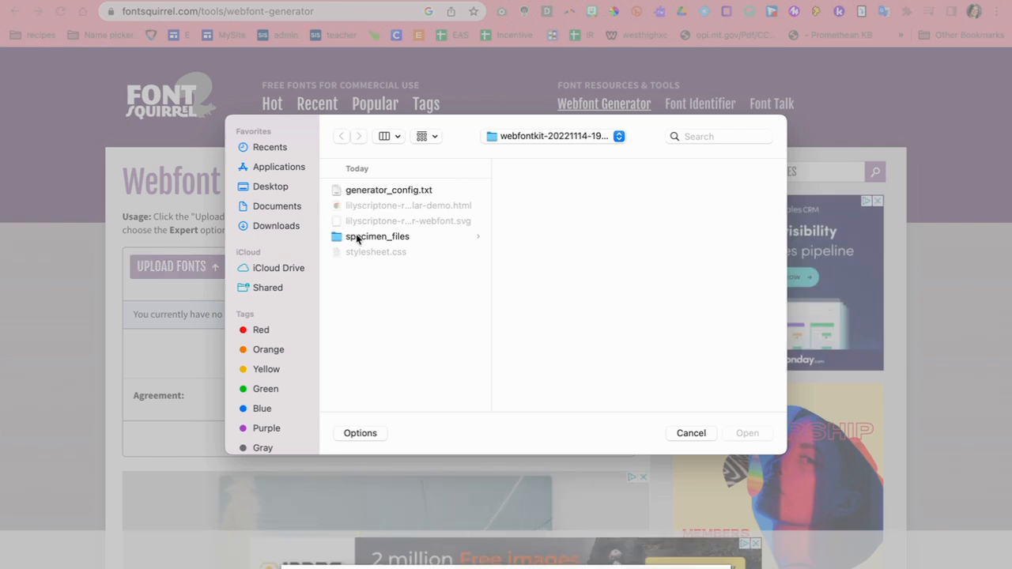
left_click(303, 226)
scroll(369, 249, "down", 5)
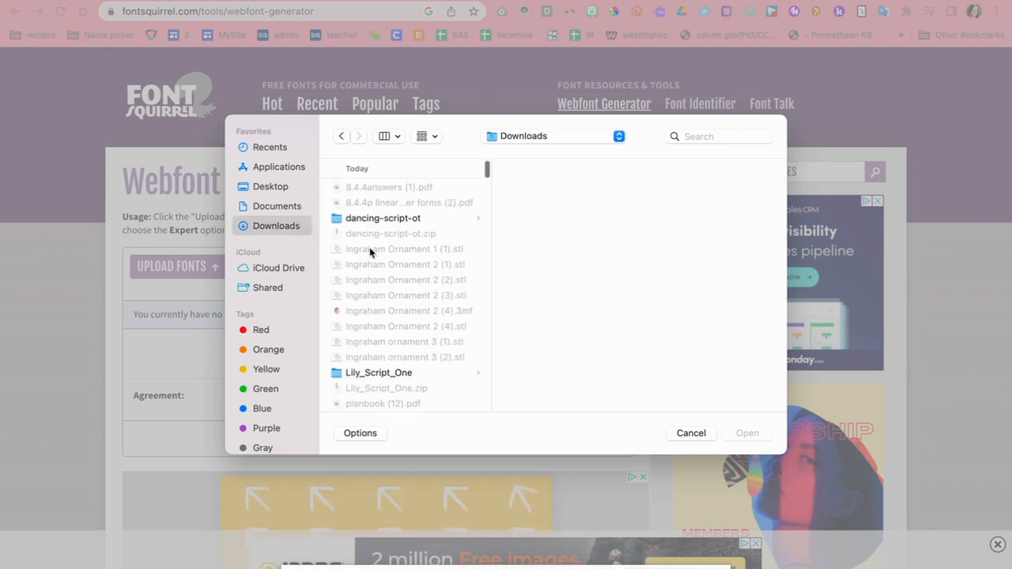
left_click(362, 329)
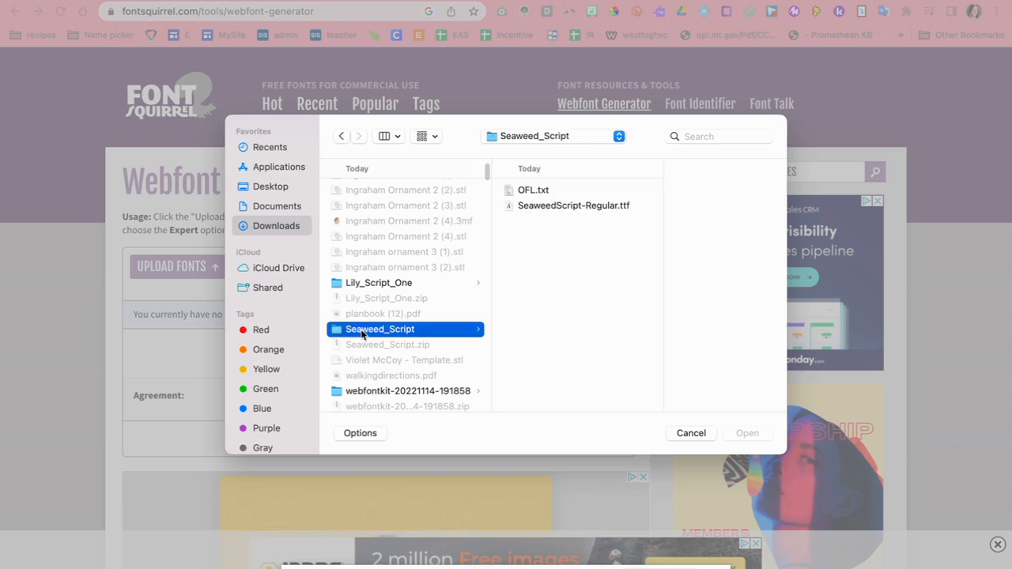
left_click(586, 207)
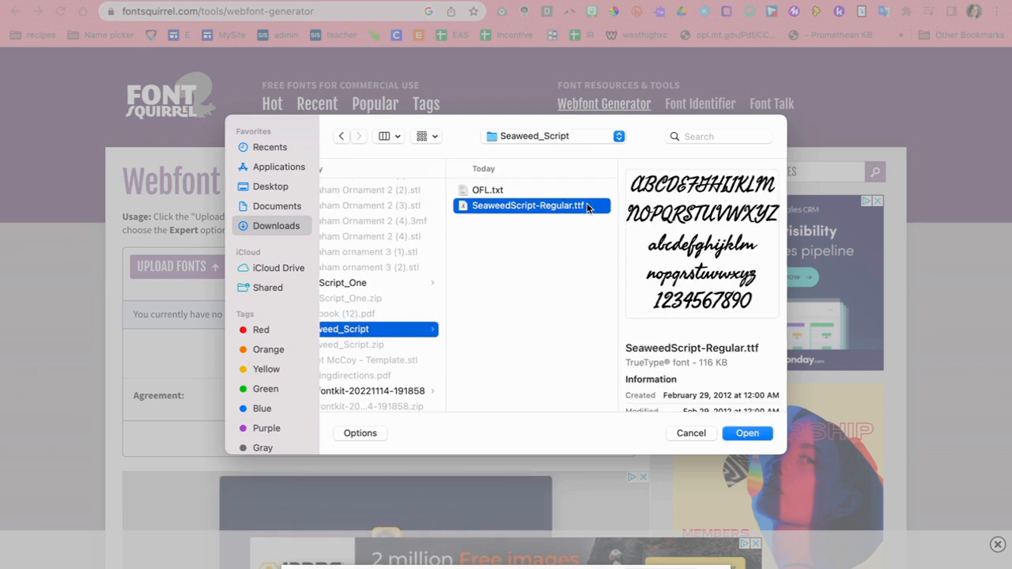
left_click(743, 433)
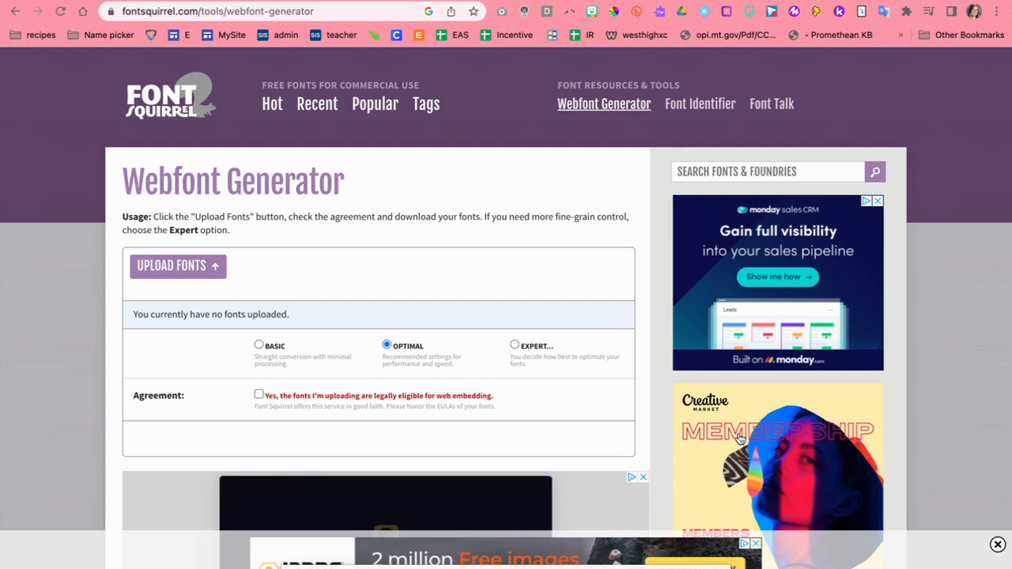
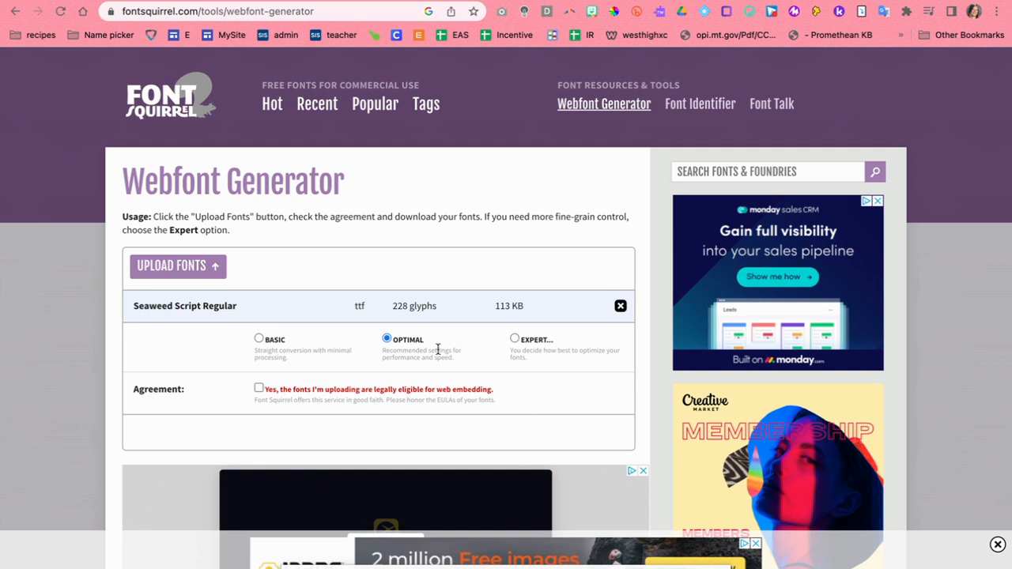
Step: Switch the Webfont Generator to Expert mode and leave SVG as the only selected font format
left_click(514, 339)
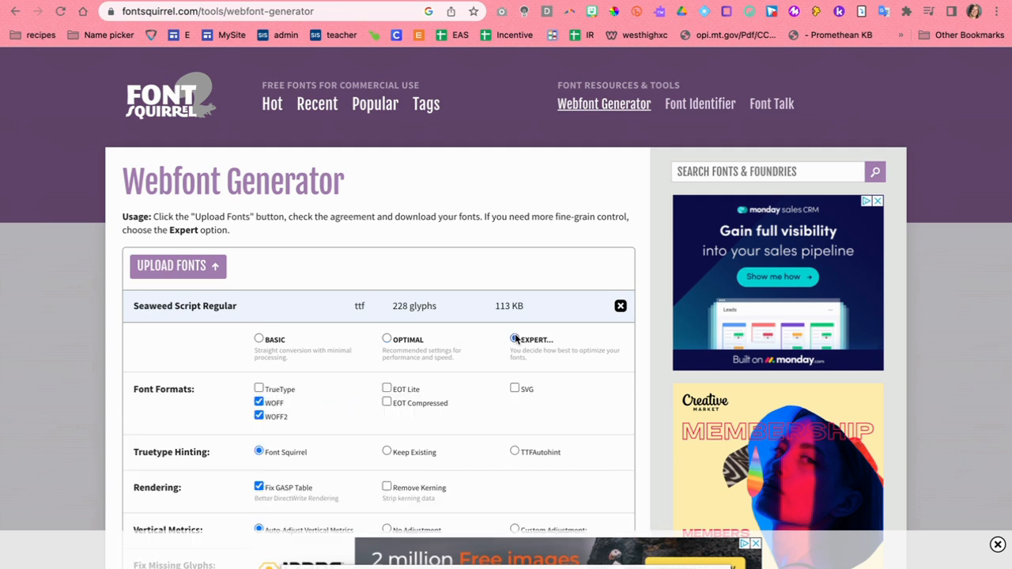
left_click(259, 415)
scroll(513, 389, "down", 1)
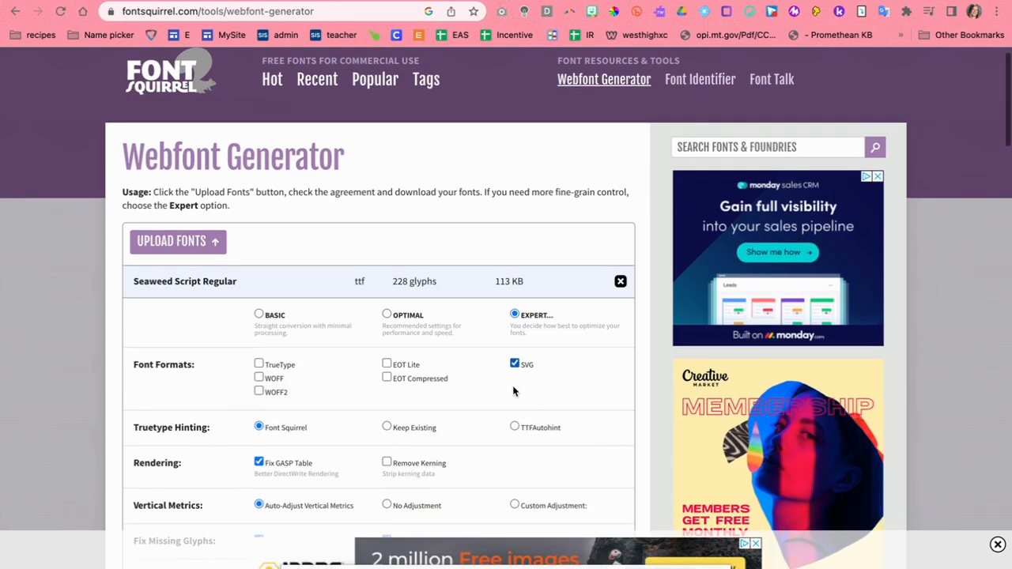
scroll(512, 390, "down", 2)
scroll(512, 389, "down", 6)
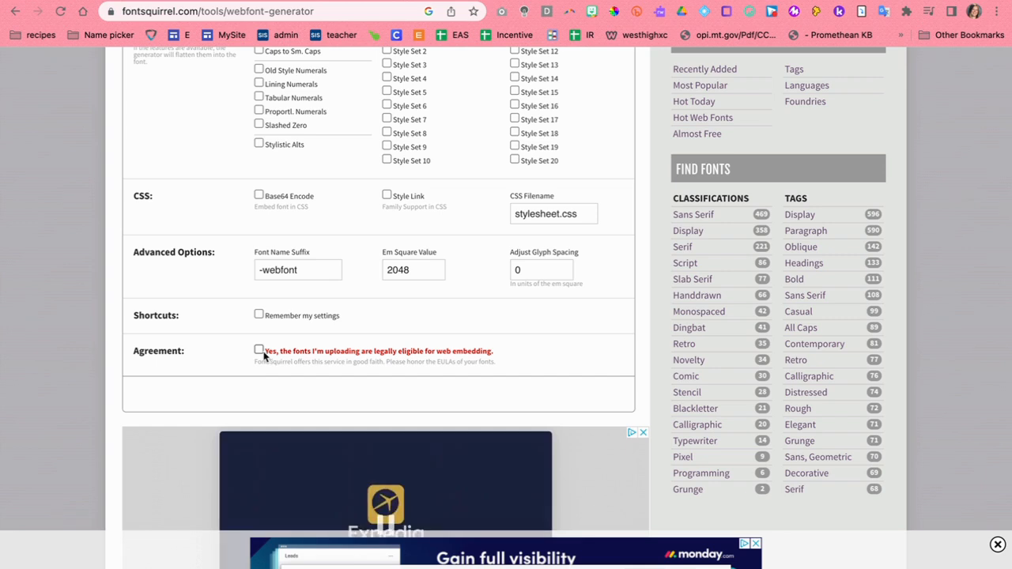
left_click(259, 350)
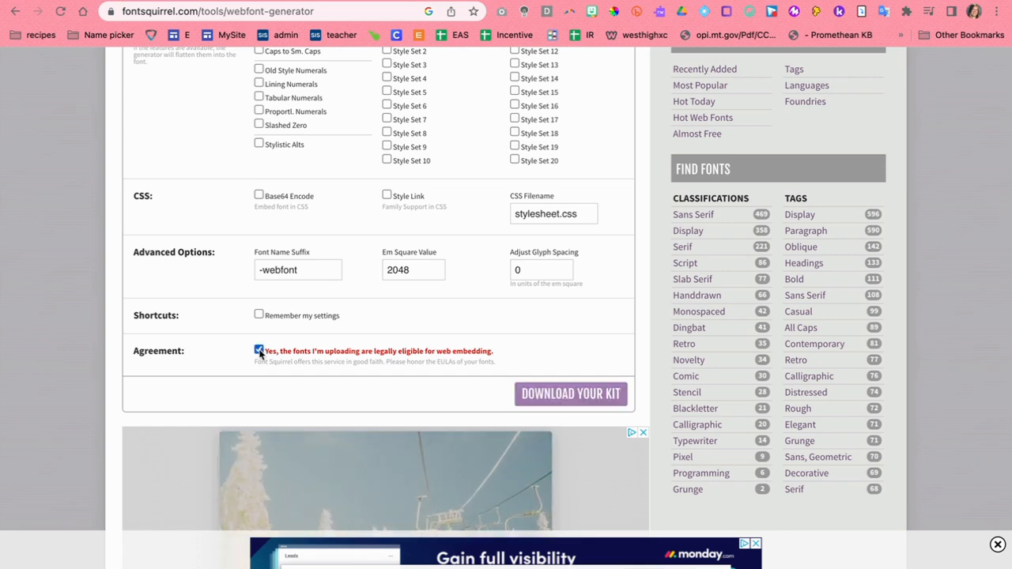
left_click(587, 395)
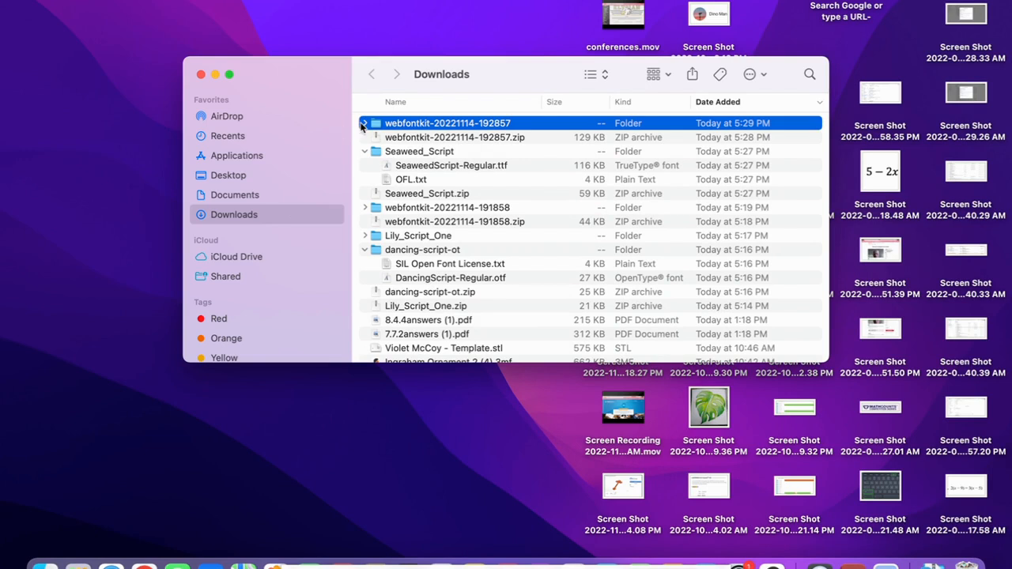
left_click(364, 124)
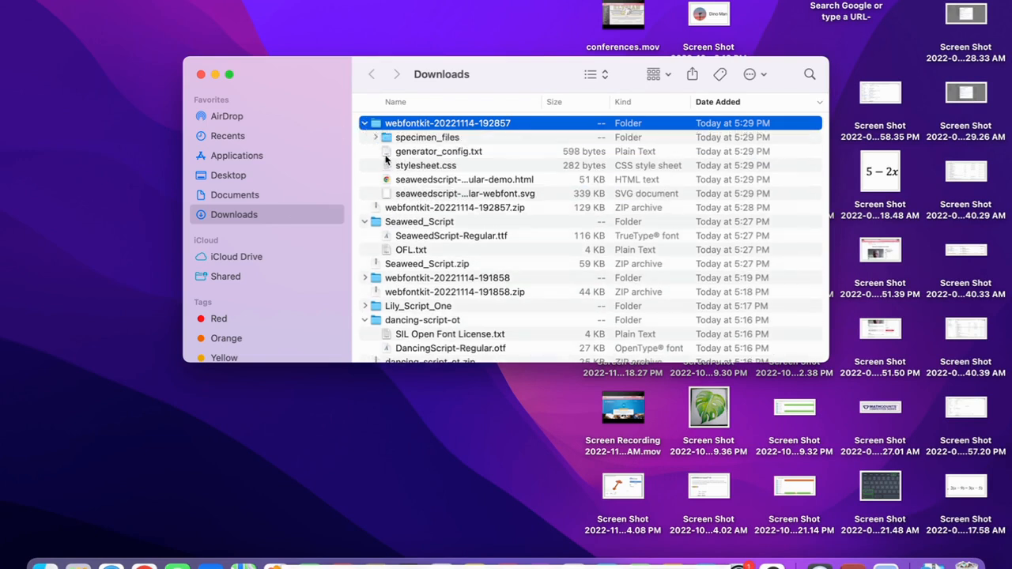
Step: Return to the Tinkercad design in Chrome, search community shapes for custom fonts, and place custom font text on the workplane
left_click(144, 564)
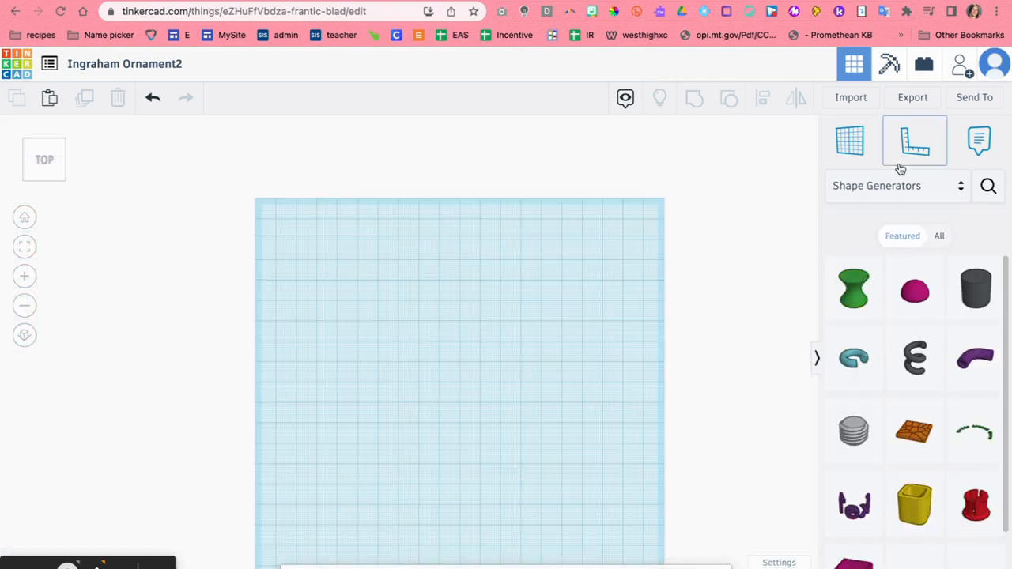
left_click(987, 186)
type("custom fonts")
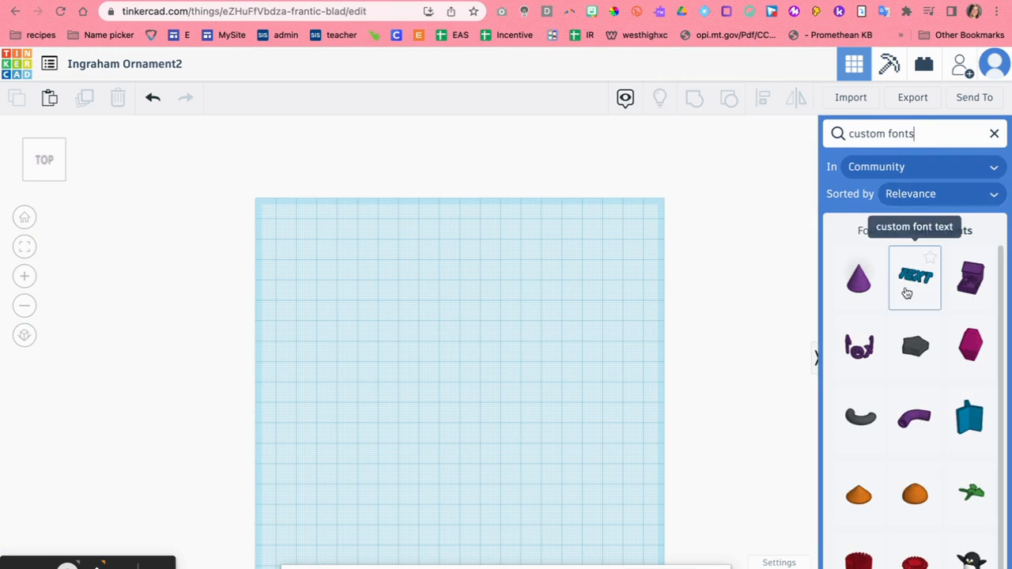
left_click_drag(906, 294, 417, 314)
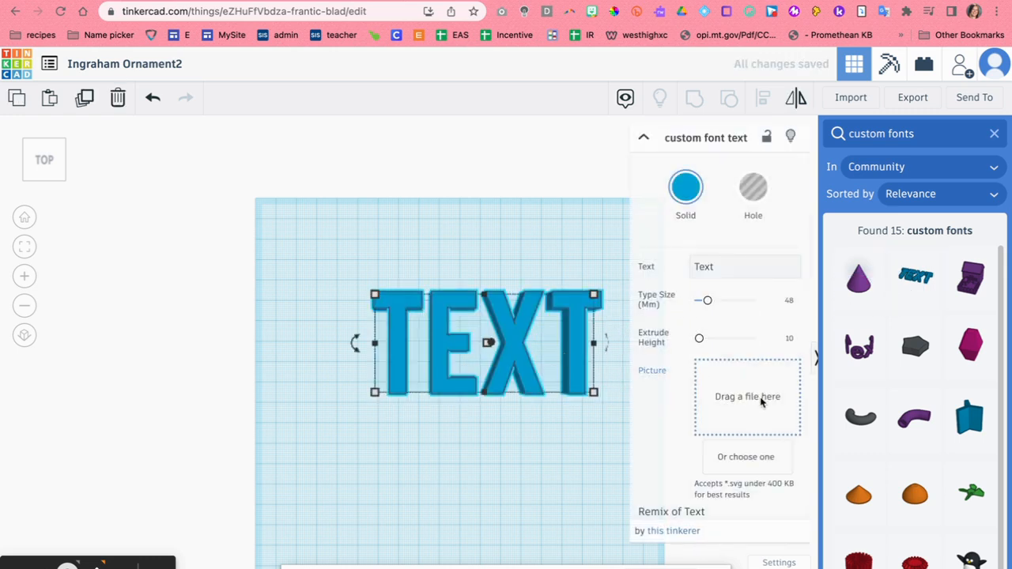
left_click(751, 456)
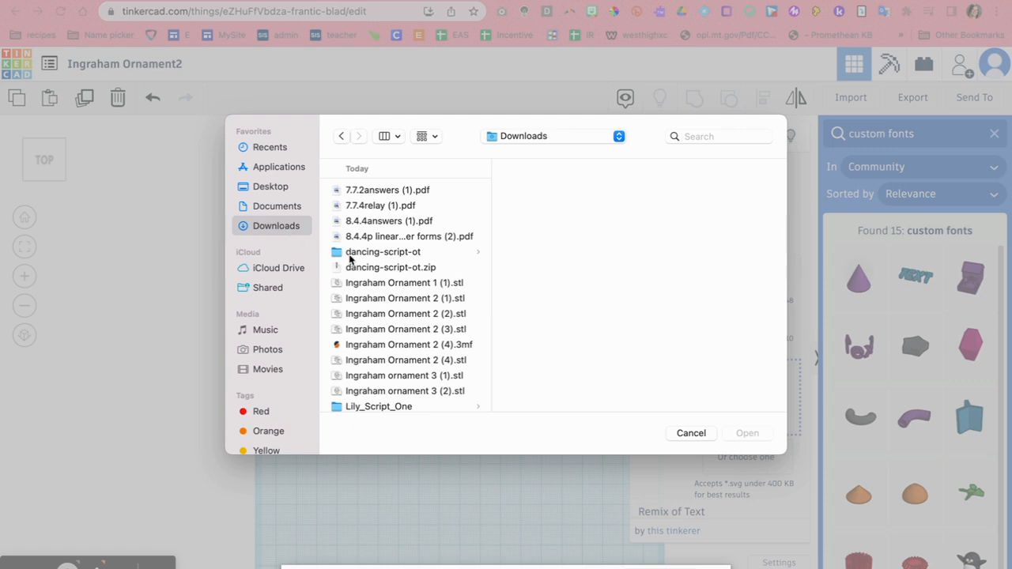
scroll(372, 277, "down", 5)
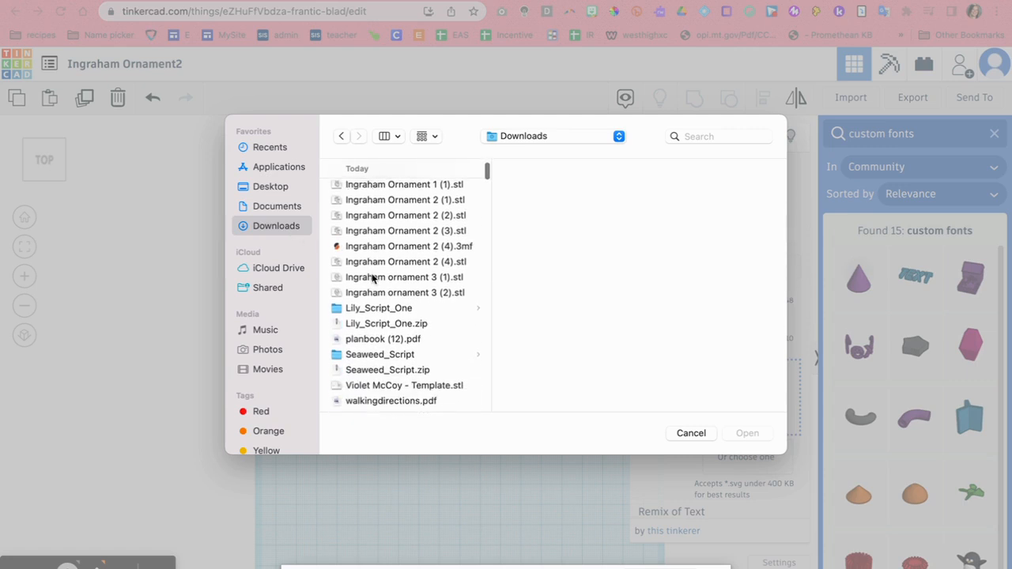
scroll(372, 277, "down", 2)
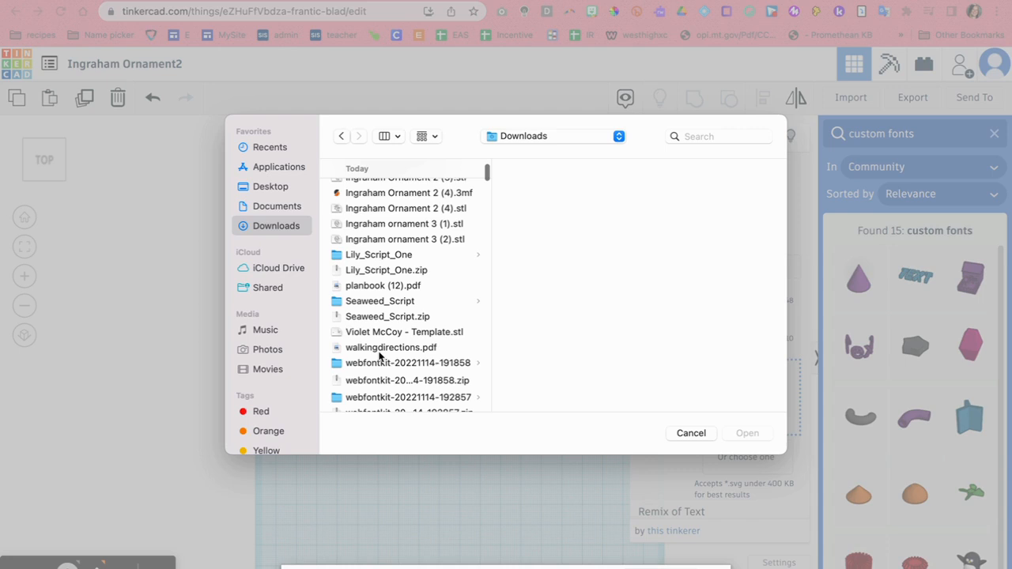
scroll(380, 360, "down", 1)
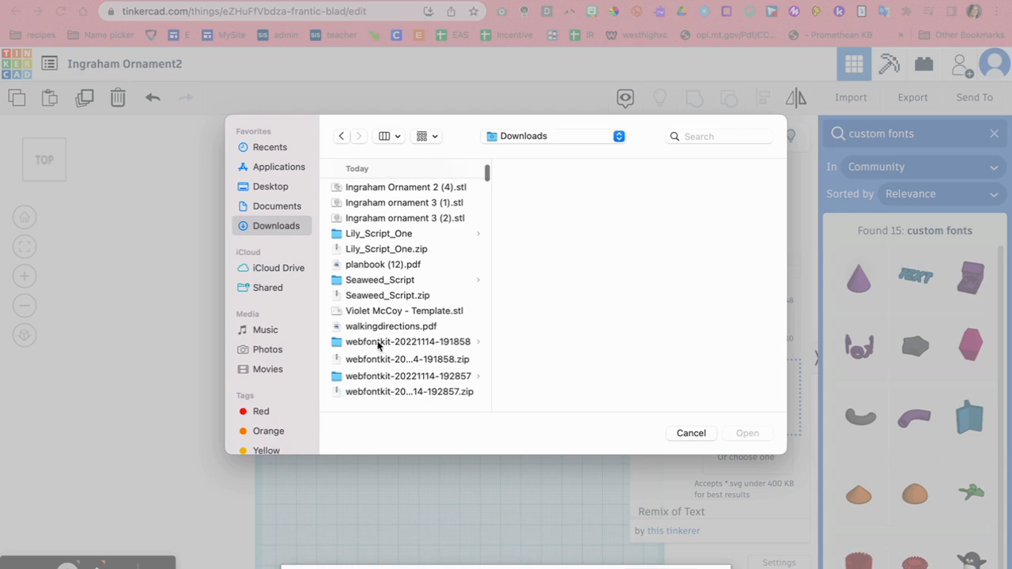
left_click(380, 345)
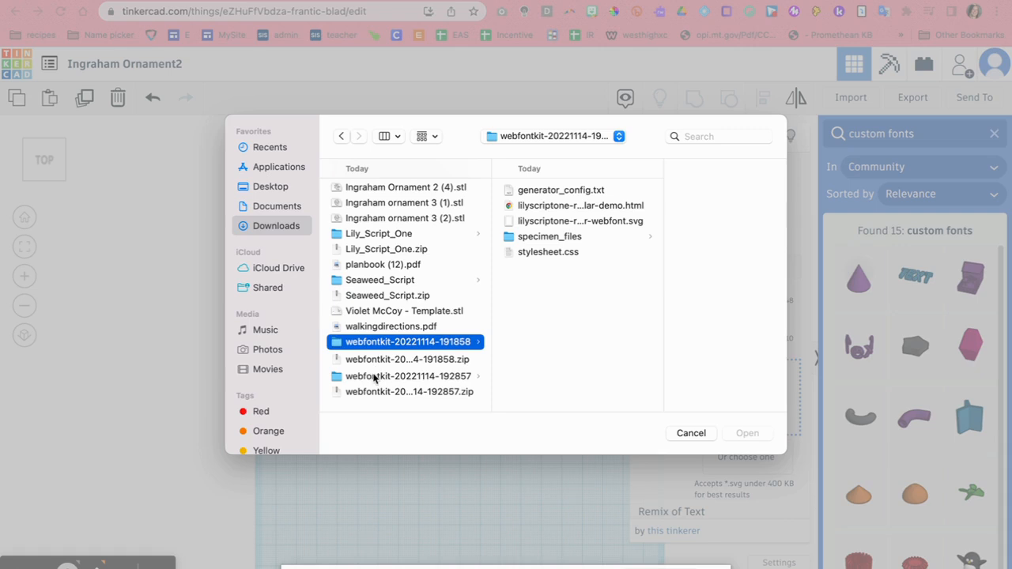
left_click(375, 377)
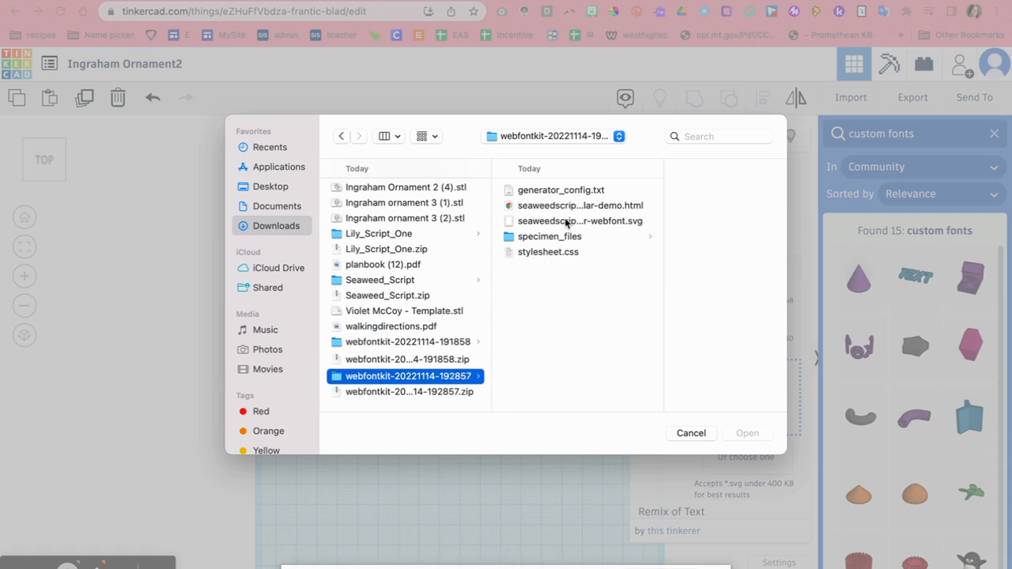
left_click(600, 222)
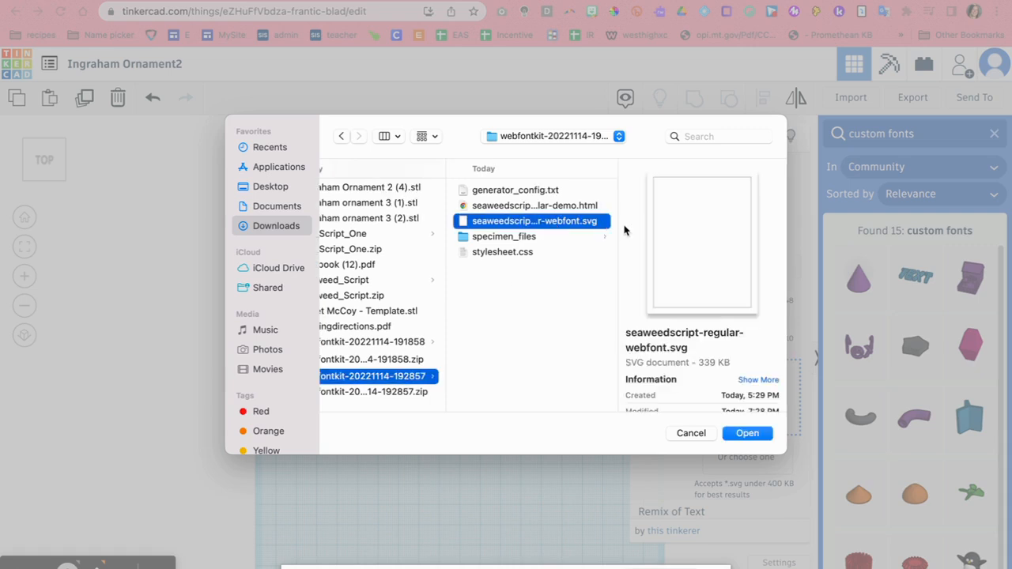
left_click(740, 434)
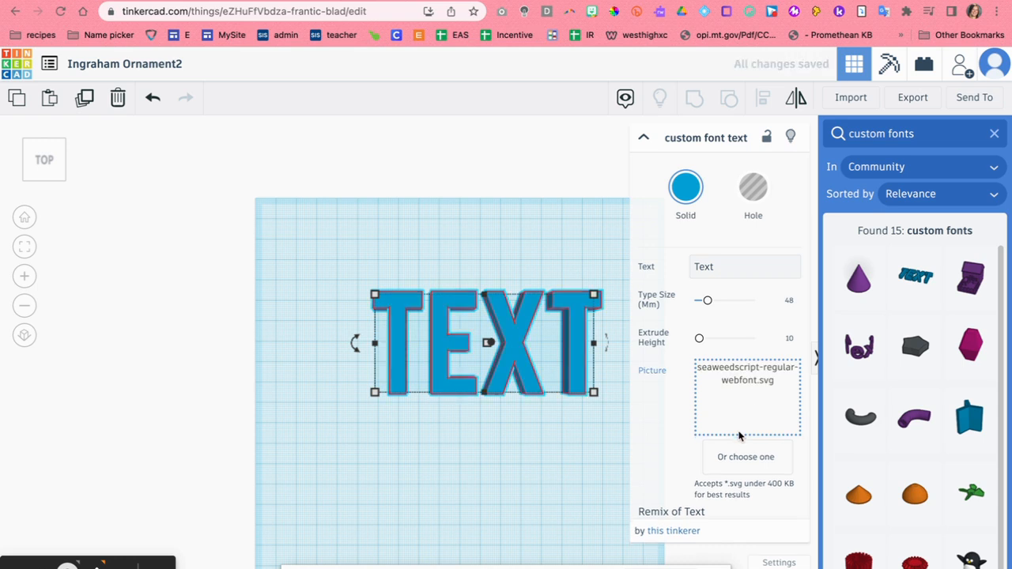
Step: Replace the shape's default text with the person's first name, starting with a capital letter
left_click(718, 275)
key("BackSpace")
key("BackSpace")
key("BackSpace")
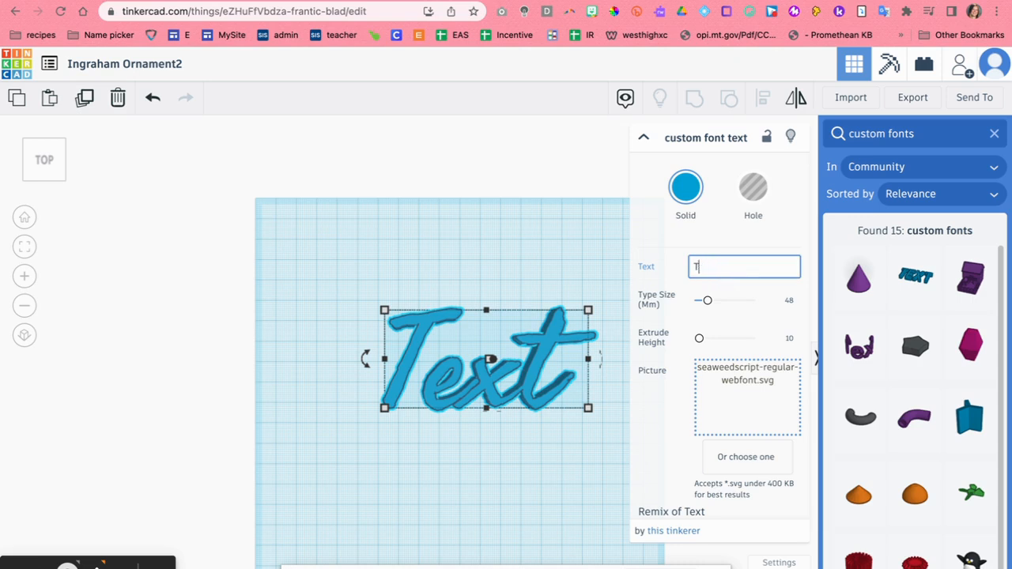
type("Cha")
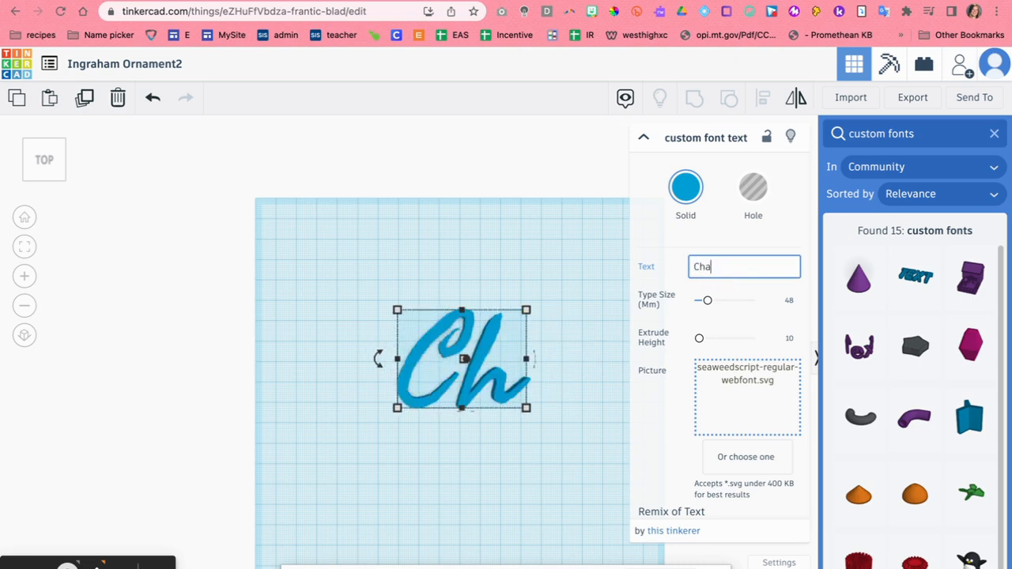
type("rley")
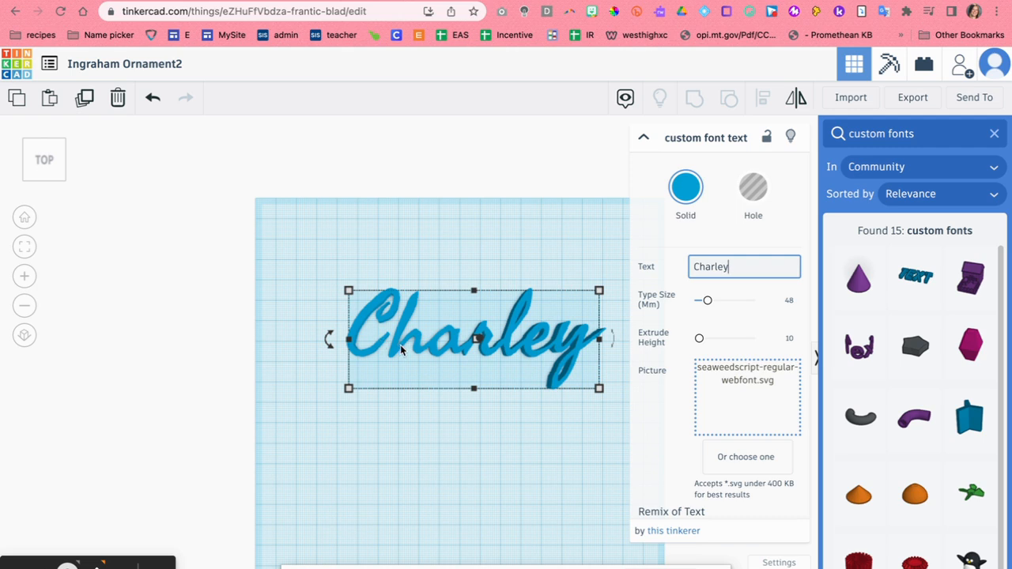
Step: Change the name's capital initial to a lowercase c and apply the edit to the text shape
left_click(700, 267)
key("BackSpace")
type("c")
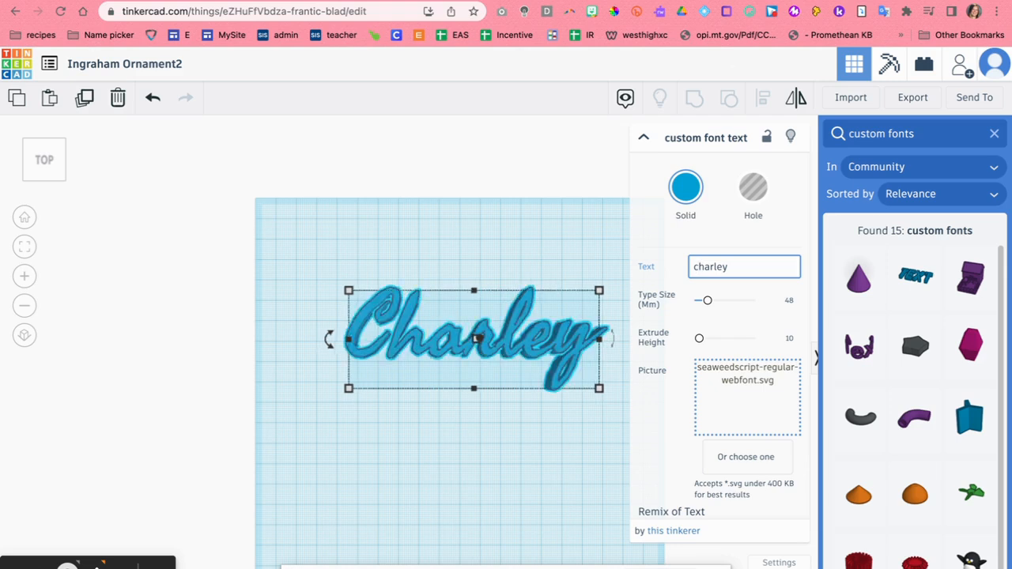
left_click(537, 463)
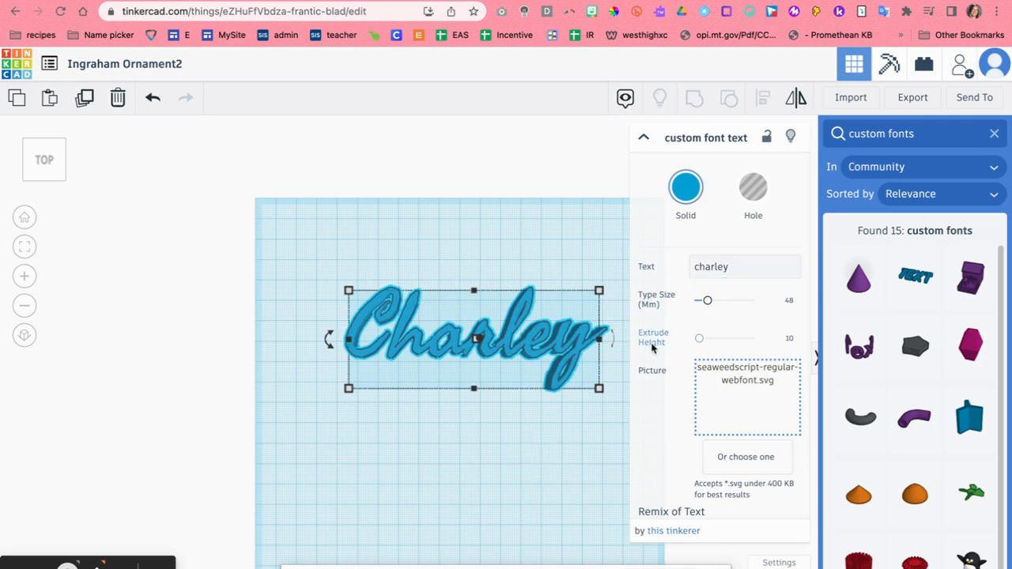
left_click(698, 266)
key("BackSpace")
type("c")
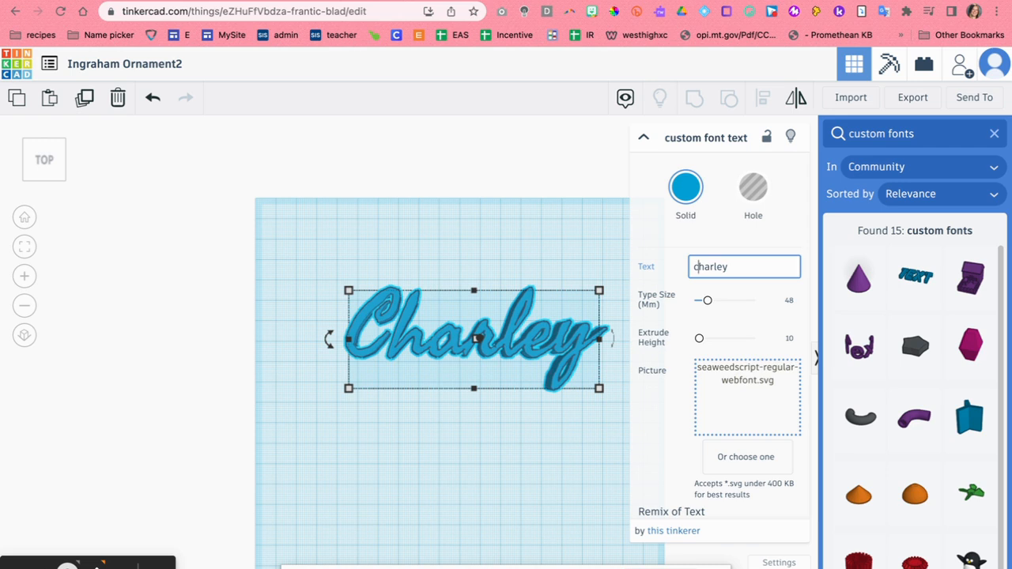
left_click(576, 431)
left_click(542, 341)
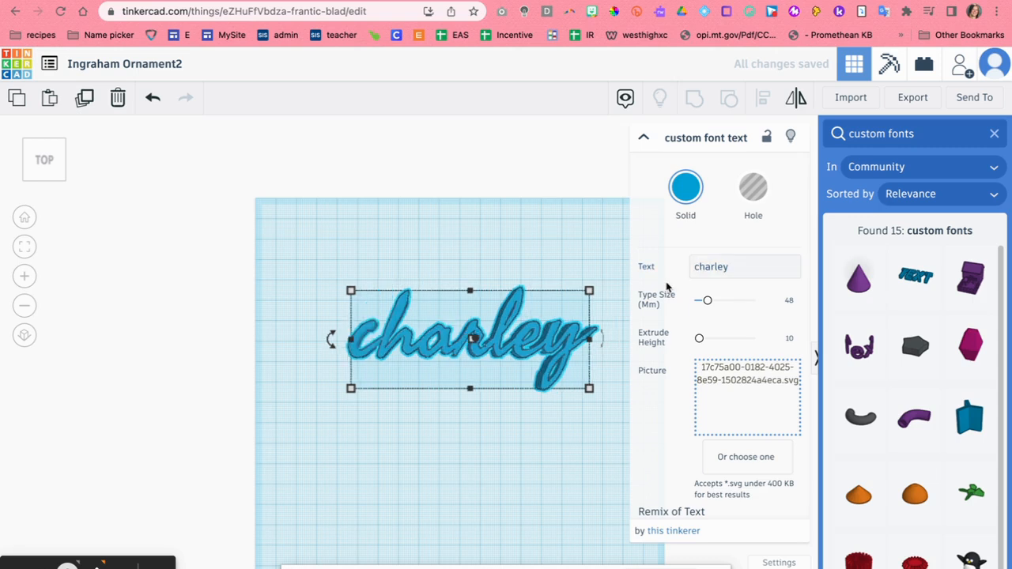
left_click(514, 485)
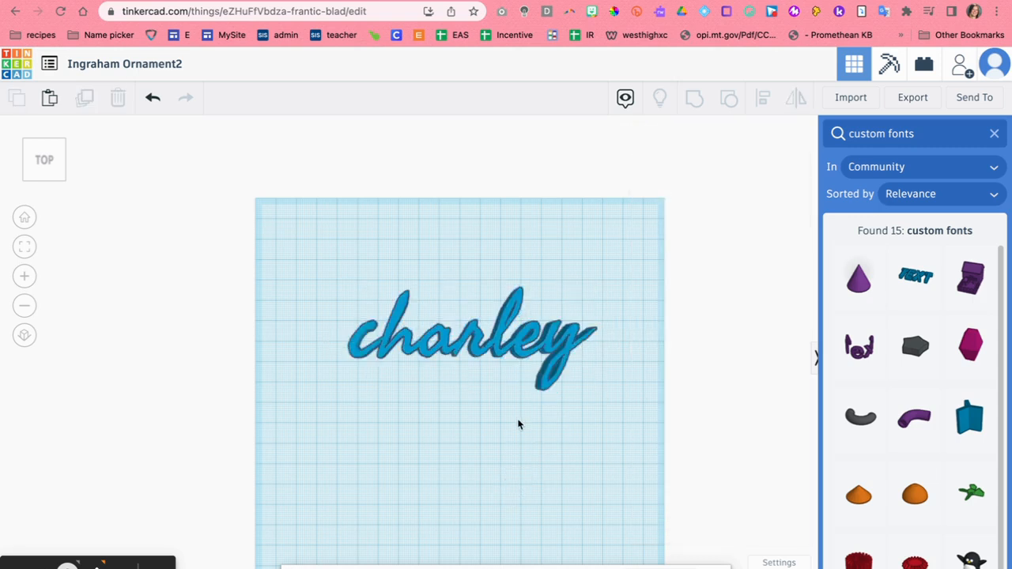
Step: Reduce the custom font text from the full name to the single lowercase letter c
left_click(464, 348)
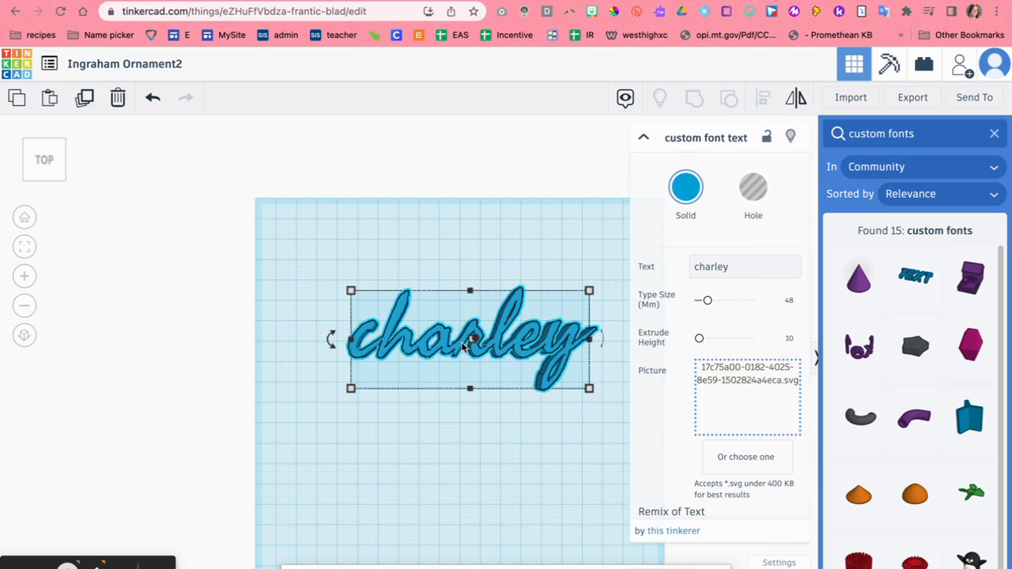
left_click_drag(756, 266, 684, 266)
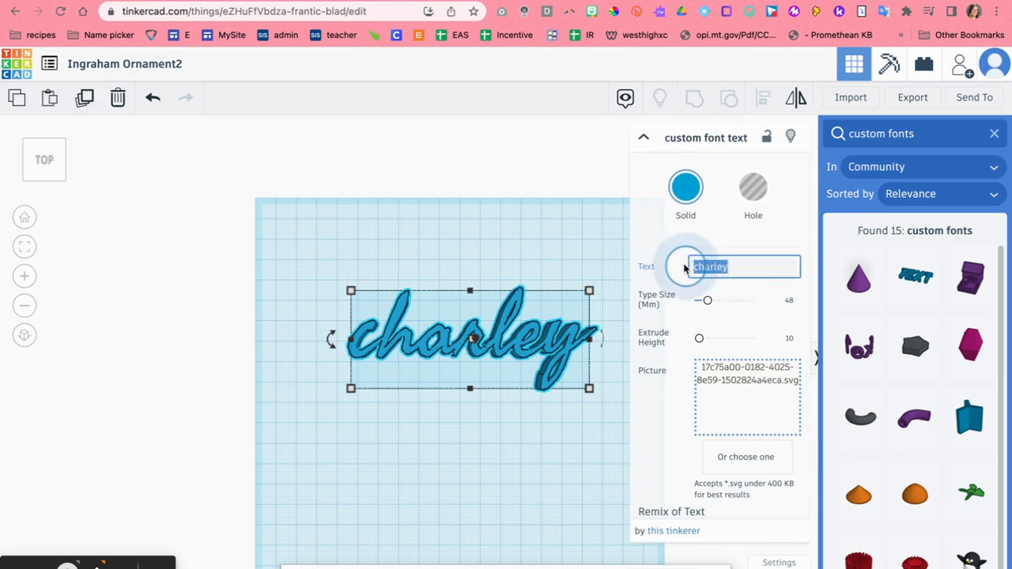
left_click(724, 267)
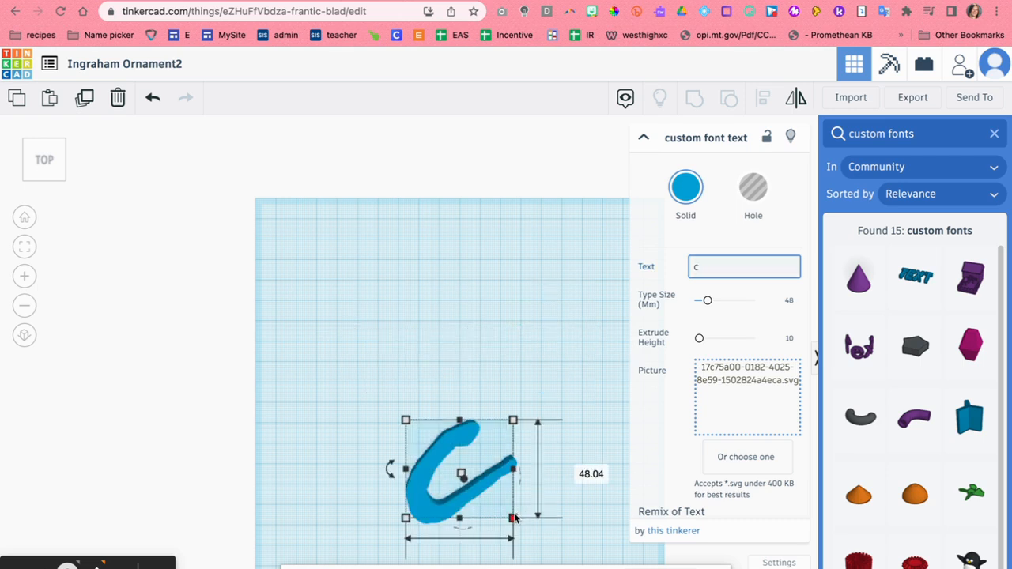
Step: Scale the letter c down proportionally to about 22 by 20 mm on the workplane
scroll(514, 509, "down", 3)
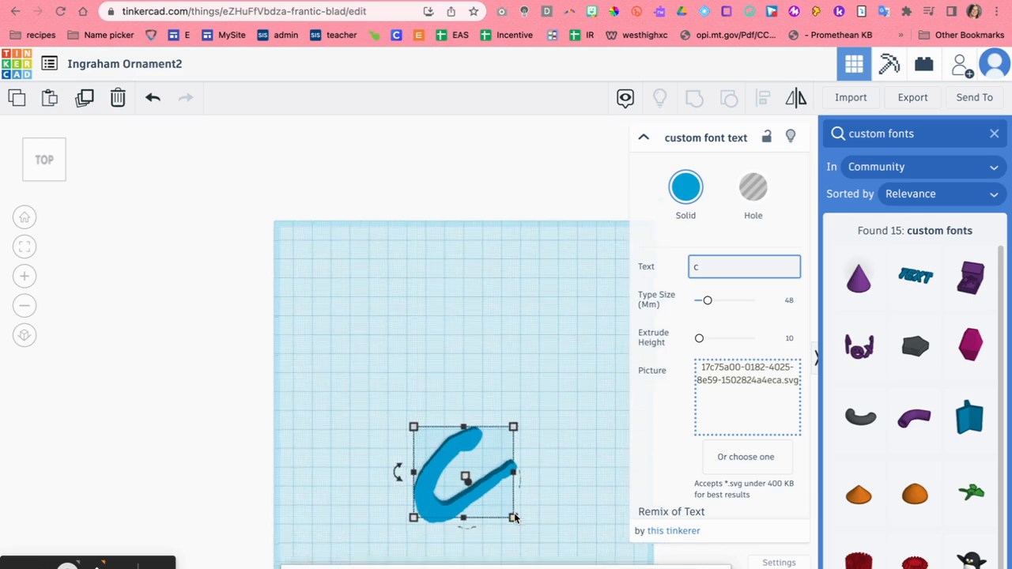
left_click_drag(523, 430, 522, 332)
right_click_drag(521, 376, 505, 405)
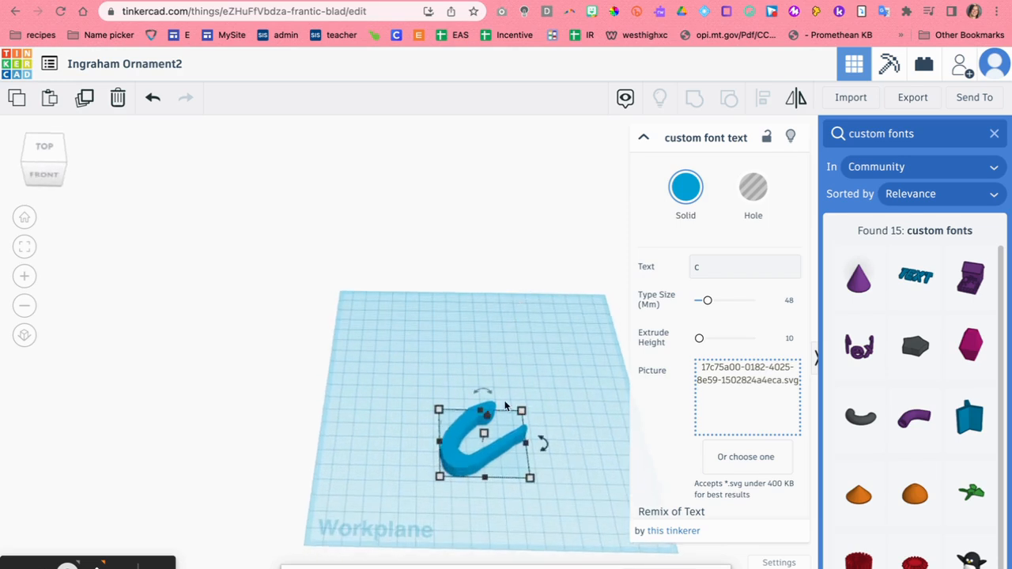
mouse_move(530, 480)
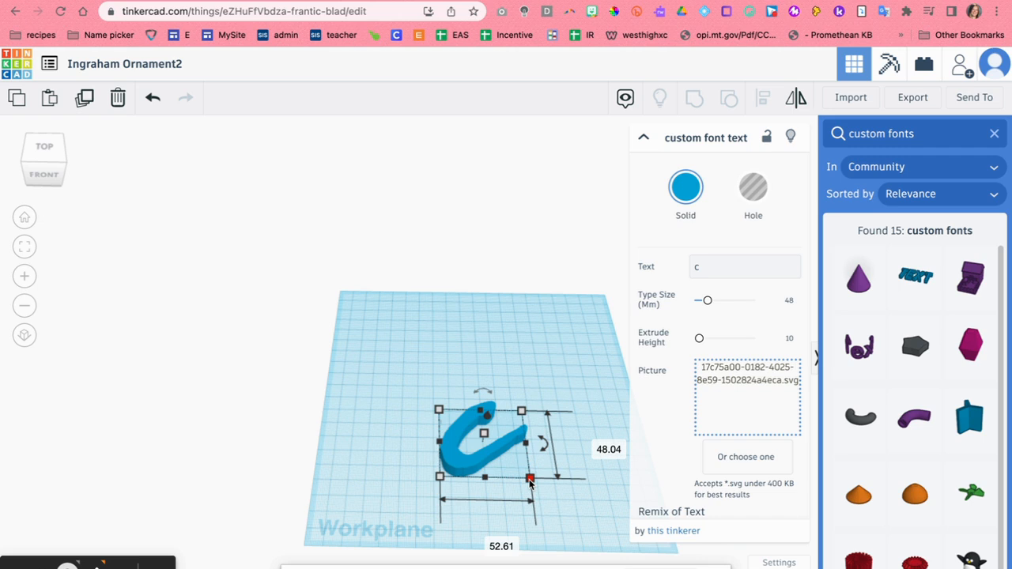
left_click_drag(530, 480, 449, 443, "shift")
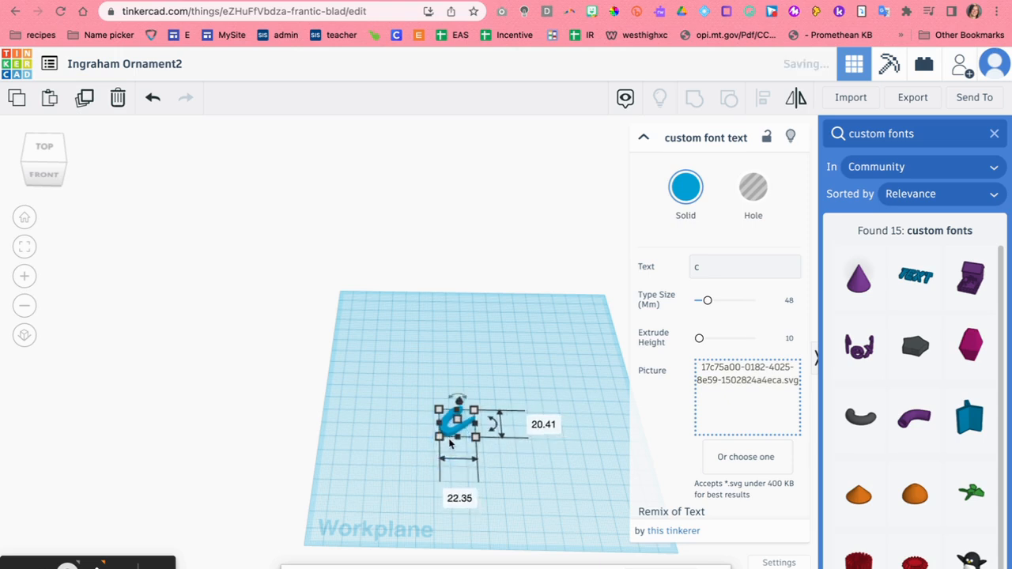
Step: Shrink the letter c further from its corners to a small fraction of its size and deselect it
scroll(449, 444, "up", 2)
scroll(449, 444, "up", 2)
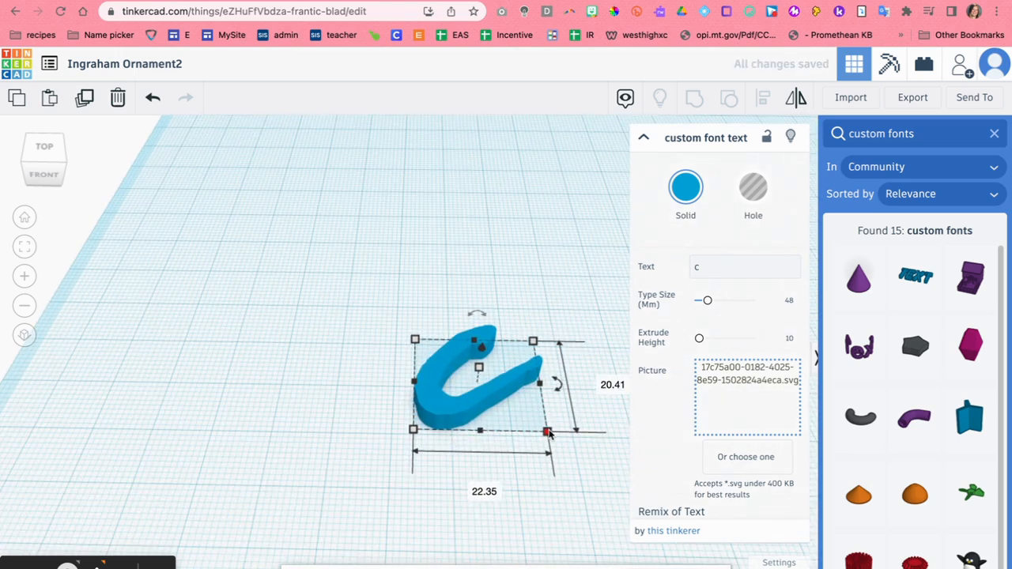
left_click_drag(548, 433, 485, 435)
mouse_move(413, 430)
left_mouse_down()
mouse_move(432, 434)
mouse_move(420, 428)
left_mouse_up()
left_click(419, 426)
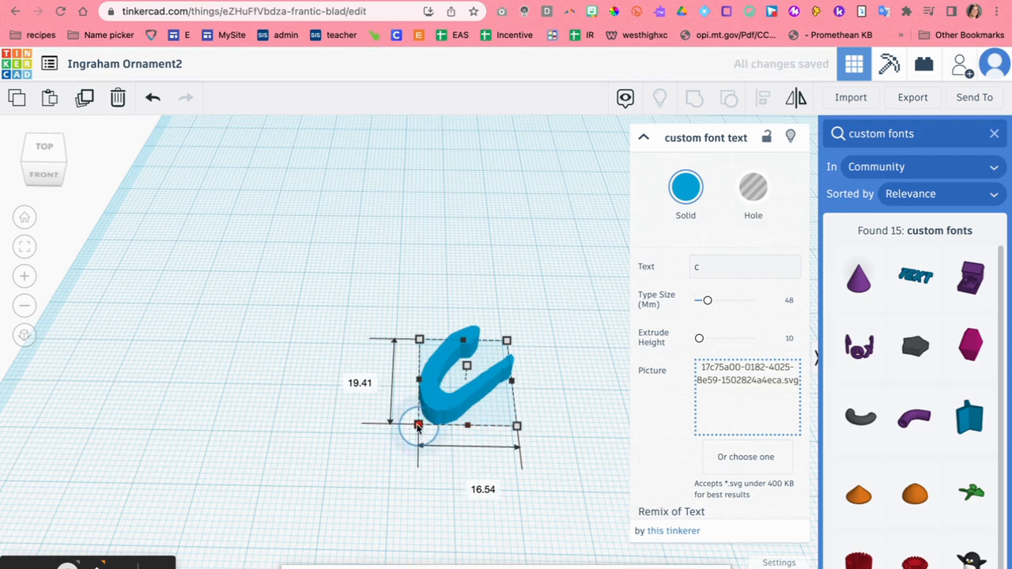
left_click_drag(515, 426, 448, 366)
left_click(508, 408)
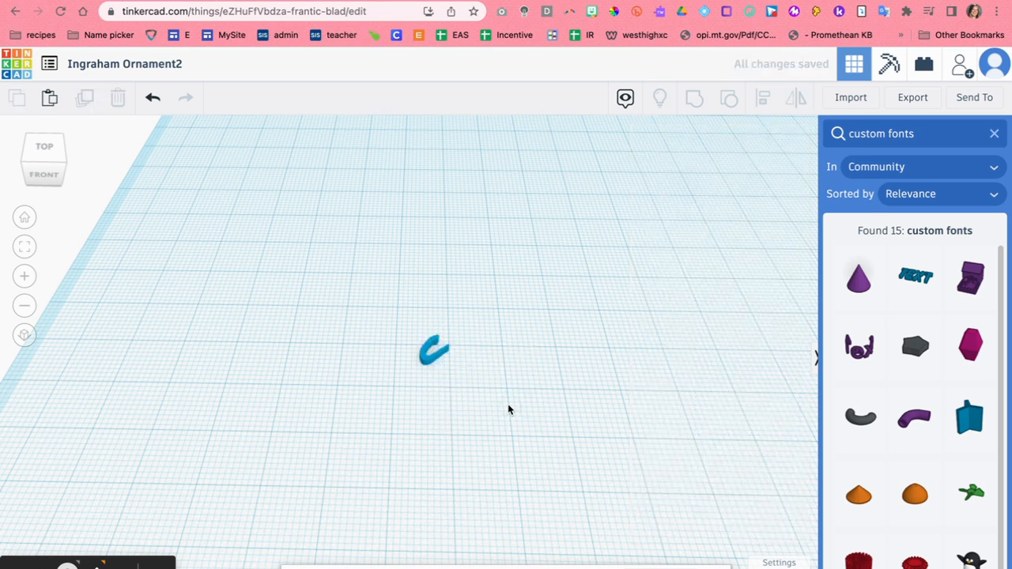
Step: Duplicate the lowercase letter c and move the copy sideways along the workplane until it stands clear of the original
left_click(432, 358)
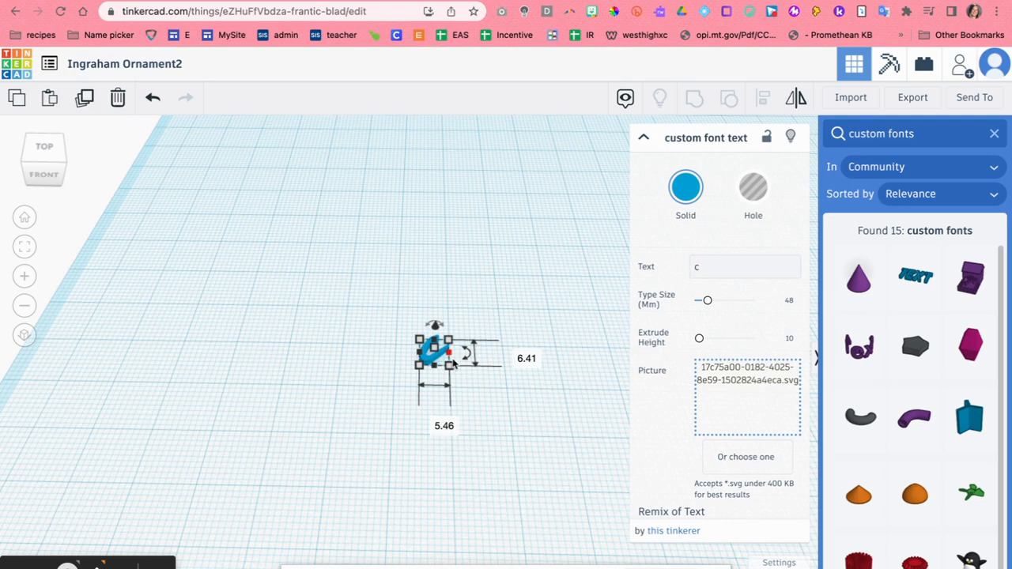
left_click(516, 377)
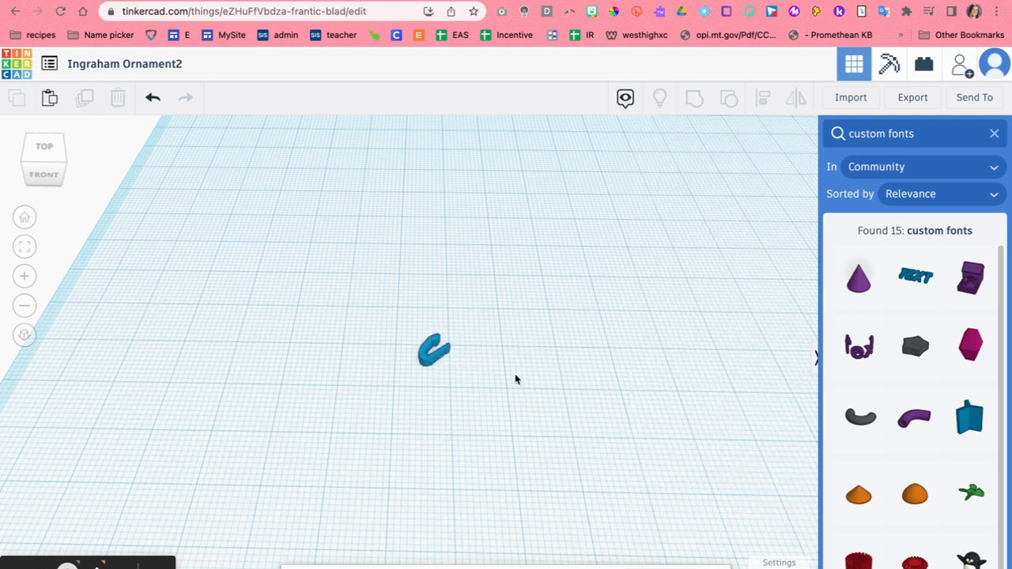
left_click(439, 359)
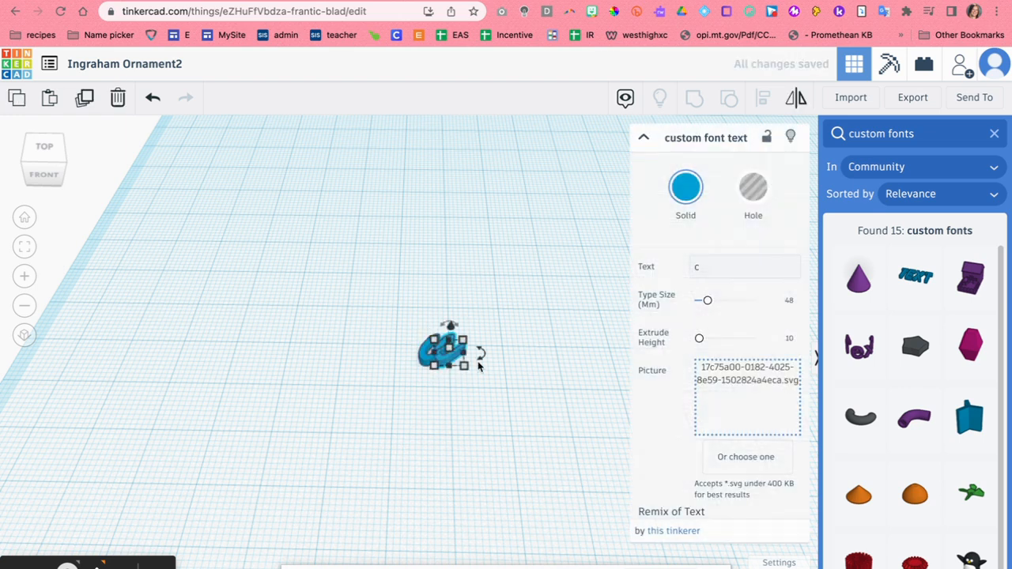
key("Right")
key("Right")
key("Right")
key("Right")
key("Right")
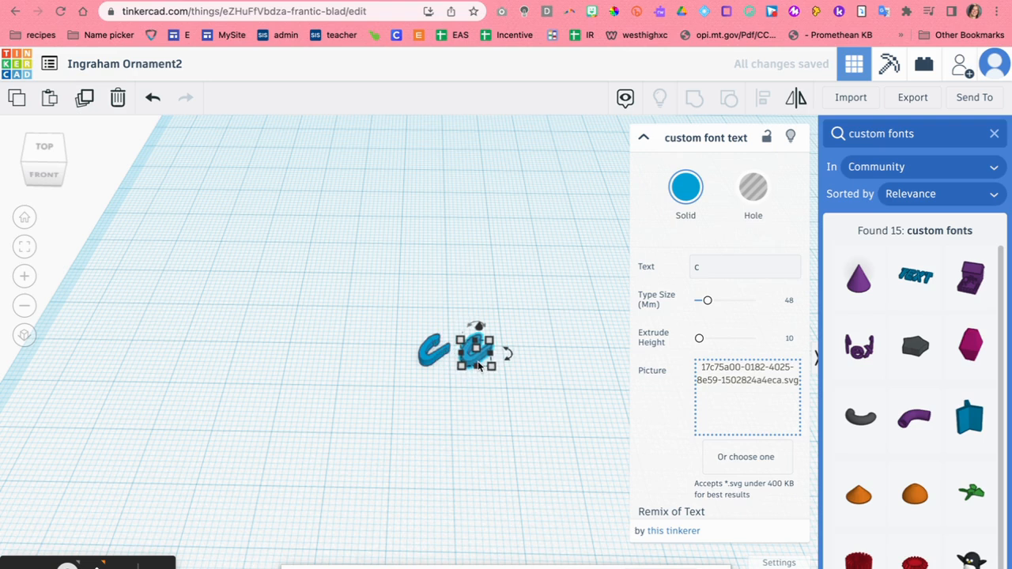
Step: Replace the copy's text with the remaining lowercase letters of the name and enlarge it to about 18 by 11 mm
left_click(717, 267)
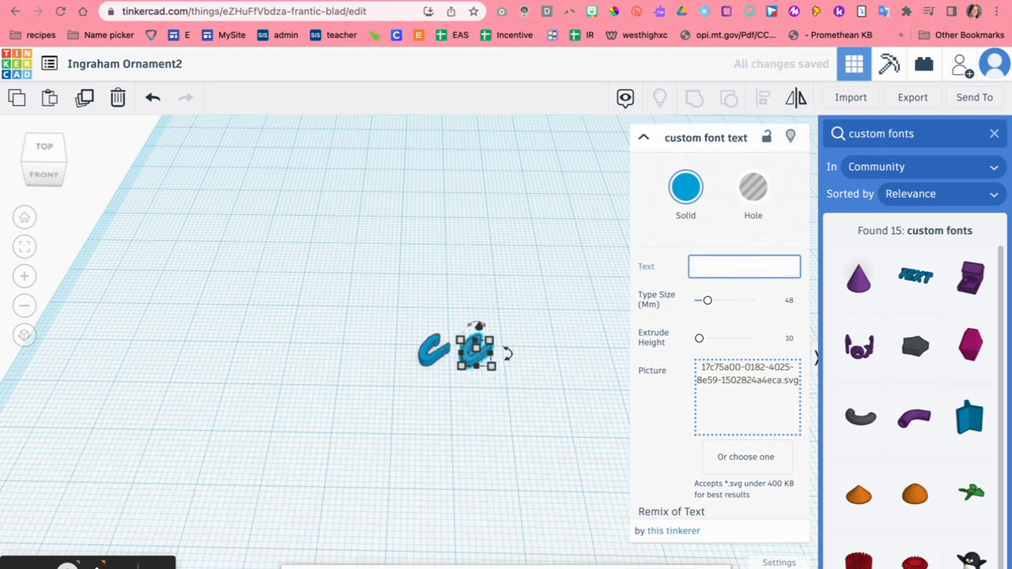
type("h")
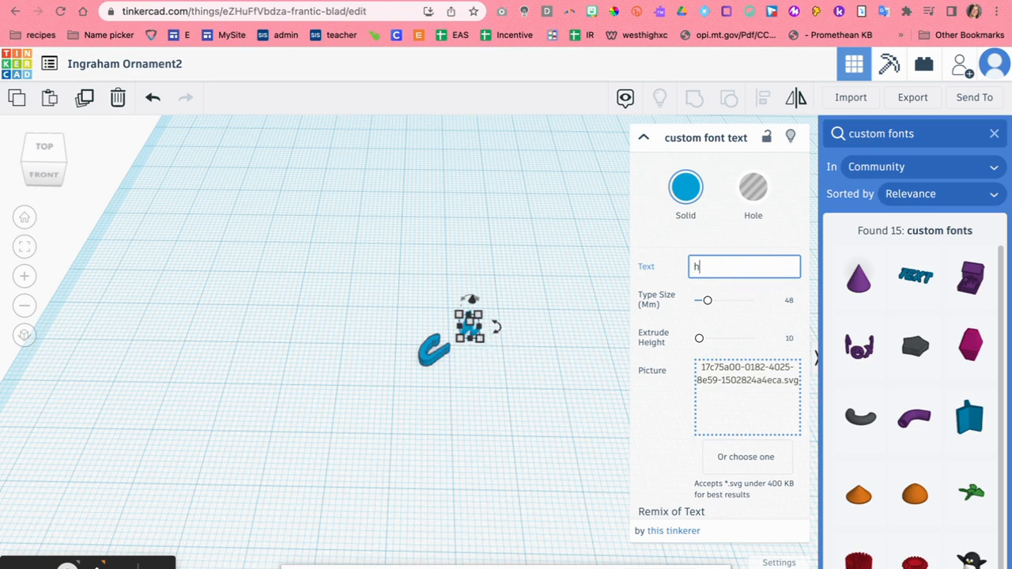
type("arley")
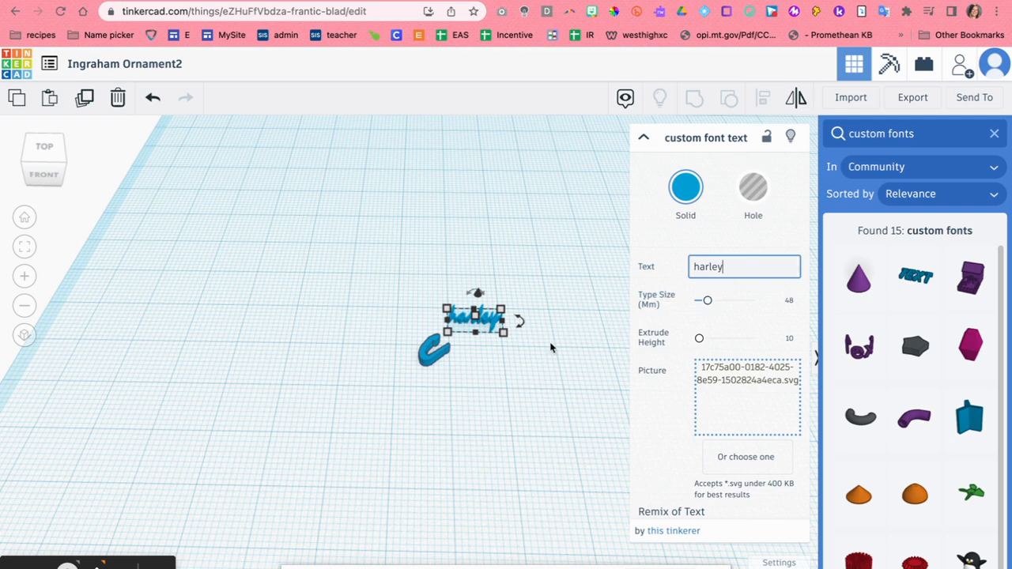
left_click(519, 336)
left_click_drag(479, 318, 557, 387)
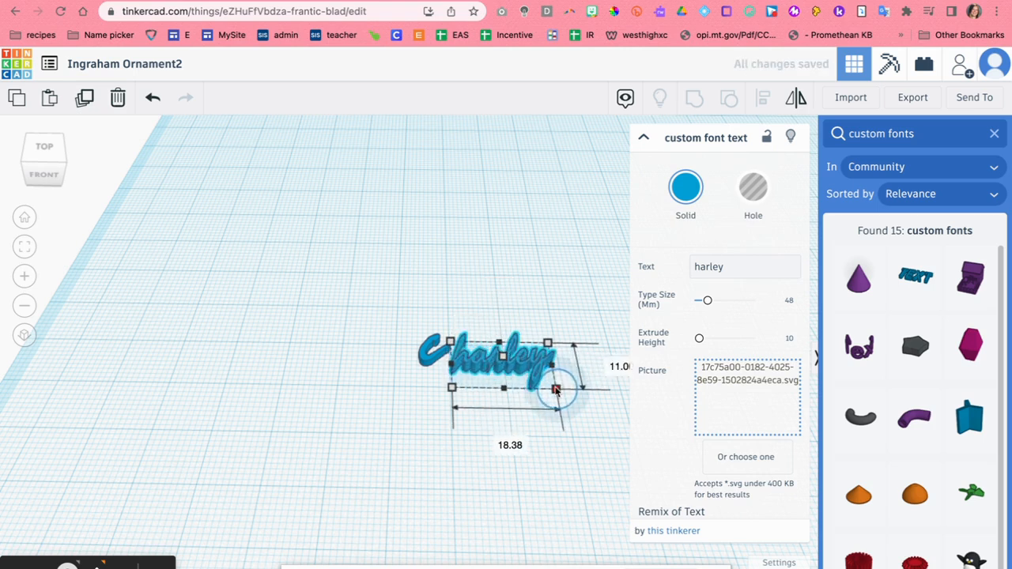
left_click(45, 150)
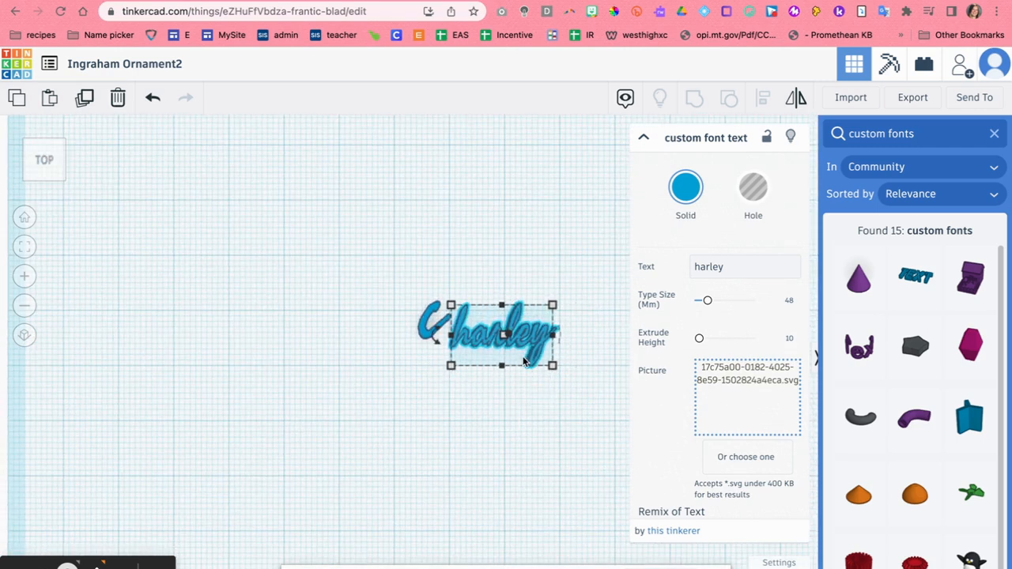
left_click(525, 356)
left_click(503, 413)
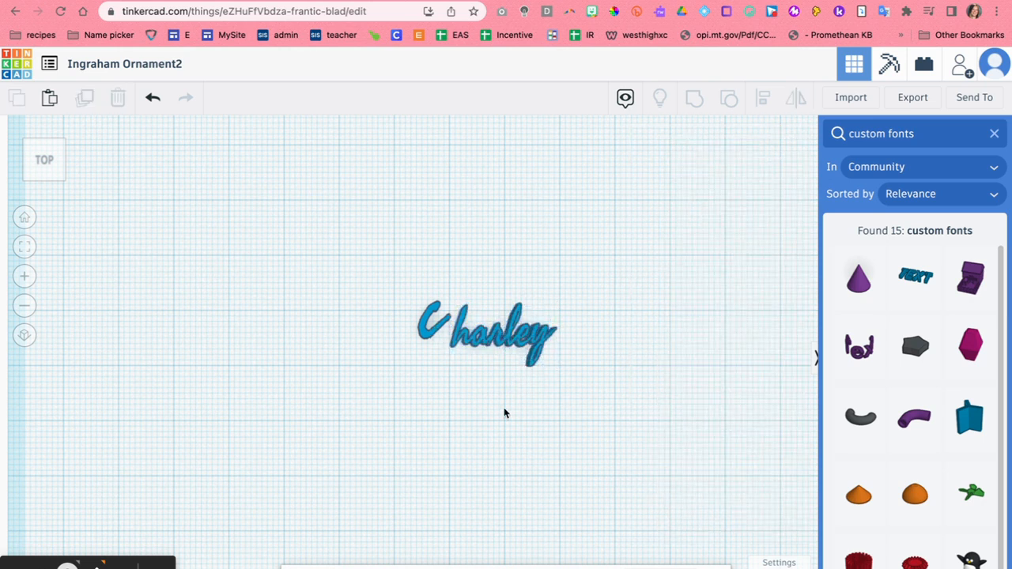
left_click(509, 337)
mouse_move(509, 340)
left_mouse_down()
mouse_move(504, 334)
mouse_move(512, 338)
left_mouse_up()
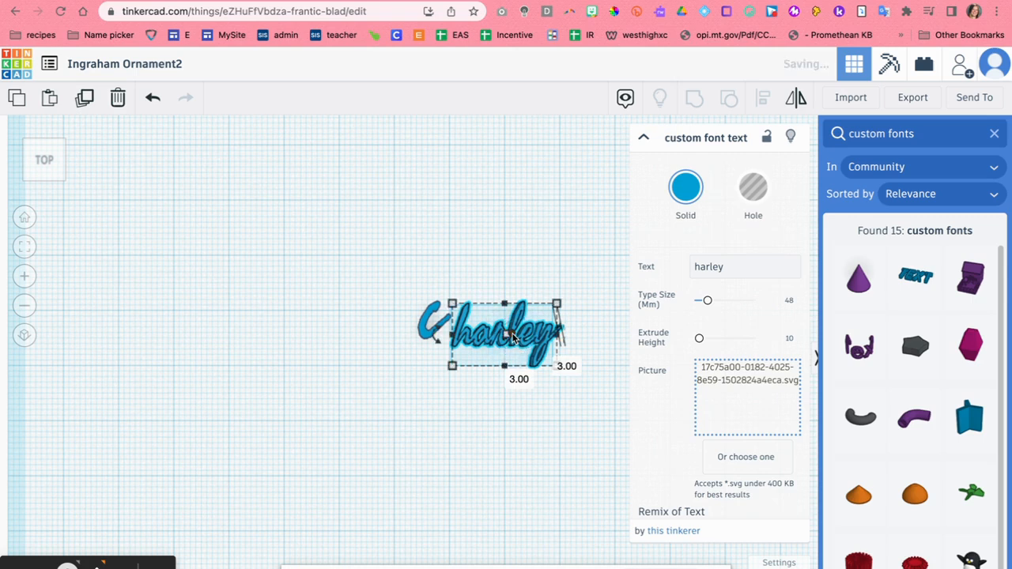
left_click(154, 98)
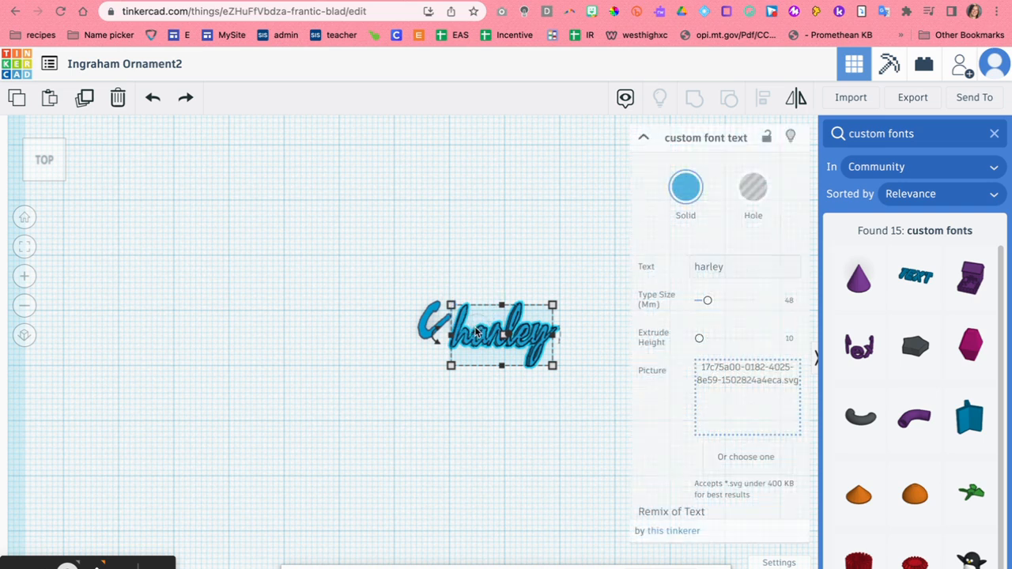
Step: Move the remaining letters against the letter c so the name reads as one connected word, and deselect them
left_click(492, 228)
mouse_move(476, 341)
left_mouse_down()
mouse_move(476, 324)
mouse_move(467, 333)
left_mouse_up()
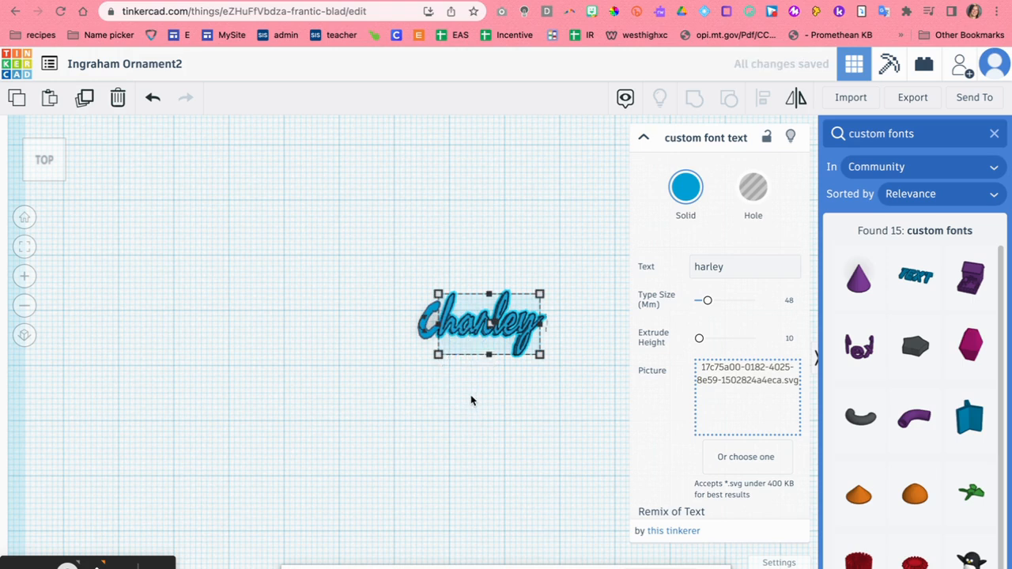
left_click(485, 224)
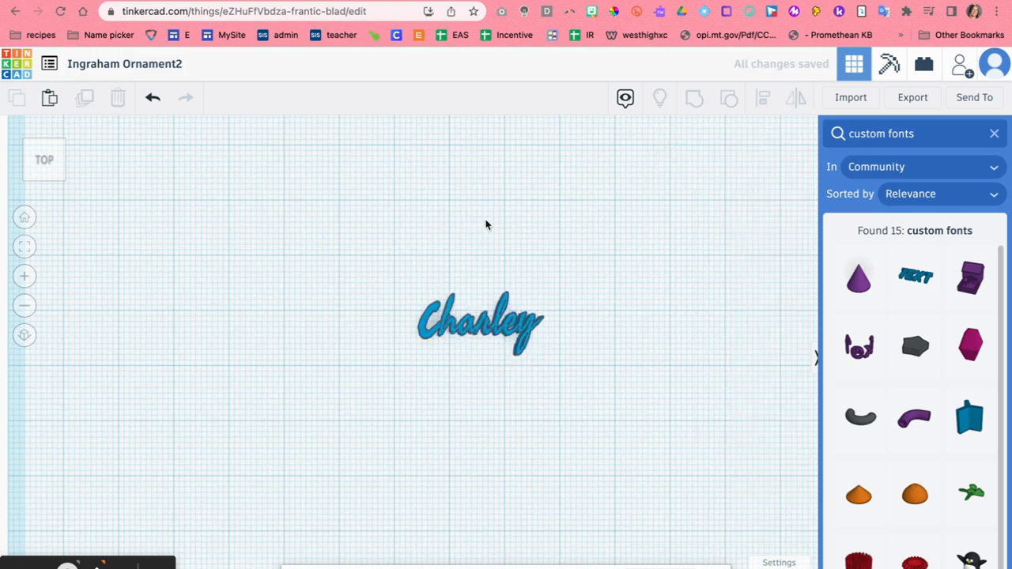
Step: Set the height of the remaining letters to 5 mm from the front view
left_click(57, 172)
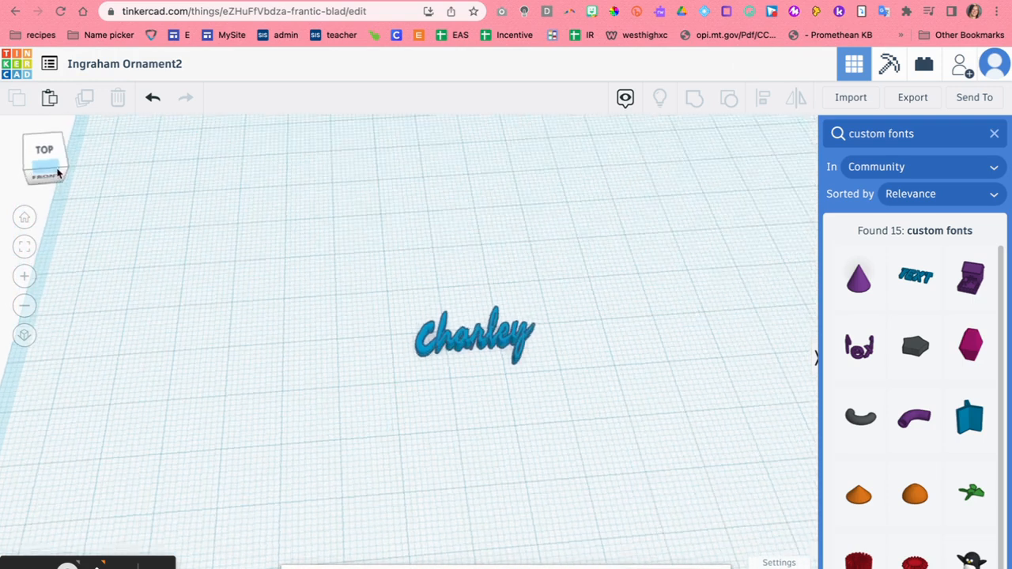
left_click(57, 165)
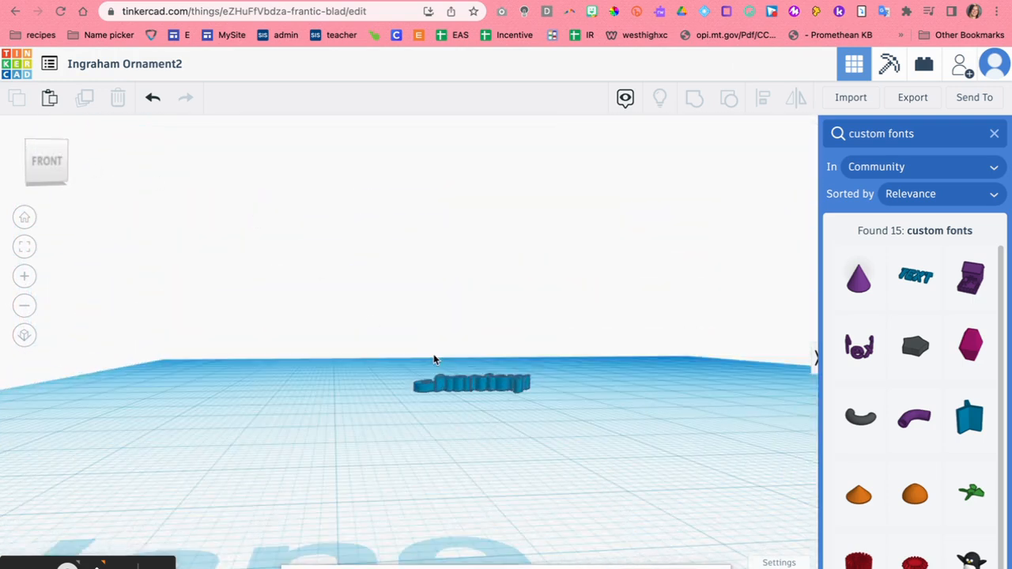
left_click(455, 380)
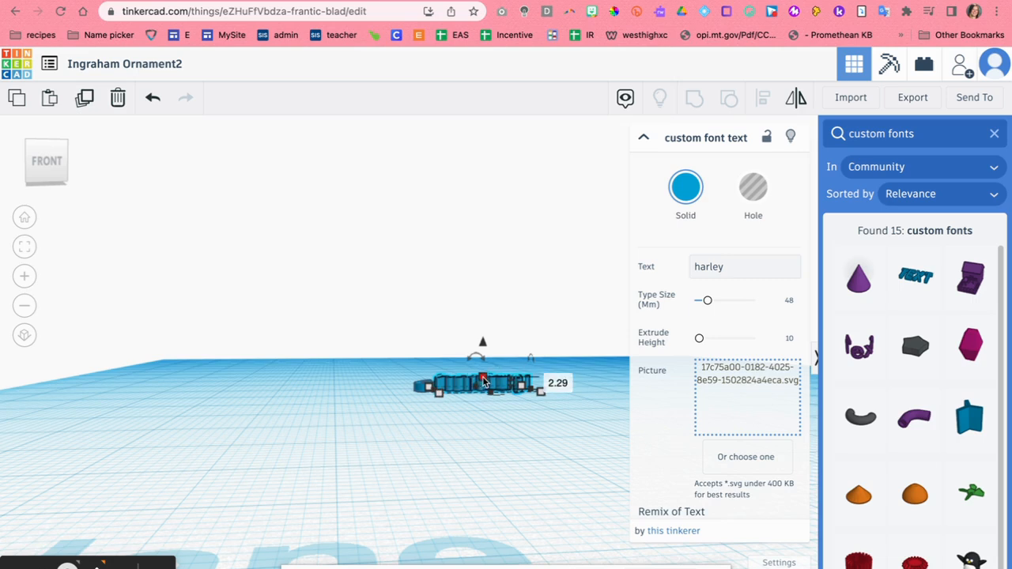
left_click(558, 383)
type("5")
key("Return")
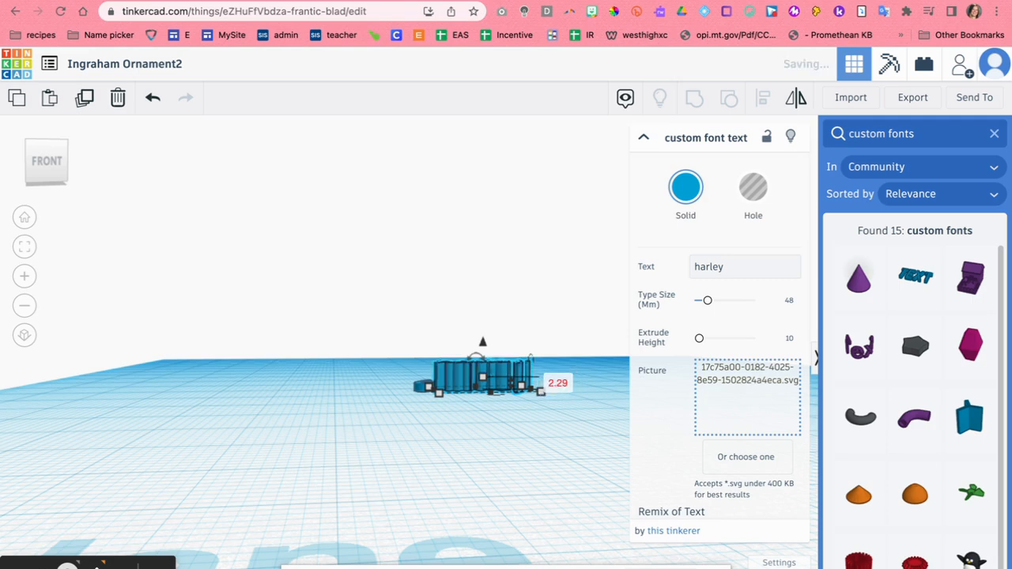
Step: Set the height of the letter c to 5 mm
left_click(419, 387)
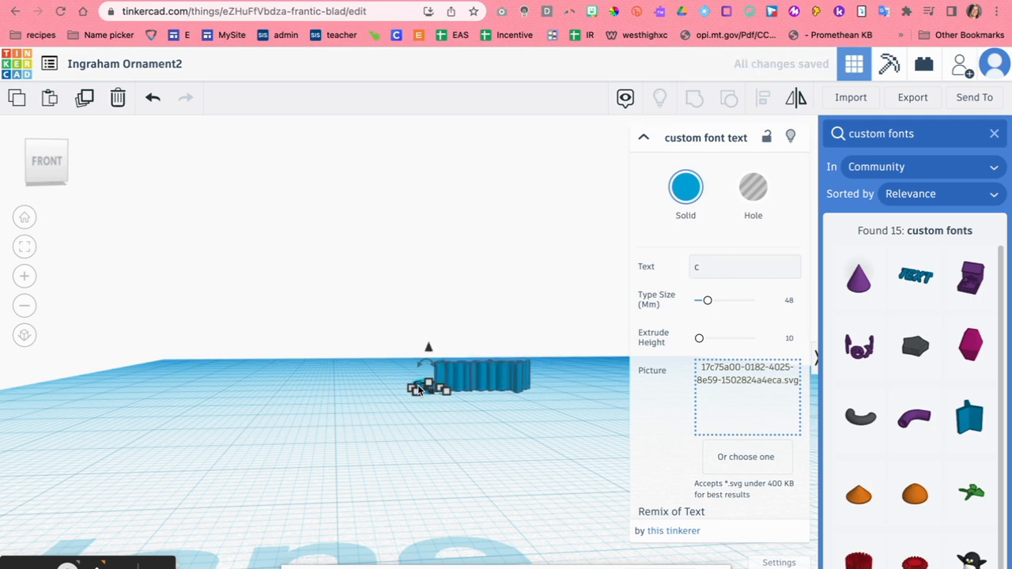
mouse_move(430, 385)
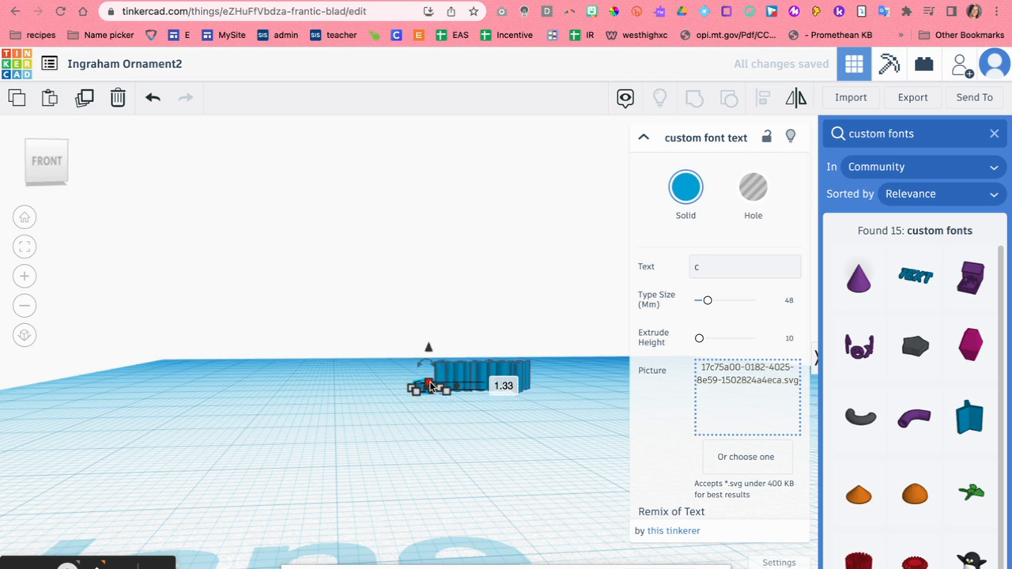
left_click(503, 386)
type("5")
key("Return")
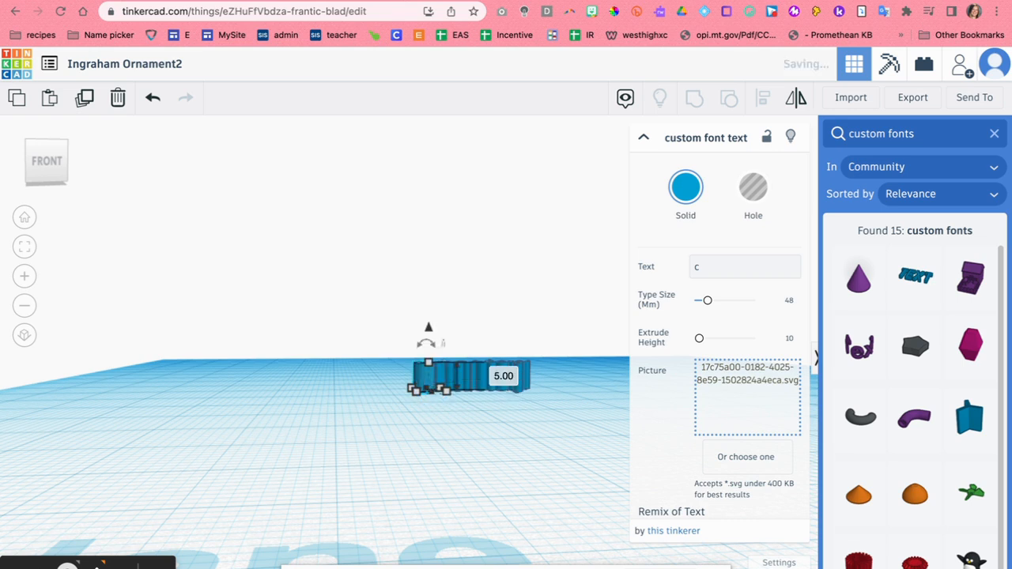
Step: Group the letter c with the remaining letters and move the grouped name about 37 mm sideways and 11 mm back
left_click(47, 161)
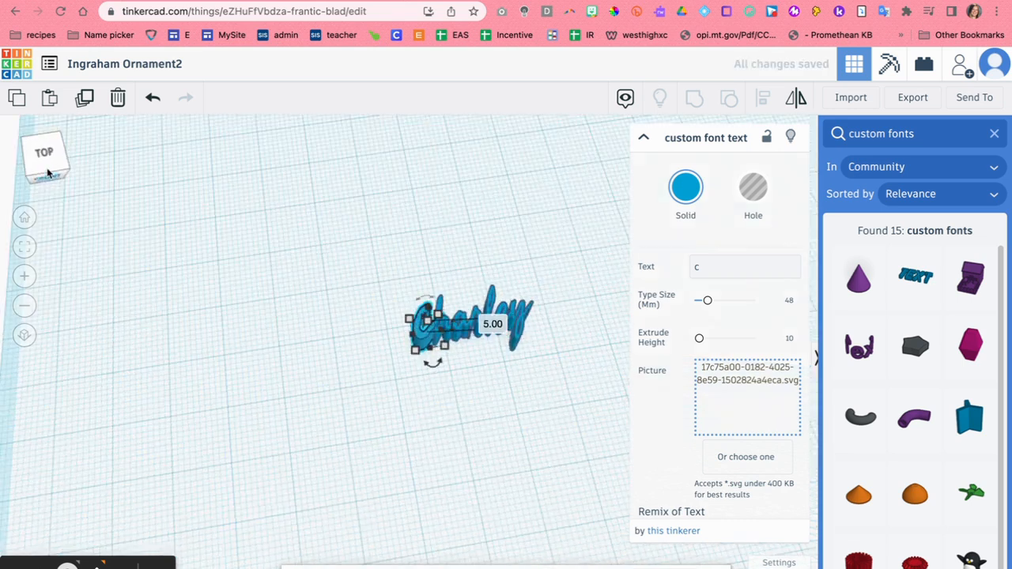
left_click(45, 182)
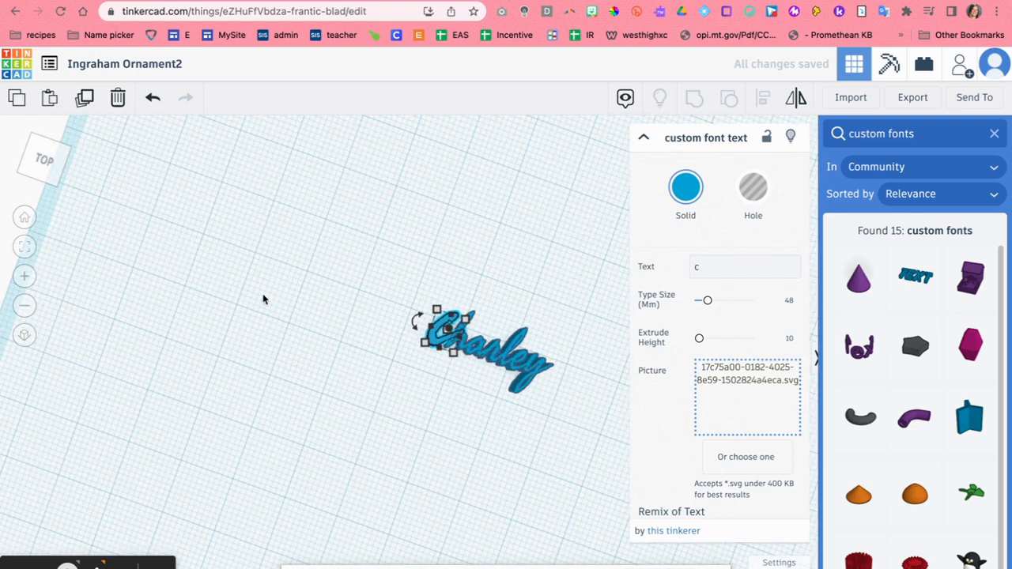
left_click(283, 303)
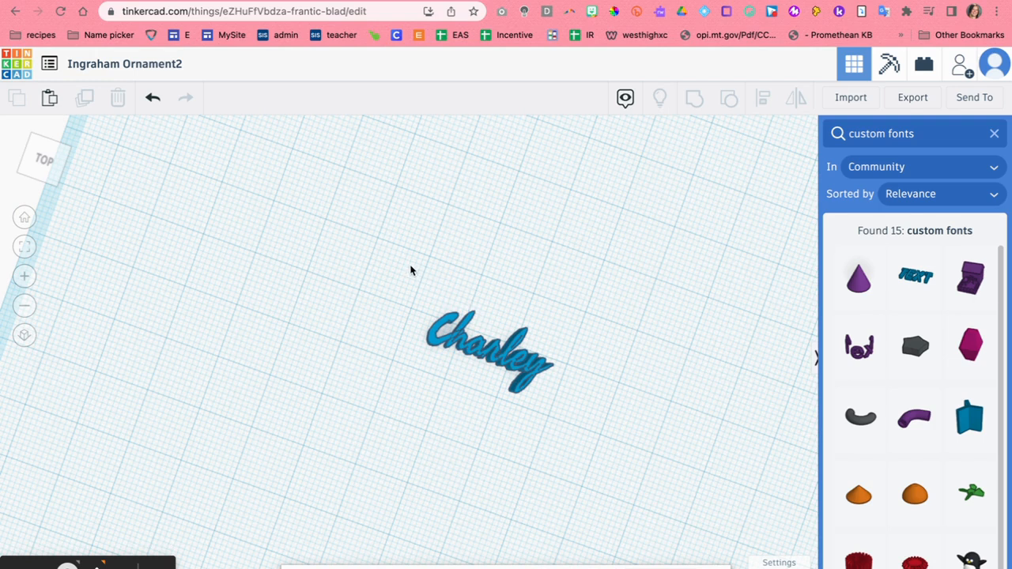
left_click_drag(410, 270, 599, 432)
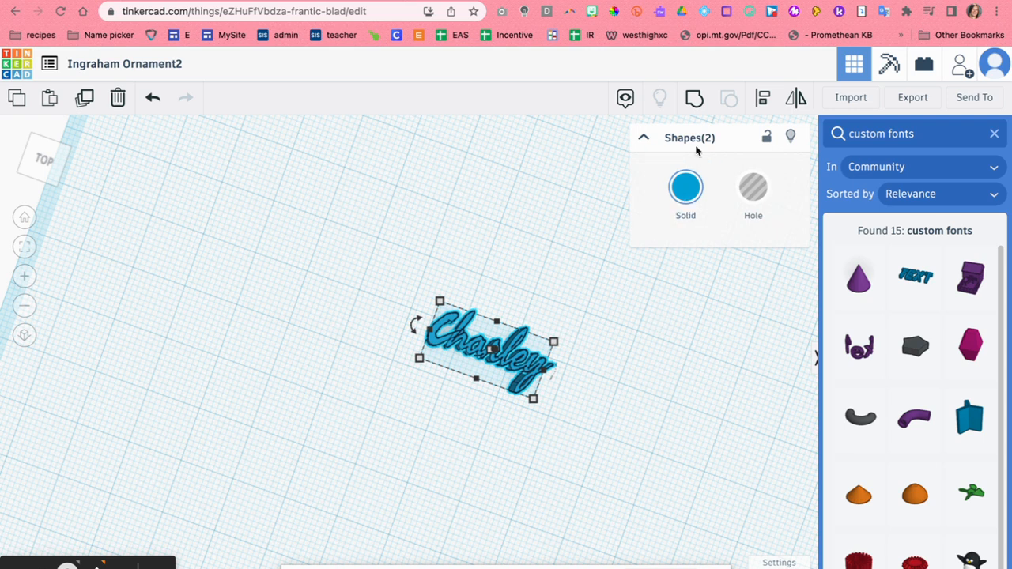
left_click(697, 98)
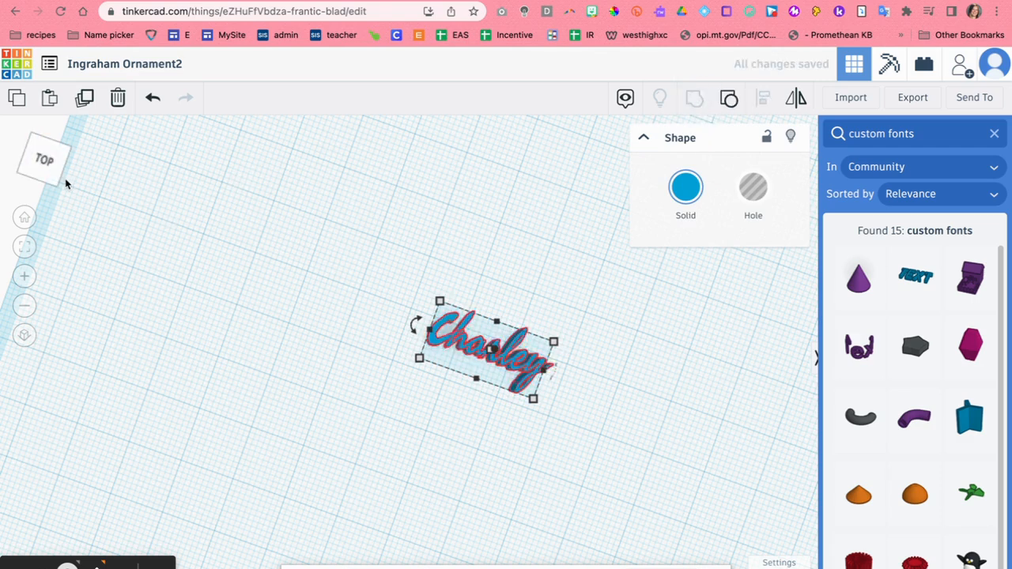
left_click(46, 162)
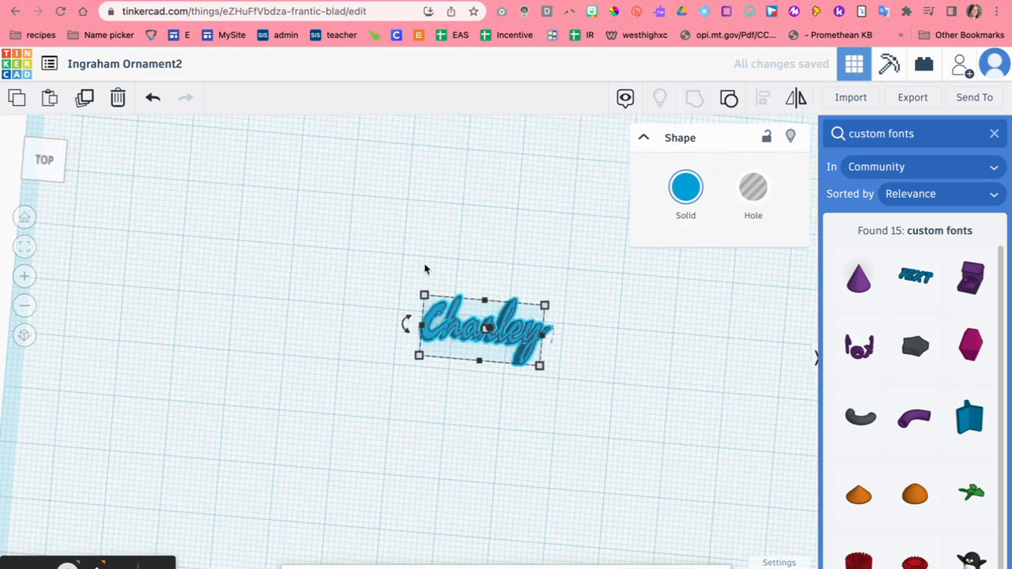
left_click_drag(441, 320, 239, 250)
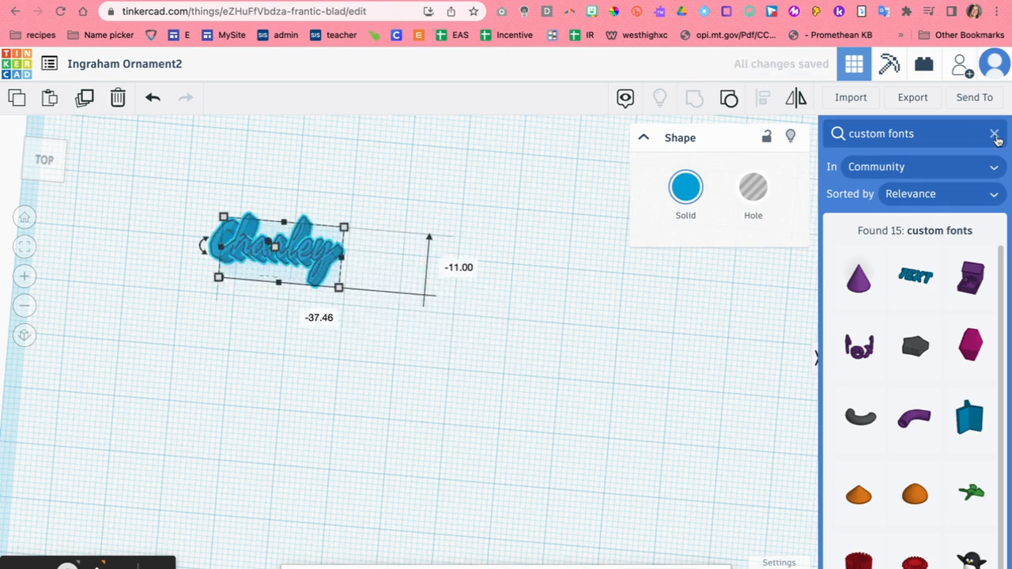
Step: Leave the community search, place a Polygon from Basic Shapes beside the name, and set its sides to 7
left_click(993, 134)
left_click(877, 185)
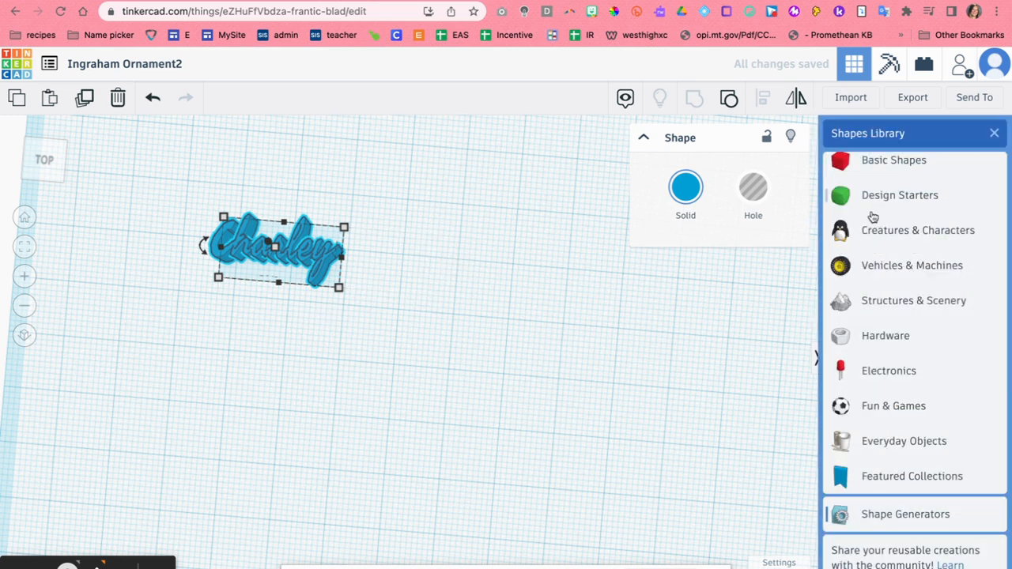
left_click(875, 172)
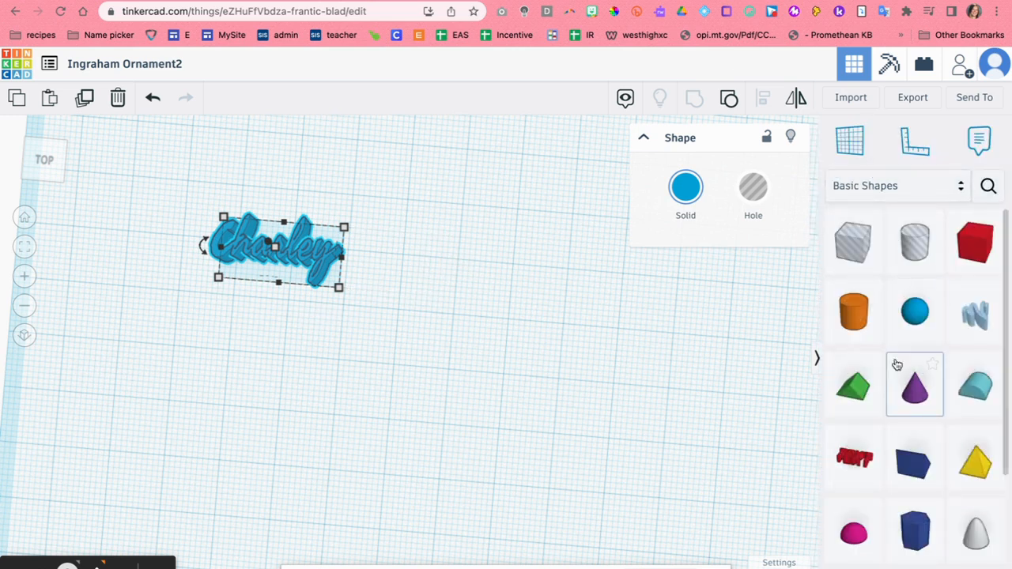
scroll(897, 362, "down", 3)
left_click_drag(913, 390, 493, 350)
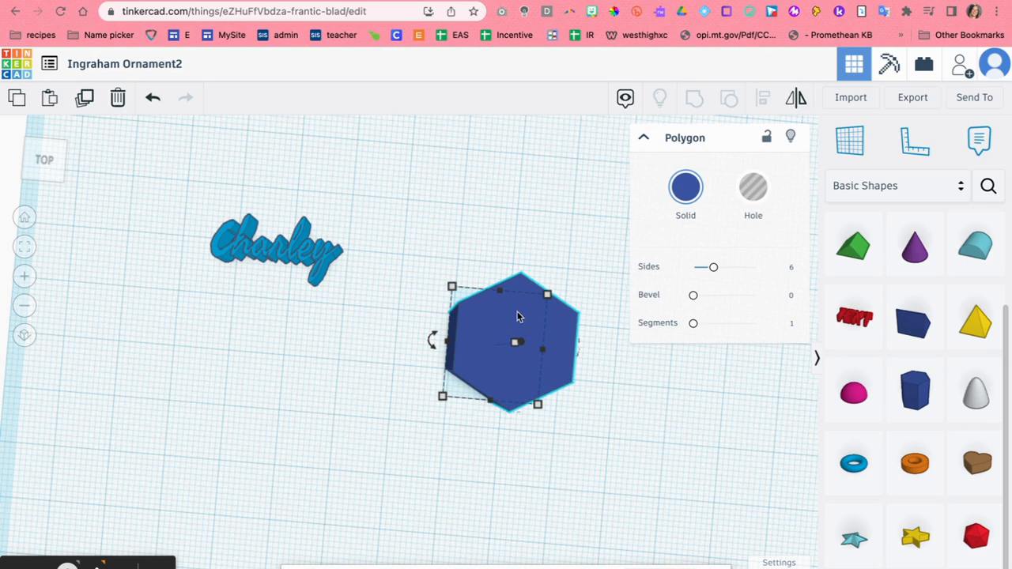
mouse_move(713, 272)
left_mouse_down()
mouse_move(754, 272)
mouse_move(717, 270)
mouse_move(724, 275)
left_mouse_up()
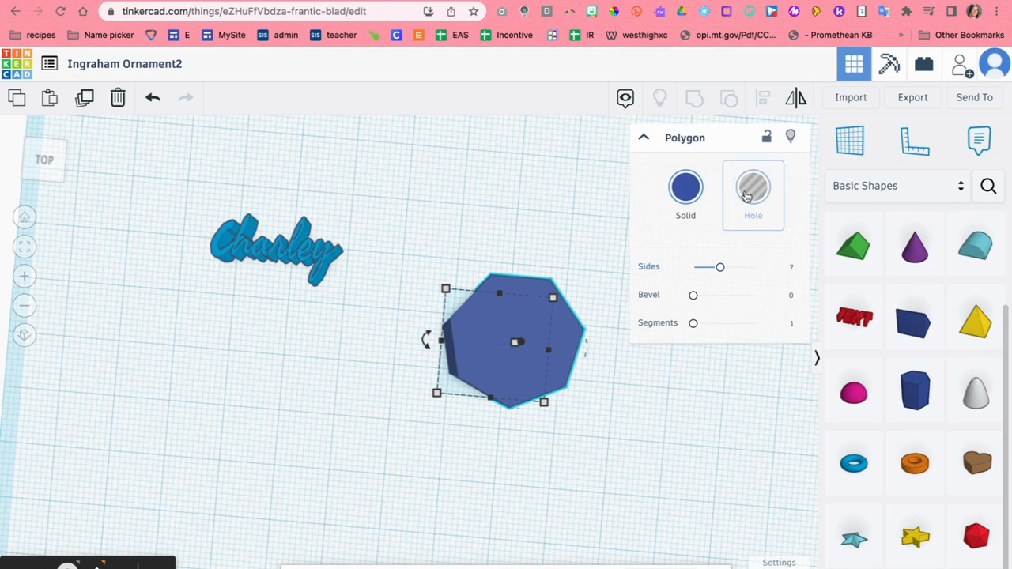
Step: Duplicate the seven-sided polygon, move the copy beside the original, and shrink it slightly from one corner
key("ctrl+v")
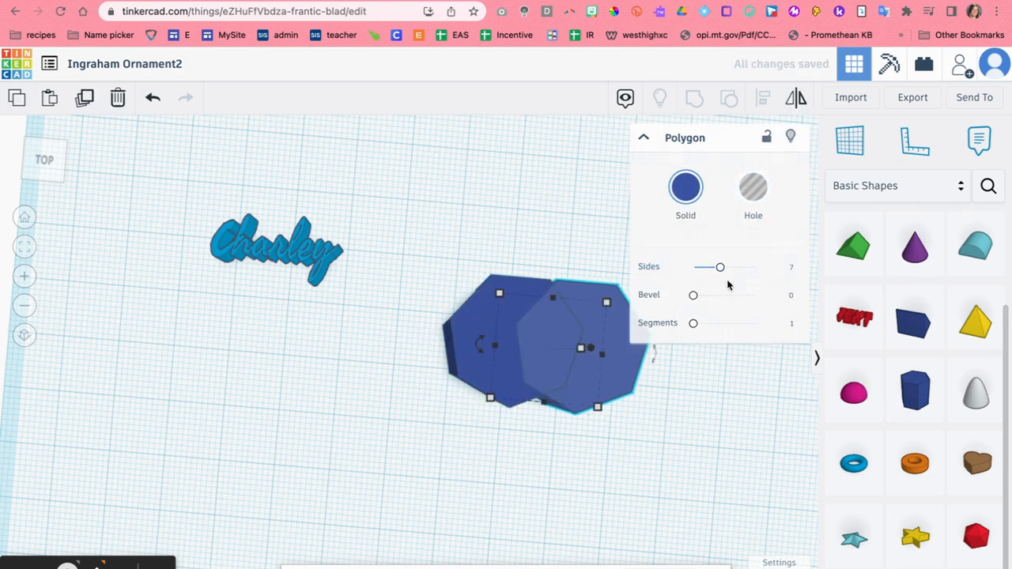
left_click_drag(611, 391, 690, 400)
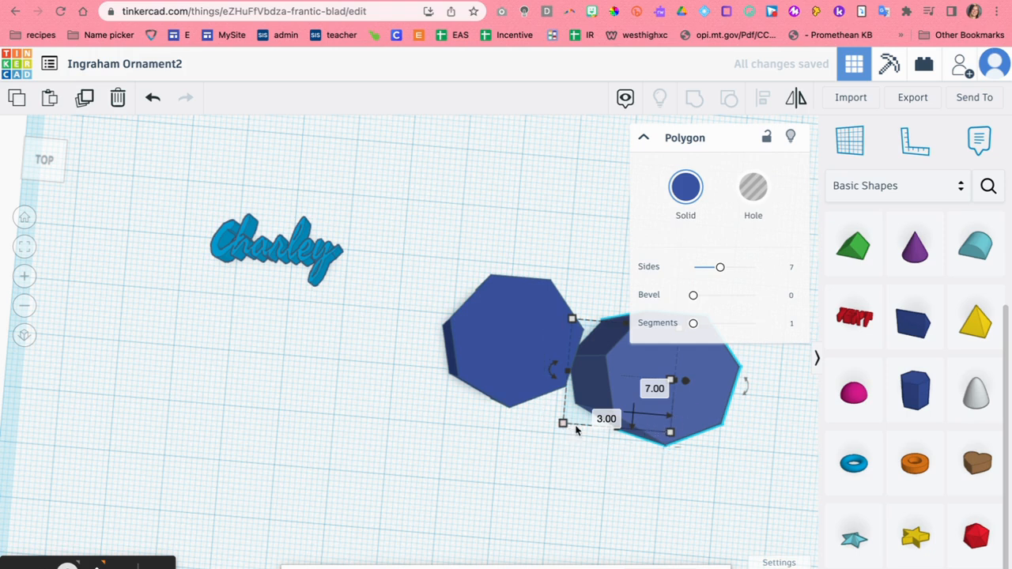
left_click_drag(566, 428, 599, 417)
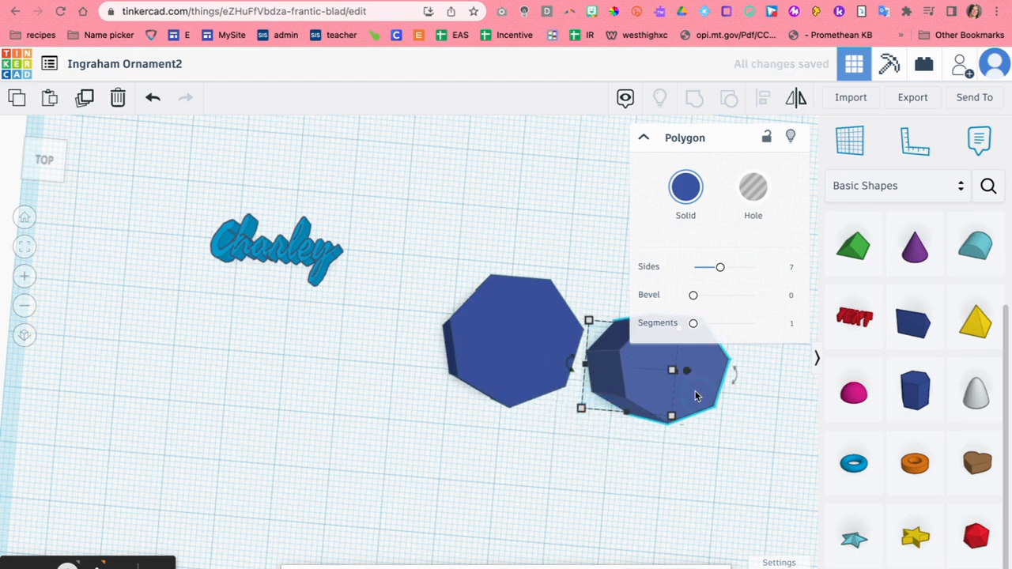
Step: Change the smaller seven-sided polygon to a hole and centre it on the solid polygon along both horizontal directions
left_click(751, 190)
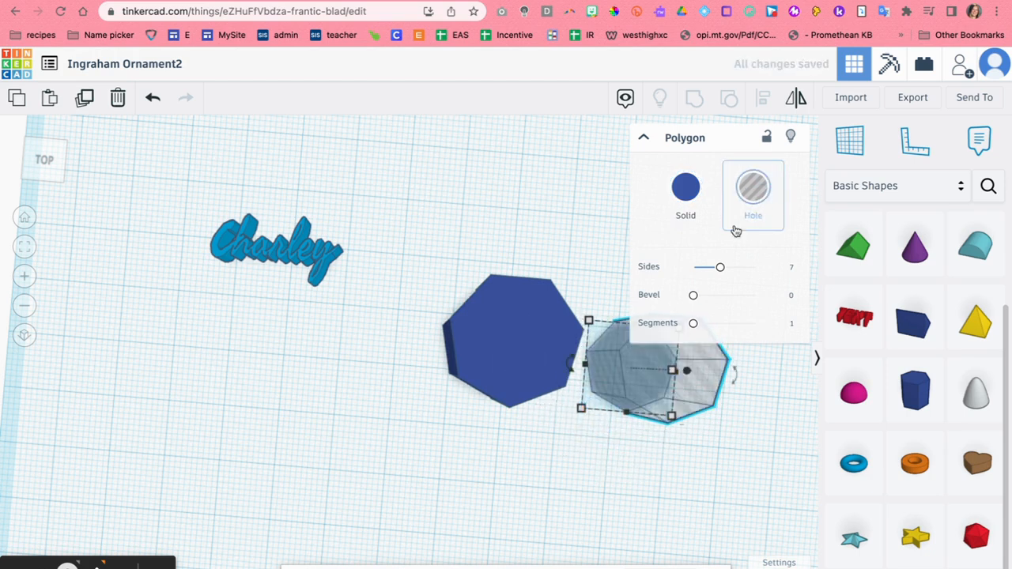
left_click(47, 162)
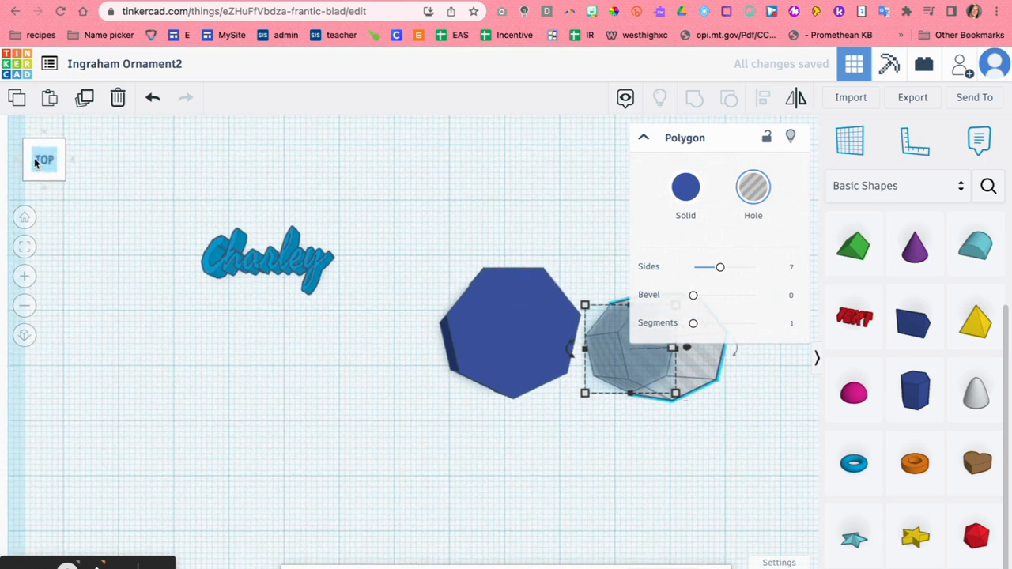
left_click(25, 221)
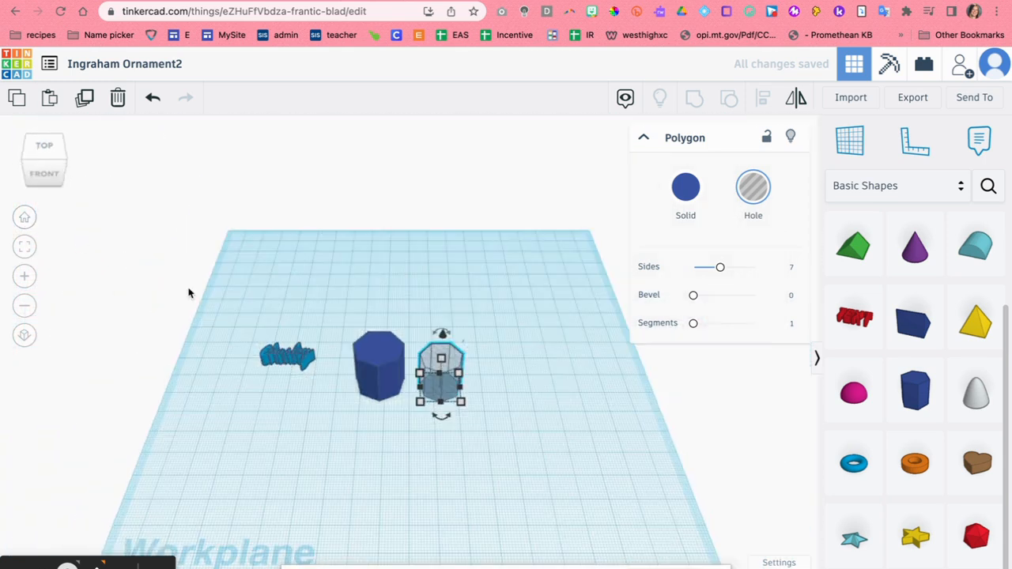
left_click(45, 148)
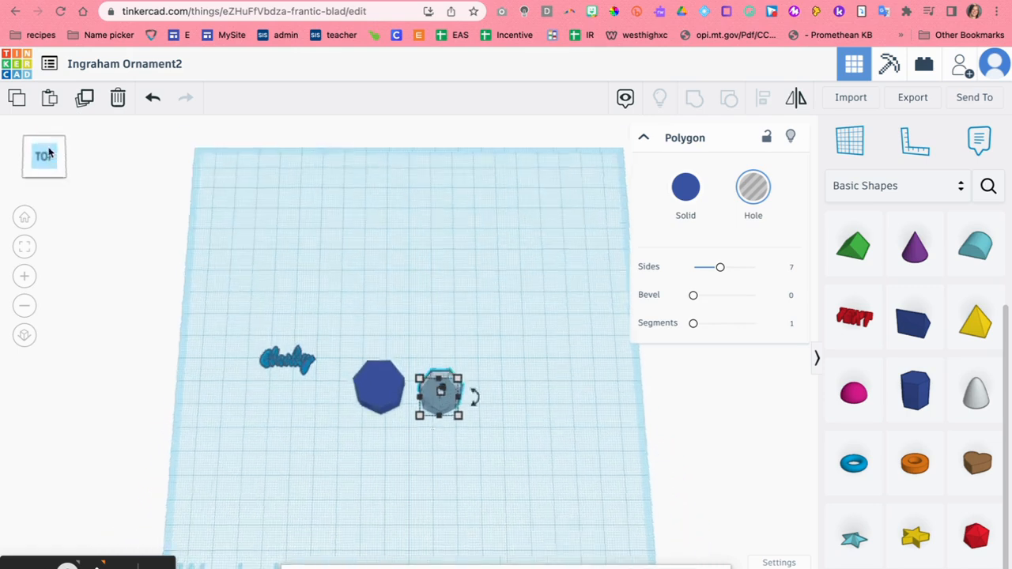
mouse_move(437, 397)
left_mouse_down()
mouse_move(375, 393)
mouse_move(433, 393)
left_mouse_up()
left_click_drag(354, 357, 495, 435)
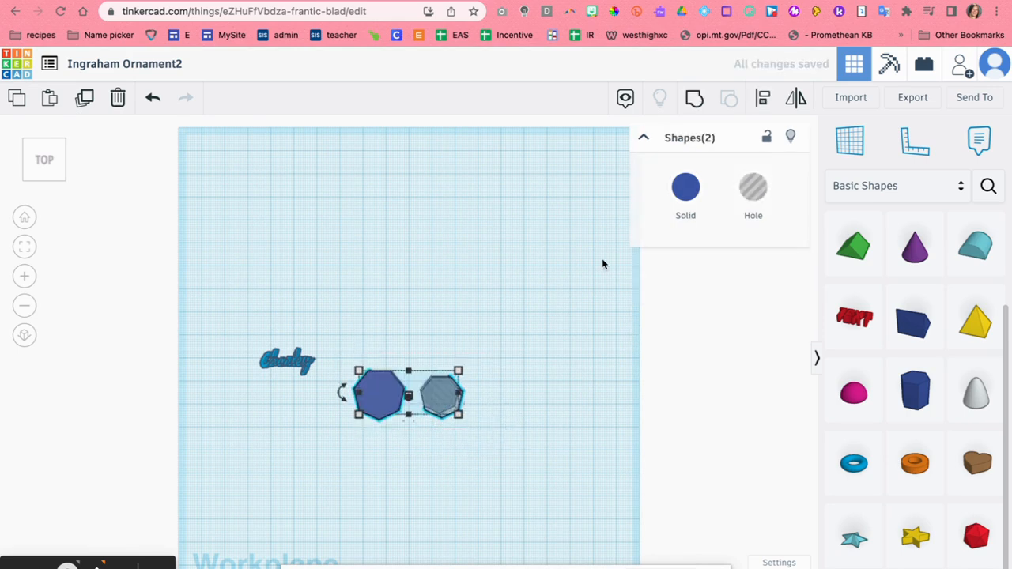
left_click(761, 101)
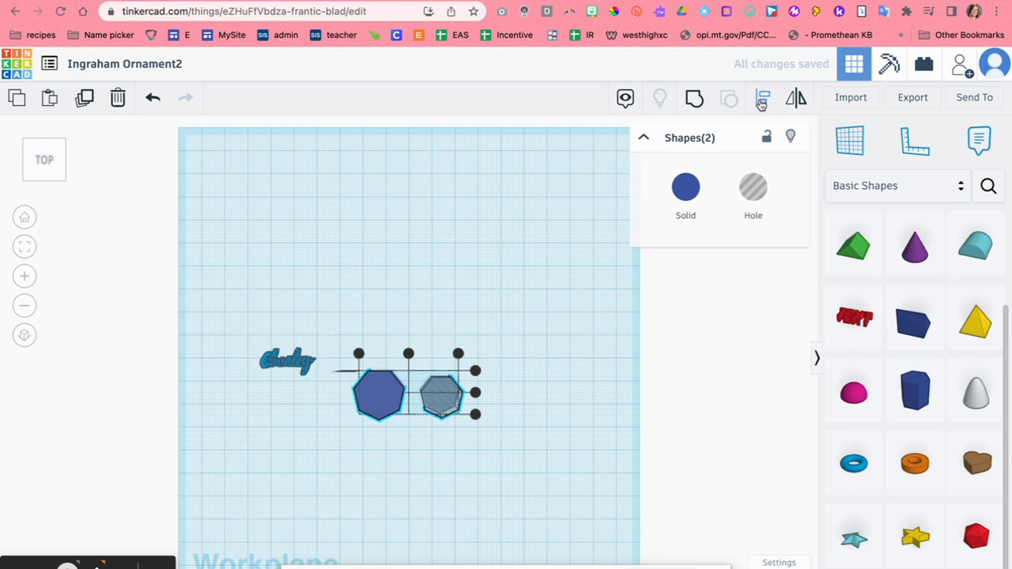
left_click(474, 392)
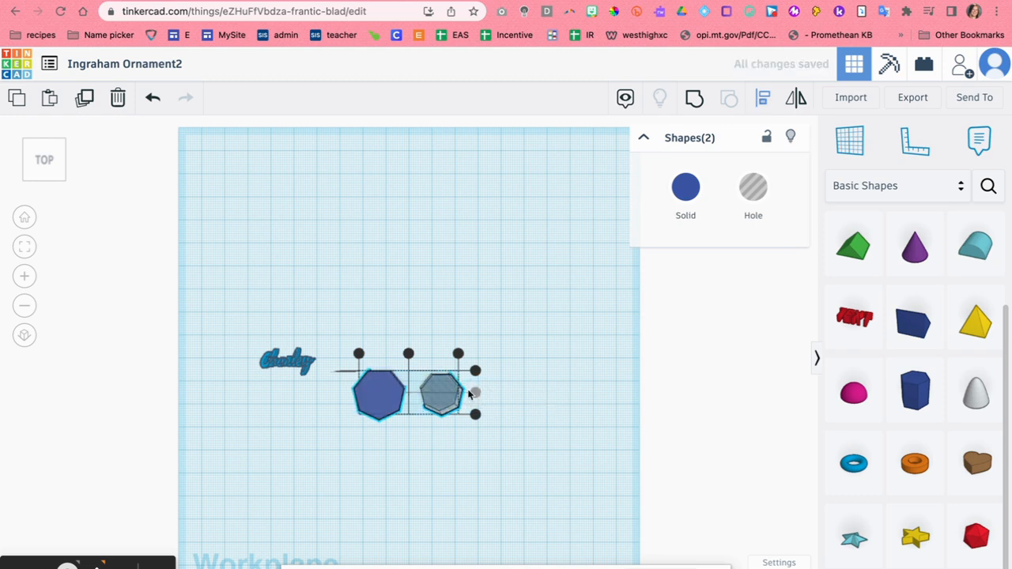
left_click(407, 354)
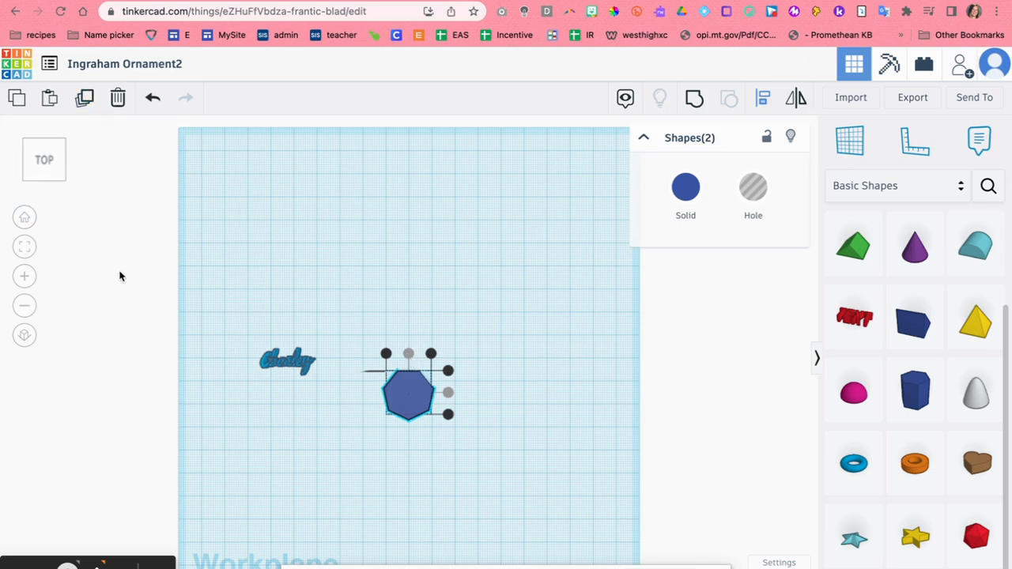
left_click(411, 268)
Step: Try cutting the hole out of the solid polygon by grouping the overlapping shapes, and ungroup them
left_click_drag(359, 275, 475, 448)
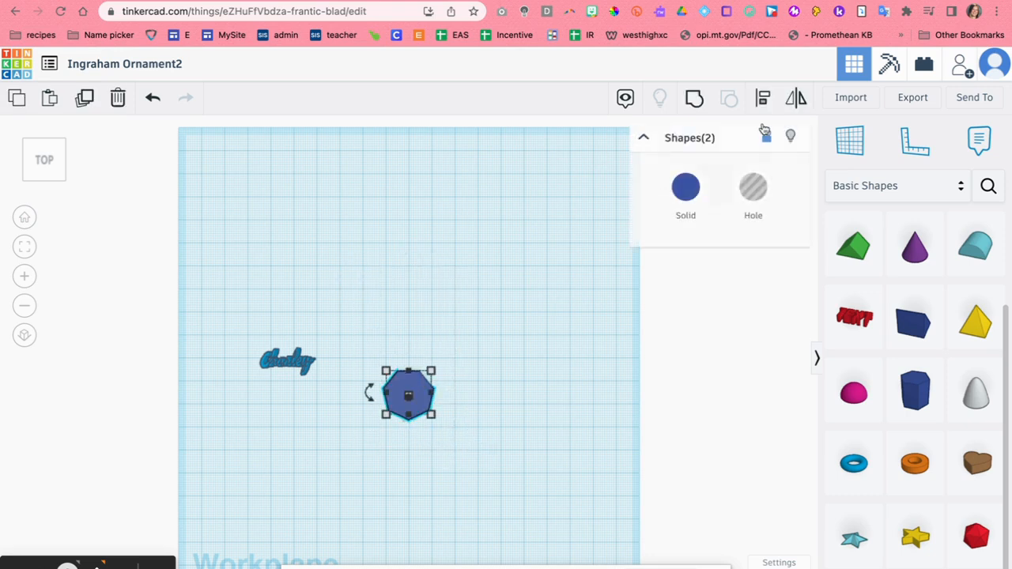
left_click(693, 100)
left_click(471, 260)
mouse_move(50, 170)
left_mouse_down()
mouse_move(55, 157)
mouse_move(52, 179)
left_mouse_up()
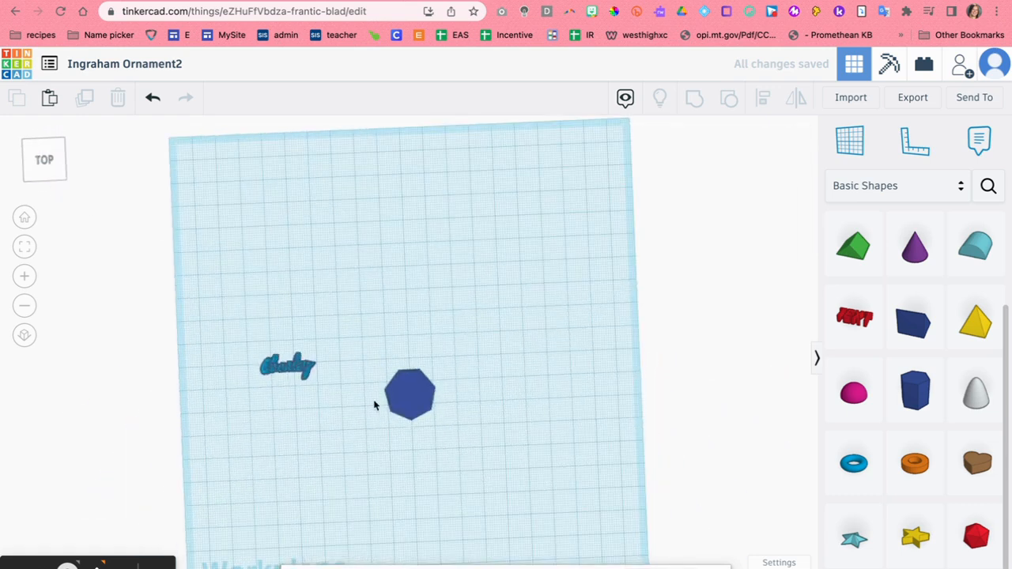
left_click(417, 400)
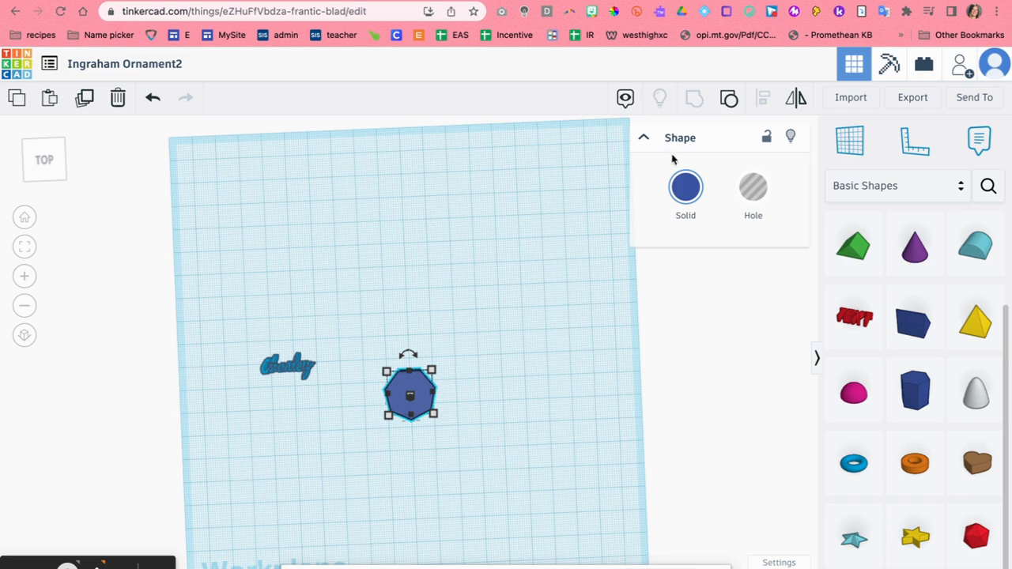
left_click(728, 100)
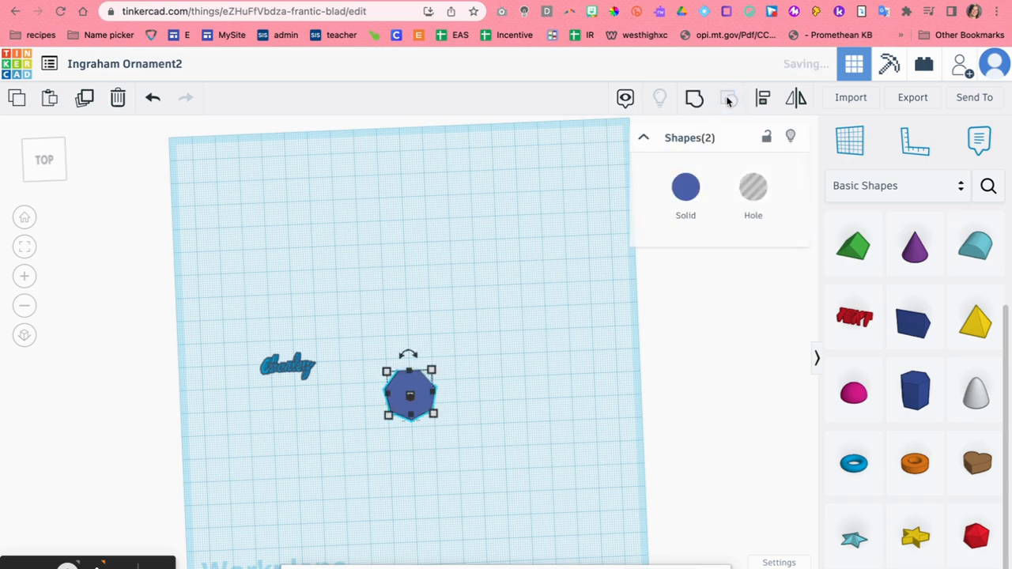
Step: Move the overlapping polygons apart and delete the surplus solid seven-sided polygon
left_click_drag(418, 386, 472, 363)
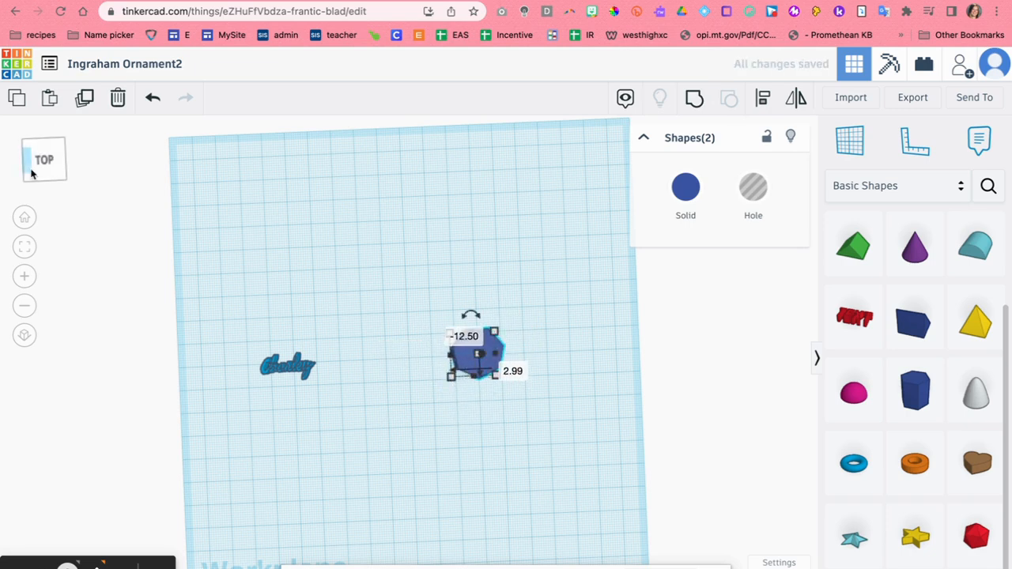
left_click(24, 217)
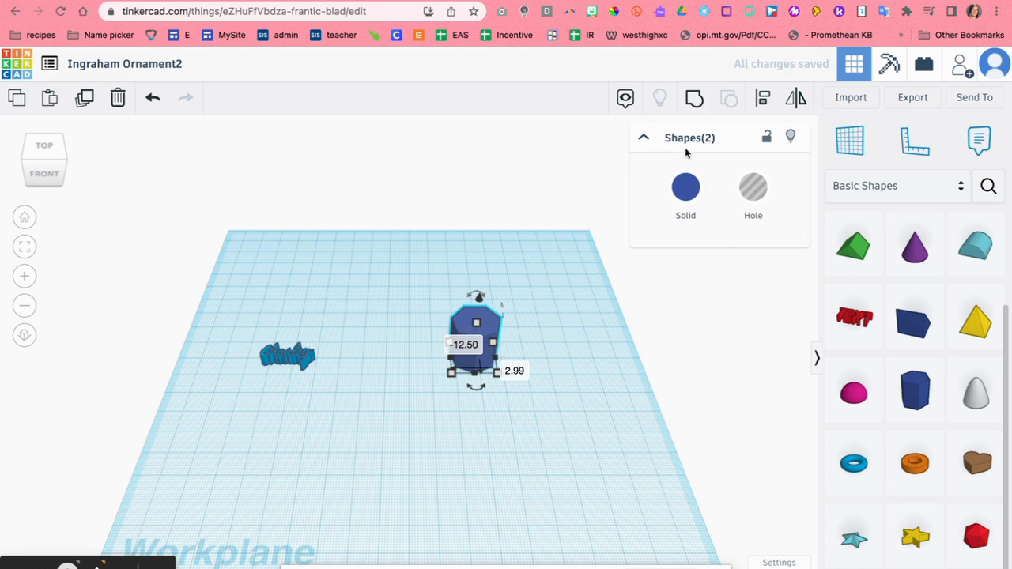
left_click_drag(486, 335, 503, 352)
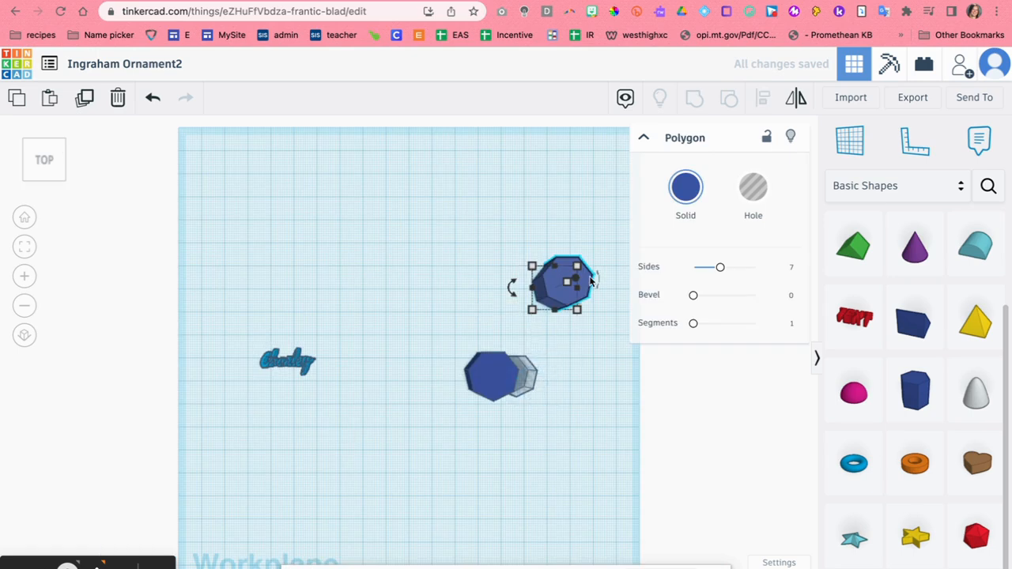
key("Delete")
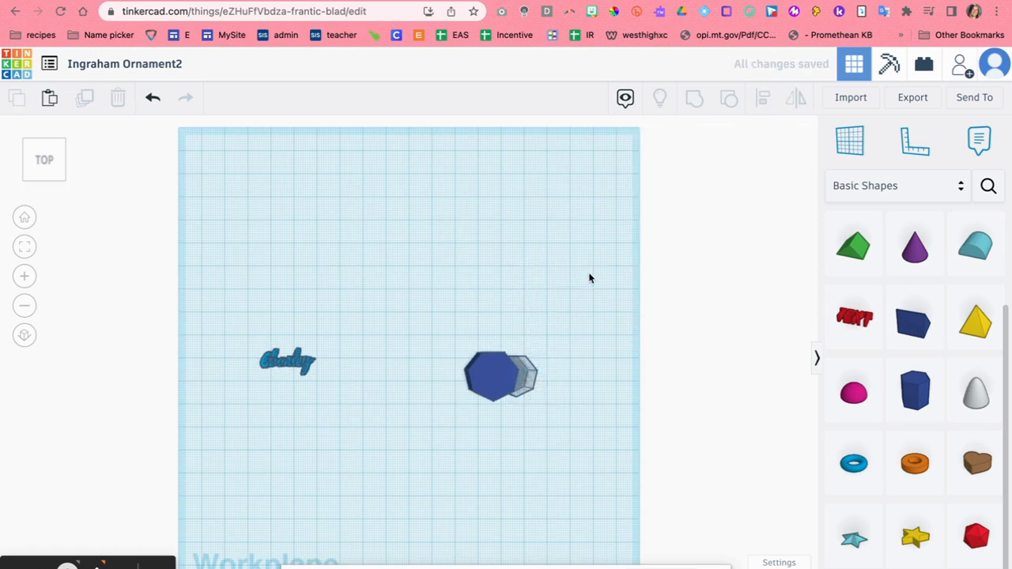
Step: Stretch the hole polygon to a height of 48 mm so it extends above the solid polygon
left_click(35, 158)
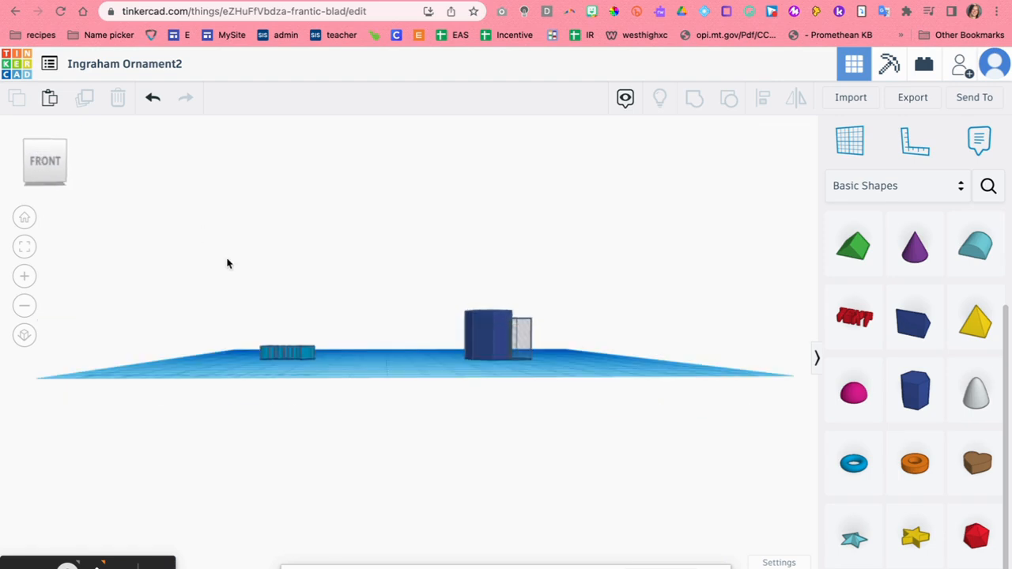
mouse_move(57, 156)
left_mouse_down()
mouse_move(52, 177)
mouse_move(49, 152)
left_mouse_up()
left_click(49, 158)
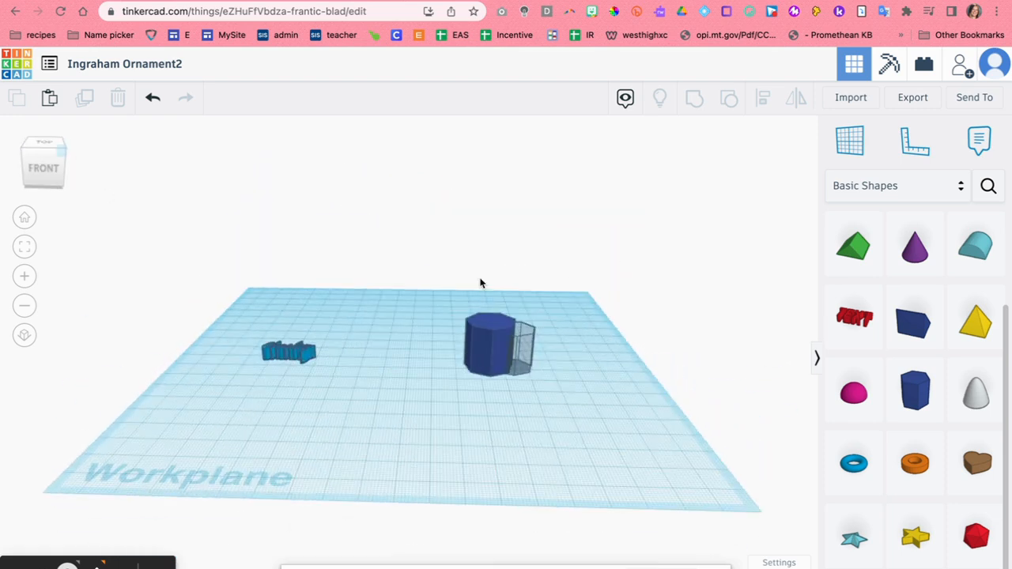
left_click(522, 342)
left_click_drag(519, 327, 519, 254)
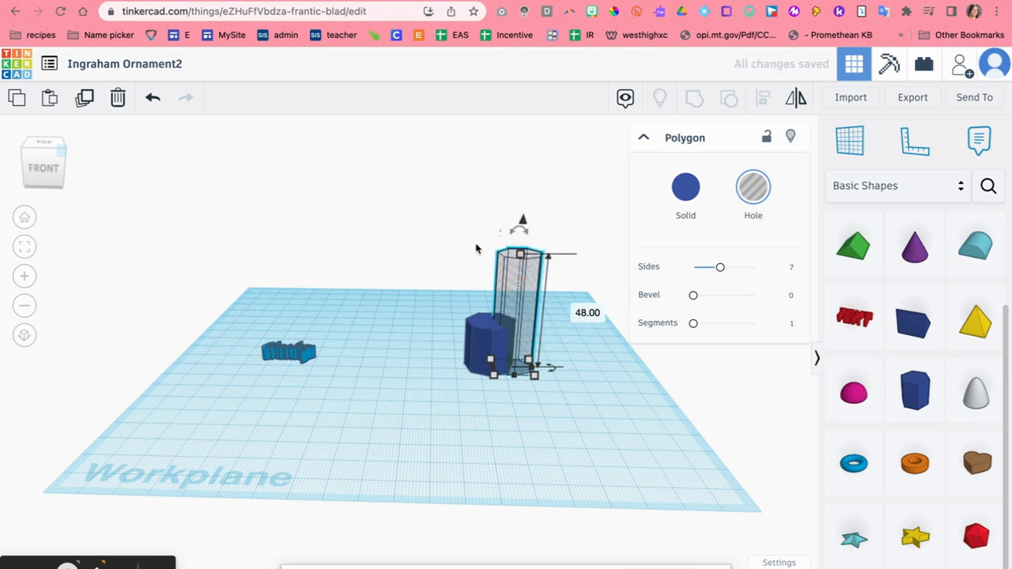
Step: Align the solid polygon and the tall hole on their centres in the sideways direction
left_click_drag(40, 140, 43, 146)
left_click(43, 146)
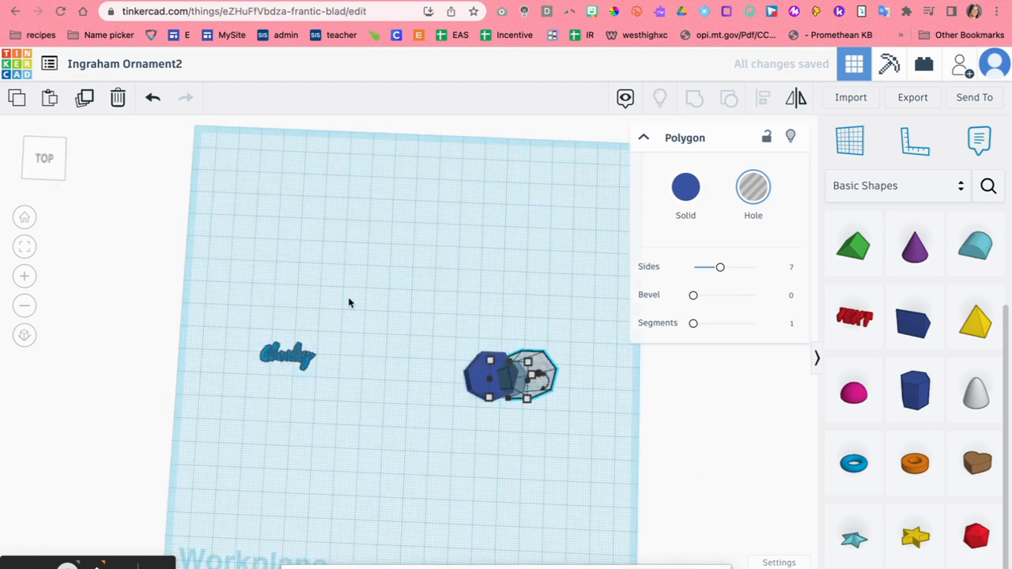
left_click_drag(418, 294, 605, 466)
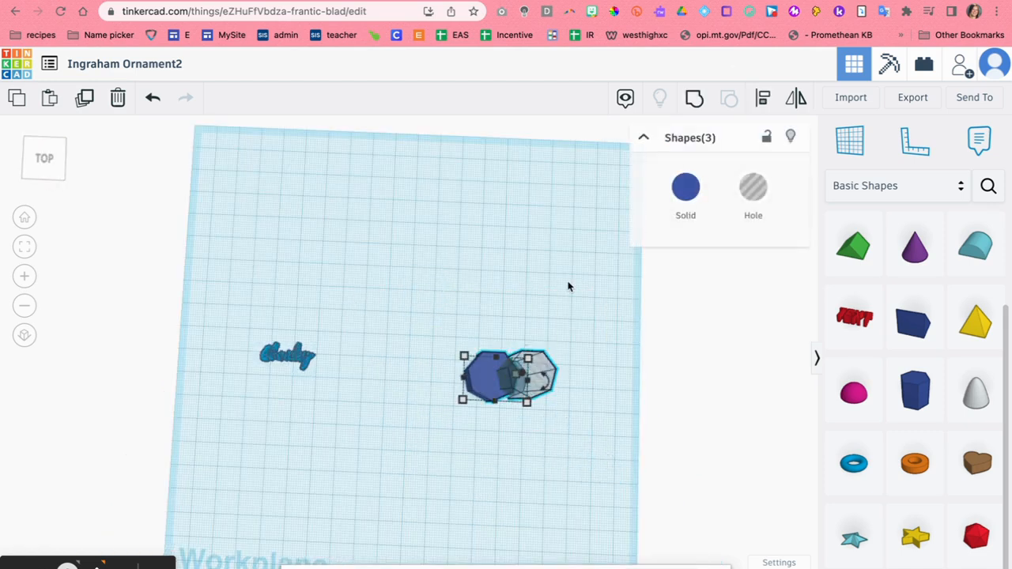
left_click(763, 97)
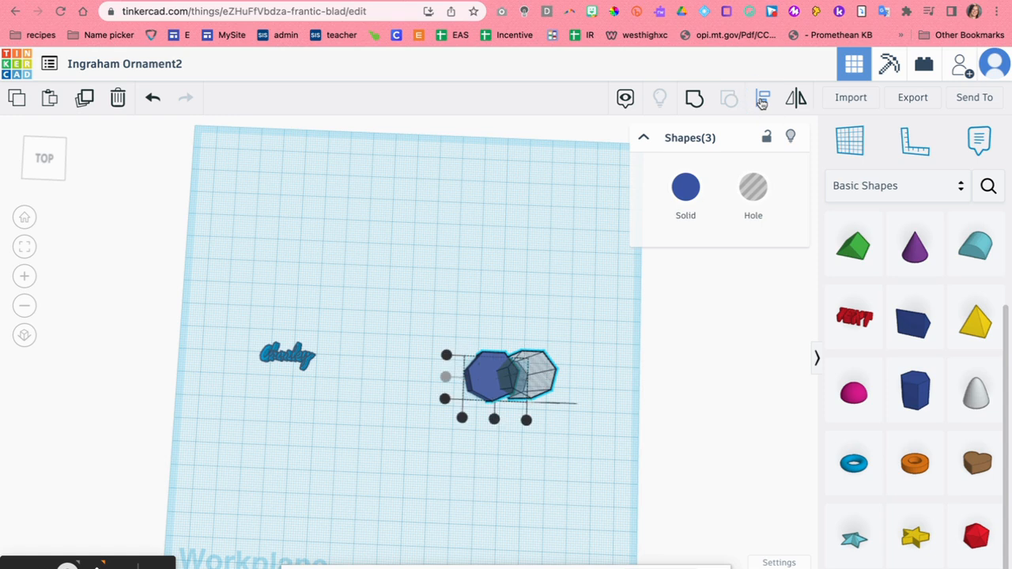
left_click(494, 420)
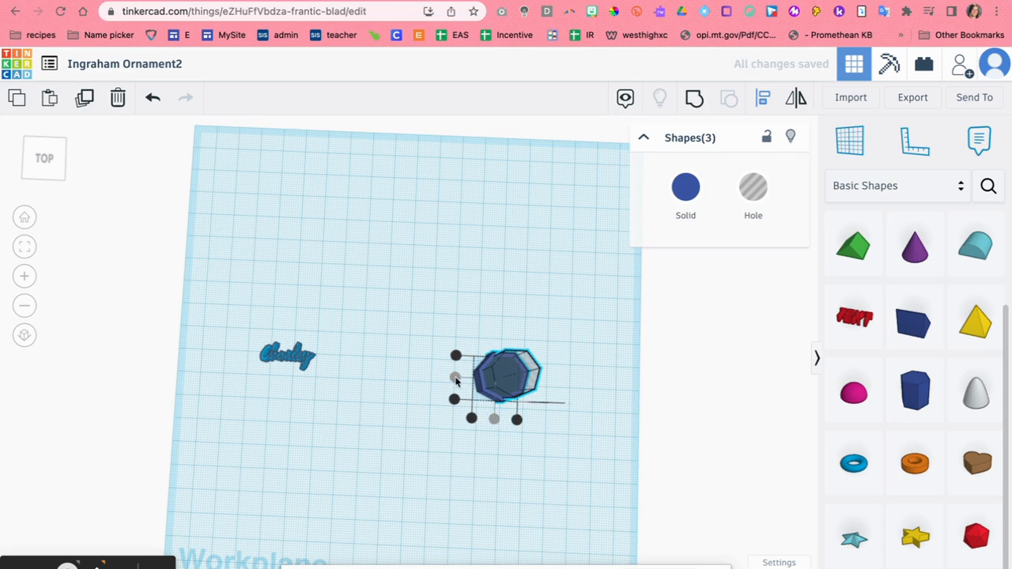
Step: Group the aligned polygon shapes to cut the hole through the solid and form a hollow frame
left_click(25, 219)
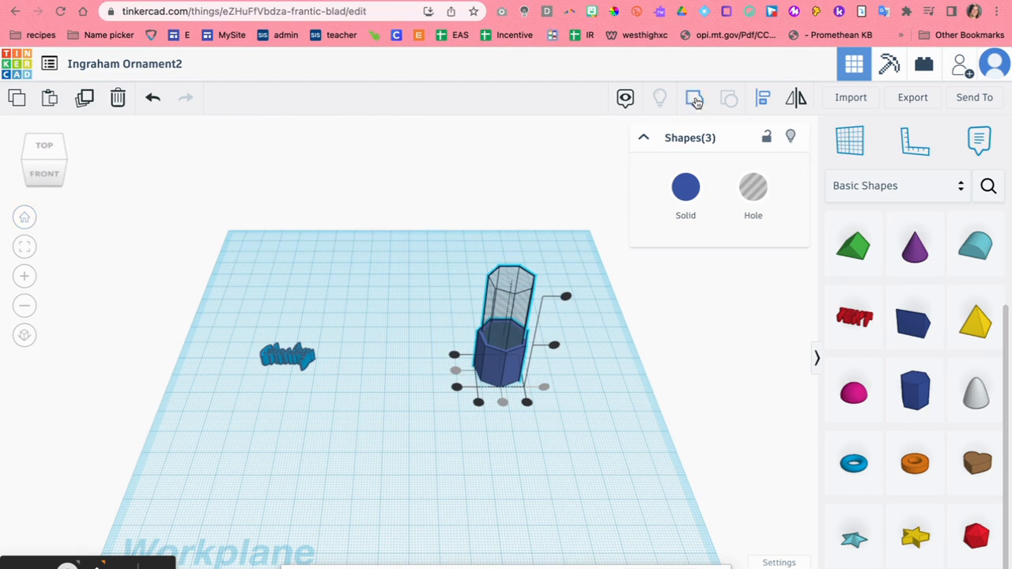
left_click_drag(409, 267, 636, 486)
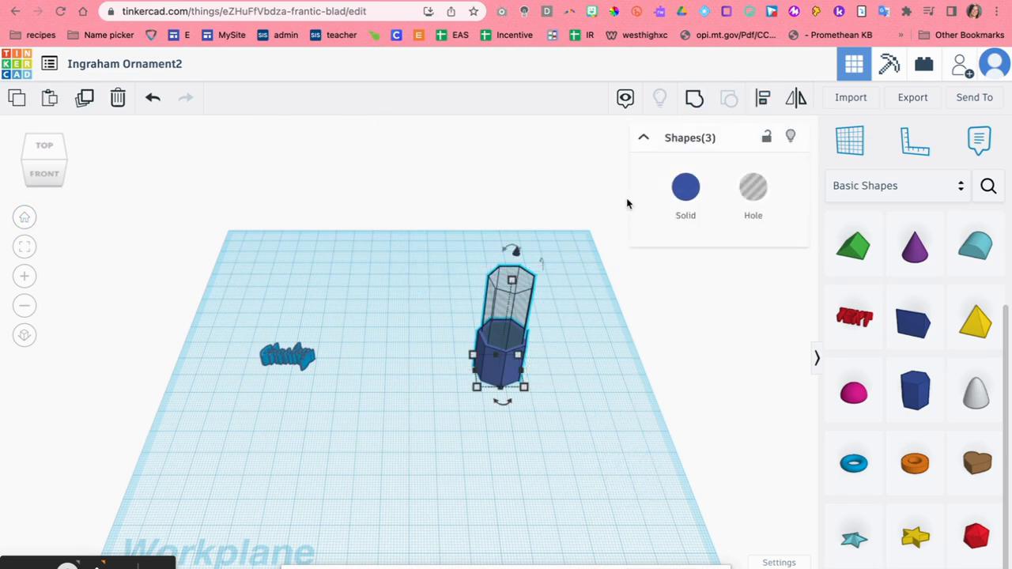
left_click(694, 97)
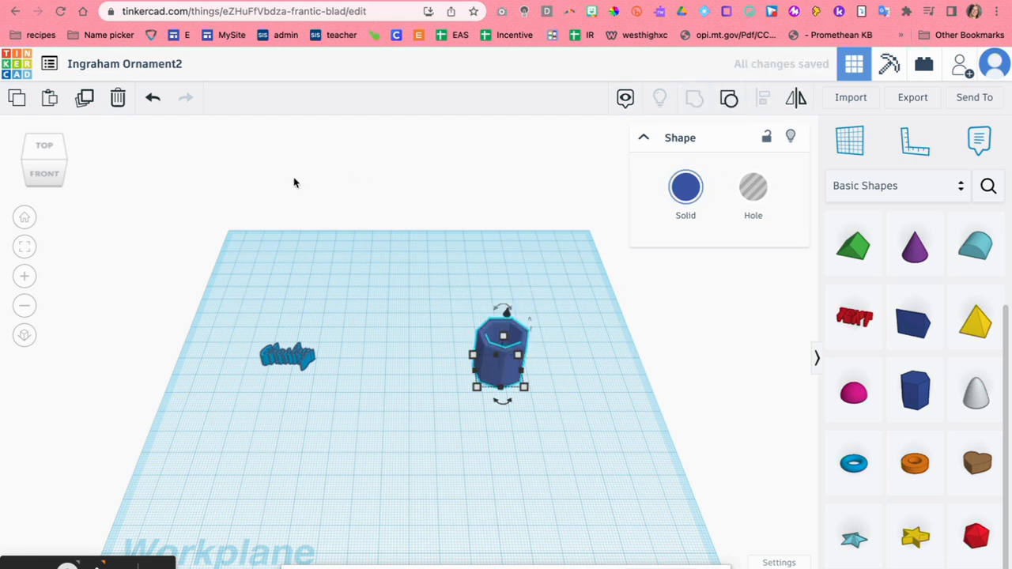
Step: Set the height of the hollow seven-sided frame to 5 mm
left_click(49, 150)
left_click_drag(50, 164, 52, 159)
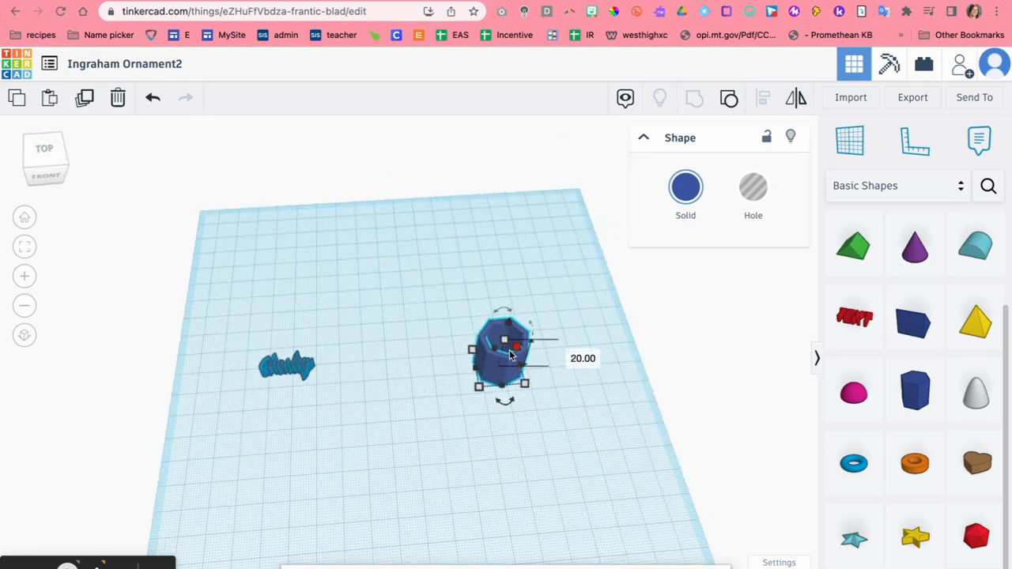
left_click_drag(28, 144, 51, 145)
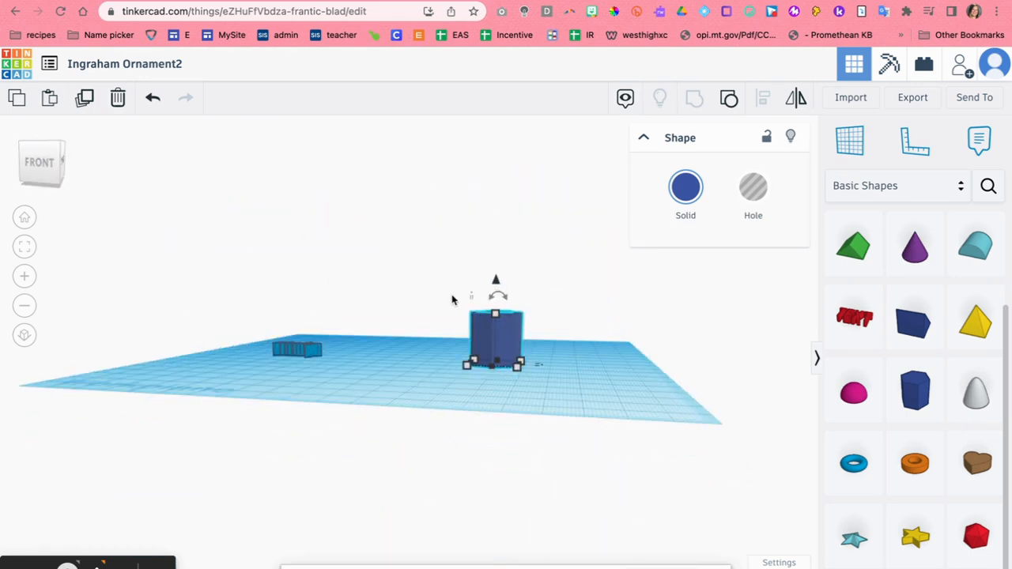
left_click(565, 339)
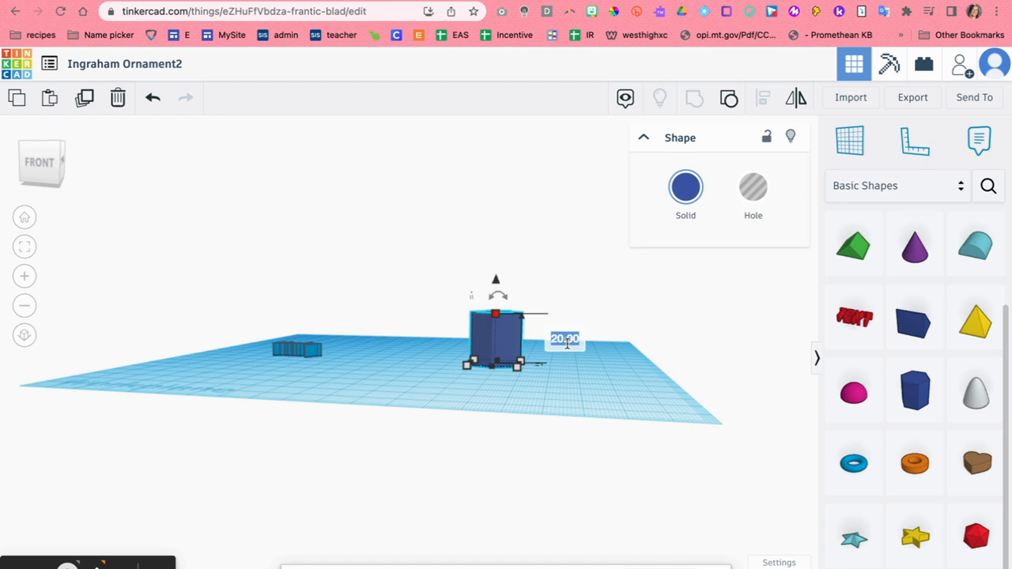
type("5")
key("Return")
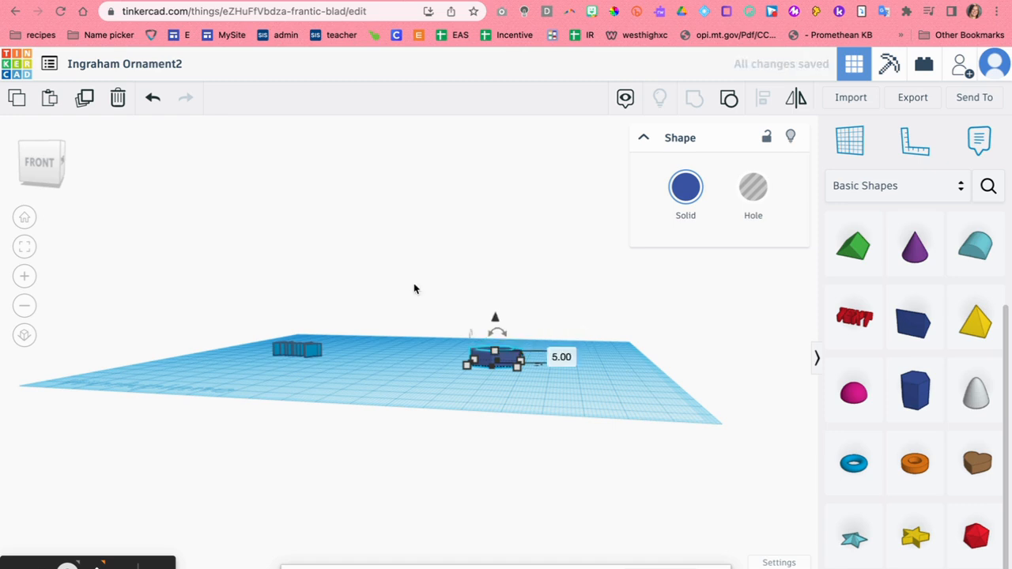
Step: Move the hollow frame about 63 mm sideways and 3 mm along the other horizontal axis, beside the name lettering
left_click_drag(45, 167, 46, 182)
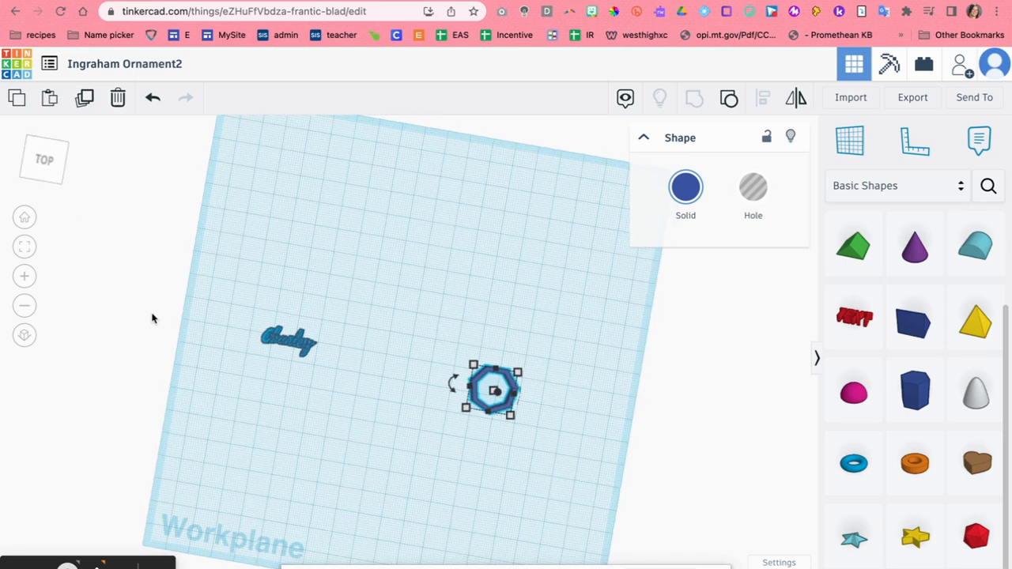
left_click(279, 339)
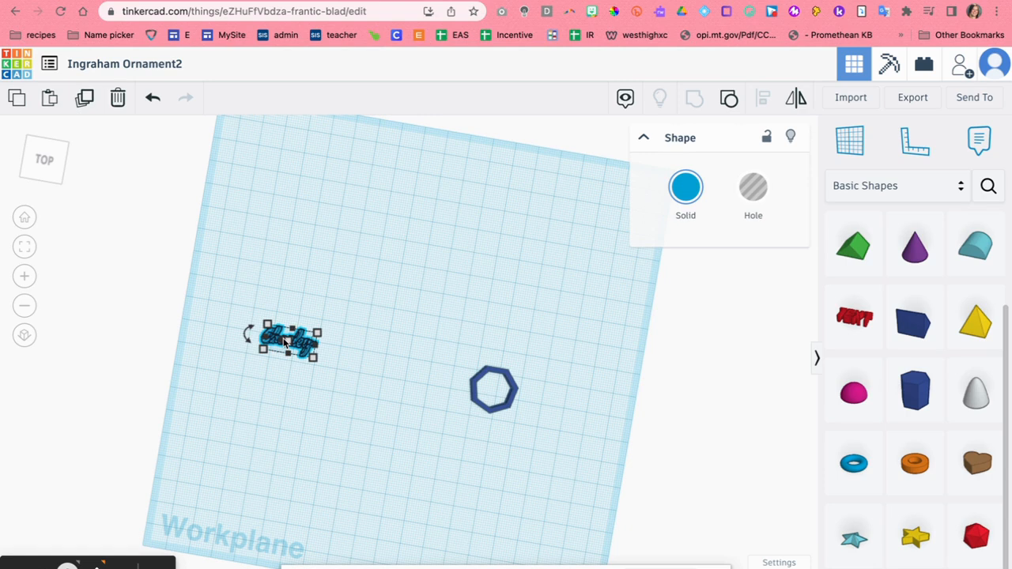
left_click_drag(480, 380, 335, 344)
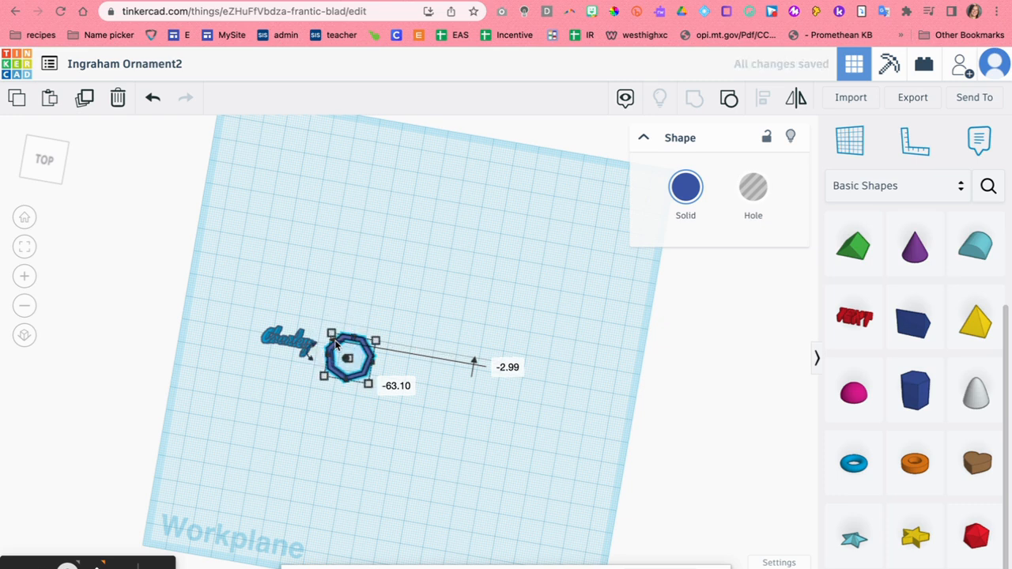
Step: Rotate the name lettering half a turn on the workplane so its first letter faces the hollow frame
left_click(298, 348)
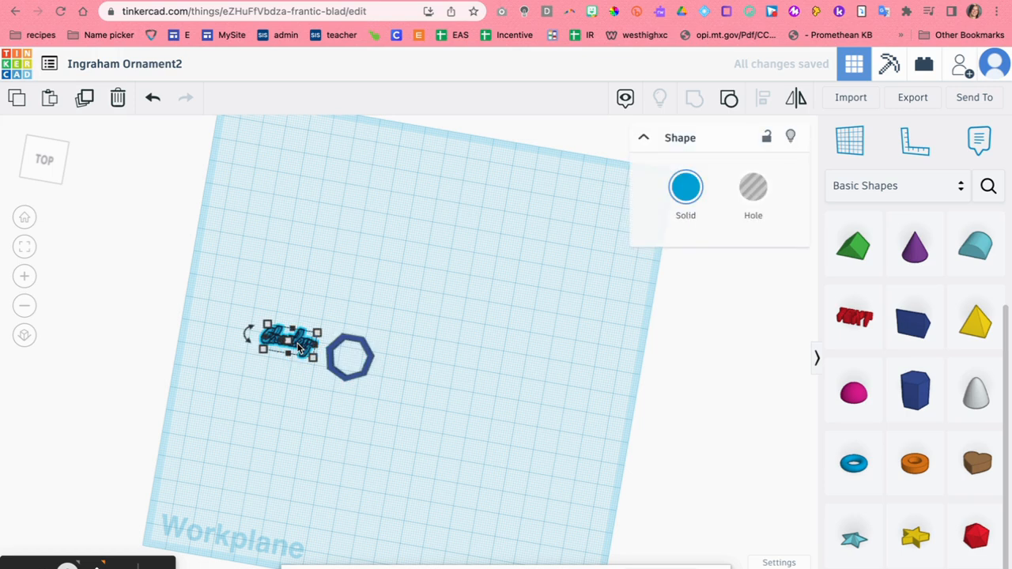
left_click(247, 334)
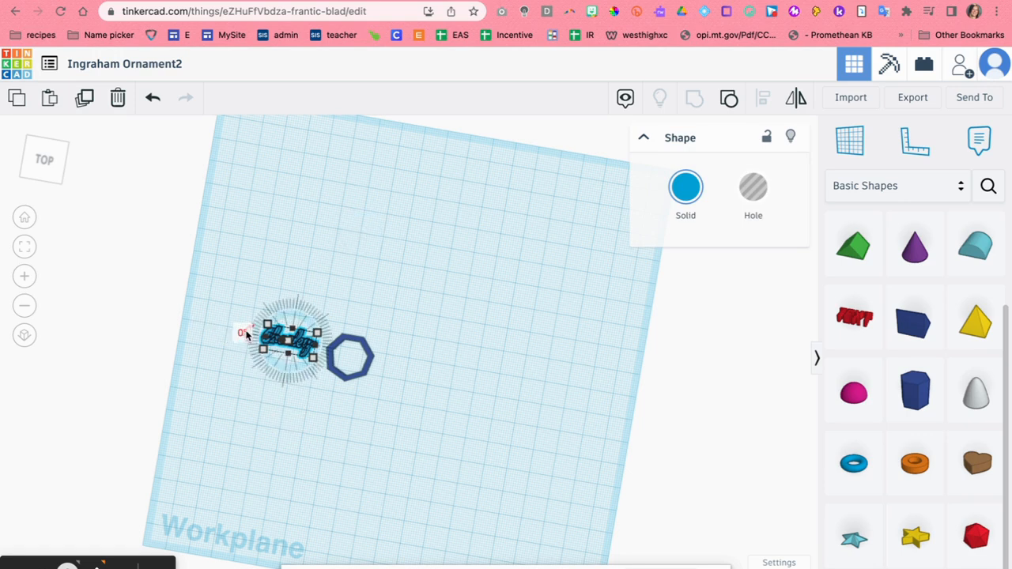
left_click_drag(255, 329, 372, 364)
left_click(398, 340)
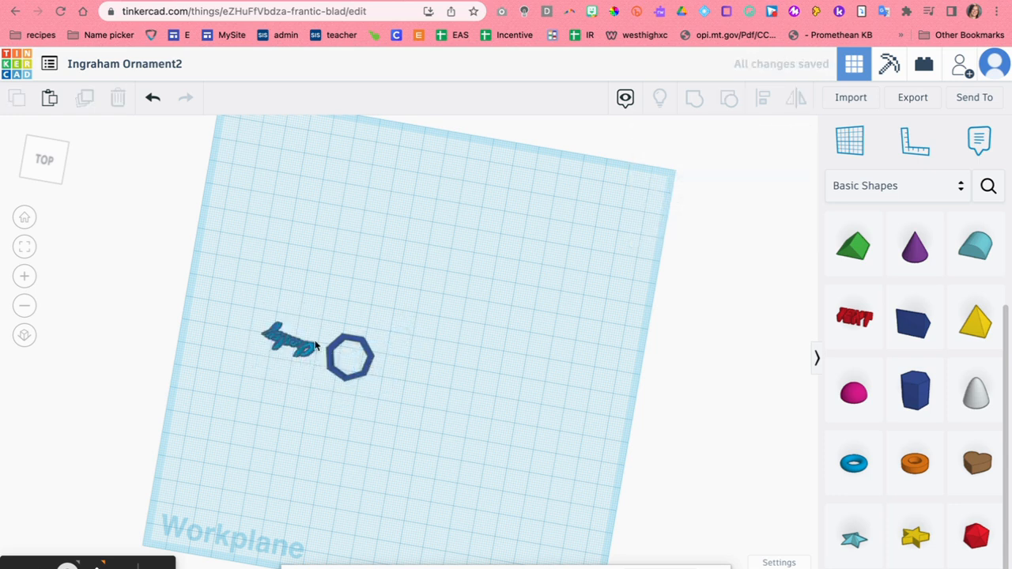
Step: Move the name lettering towards the seven-sided frame until its first letter overlaps the frame's nearest side
scroll(253, 341, "up", 5)
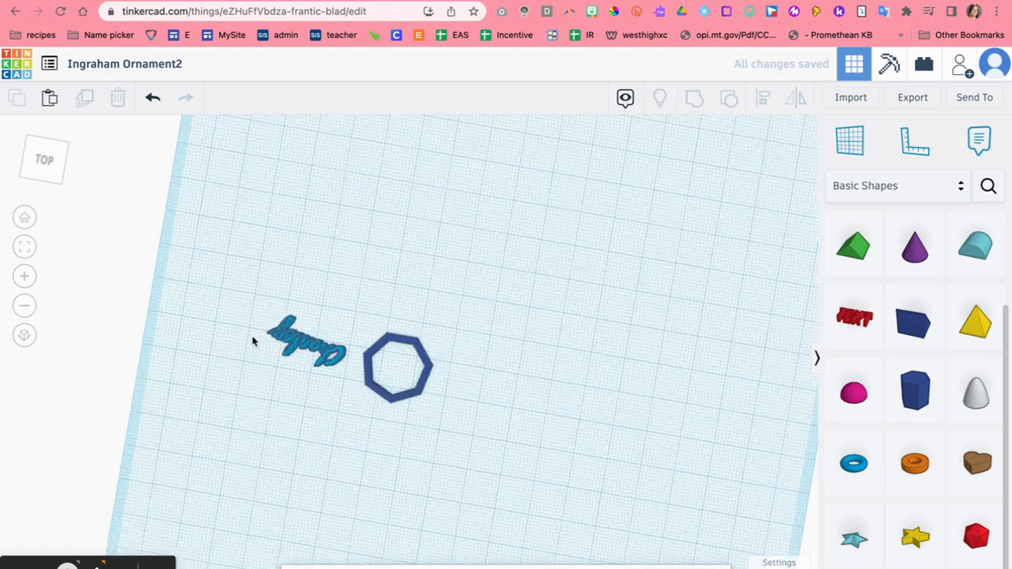
left_click(434, 340)
left_click(490, 362)
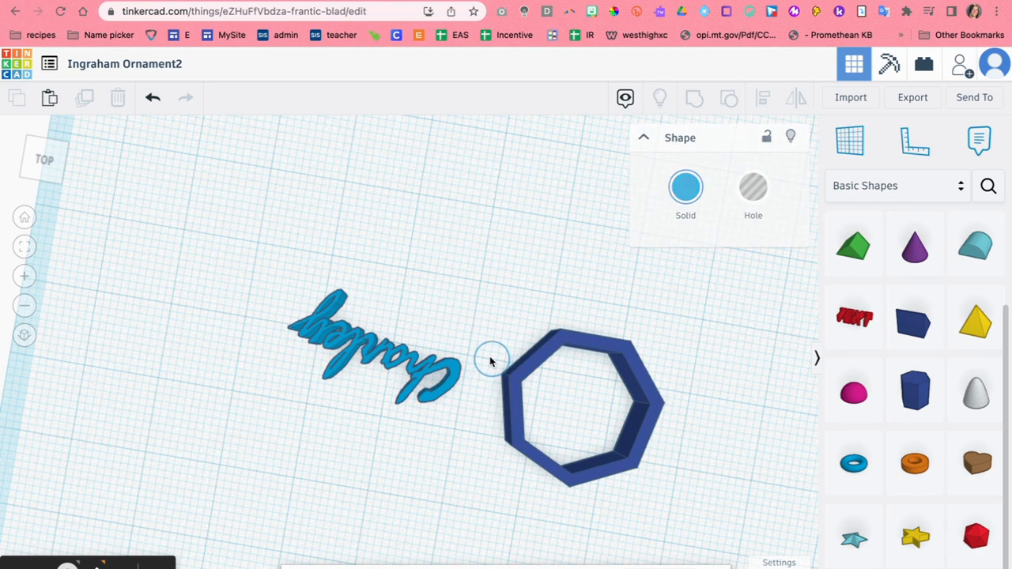
left_click(429, 375)
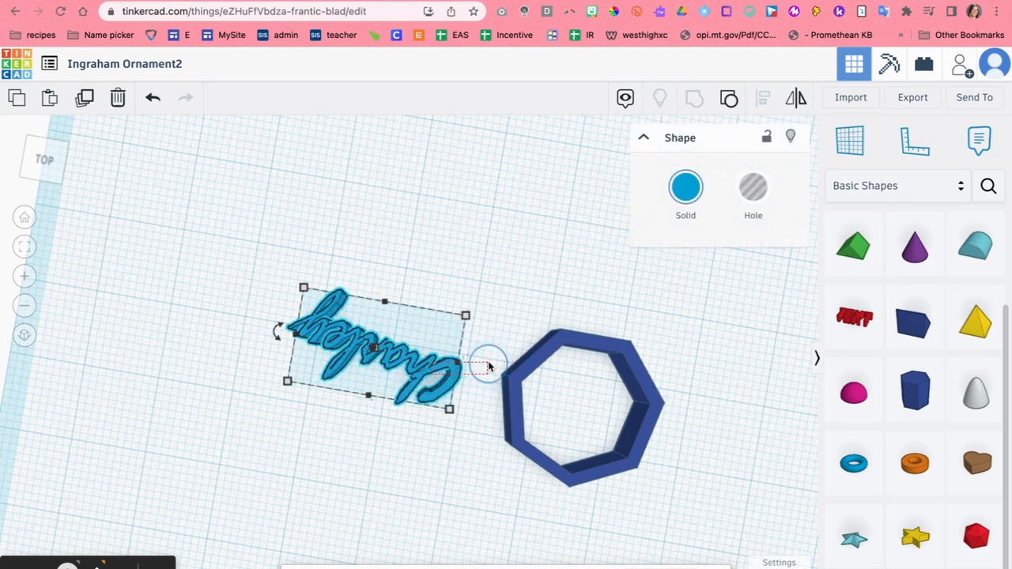
left_click_drag(447, 373, 504, 377)
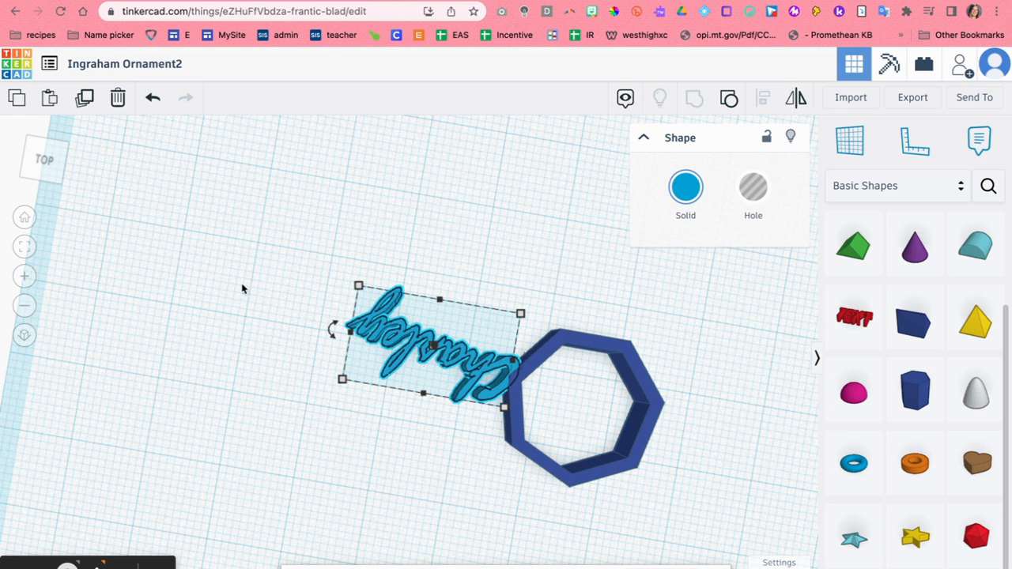
Step: Paste a copy of the name lettering and shift it clear of the original, beside the frame's neighbouring side
left_click(238, 378)
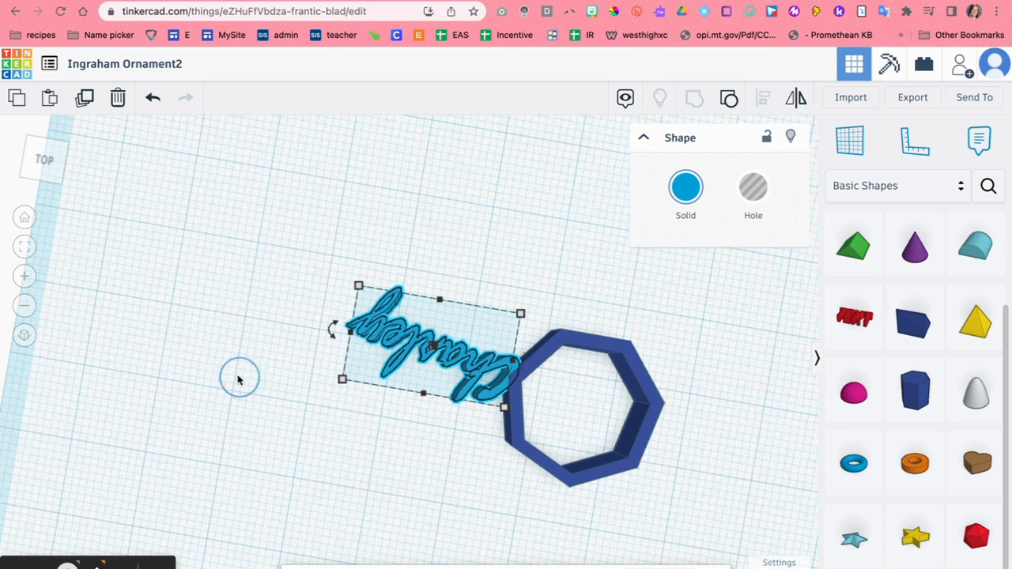
left_click(198, 209)
key("super+v")
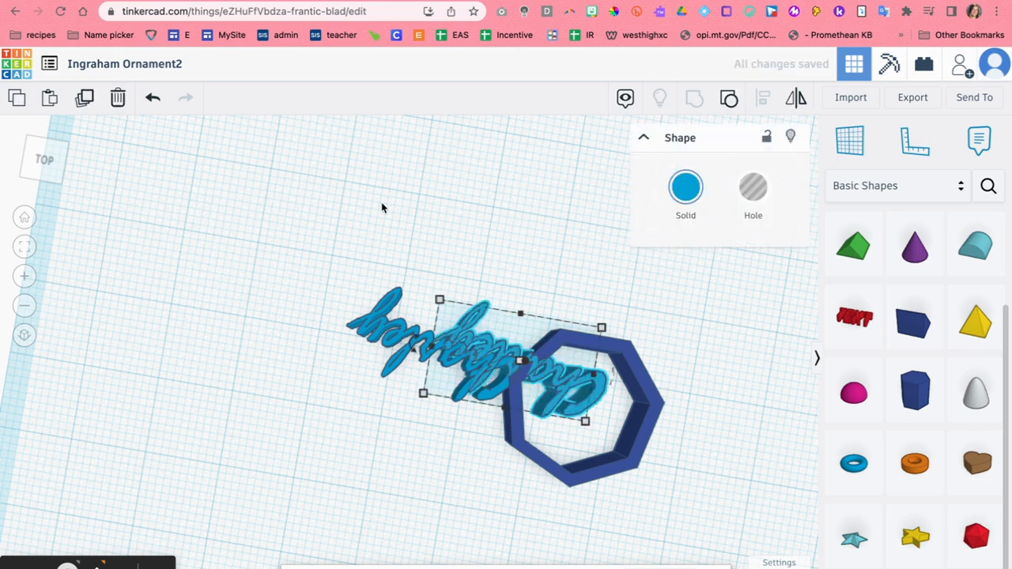
key("Up")
key("Up")
key("Up")
key("Up")
key("Up")
key("Up")
key("Up")
key("Up")
key("Up")
key("Up")
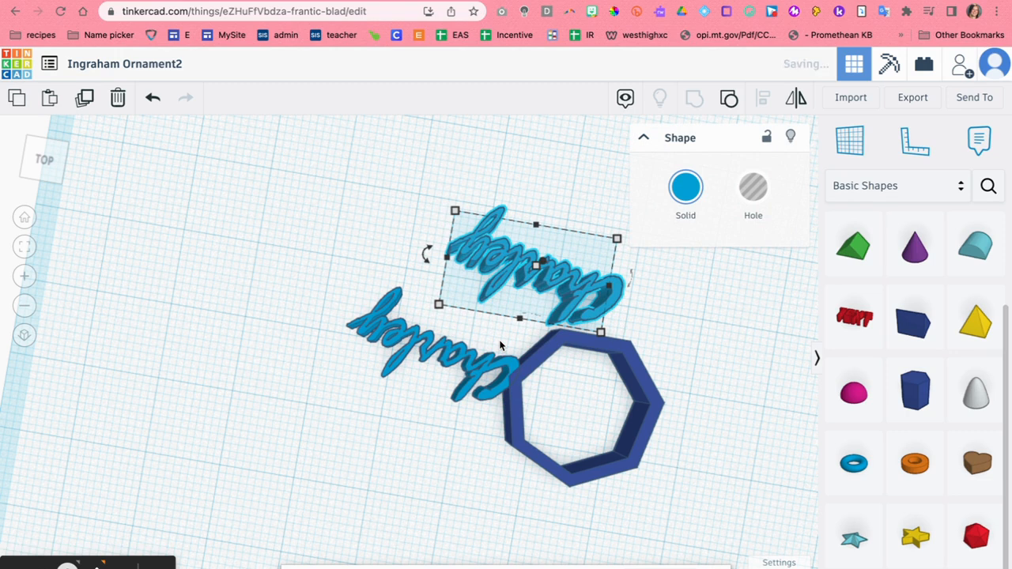
Step: Rotate the pasted lettering clockwise and nudge it about 1.07 mm and 0.69 mm so its first letter meets the frame's neighbouring side
left_click_drag(427, 252, 468, 175)
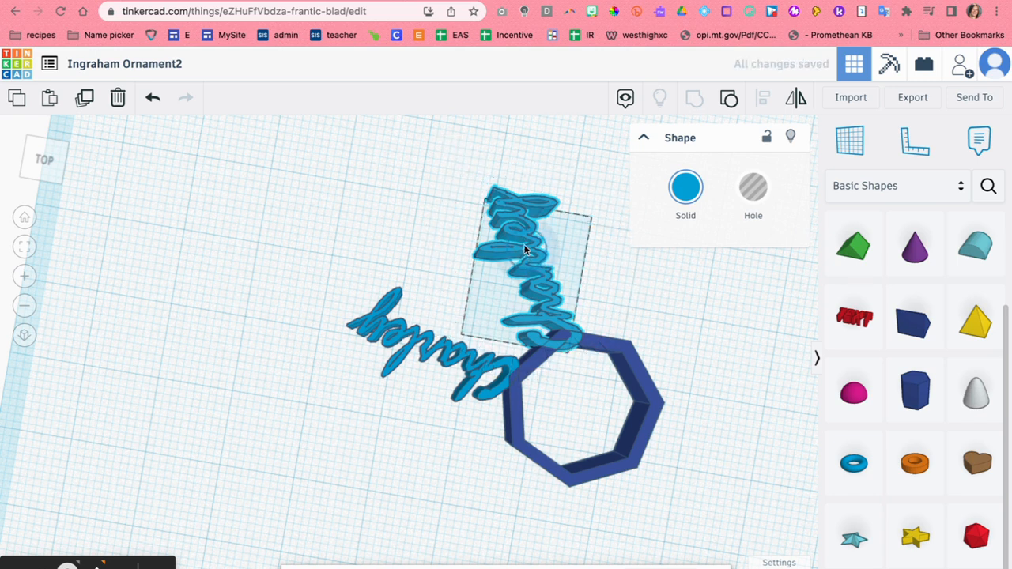
left_click_drag(525, 254, 522, 242)
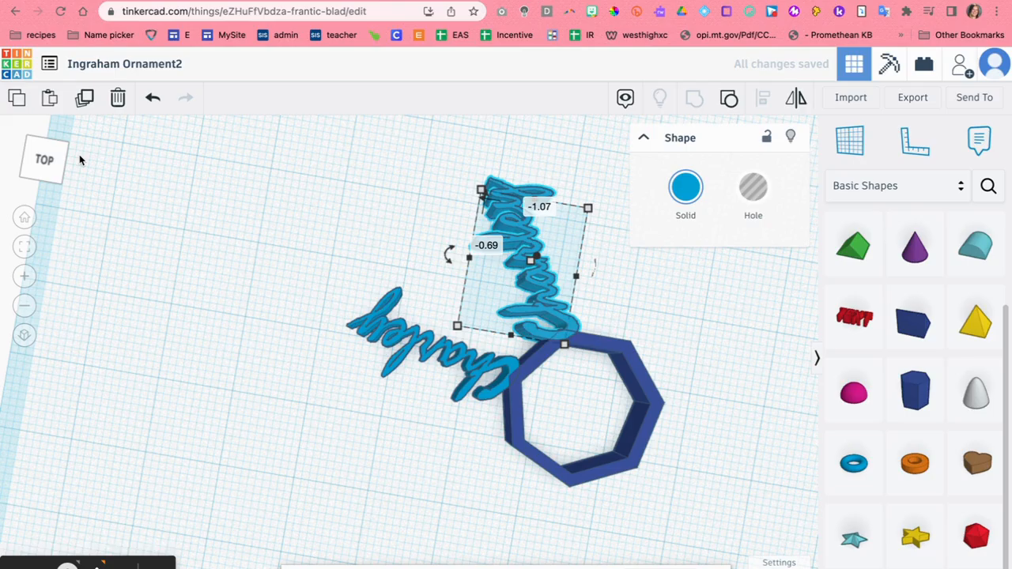
Step: Paste another copy of the original name lettering and place its first letter against the frame's next free side
left_click(40, 161)
left_click_drag(42, 155, 111, 162)
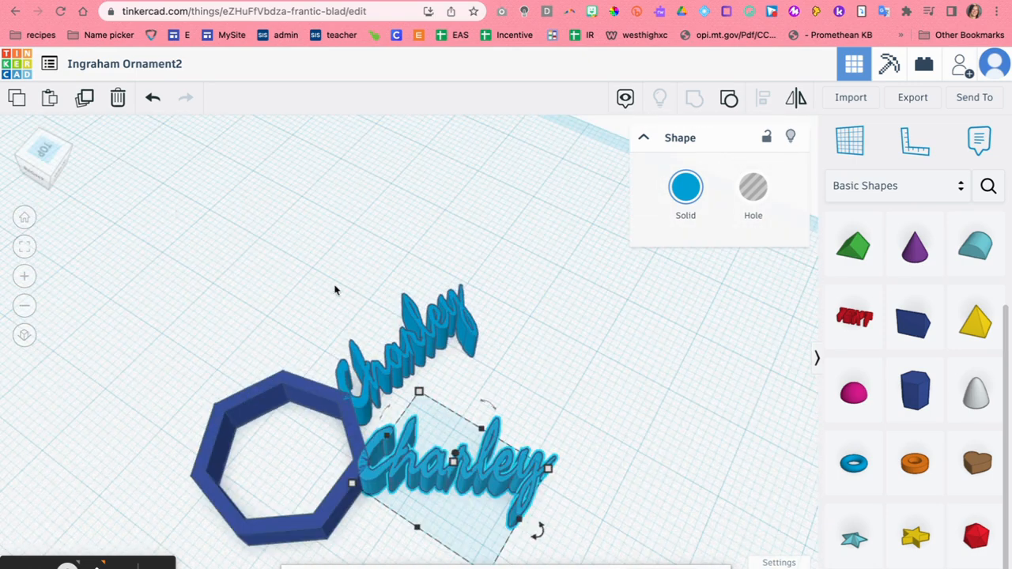
left_click(400, 348)
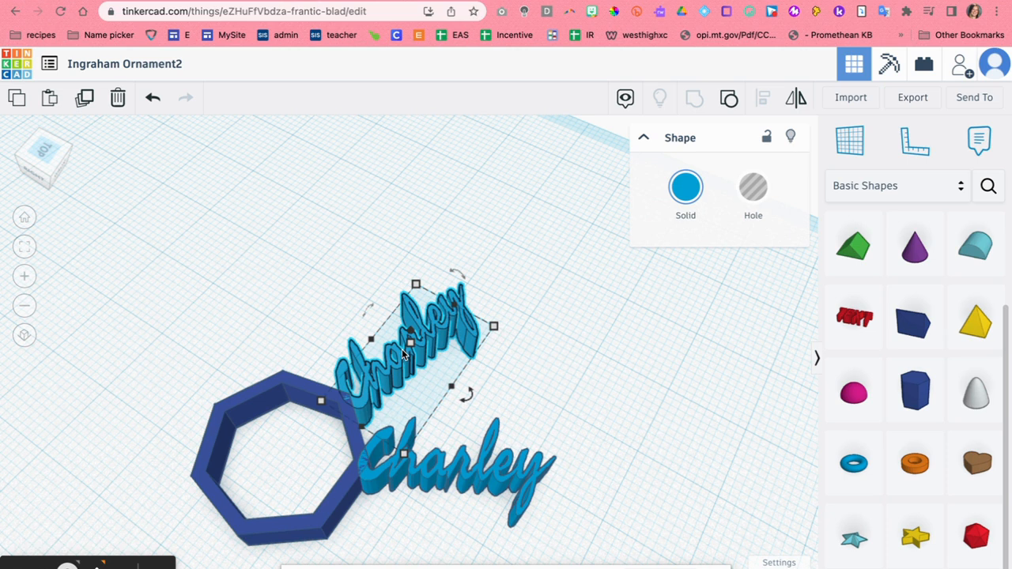
left_click(587, 342)
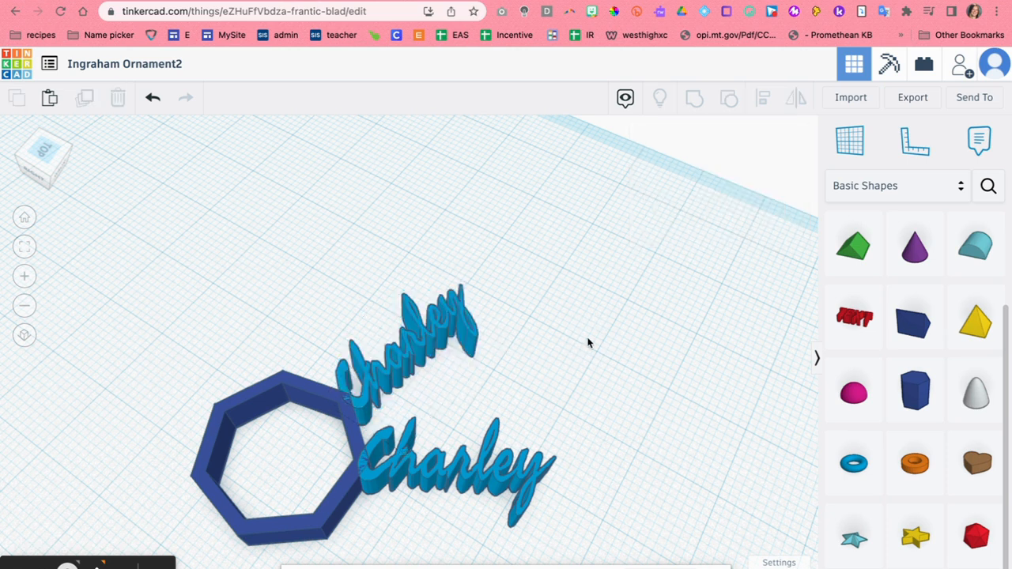
key("ctrl+v")
left_click_drag(481, 361, 313, 310)
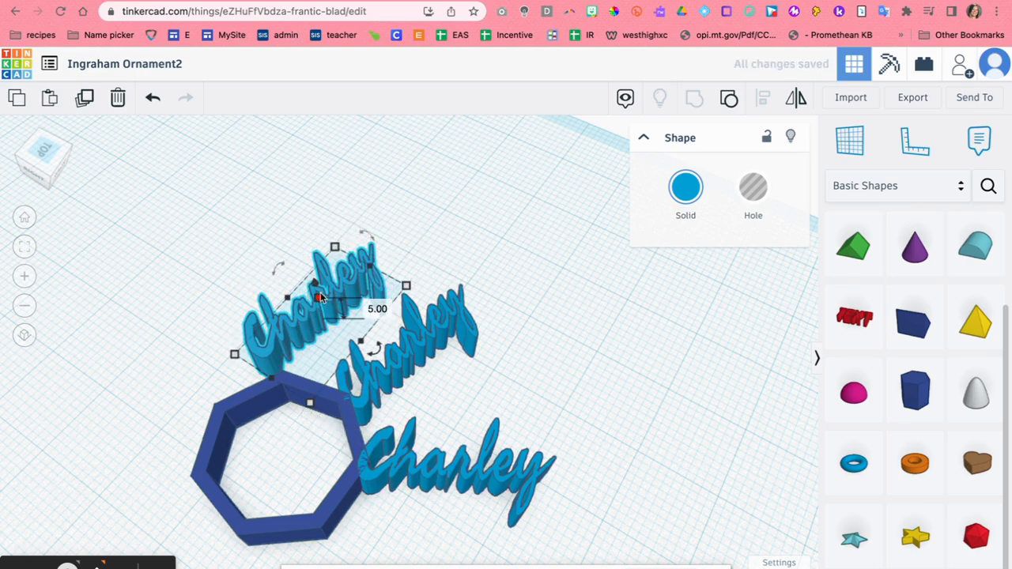
Step: Rotate the third name copy and set its first letter against the free side of the heptagonal ring
left_click_drag(40, 162, 47, 181)
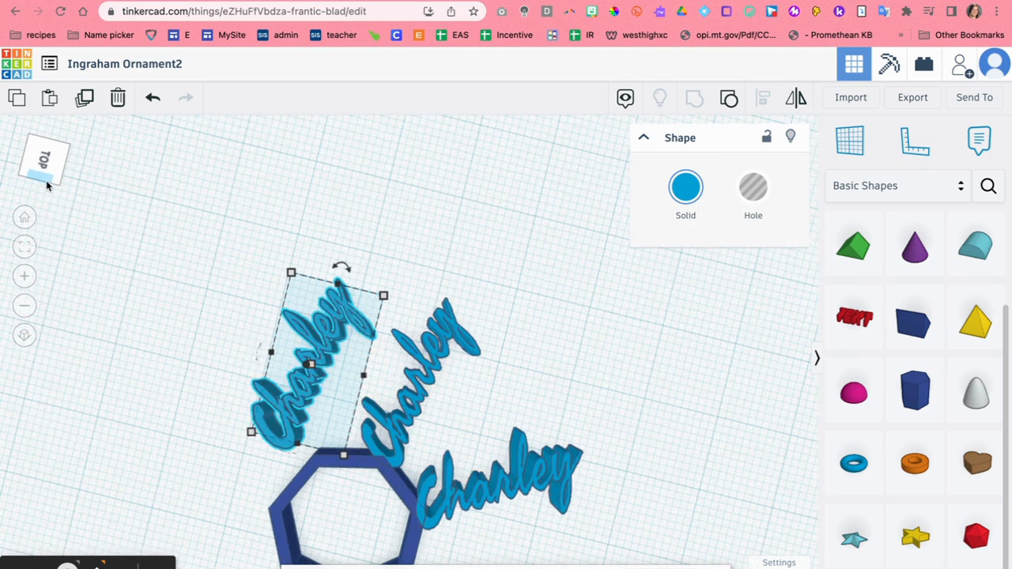
left_click_drag(340, 267, 267, 270)
left_click_drag(314, 347, 298, 364)
left_click_drag(323, 293, 320, 298)
left_click(120, 265)
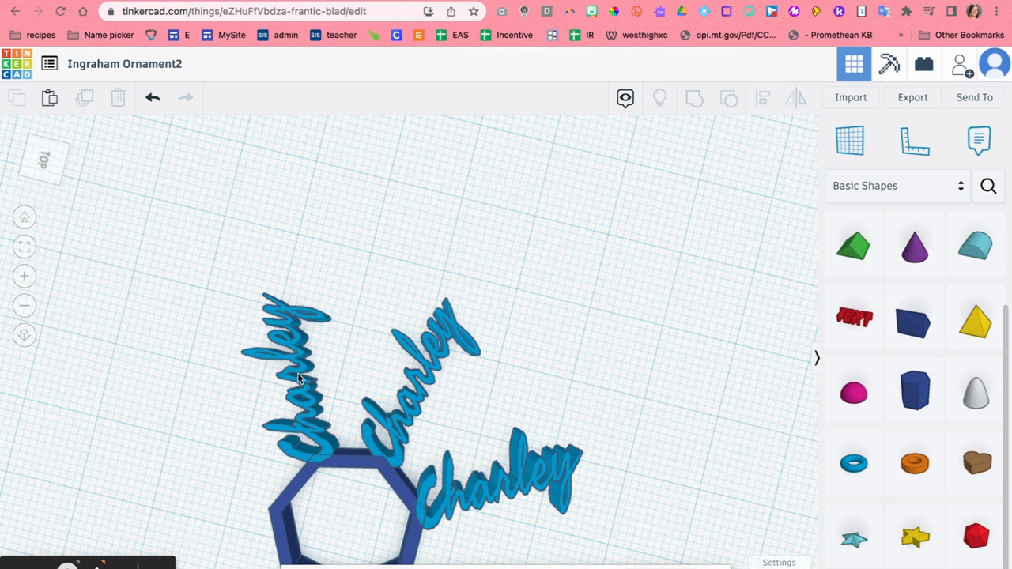
Step: Duplicate the name copy just placed on the ring
left_click(294, 315)
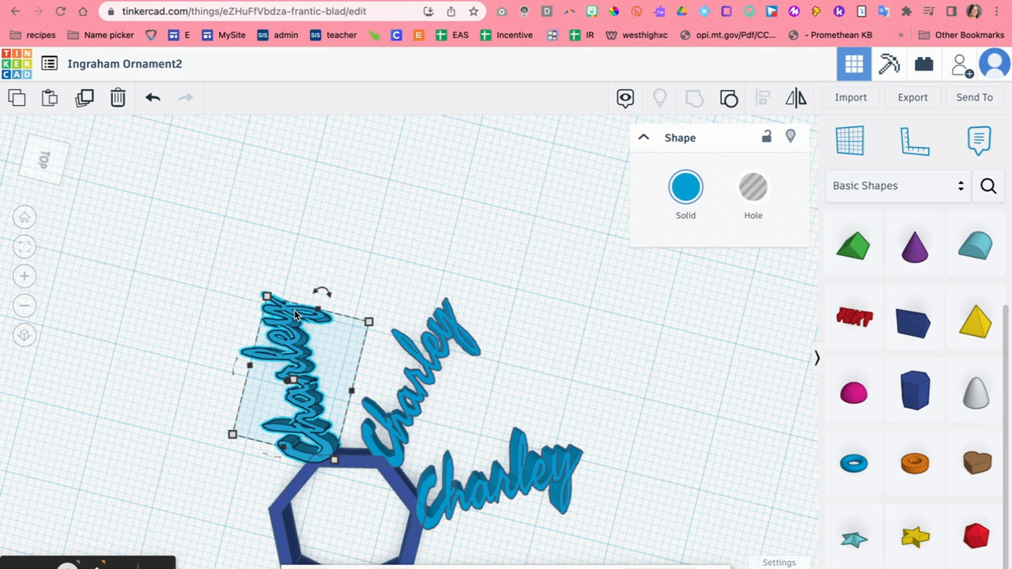
left_click(476, 236)
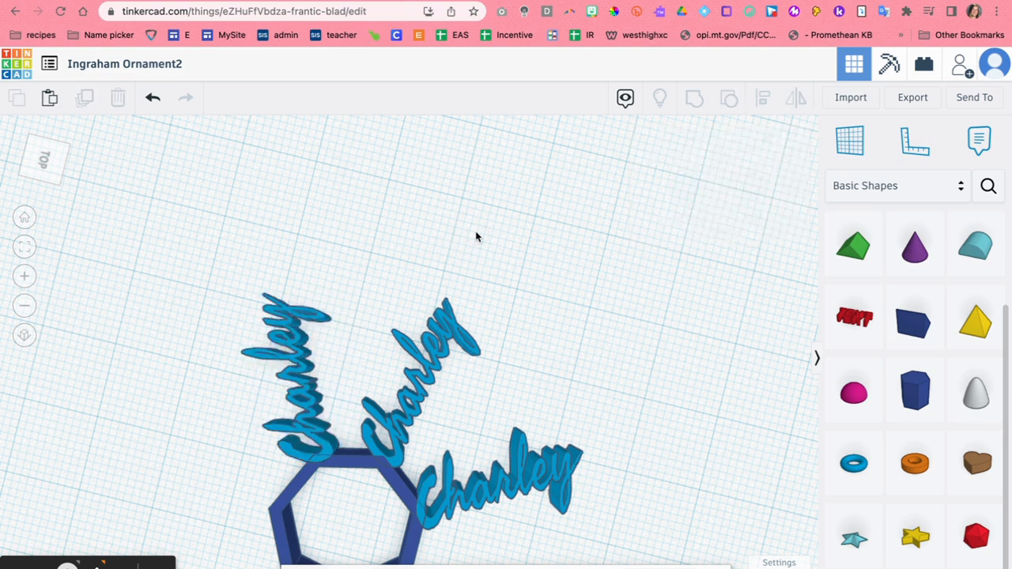
key("ctrl+v")
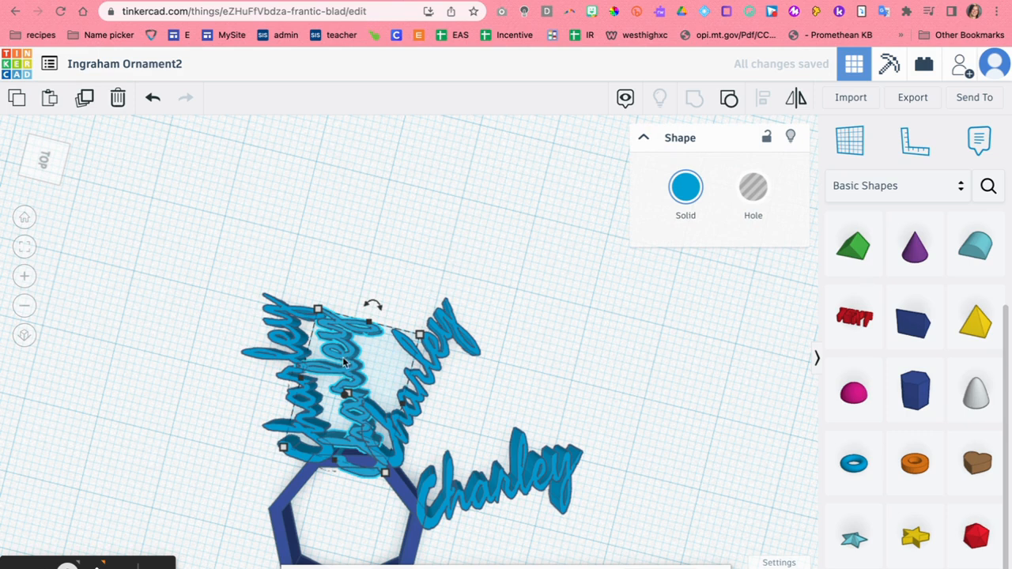
left_click(290, 347, "shift")
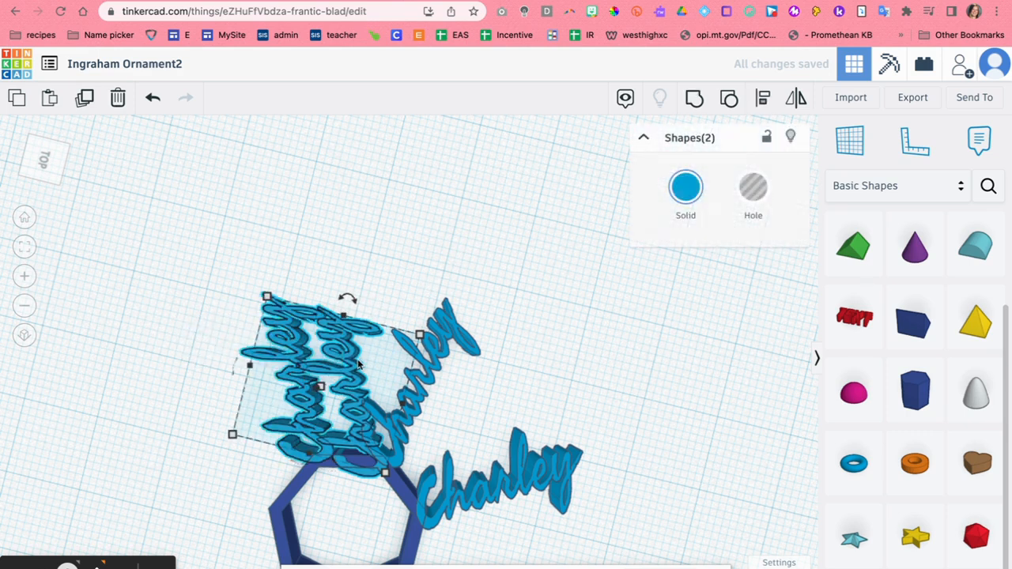
key("Left")
key("Left")
key("Left")
key("Left")
key("Left")
key("Left")
key("Left")
key("Left")
key("Left")
key("Left")
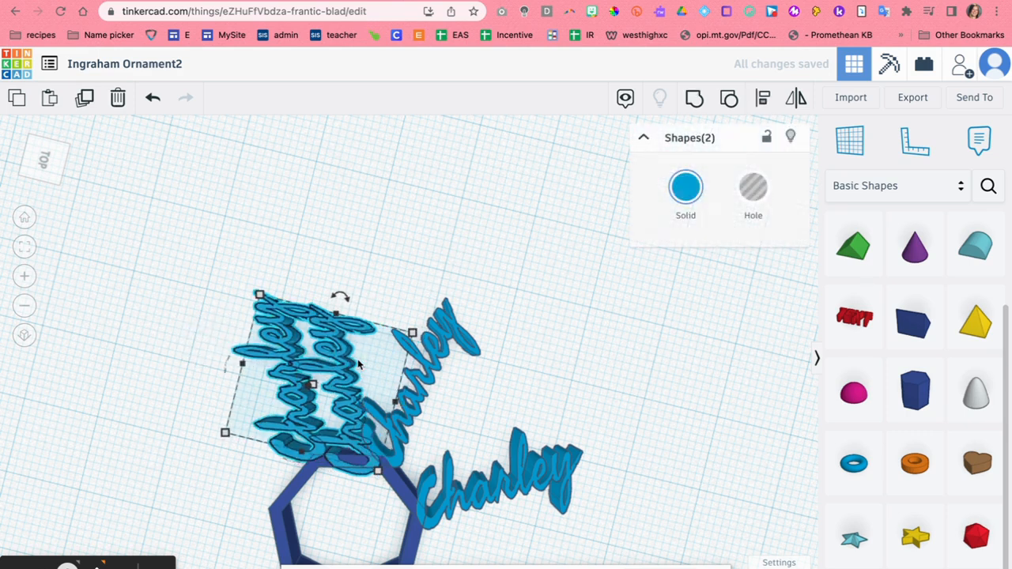
key("Right")
key("Right")
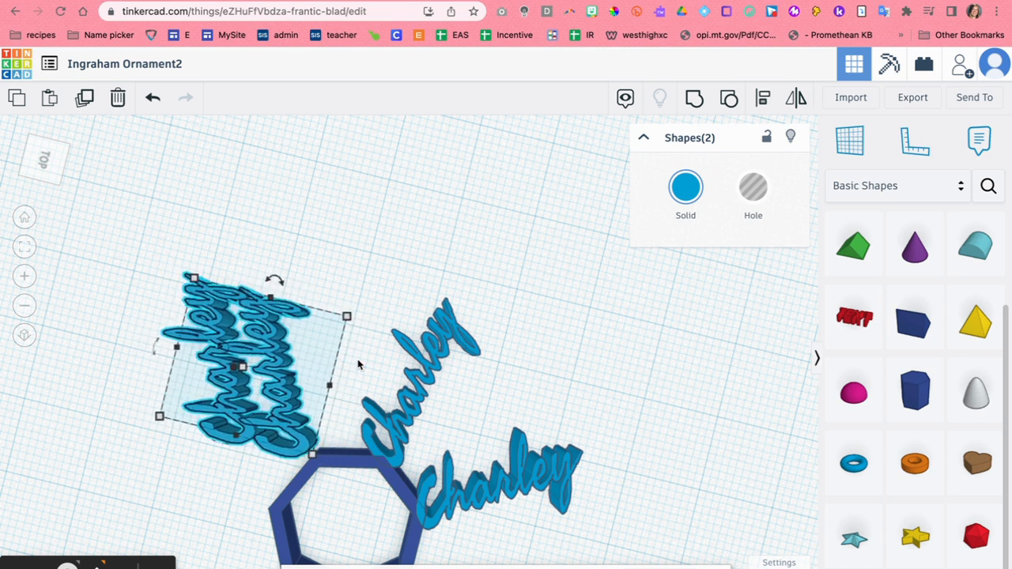
key("Right")
key("Right")
key("Right")
key("Right")
key("Right")
key("Right")
key("Right")
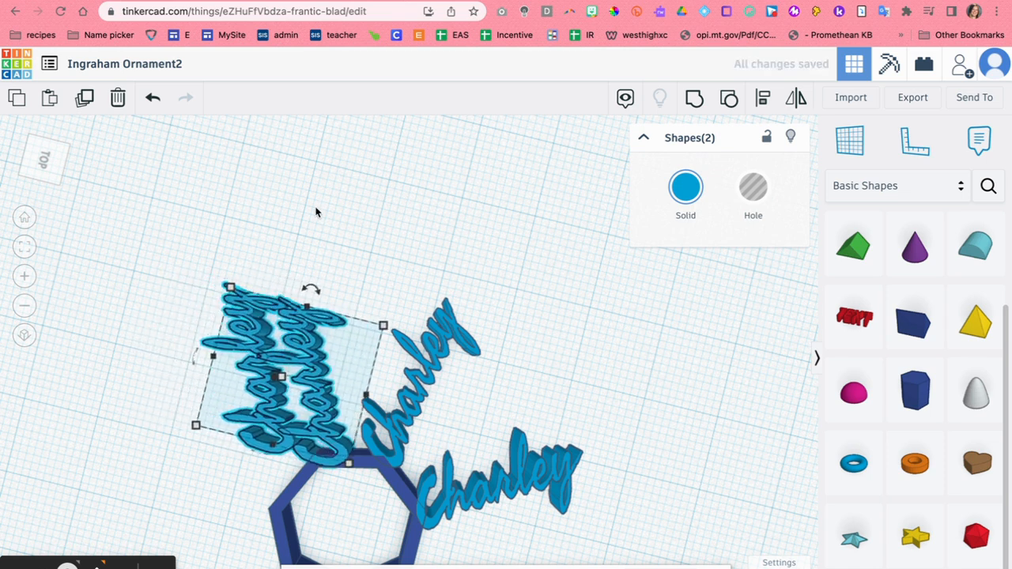
key("Right")
key("Right")
key("Right")
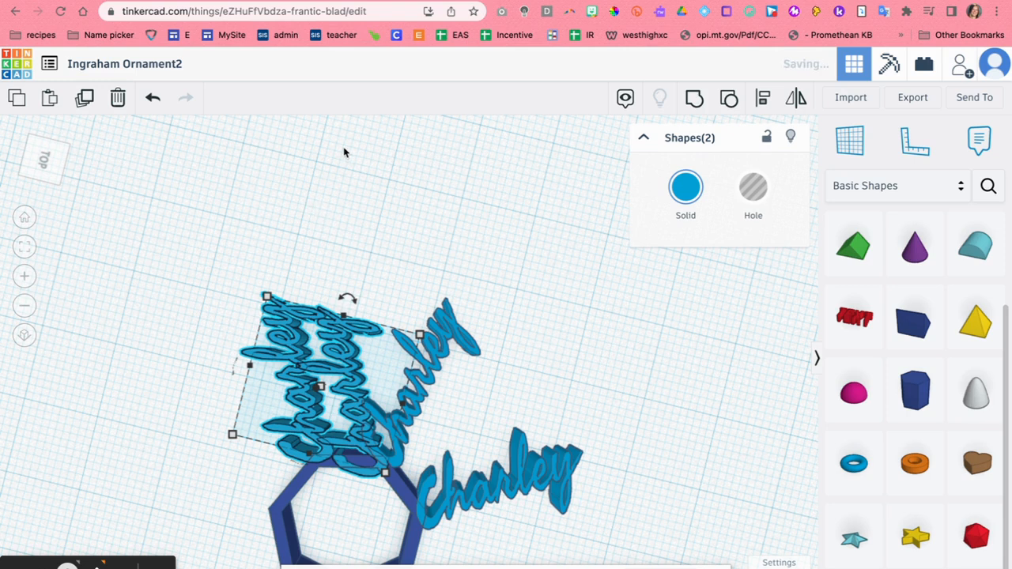
Step: Move the new name copy clear of the others and rotate it toward the ring's next side
left_click(356, 251)
left_click(349, 379)
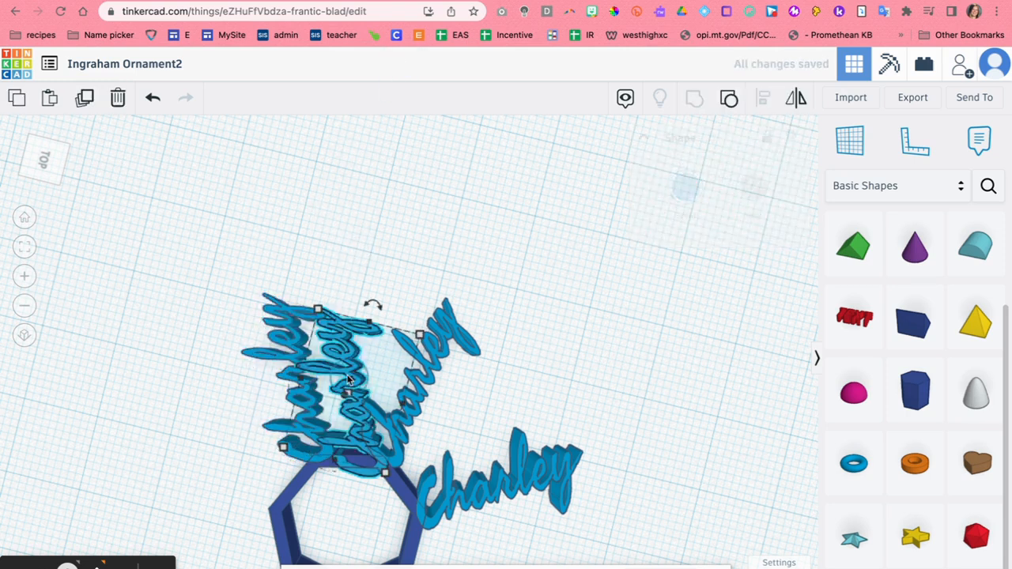
left_click_drag(348, 379, 184, 379)
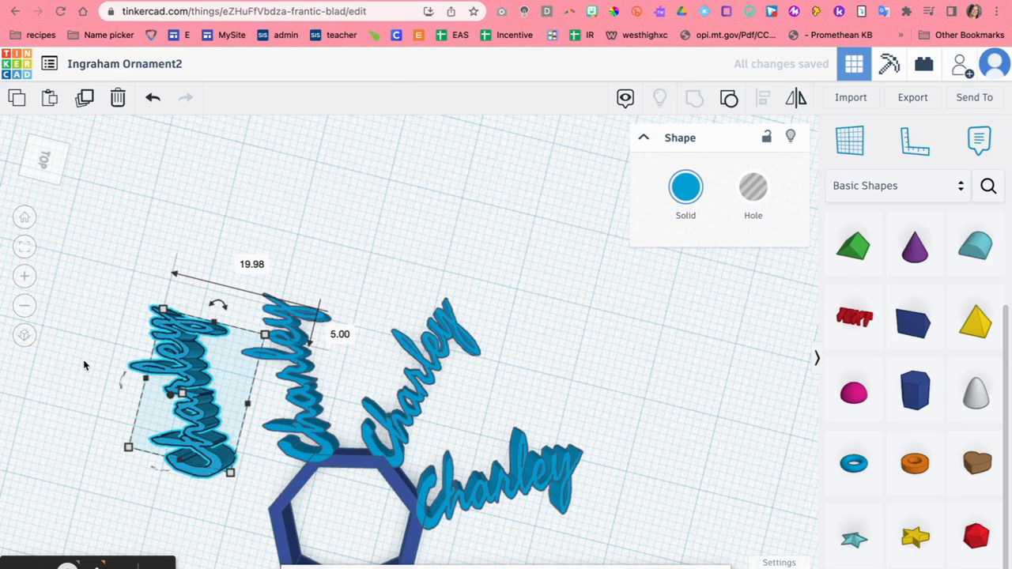
scroll(84, 365, "down", 3)
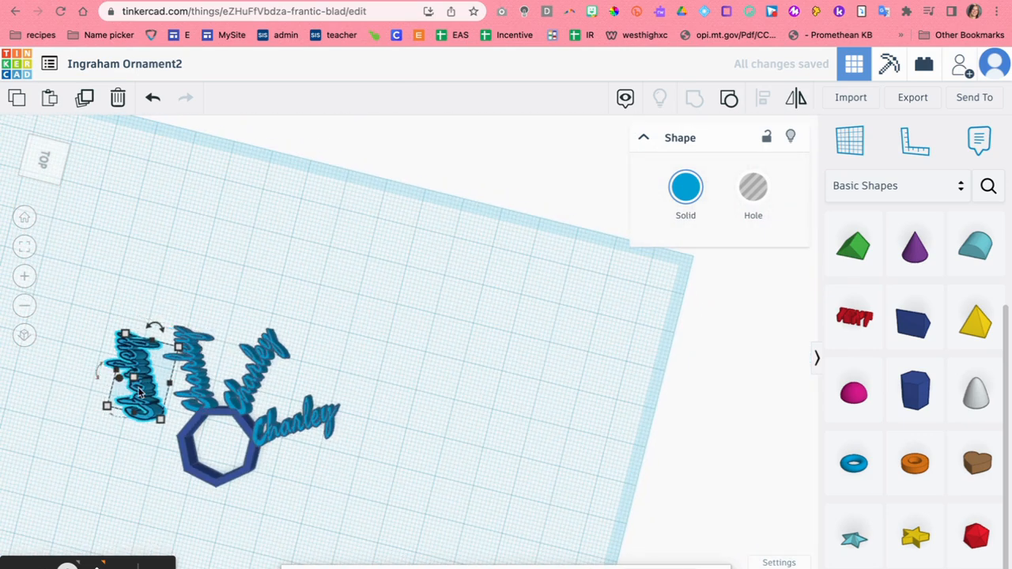
mouse_move(51, 172)
left_mouse_down()
mouse_move(56, 162)
mouse_move(61, 170)
left_mouse_up()
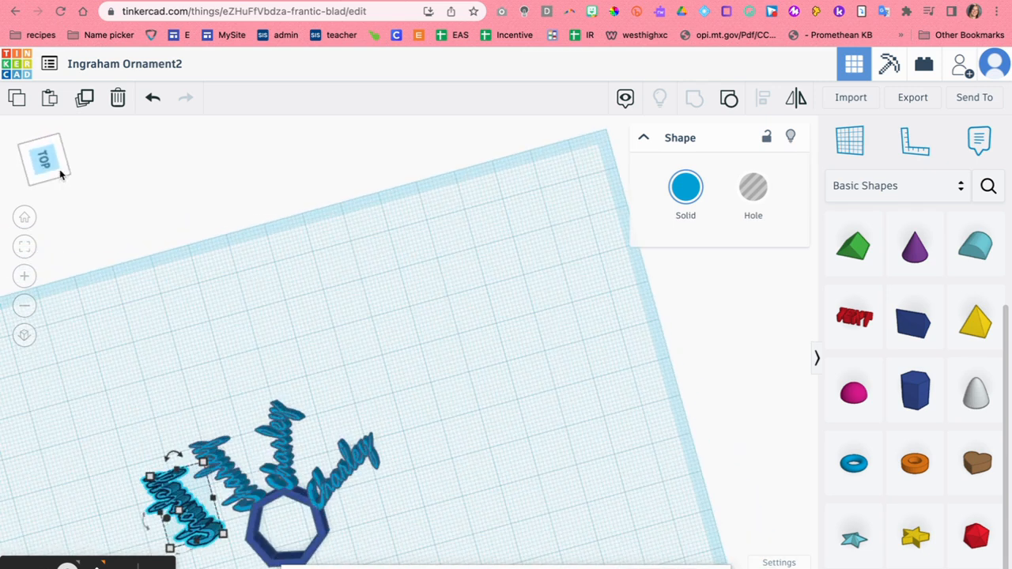
left_click_drag(173, 456, 155, 472)
Step: Adjust the fourth name copy's angle and position so its first letter touches the ring's lower edge
left_click(25, 219)
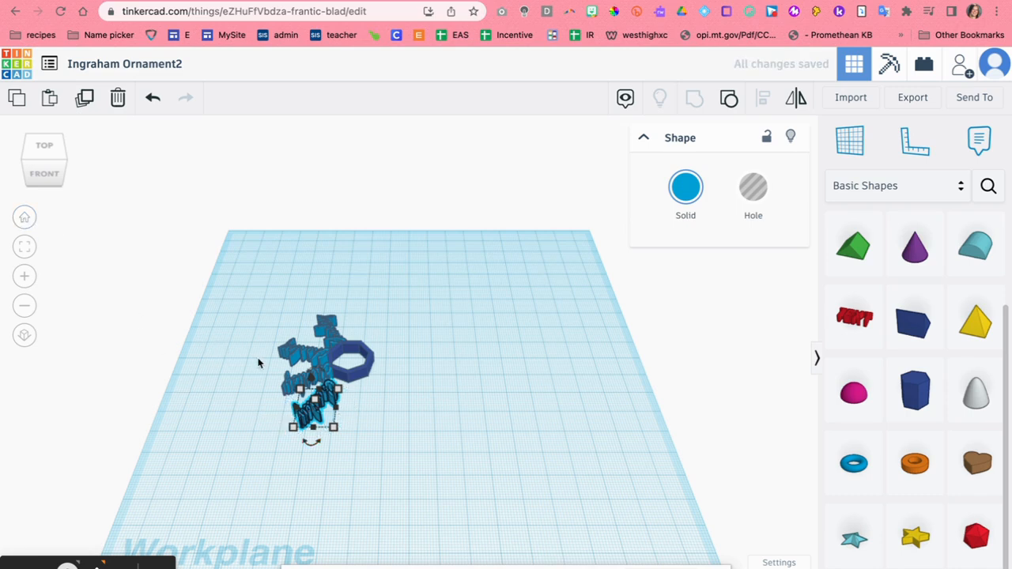
scroll(258, 363, "up", 5)
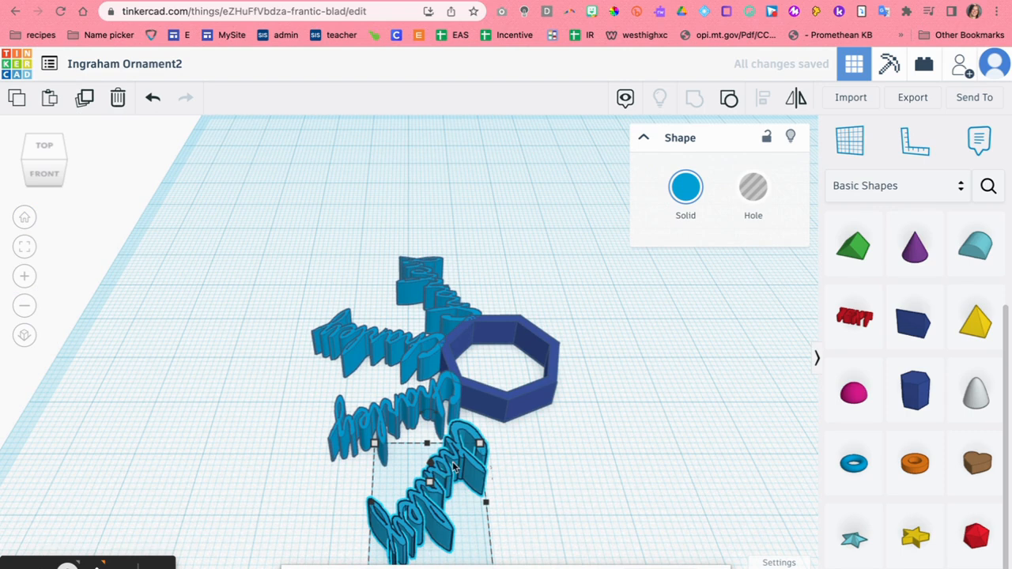
left_click(43, 149)
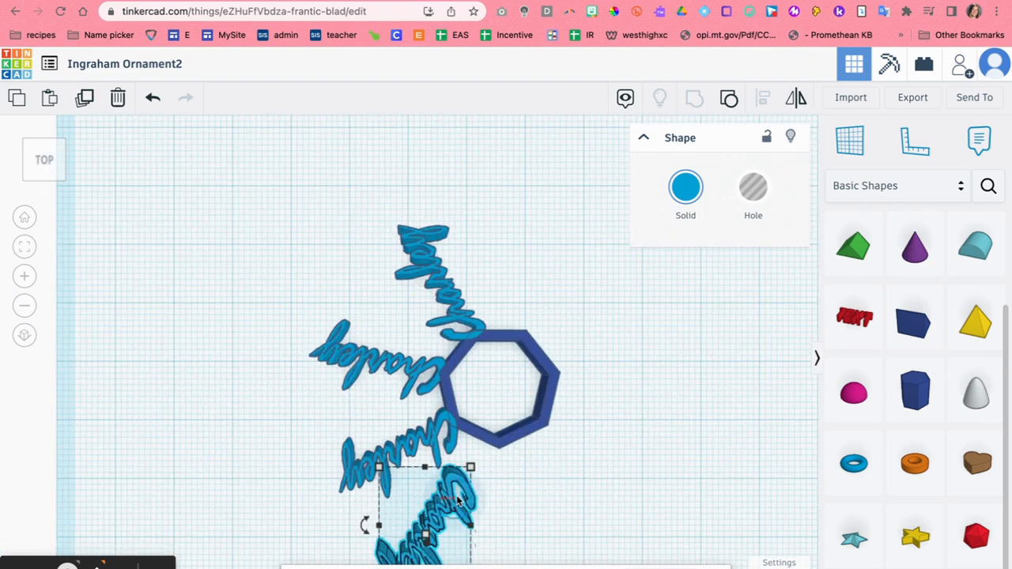
left_click(548, 490)
left_click_drag(446, 508, 489, 479)
left_click_drag(407, 495, 443, 544)
left_click(618, 483)
left_click(497, 506)
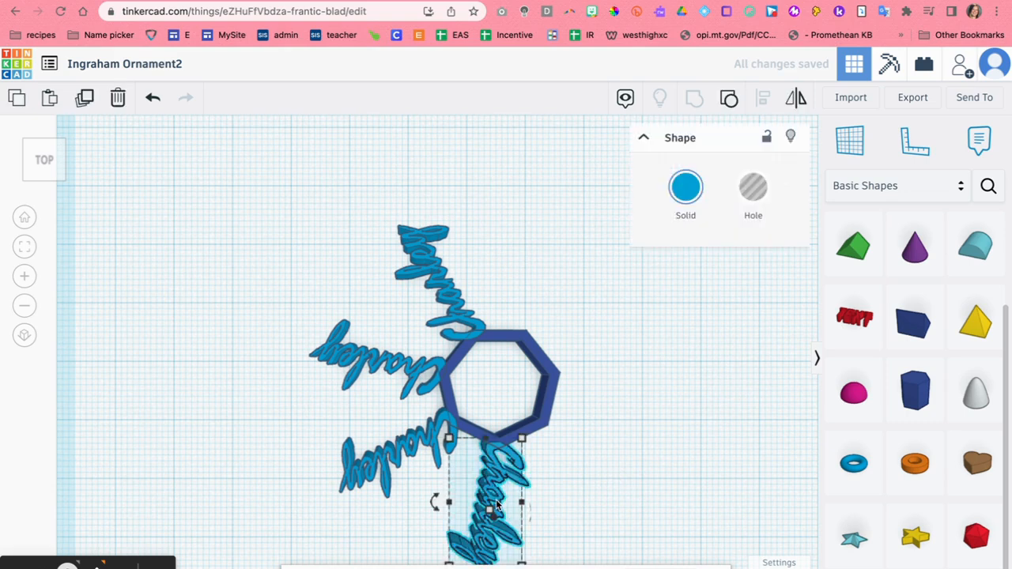
Step: Paste another copy of the name and move it to the right of the fourth one
key("super+v")
left_click(605, 475)
left_click(545, 500)
left_click_drag(536, 504, 605, 507)
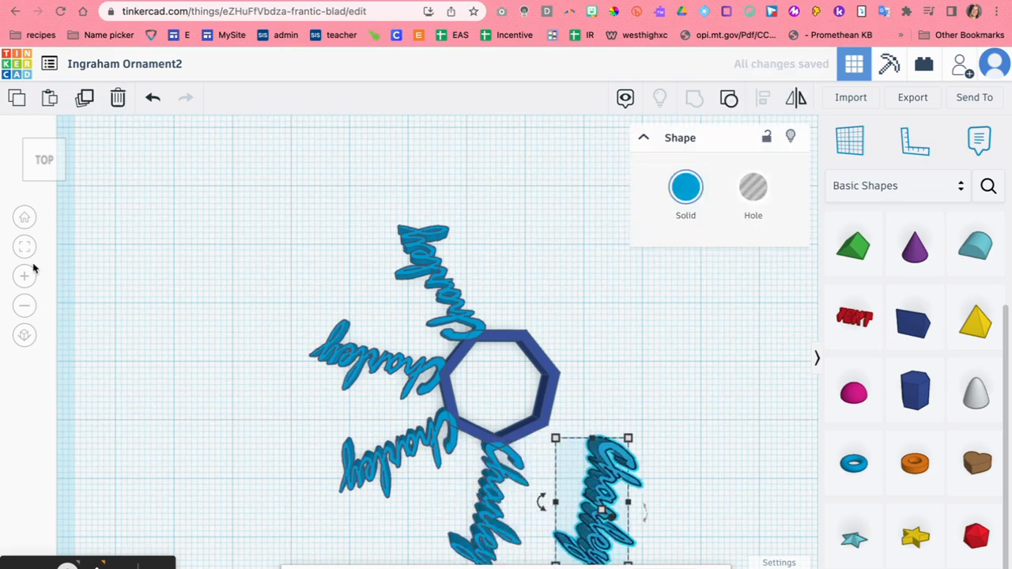
Step: Rotate the fifth name copy and place it against the ring's lower-right side
left_click(23, 218)
left_click_drag(384, 444, 389, 412)
left_click(41, 147)
left_click(490, 393)
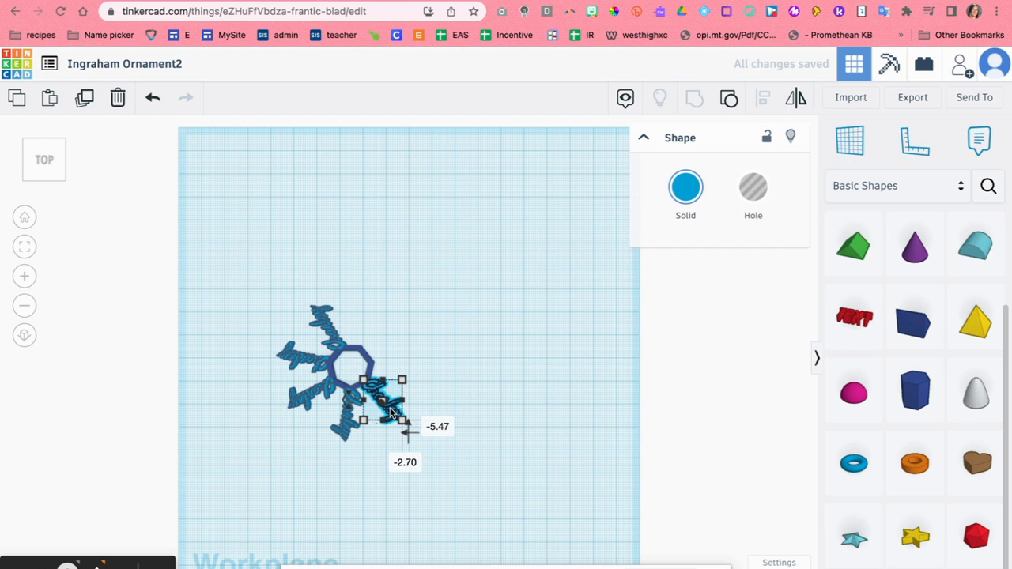
Step: Copy the upper-left name and fit the duplicate at an angle against the ring's upper-right side
left_click(330, 328)
key("ctrl+c")
left_click(465, 280)
key("ctrl+v")
key("Right")
key("Right")
key("Right")
key("Right")
key("Right")
key("Right")
key("Right")
key("Right")
key("Right")
key("Right")
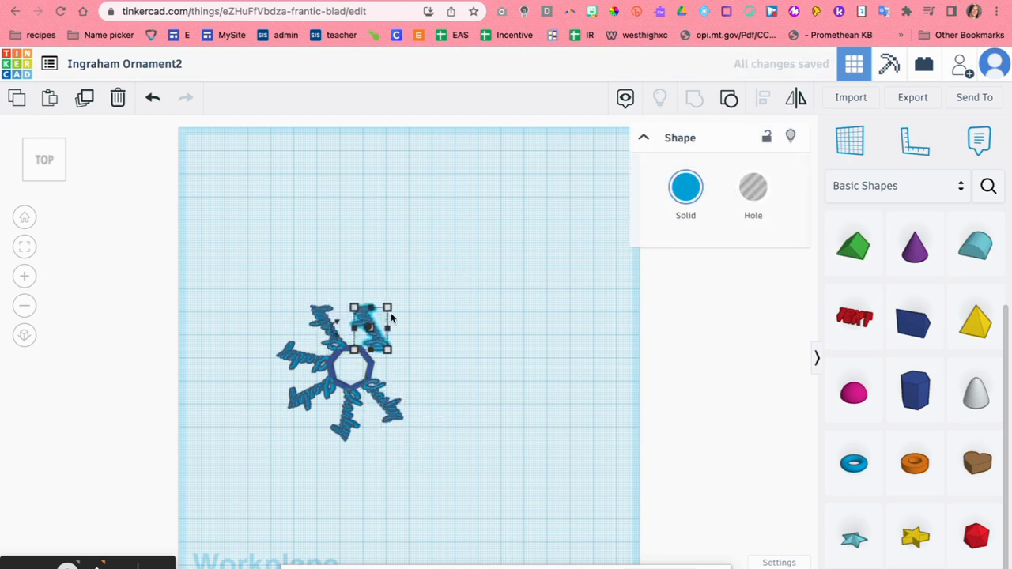
left_click_drag(340, 323, 355, 290)
left_click(474, 276)
Step: Add a seventh name copy and rotate it to fit the ring's remaining right-hand side
left_click(382, 323)
left_click(469, 316)
left_click_drag(401, 316, 400, 348)
left_click(388, 362)
Step: Fine-tune the angle of the upper-left name on the ring
left_click(327, 329)
left_click_drag(297, 329, 295, 324)
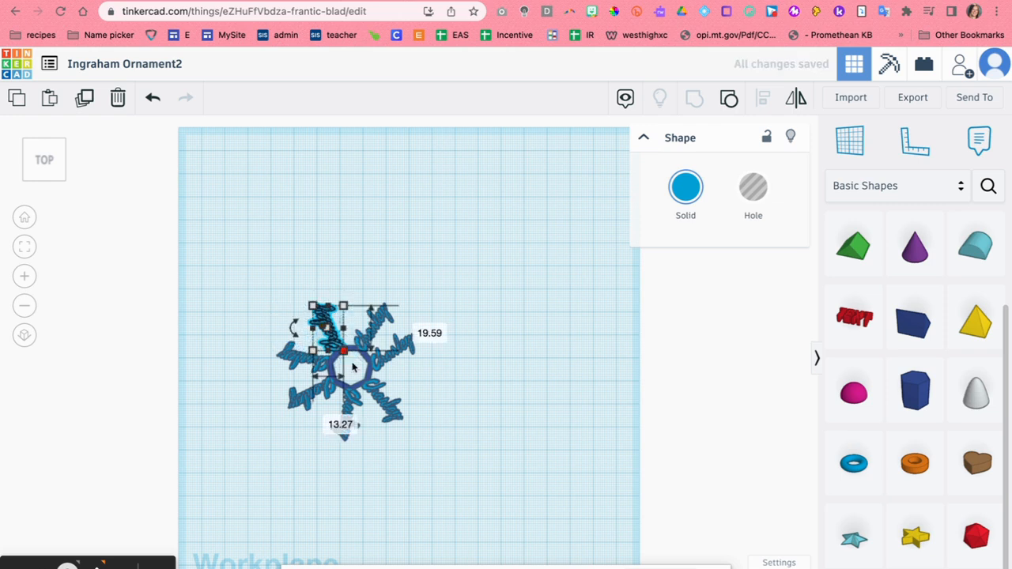
left_click(383, 410)
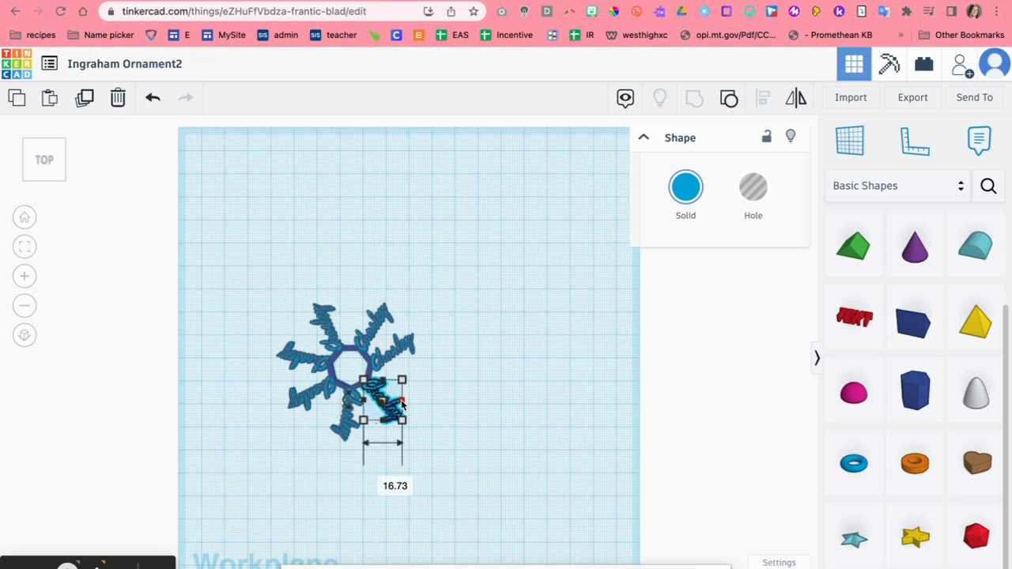
left_click(394, 413)
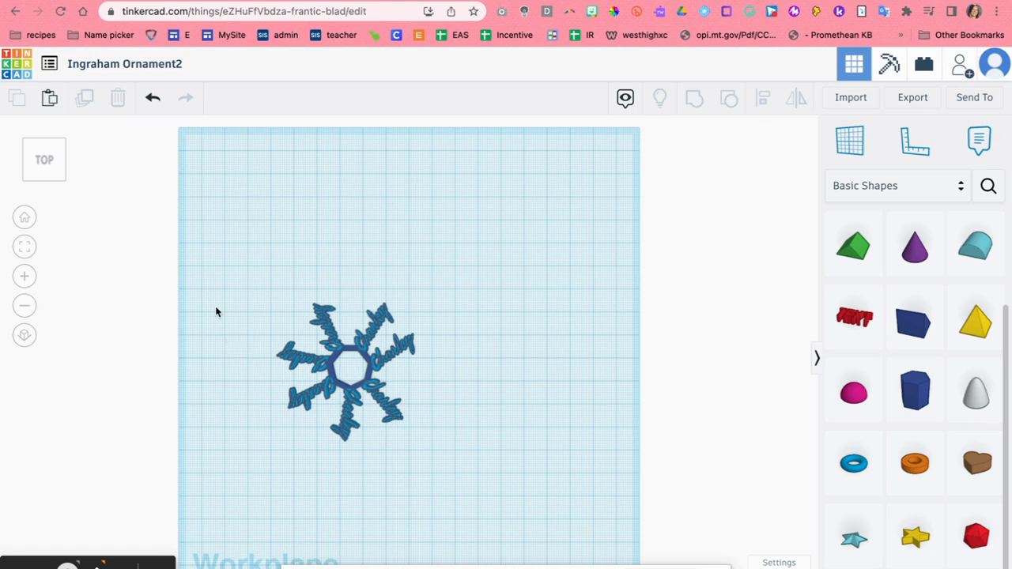
Step: Add a tube beside the snowflake and enlarge it to 35 mm in width and depth
left_click_drag(914, 463, 472, 320)
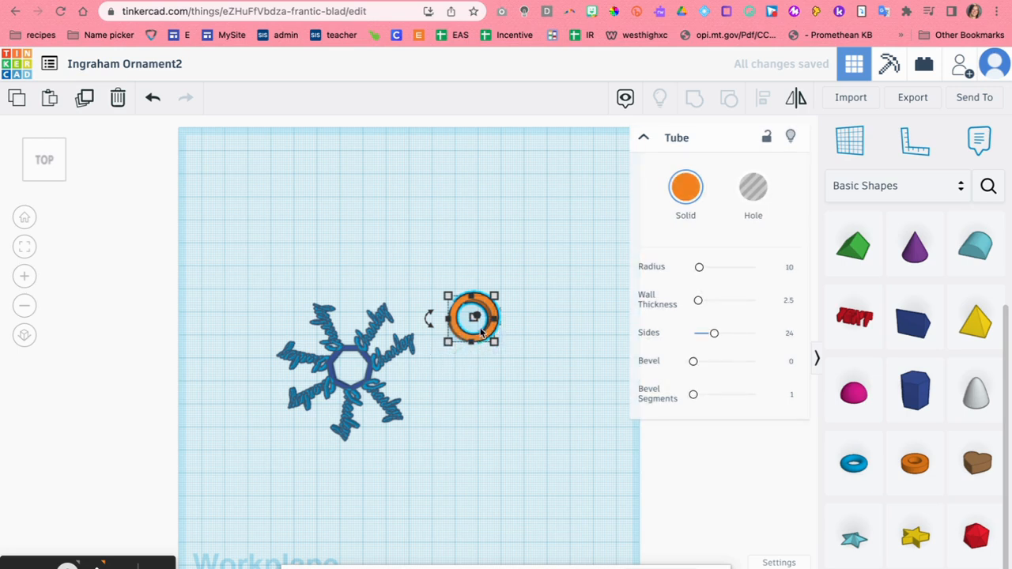
left_click_drag(491, 328, 426, 371)
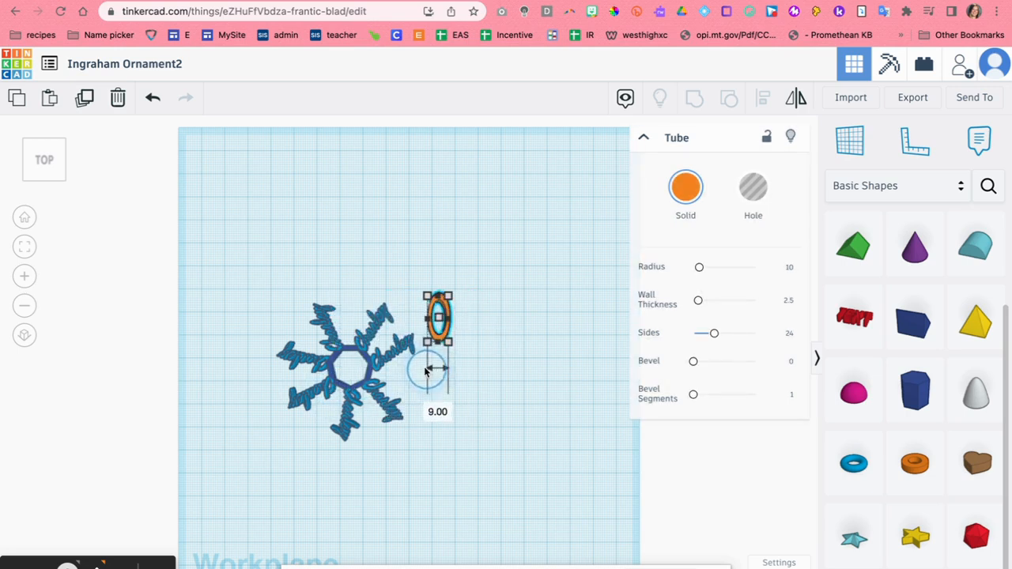
left_click(155, 98)
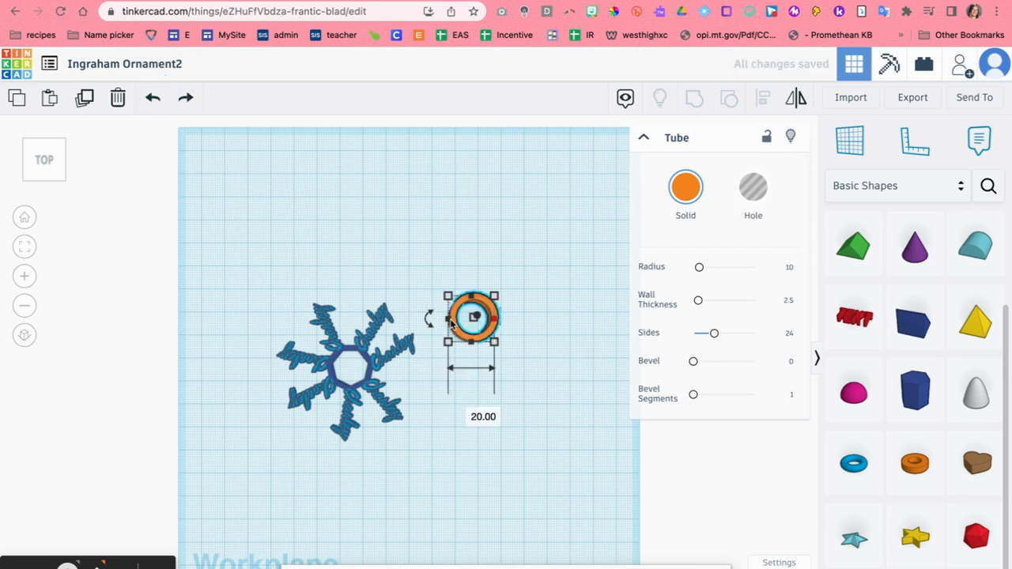
left_click(495, 344)
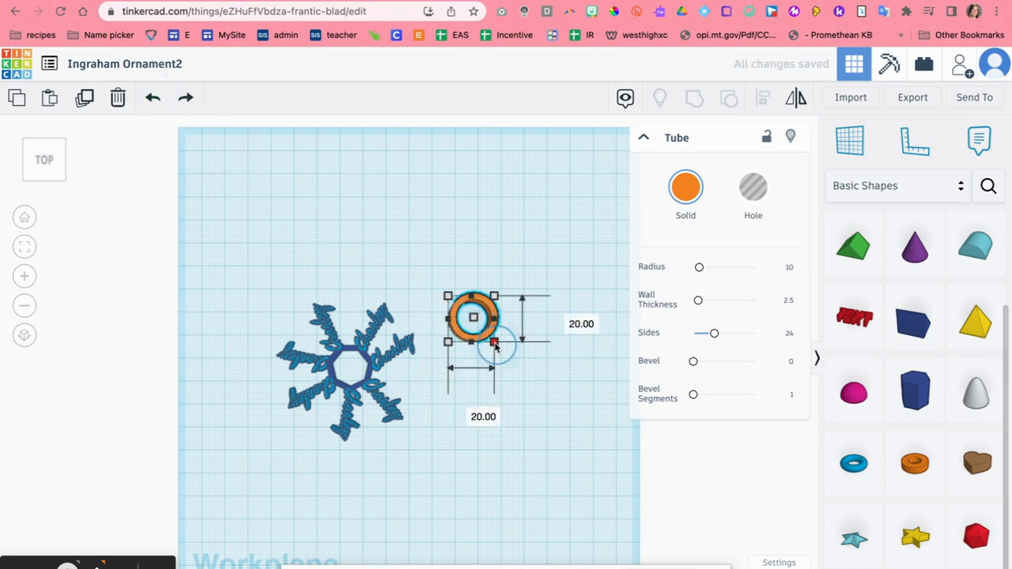
left_click_drag(495, 345, 524, 375)
key("ctrl+Left")
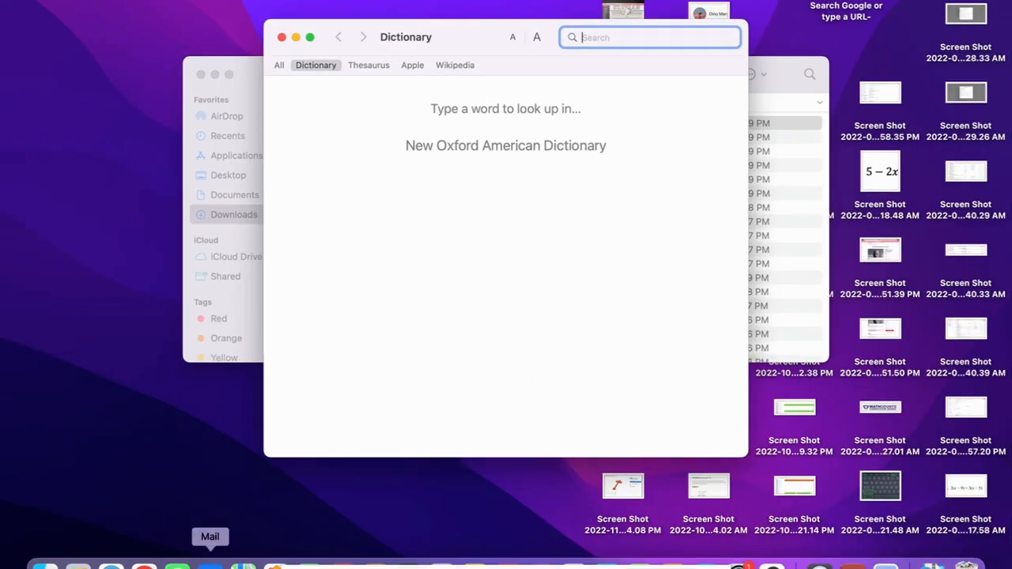
left_click(144, 565)
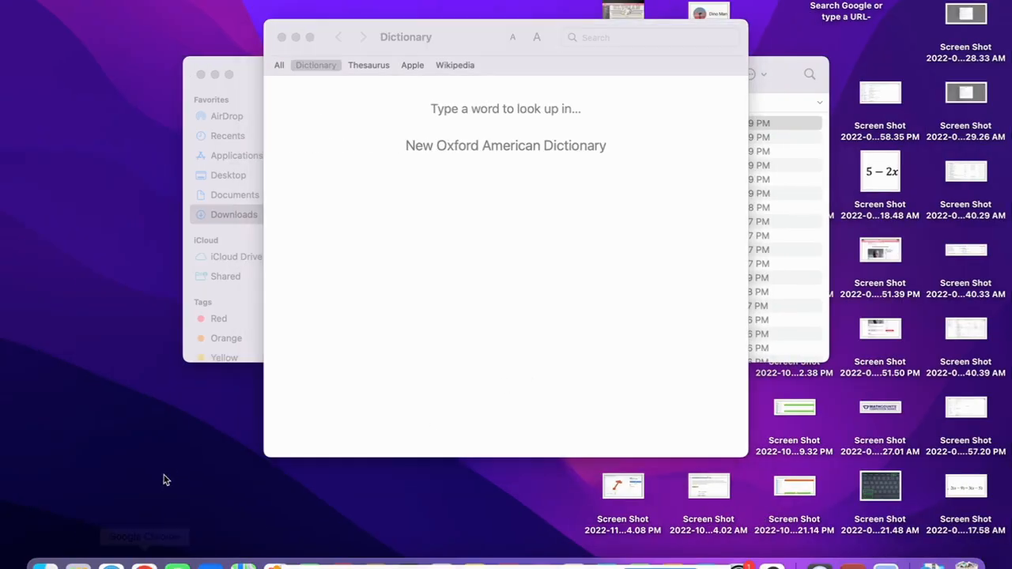
left_click(144, 564)
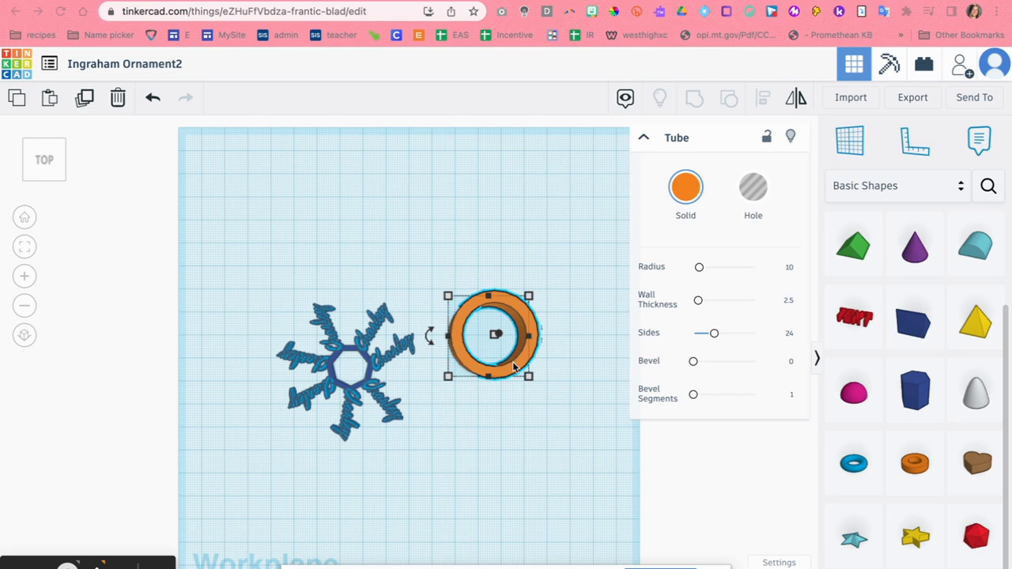
key("ctrl+Left")
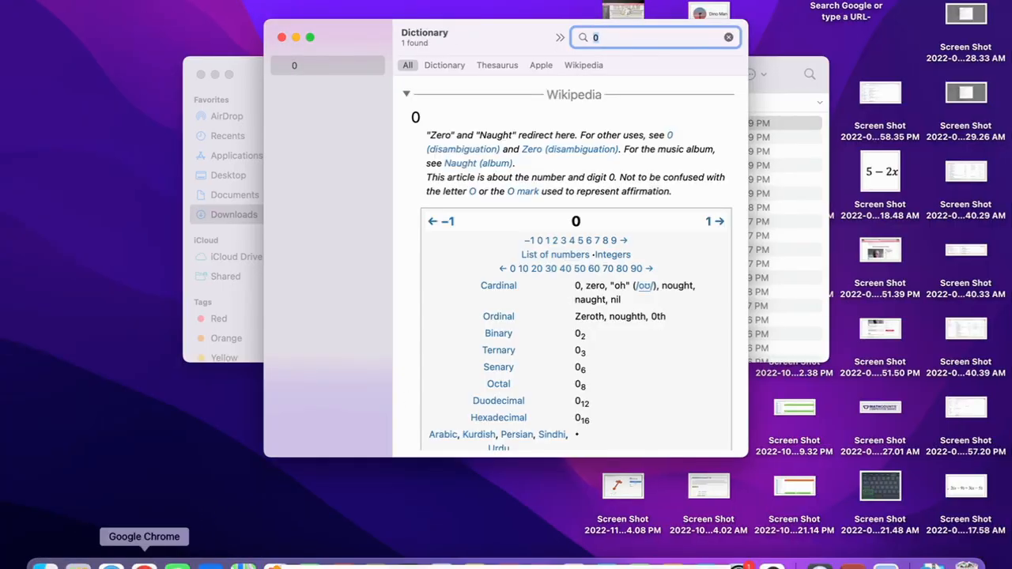
left_click(144, 564)
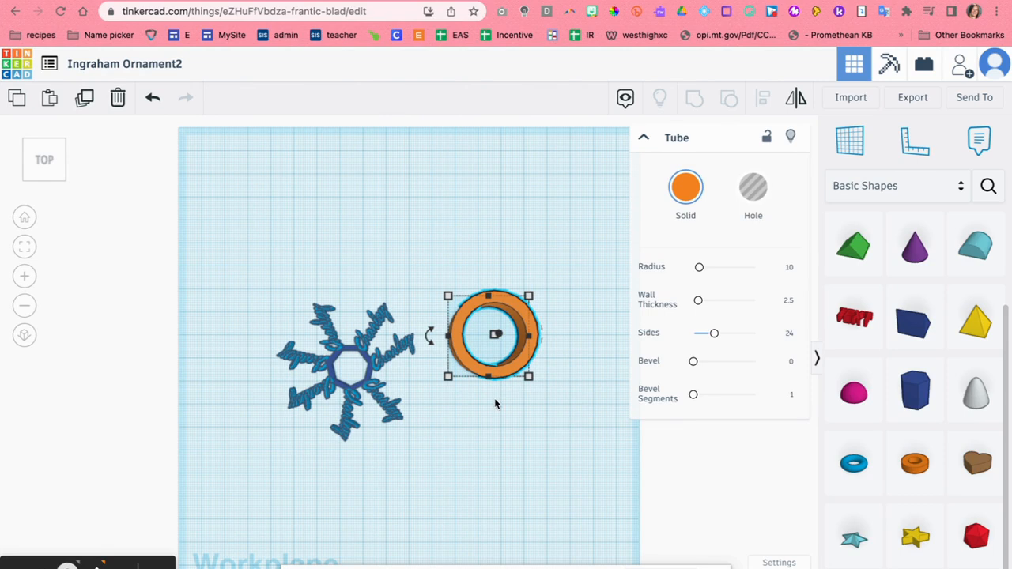
Step: Move the tube over the snowflake's centre and enlarge it to 38 mm in width and depth
left_click(481, 457)
left_click_drag(515, 363, 378, 404)
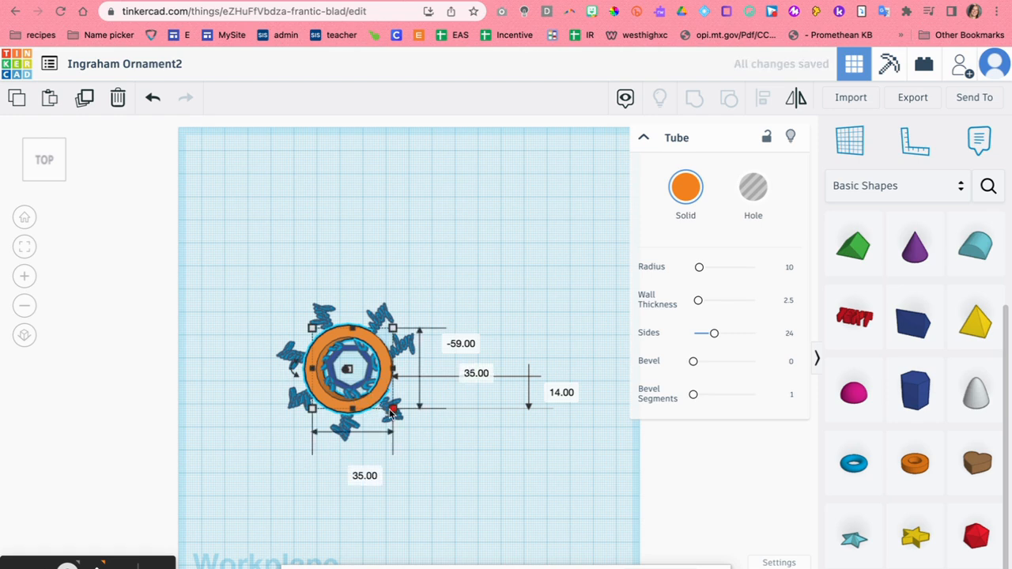
left_click_drag(393, 413, 401, 420)
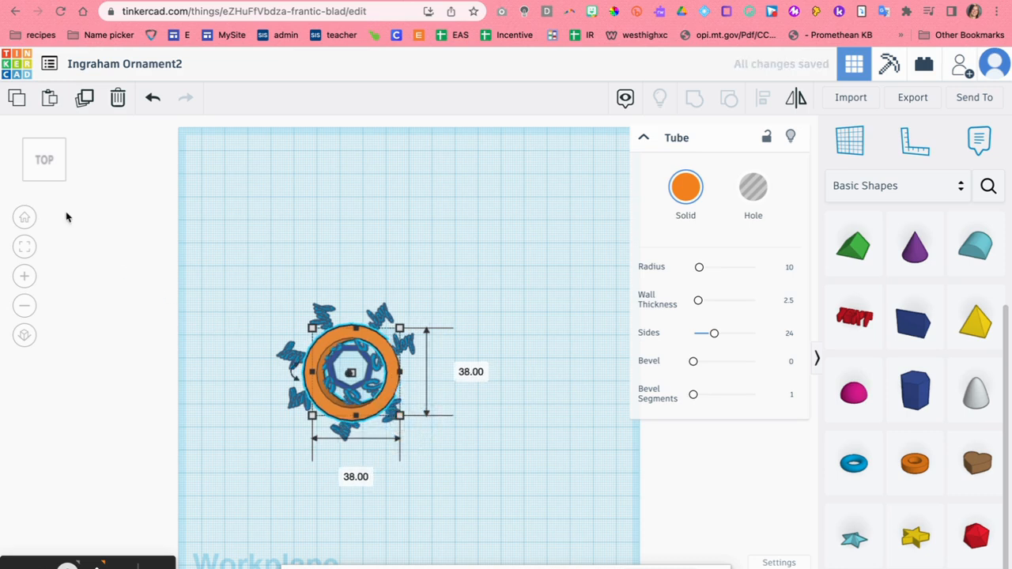
Step: Set the height of the large tube around the snowflake to 4 mm
left_click(43, 162)
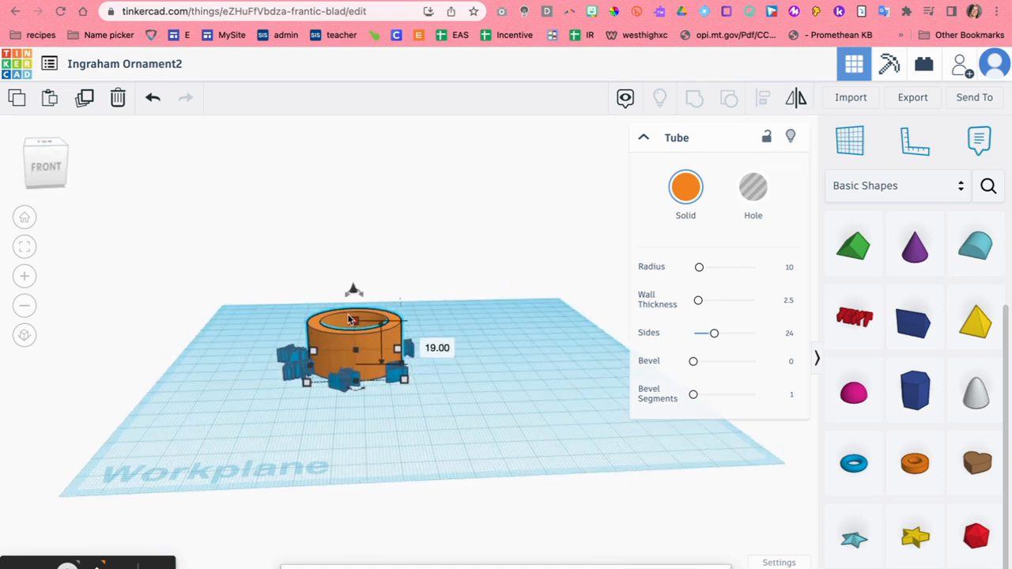
left_click(425, 344)
type("4")
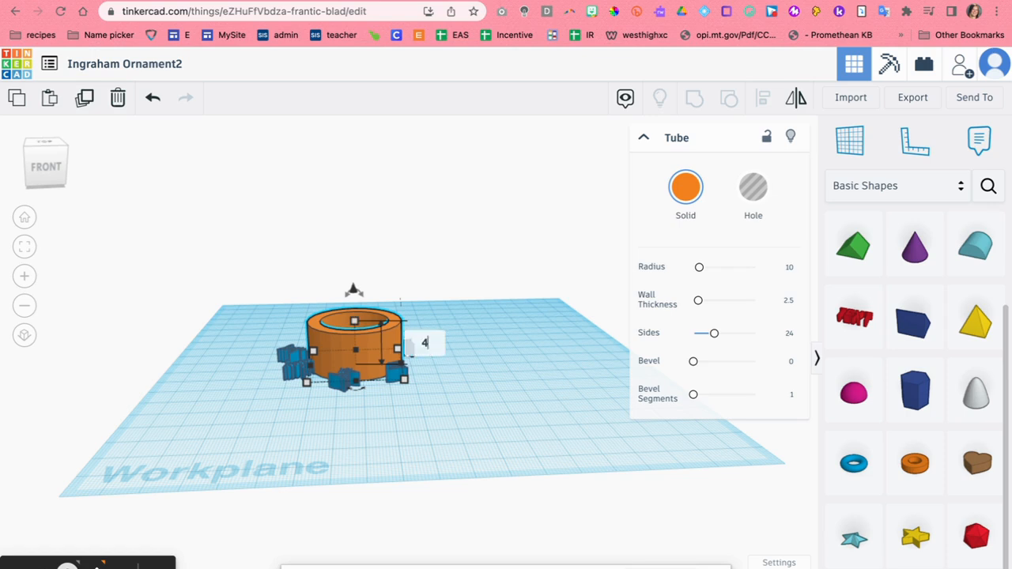
key("Return")
Step: Nudge the large tube two steps left and two steps up on the workplane to centre it on the heptagonal ring
left_click_drag(50, 156, 48, 185)
left_click(61, 169)
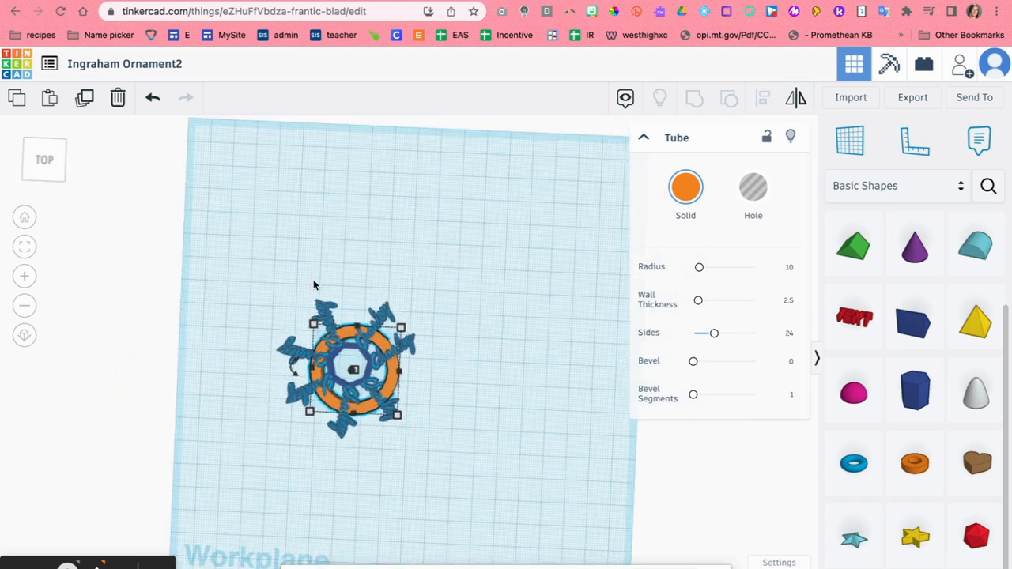
key("Left")
key("Left")
key("Up")
key("Up")
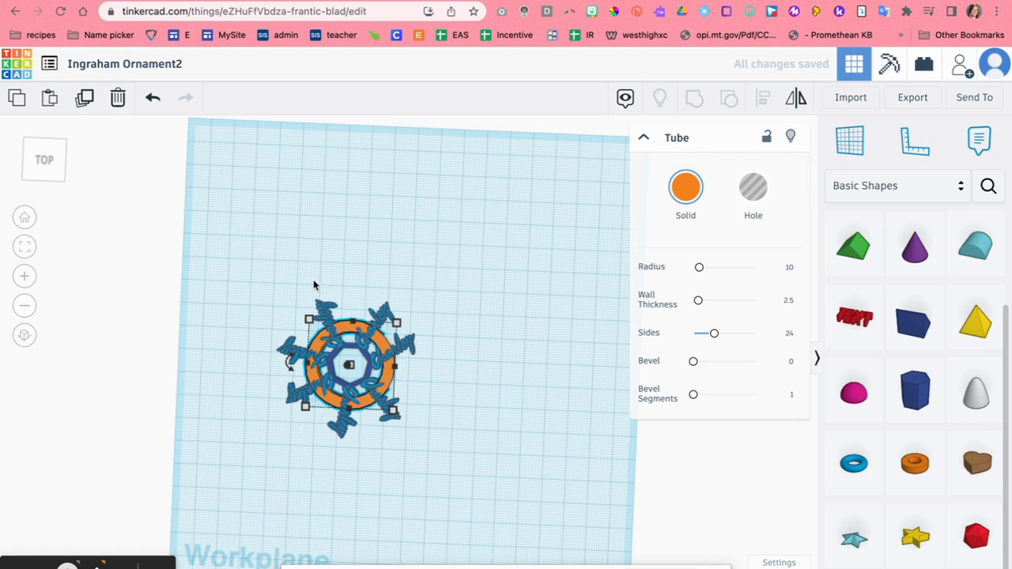
Step: Fine-tune the rotation of the upper-right name on the ring
left_click(466, 275)
left_click(385, 311)
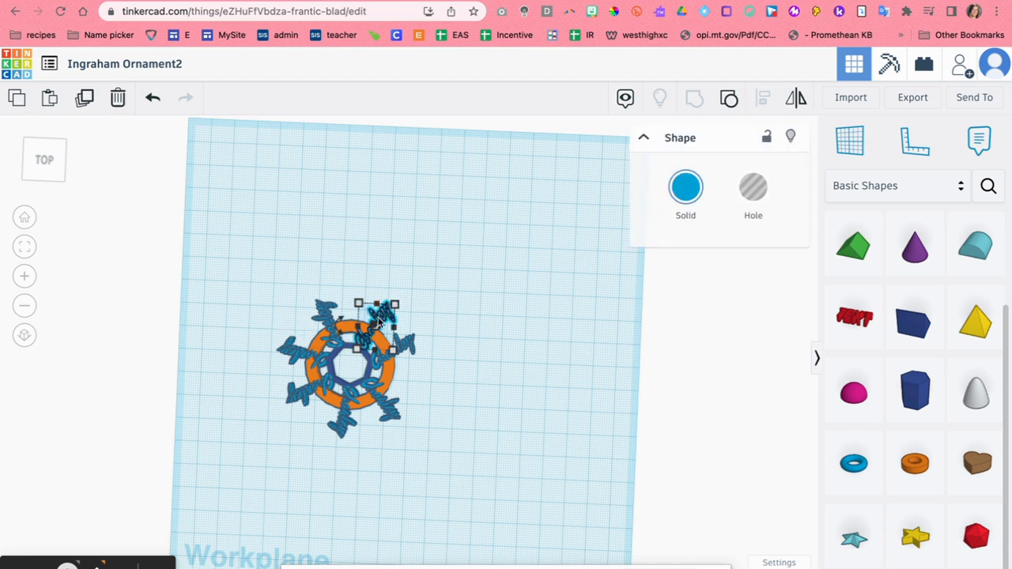
left_click_drag(352, 325, 339, 328)
left_click(496, 287)
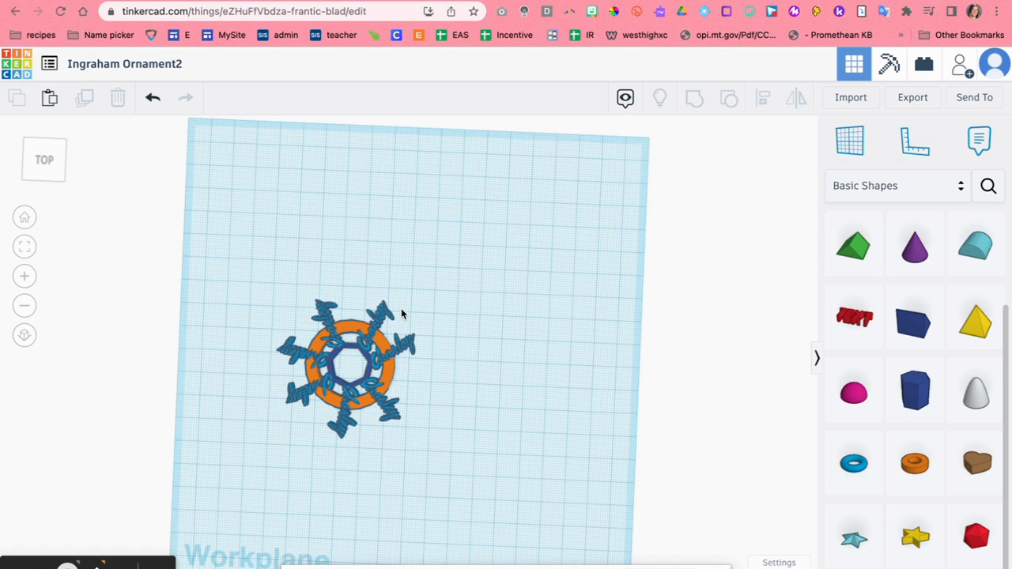
Step: Thin the large tube's wall to 1.65 and slightly increase its radius
left_click(379, 343)
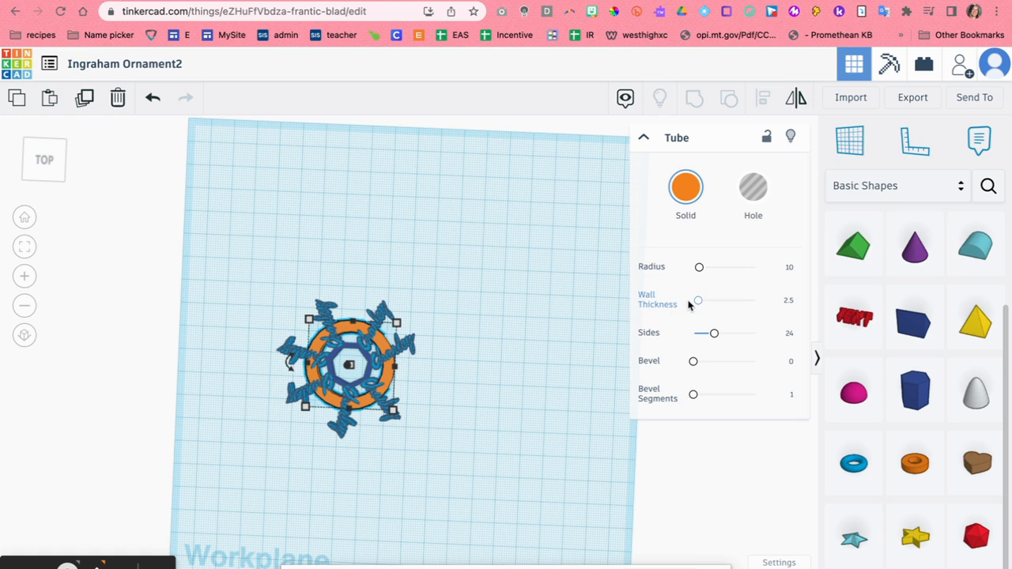
left_click_drag(699, 303, 699, 302)
left_click(510, 358)
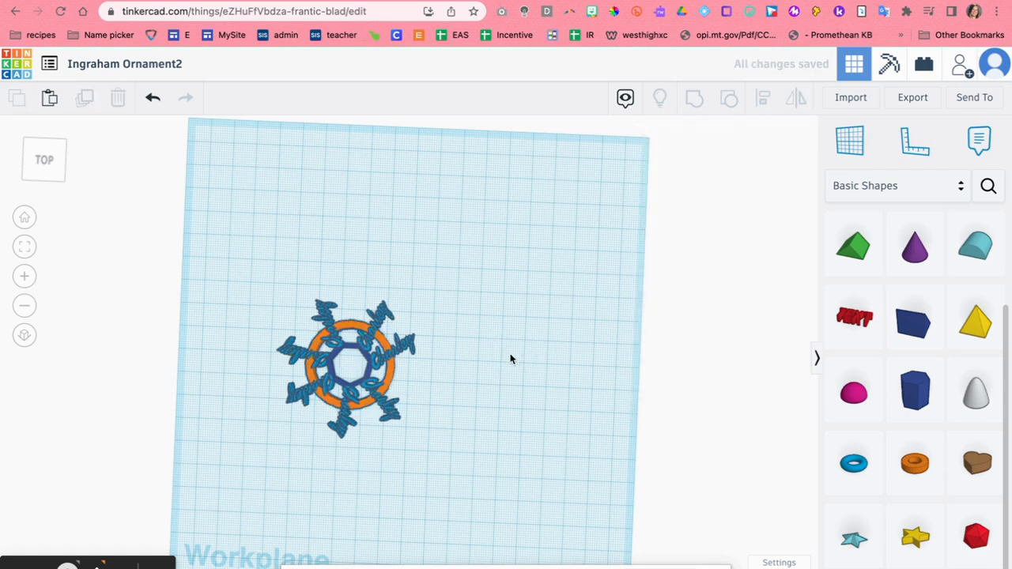
left_click(389, 375)
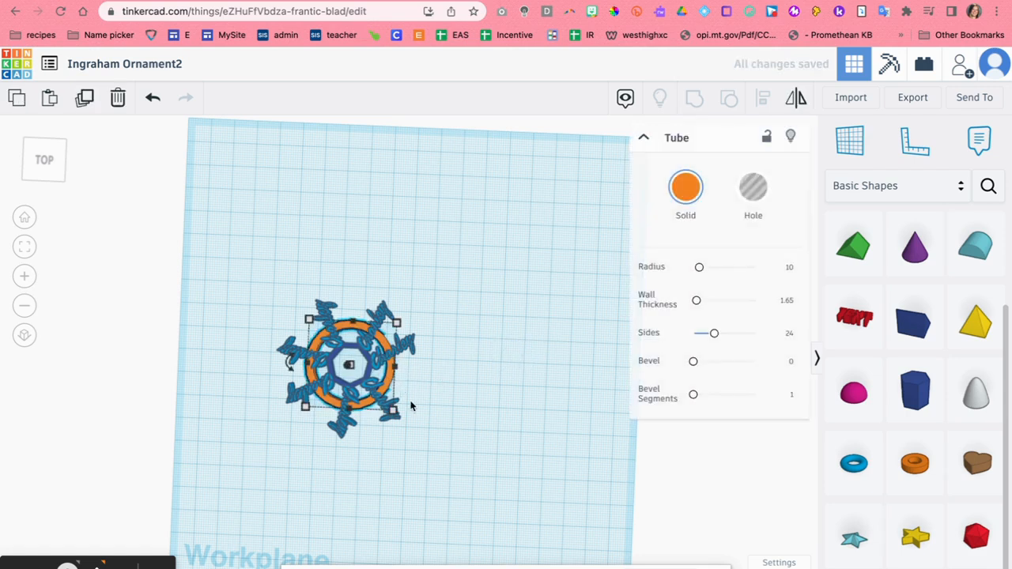
left_click_drag(701, 267, 700, 268)
left_click(577, 305)
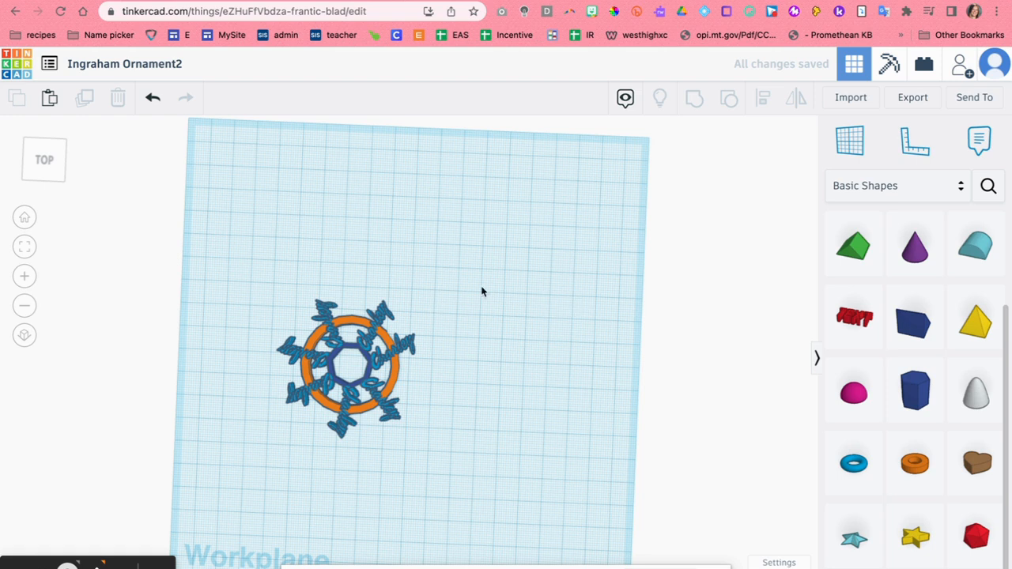
Step: Add a second tube at the outer tip of the upper-right name and set its height to 4 mm
left_click_drag(914, 463, 397, 296)
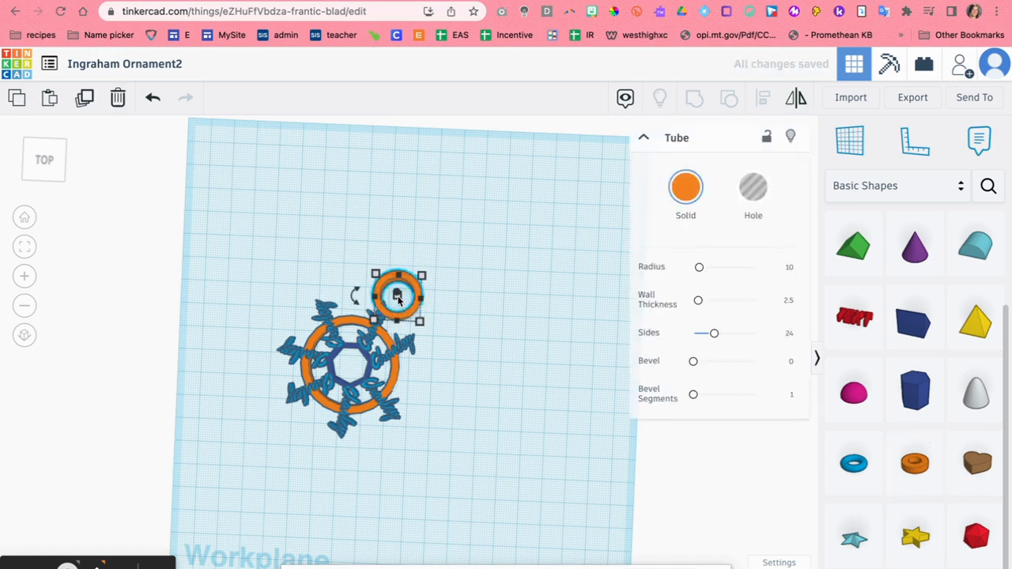
left_click_drag(50, 167, 54, 153)
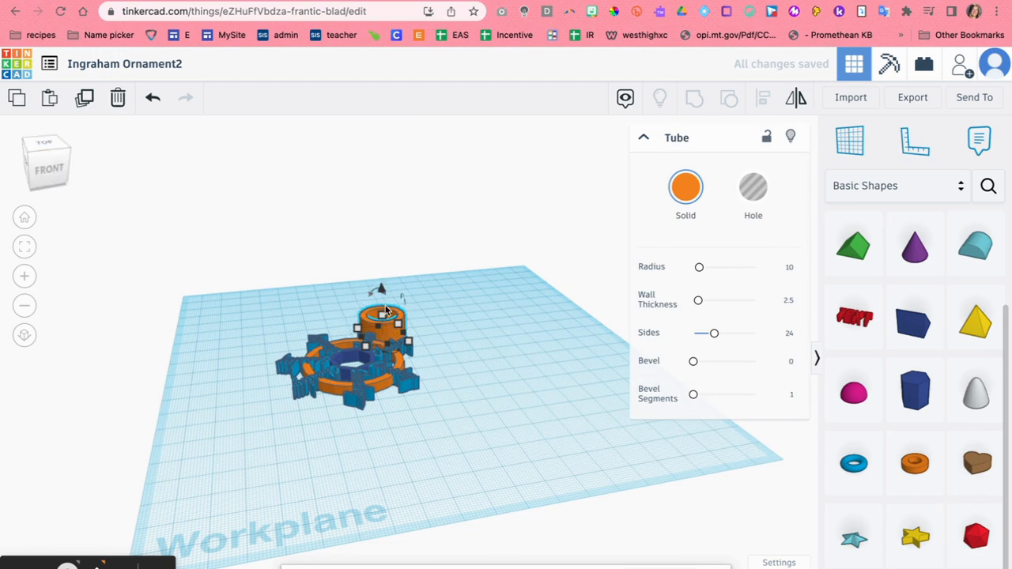
left_click(448, 326)
type("4")
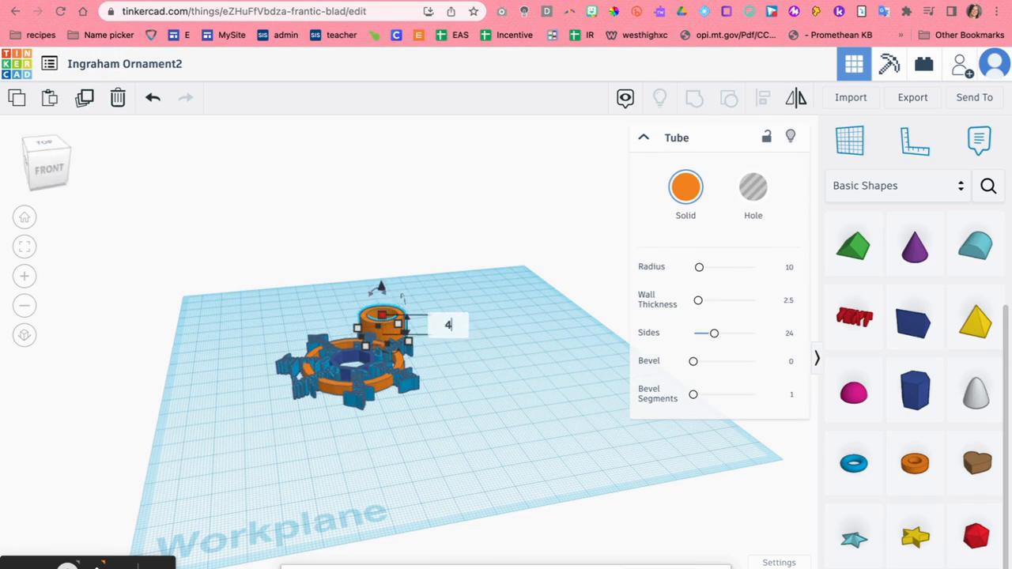
key("Return")
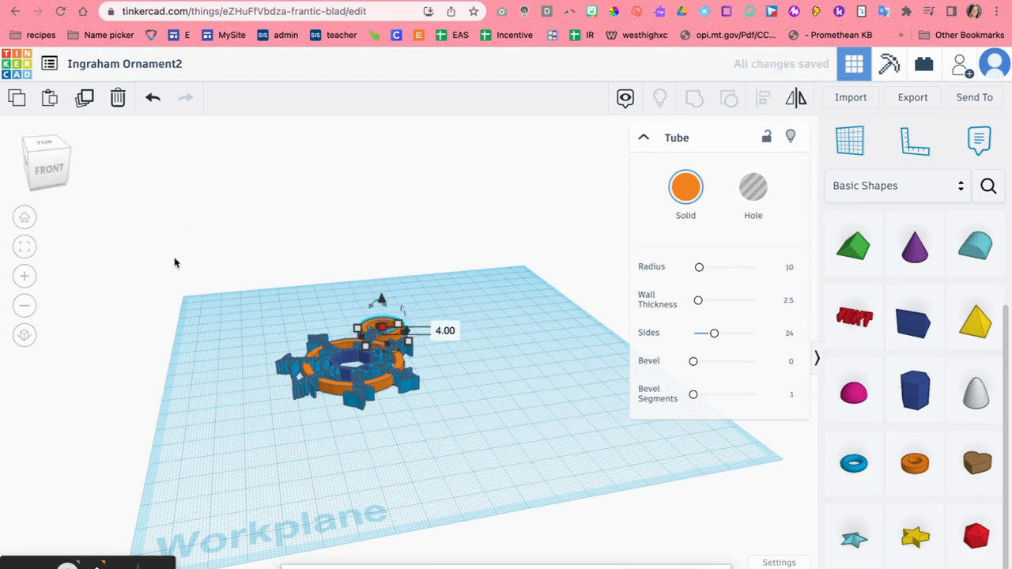
Step: Place a Text shape on the workplane beyond the small tube and shorten its text to TEX
left_click(43, 160)
left_click_drag(41, 158, 48, 179)
scroll(281, 317, "up", 5)
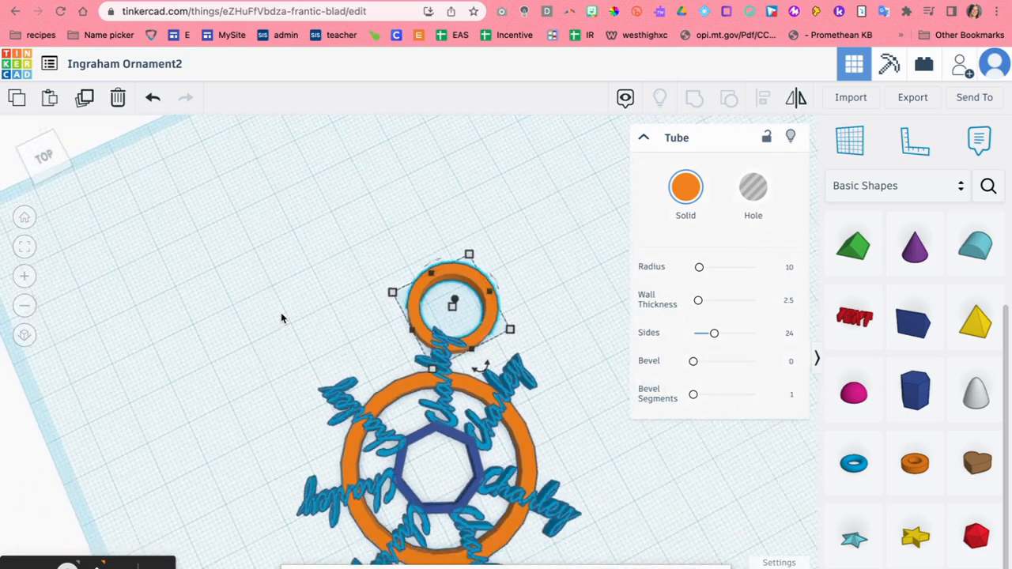
scroll(281, 316, "down", 2)
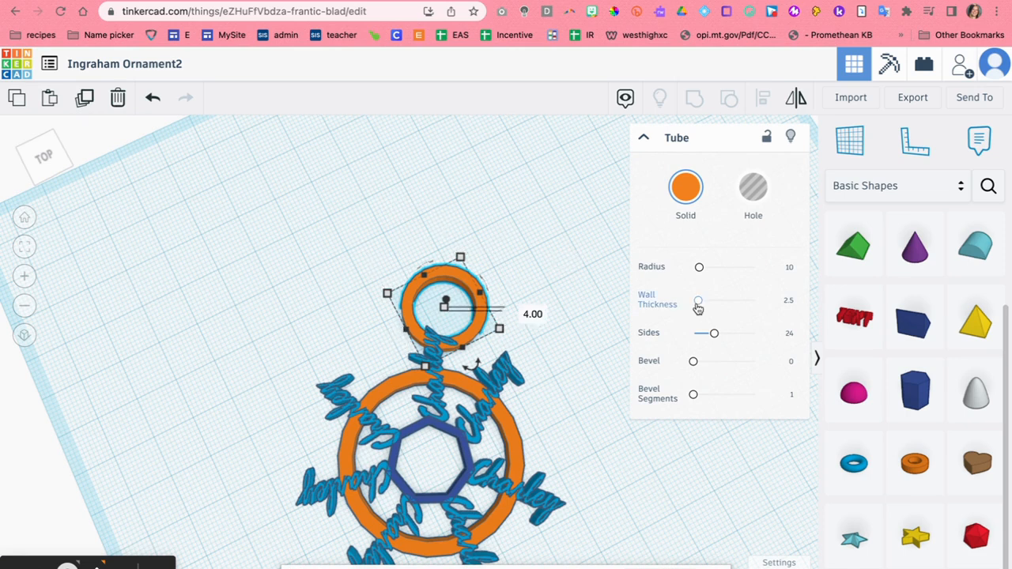
left_click(846, 317)
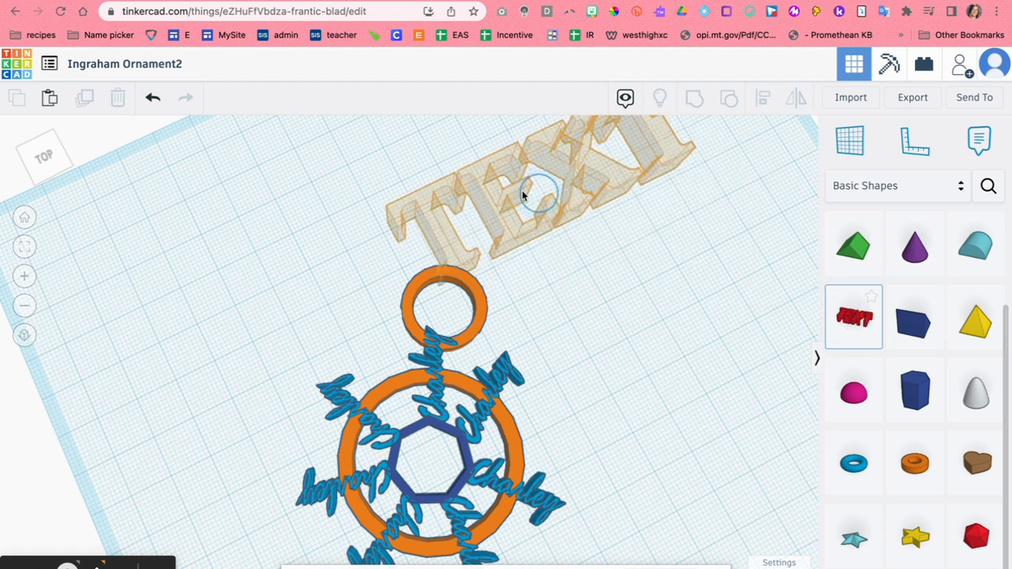
left_click(514, 193)
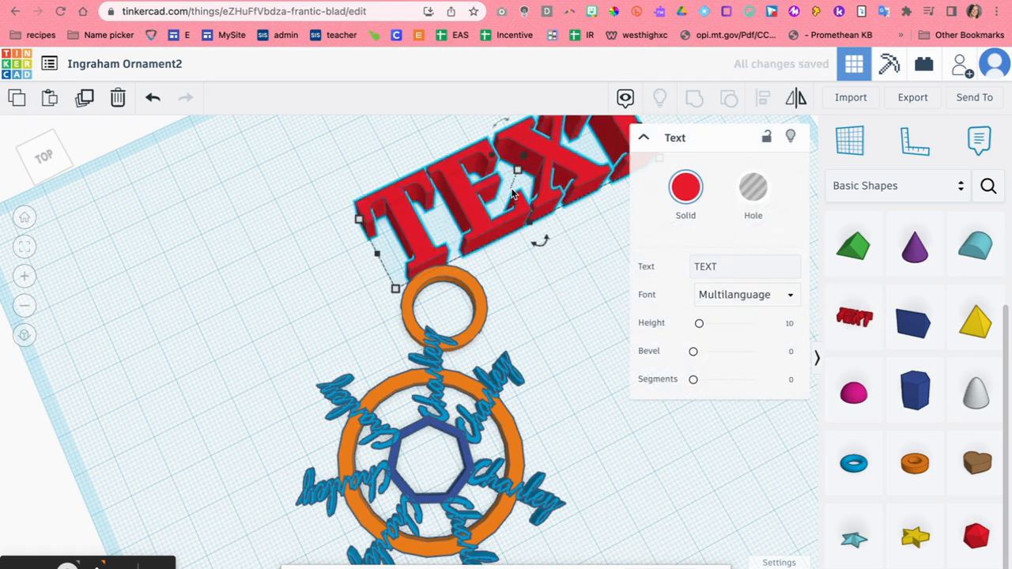
left_click(705, 265)
left_click(735, 267)
key("BackSpace")
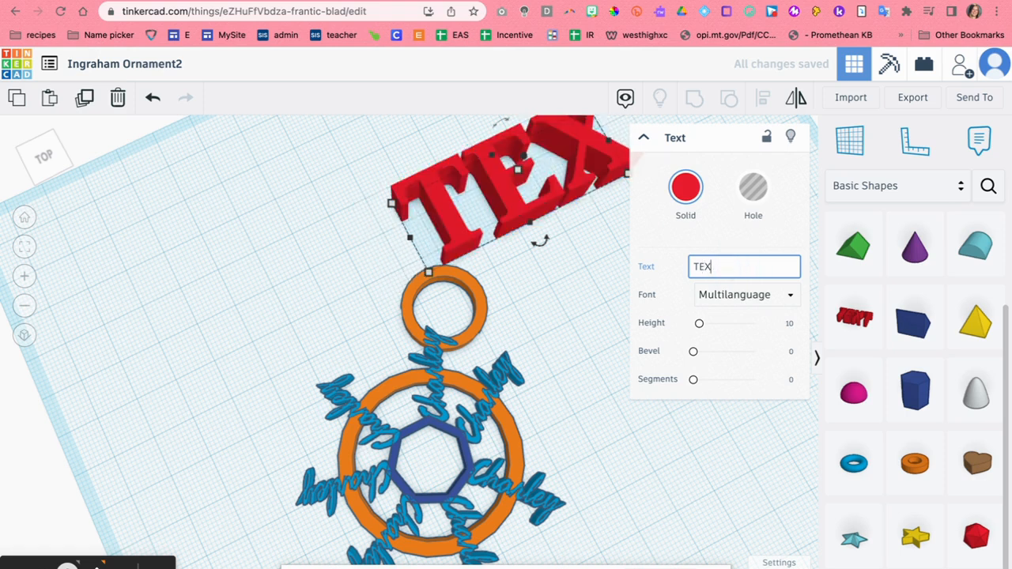
Step: Try the Sans Mono, Sans and Serif fonts on the text and restore Multilanguage
left_click(747, 294)
left_click(721, 360)
left_click(724, 300)
left_click(726, 340)
left_click(722, 297)
left_click(719, 379)
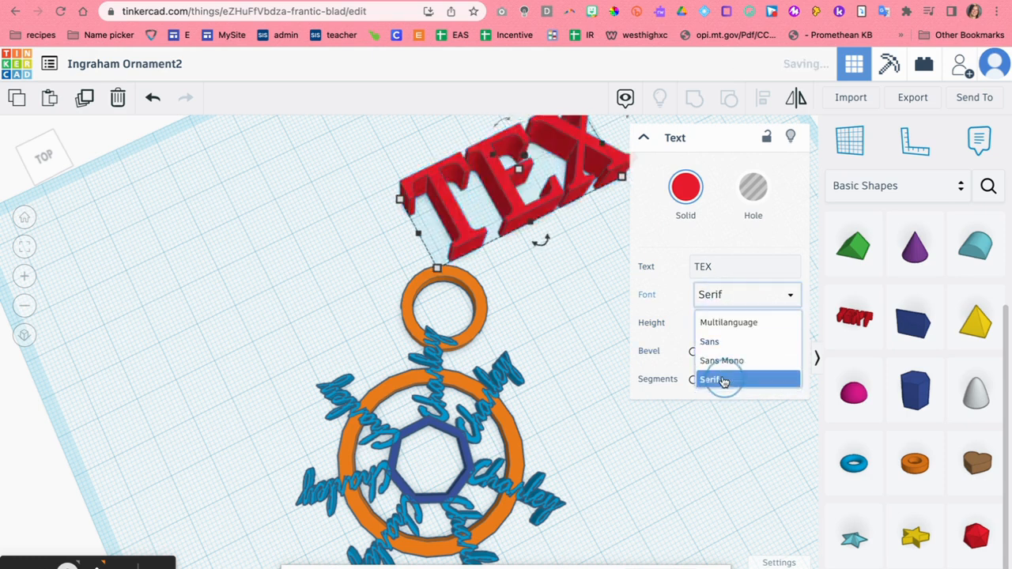
left_click(716, 296)
left_click(721, 322)
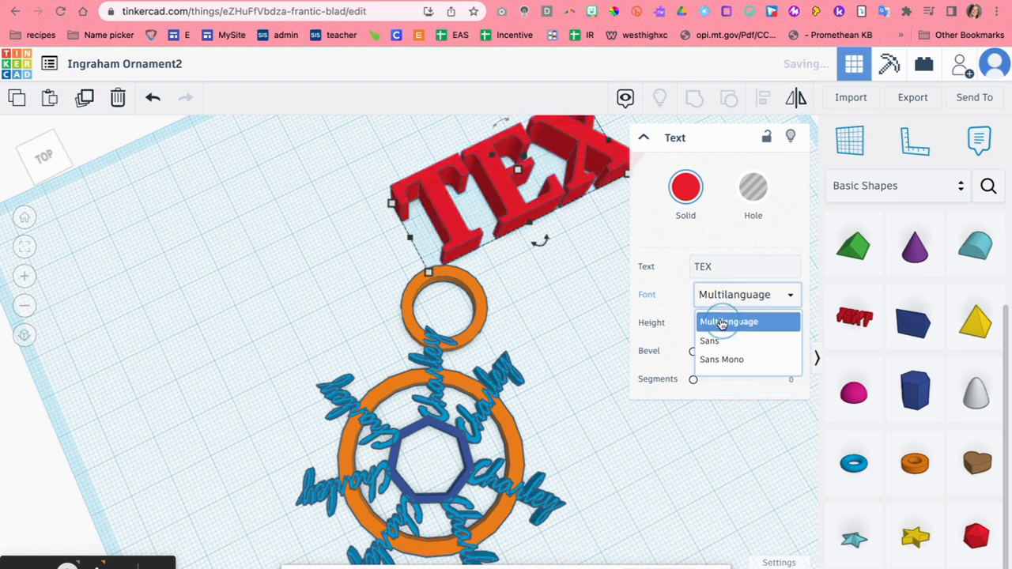
Step: Replace the shape's text with 2 and shrink the numeral to about 10 mm in depth
left_click(711, 266)
key("BackSpace")
key("BackSpace")
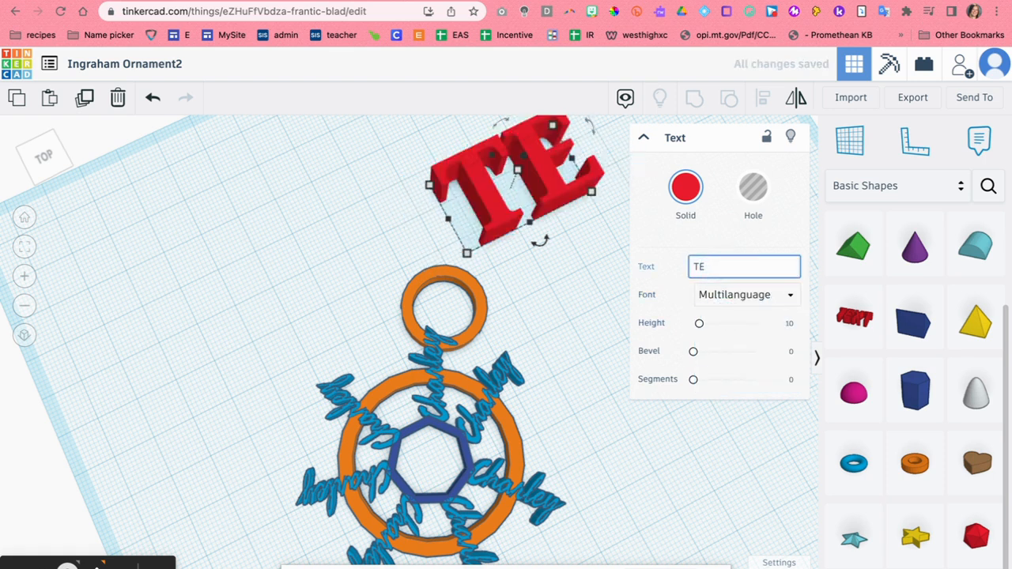
key("BackSpace")
type("2")
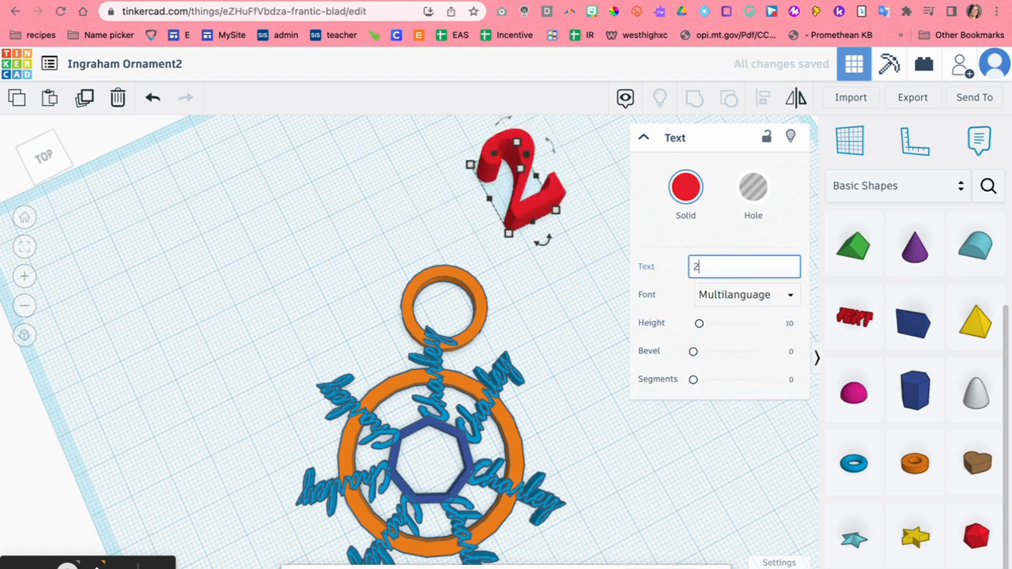
left_click(573, 201)
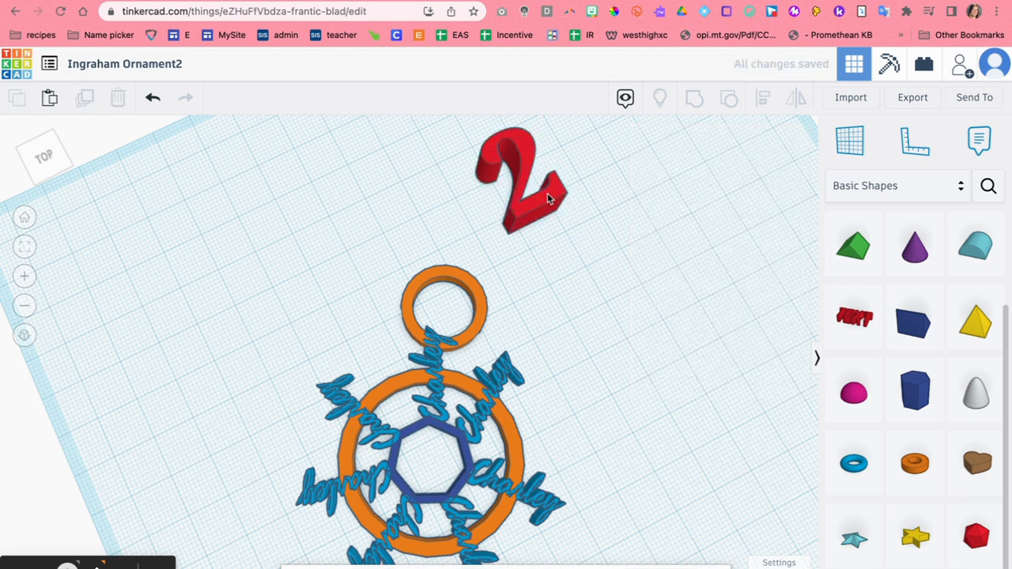
left_click(547, 193)
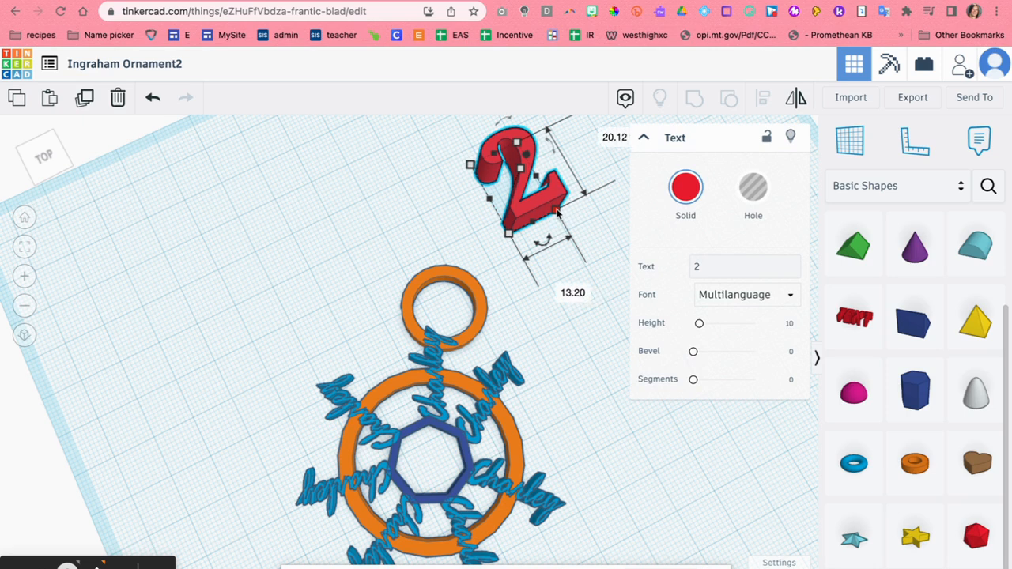
left_click_drag(556, 212, 516, 199)
Step: Reduce the small tube's radius to about 5.27 and move it closer onto the tip of the adjoining name
left_click(469, 332)
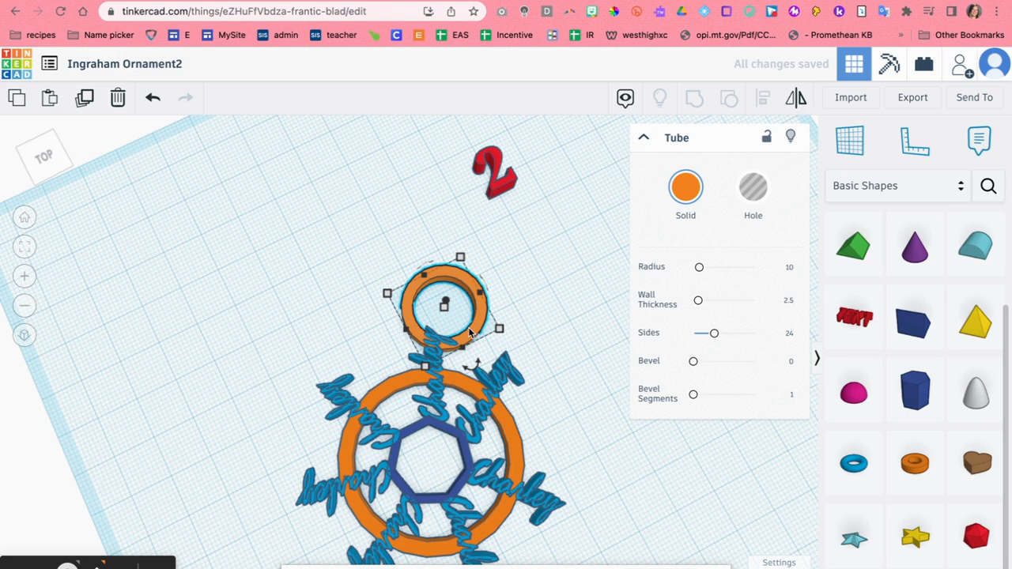
left_click_drag(702, 270, 699, 269)
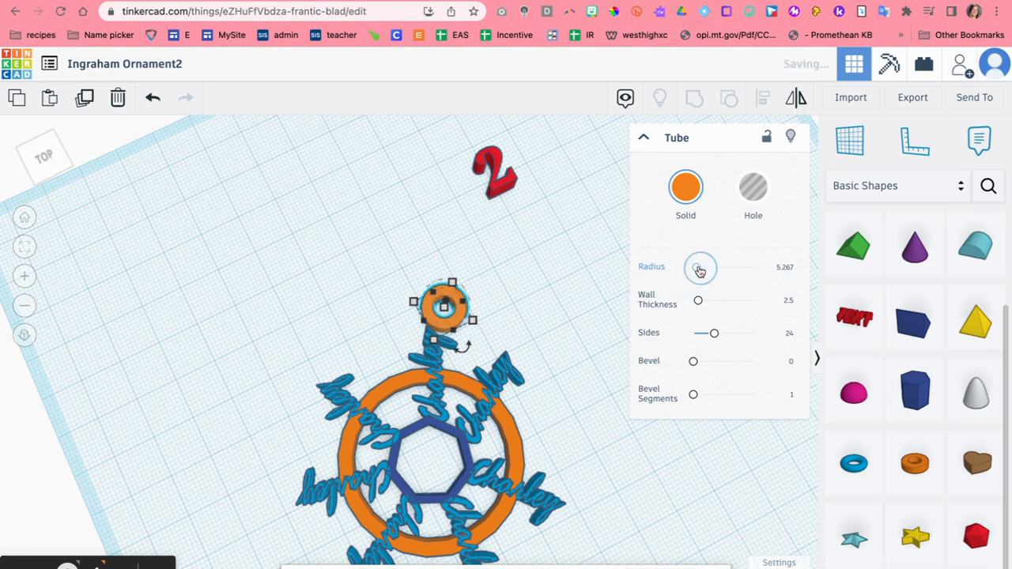
left_click(498, 178)
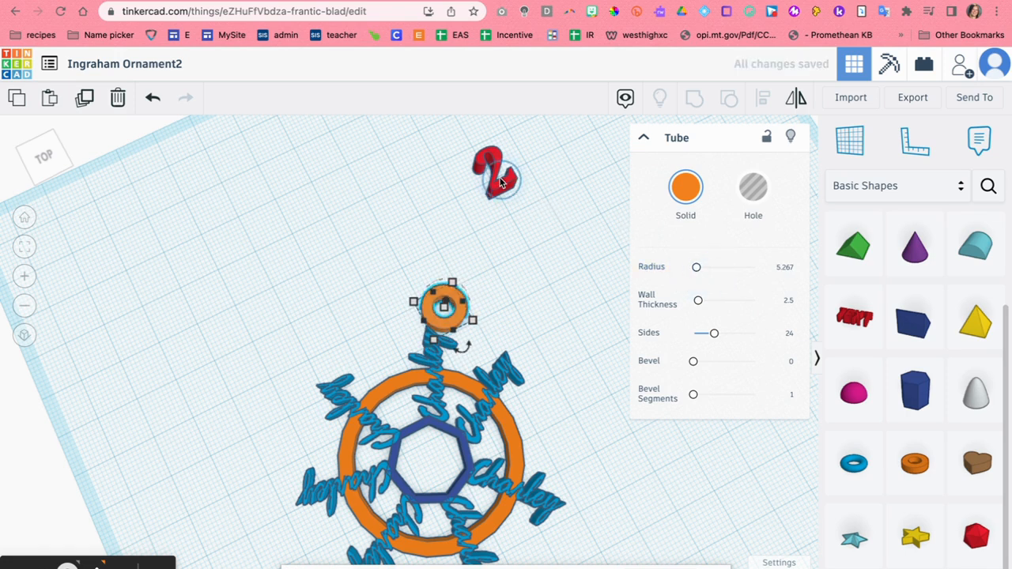
left_click(498, 178)
left_click(497, 173)
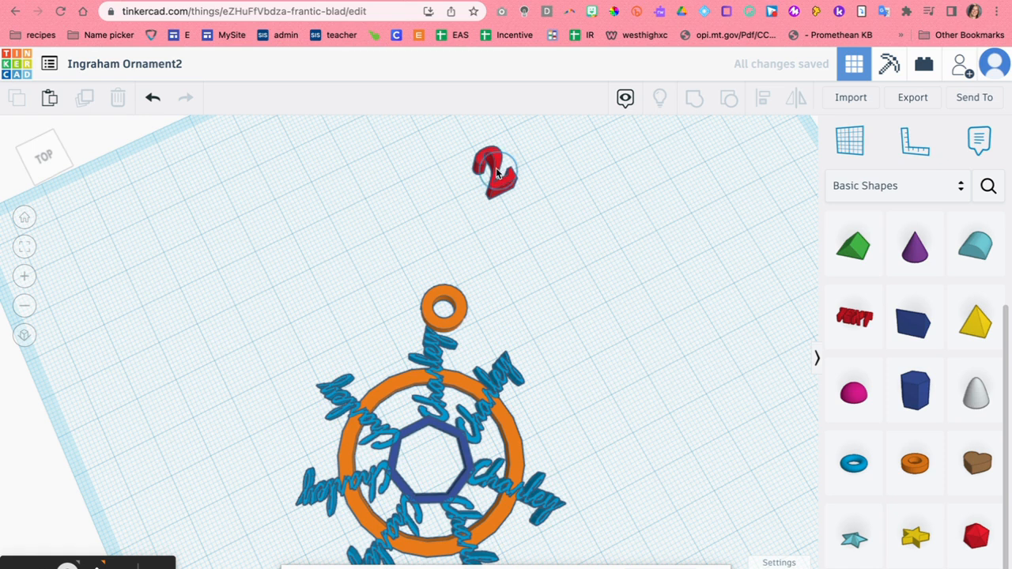
left_click(456, 310)
left_click_drag(456, 309, 454, 316)
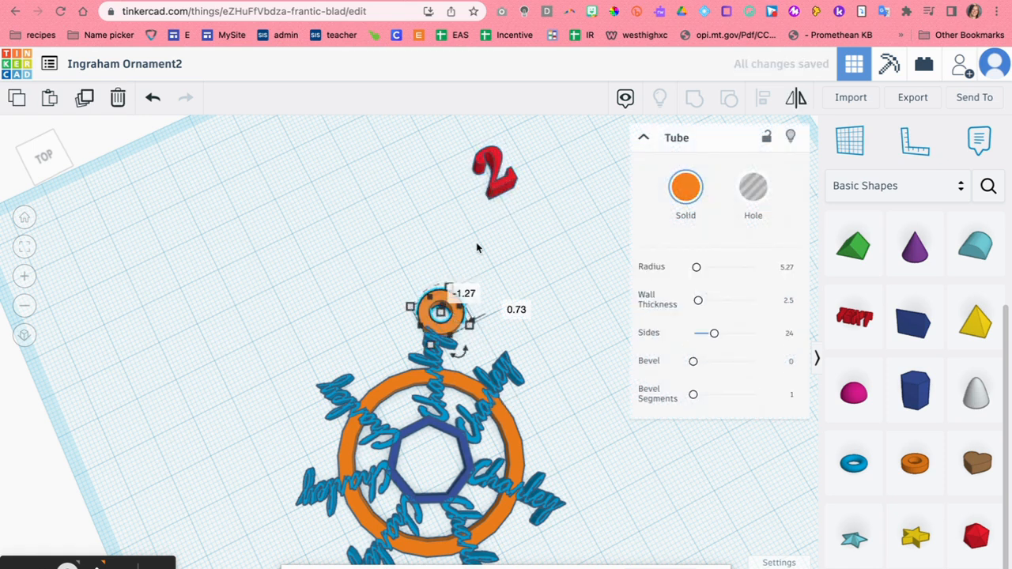
left_click(508, 173)
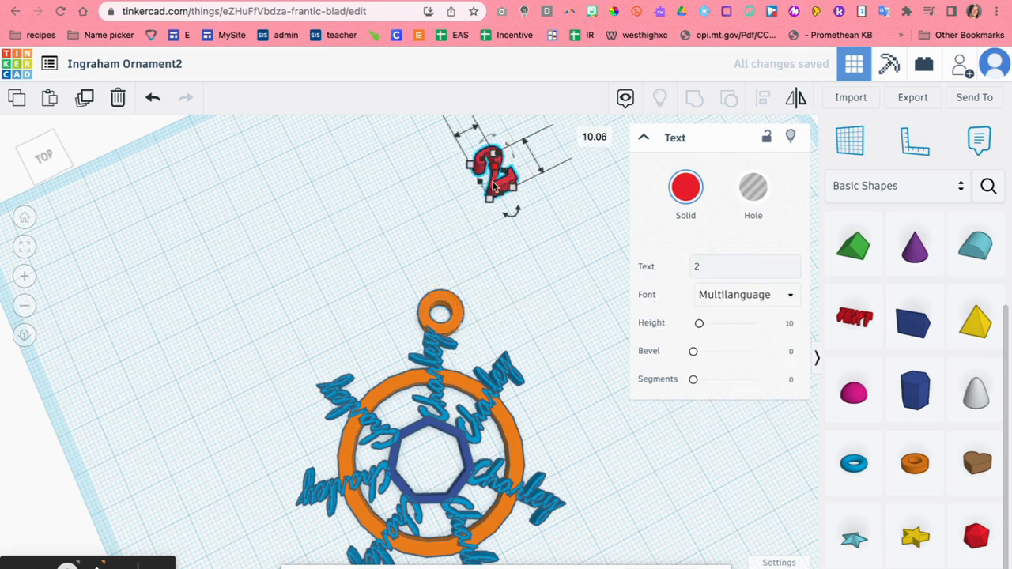
left_click(472, 239)
left_click(512, 214)
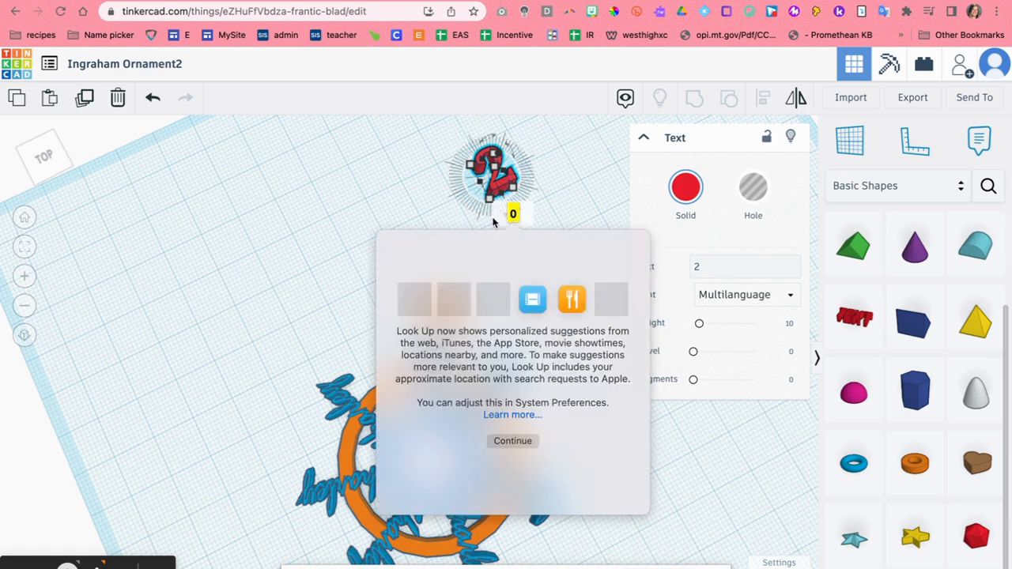
left_click(419, 233)
left_click(554, 215)
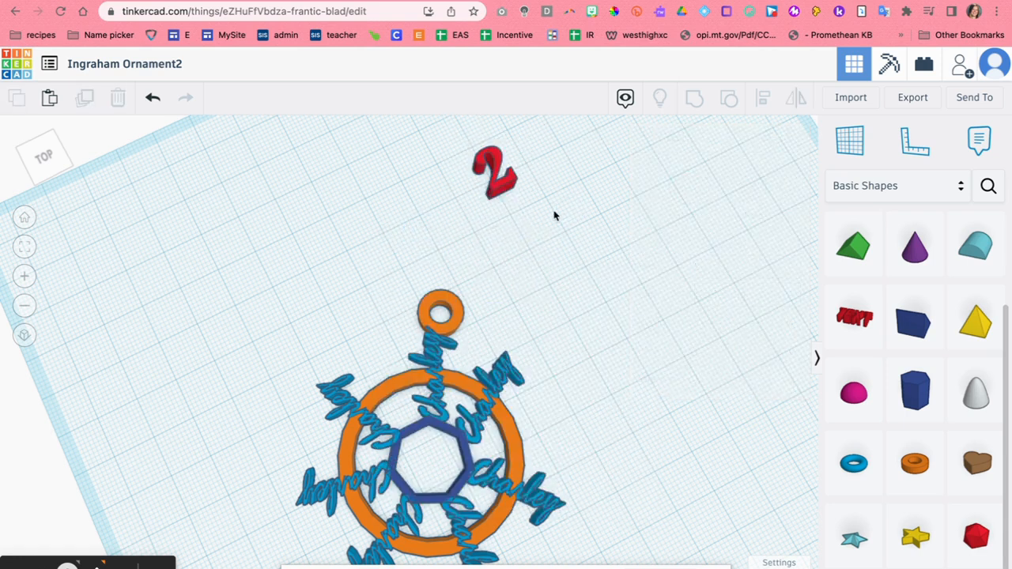
Step: Rotate the numeral 2 by 20° and place it against the outer left side of the hanging loop
left_click(506, 185)
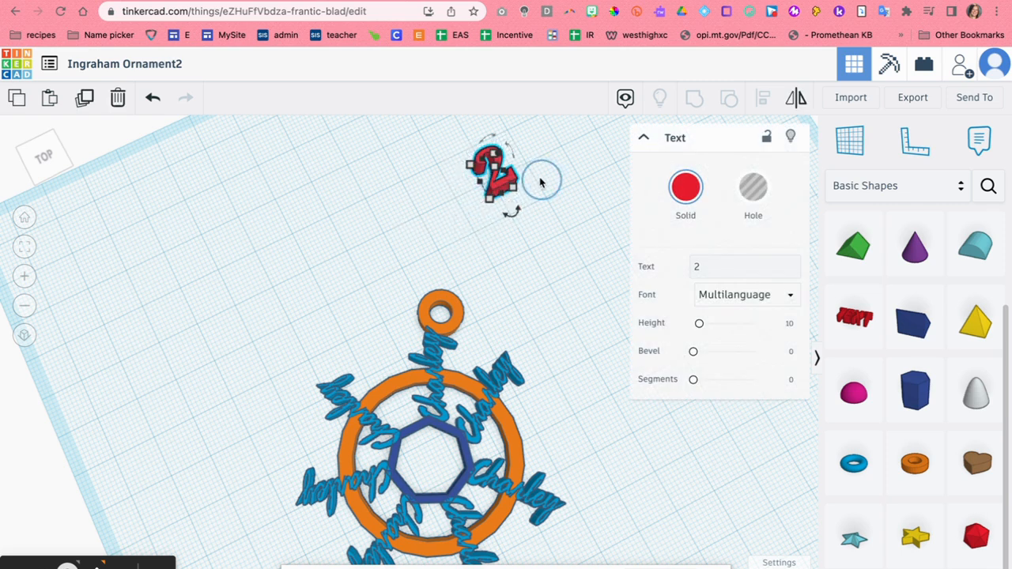
left_click(512, 212)
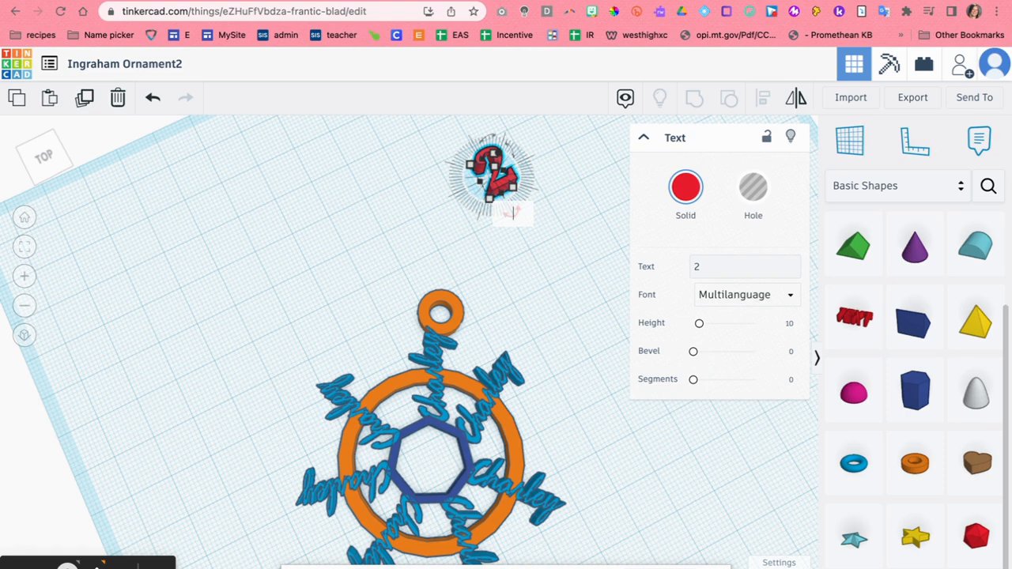
type("20")
key("Return")
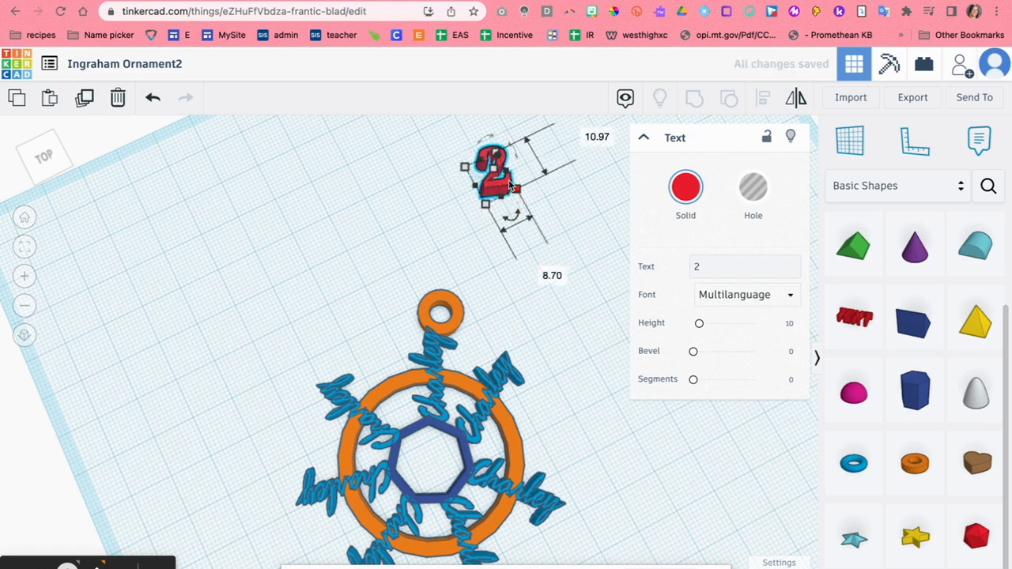
left_click(566, 203)
left_click_drag(498, 192, 415, 335)
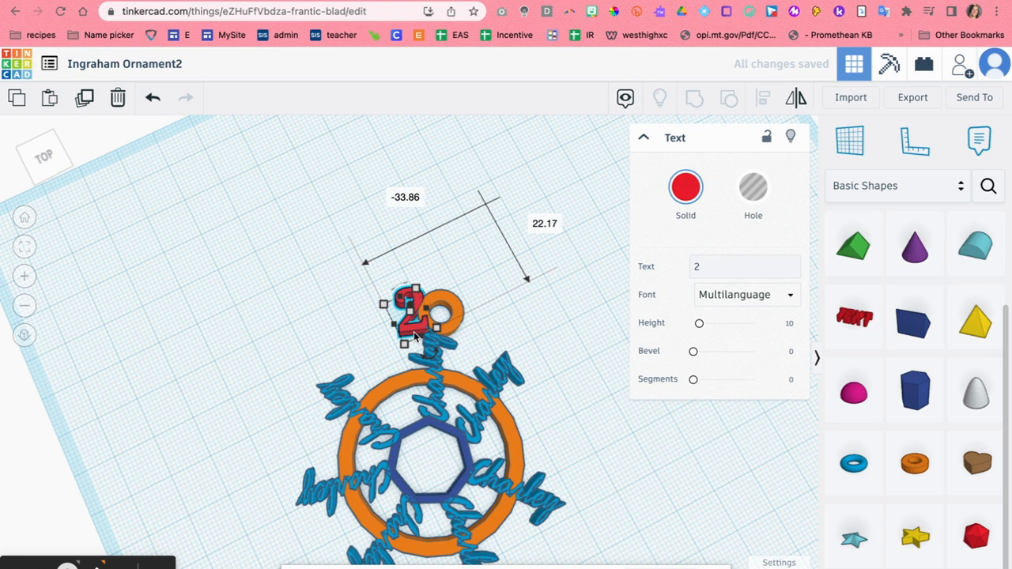
left_click(476, 264)
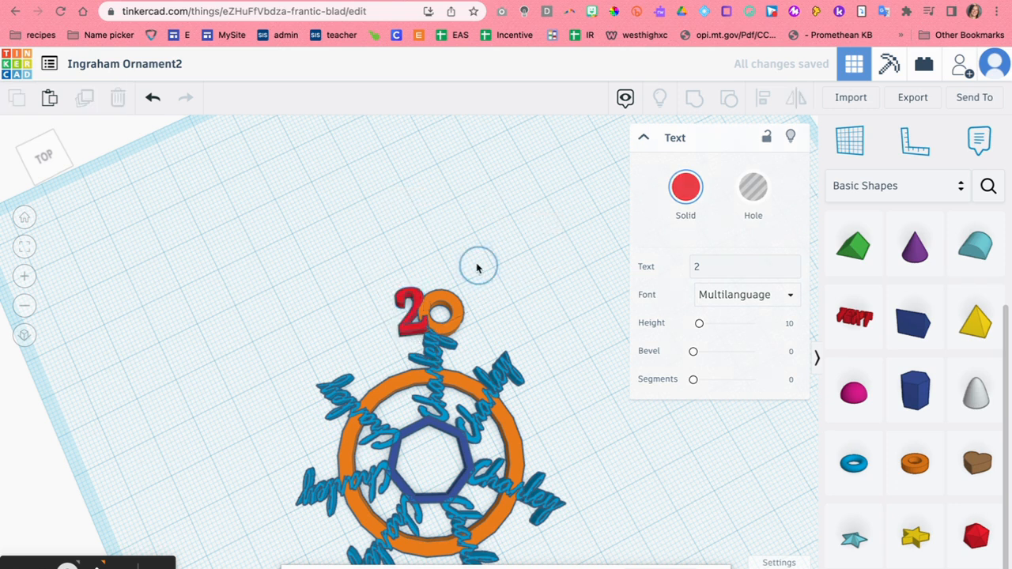
Step: Add a copy of the numeral 2 on the loop's opposite side, rotated slightly and nudged to touch the loop
left_click(444, 286)
key("Right")
key("Right")
key("Right")
key("Right")
key("Right")
key("Right")
key("Right")
key("Right")
key("Right")
key("Right")
key("Down")
key("Down")
key("Down")
key("Down")
key("Down")
key("Down")
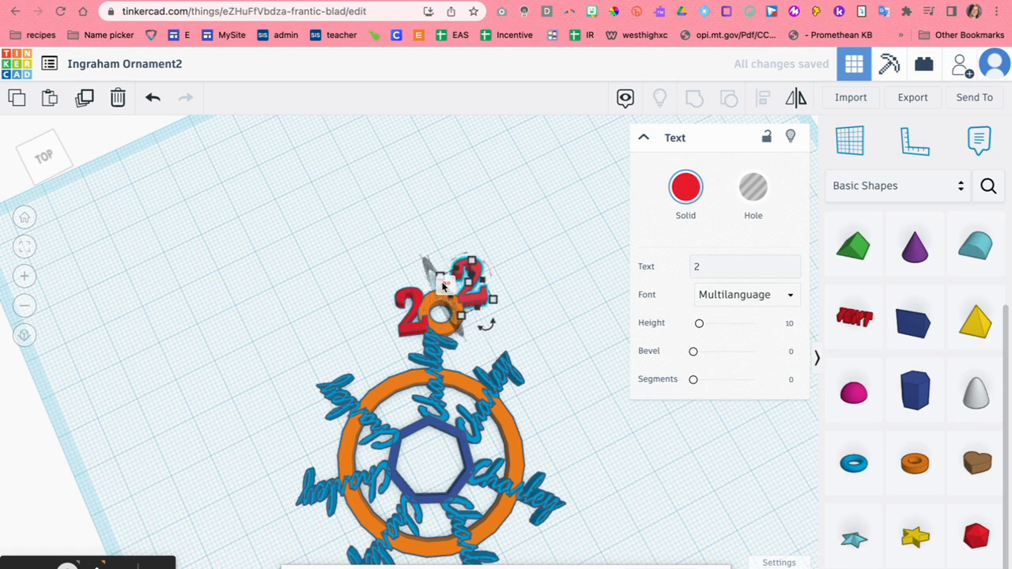
key("Left")
key("Left")
key("Left")
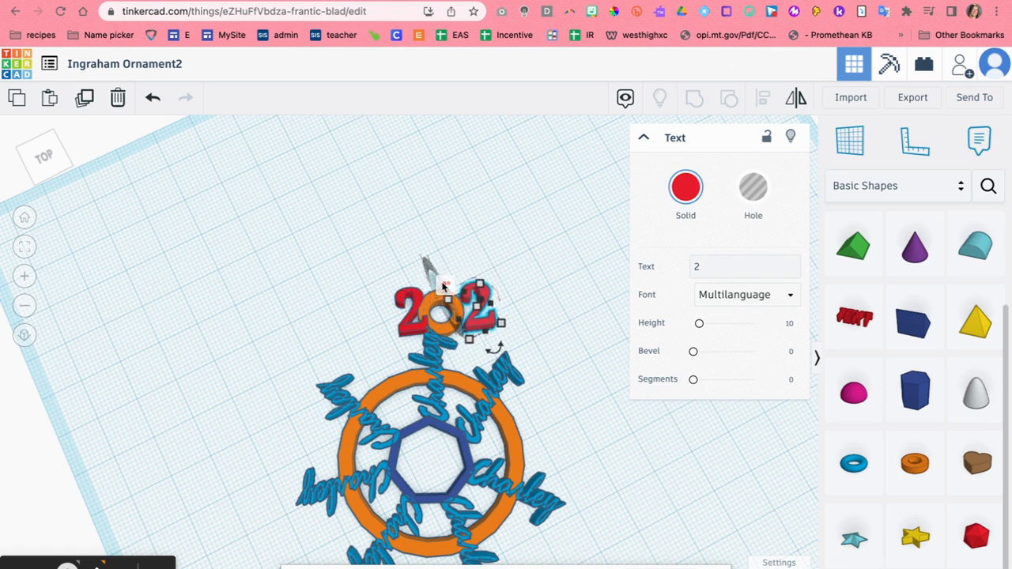
left_click_drag(490, 350, 484, 360)
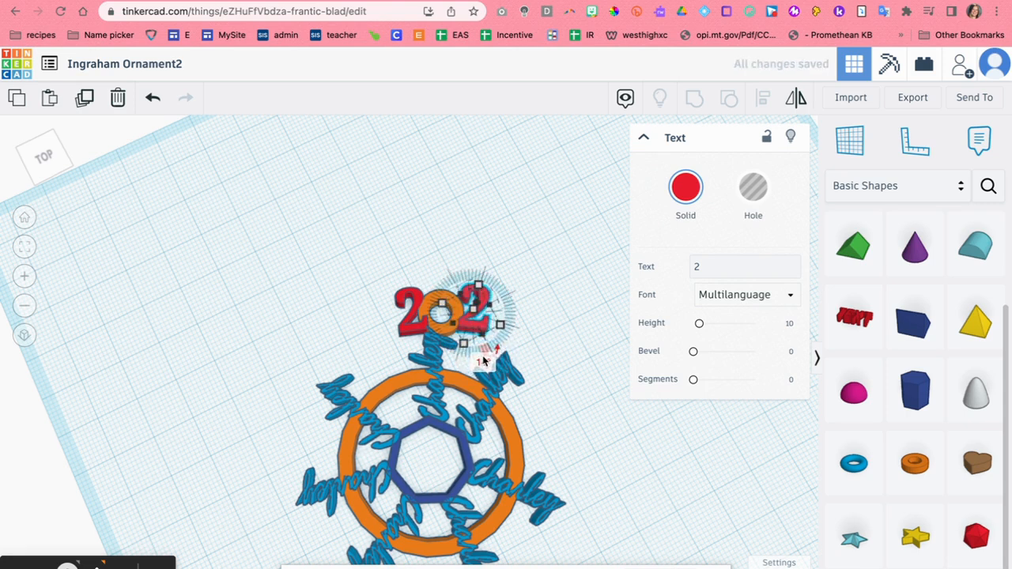
key("Left")
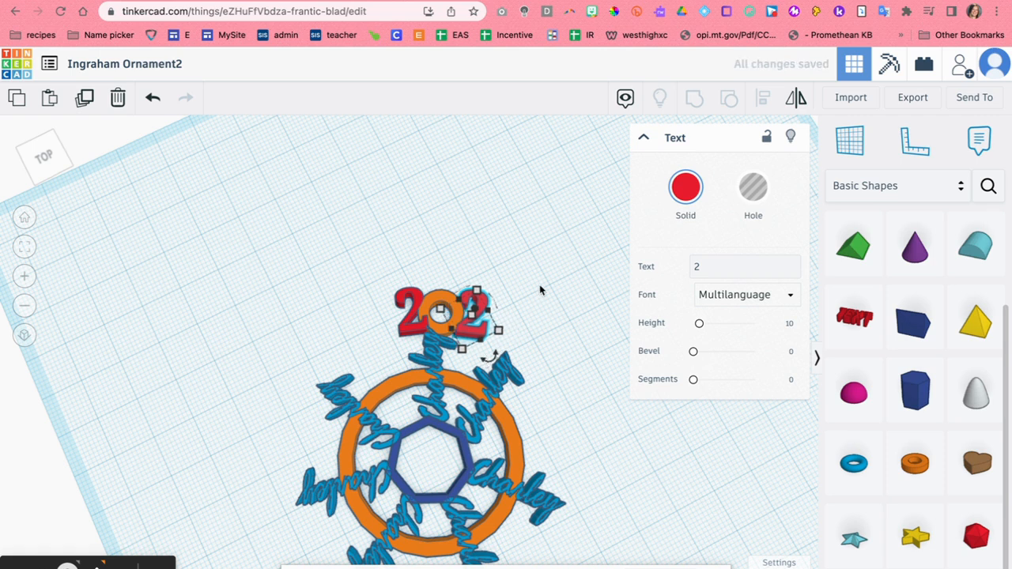
Step: Add another copy of the numeral 2 touching the last one so the loop and numerals spell 2022
key("Right")
key("Right")
key("Down")
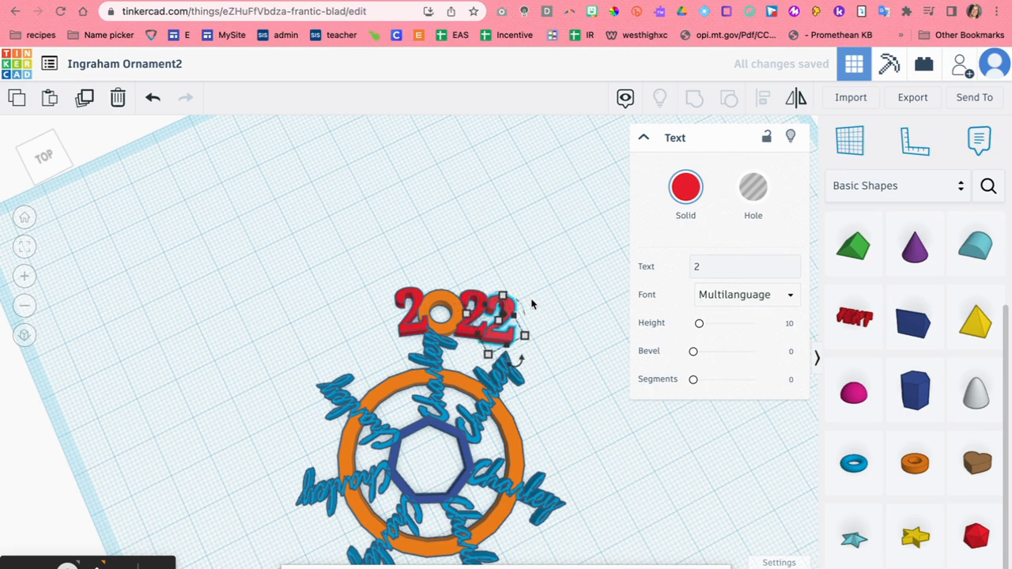
left_click(554, 201)
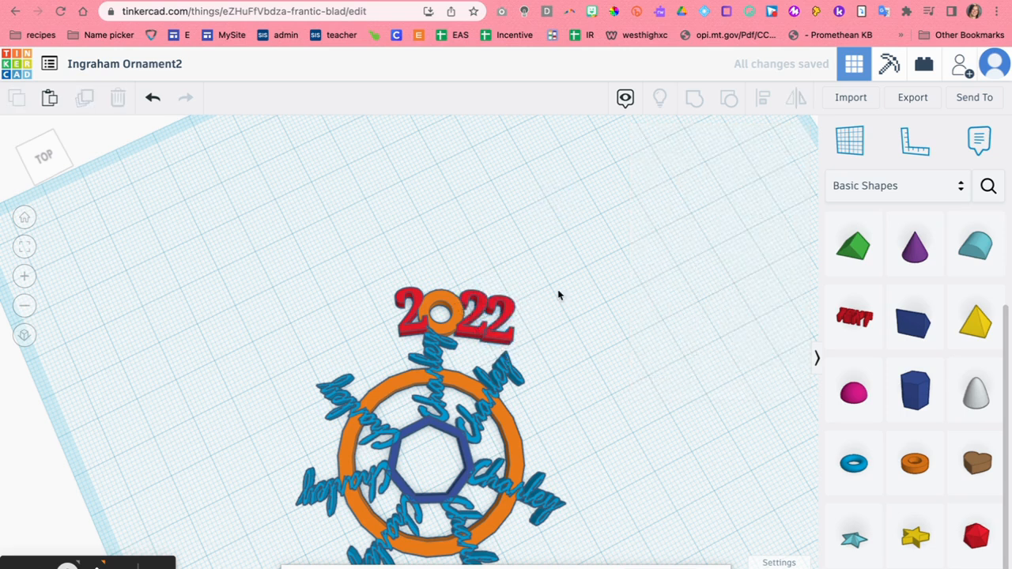
left_click(499, 317)
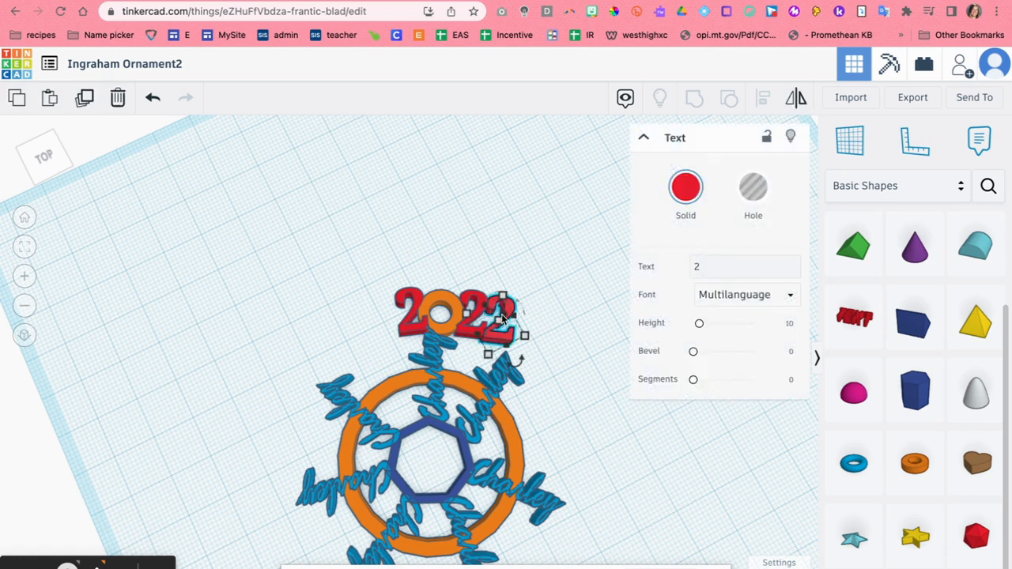
left_click(551, 226)
Step: Select all the ornament's shapes and group them into one object
scroll(550, 226, "down", 3)
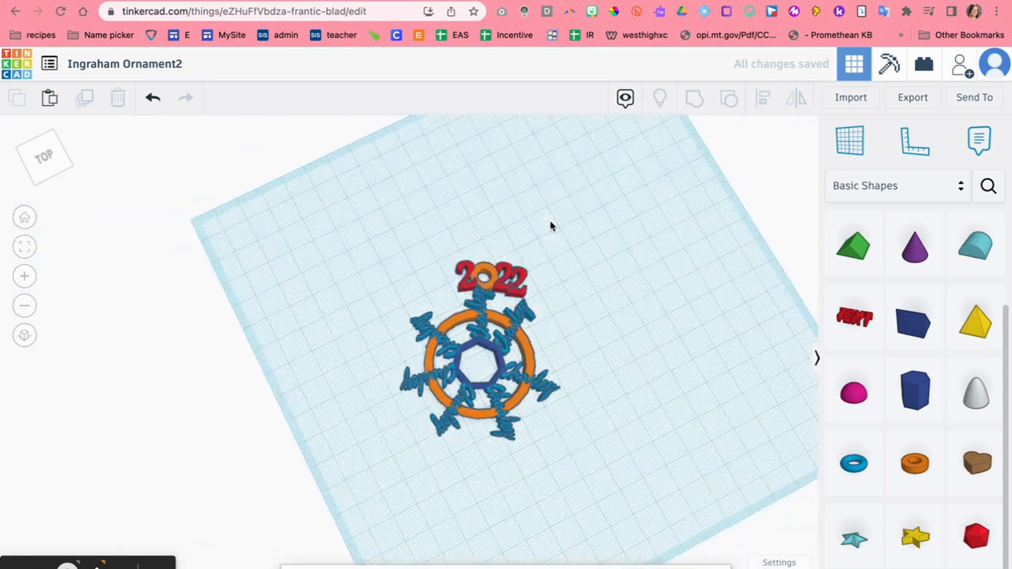
scroll(551, 226, "down", 2)
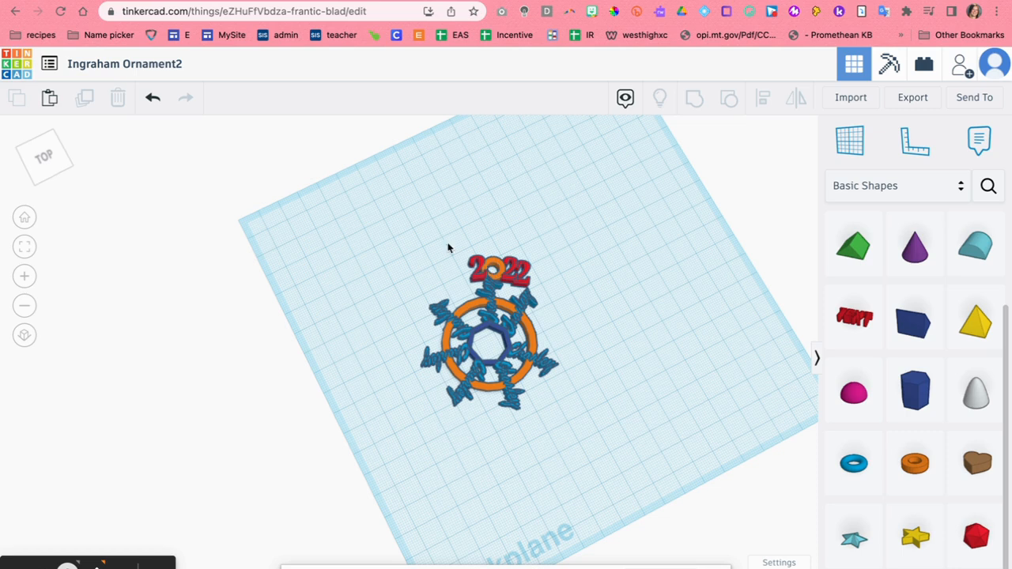
left_click_drag(404, 208, 628, 449)
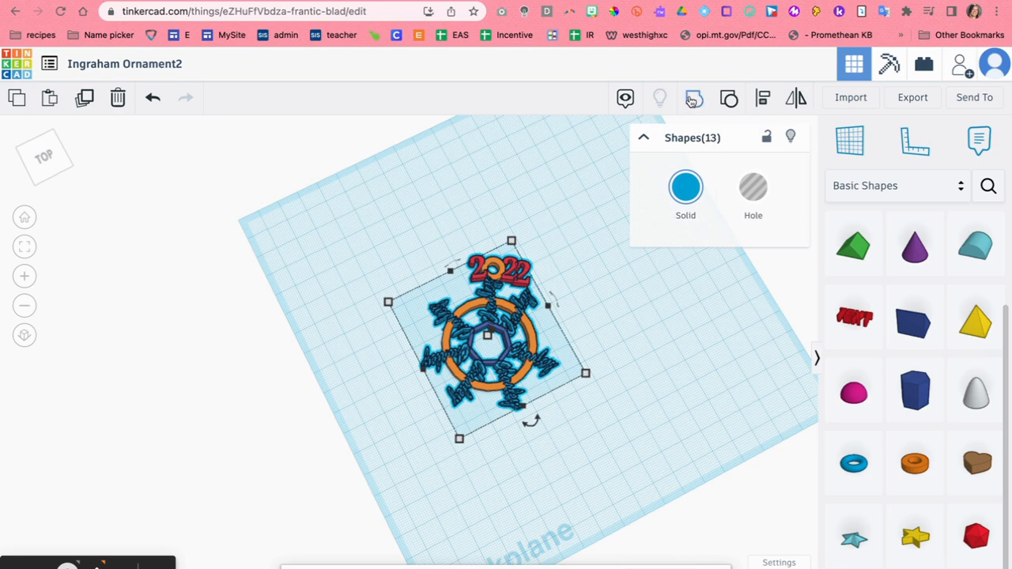
left_click(691, 99)
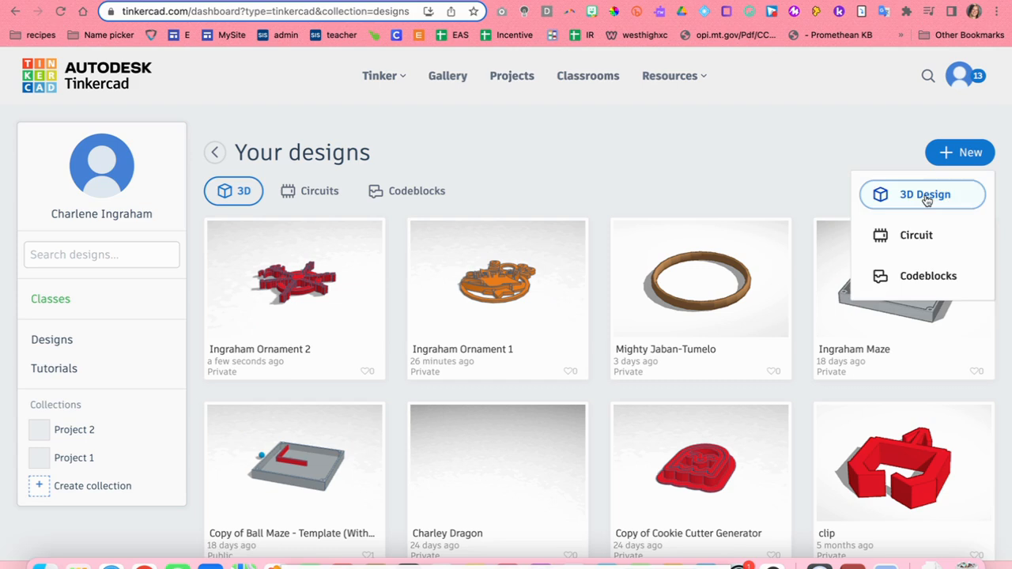
Step: Create a new 3D design and name it with the owner's surname followed by "ornament 3"
left_click(921, 195)
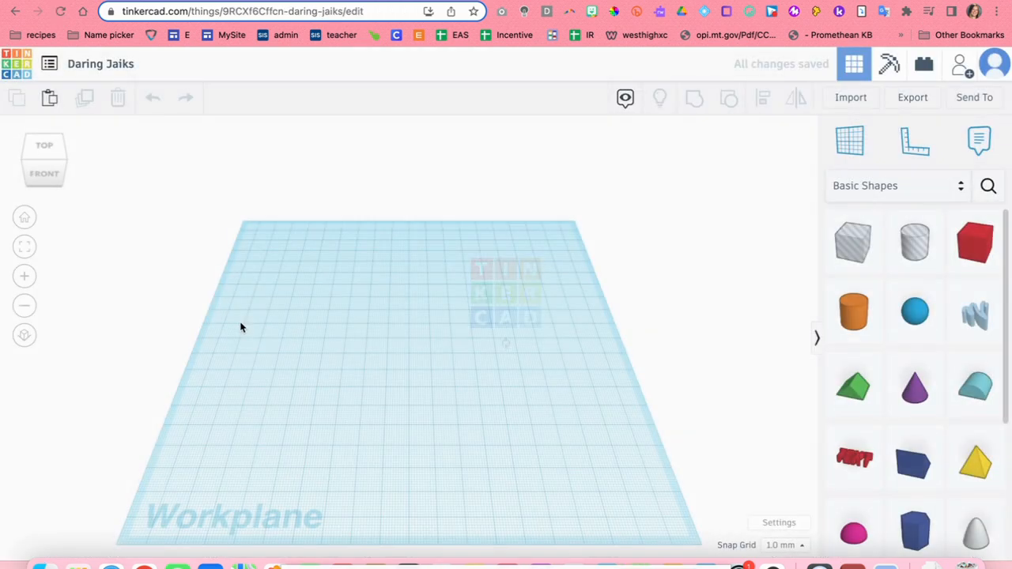
left_click(95, 70)
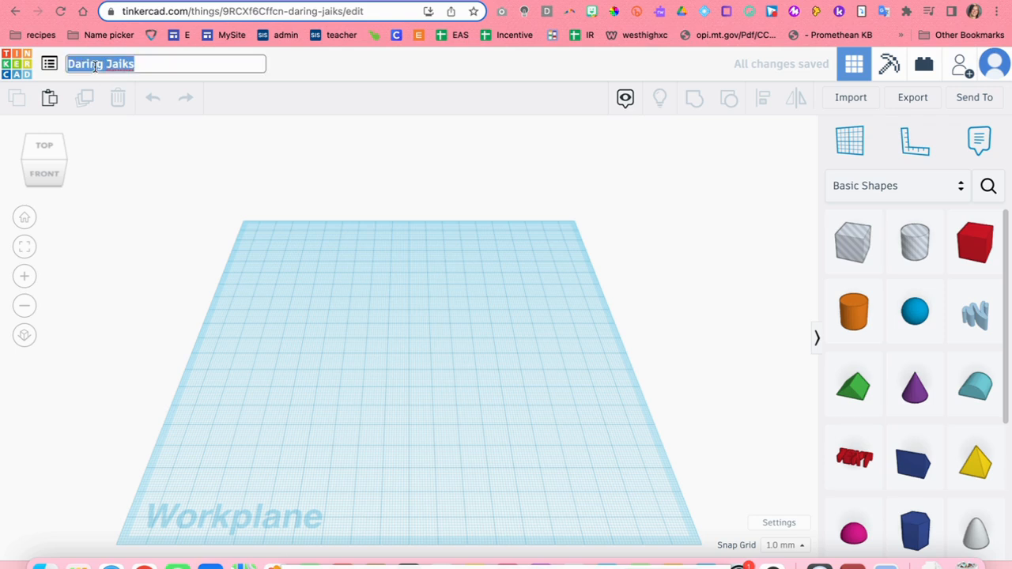
type("INGRA")
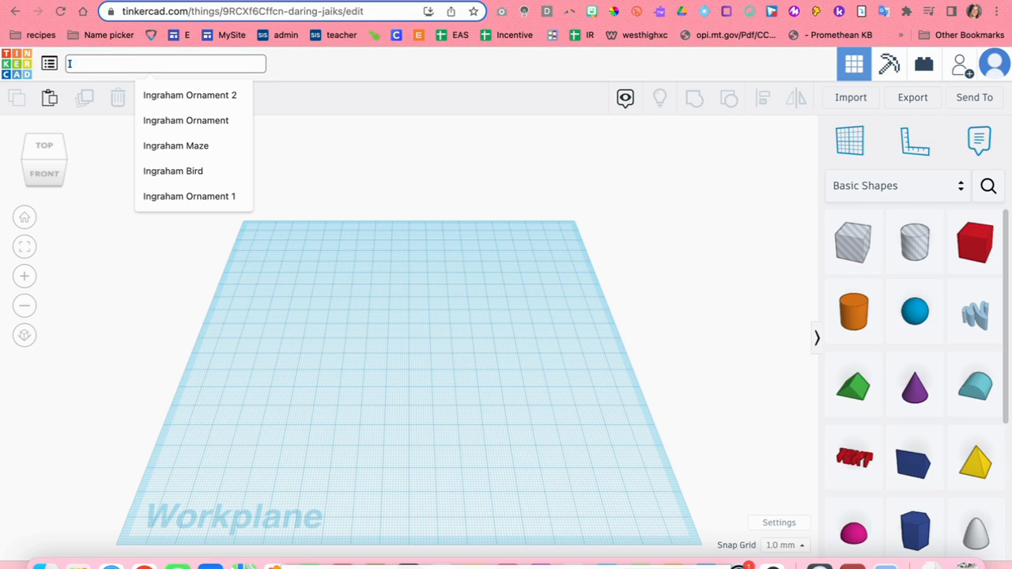
type("gr")
key("BackSpace")
key("BackSpace")
type("ngraham orn")
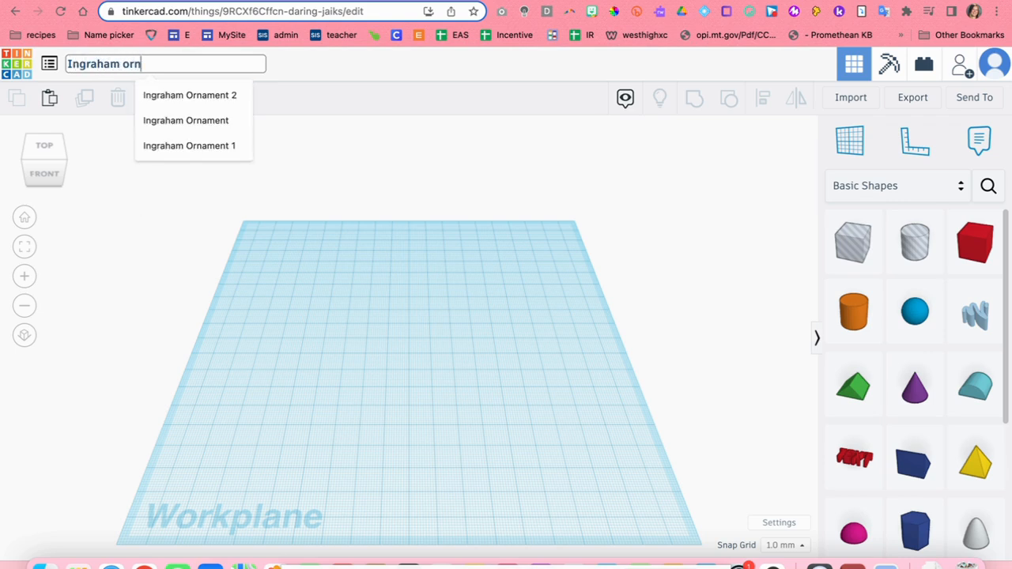
type("ament 3")
key("Return")
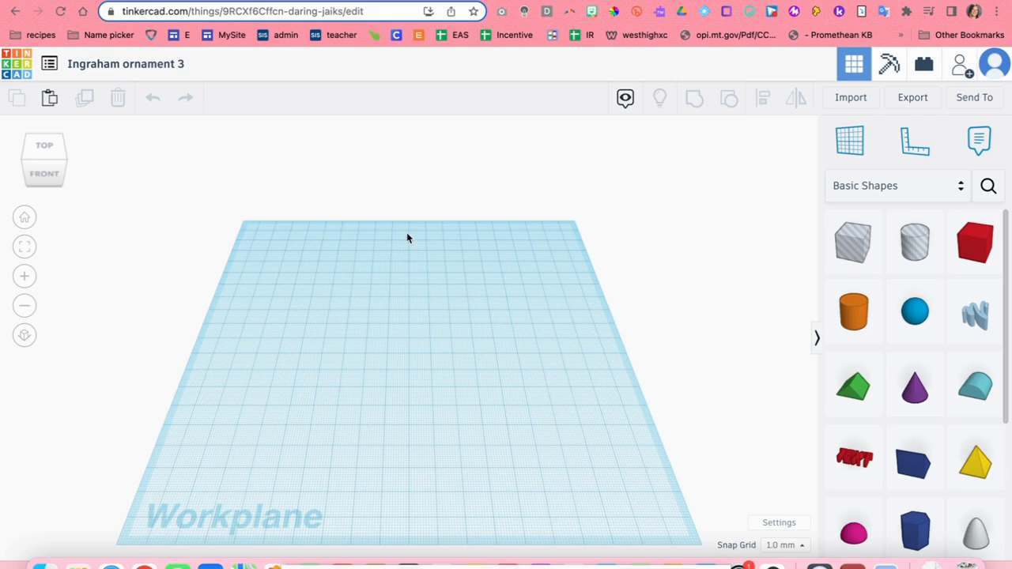
Step: Place a solid cylinder on the rear left of the workplane and set its length and width to 50 mm
left_click_drag(854, 317, 286, 302)
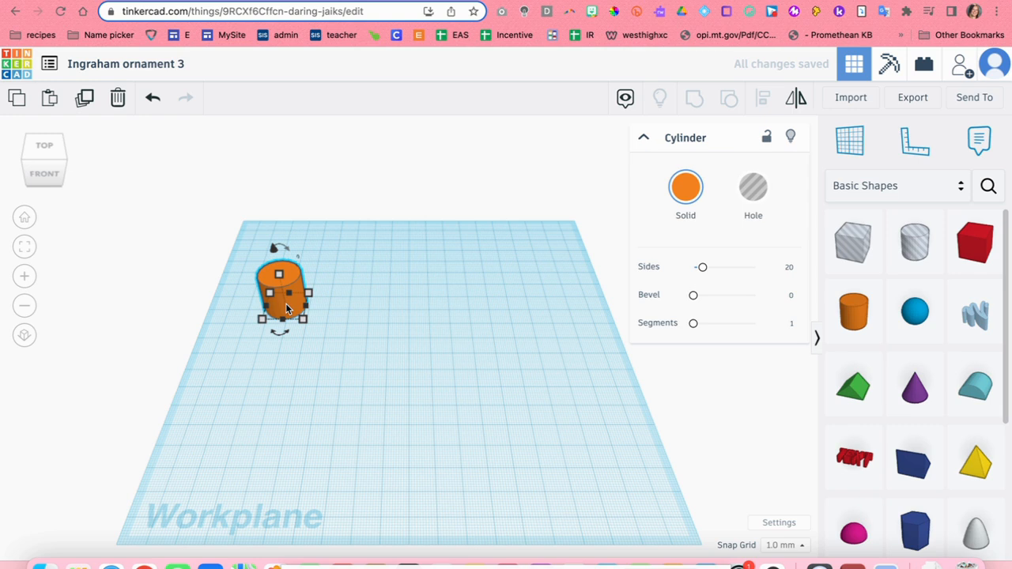
mouse_move(303, 319)
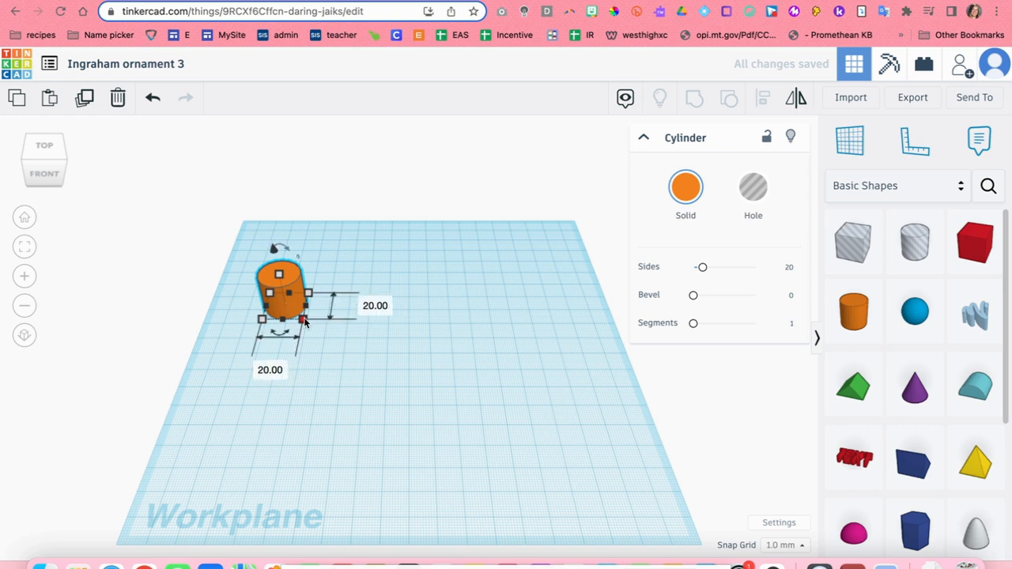
left_click(370, 306)
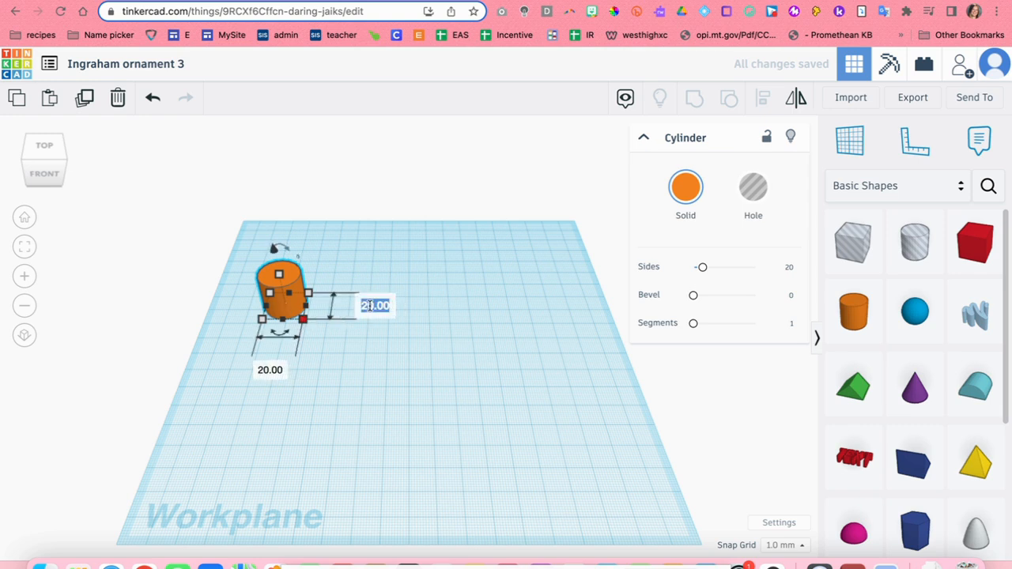
type("50")
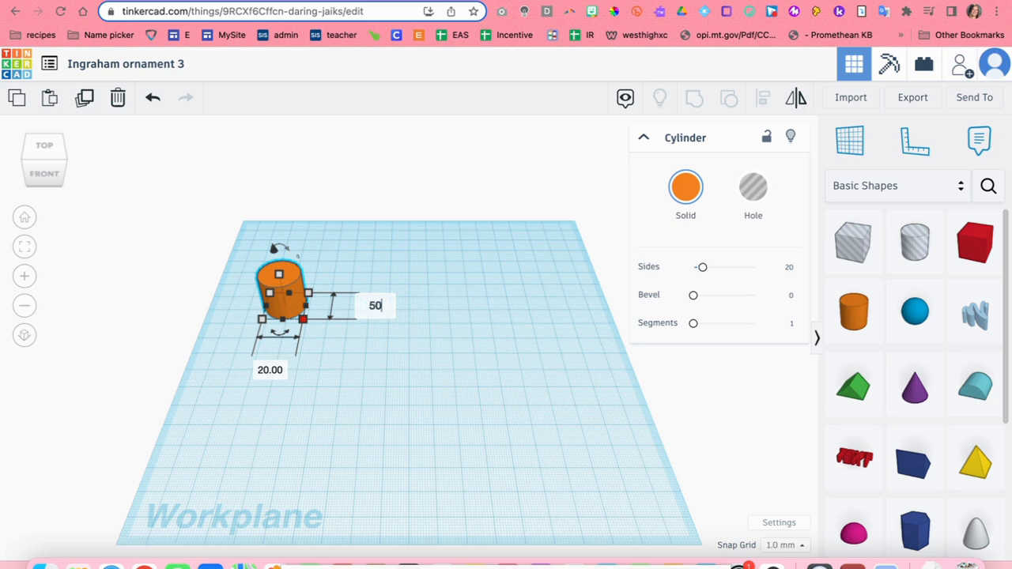
key("Return")
left_click(259, 420)
type("50")
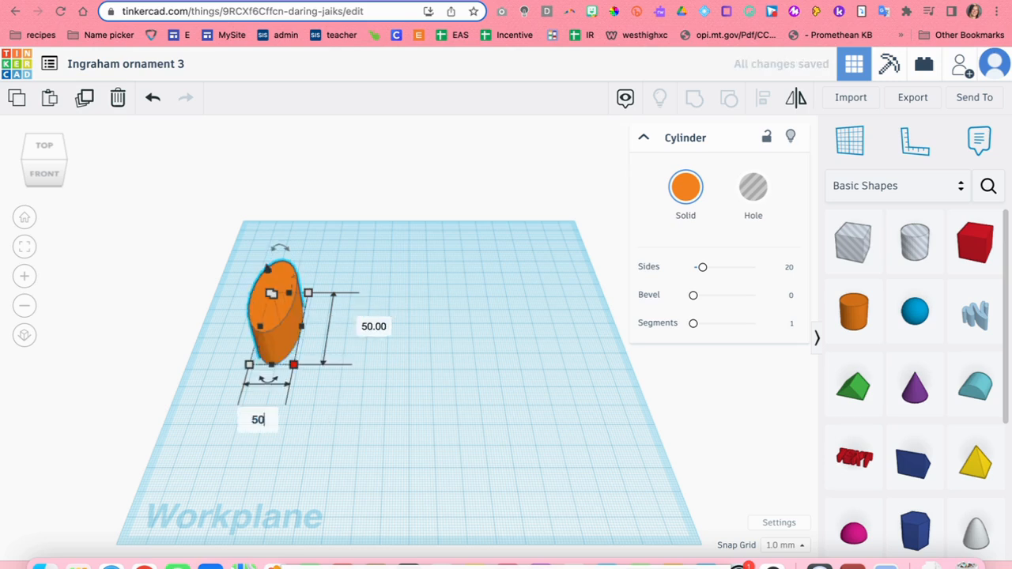
key("Return")
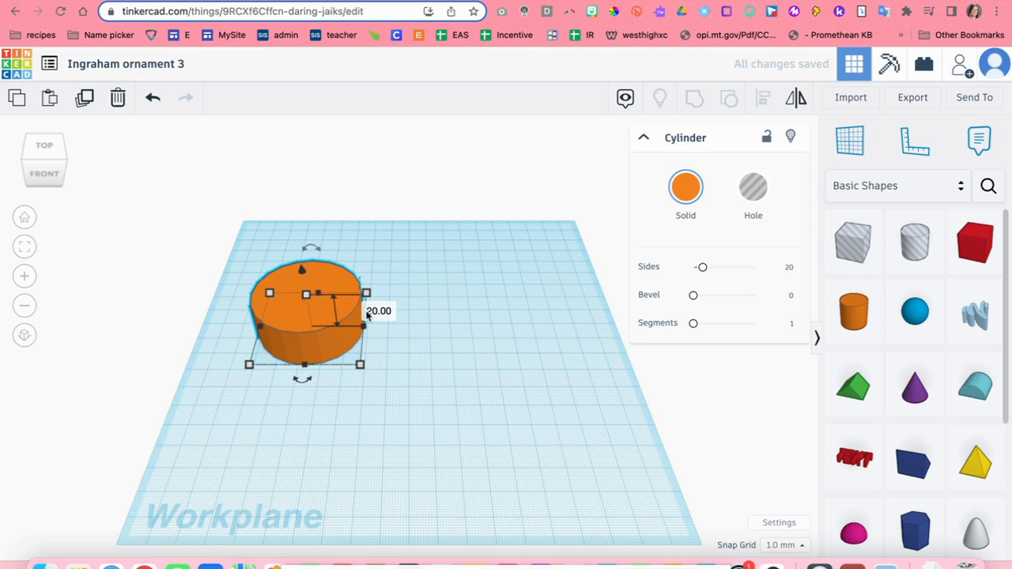
Step: Set the cylinder's height to 5 mm and raise its number of sides to 64
left_click(378, 312)
type("5")
key("Return")
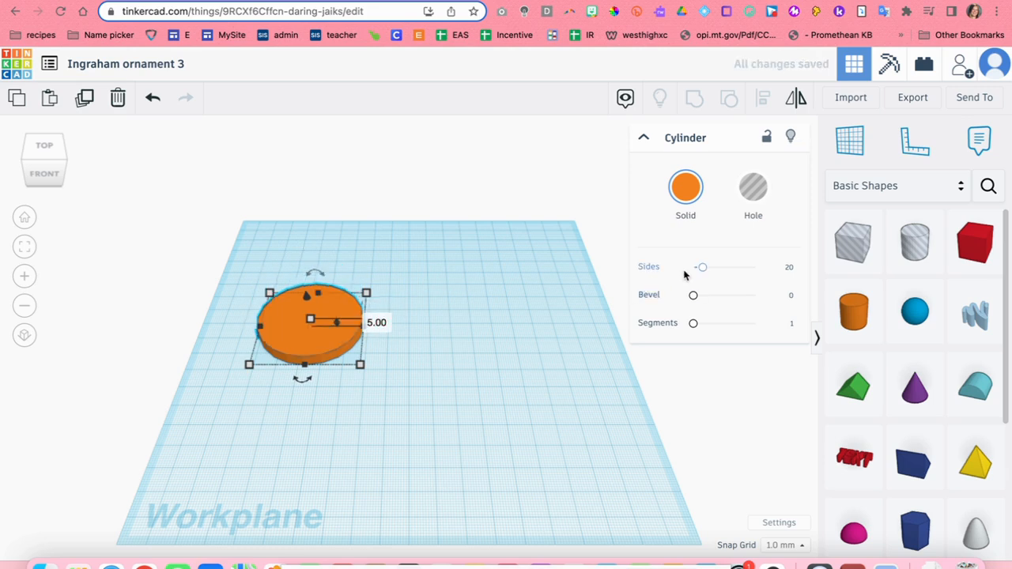
left_click_drag(702, 267, 769, 268)
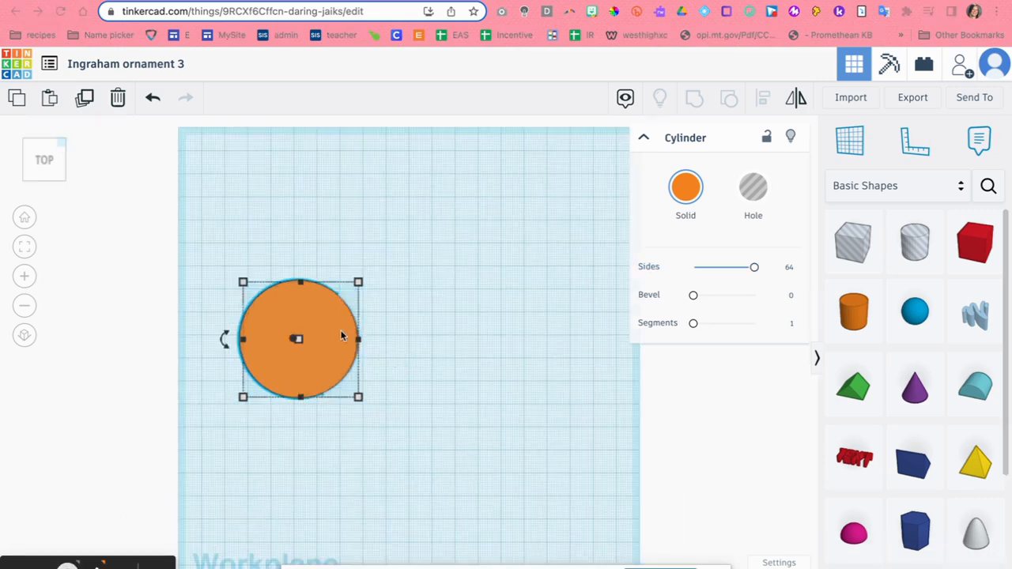
Step: Move the cylinder into the workplane's rear left corner, viewed from the top
left_click(482, 277)
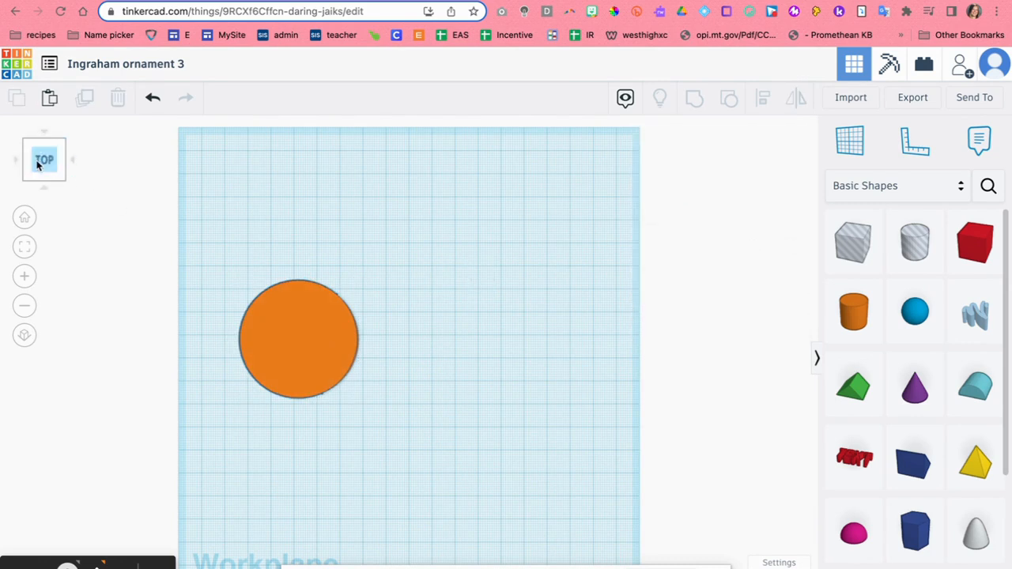
left_click_drag(291, 380, 242, 244)
left_click(406, 315)
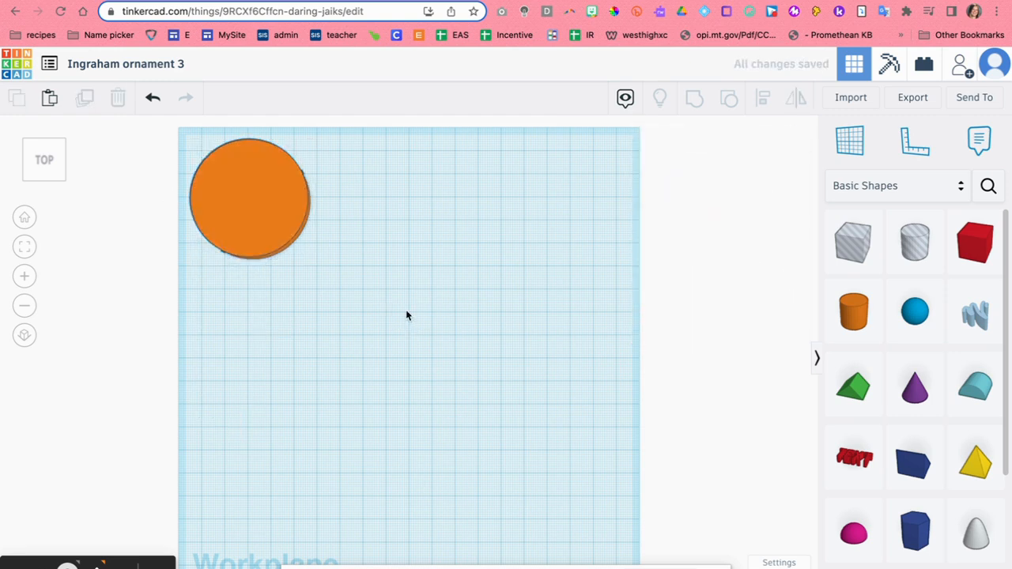
left_click(247, 196)
mouse_move(310, 261)
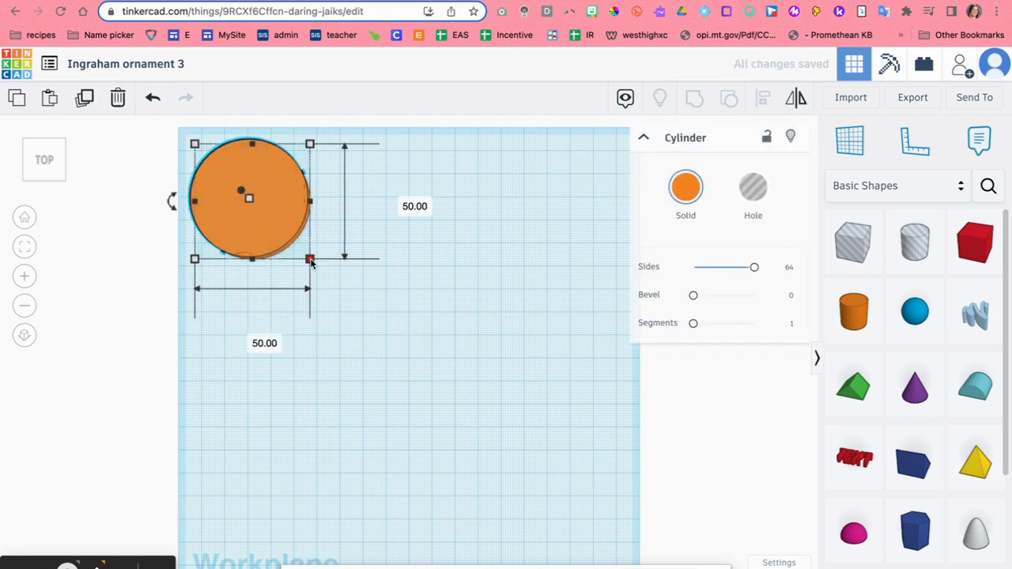
left_click(434, 302)
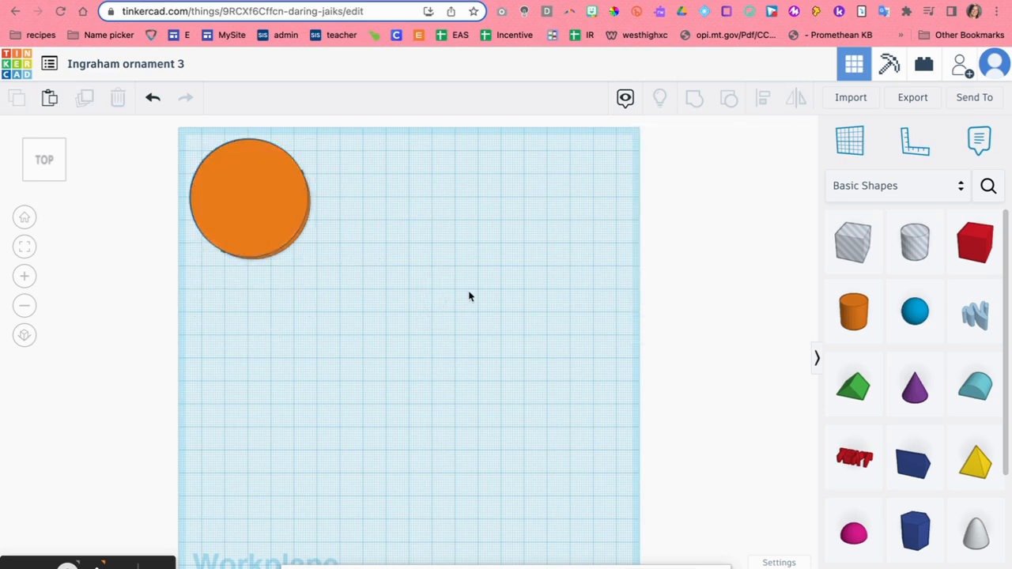
Step: Make a copy of the cylinder and place it to the right of the original with a small gap
left_click(270, 220)
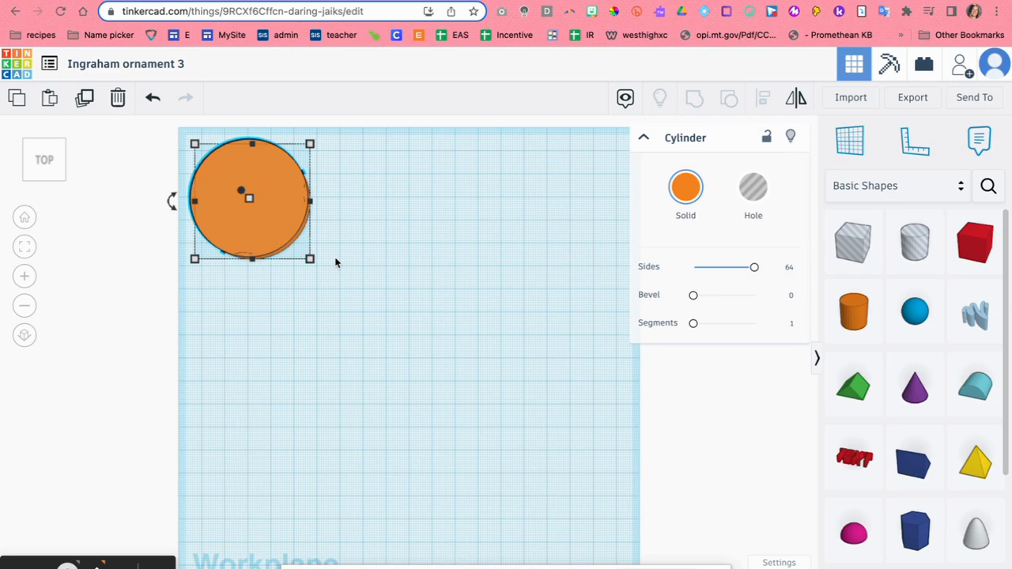
key("super+v")
left_click_drag(317, 220, 398, 225)
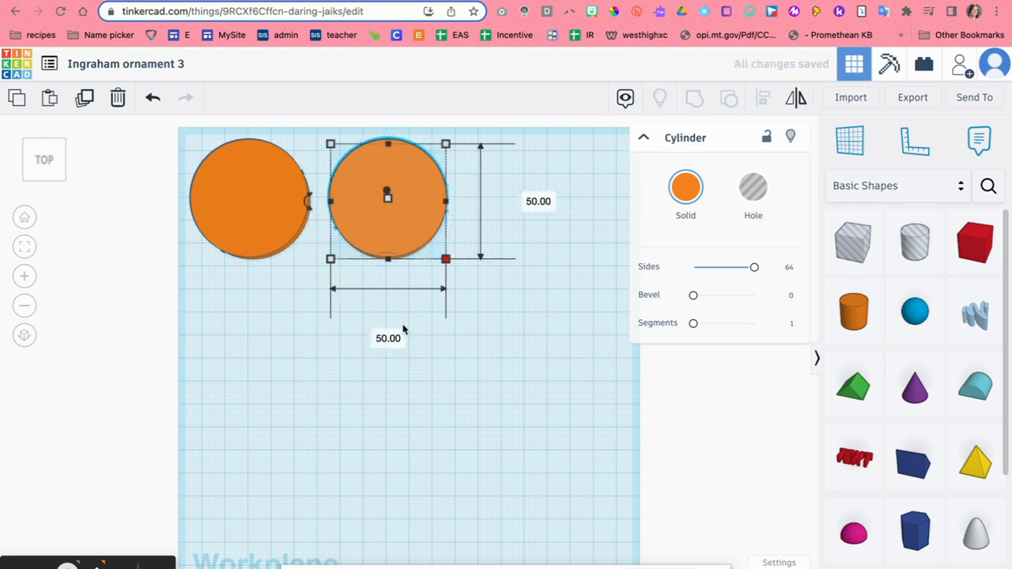
Step: Set the copied cylinder's length and width to 45 mm and turn it into a hole
left_click(392, 335)
type("45")
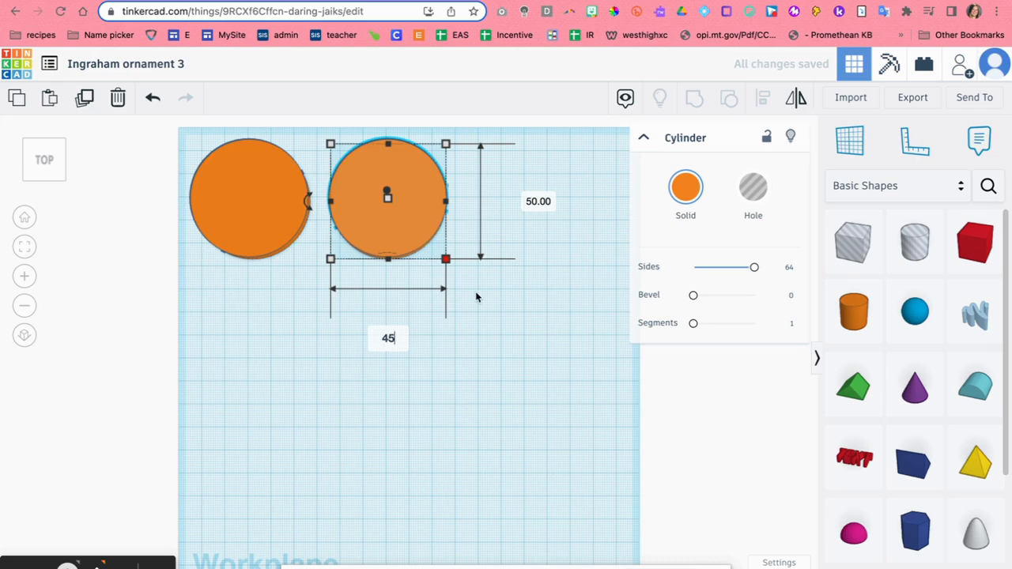
left_click(528, 202)
type("45")
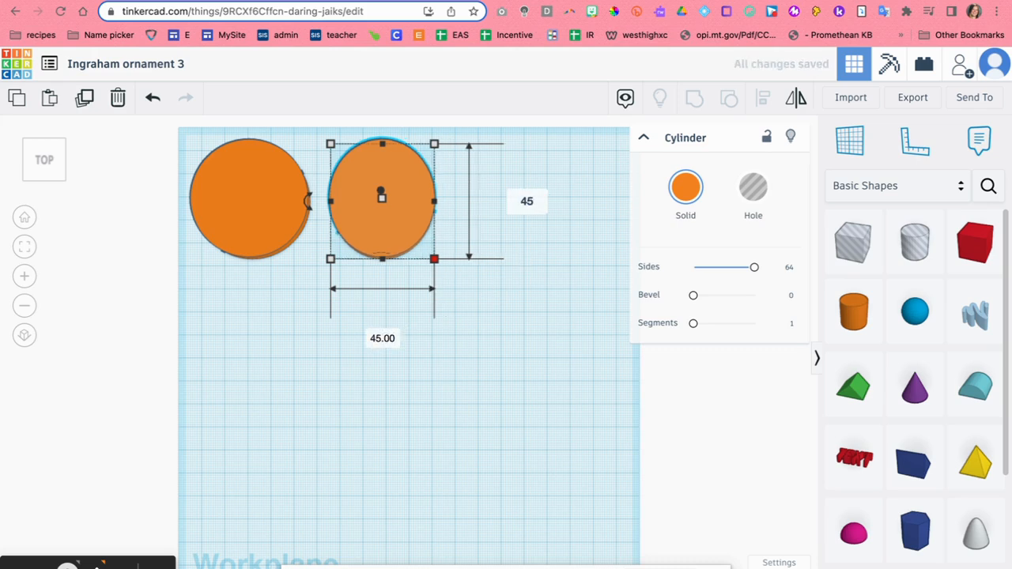
key("Return")
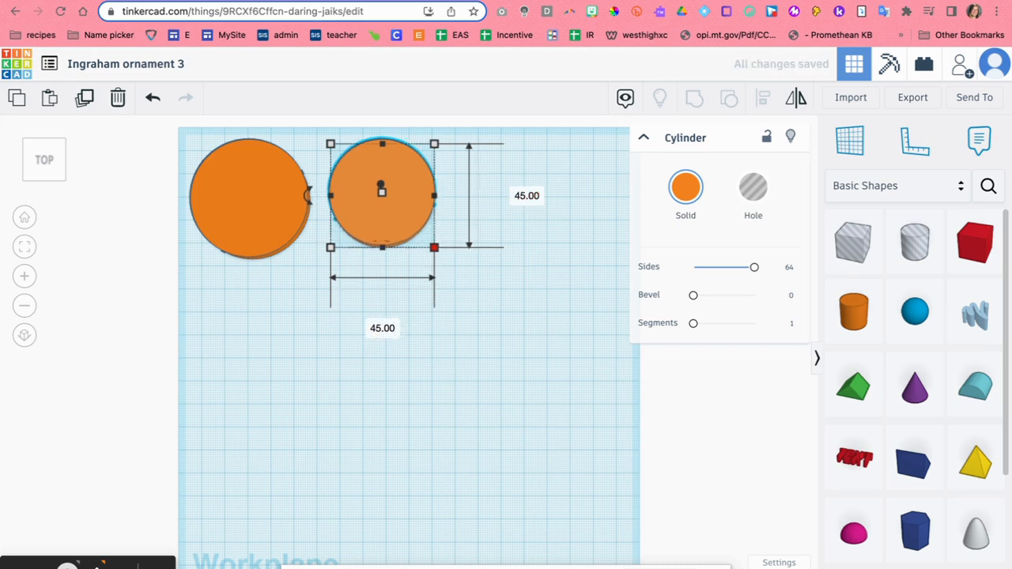
left_click(751, 188)
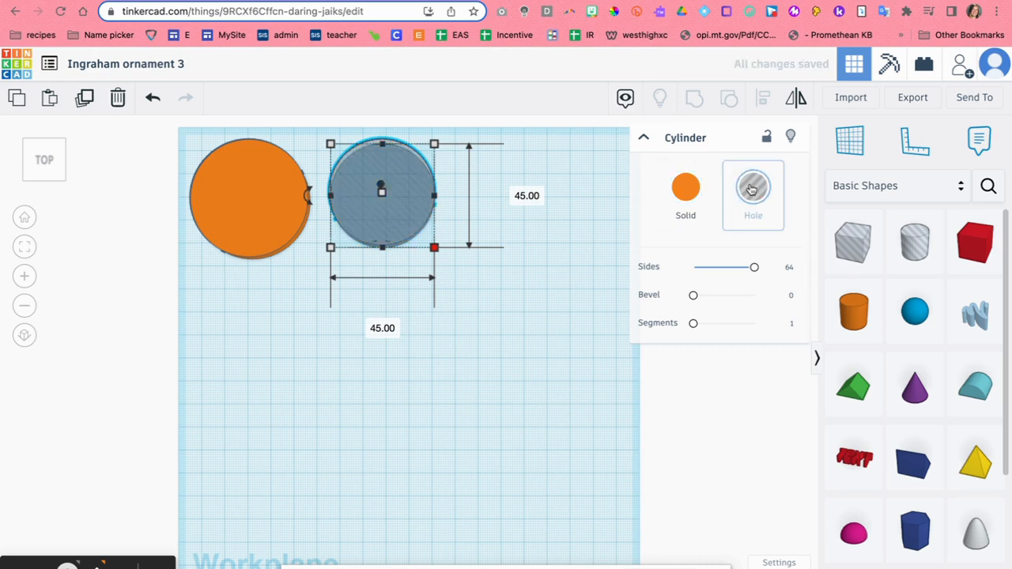
left_click(556, 362)
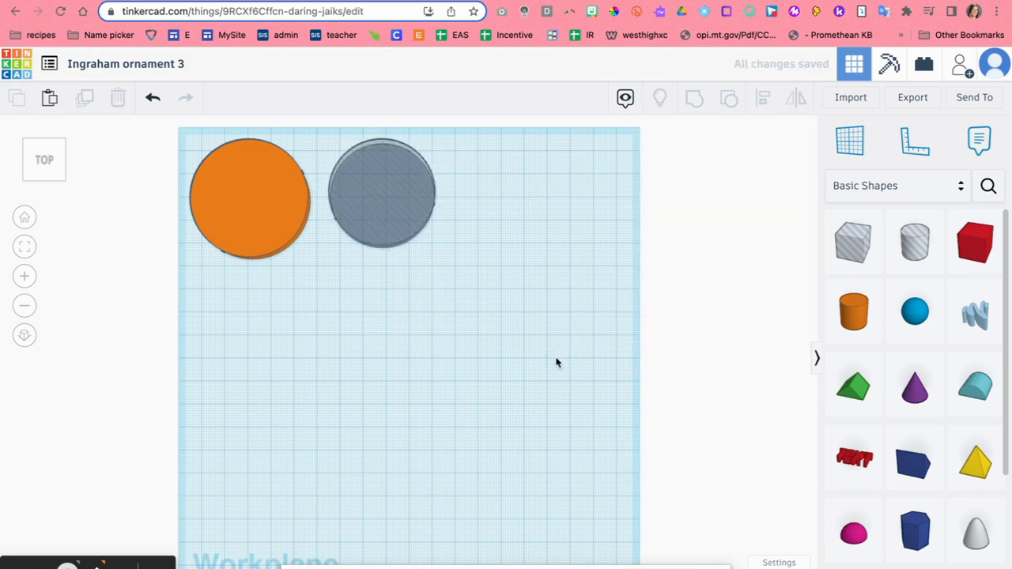
Step: Copy the solid disc and hole disc together and place the new pair as a second row in front of the originals
left_click_drag(179, 138, 483, 292)
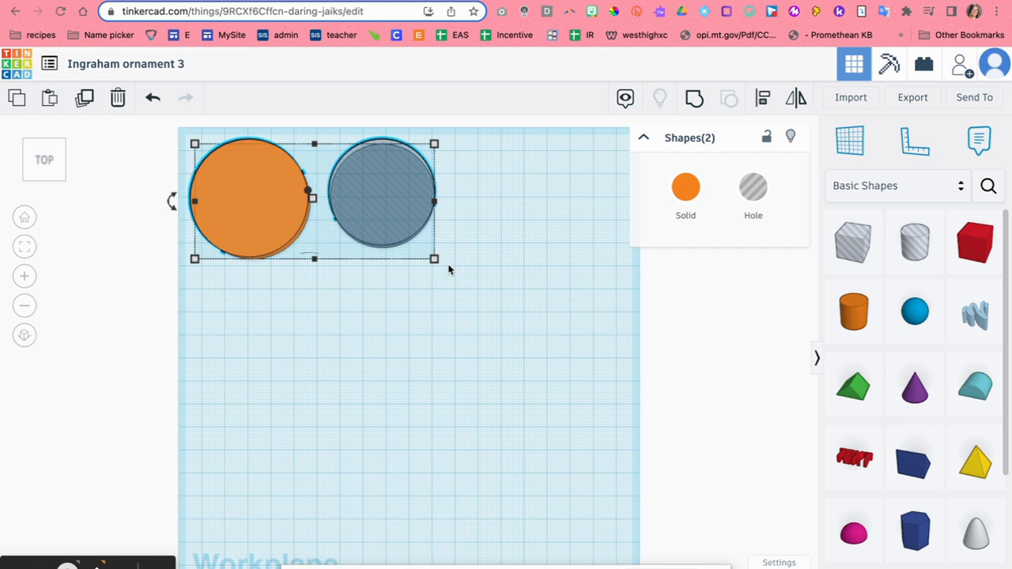
key("ctrl+v")
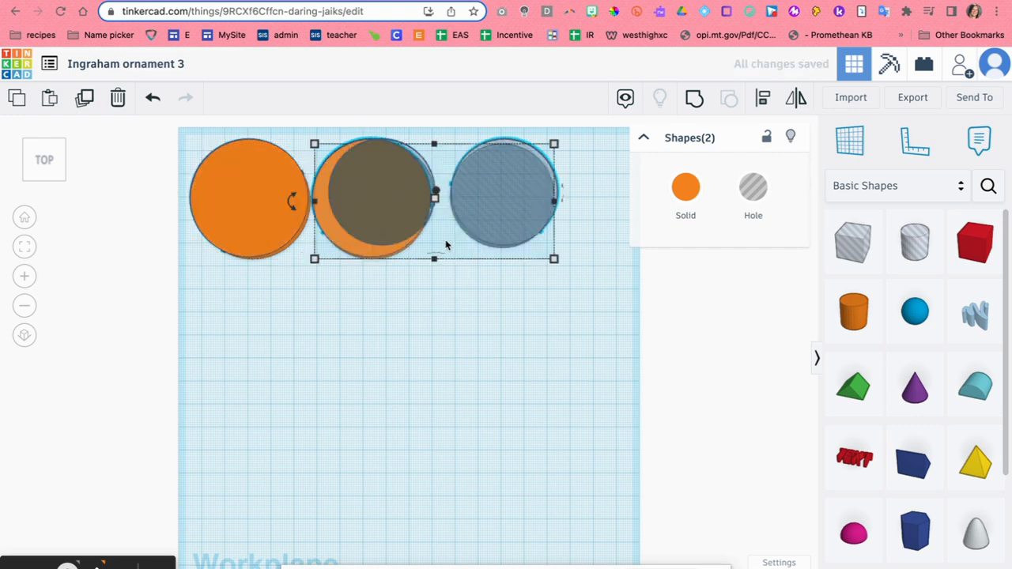
left_click_drag(533, 203, 415, 331)
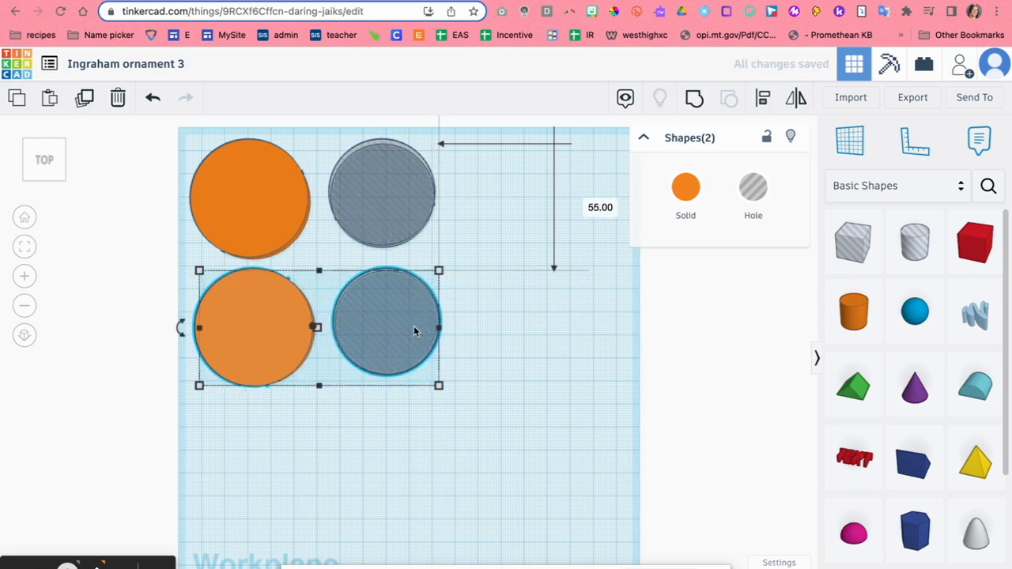
left_click(304, 472)
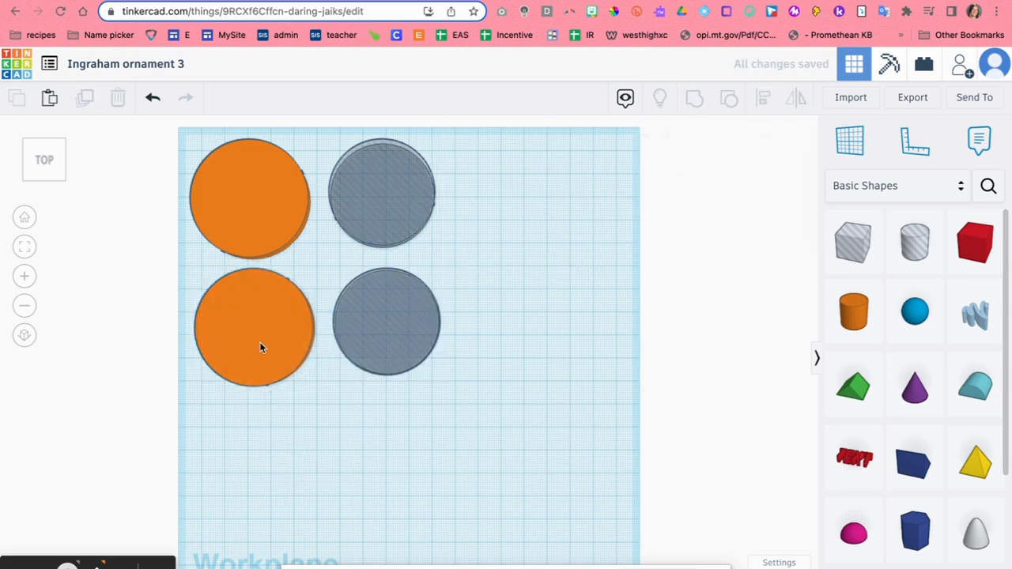
Step: Set the length and width of the second row's solid disc to 43.5 mm
left_click(257, 371)
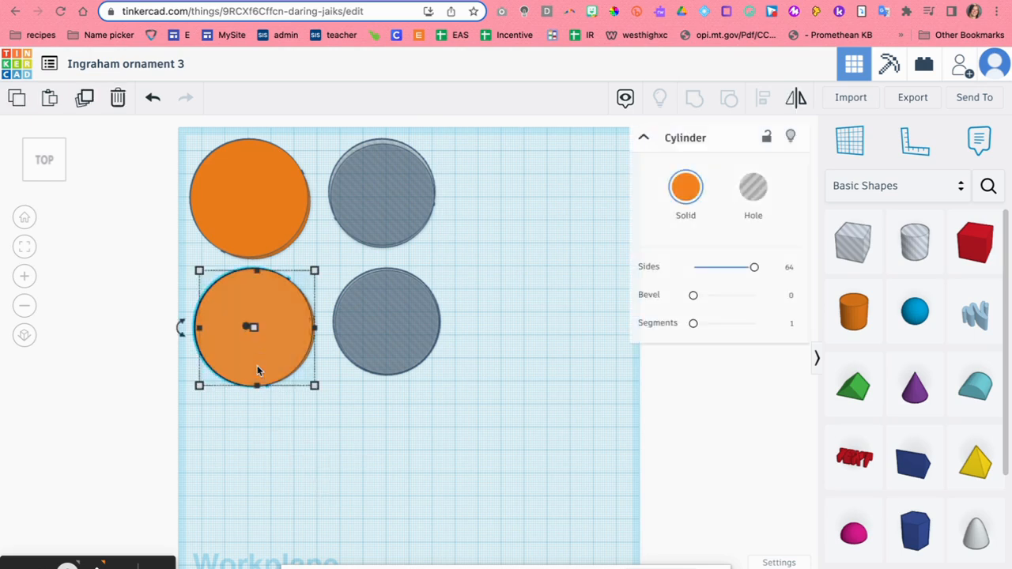
mouse_move(314, 385)
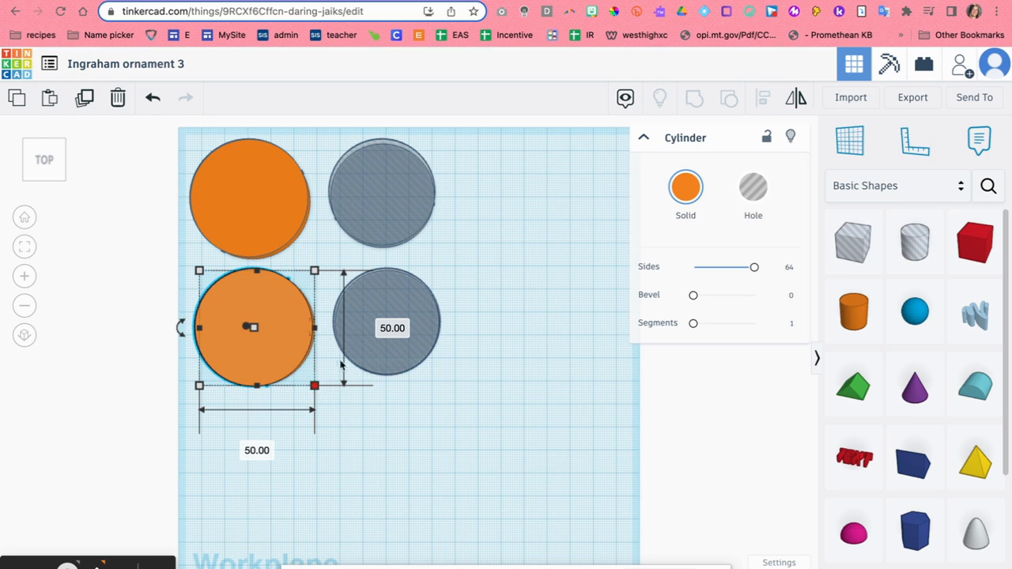
left_click(392, 328)
type("43.5")
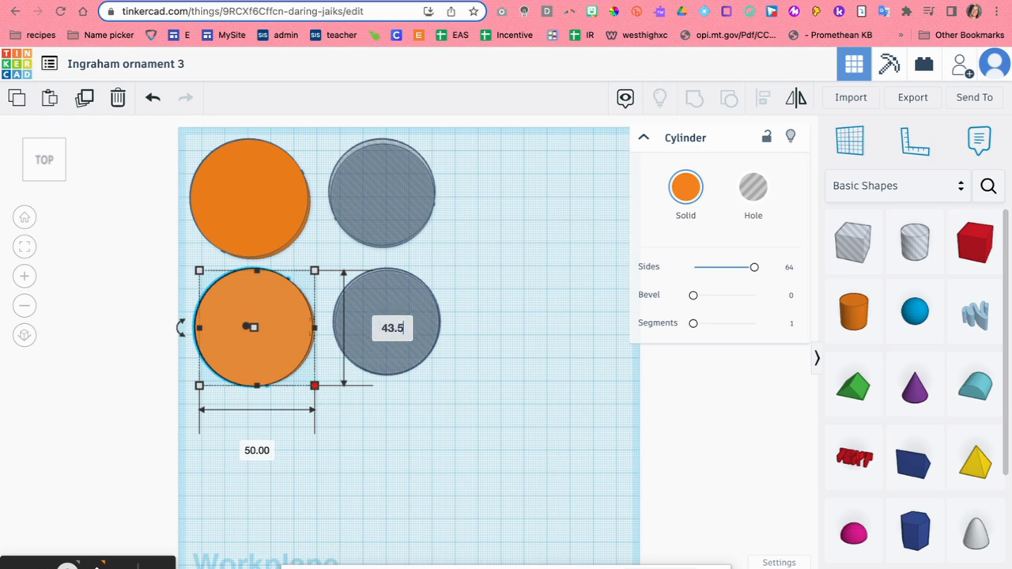
left_click(257, 450)
type("43.5")
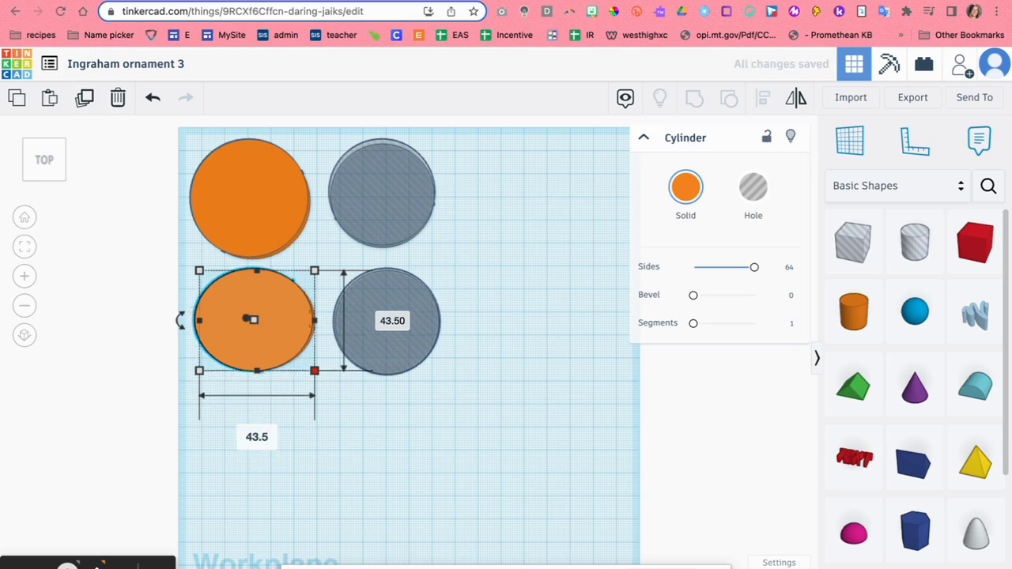
key("Return")
Step: Set the length and width of the second row's hole disc to 38.5 mm
left_click(414, 363)
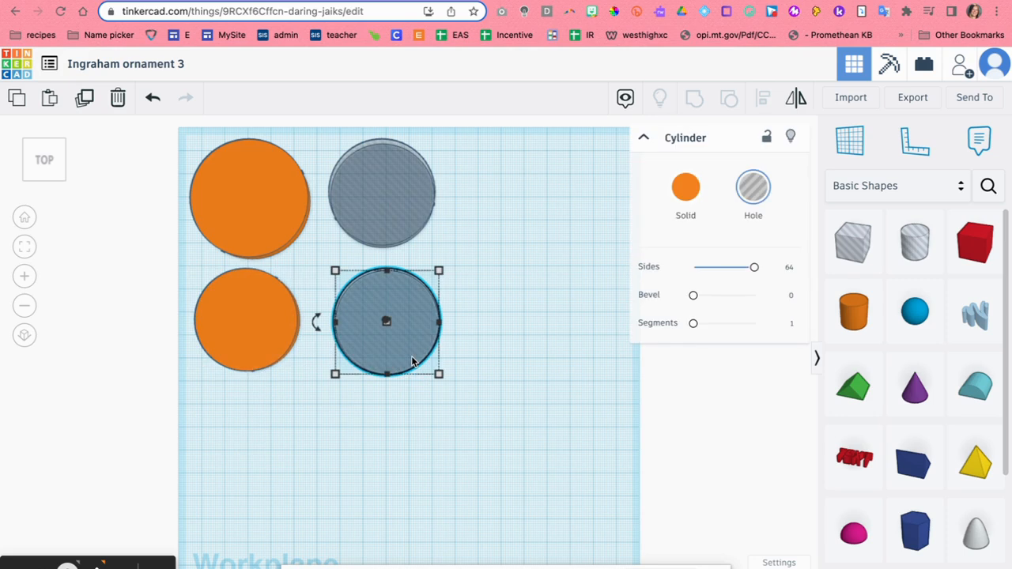
mouse_move(438, 374)
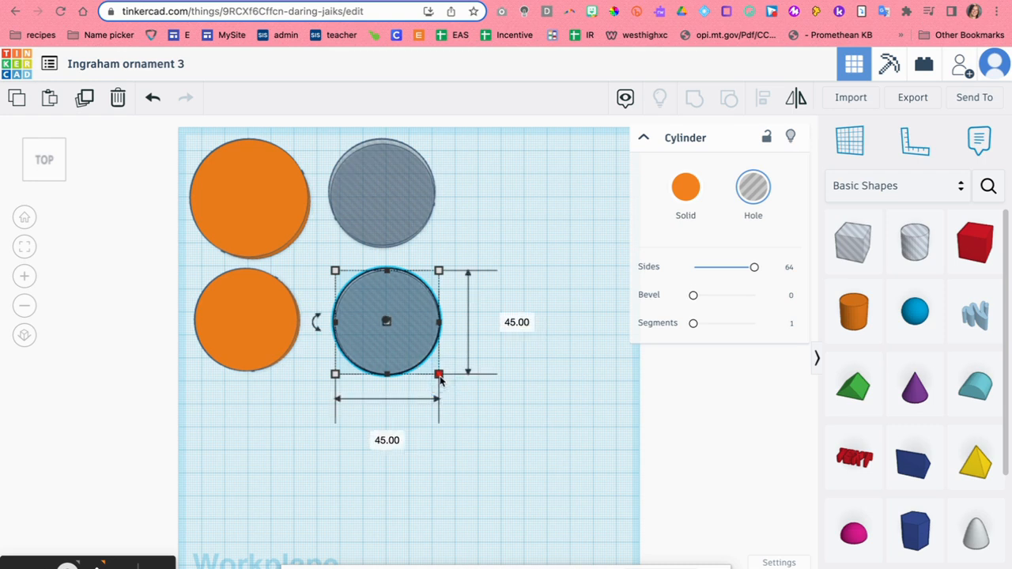
left_click(381, 443)
type("38")
type(".5")
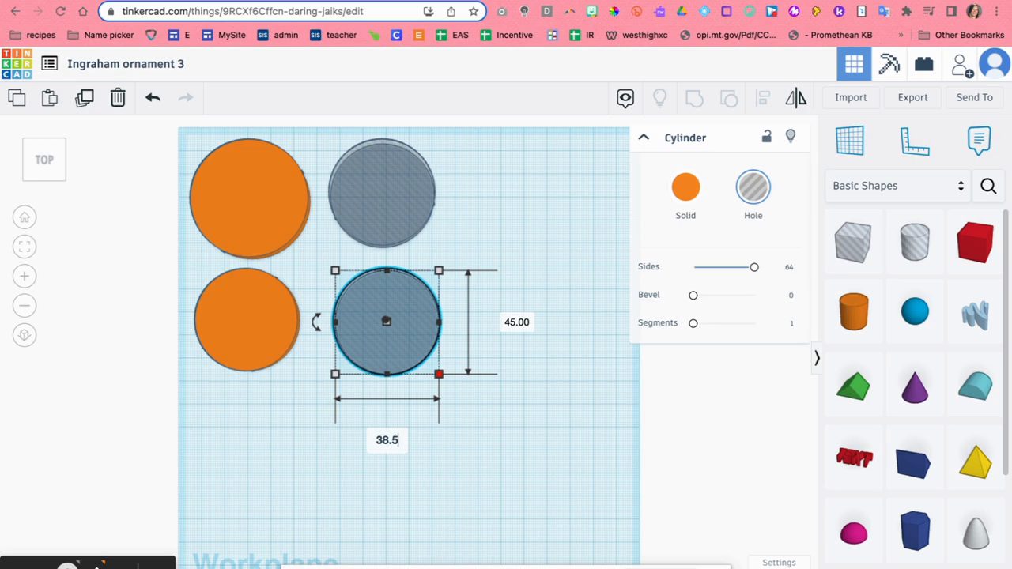
key("Return")
left_click(496, 323)
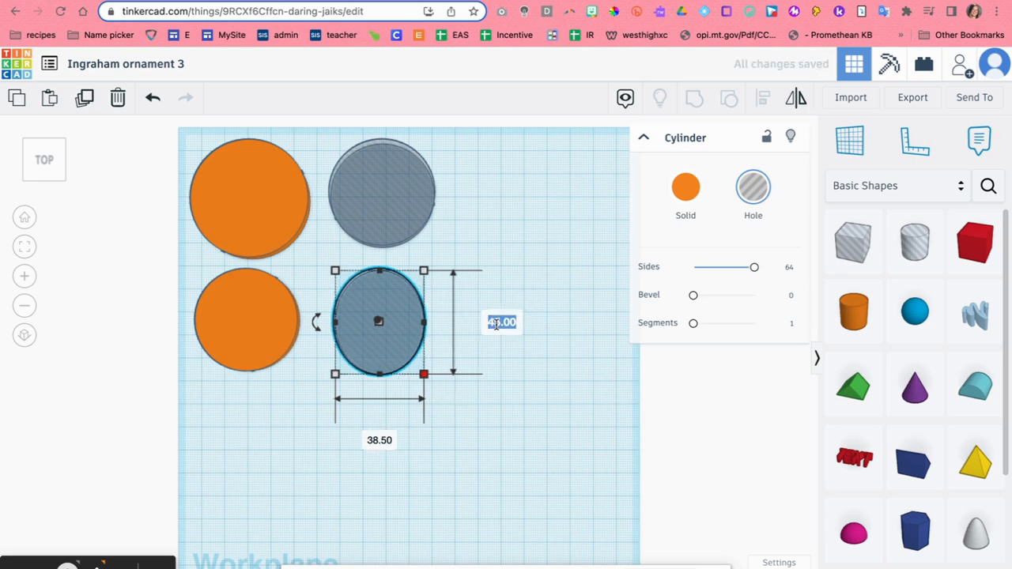
type("38.5")
key("Return")
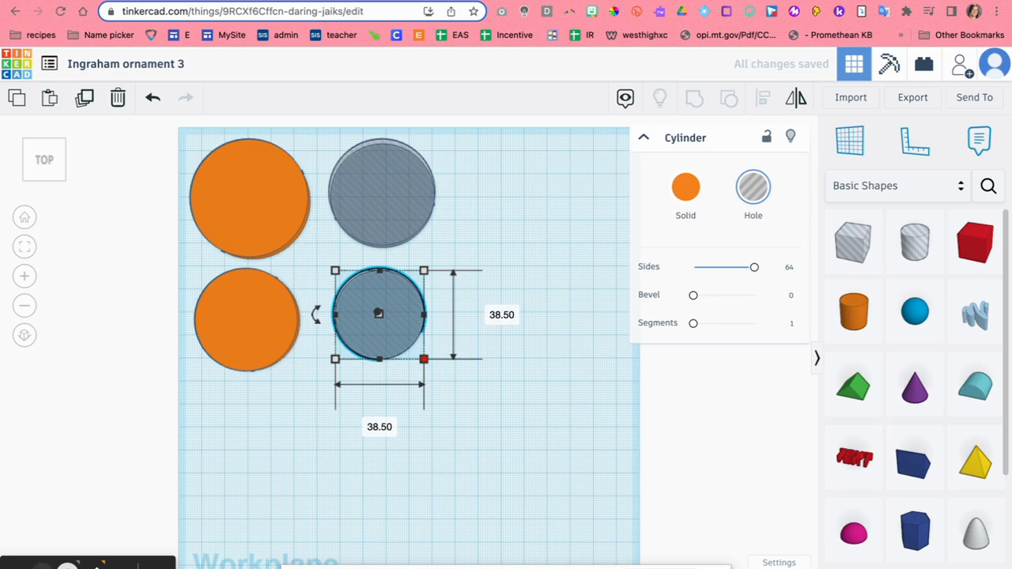
left_click(539, 403)
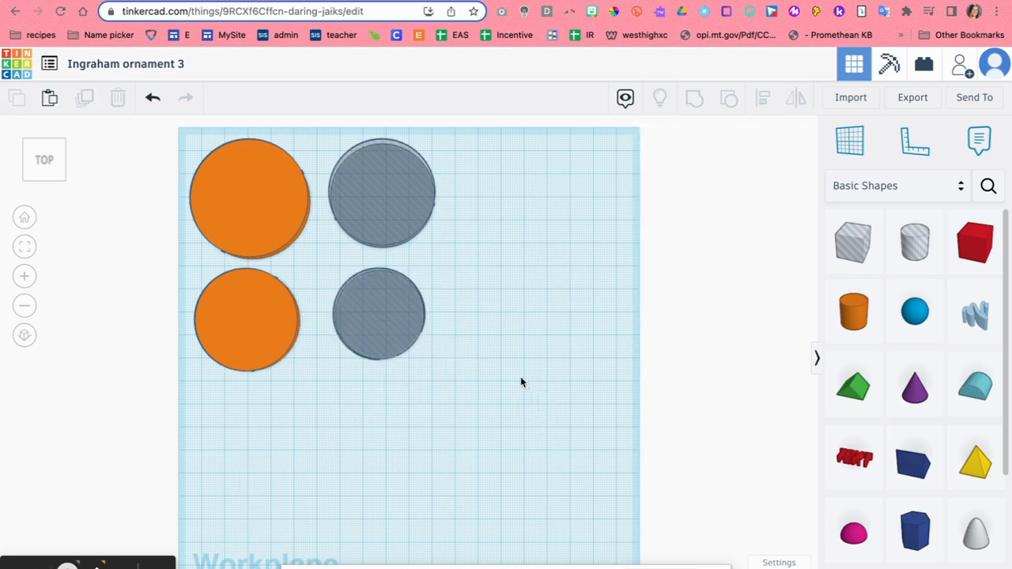
Step: Duplicate the second row's solid and hole discs and place the copies as a third row in front of them
left_click_drag(451, 295, 178, 344)
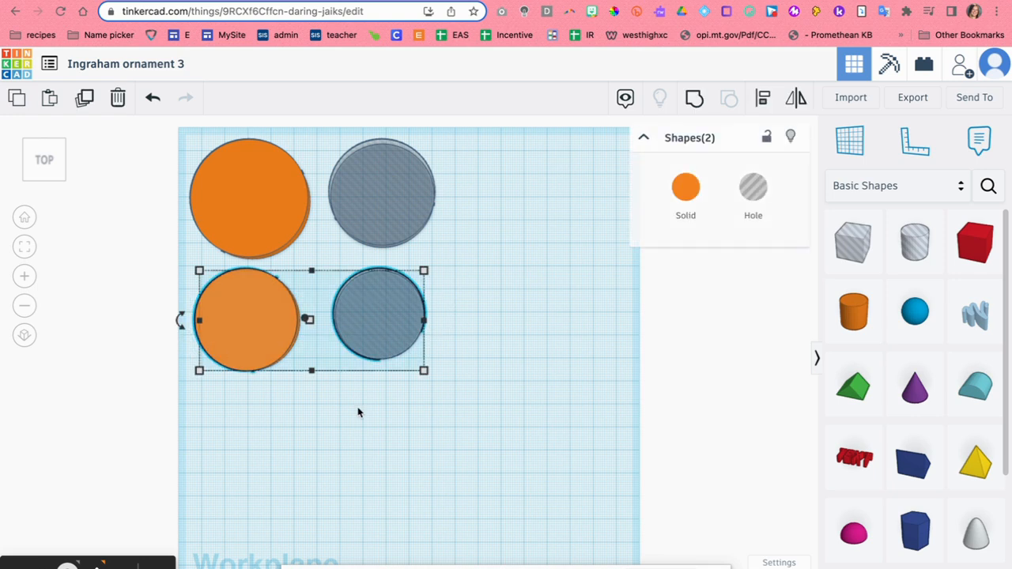
key("ctrl+d")
left_click_drag(528, 304, 405, 419)
left_click(316, 510)
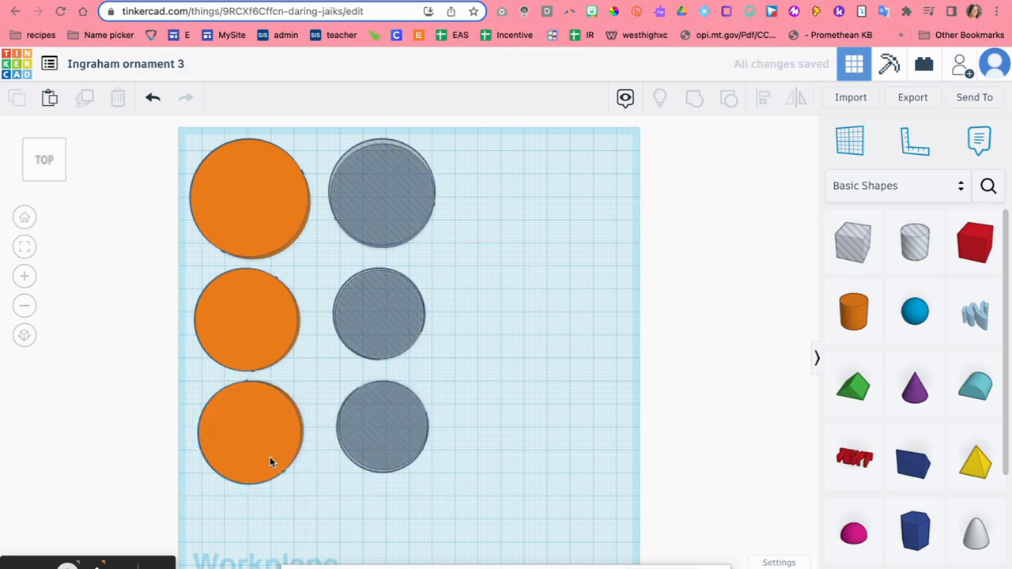
Step: Set the length and width of the third row's solid disc to 37 mm
left_click(267, 456)
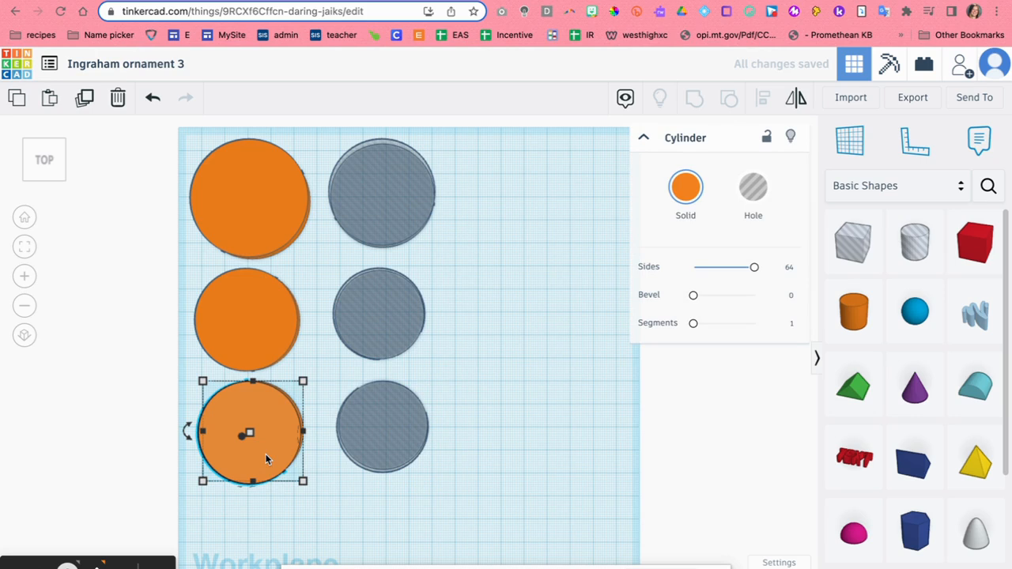
mouse_move(303, 480)
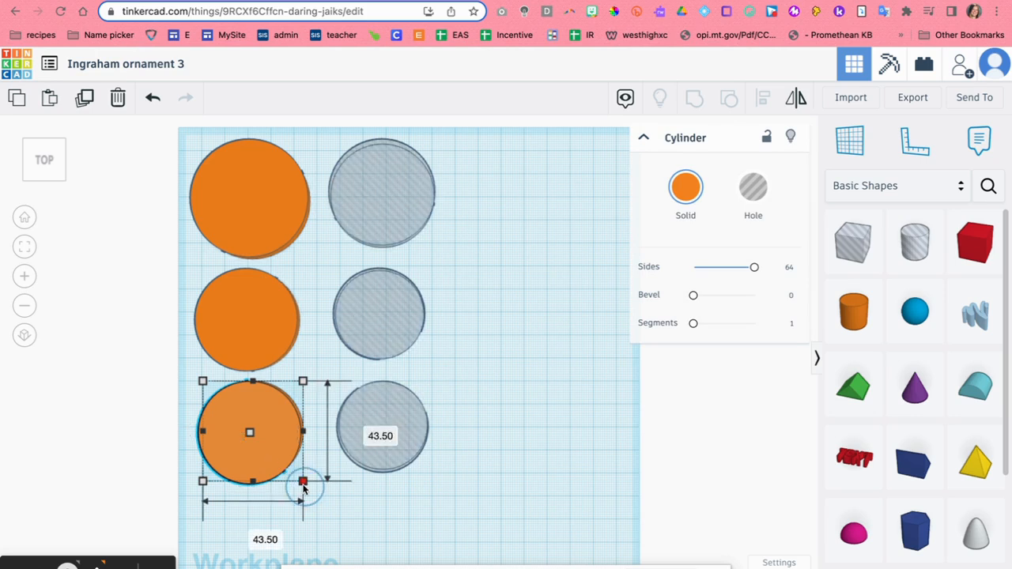
left_click(253, 534)
type("37")
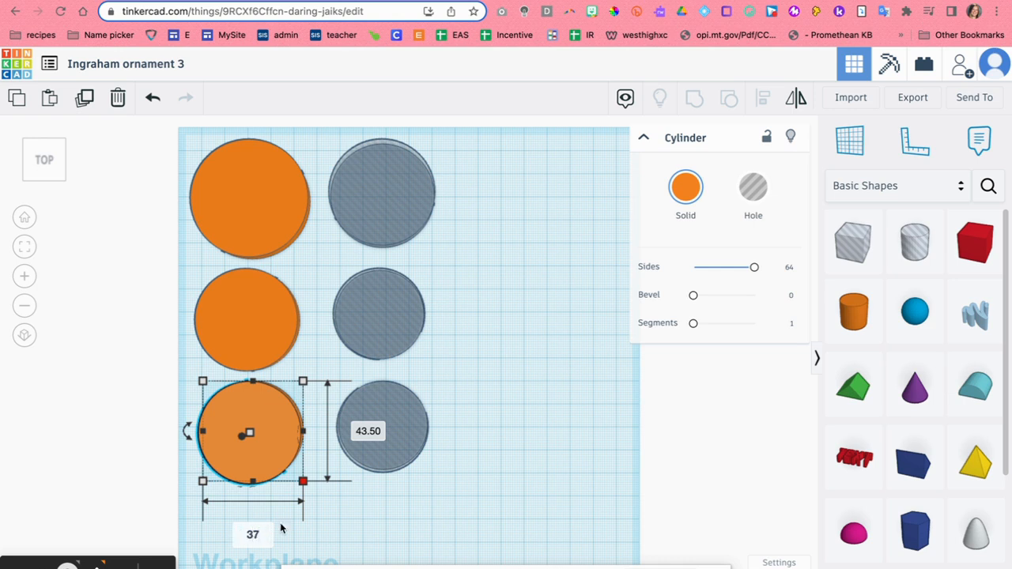
left_click(359, 430)
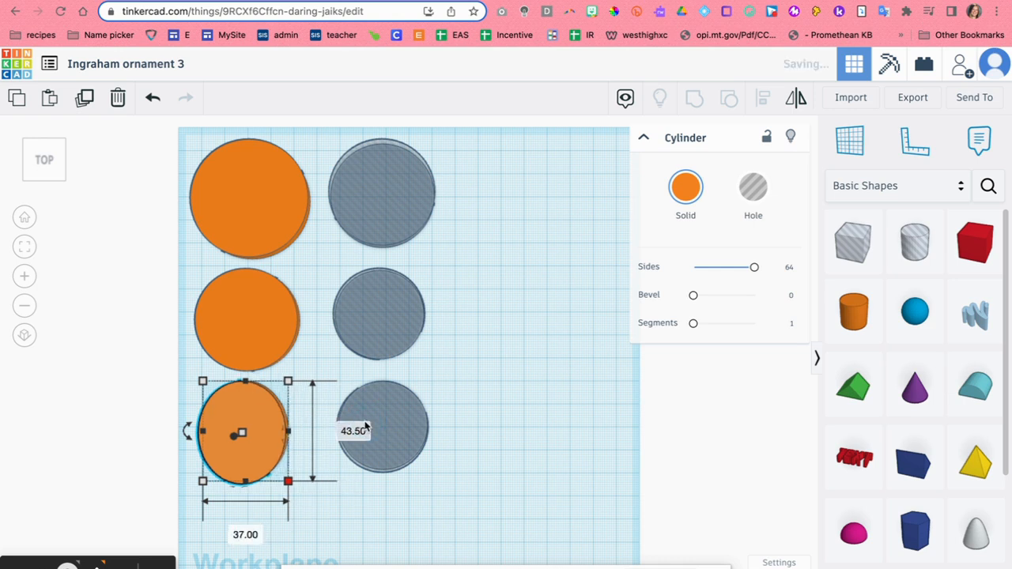
type("37")
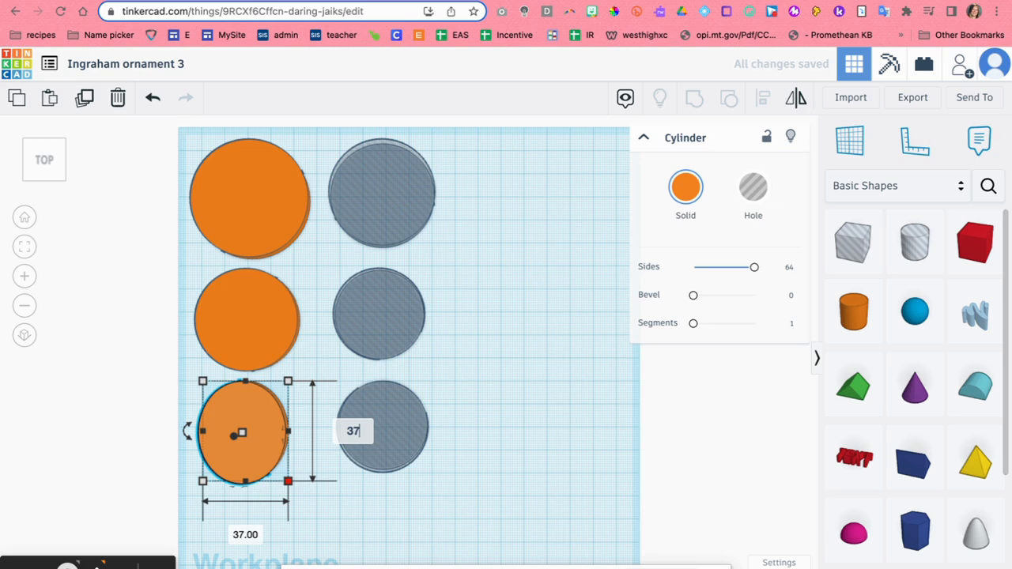
key("Return")
Step: Set the length and width of the third row's hole disc to 32 mm
left_click(387, 427)
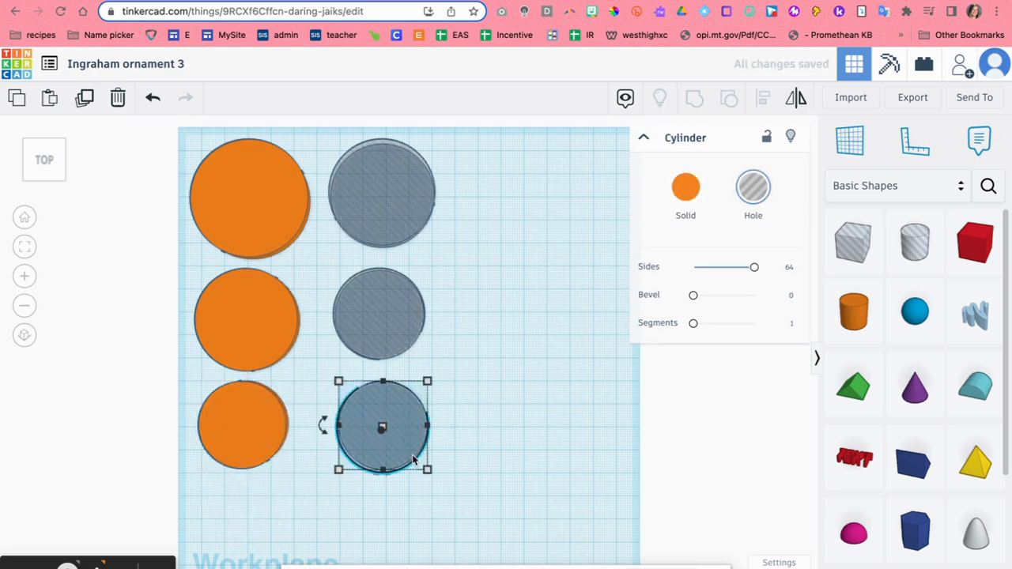
left_click(384, 523)
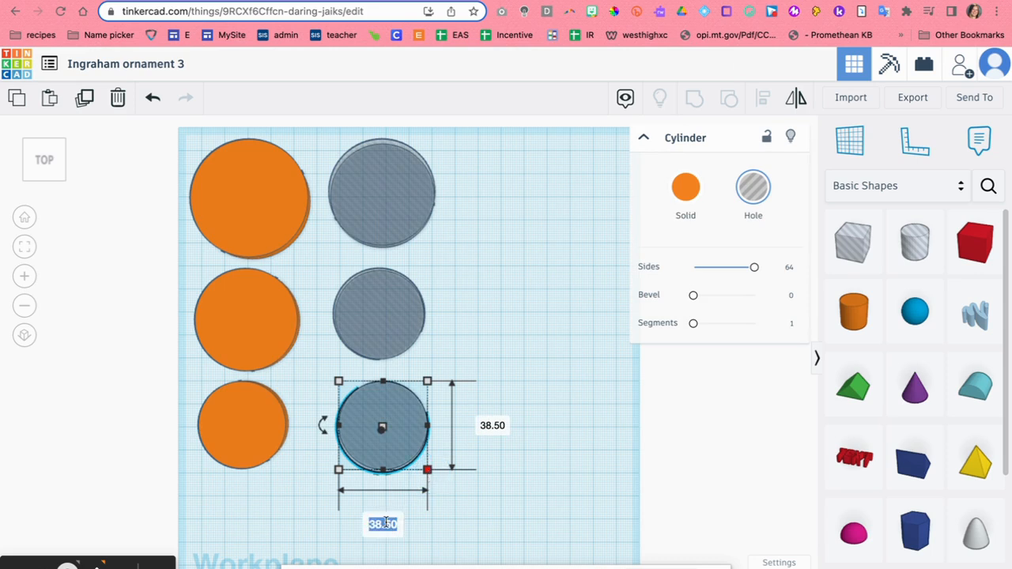
type("32")
left_click(491, 425)
type("32")
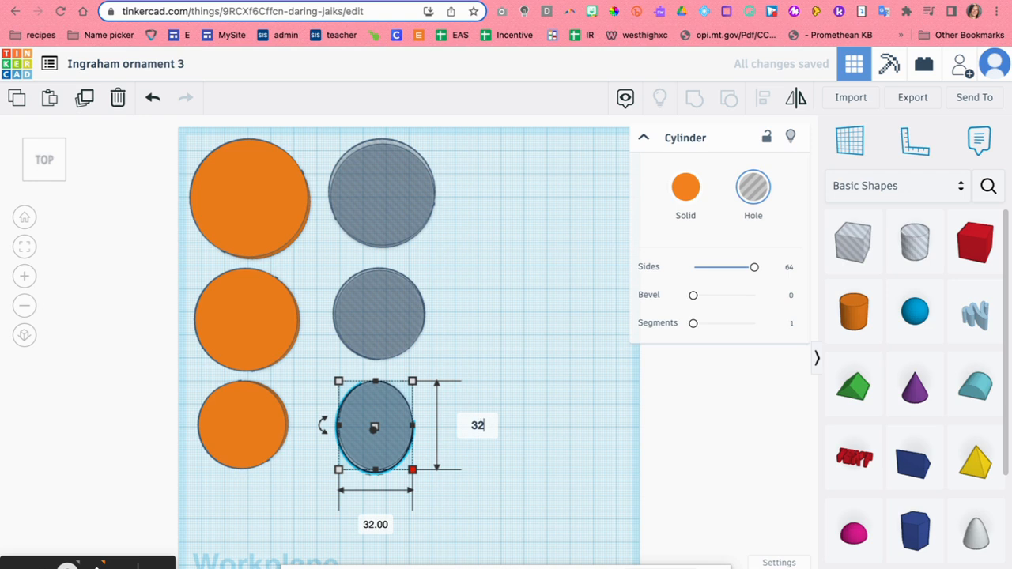
key("Return")
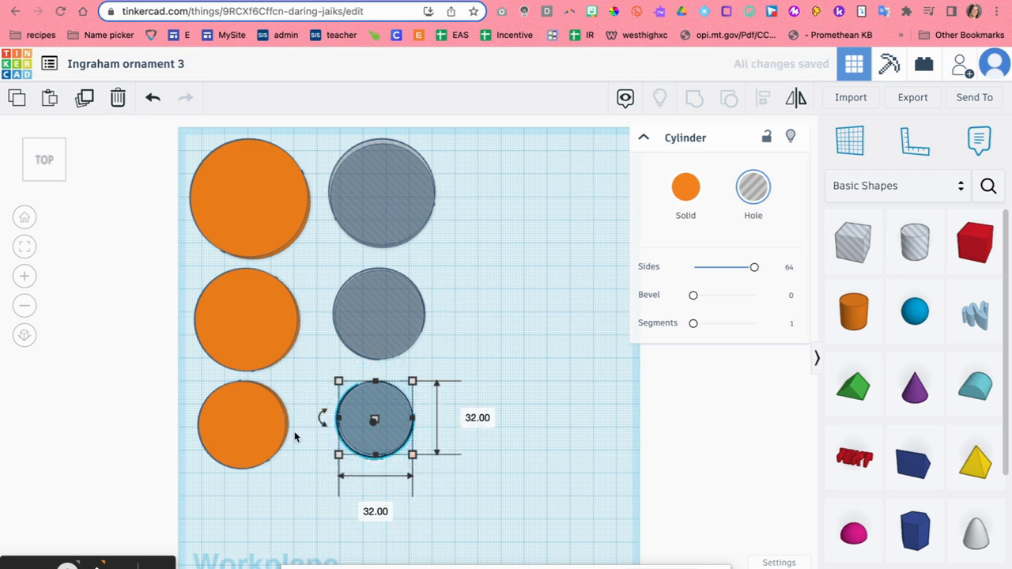
left_click(285, 495)
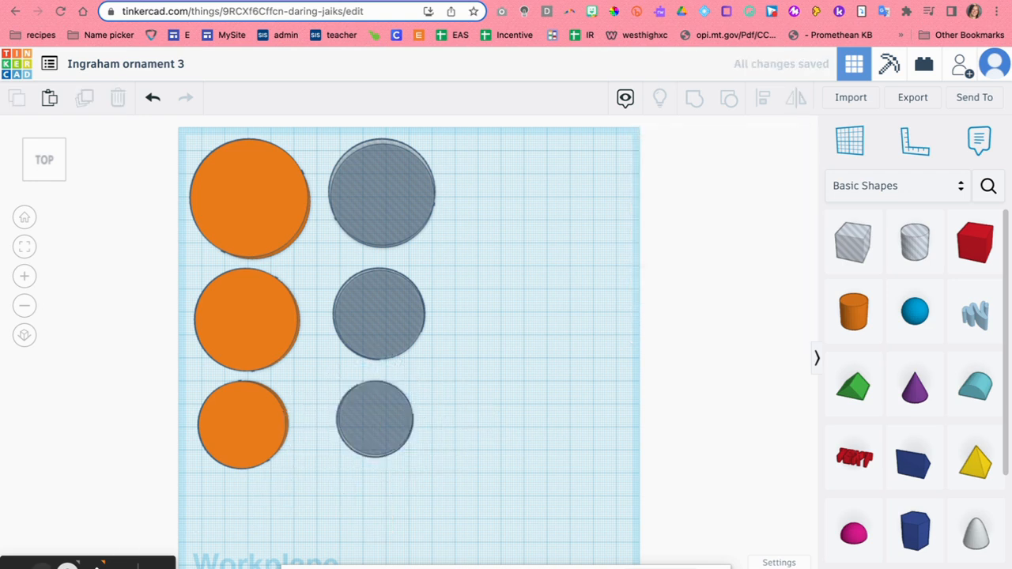
Step: Copy the third row's solid and hole discs and place the copies as a fourth row at the front of the workplane
left_click(469, 485)
left_click_drag(497, 432, 215, 439)
key("ctrl+c")
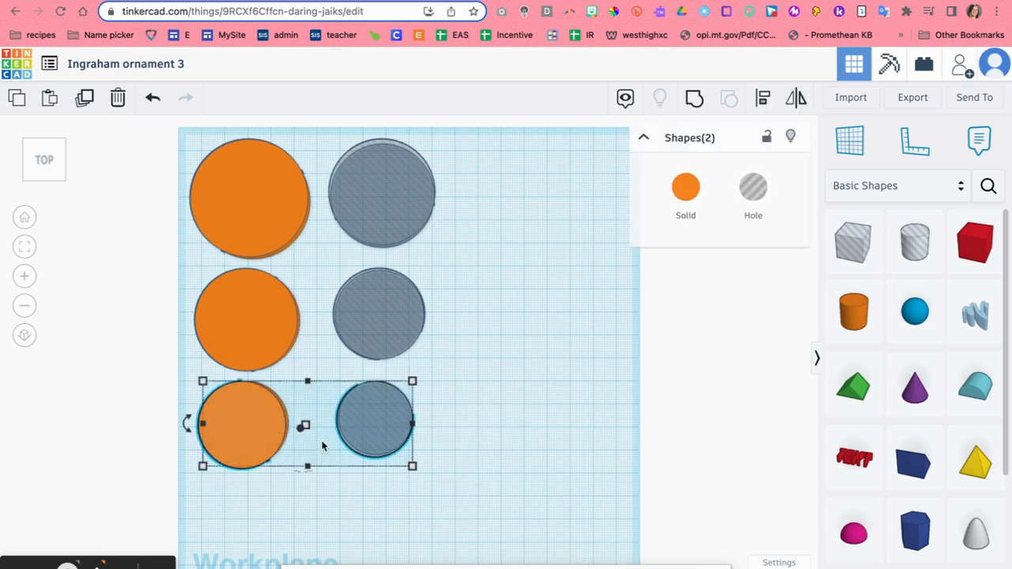
left_click(458, 451)
key("ctrl+v")
left_click_drag(472, 437, 368, 543)
left_click(558, 491)
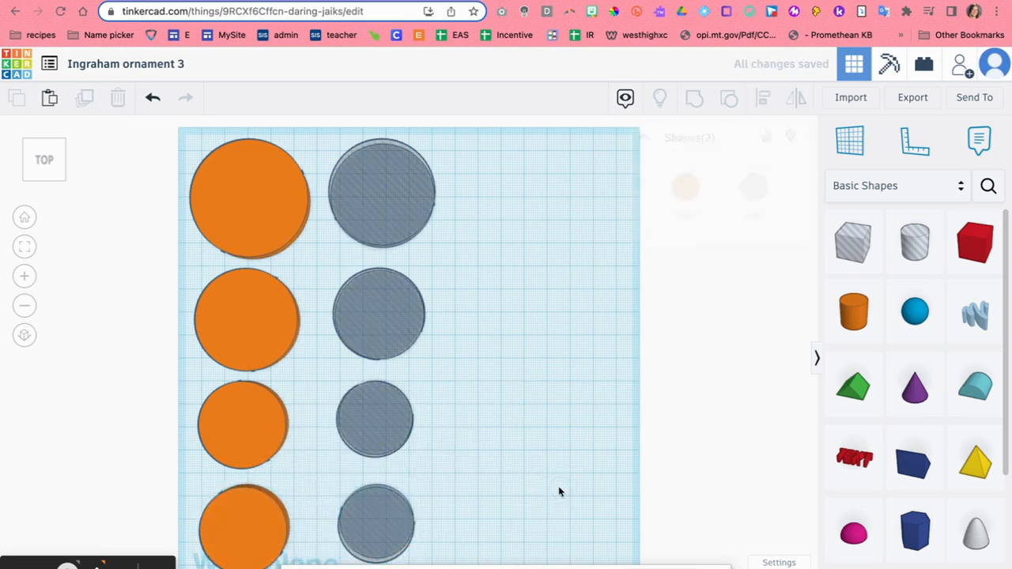
Step: Set the length of the fourth row's solid disc to 30.5 mm
scroll(558, 490, "down", 3)
scroll(558, 490, "up", 1)
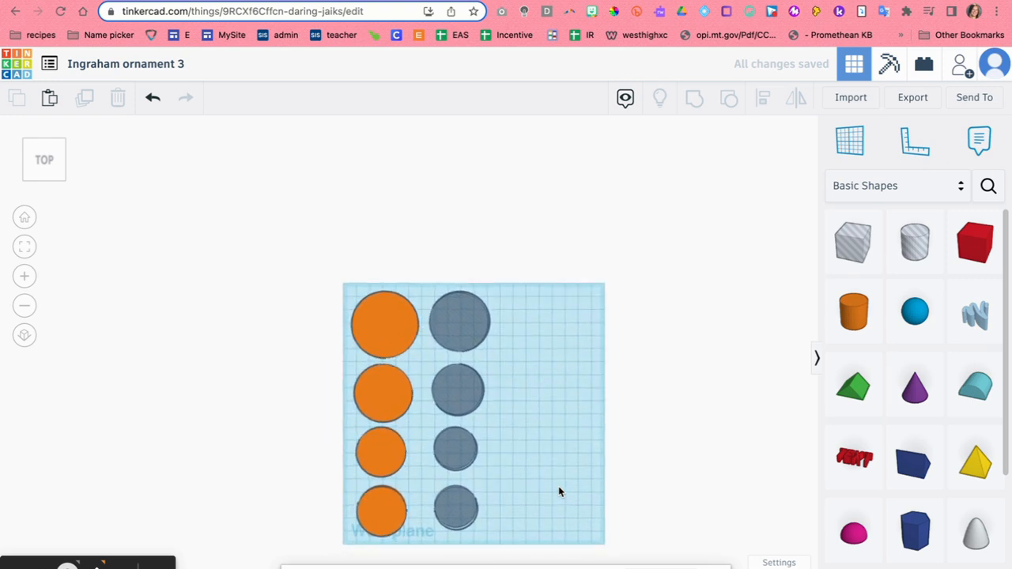
left_click(380, 512)
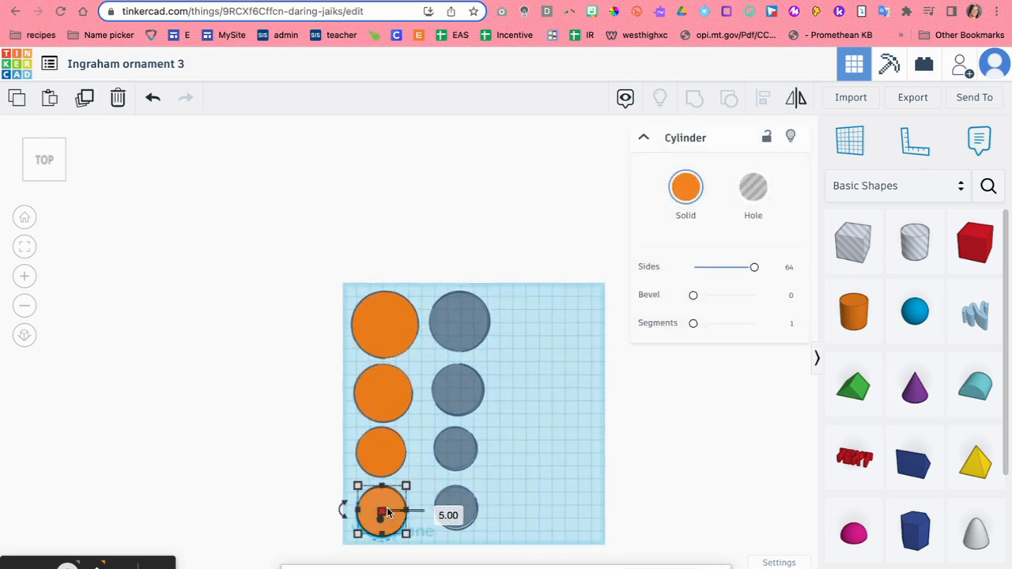
left_click(462, 509)
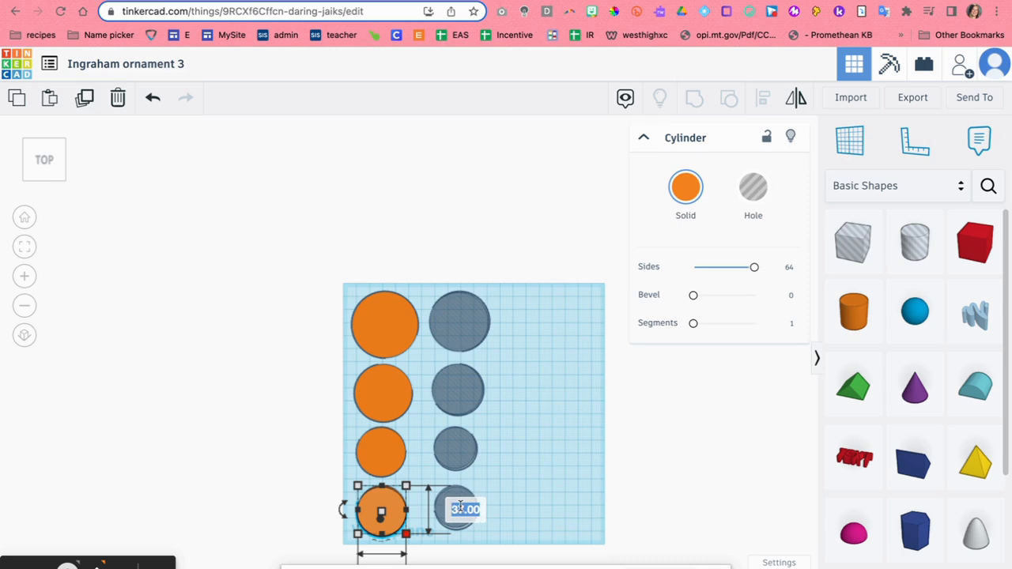
type("30.5")
key("Return")
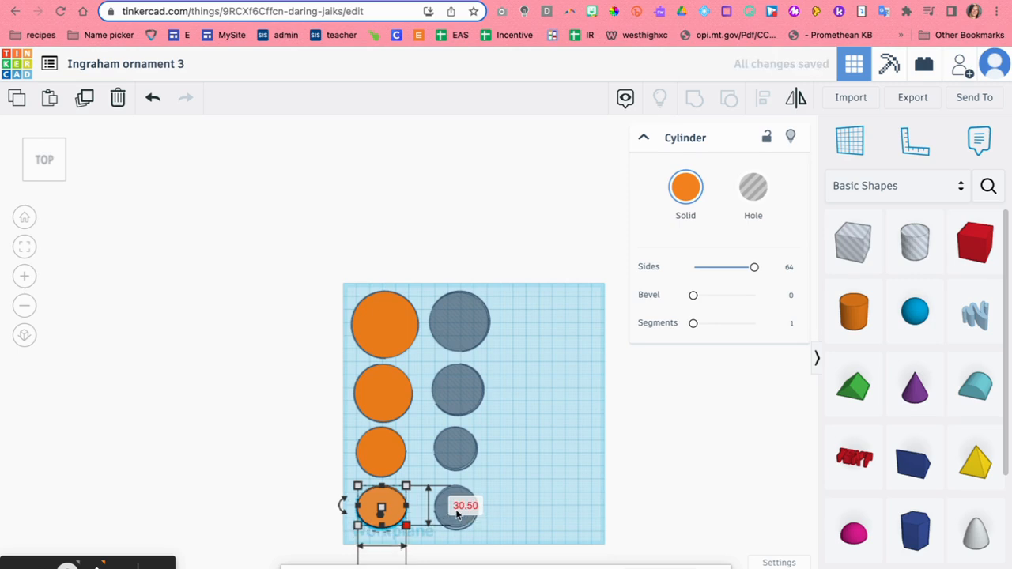
scroll(395, 556, "down", 2)
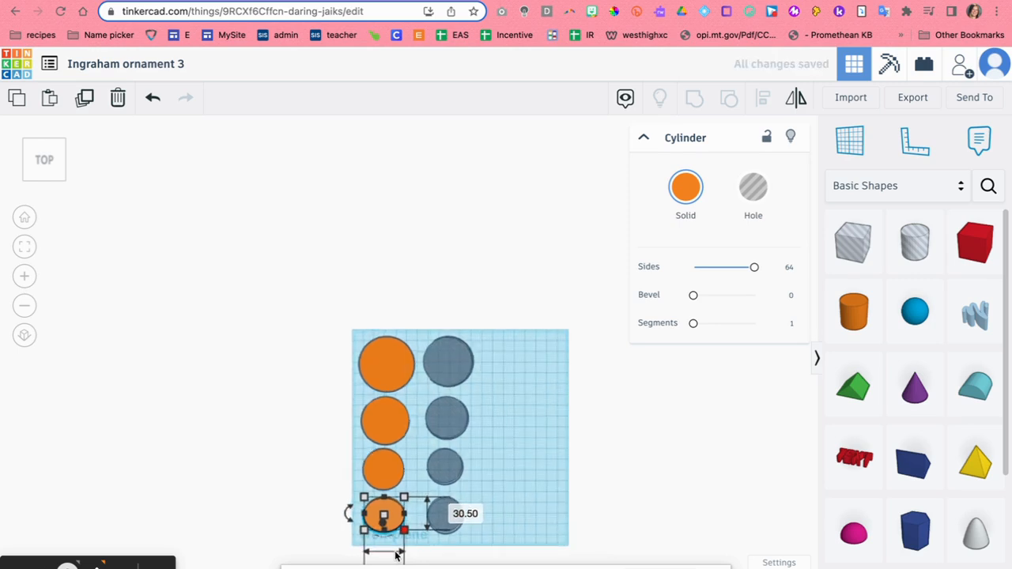
scroll(395, 556, "down", 2)
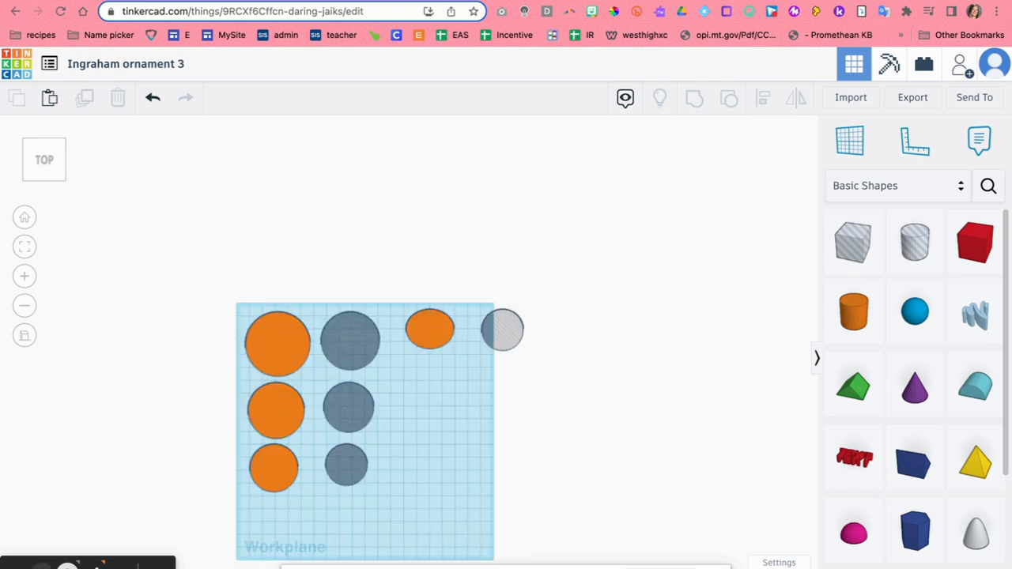
left_click_drag(391, 290, 575, 369)
left_click_drag(428, 337, 271, 531)
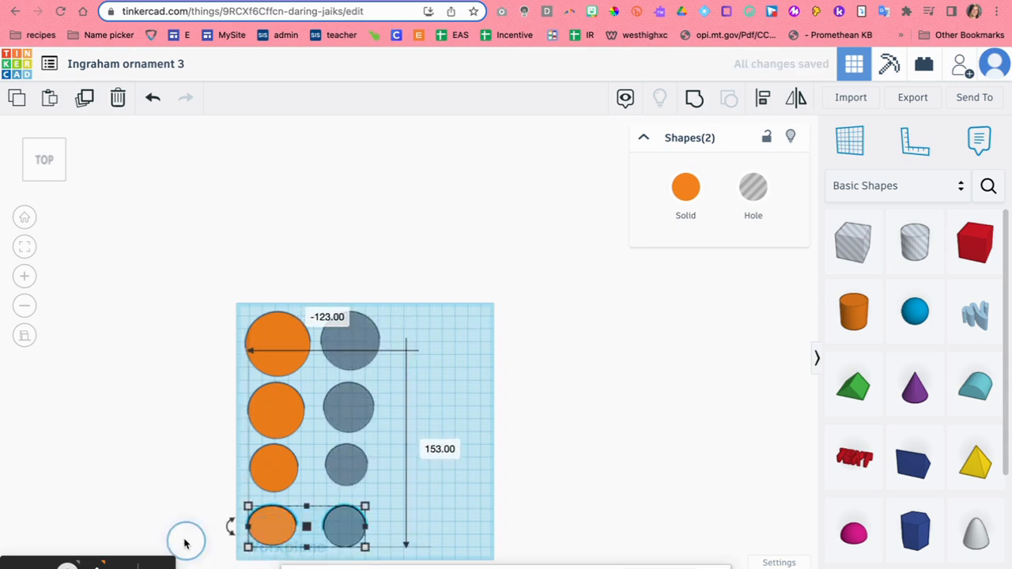
left_click(184, 543)
left_click(274, 529)
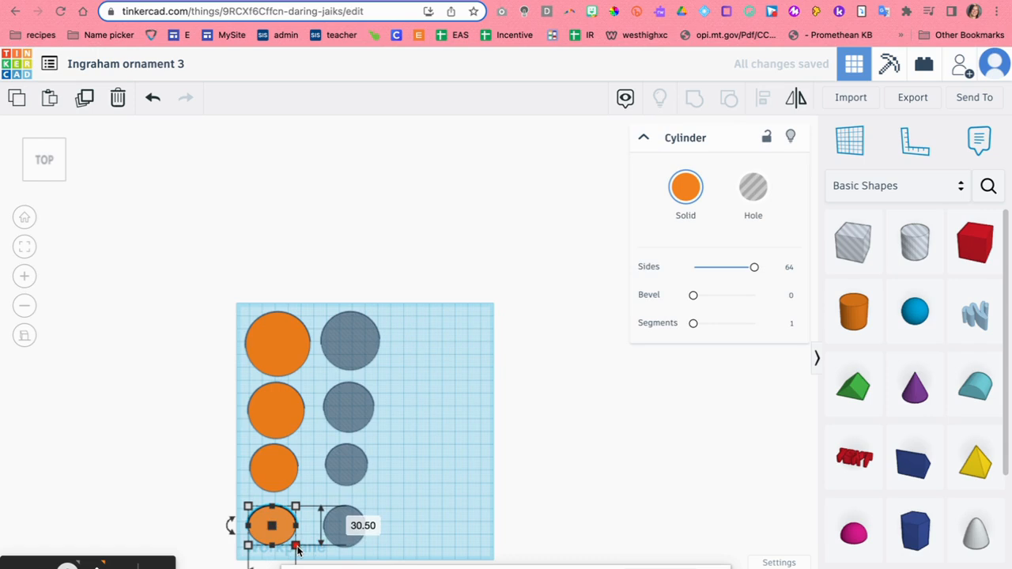
left_click(185, 529)
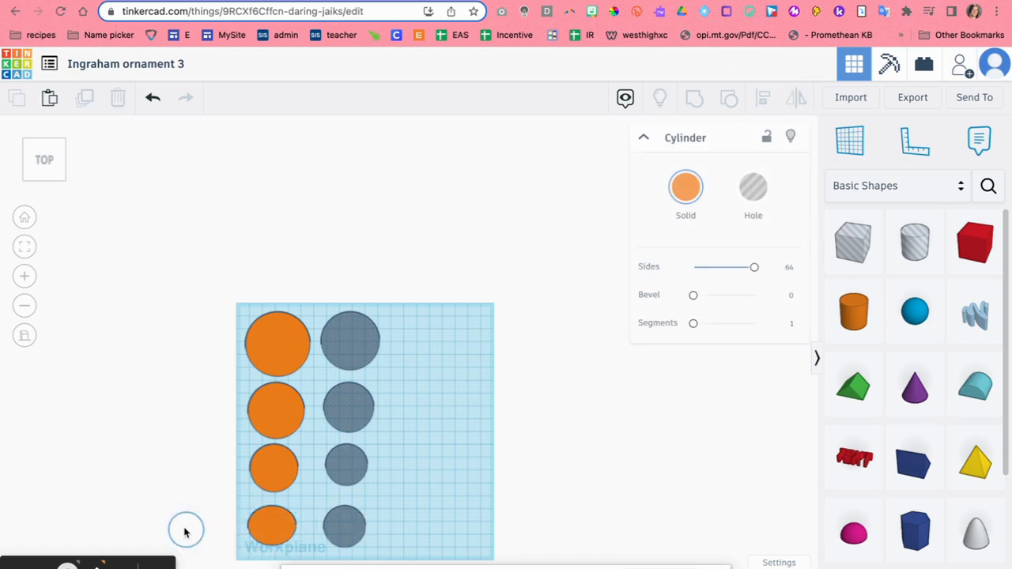
Step: Move the fourth disc pair beside the first row and set its solid disc's width to 30.5 mm
left_click_drag(185, 529, 500, 338)
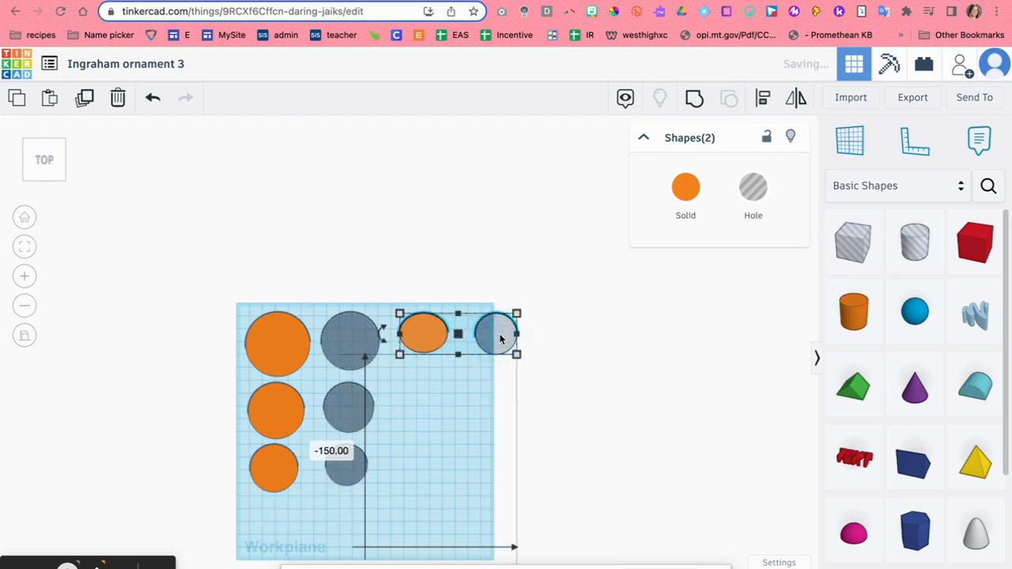
left_click(437, 381)
left_click(434, 343)
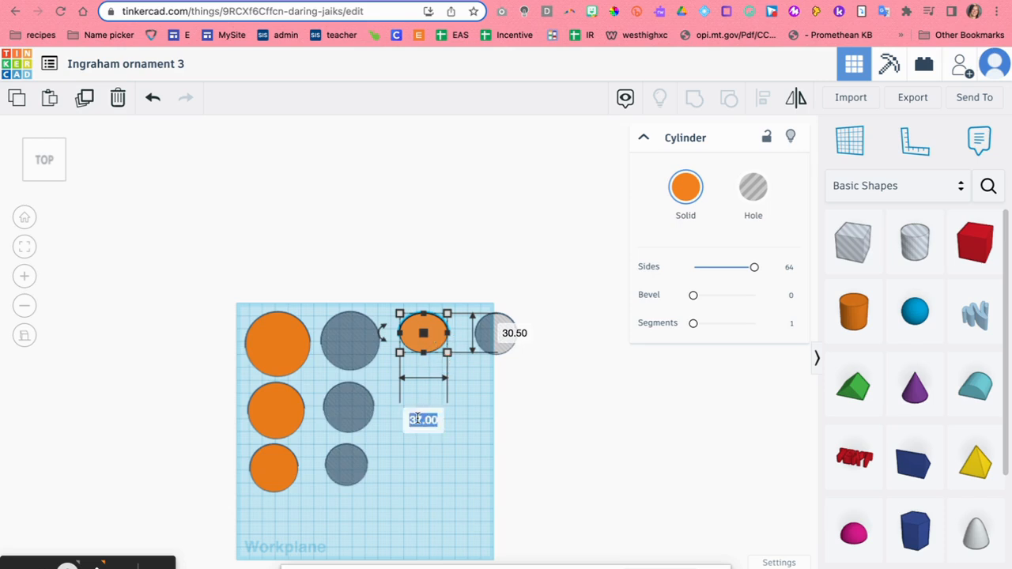
type("30.5")
key("Return")
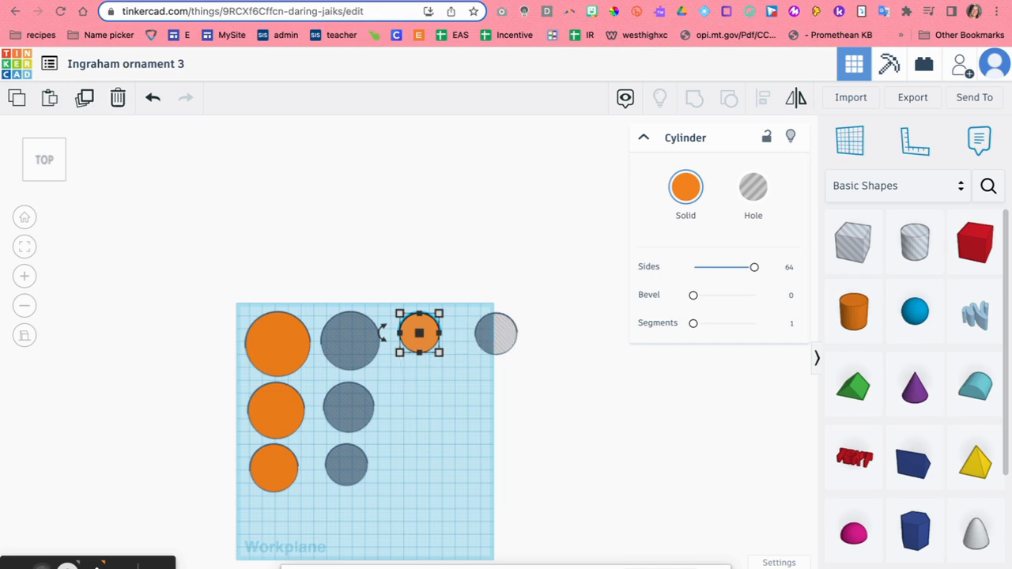
mouse_move(439, 354)
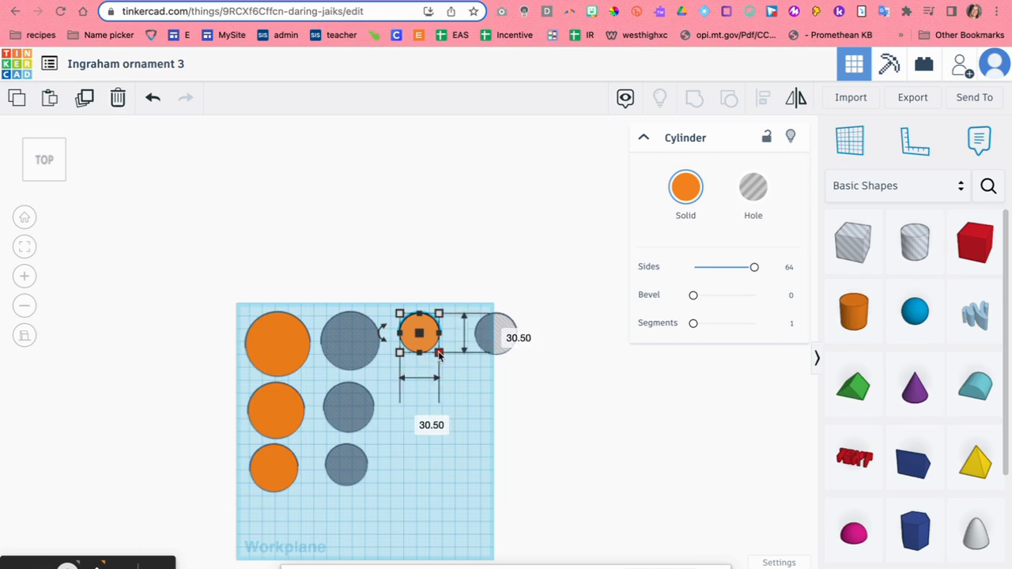
Step: Set the length and width of the fourth pair's hole disc to 25.5 mm
left_click(499, 333)
mouse_move(517, 354)
left_click(584, 333)
type("25.5")
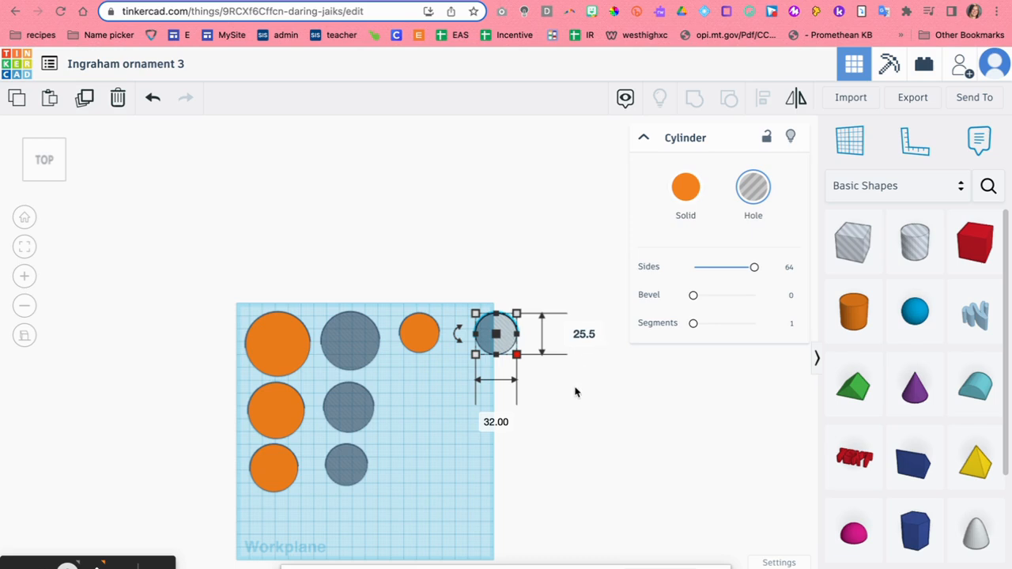
left_click(506, 412)
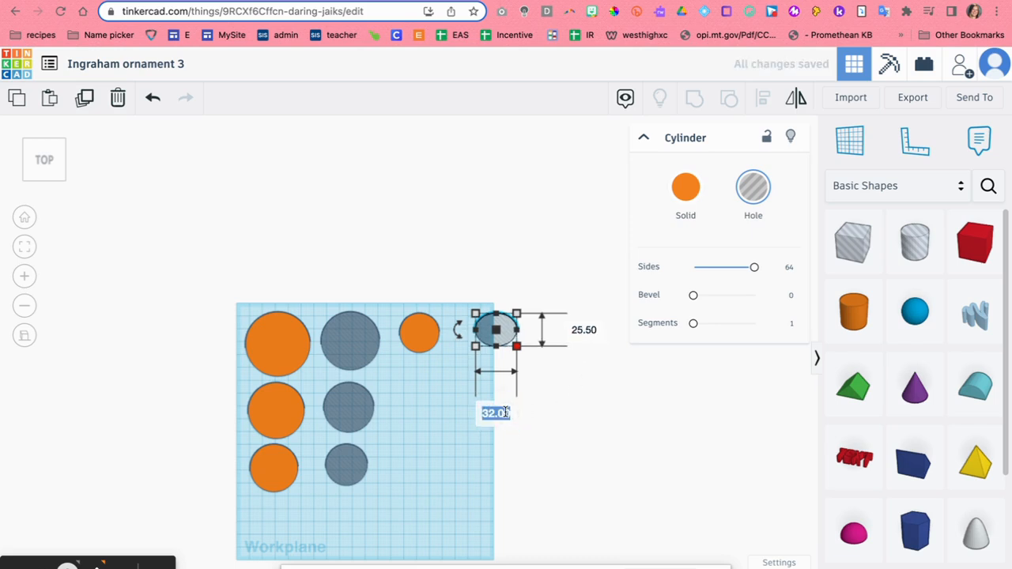
type("25.5")
key("Return")
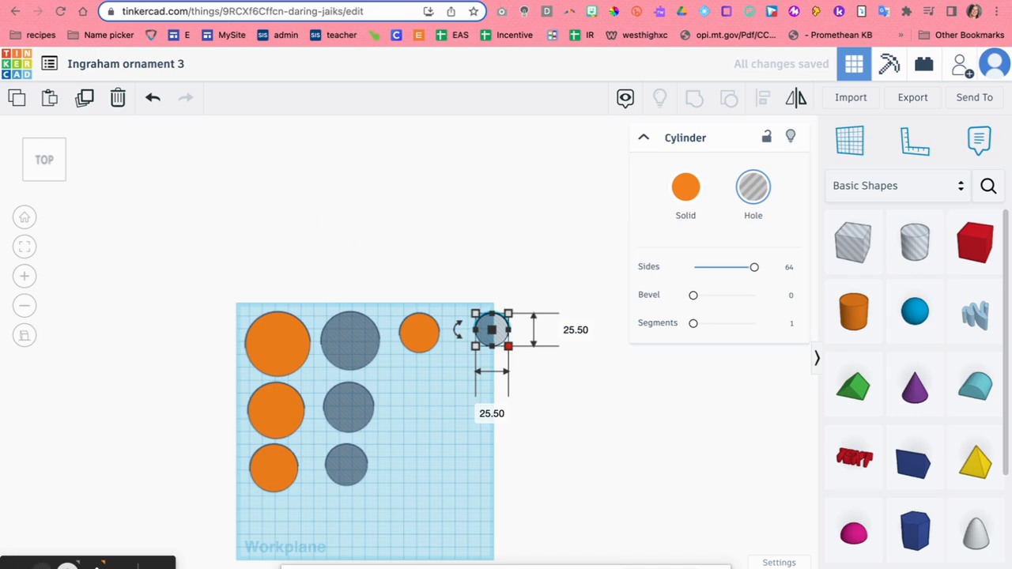
left_click(161, 301)
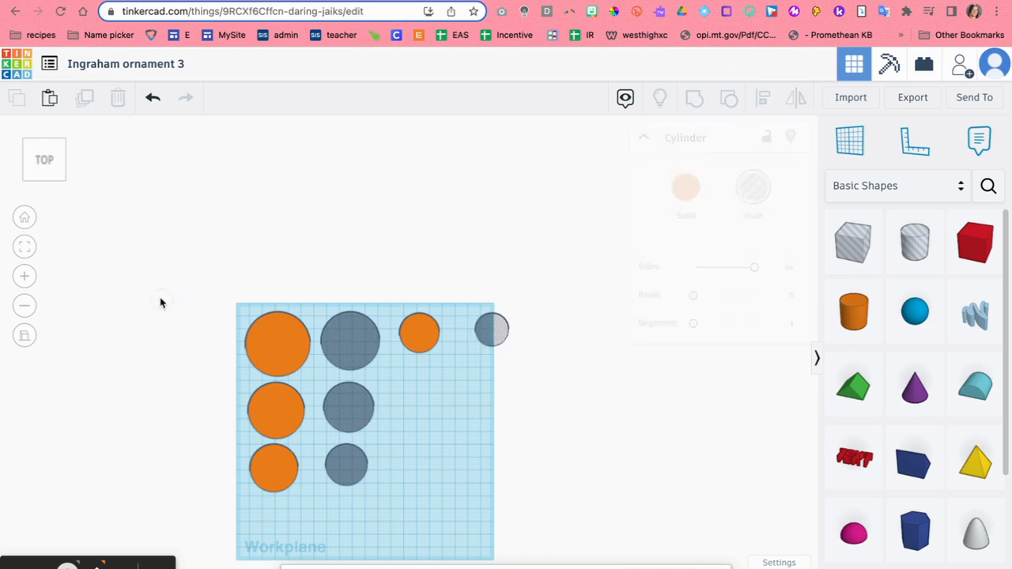
Step: Center the largest solid and hole discs on each other in both directions and group them into a ring
left_click_drag(226, 339, 348, 339)
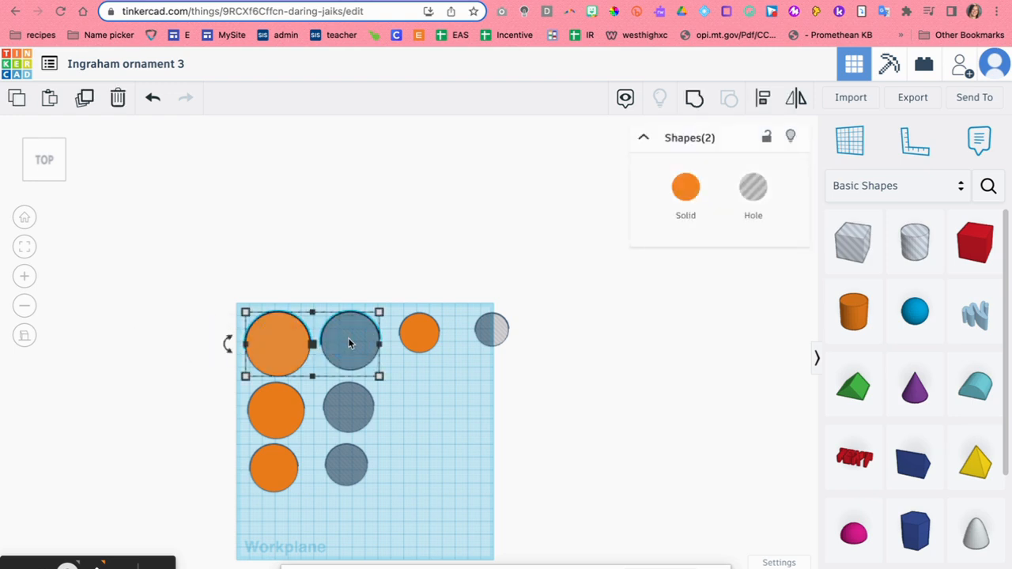
left_click(761, 100)
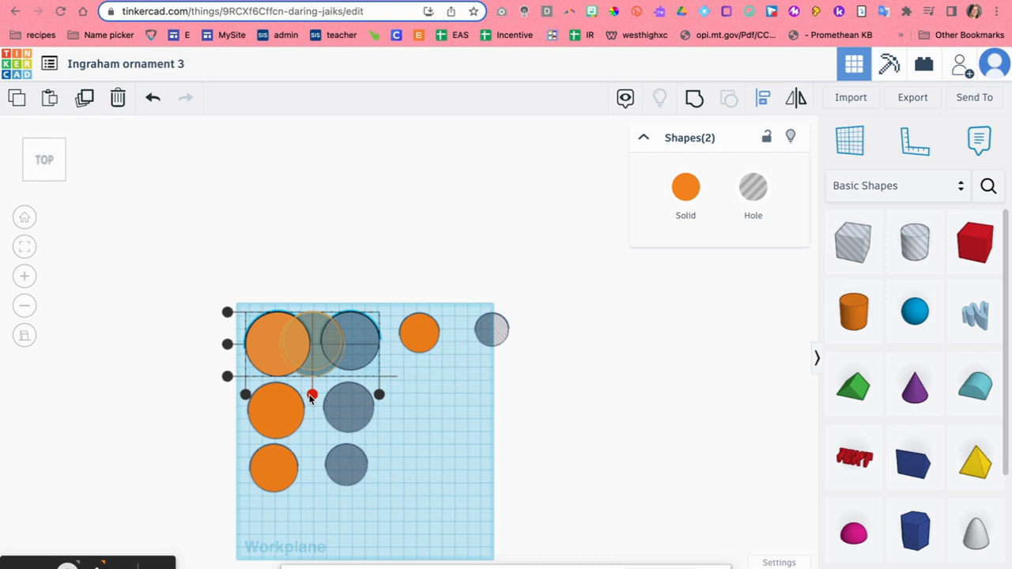
left_click(313, 395)
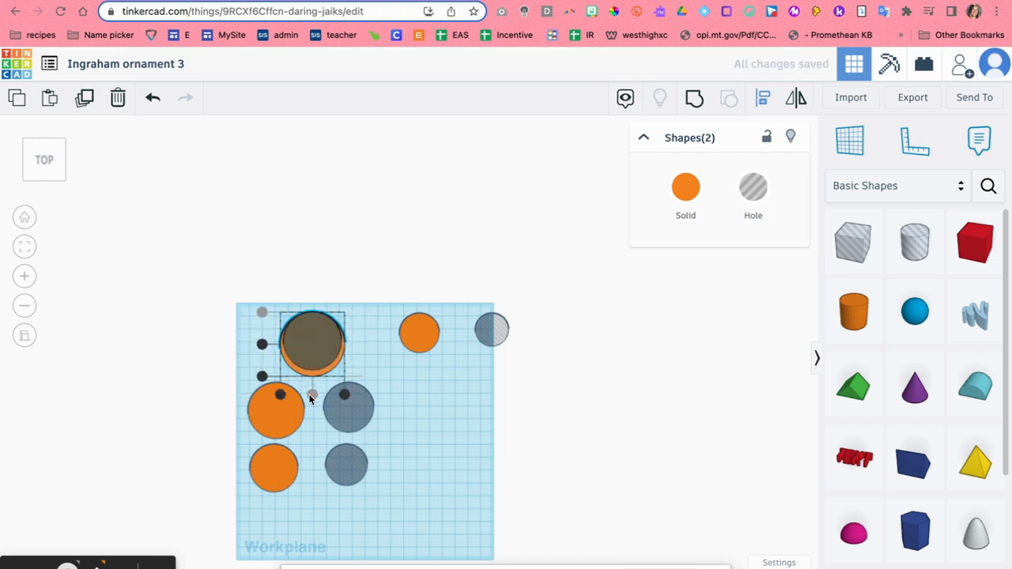
left_click(262, 345)
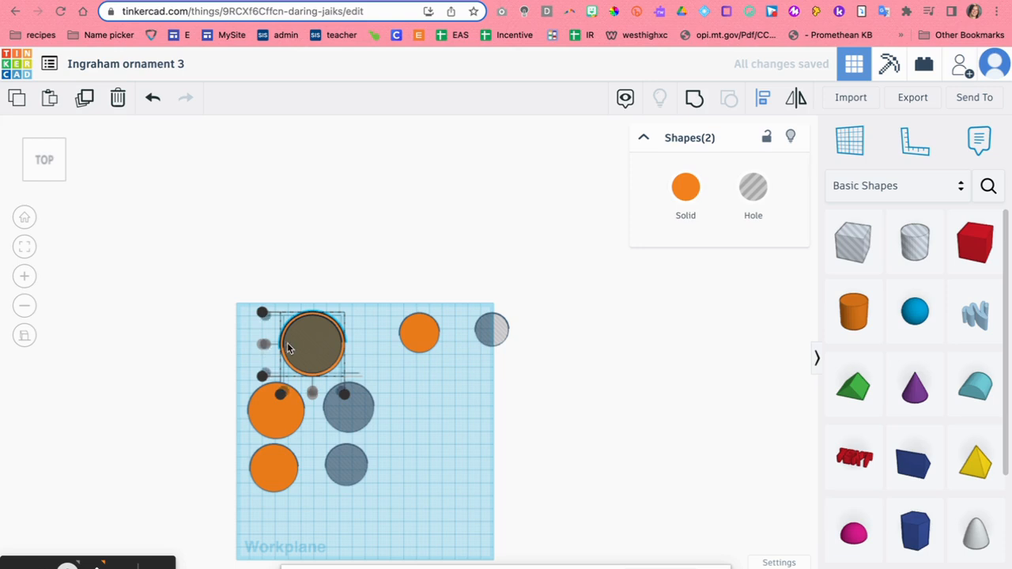
left_click(694, 98)
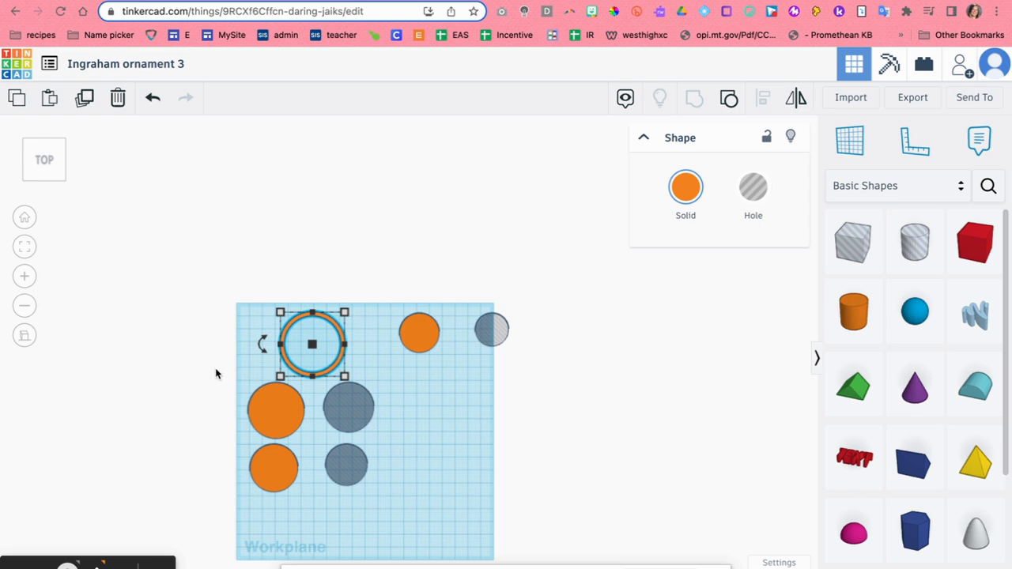
Step: Align the second row's solid and hole discs on a common center and group them into a ring
left_click_drag(221, 417, 374, 412)
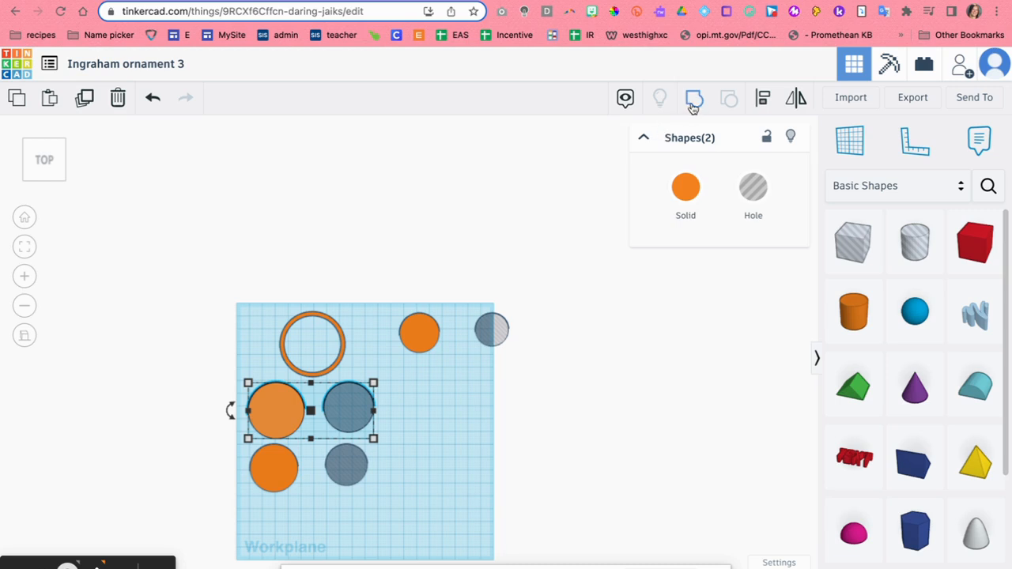
left_click(759, 97)
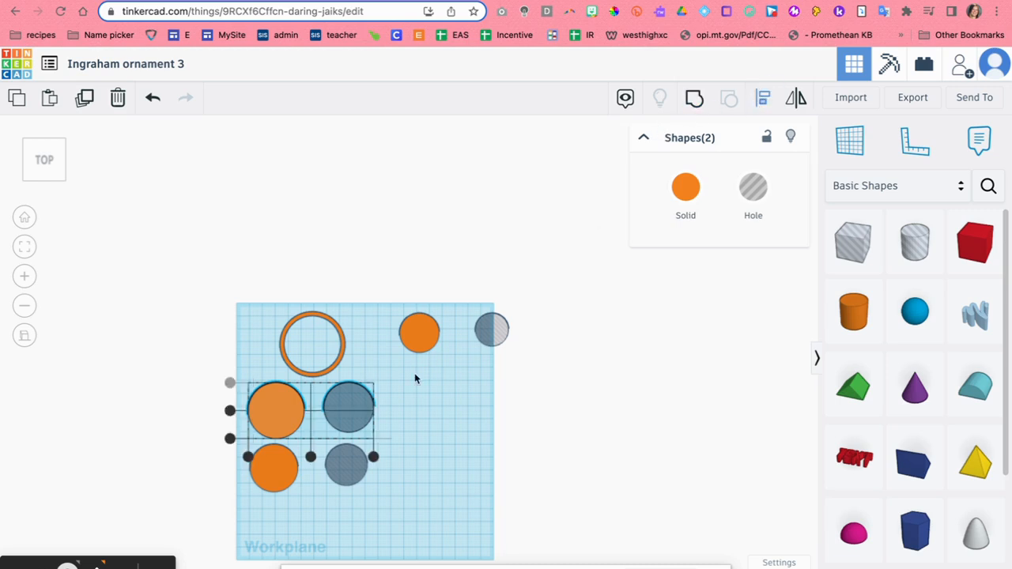
left_click(310, 457)
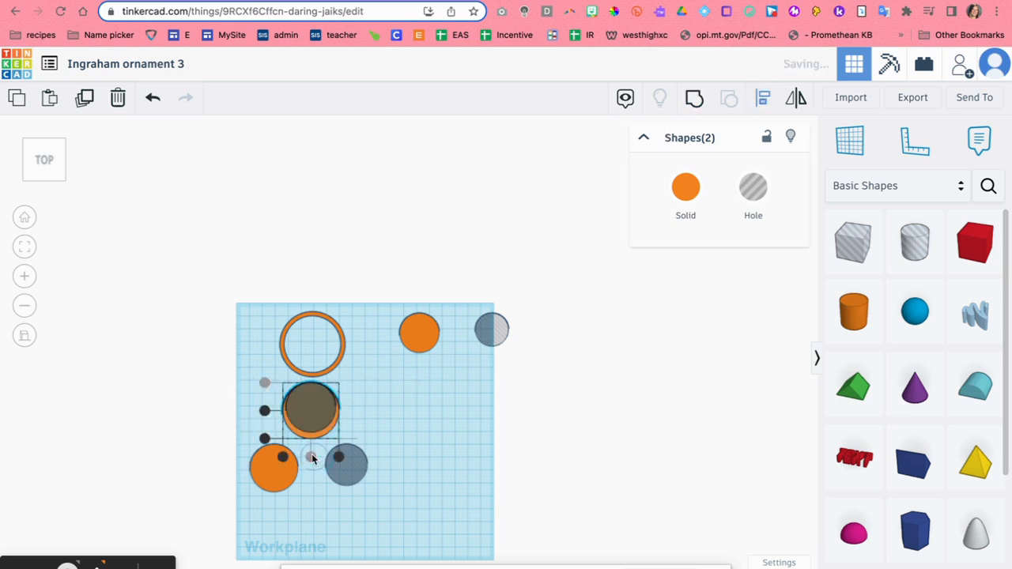
left_click(265, 411)
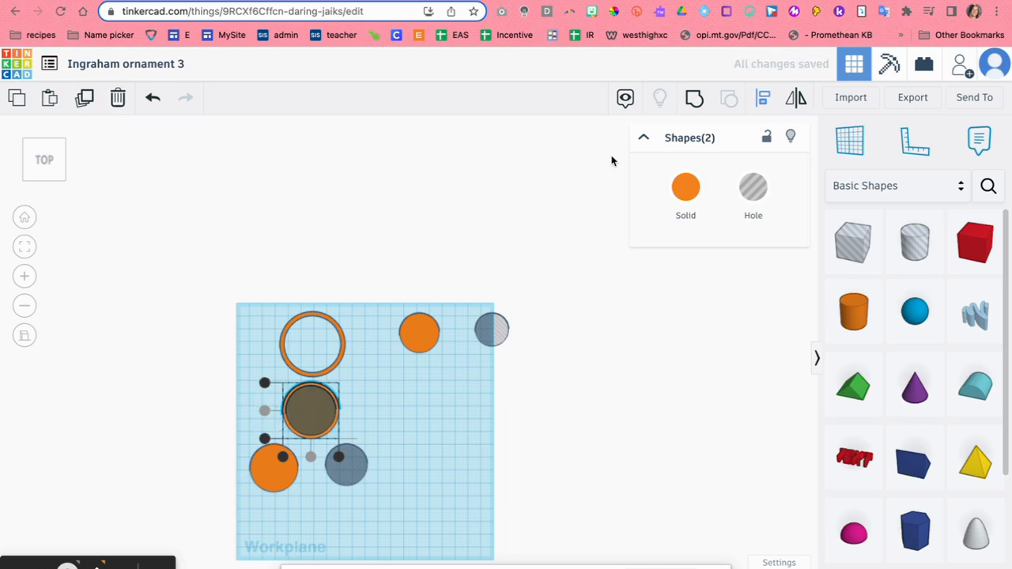
left_click(694, 97)
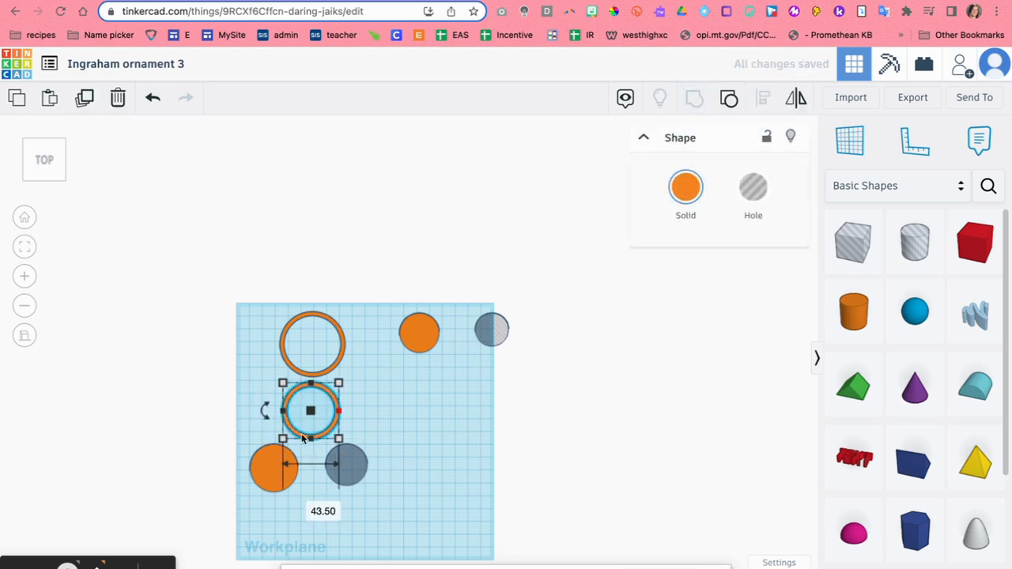
Step: Align the third row's solid and hole discs on a common center and group them into a ring
left_click_drag(214, 480, 383, 467)
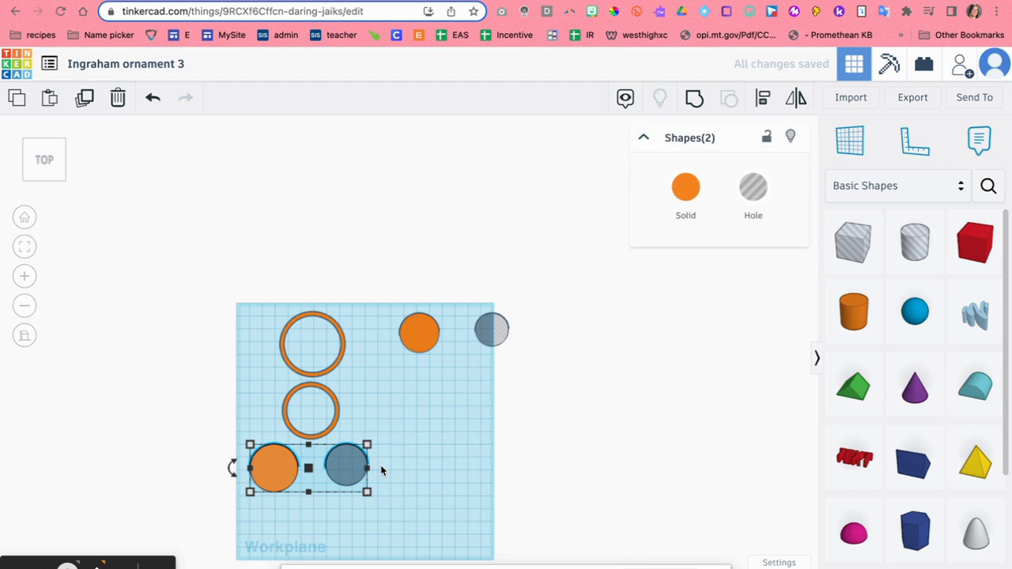
left_click(762, 98)
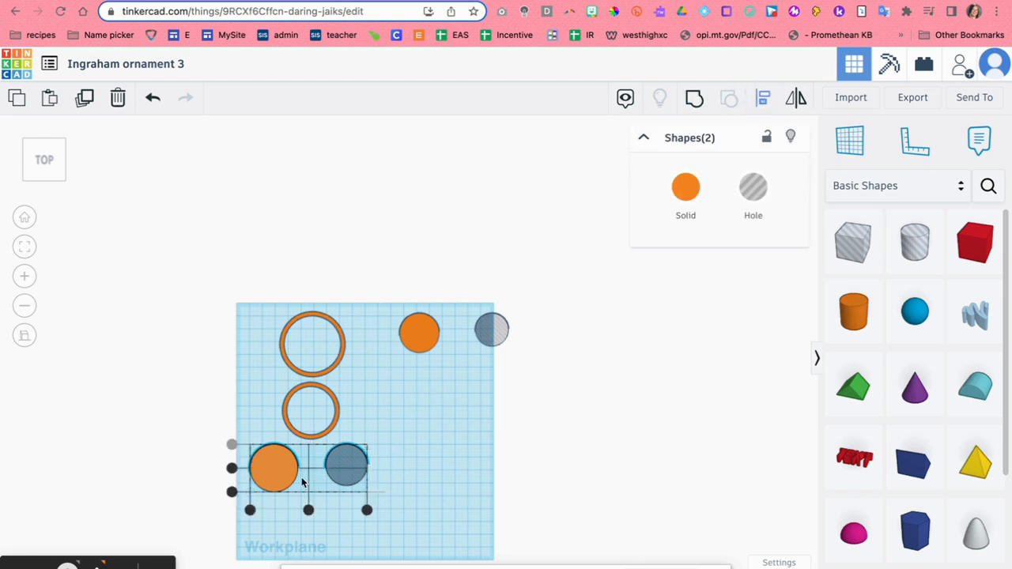
left_click(308, 510)
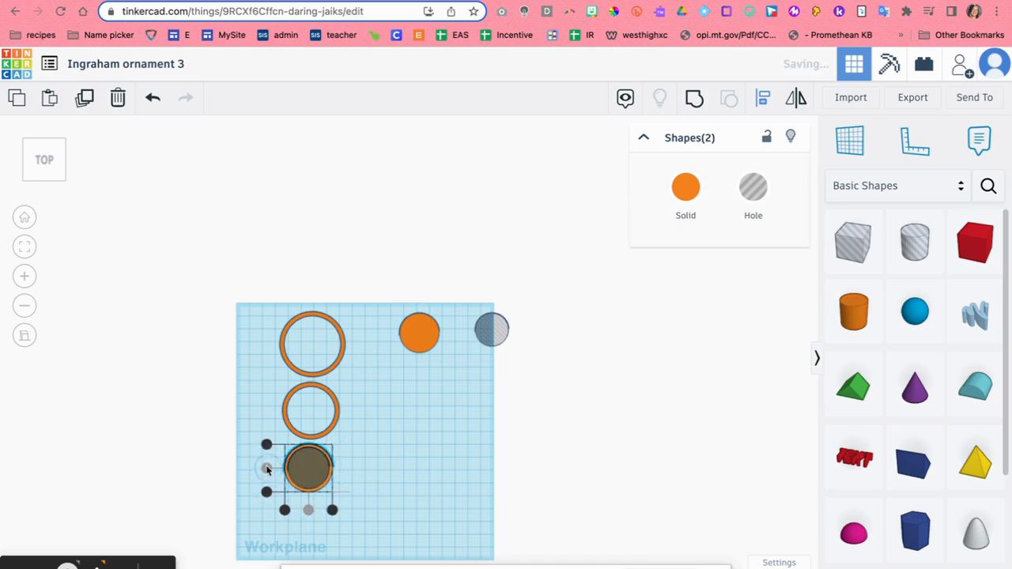
left_click(694, 97)
Step: Align the smallest solid and hole discs on a common center and group them into a ring
left_click_drag(549, 307, 415, 341)
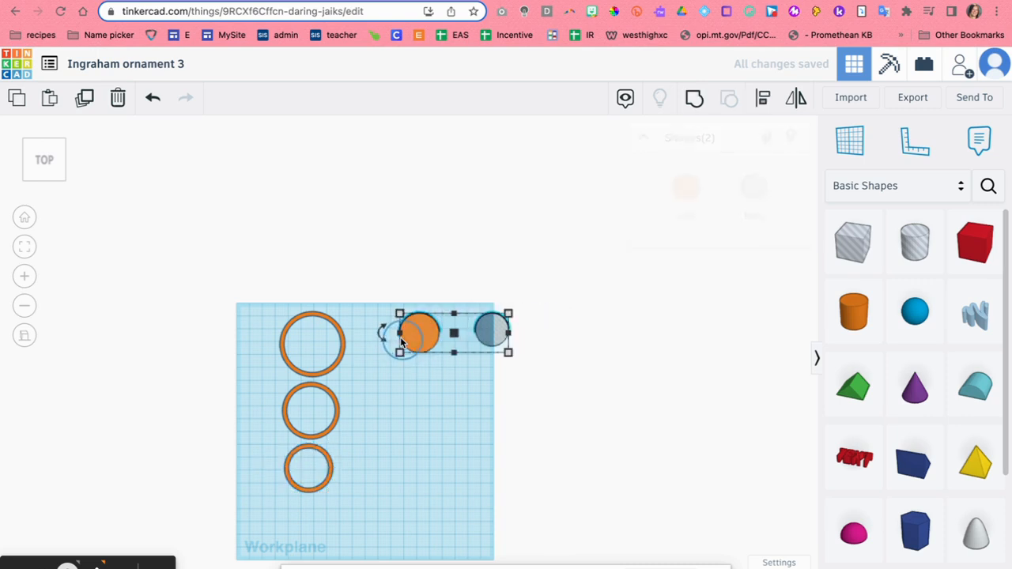
left_click(762, 98)
left_click(453, 372)
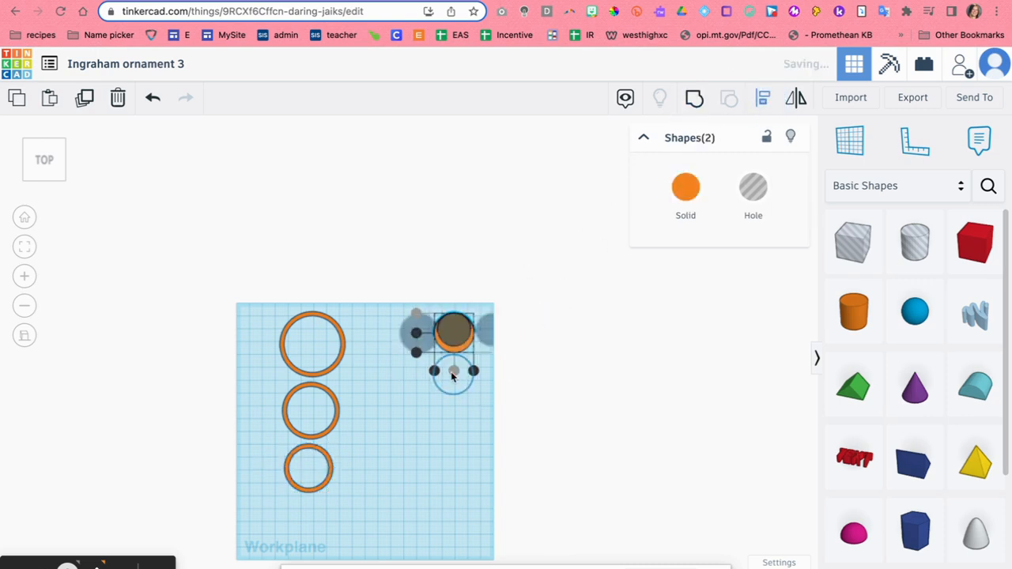
left_click(417, 333)
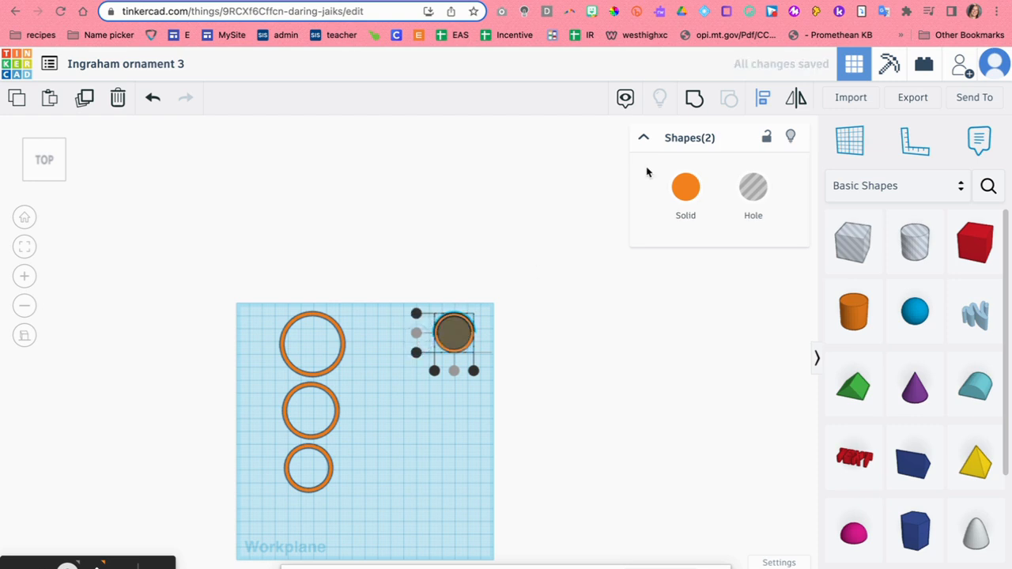
left_click(694, 98)
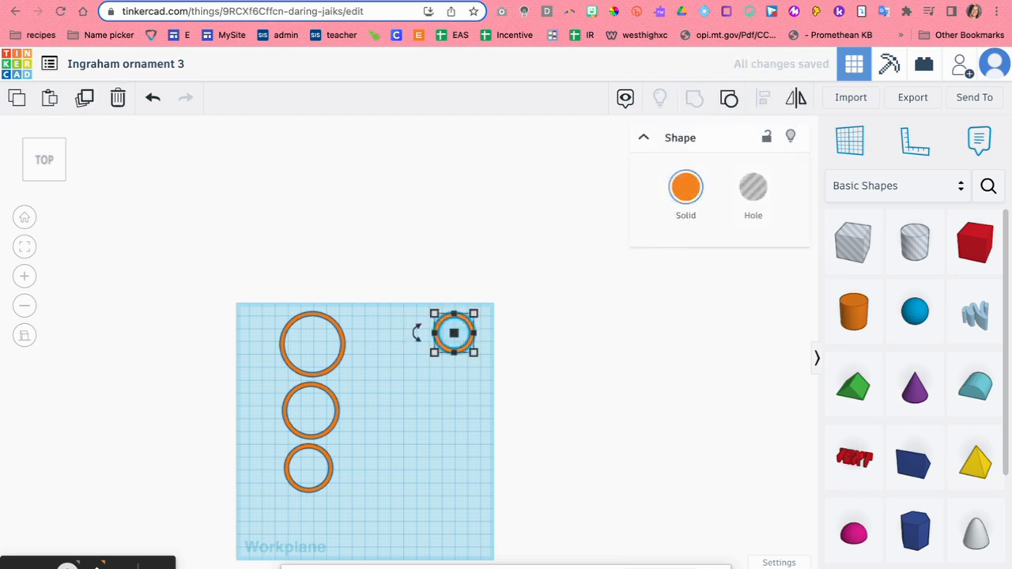
Step: Center all four rings on each other in both directions and group them into one concentric shape
left_click_drag(191, 269, 538, 532)
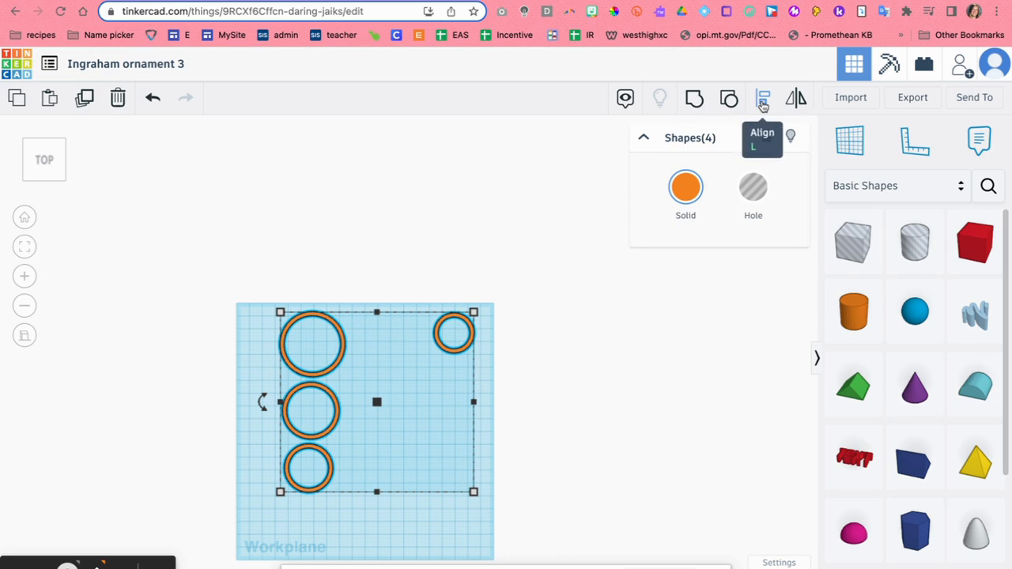
left_click(763, 106)
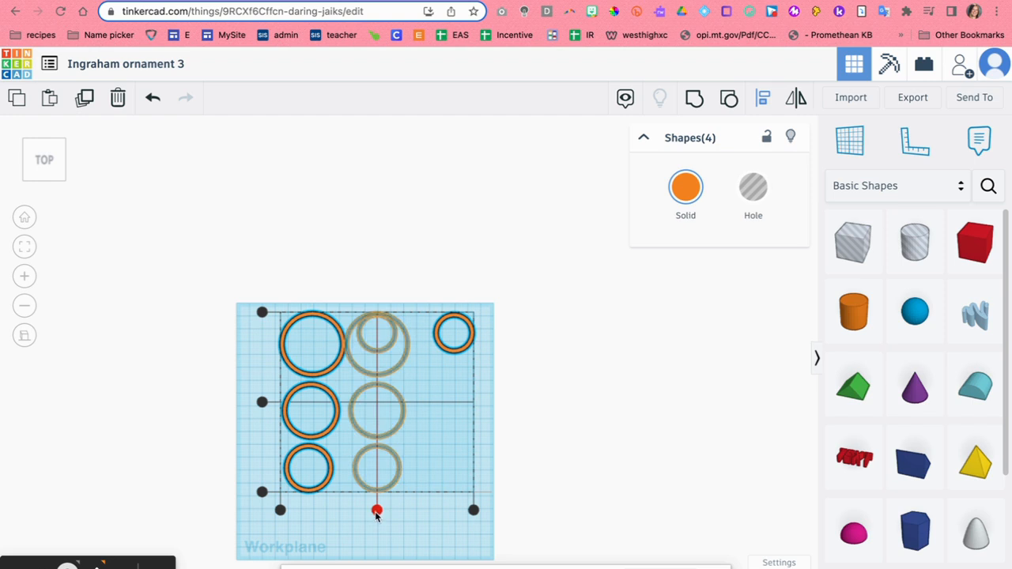
left_click(376, 510)
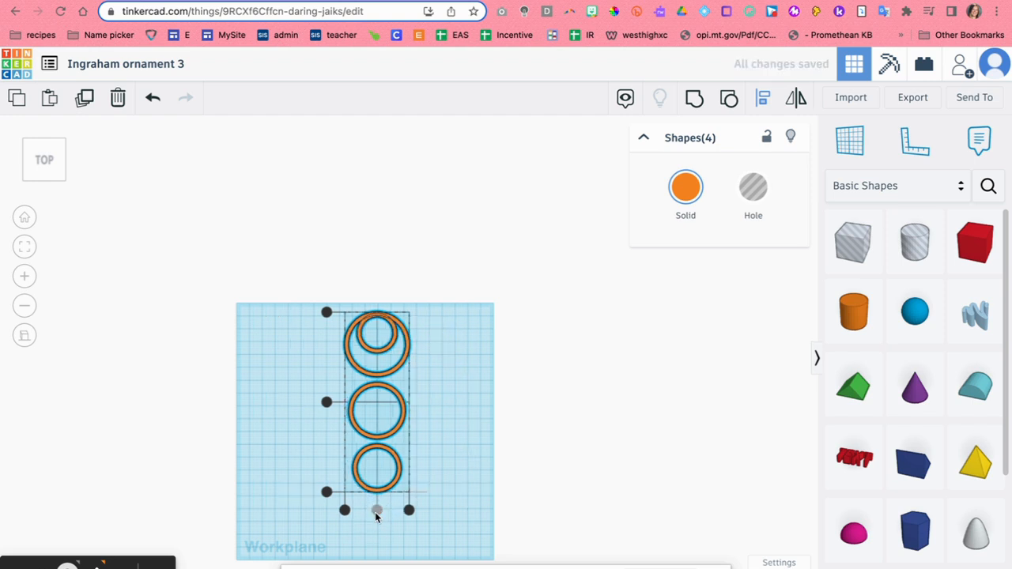
left_click(327, 403)
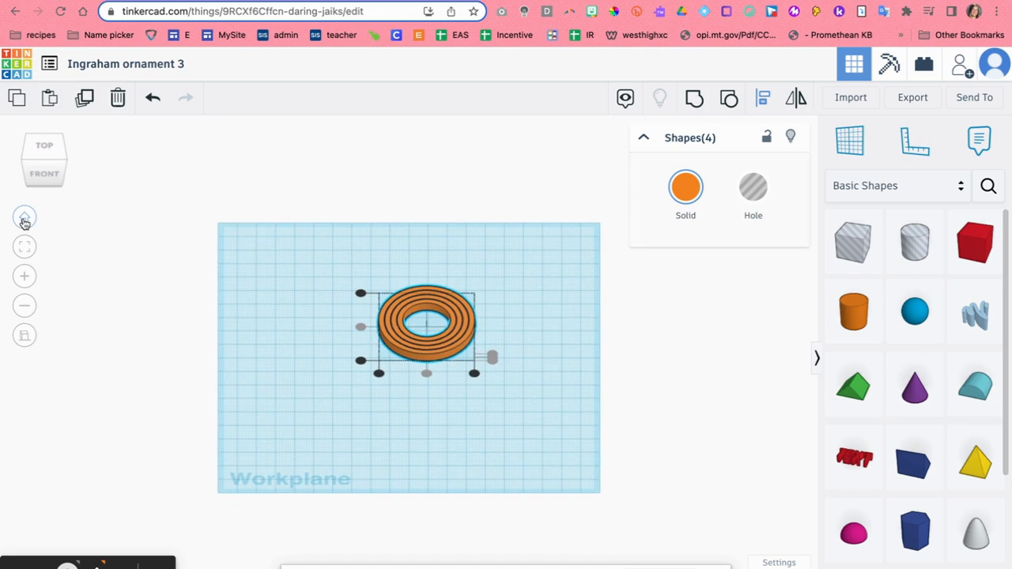
left_click(24, 335)
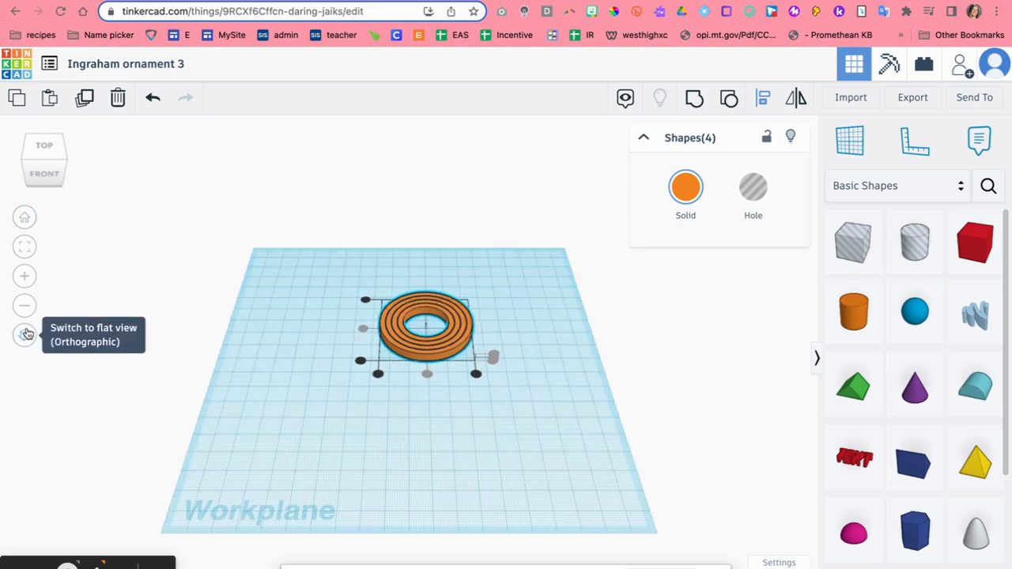
left_click(24, 276)
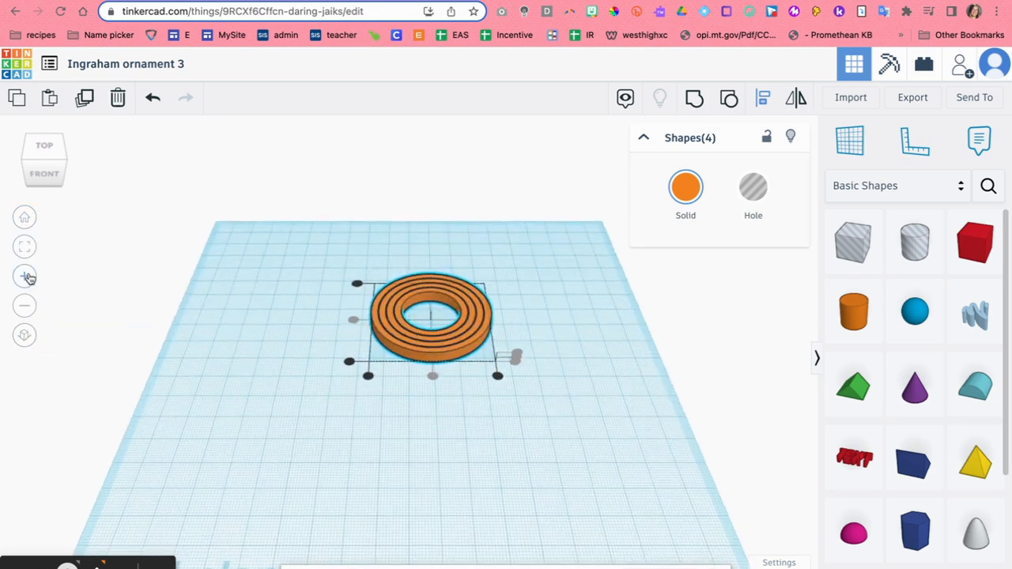
left_click(25, 276)
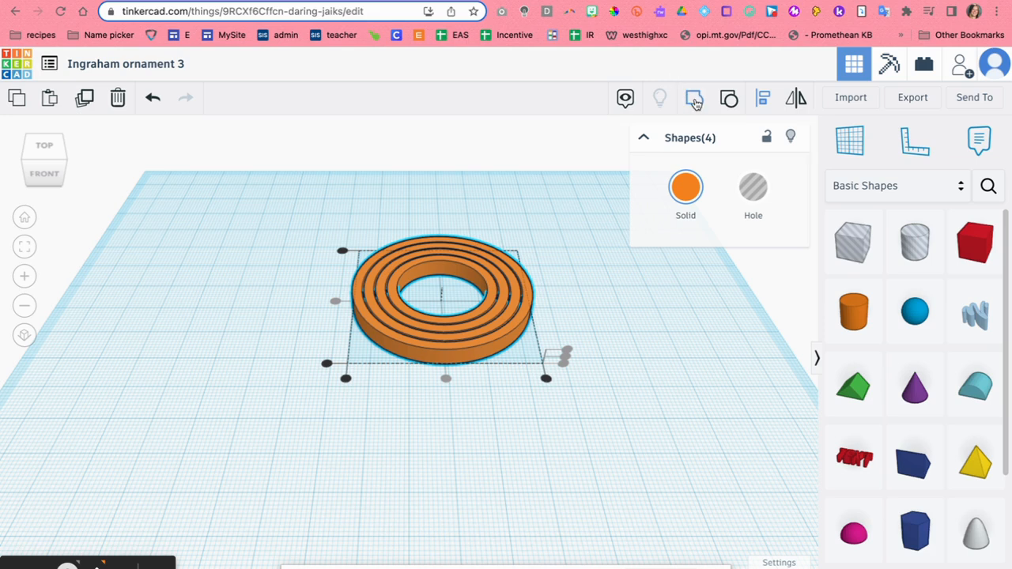
left_click(694, 100)
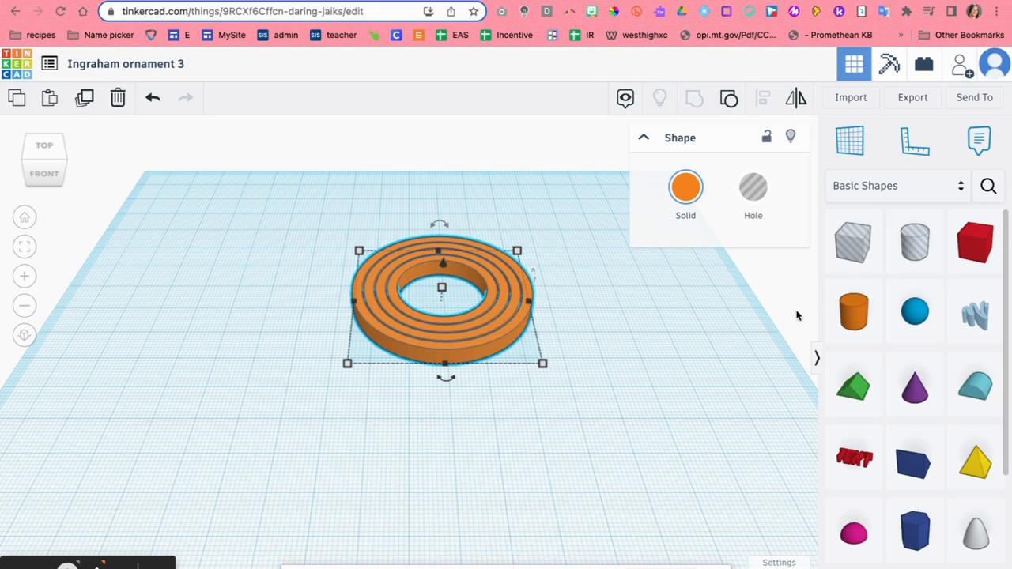
Step: Place a solid cylinder beside the concentric rings and set its base to 4 by 4 mm
left_click_drag(850, 310, 223, 354)
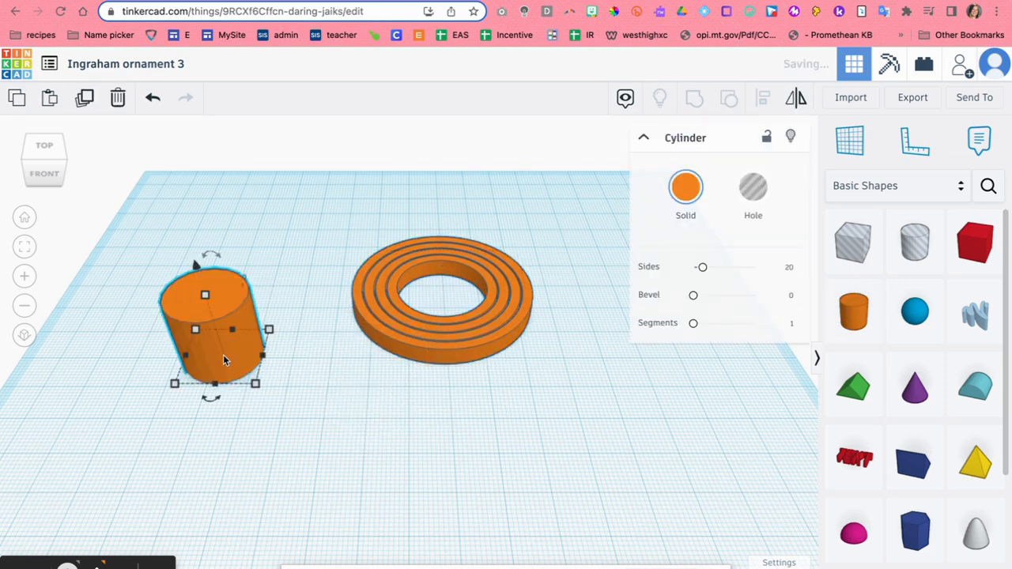
mouse_move(255, 386)
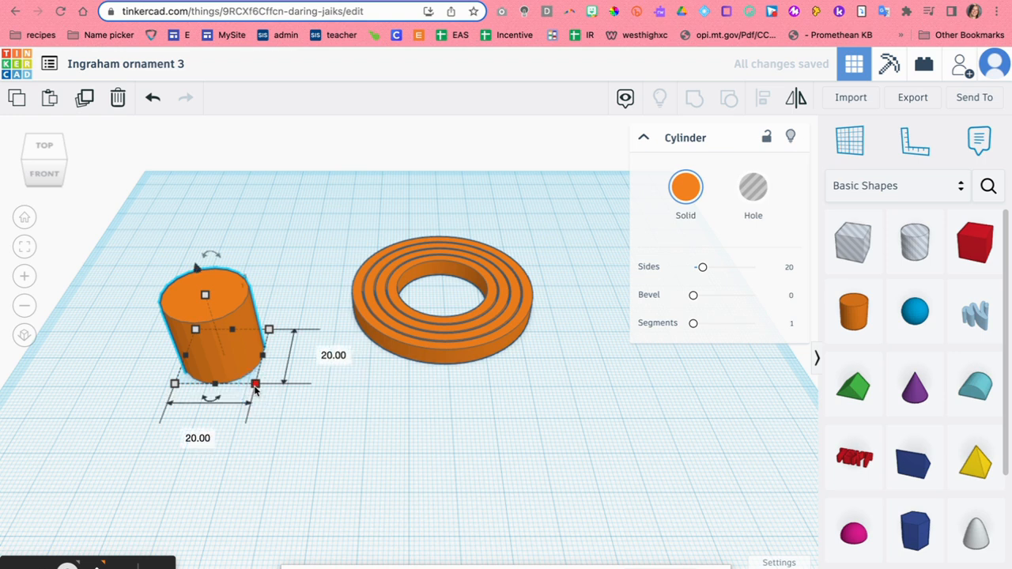
left_click(202, 439)
type("4")
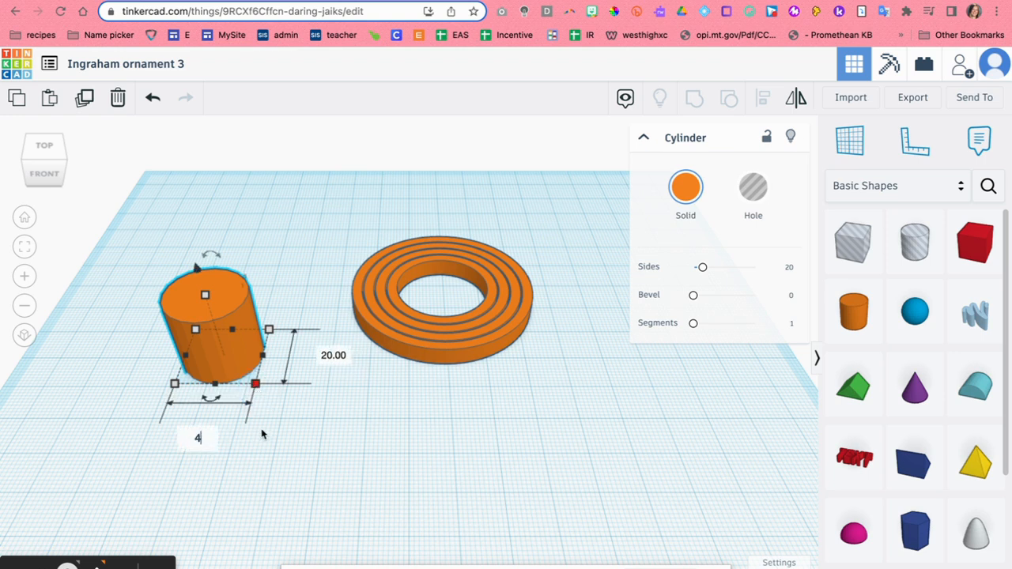
left_click(326, 356)
type("4")
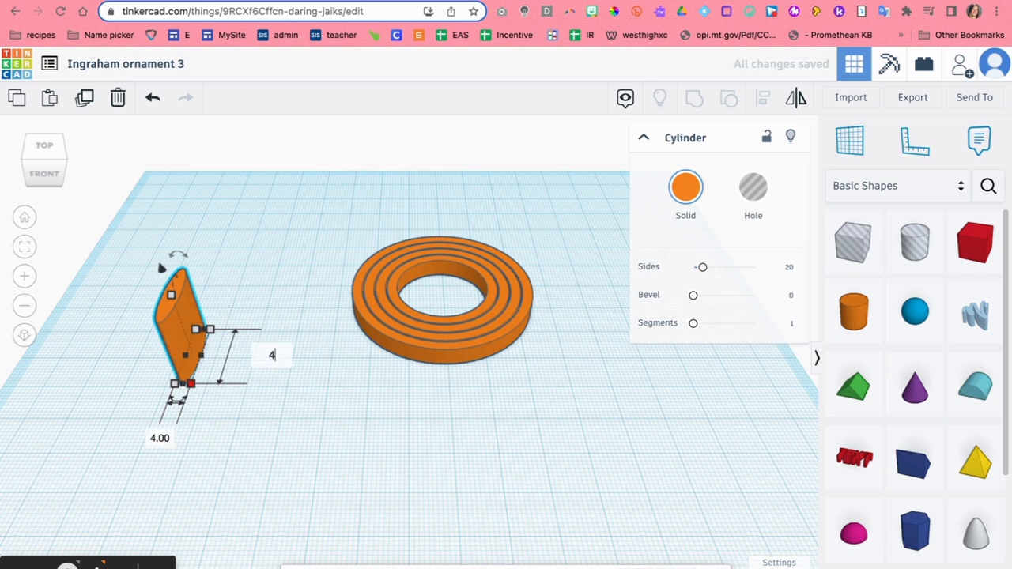
key("Return")
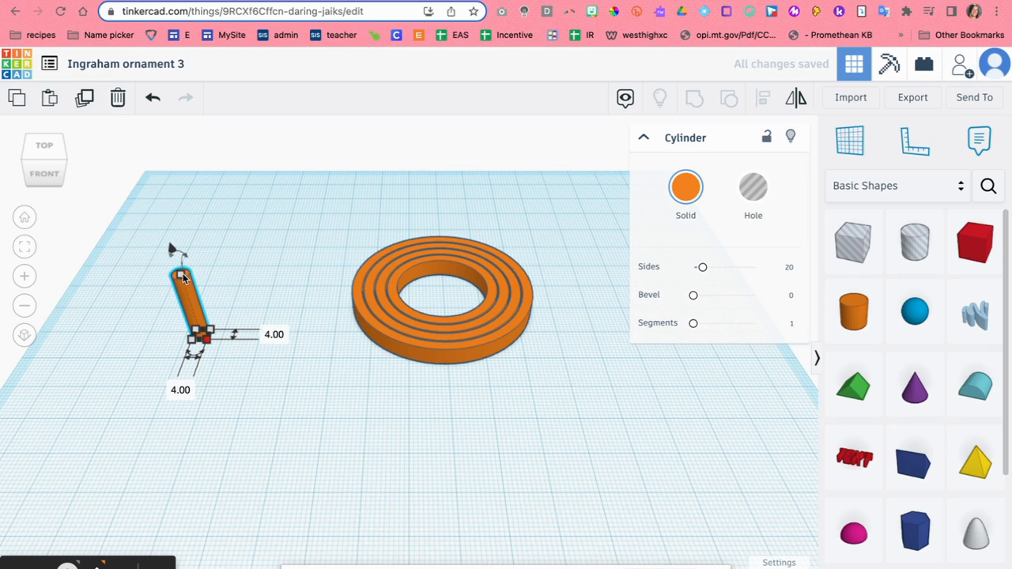
Step: Set the cylinder's height to 45 mm and make it a hole with 64 sides
mouse_move(182, 277)
left_click(263, 305)
type("45")
key("Return")
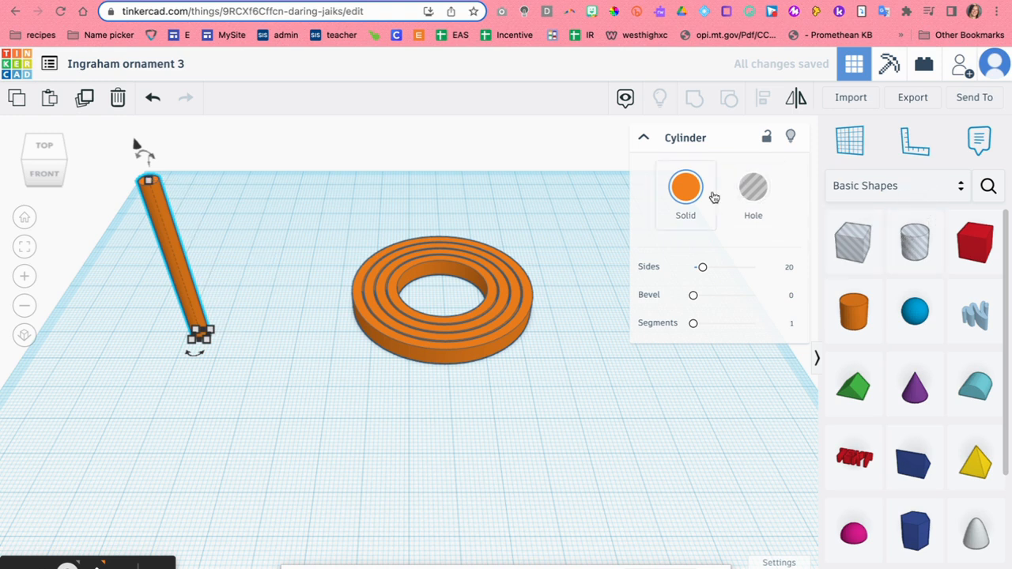
left_click(752, 186)
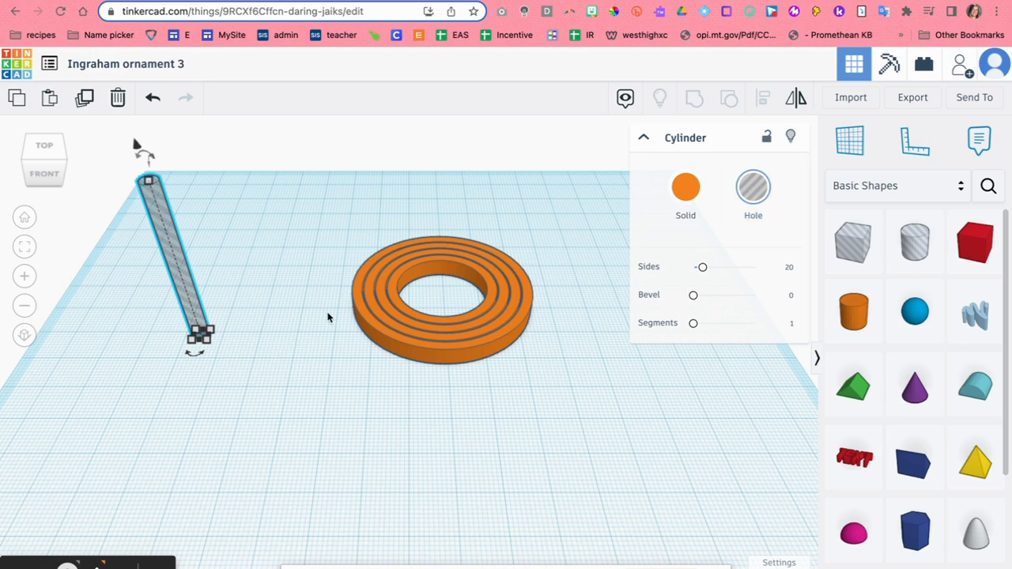
left_click_drag(702, 267, 803, 269)
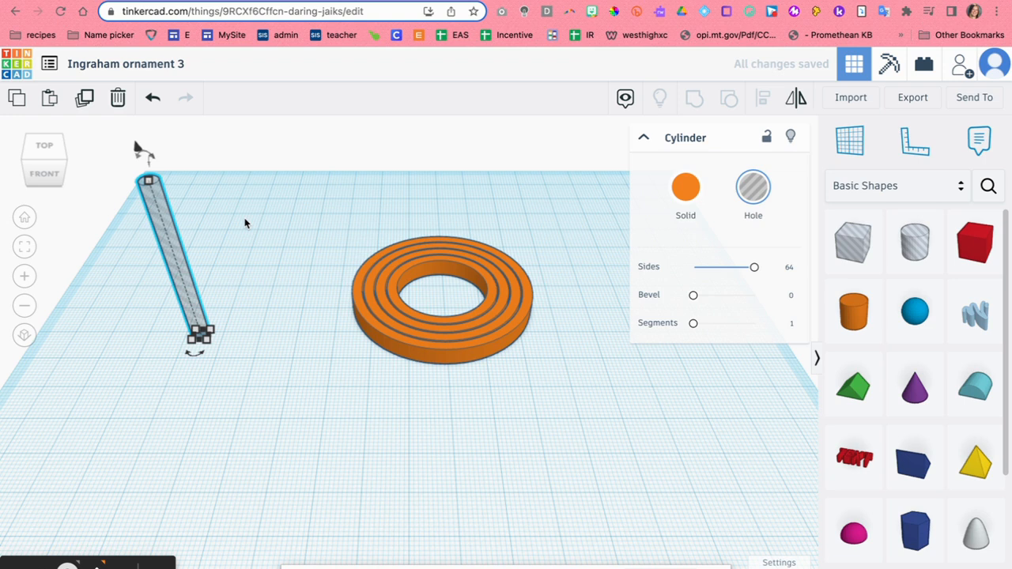
Step: Duplicate the hole cylinder and shift the copy sideways toward the rings, clear of the original
key("ctrl+d")
key("Right")
key("Right")
key("Right")
key("Right")
key("Right")
key("Right")
key("Right")
key("Right")
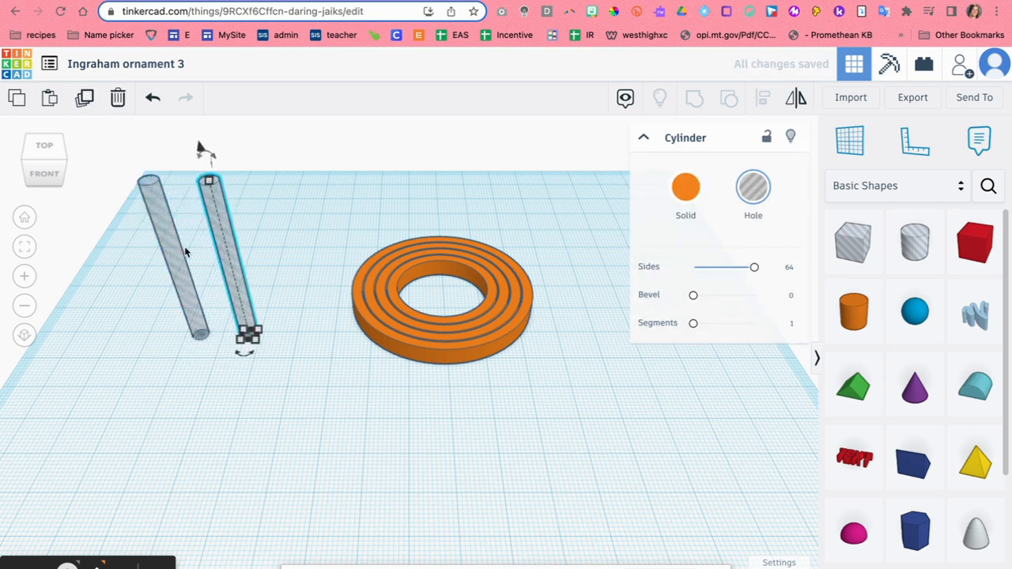
Step: Set the copied cylinder's base to 3 by 3 mm and make it solid
mouse_move(252, 339)
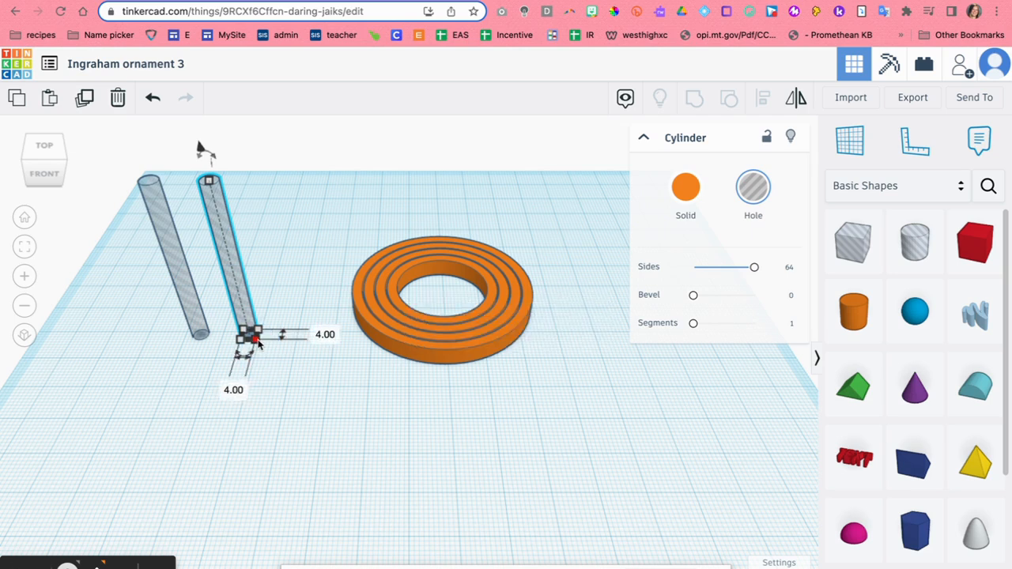
left_click(232, 390)
type("3")
key("Tab")
type("3")
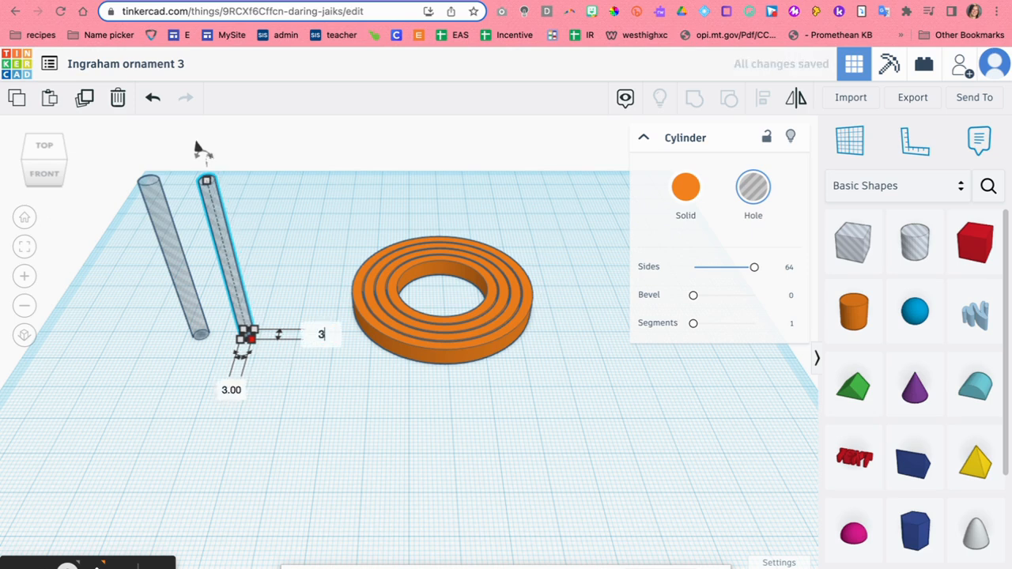
key("Return")
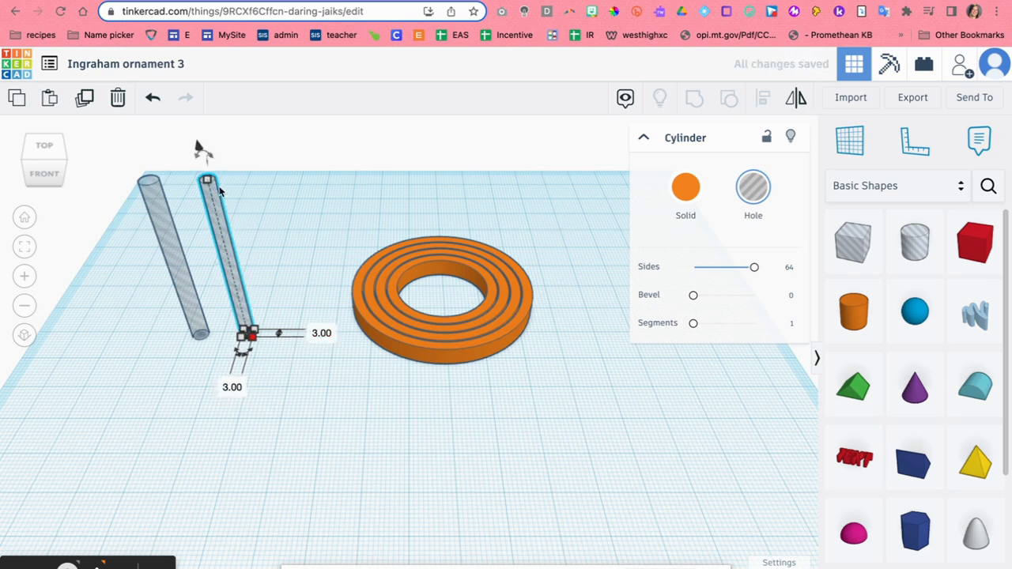
mouse_move(211, 177)
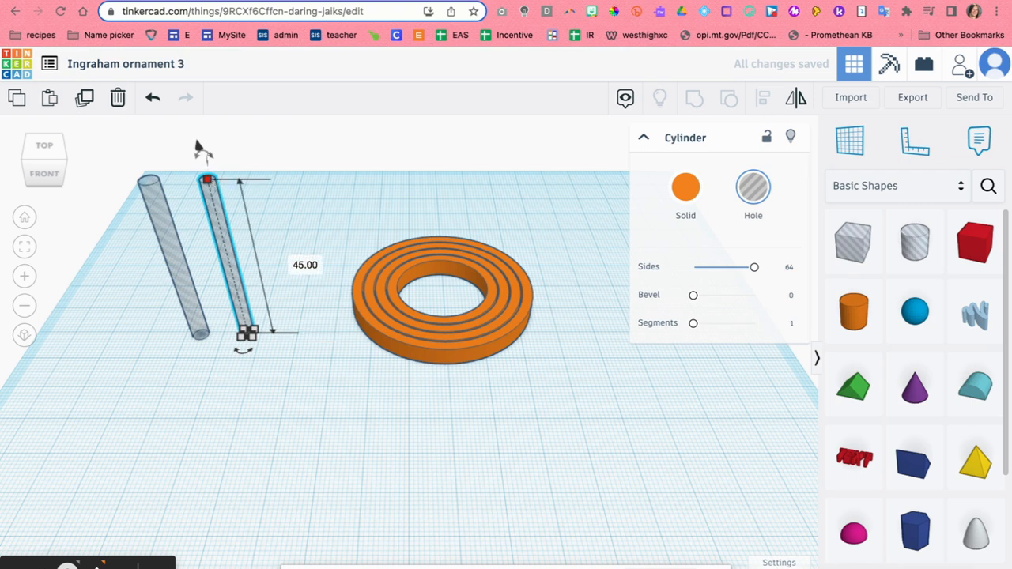
left_click(688, 191)
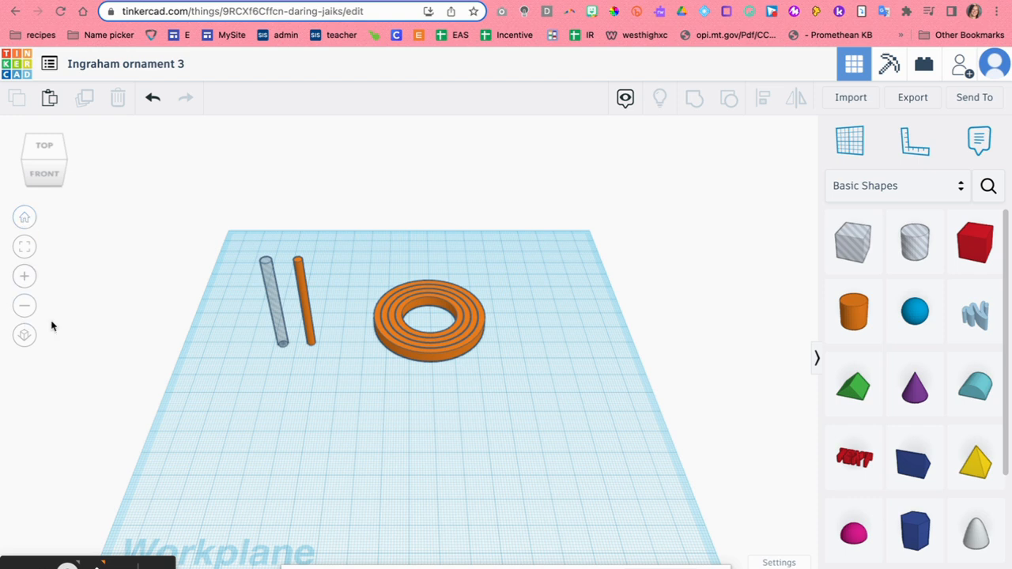
Step: Rotate both upright cylinders together by 90° so they lie flat, and drop them onto the workplane
scroll(280, 342, "up", 10)
scroll(279, 346, "down", 10)
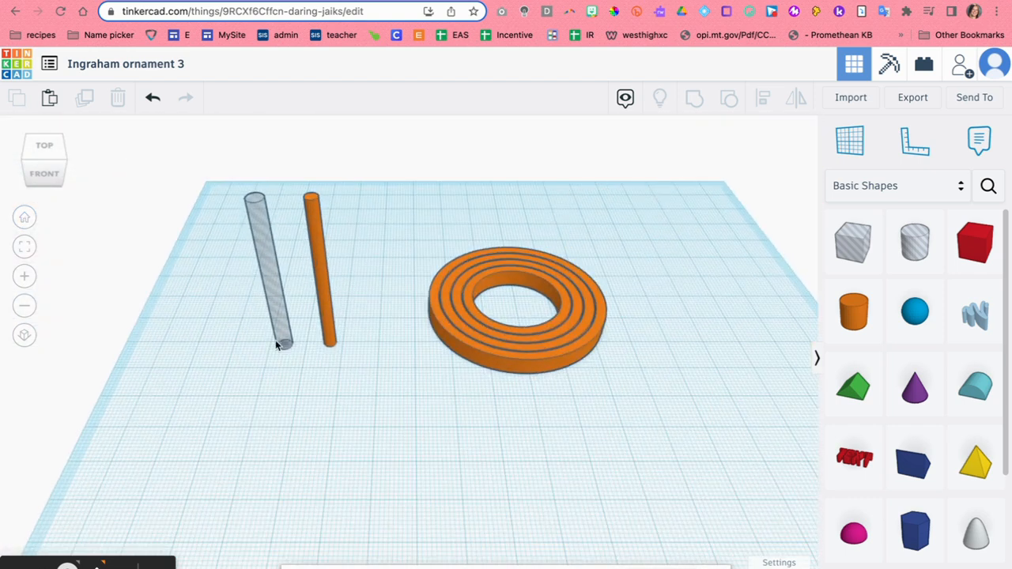
left_click(26, 217)
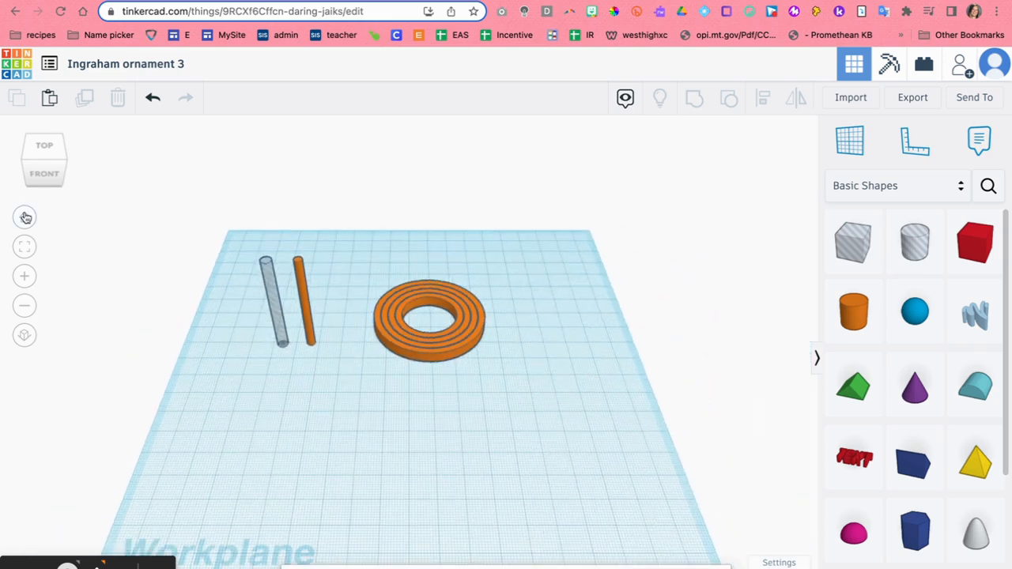
left_click(60, 161)
left_click_drag(55, 164, 53, 159)
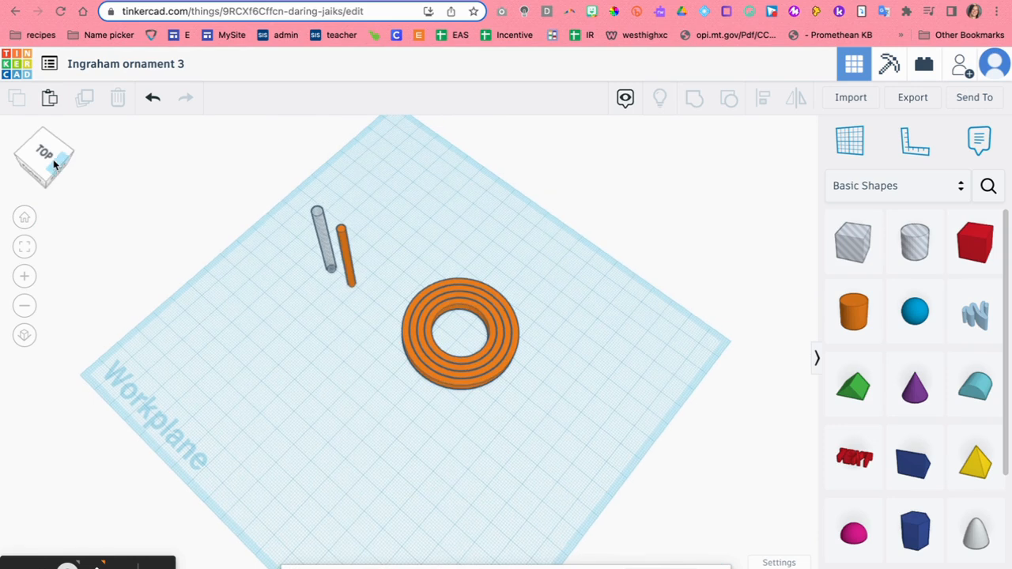
left_click(45, 177)
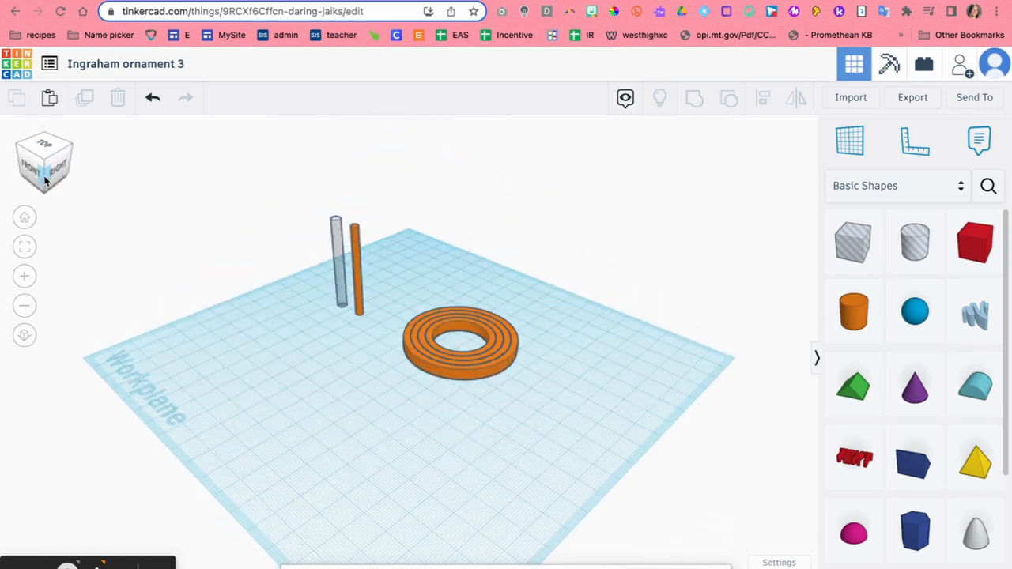
left_click_drag(281, 192, 366, 333)
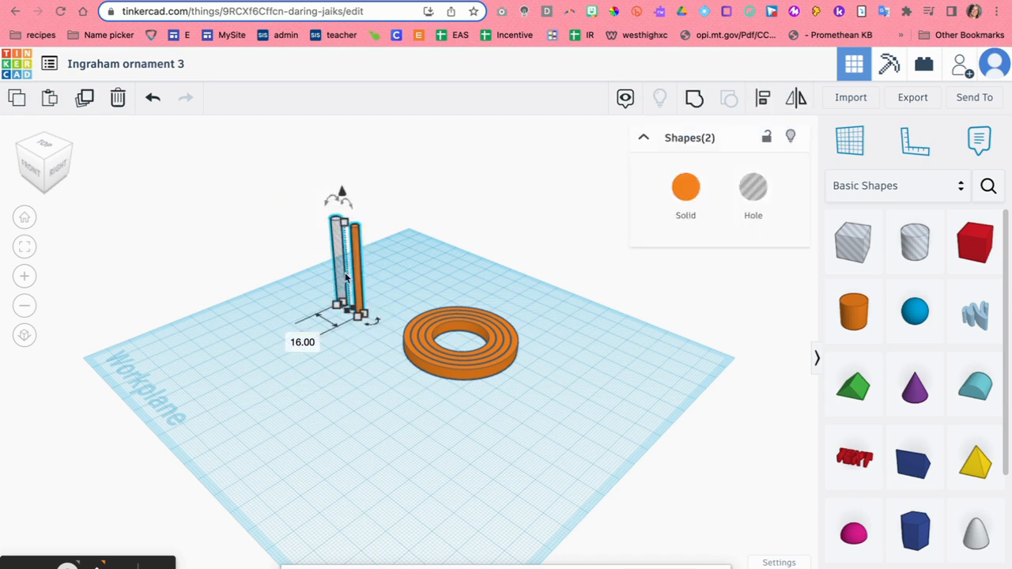
left_click(328, 200)
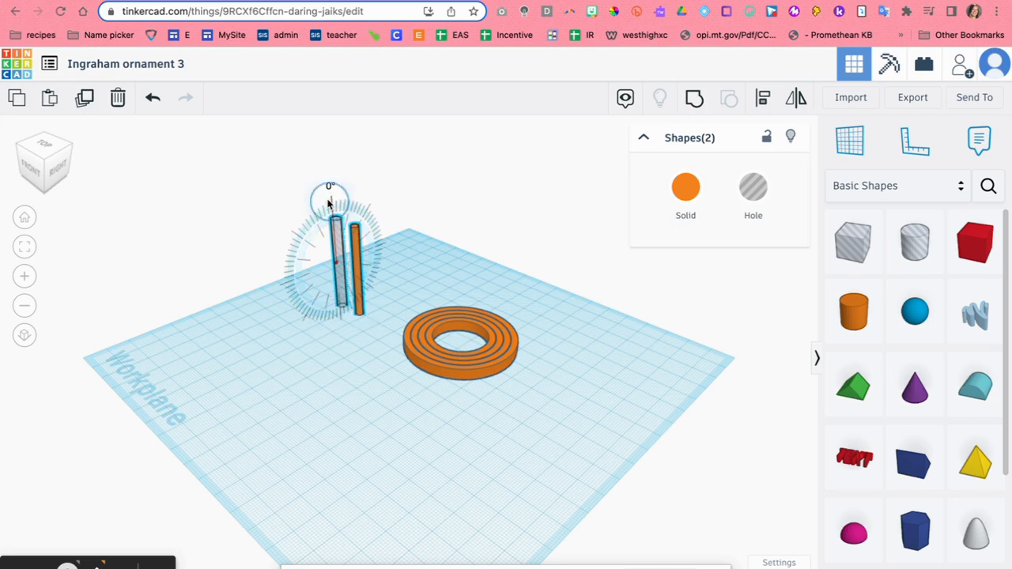
type("90")
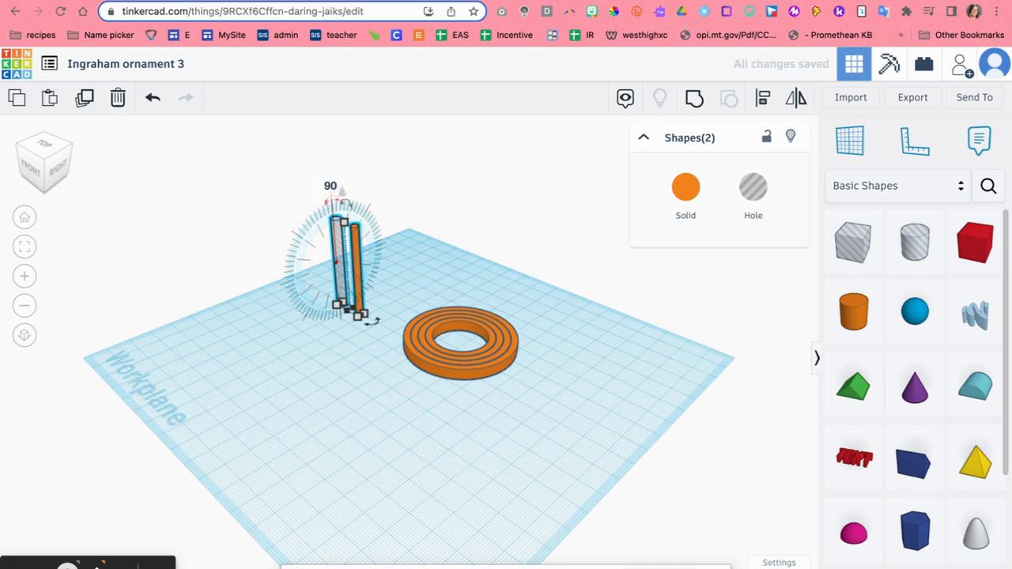
key("Return")
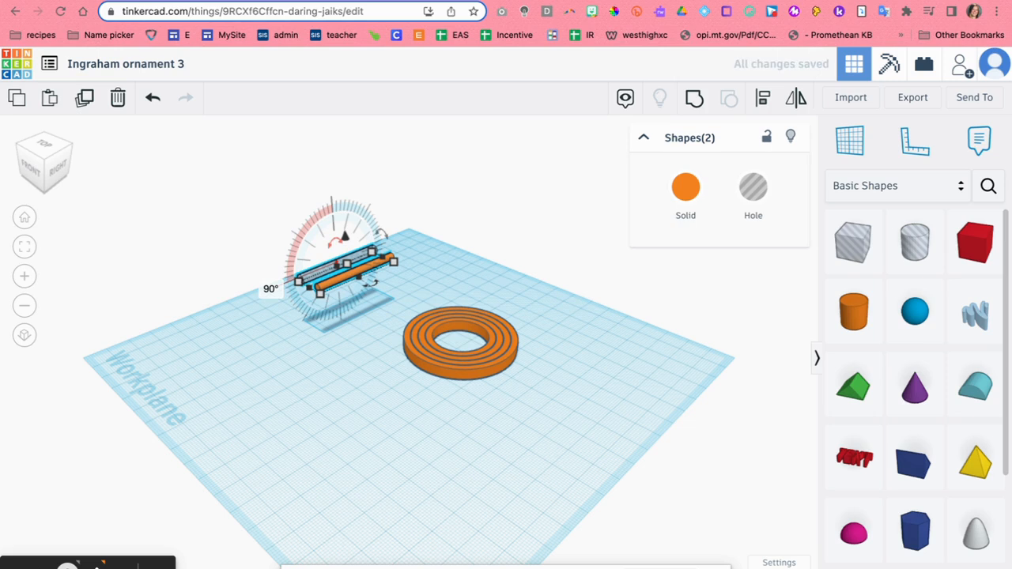
key("d")
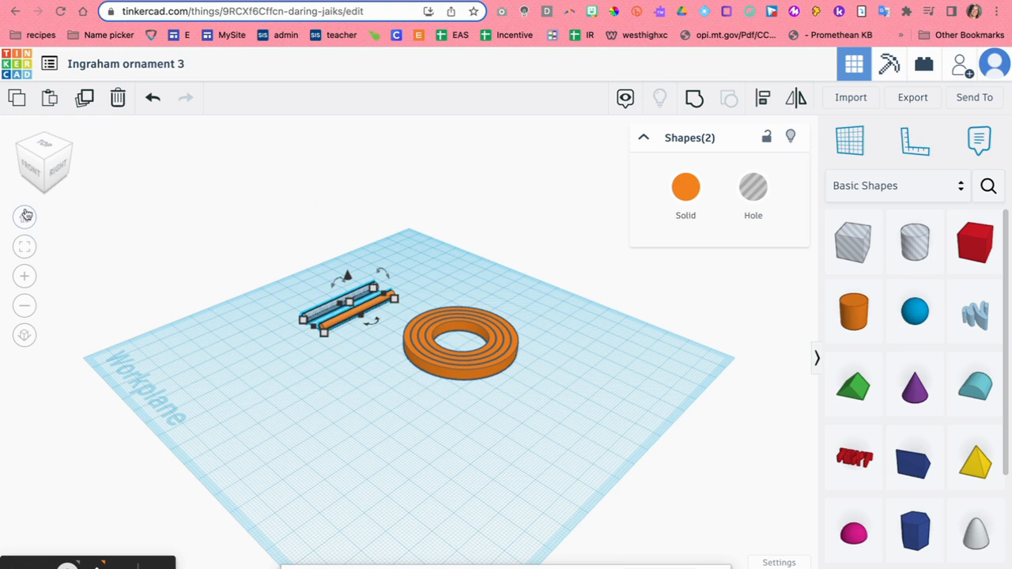
Step: Move the thin solid cylinder away from the rings, near the workplane's back-left corner
left_click(48, 150)
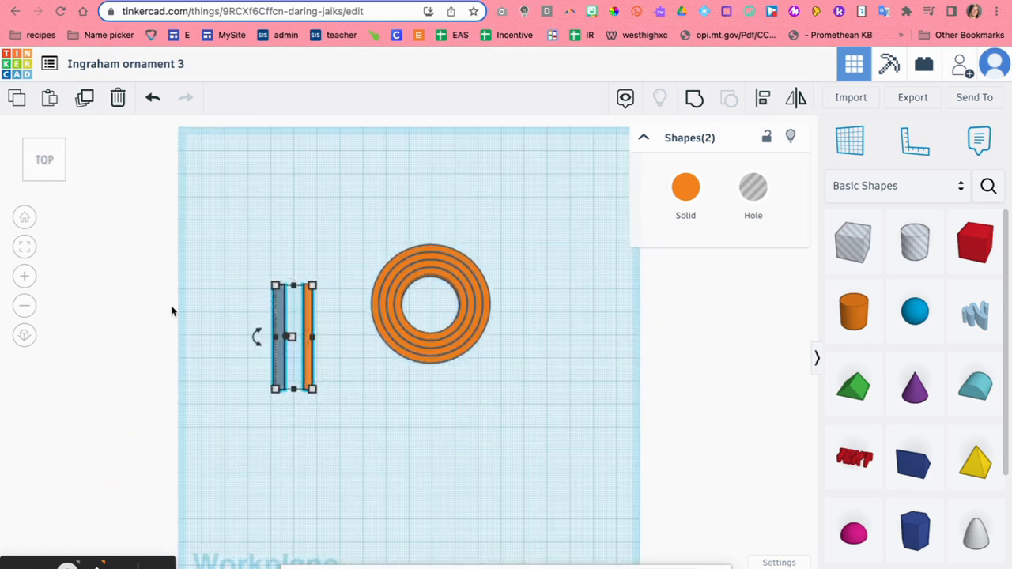
left_click_drag(241, 171, 549, 450)
left_click(551, 451)
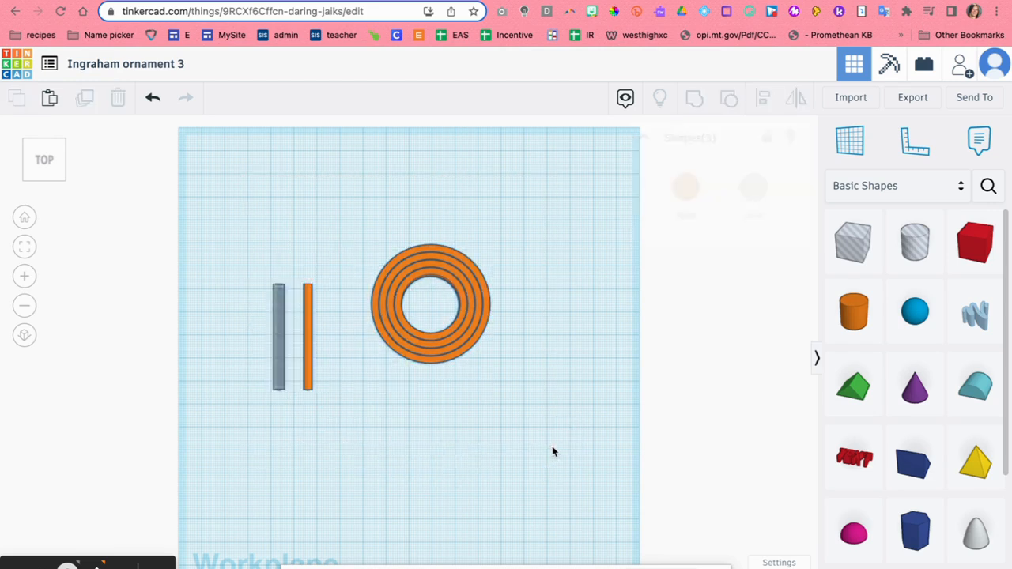
left_click_drag(307, 343, 212, 216)
left_click(334, 402)
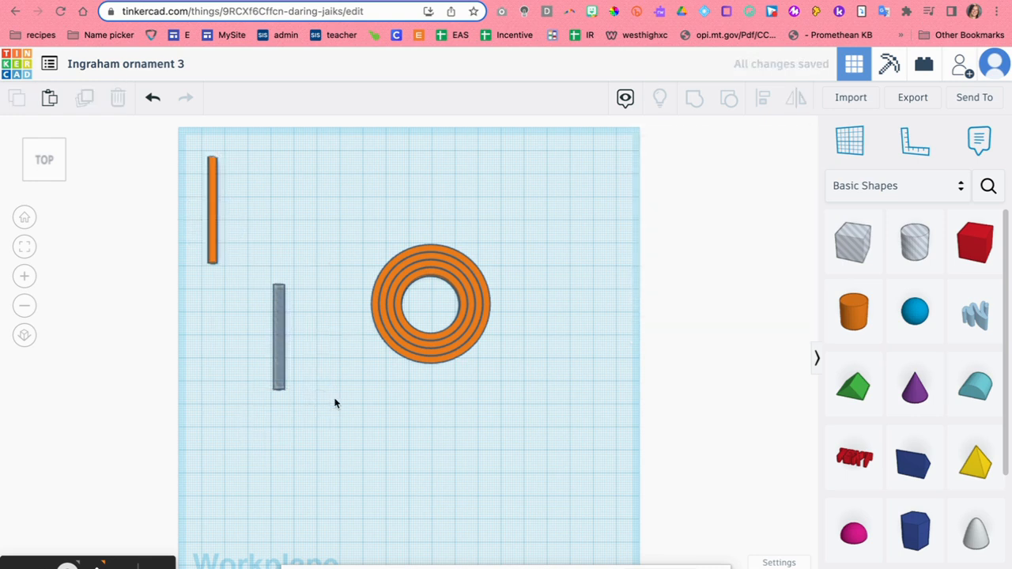
Step: Move the hole cylinder close to the rings and align the two shapes on their centres in width and depth
left_click_drag(281, 355, 340, 314)
left_click_drag(284, 208, 597, 408)
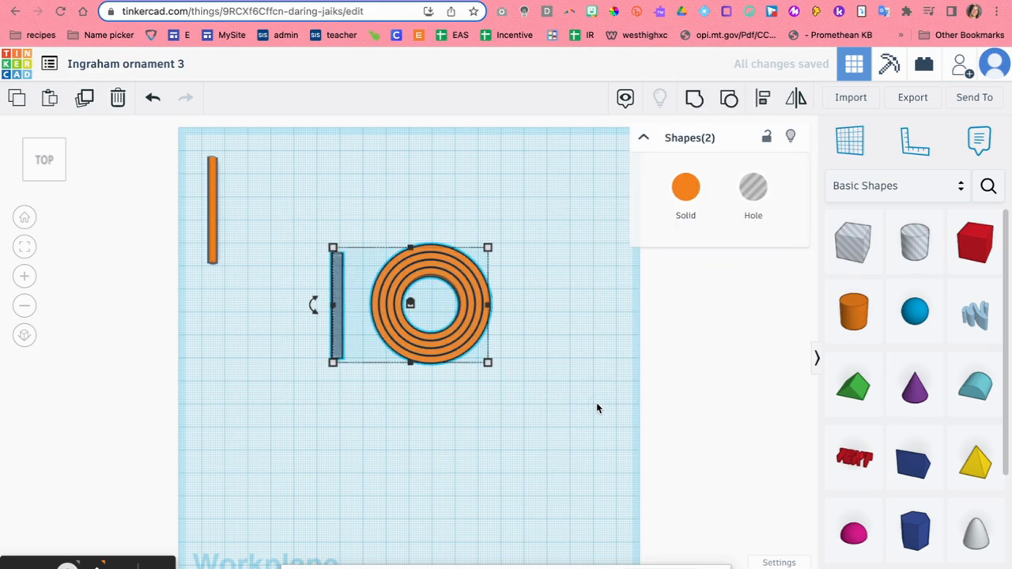
left_click(763, 97)
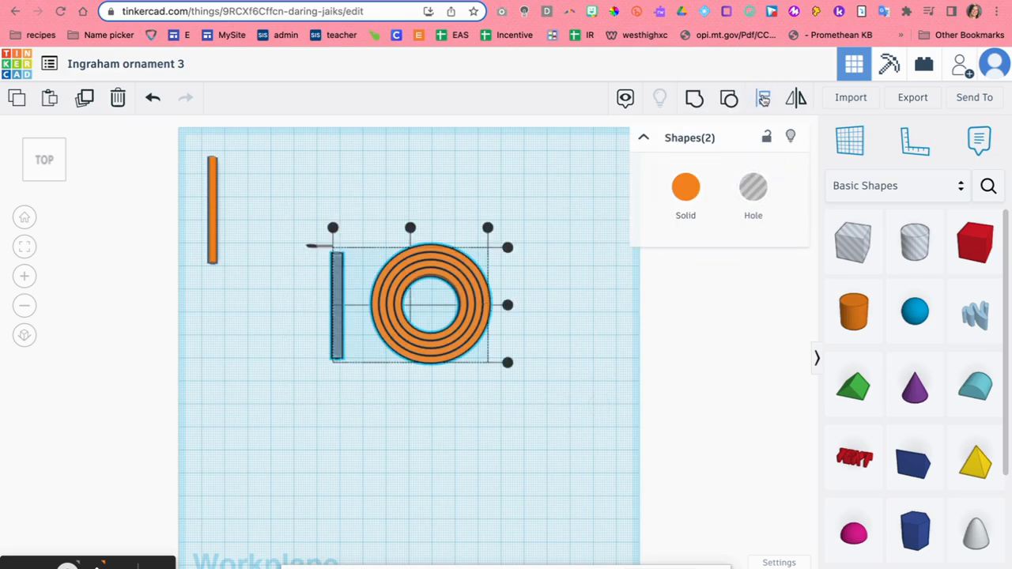
mouse_move(42, 159)
left_mouse_down()
mouse_move(43, 170)
mouse_move(44, 160)
left_mouse_up()
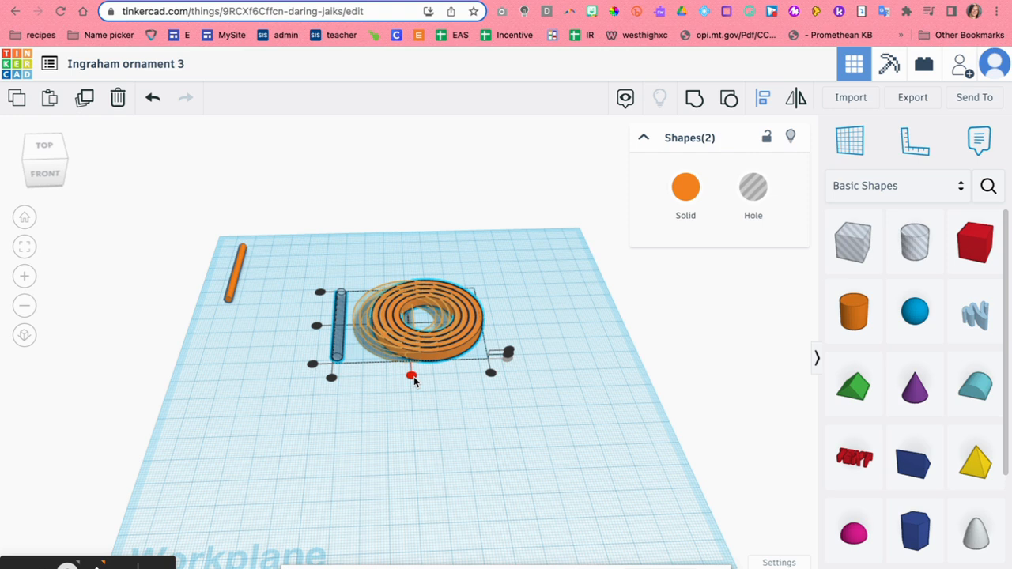
left_click(412, 376)
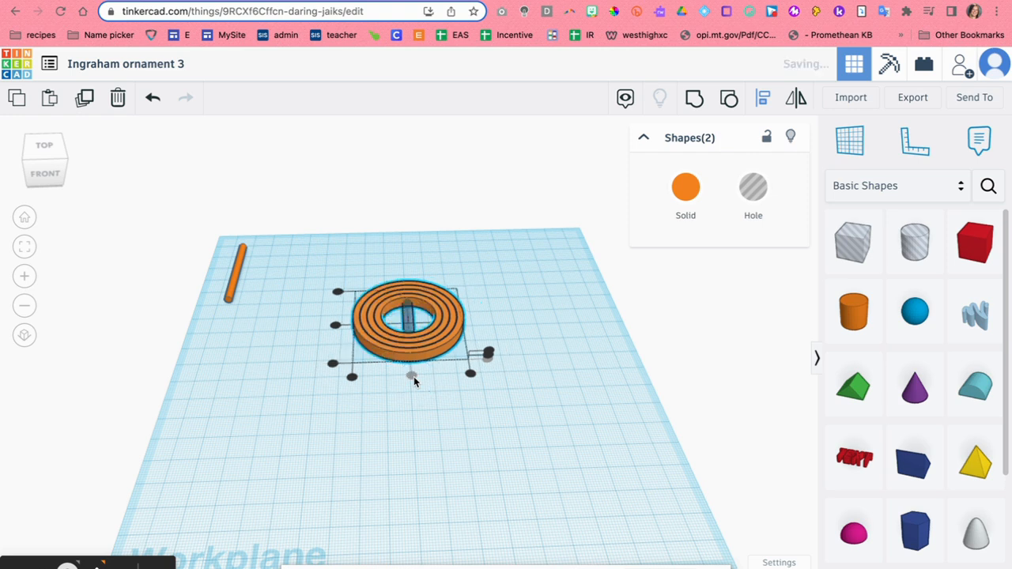
left_click(335, 326)
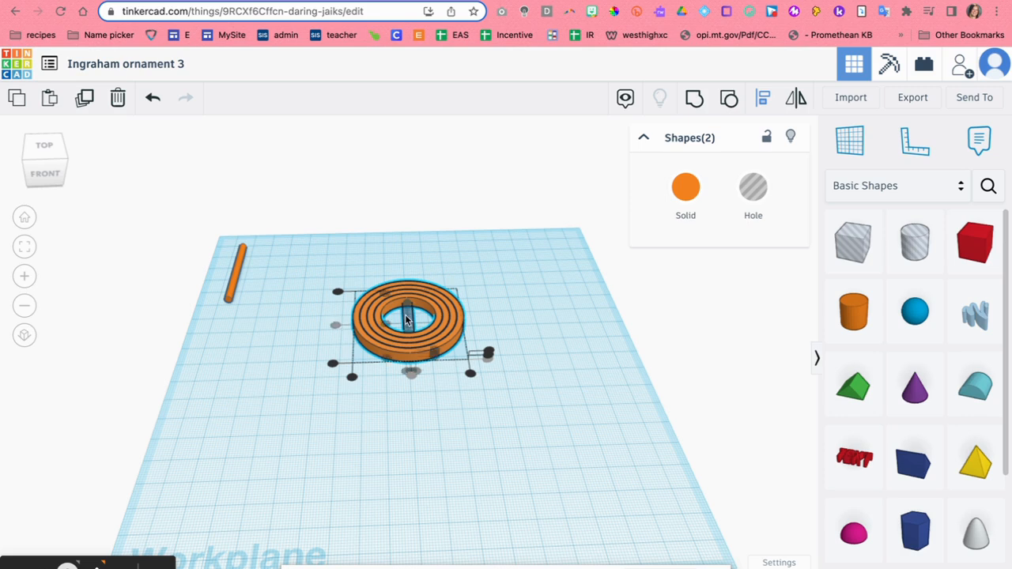
Step: Align the hole cylinder and rings on their centres in height, and group them to cut a passage through the rings
key("f")
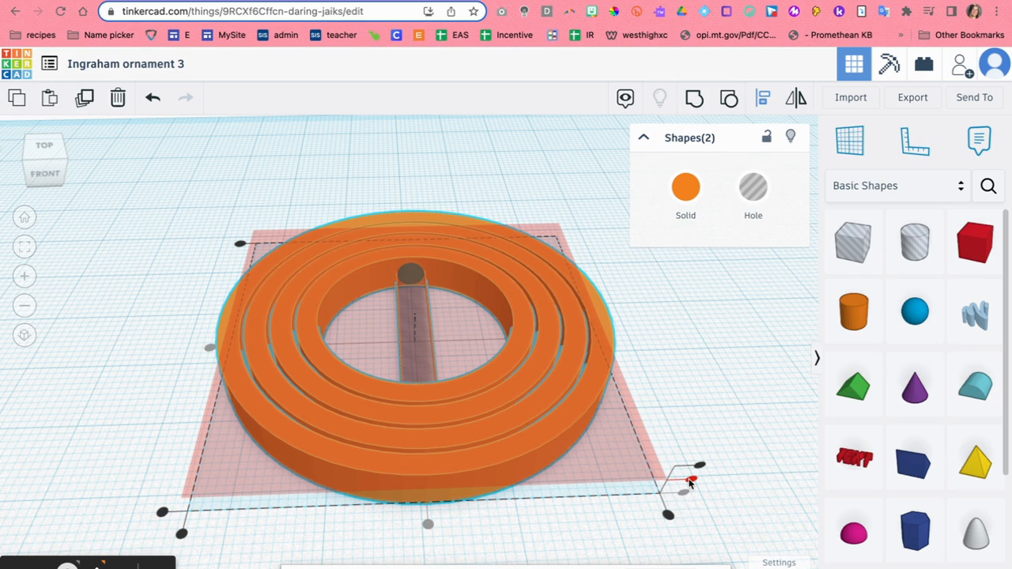
left_click(689, 482)
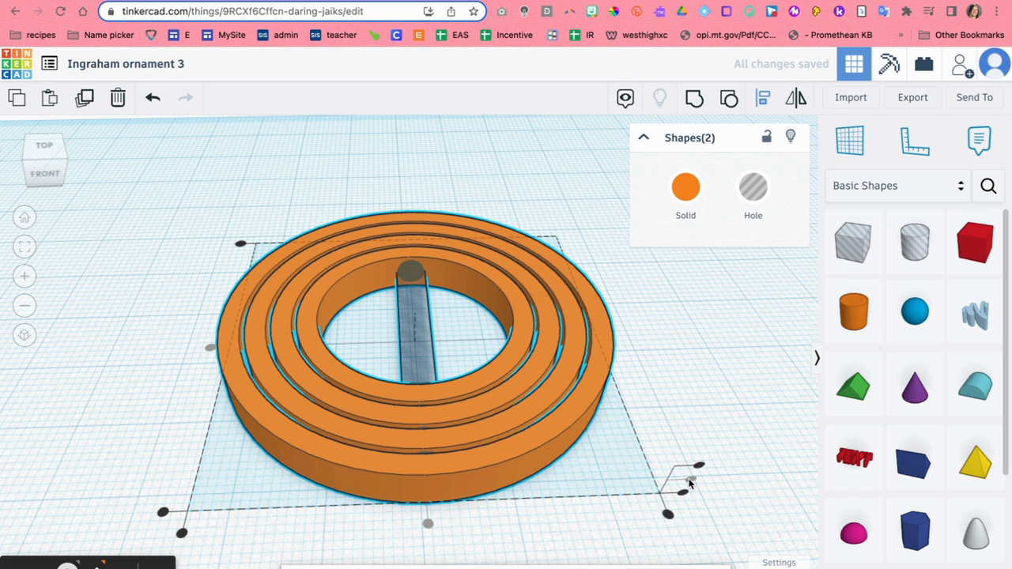
left_click(695, 108)
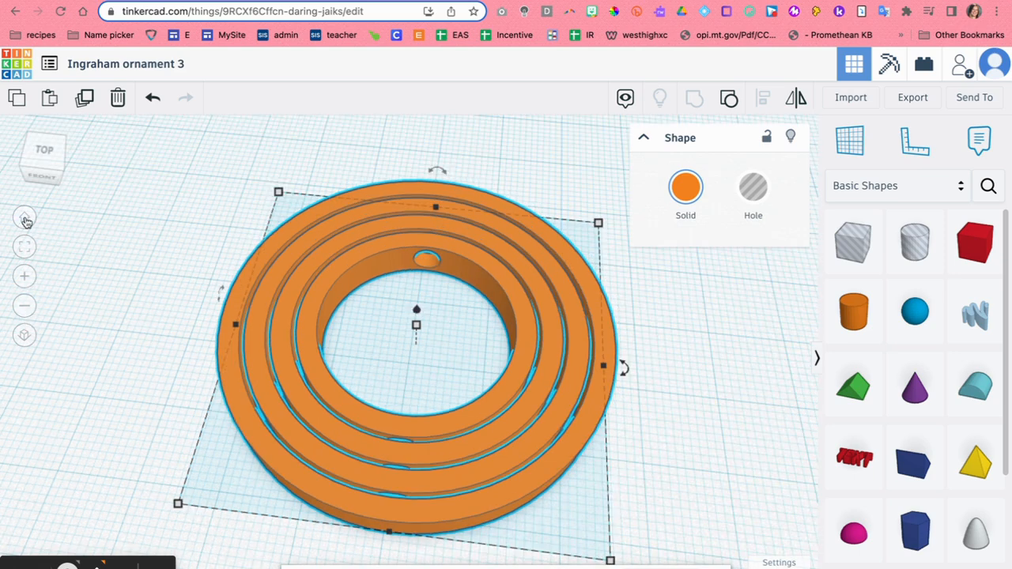
Step: Bring the thin solid cylinder close to the rings and align it with them on centre in width, depth and height
left_click(25, 219)
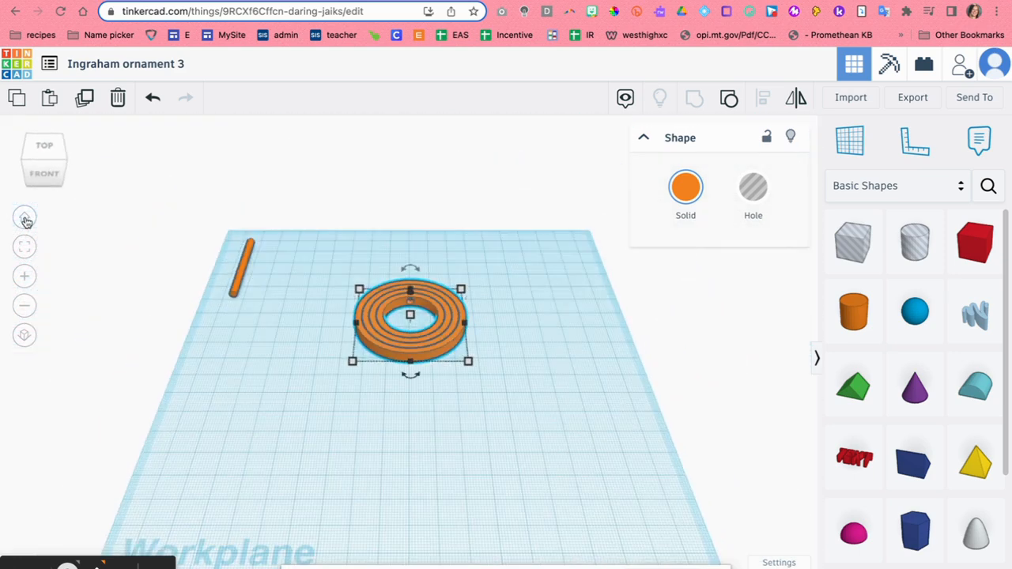
left_click_drag(240, 268, 296, 316)
left_click_drag(249, 257, 498, 402)
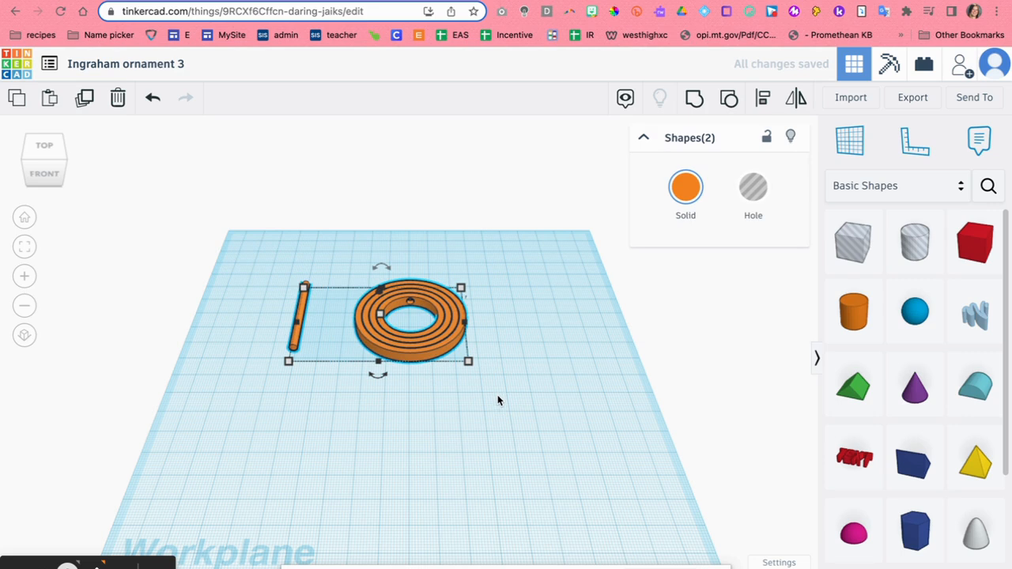
left_click(763, 101)
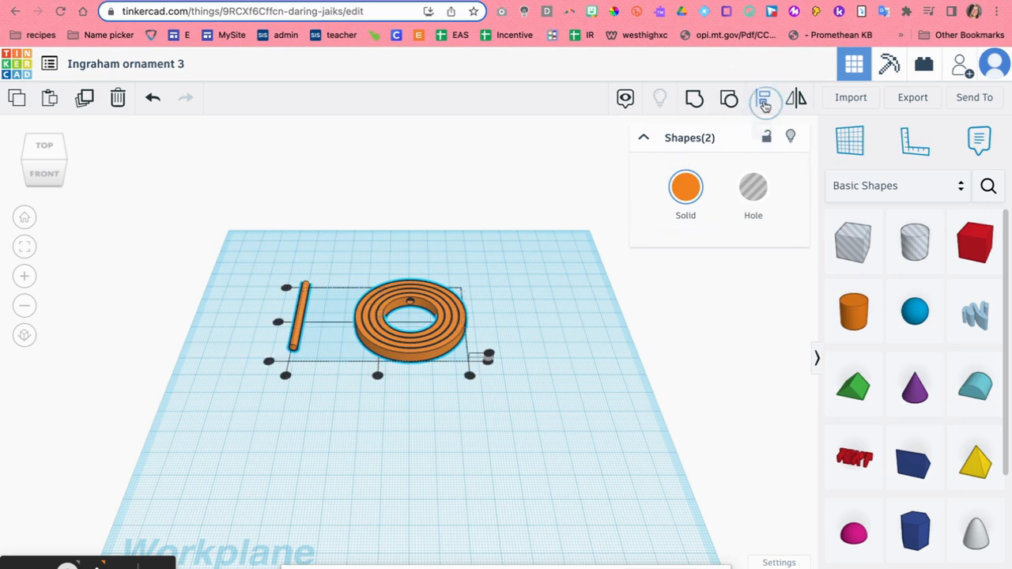
left_click(377, 376)
left_click(308, 323)
scroll(517, 384, "up", 8)
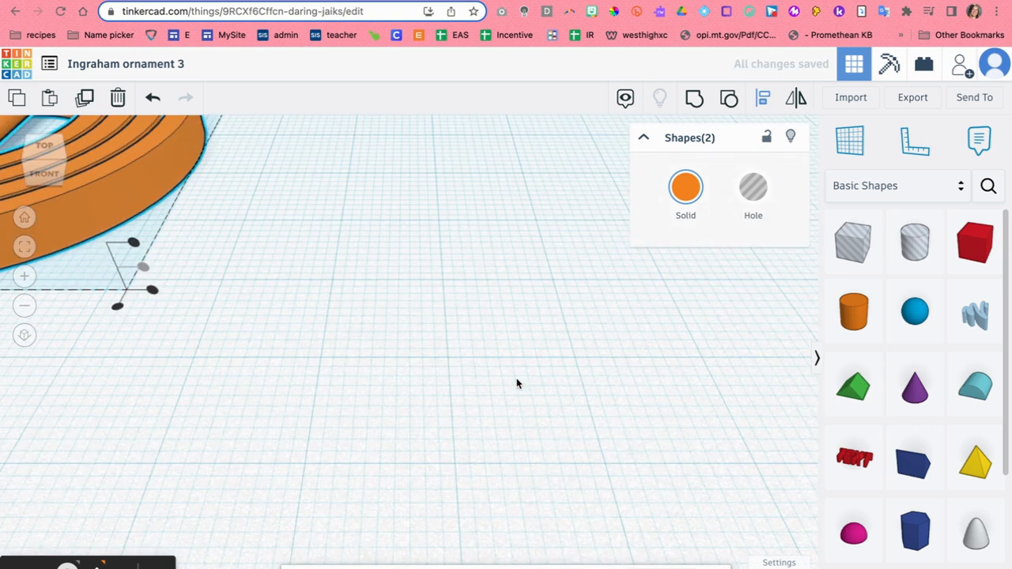
scroll(517, 384, "down", 6)
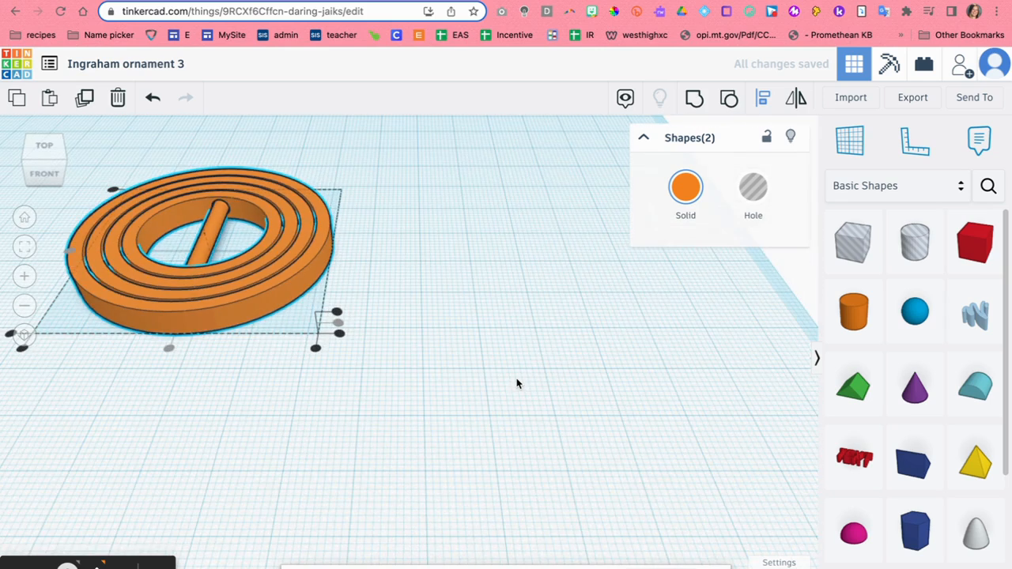
left_click(340, 327)
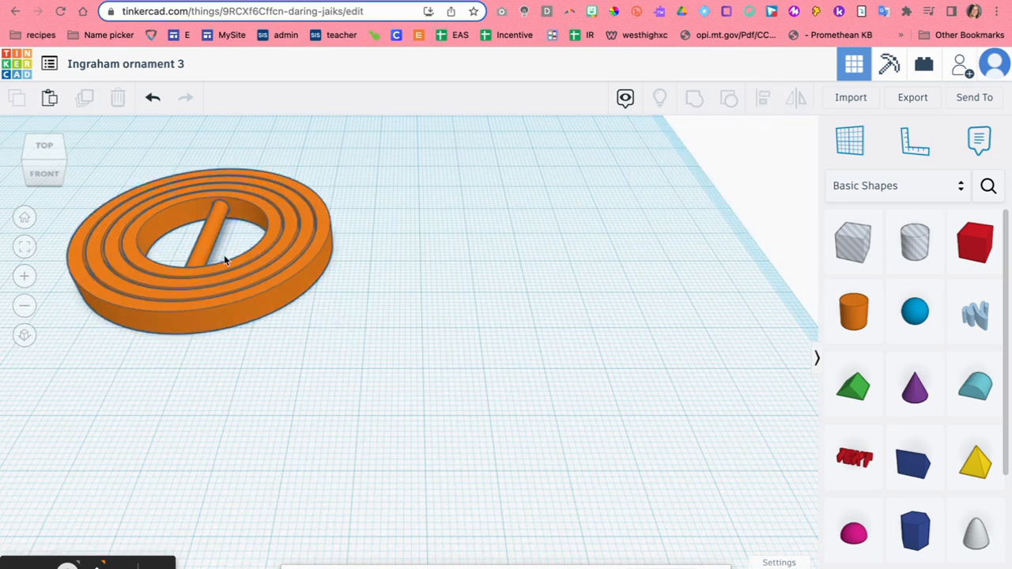
Step: Select the rings and the solid rod together and group them into one shape
left_click_drag(44, 172, 39, 162)
left_click_drag(121, 149, 382, 364)
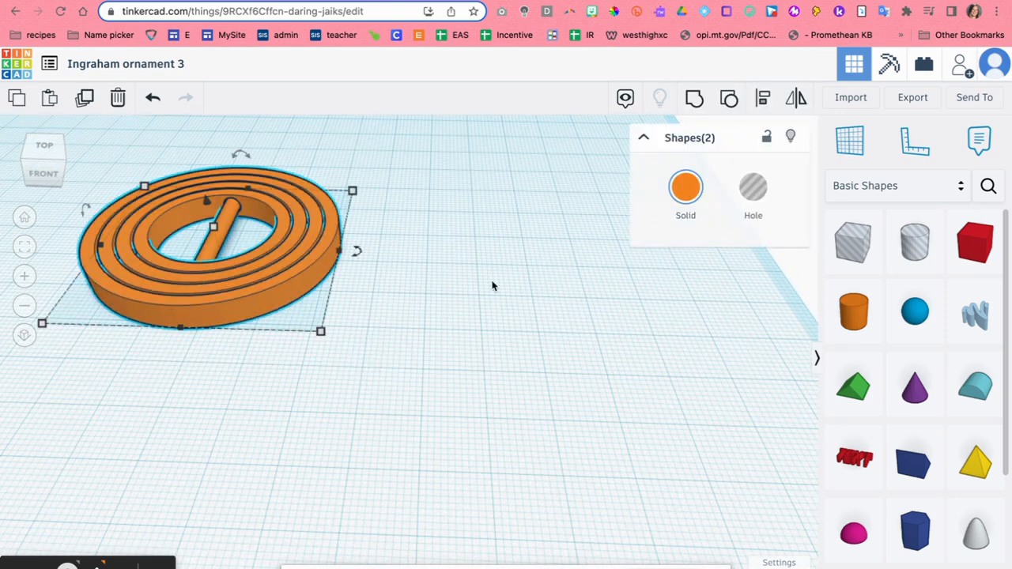
left_click(694, 103)
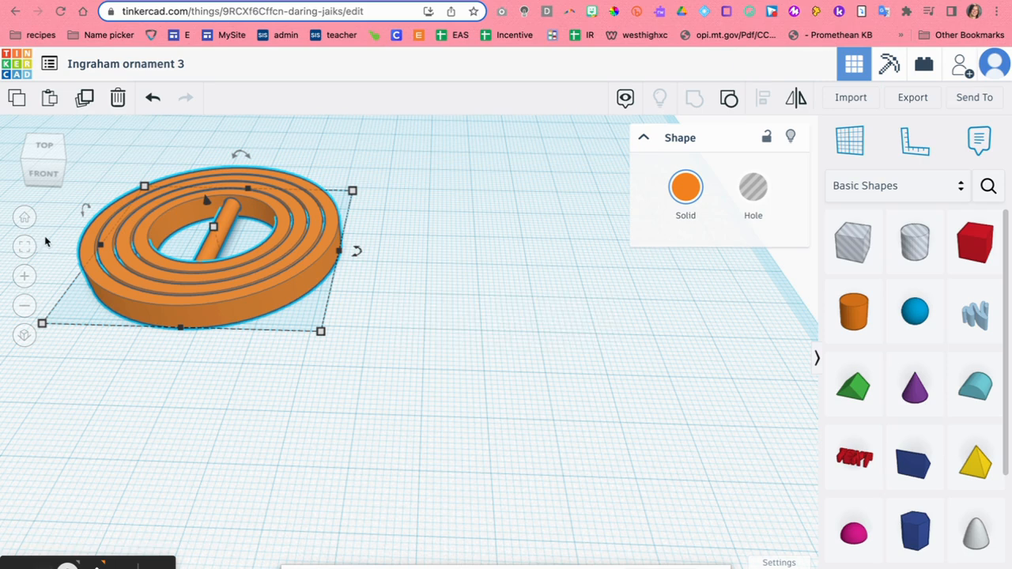
Step: Add a Tube to the workplane beside the rings and set its height to 5 mm
left_click(46, 144)
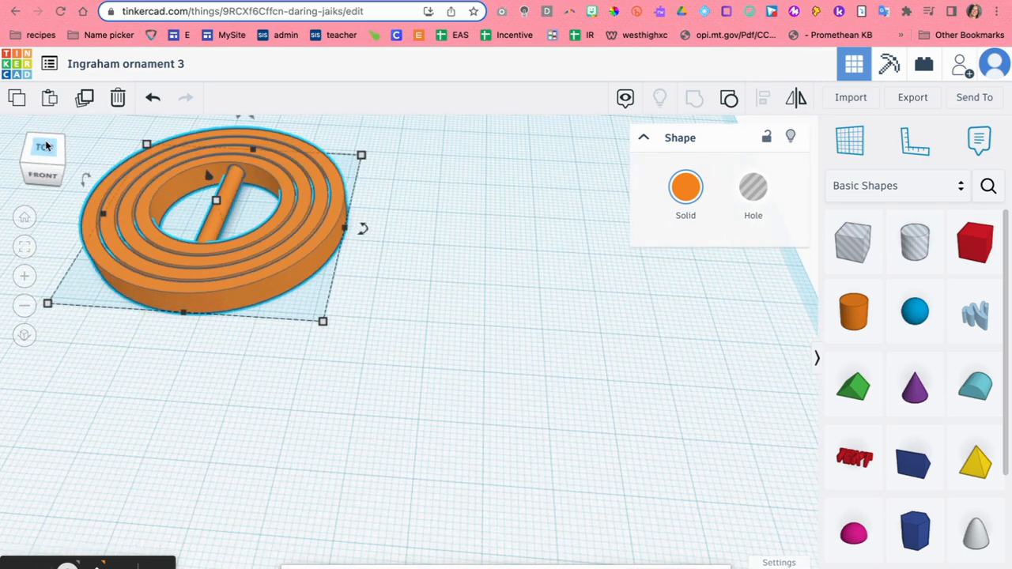
left_click(24, 218)
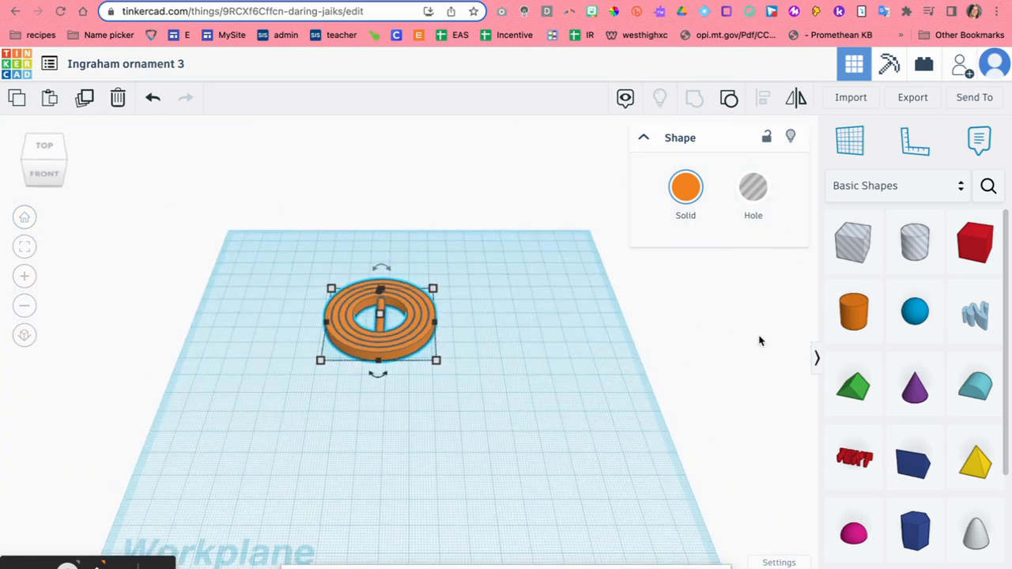
scroll(928, 411, "down", 5)
left_click_drag(811, 421, 542, 353)
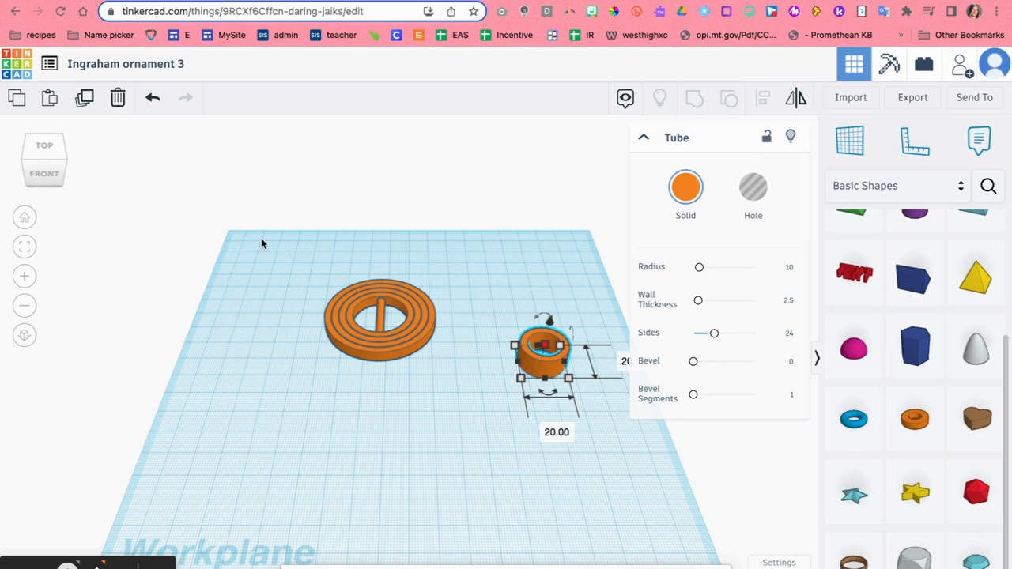
scroll(432, 400, "down", 3)
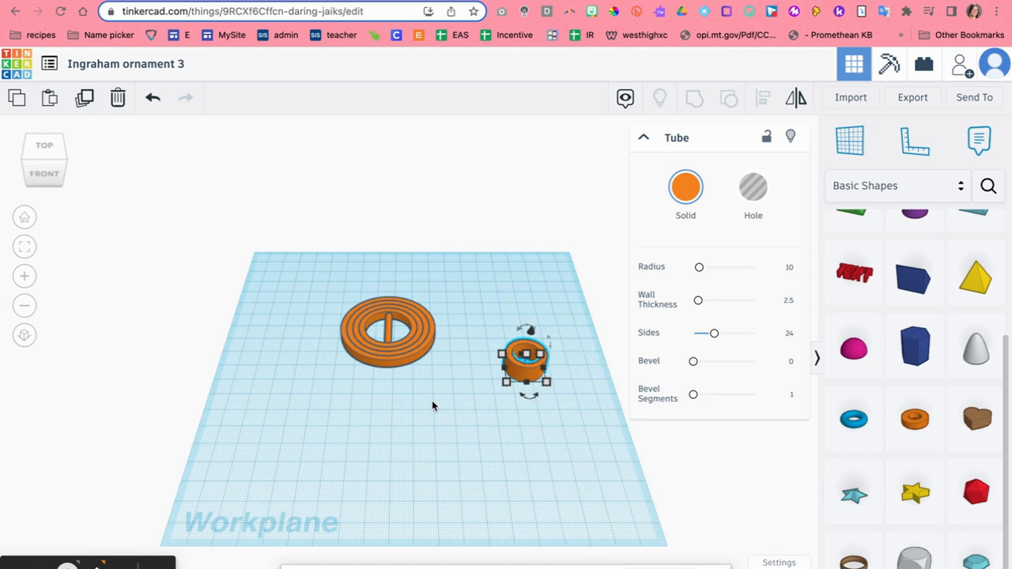
left_click_drag(432, 392, 436, 375)
left_click(517, 348)
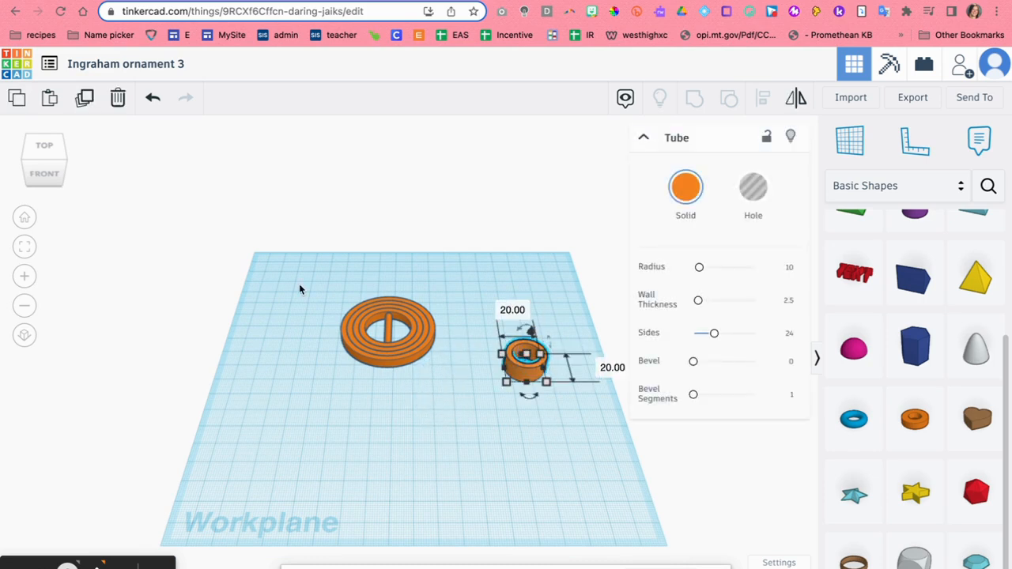
left_click(64, 178)
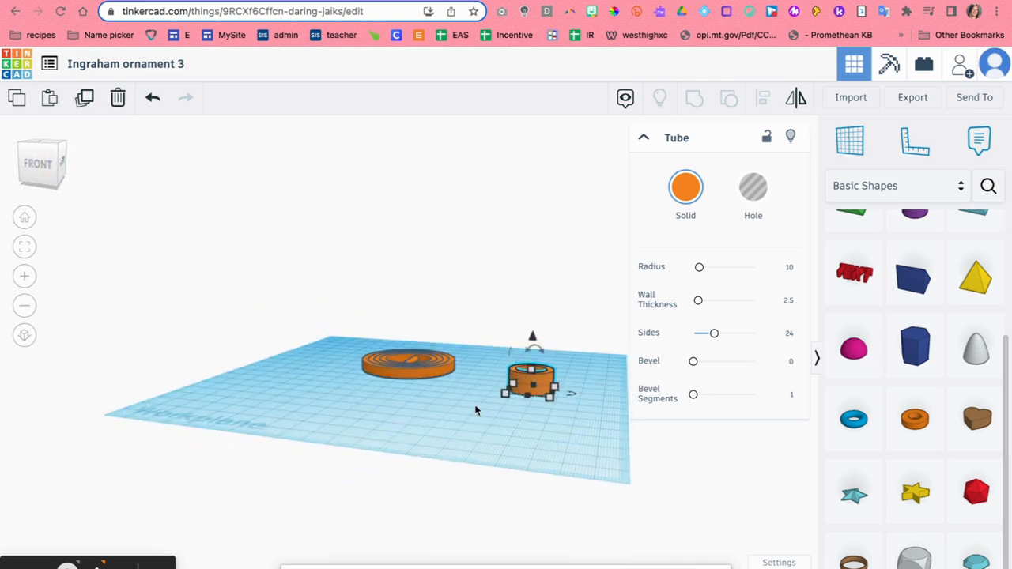
left_click(586, 379)
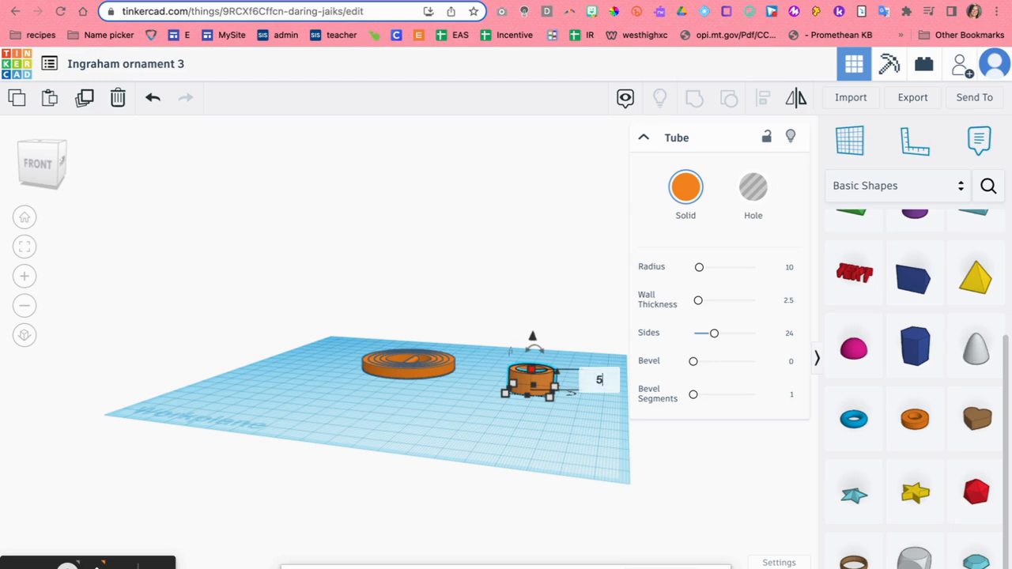
key("Return")
Step: Add a hole box over the tube and move the tube 12 mm and 8 mm so it overlaps the box's back edge
left_click(61, 181)
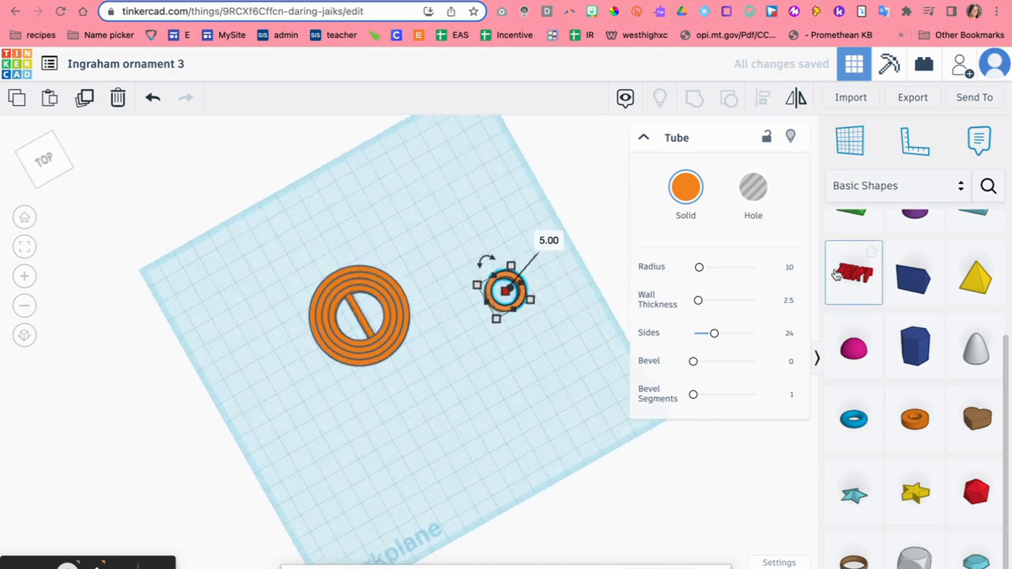
scroll(913, 265, "up", 3)
left_click_drag(853, 245, 490, 320)
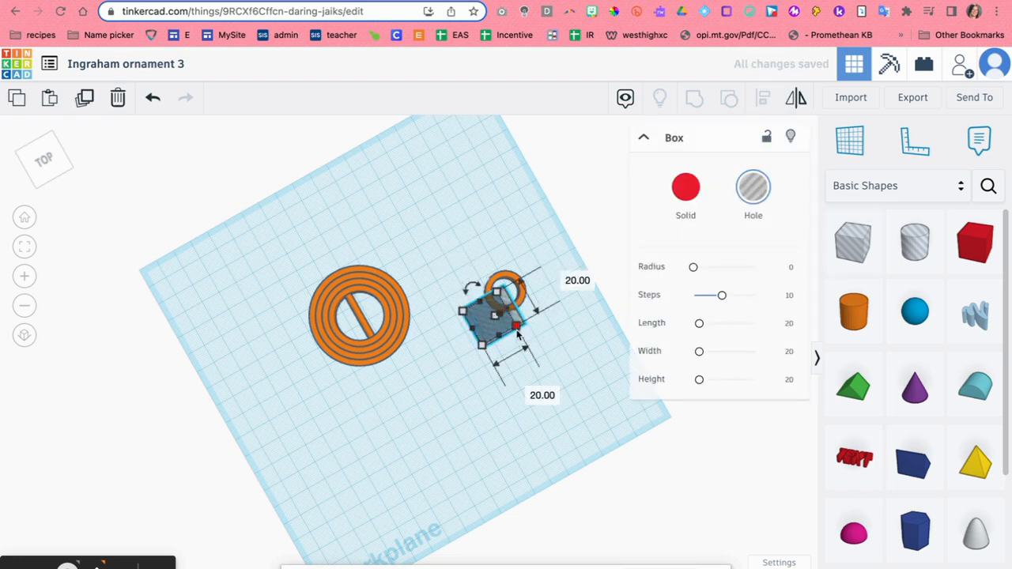
left_click_drag(516, 280, 490, 278)
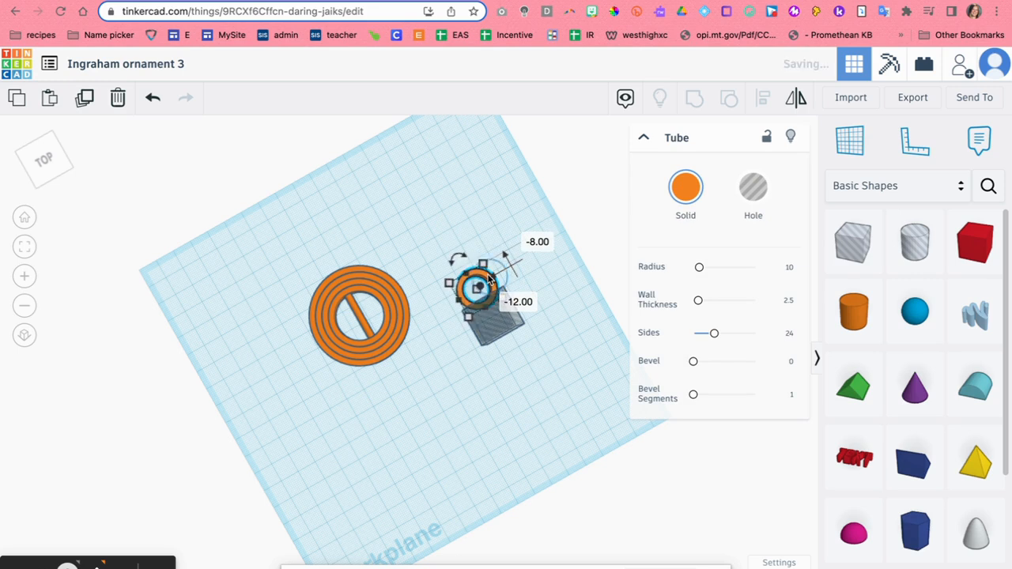
left_click(541, 307)
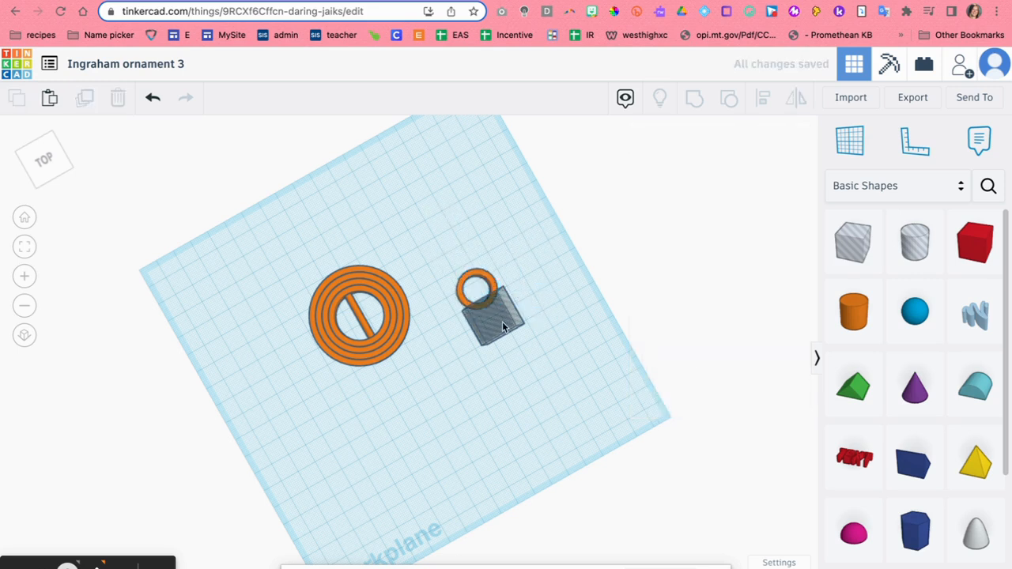
Step: Widen the hole box and position it across the full width of the tube's front half
left_click_drag(495, 334, 466, 337)
left_click_drag(504, 300, 474, 328)
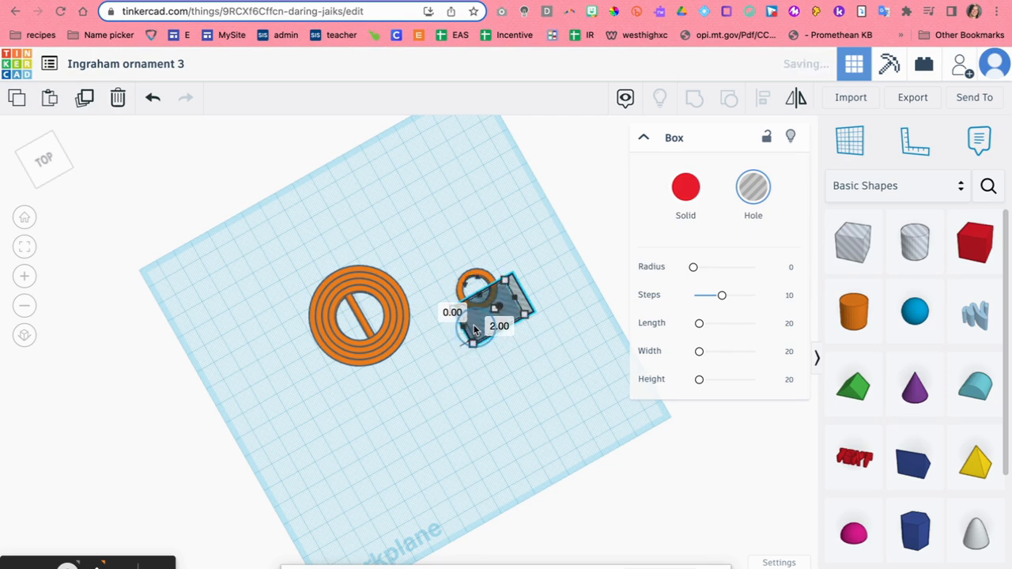
left_click(488, 375)
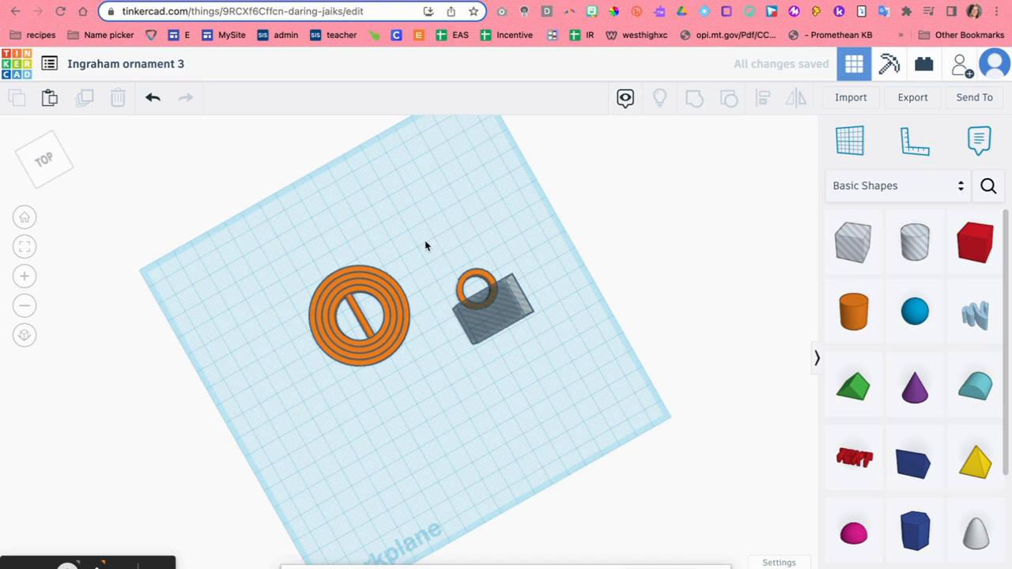
Step: Try to cut the tube by grouping it with the hole box, and undo the grouping
left_click_drag(424, 244, 574, 387)
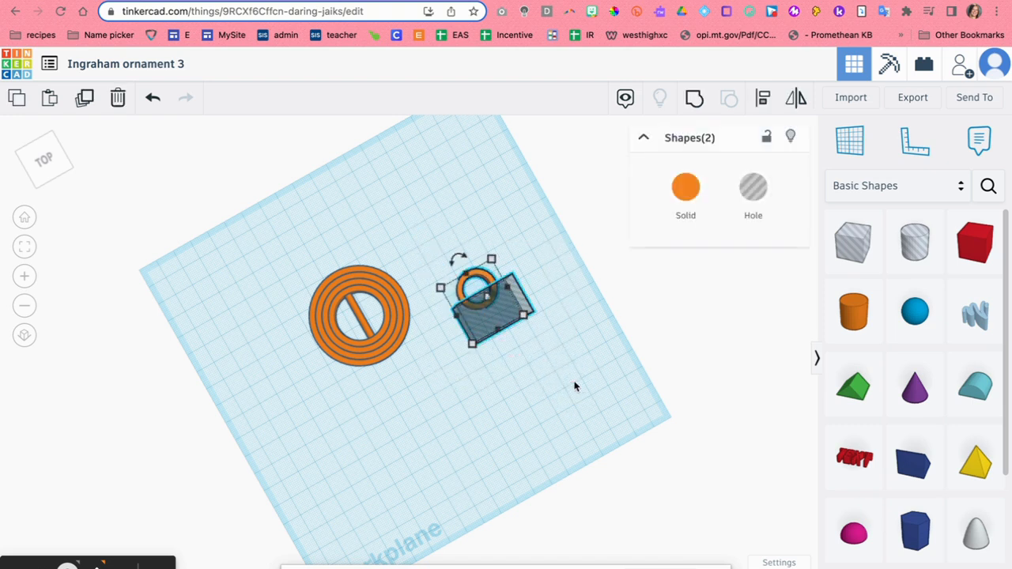
left_click(695, 105)
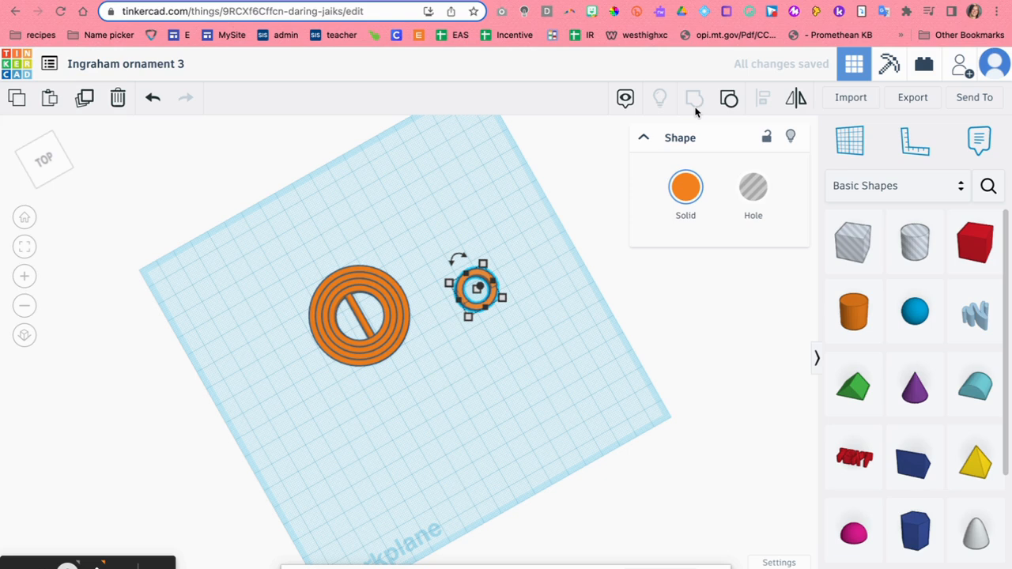
left_click(154, 102)
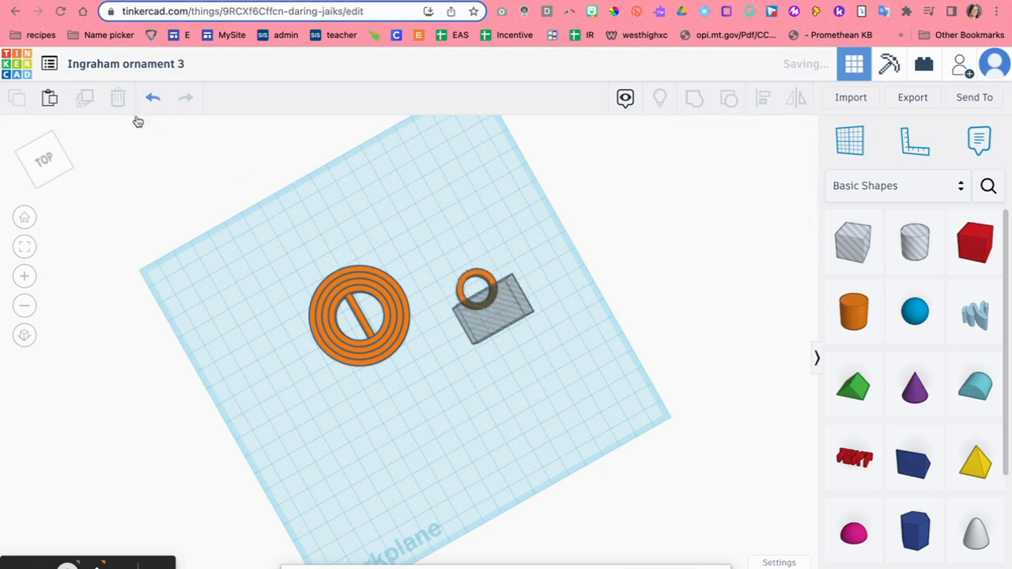
Step: Shift the hole box slightly sideways and lower it three increments so it extends below the base of the tube
left_click(45, 161)
left_click_drag(49, 162, 36, 180)
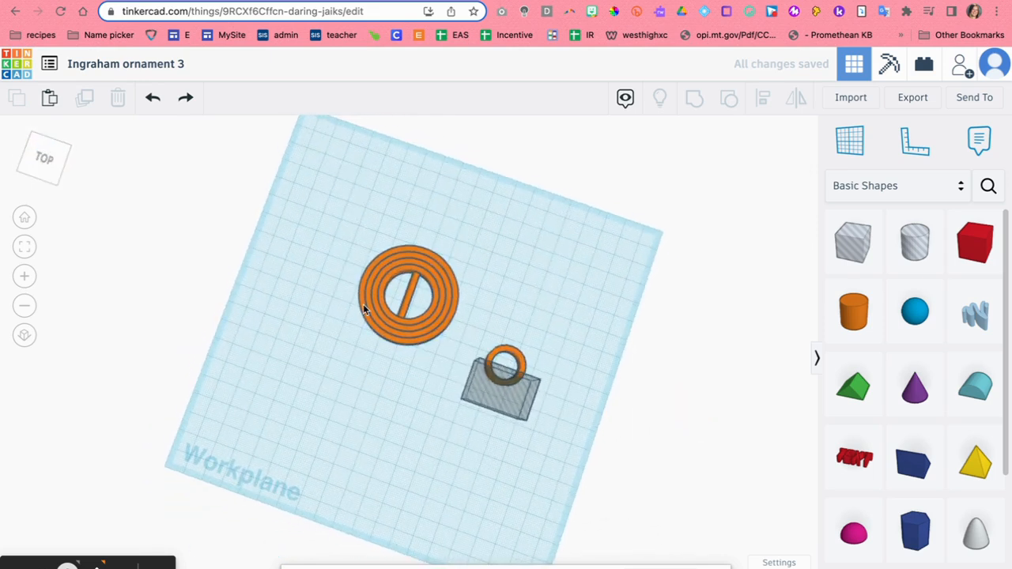
mouse_move(502, 386)
left_mouse_down()
mouse_move(498, 436)
mouse_move(498, 312)
mouse_move(515, 391)
mouse_move(499, 395)
mouse_move(495, 384)
left_mouse_up()
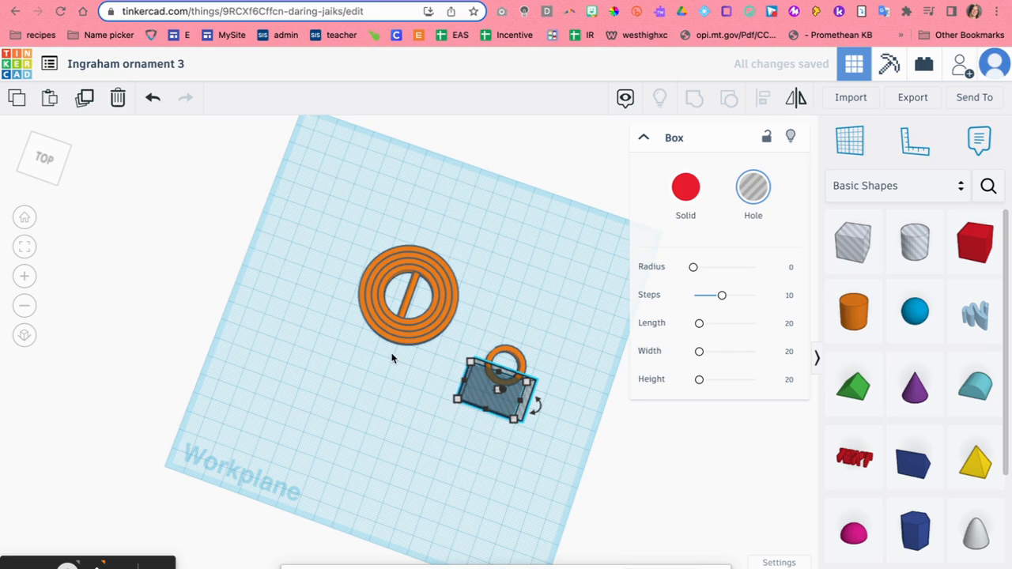
left_click(49, 169)
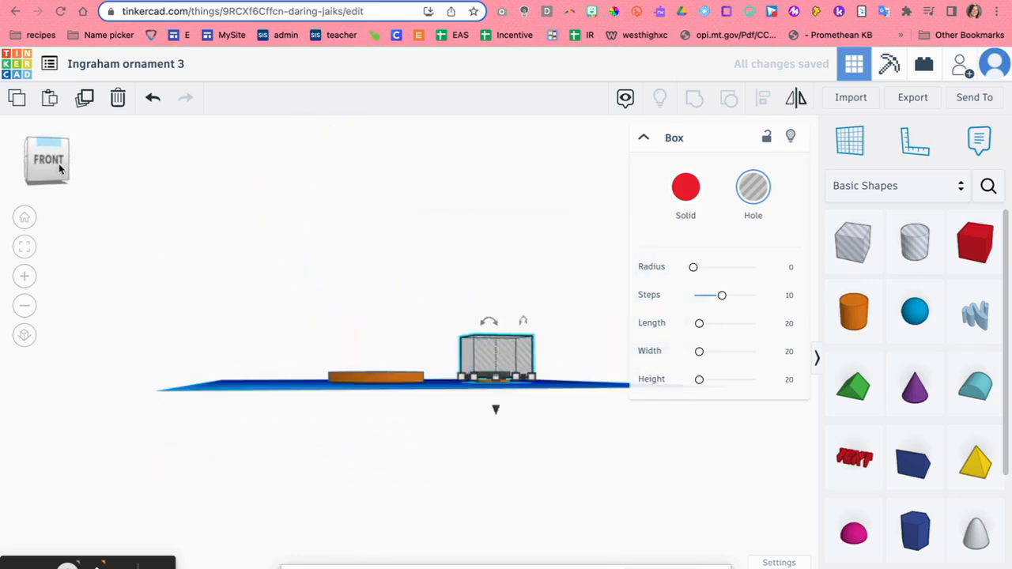
left_click_drag(56, 168, 52, 165)
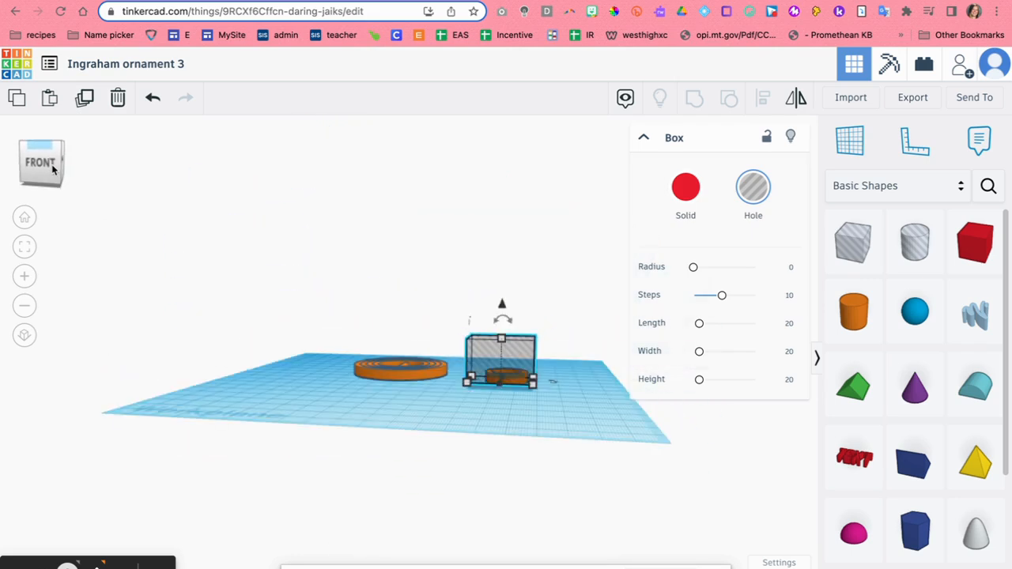
key("super+Down")
key("super+Down")
key("super+Down")
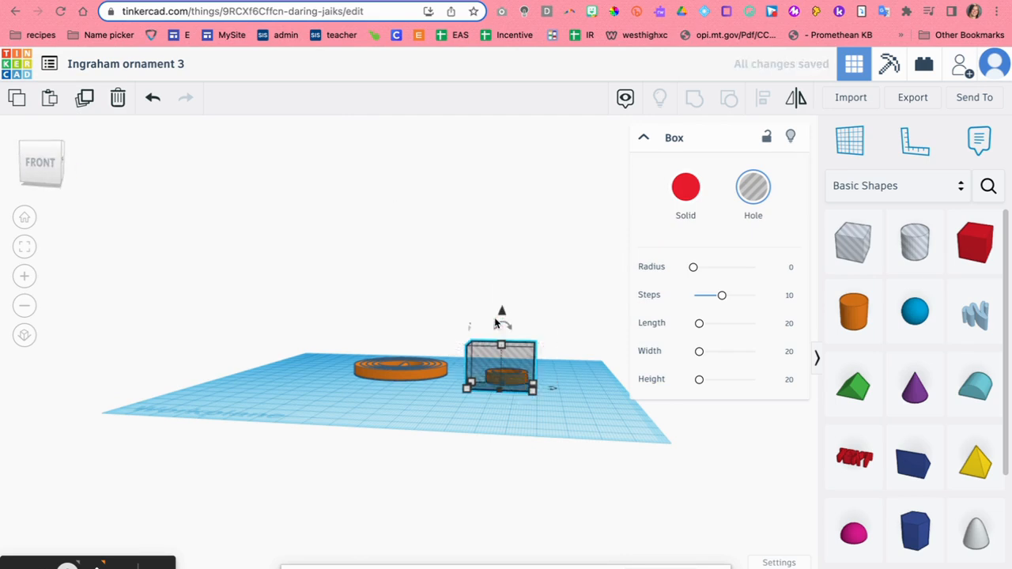
Step: Group the tube with the lowered hole box as a trial cut, and undo the grouping
left_click(45, 179)
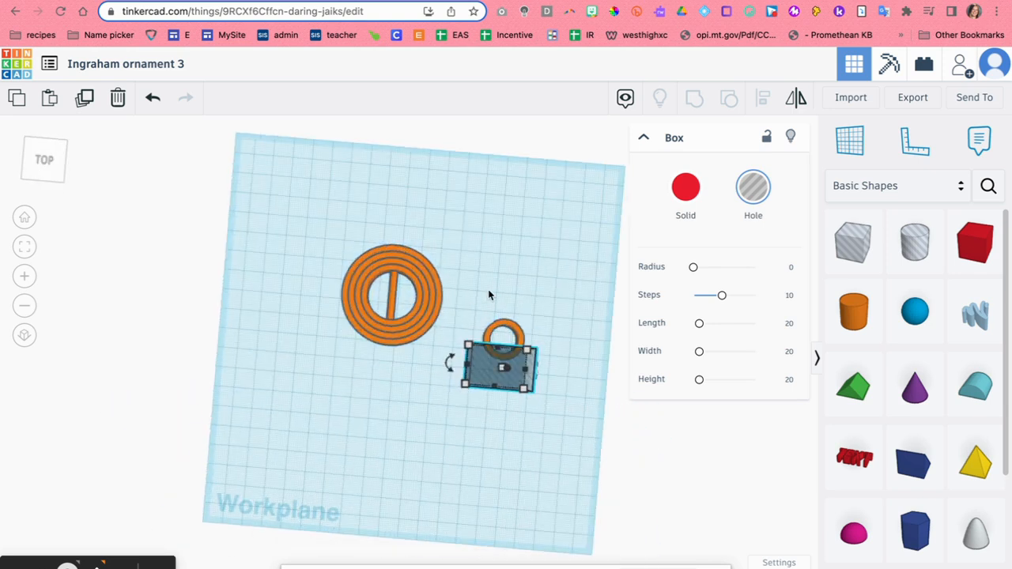
left_click_drag(487, 292, 552, 456)
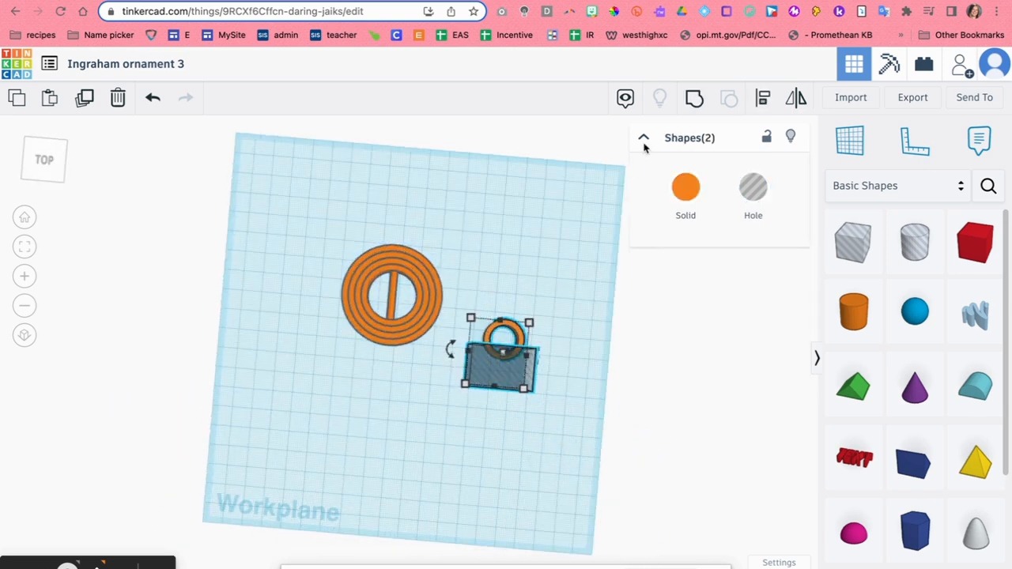
left_click(690, 99)
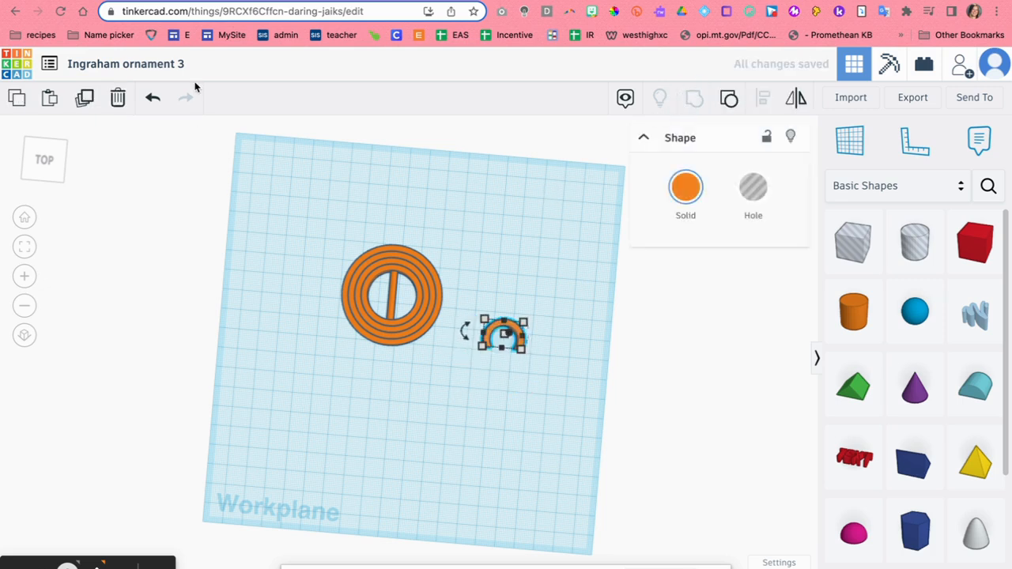
left_click(155, 101)
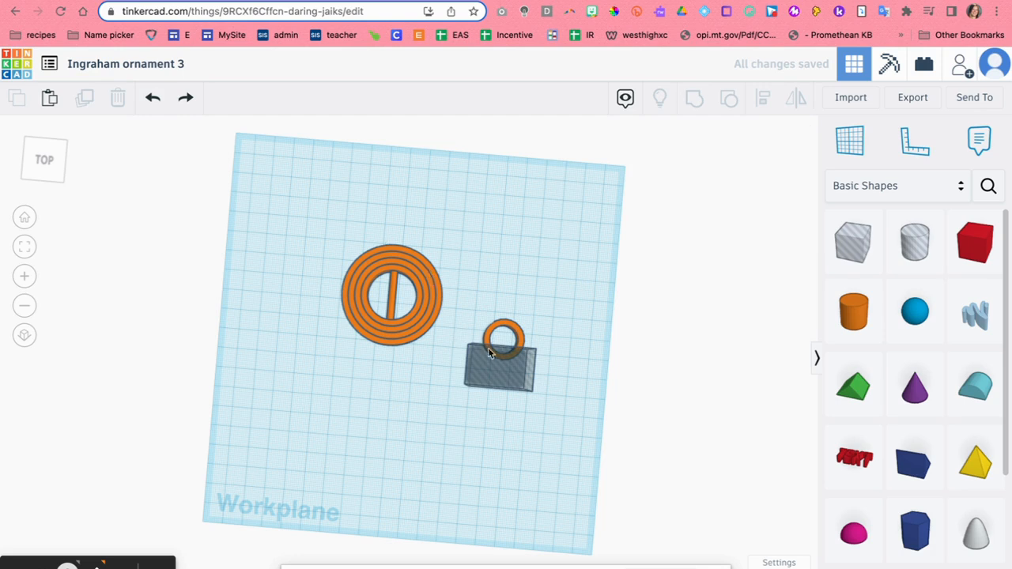
Step: Move the hole box 2 mm sideways and 3 mm further over the tube, and group both to cut the tube into a half loop
left_click_drag(500, 371, 504, 366)
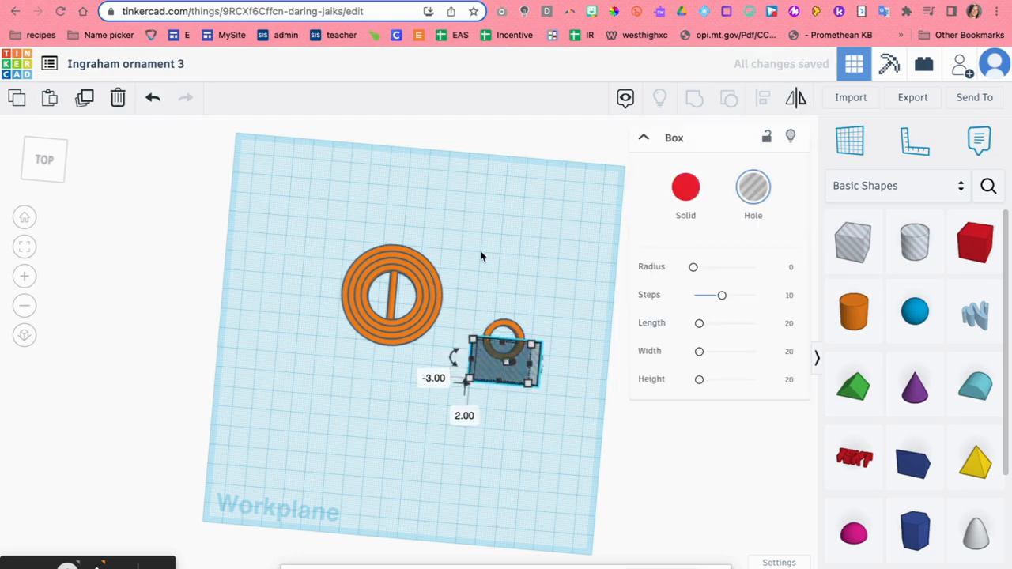
left_click_drag(514, 403, 555, 441)
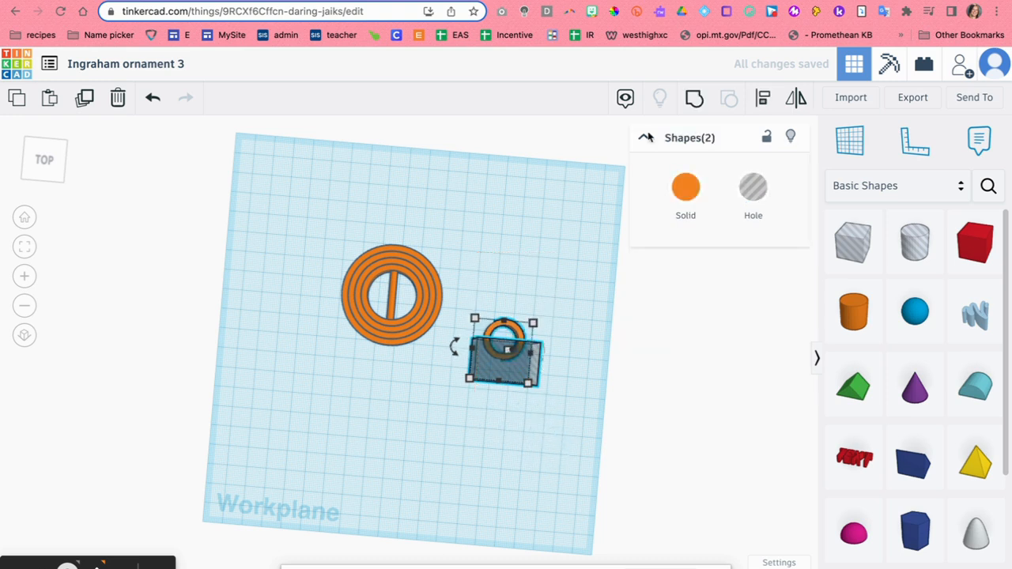
left_click(688, 103)
Step: Move the half loop 56 mm and 42 mm onto the outer ring's back edge and adjust it to overlap the ring in line with the rod
left_click(507, 269)
left_click_drag(509, 329, 400, 234)
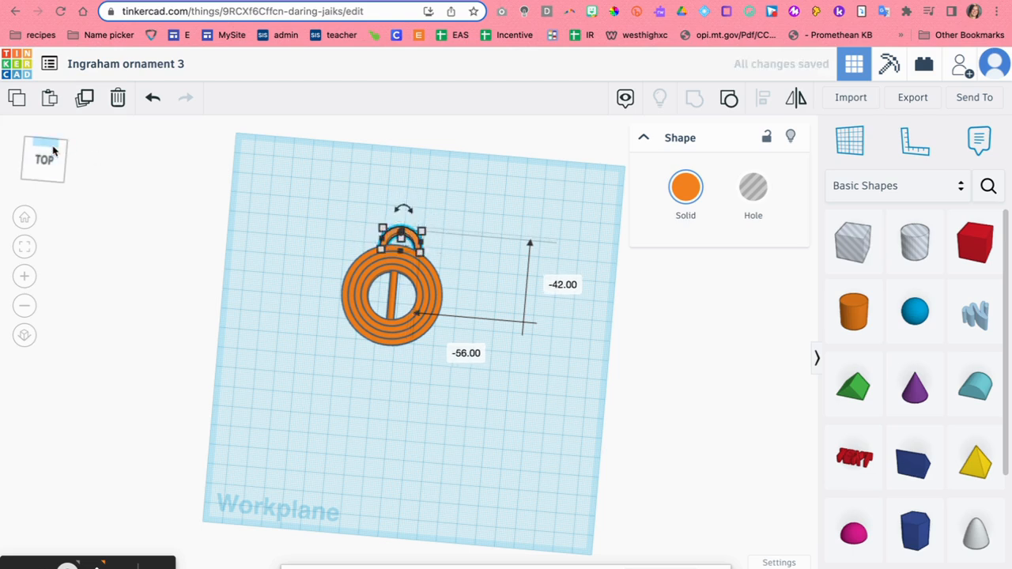
scroll(337, 307, "up", 5)
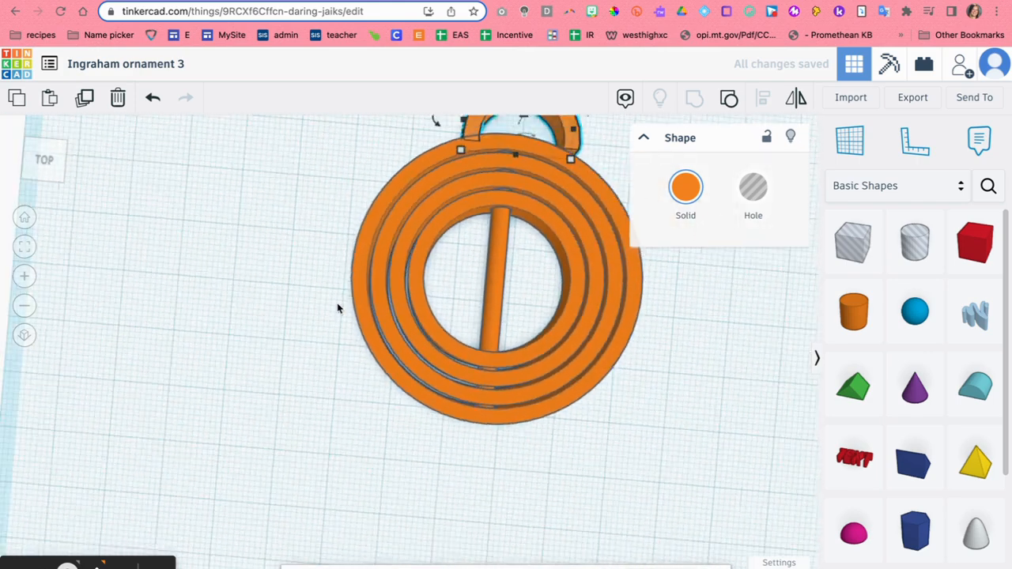
scroll(337, 308, "down", 2)
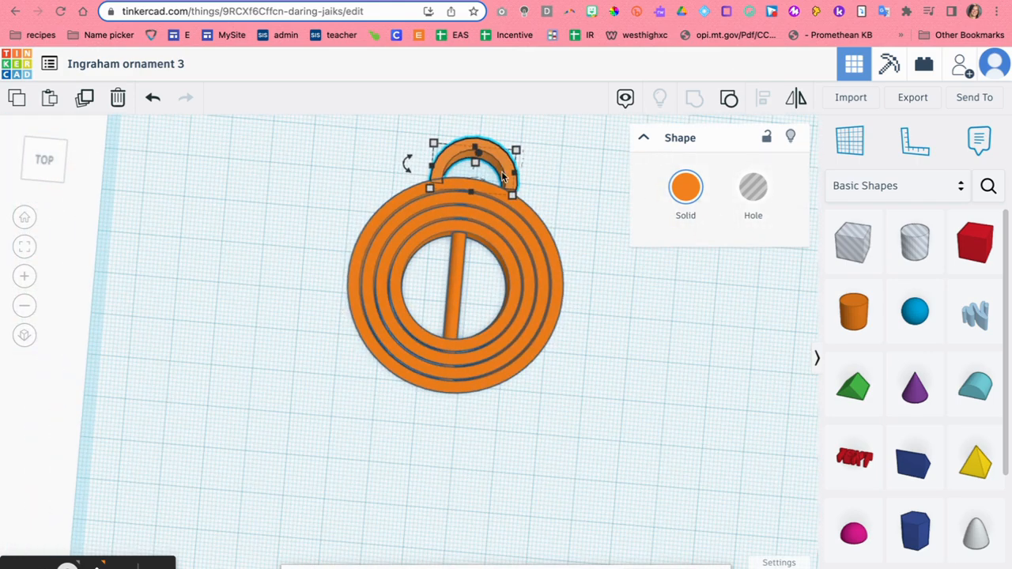
left_click_drag(483, 151, 480, 155)
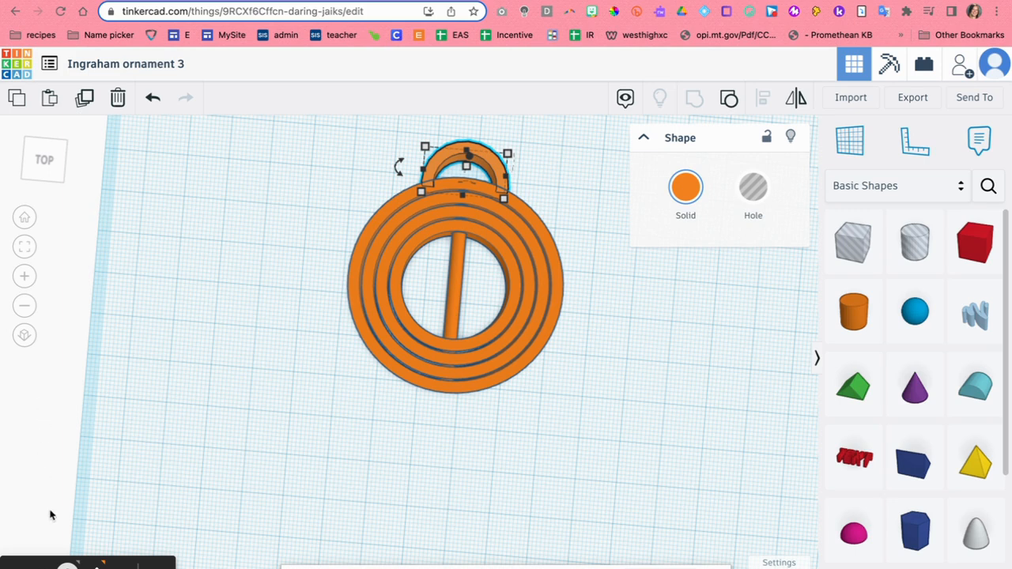
key("Escape")
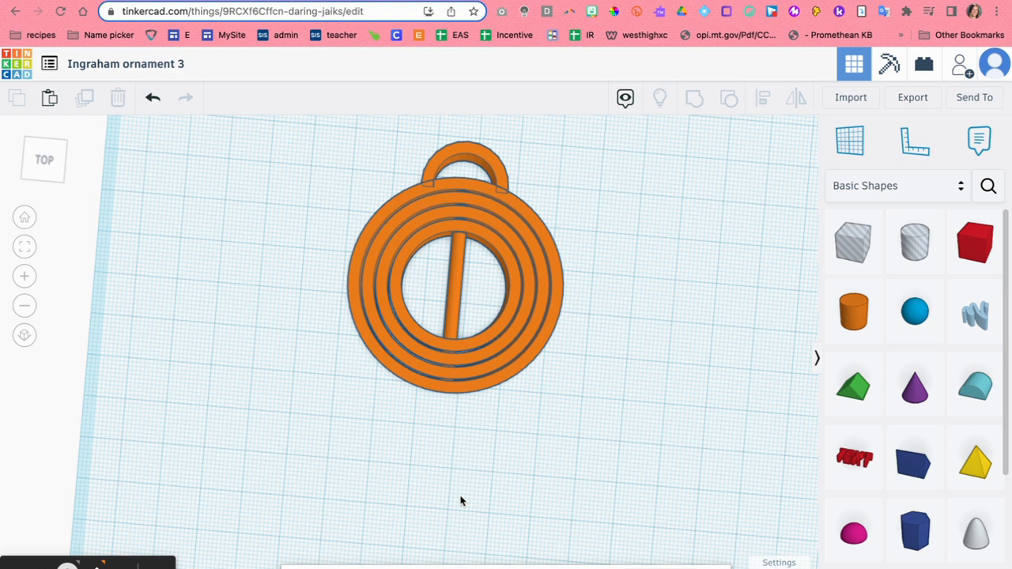
Step: Add a Snowflake from the Design Starters shapes beside the ornament and shrink it to about 25 by 24 mm
scroll(926, 466, "down", 5)
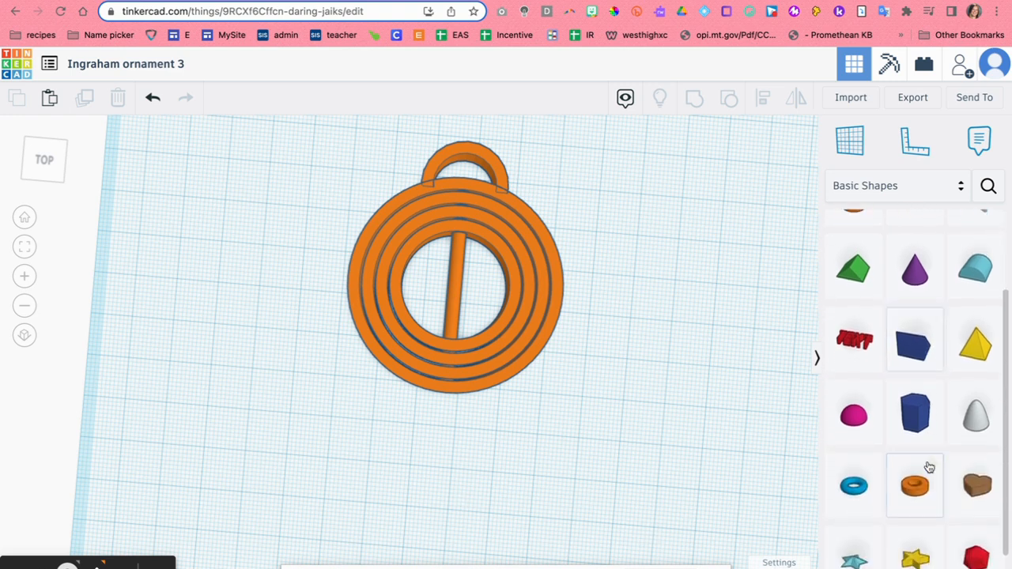
scroll(929, 467, "up", 1)
scroll(925, 463, "up", 2)
scroll(917, 443, "down", 3)
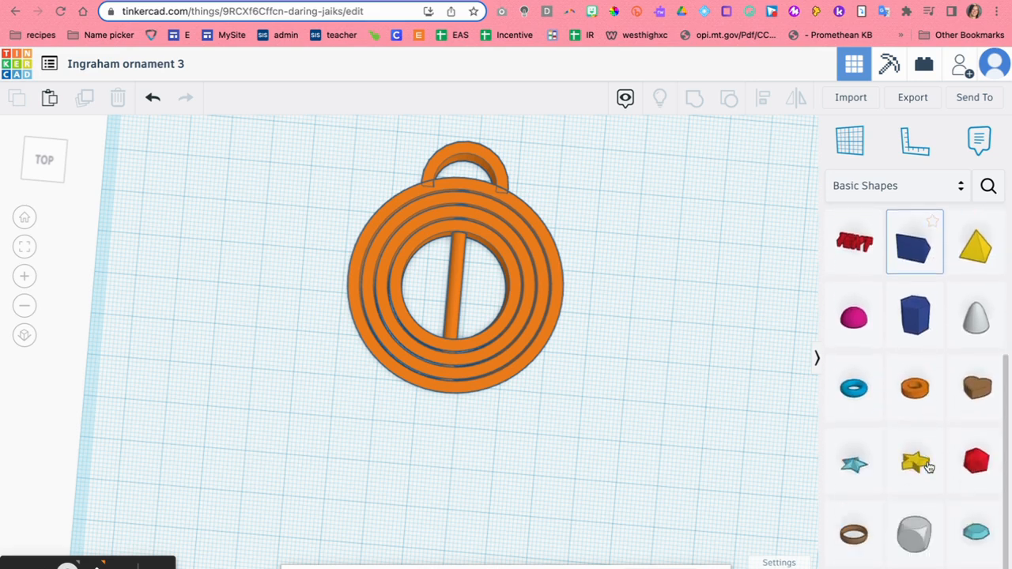
left_click(899, 186)
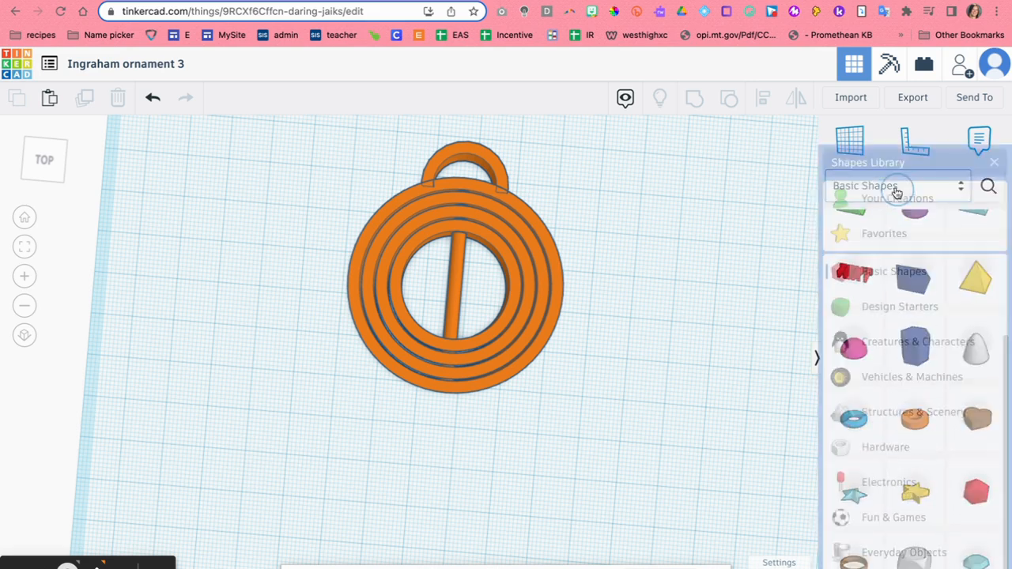
left_click(879, 288)
scroll(871, 448, "down", 5)
left_click_drag(913, 524, 662, 365)
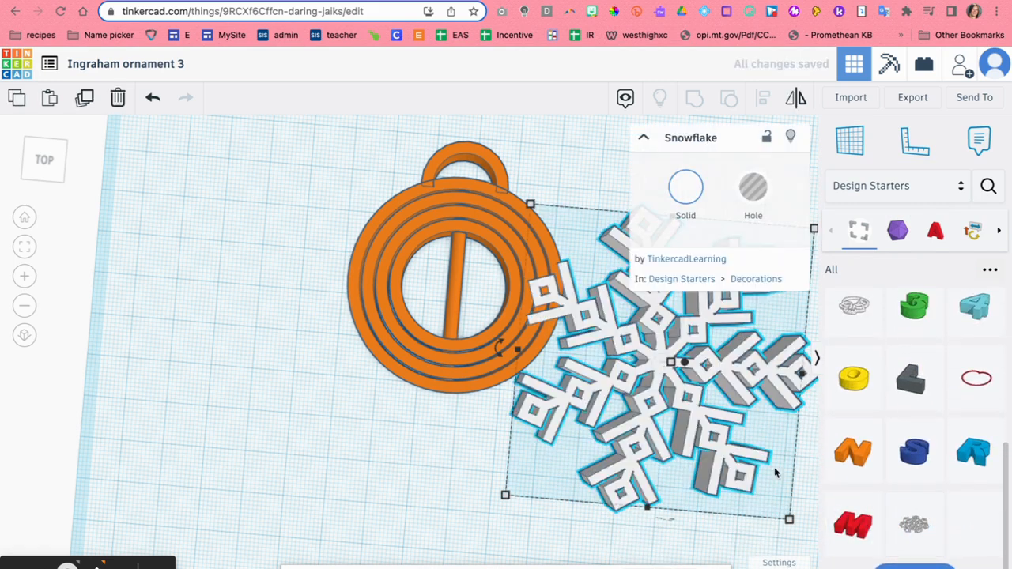
left_click_drag(788, 522, 692, 364)
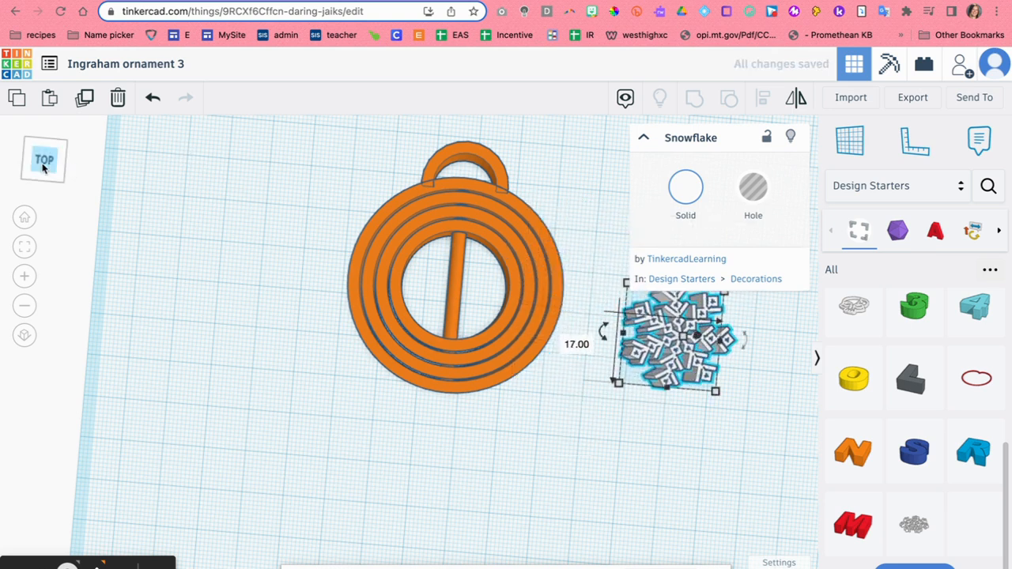
Step: Try to resize the snowflake by stretching a corner of its base, and undo the resize
left_click(45, 154)
left_click_drag(45, 150, 45, 156)
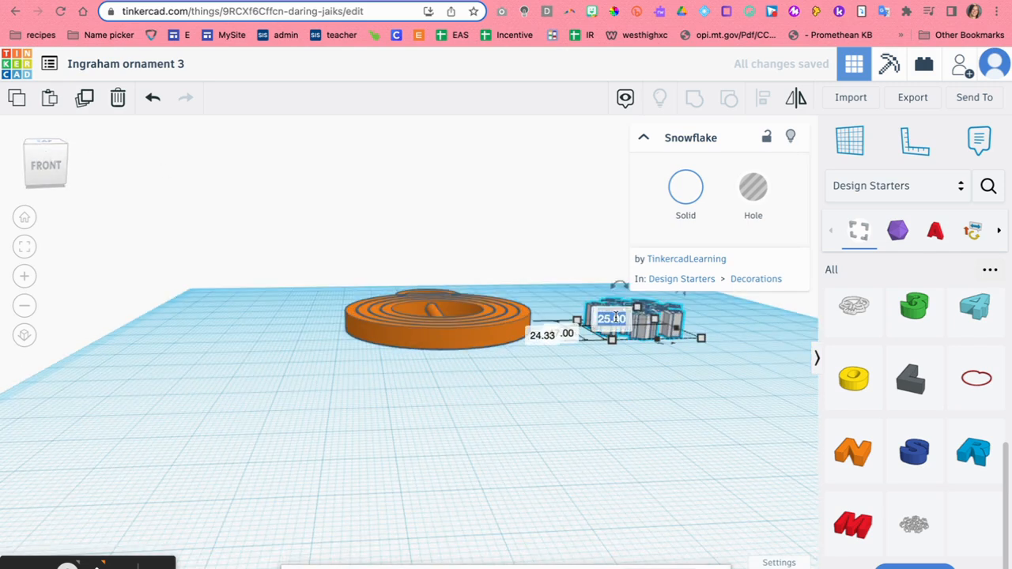
left_click(552, 335)
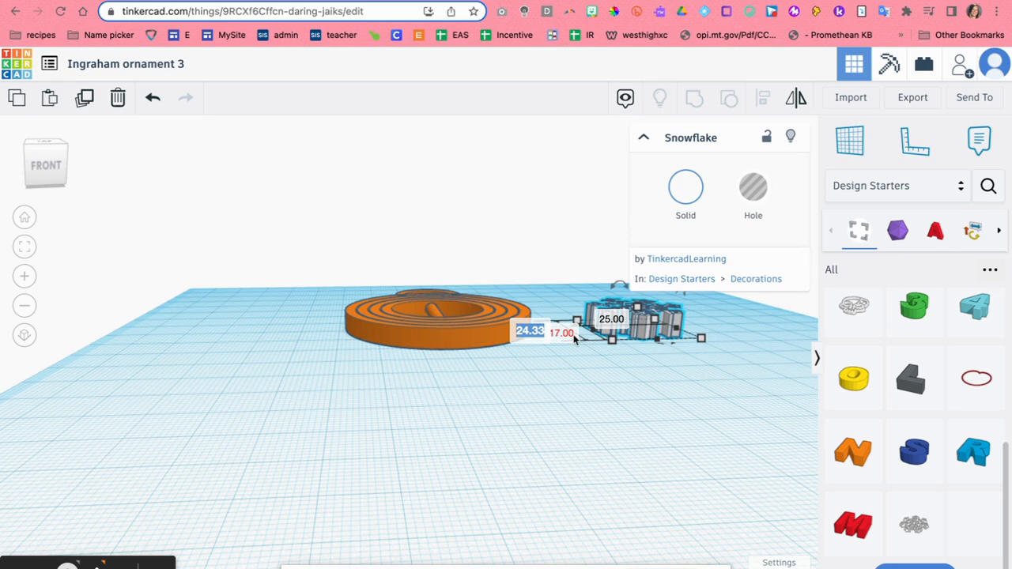
left_click_drag(701, 338, 700, 384)
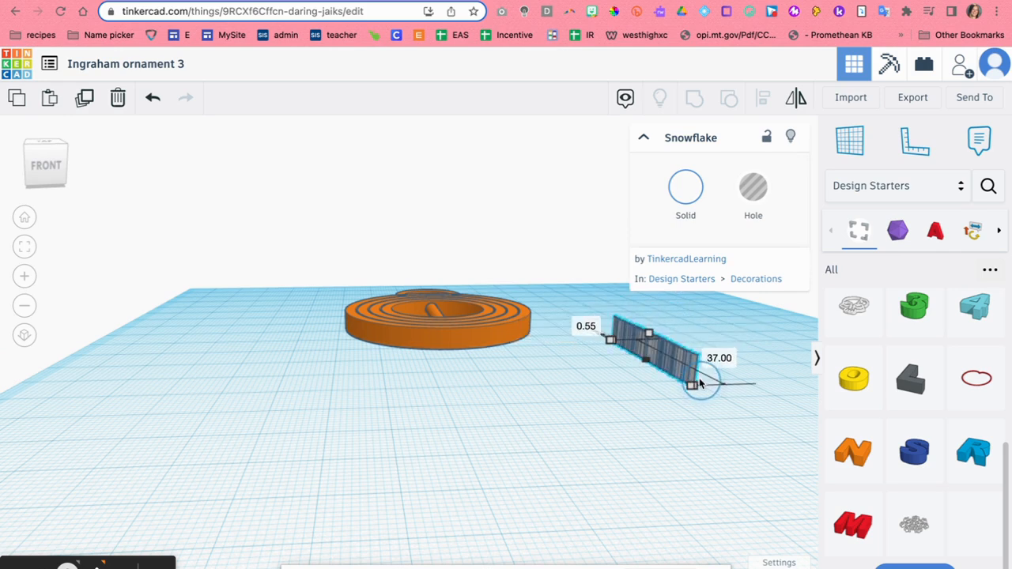
left_click(153, 97)
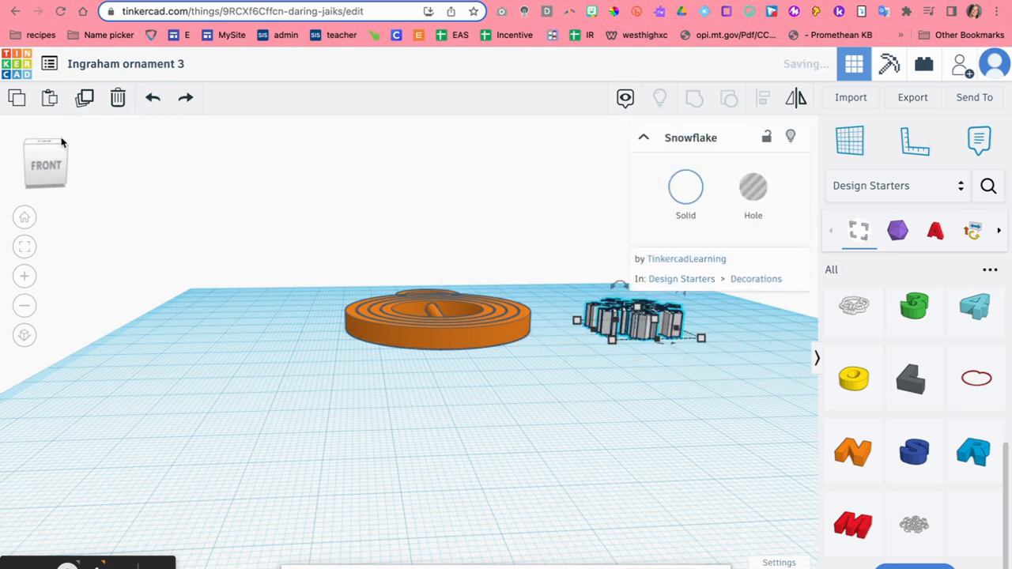
Step: Move the snowflake 14 mm and 17 mm away from the rings and set its height to 5 mm, reducing it further to 3 mm
left_click(51, 144)
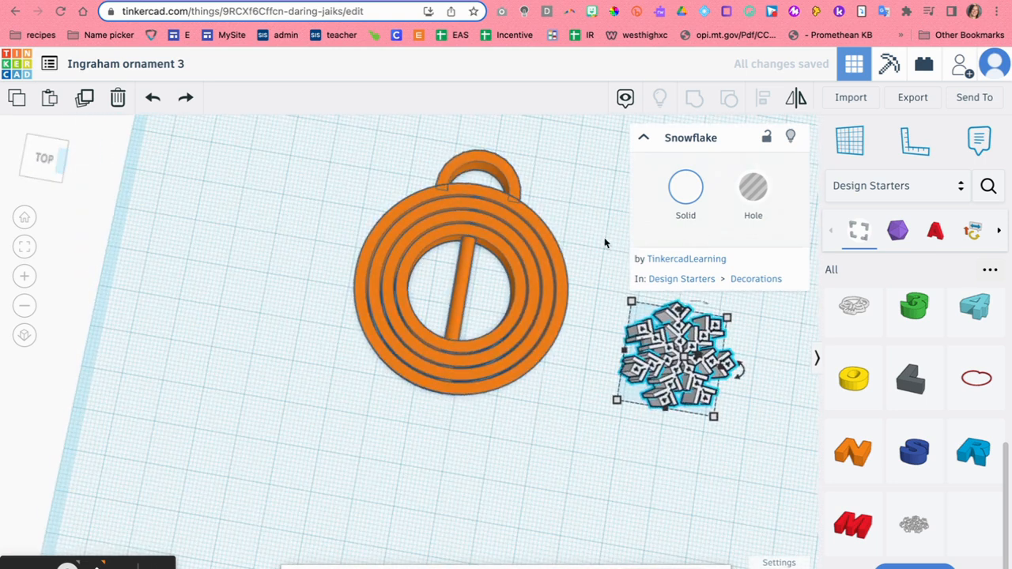
left_click_drag(698, 372, 747, 453)
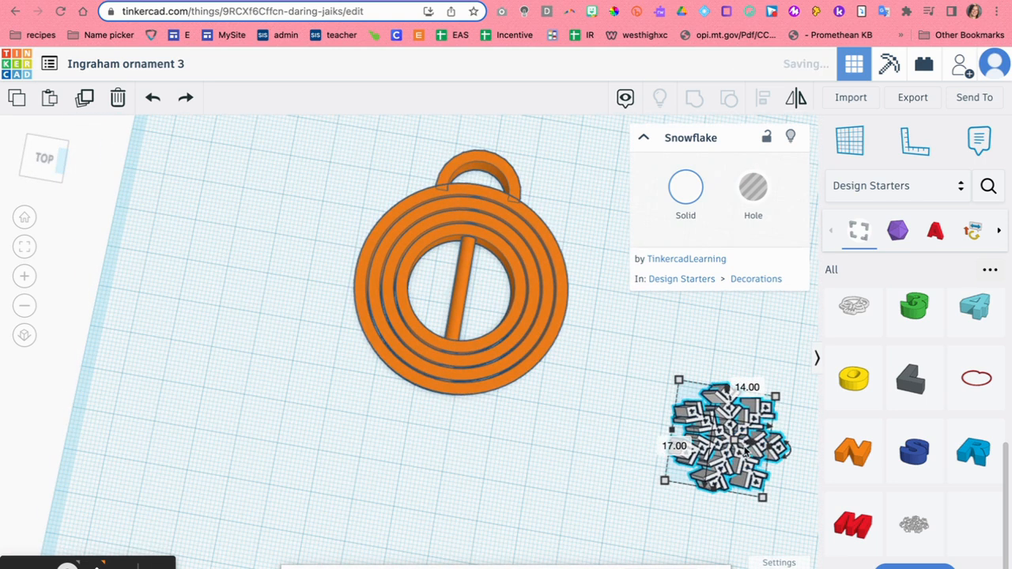
mouse_move(46, 164)
left_mouse_down()
mouse_move(37, 149)
mouse_move(35, 158)
left_mouse_up()
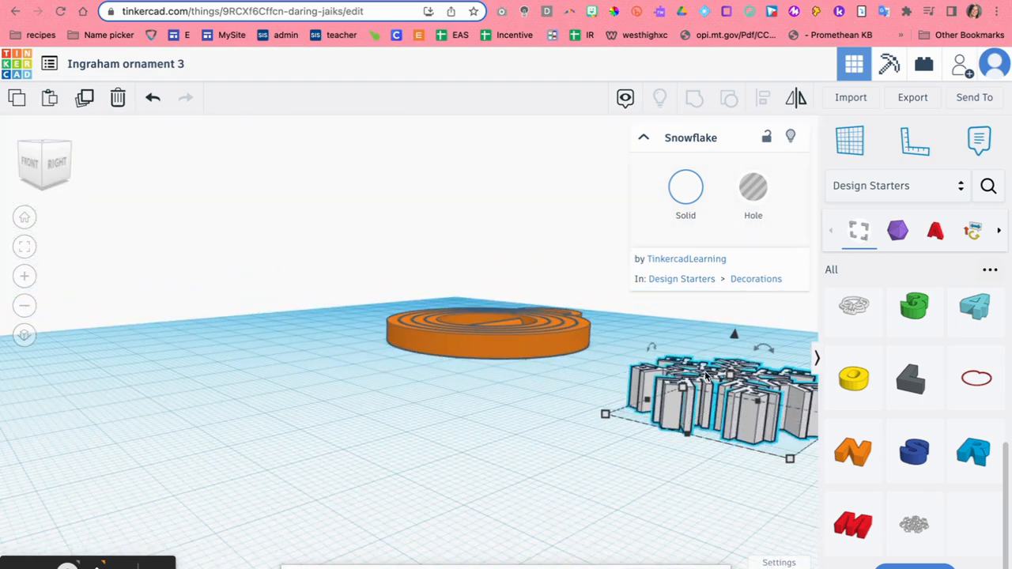
left_click(793, 397)
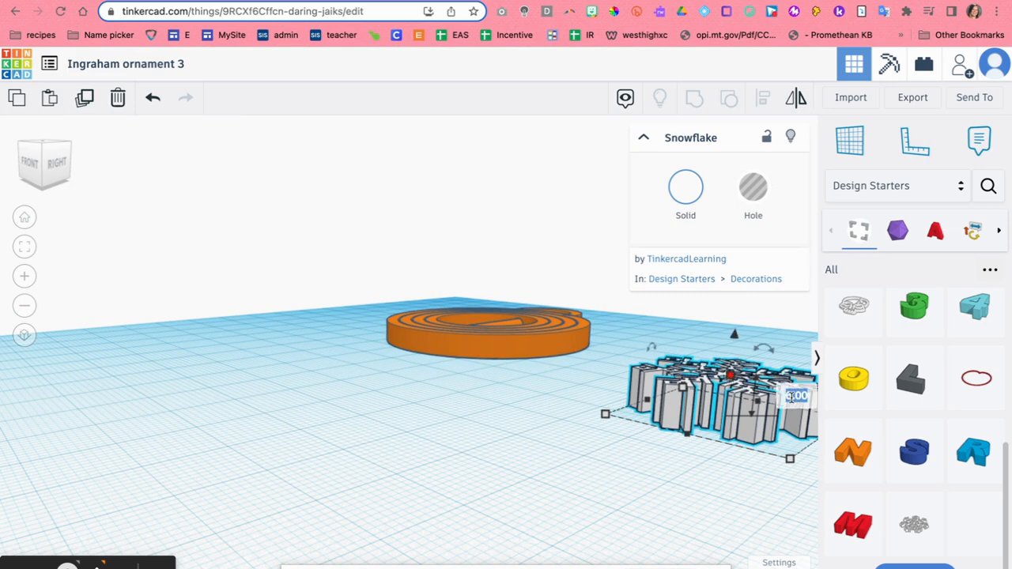
type("5")
key("Return")
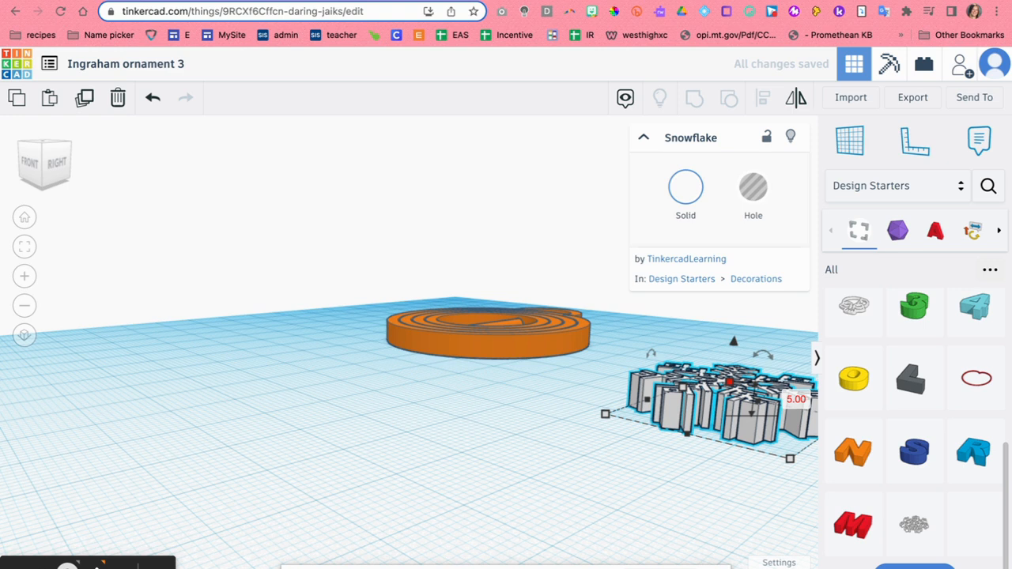
left_click(793, 398)
type("3")
key("Return")
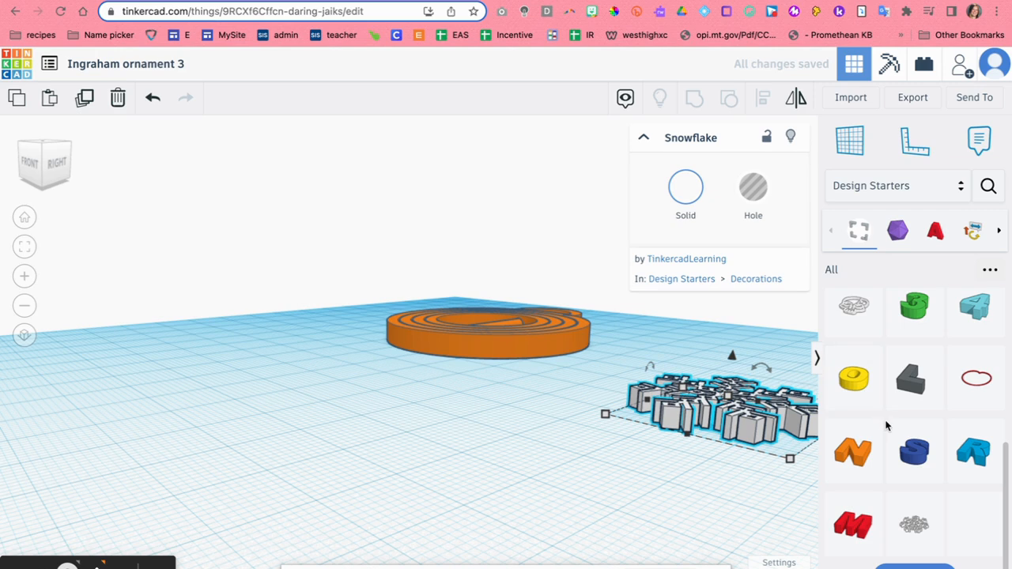
Step: Browse the Design Starters Letters & Numbers, and search the community shapes for "letter c"
scroll(881, 419, "up", 5)
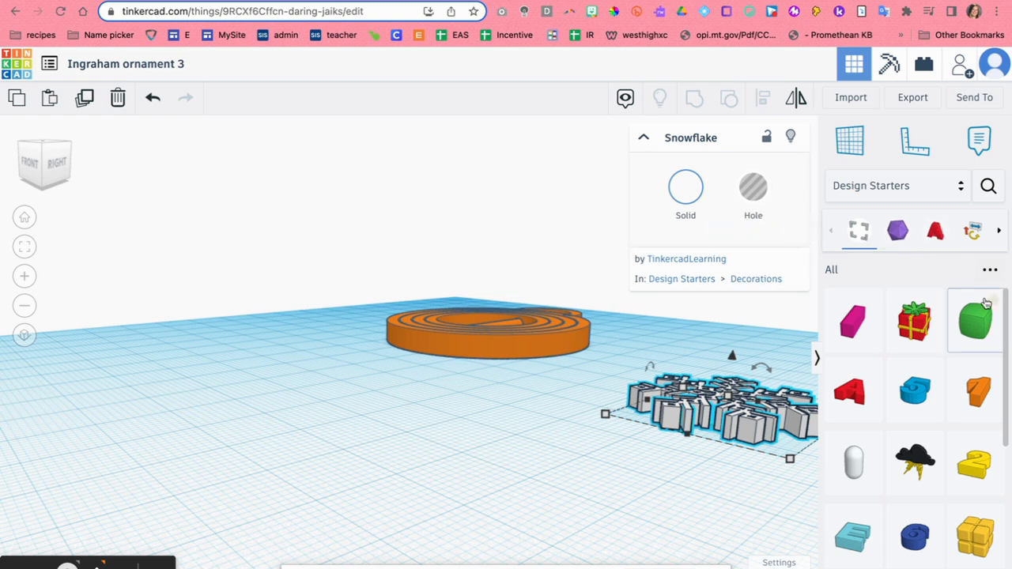
left_click(940, 235)
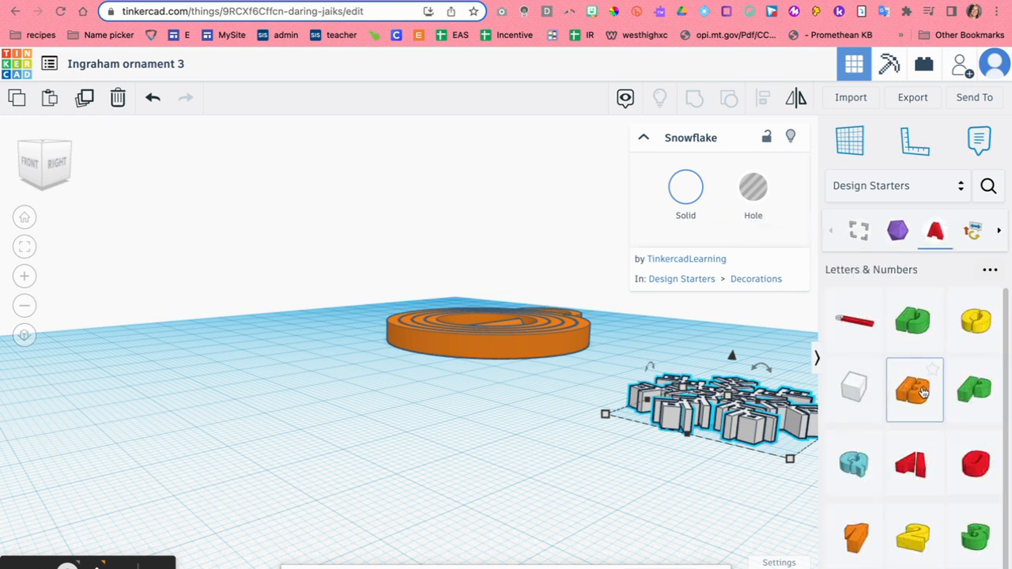
scroll(923, 392, "down", 2)
scroll(922, 392, "up", 1)
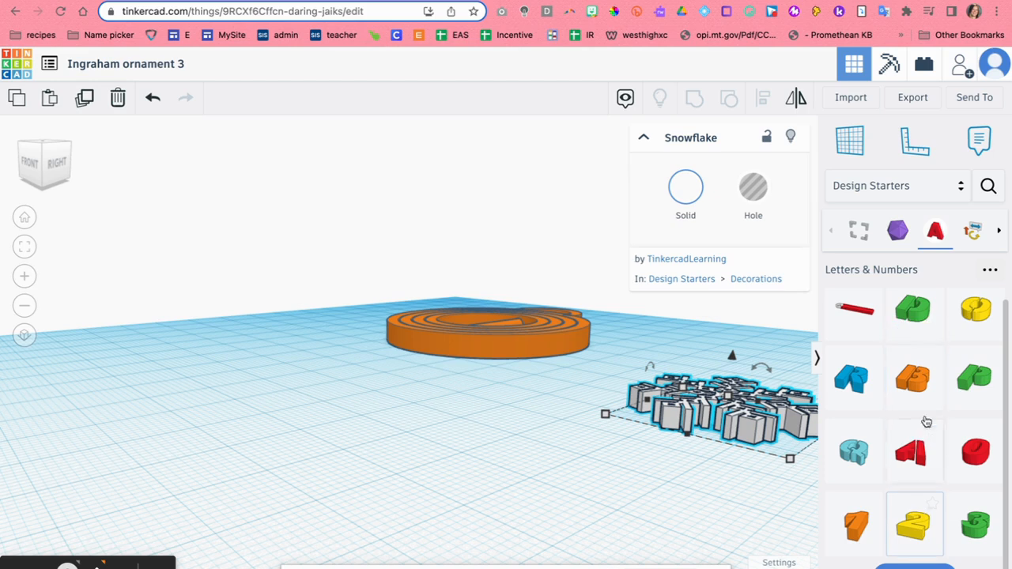
left_click(980, 186)
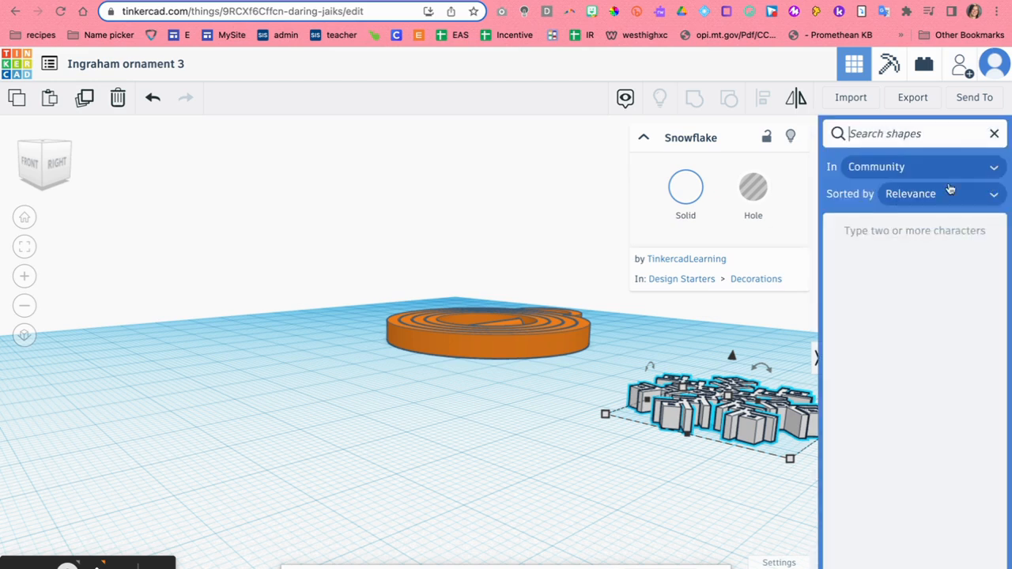
type("c")
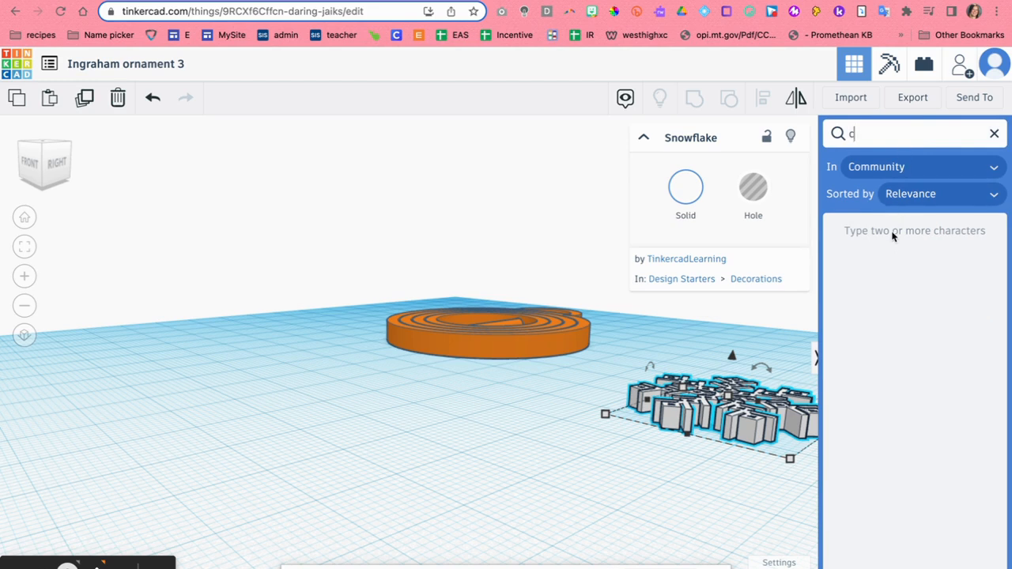
key("BackSpace")
type("letter c")
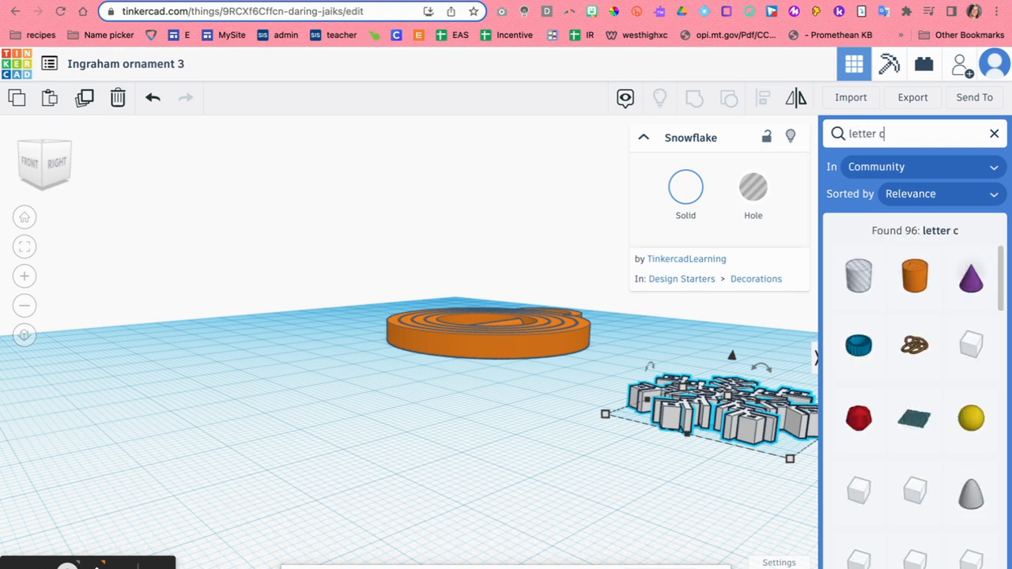
Step: Add the yellow letter C from the search results to the workplane and move it onto the centre of the snowflake
scroll(940, 354, "down", 8)
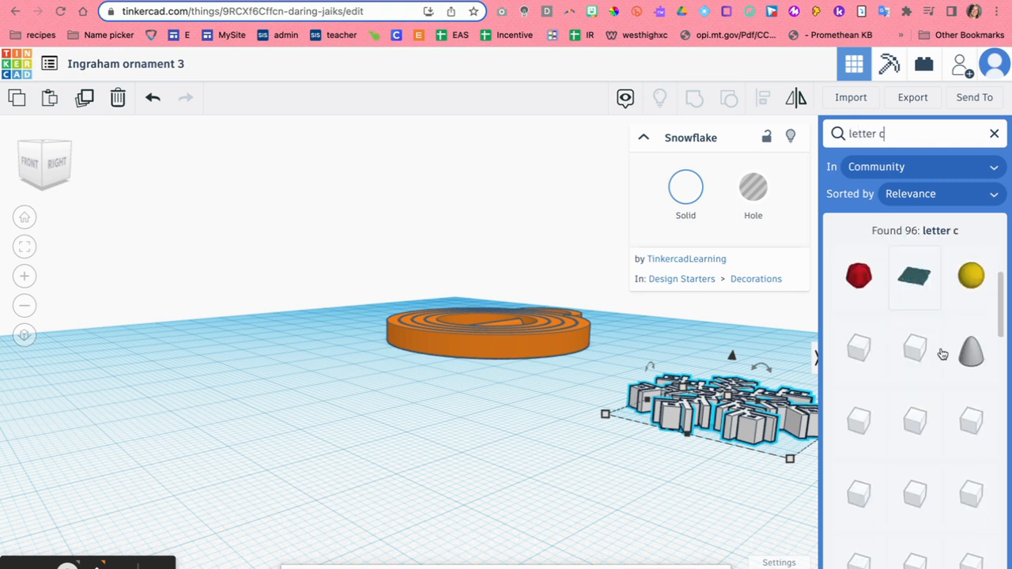
scroll(940, 353, "down", 5)
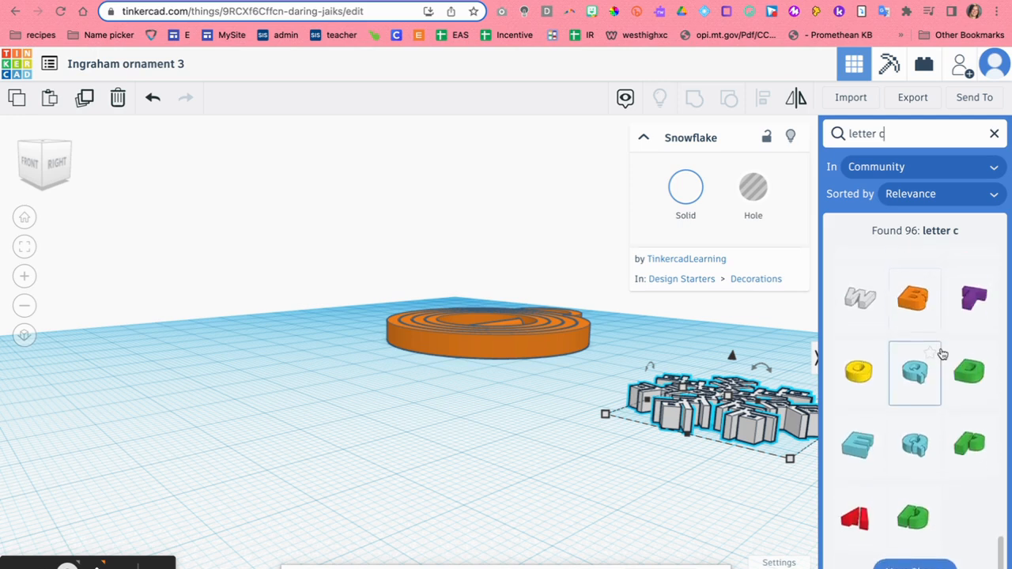
scroll(942, 353, "up", 3)
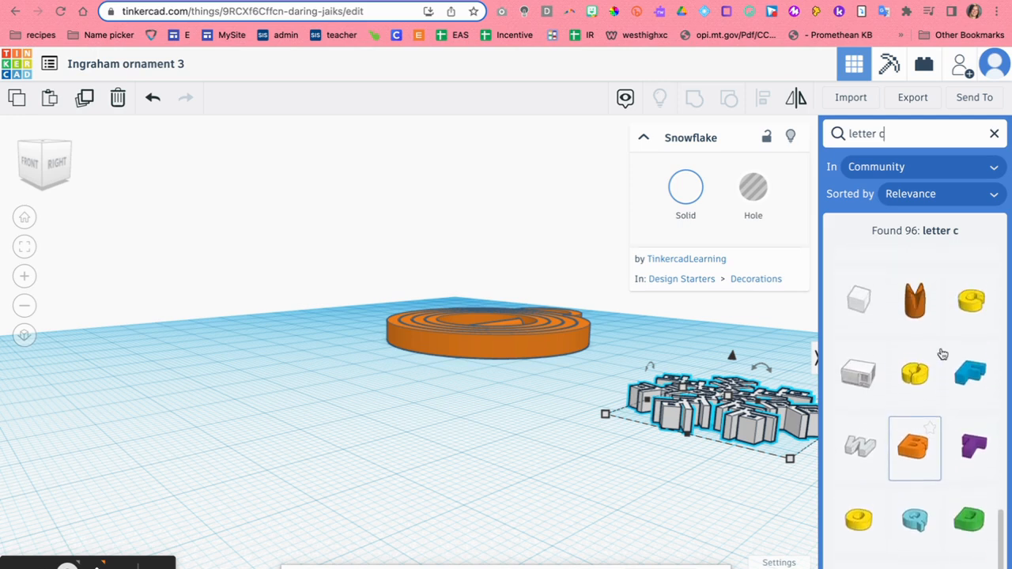
scroll(942, 353, "up", 1)
left_click_drag(968, 438, 592, 494)
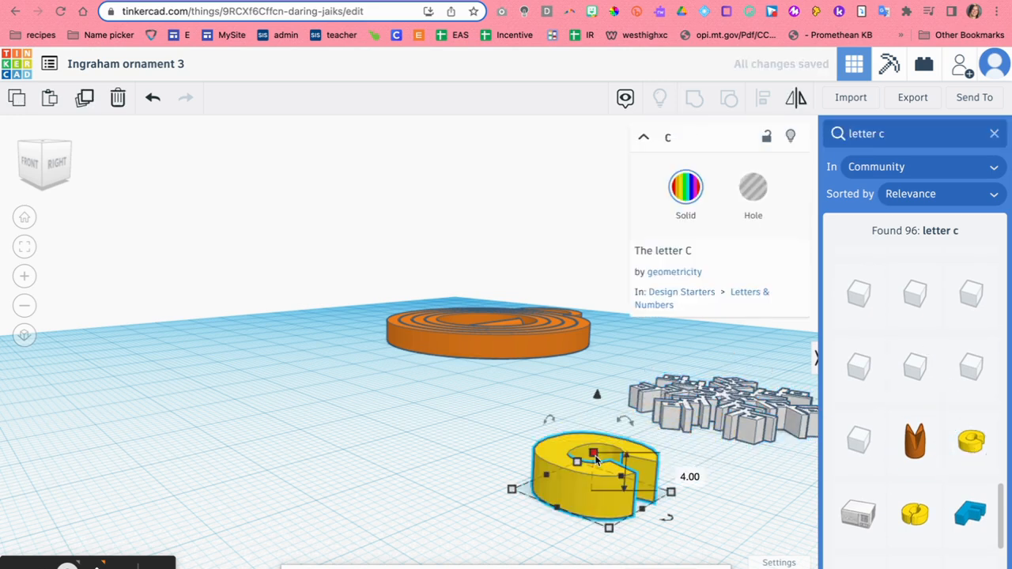
left_click(676, 471)
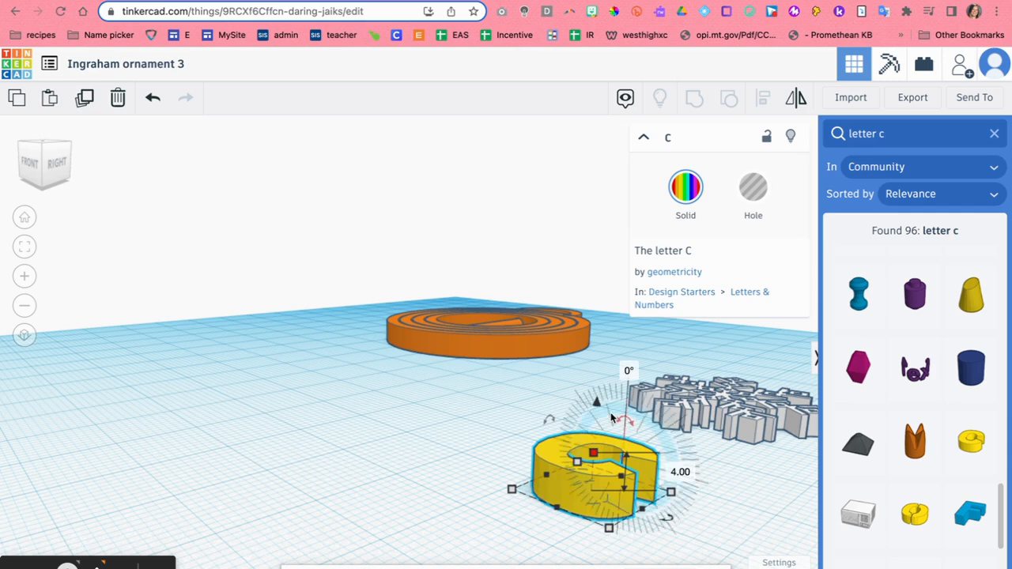
left_click_drag(571, 479, 717, 405)
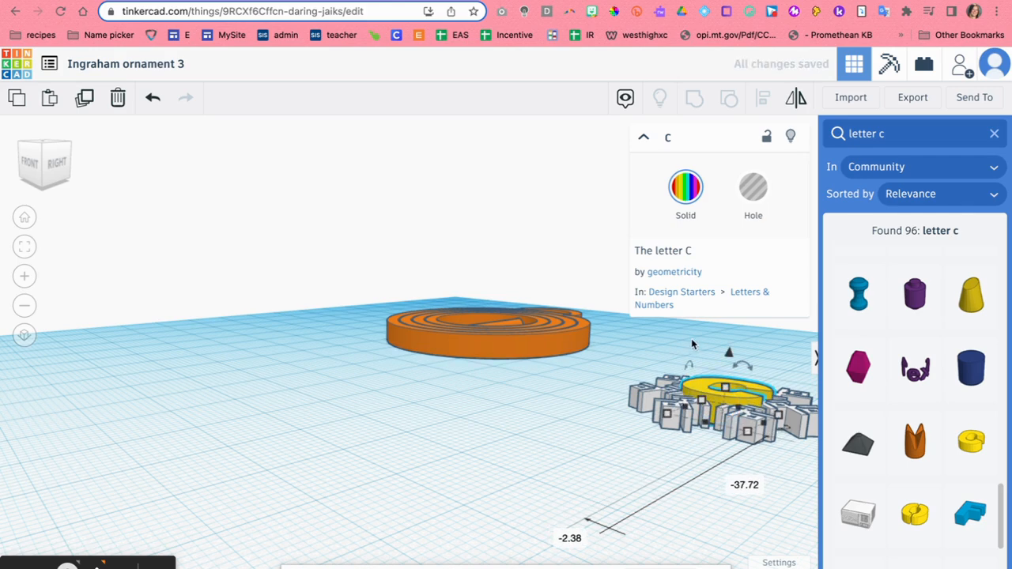
Step: Group the letter C with the snowflake, keeping both colours, and shrink the group proportionally to about 12.45 by 12.92 mm
left_click(44, 149)
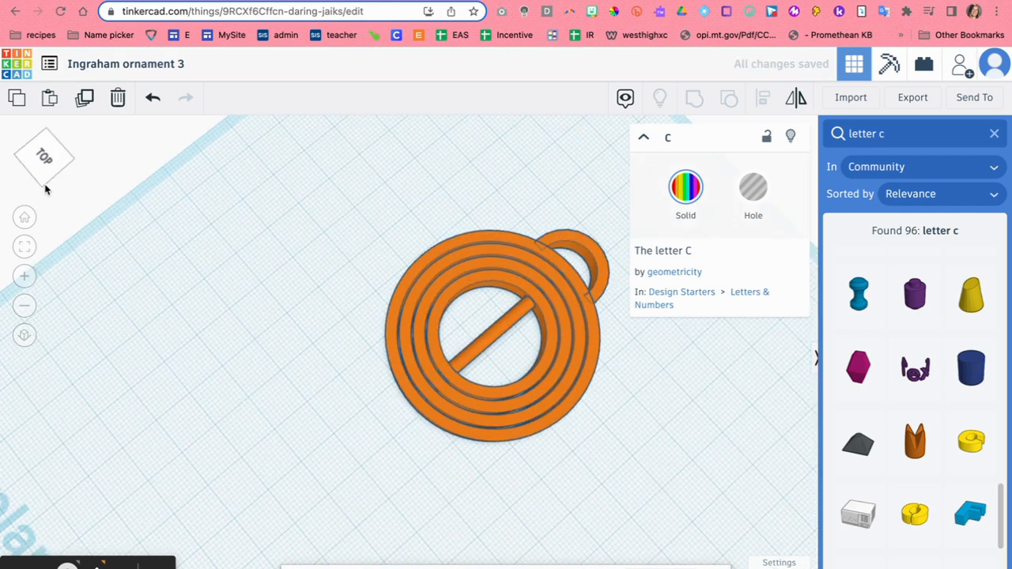
left_click(24, 218)
left_click_drag(501, 309, 573, 399)
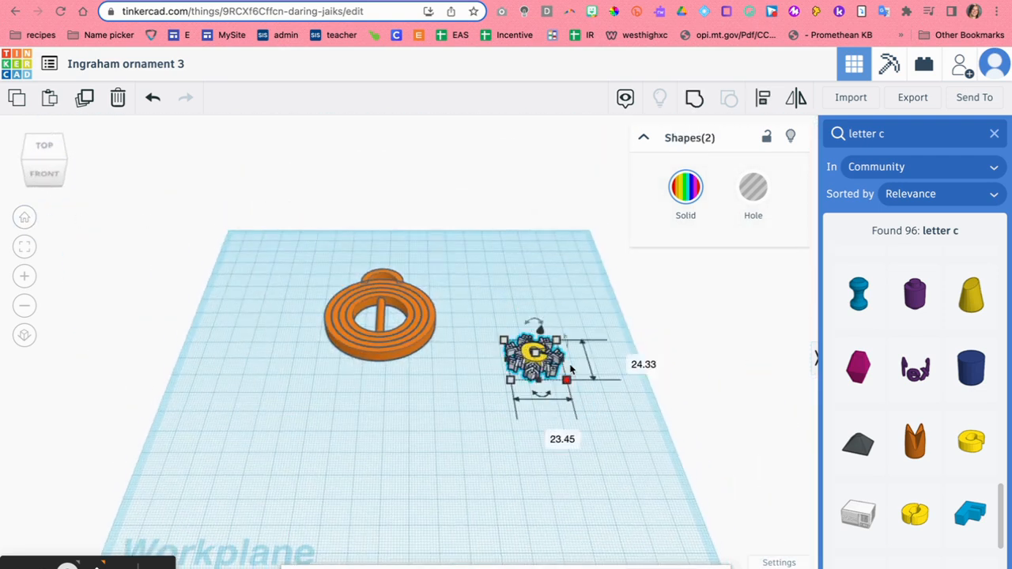
left_click(694, 97)
mouse_move(567, 380)
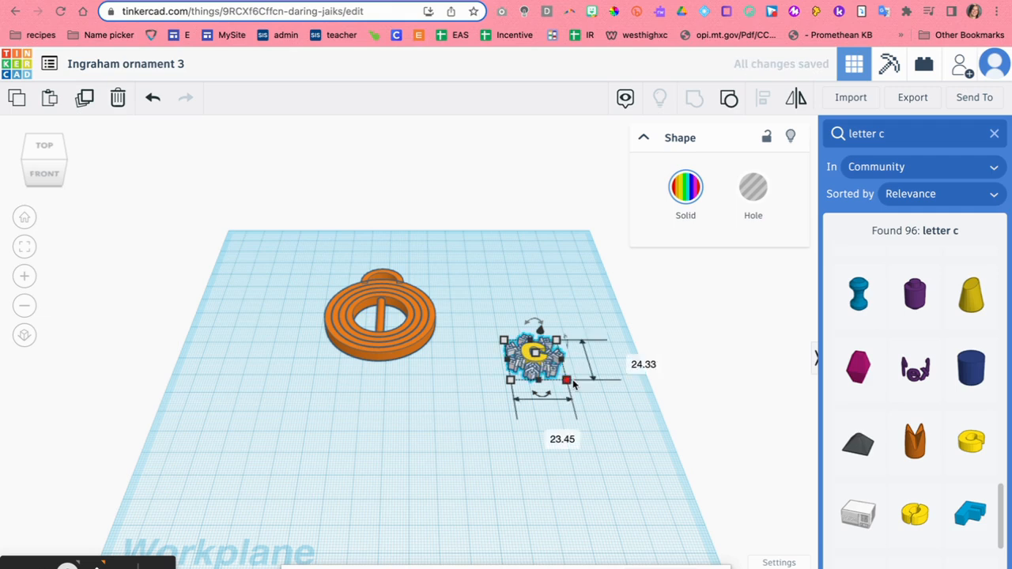
left_click_drag(567, 380, 536, 362)
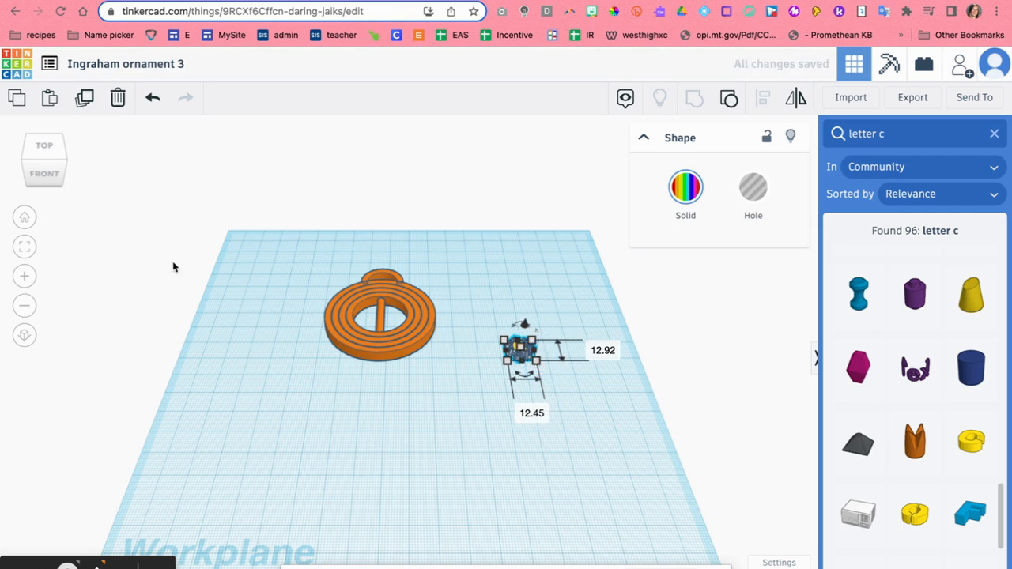
Step: Move the snowflake group 62 mm and 18.58 mm onto the rod at the centre of the rings
left_click(44, 150)
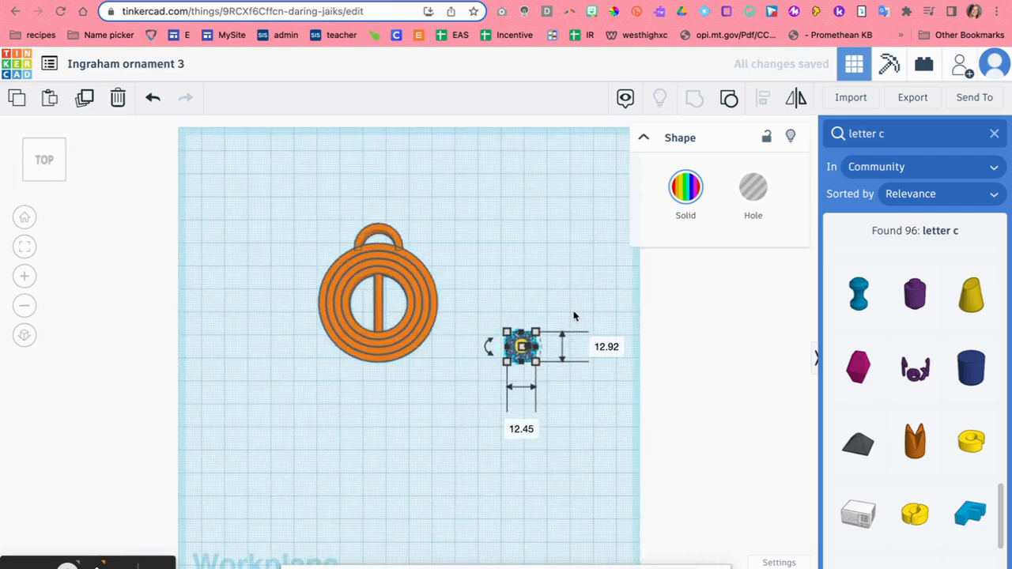
left_click(556, 293)
left_click_drag(522, 349, 381, 309)
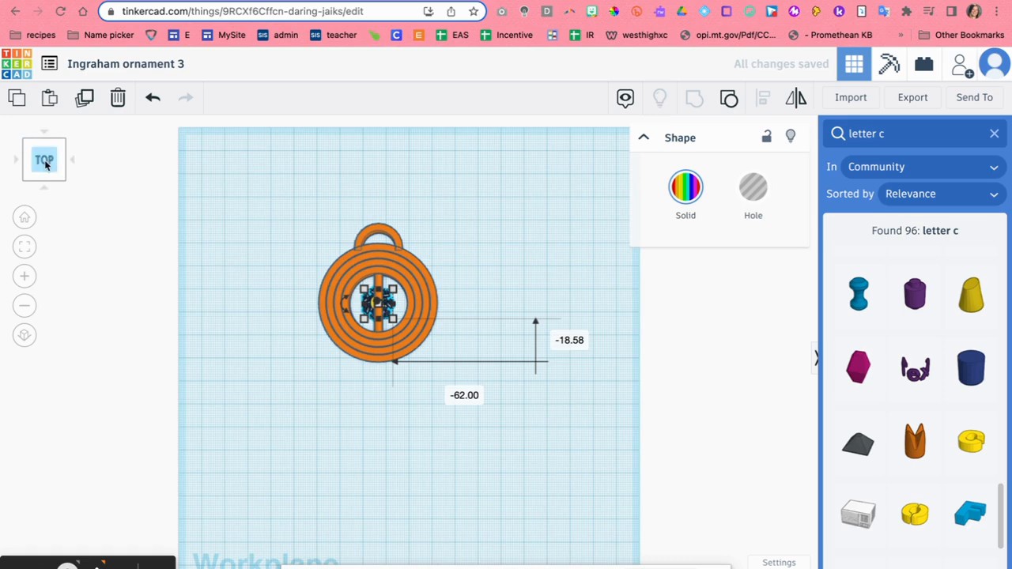
left_click(41, 152)
left_click(48, 152)
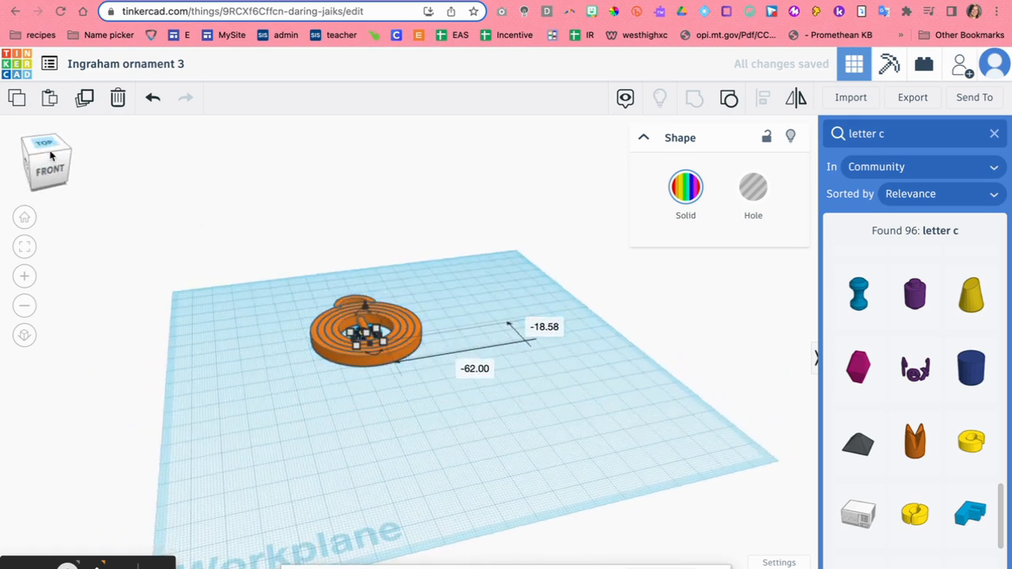
left_click_drag(49, 153, 46, 152)
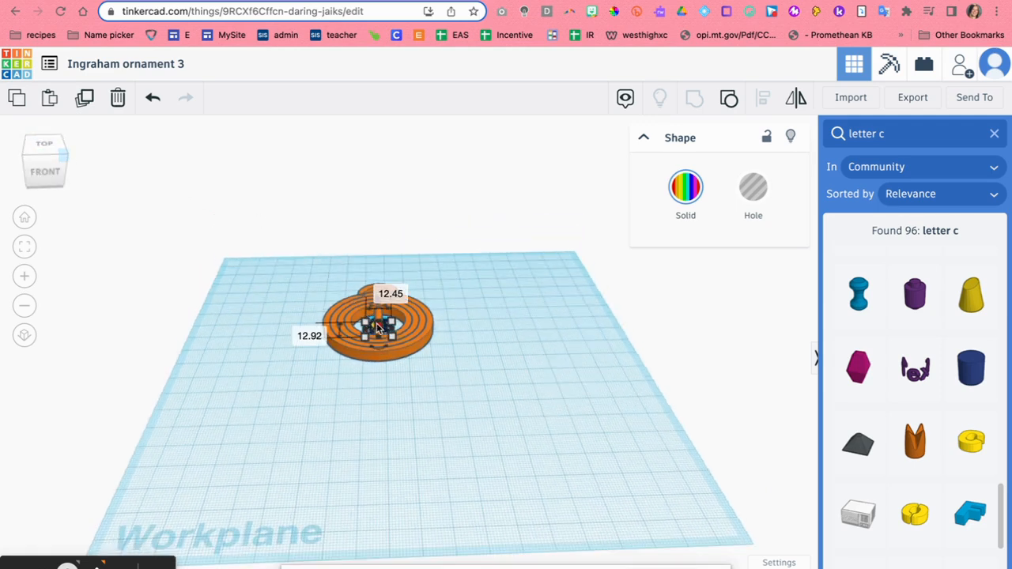
Step: Set the snowflake group's height to 4 mm
left_click(443, 329)
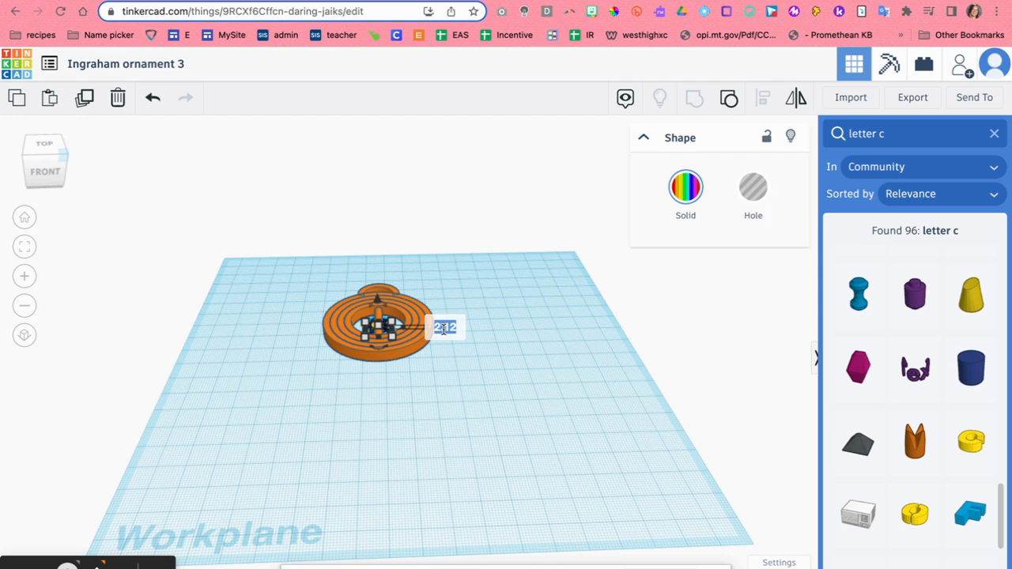
type("4")
key("Return")
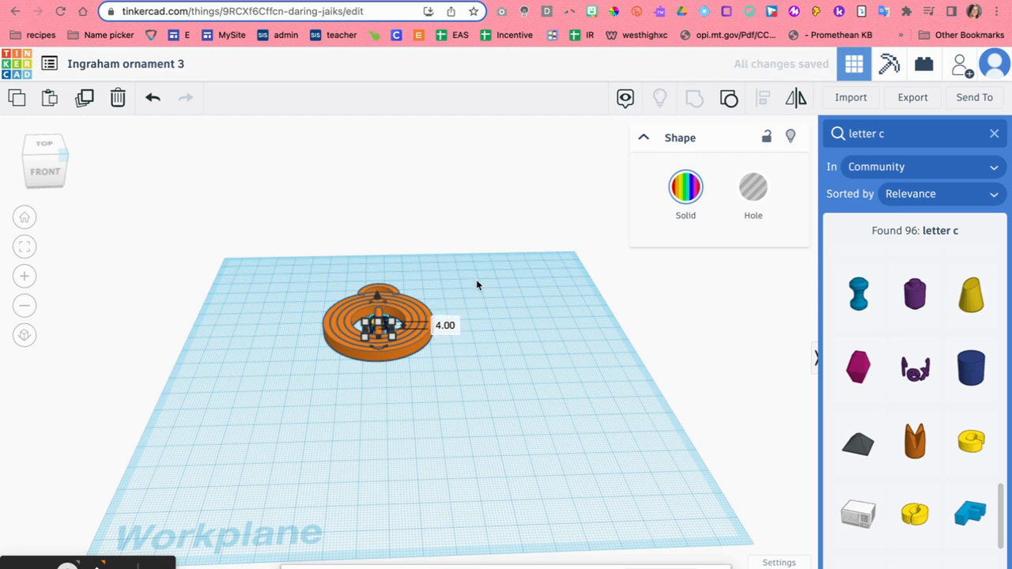
left_click(407, 310)
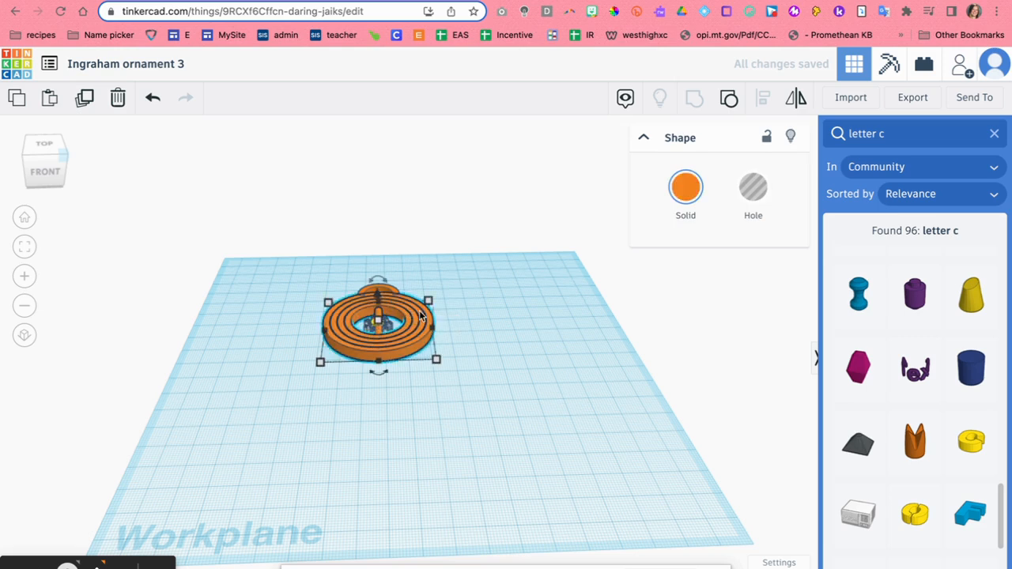
left_click(555, 304)
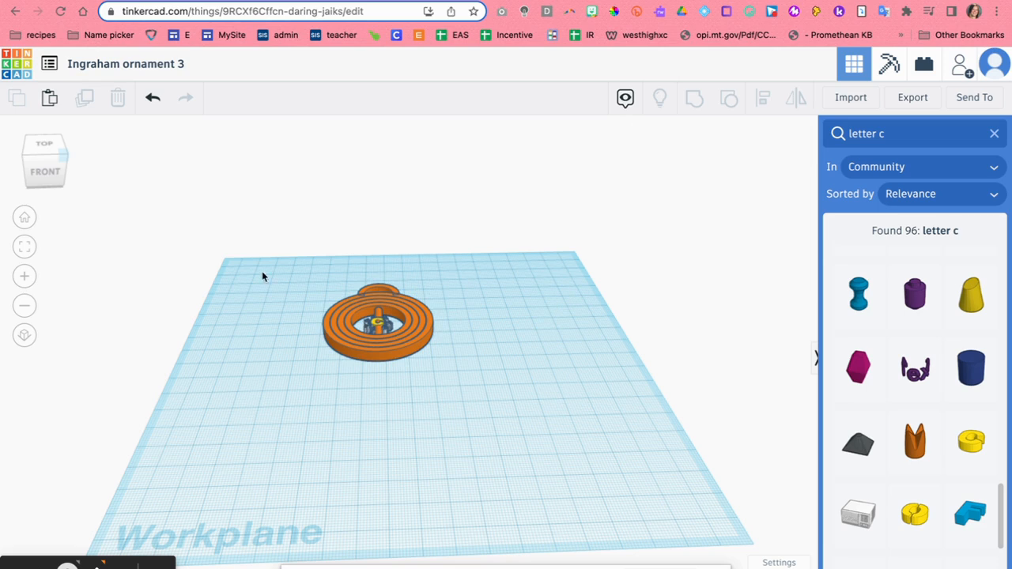
Step: Try grouping the rings, loop, rod and snowflake together, and undo the grouping
left_click(45, 162)
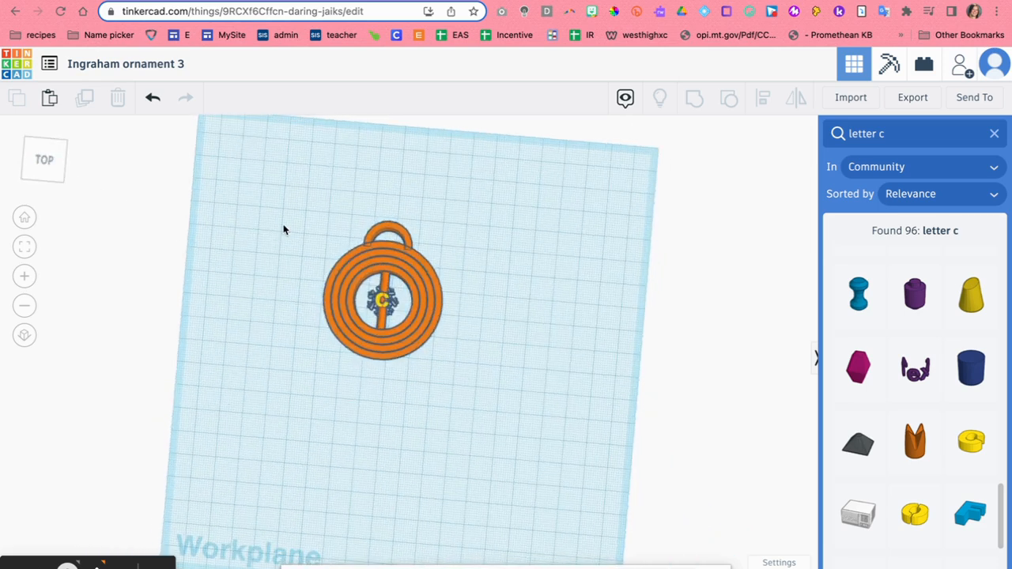
left_click_drag(271, 180, 510, 440)
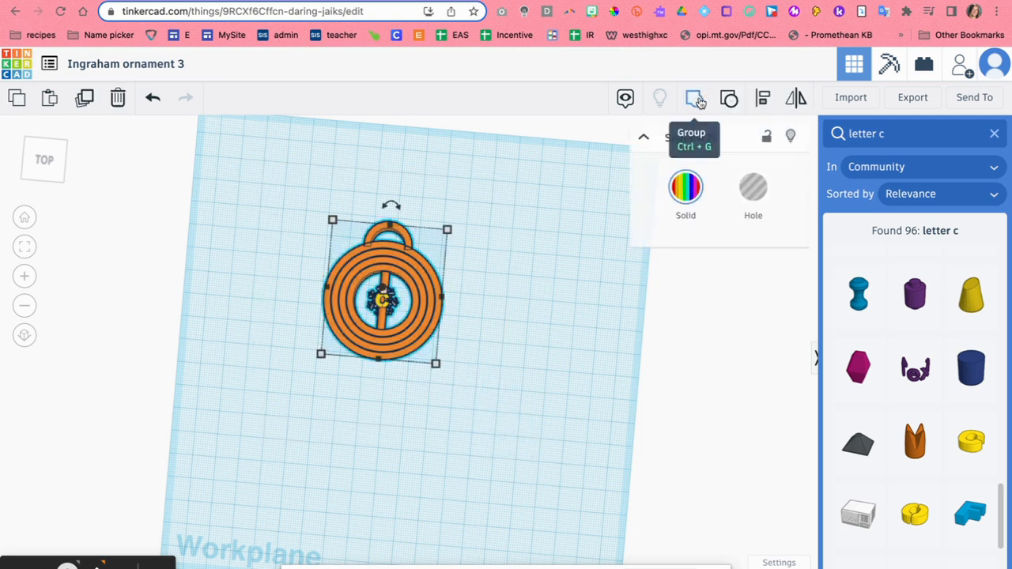
left_click(697, 99)
left_click(542, 211)
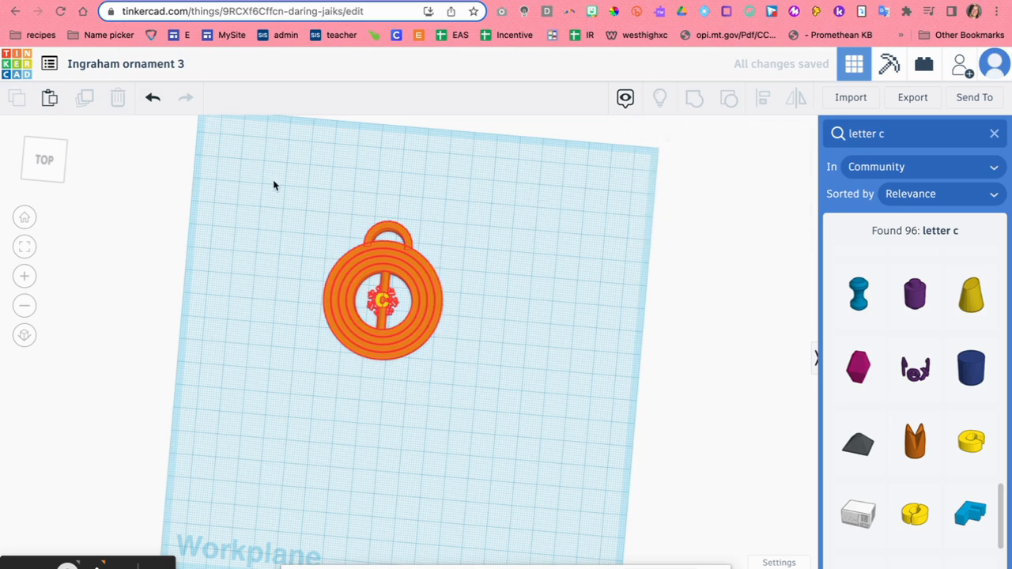
mouse_move(42, 174)
left_mouse_down()
mouse_move(55, 163)
mouse_move(43, 175)
left_mouse_up()
left_click(152, 97)
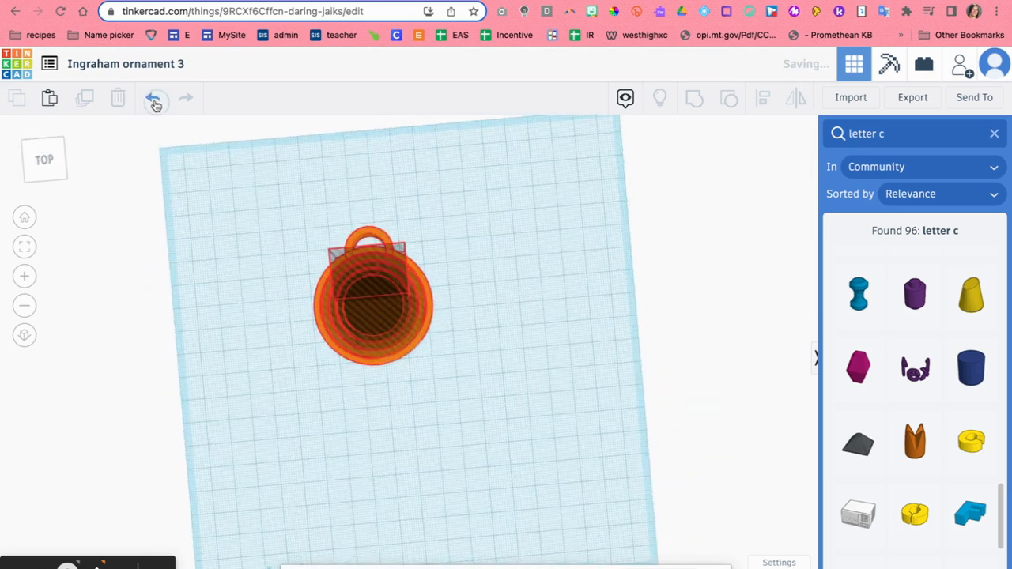
left_click_drag(389, 302, 485, 298)
left_click(386, 314)
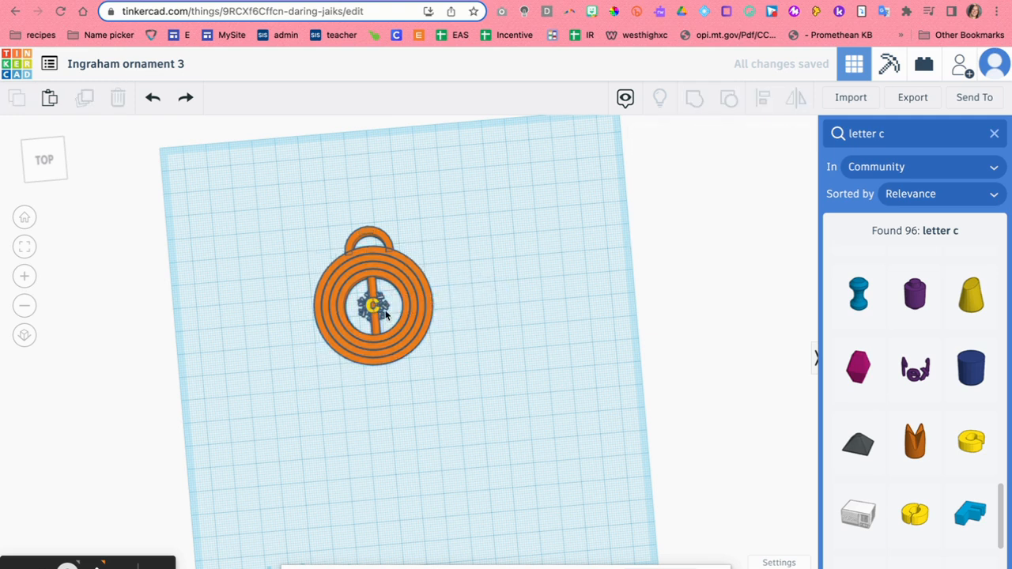
Step: Move the snowflake group 68 mm and 39 mm away from the rings and close the shape search
left_click_drag(386, 315, 527, 203)
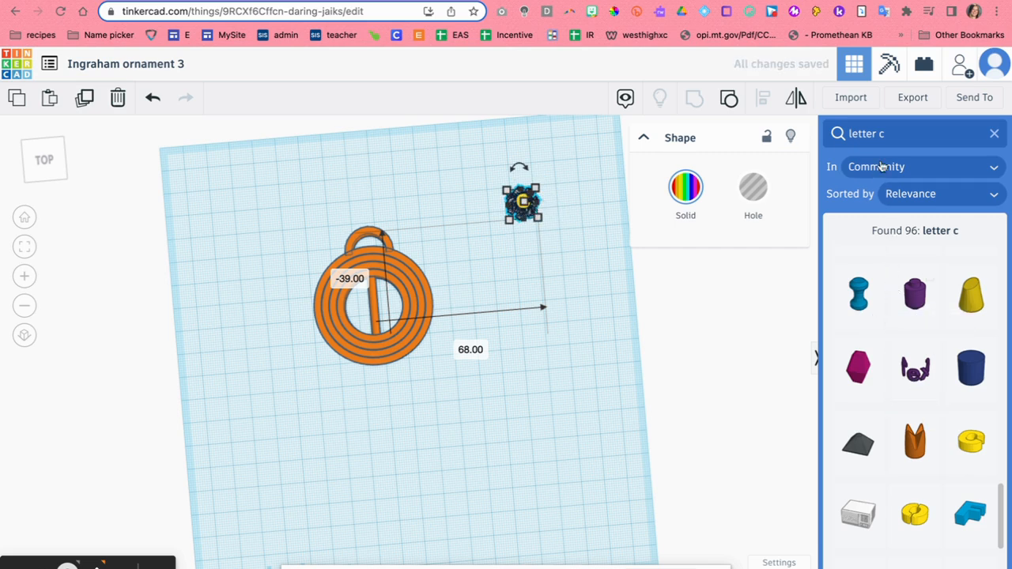
left_click(993, 134)
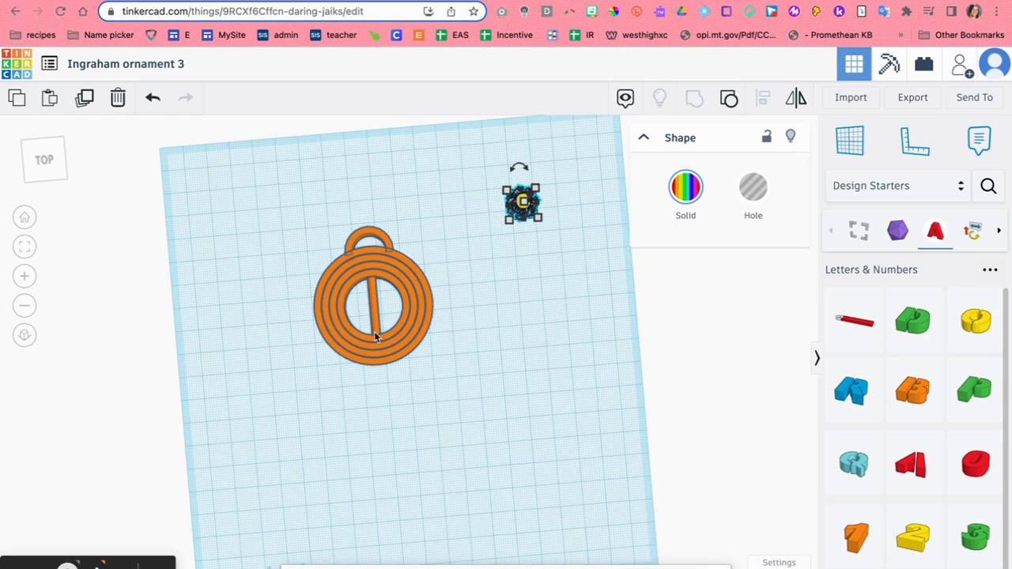
mouse_move(48, 167)
left_mouse_down()
mouse_move(74, 156)
mouse_move(68, 171)
mouse_move(45, 176)
mouse_move(49, 168)
left_mouse_up()
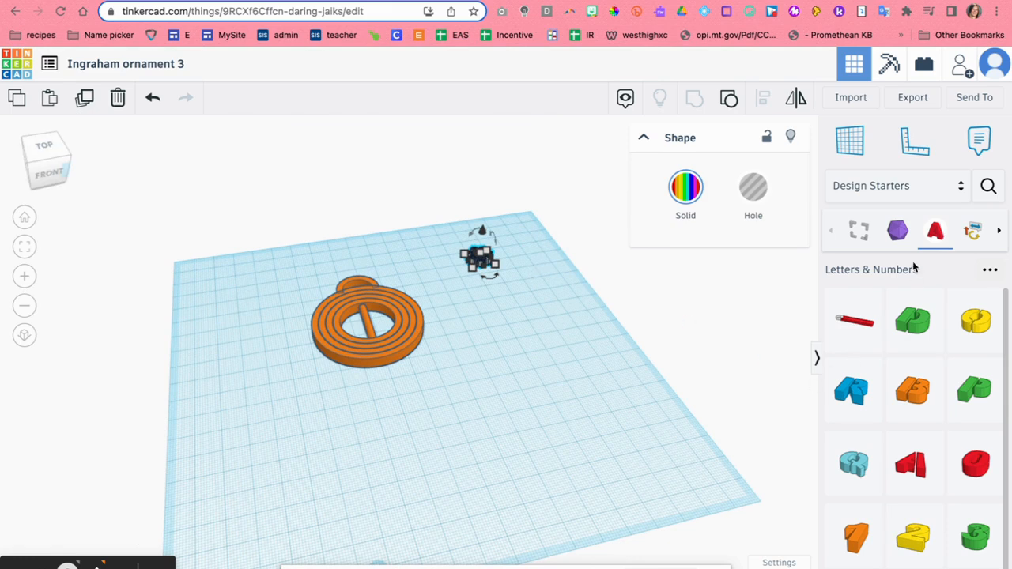
Step: Add a green Roof from the Basic Shapes in front of the ornament and rotate it off its base
left_click(896, 196)
left_click(896, 242)
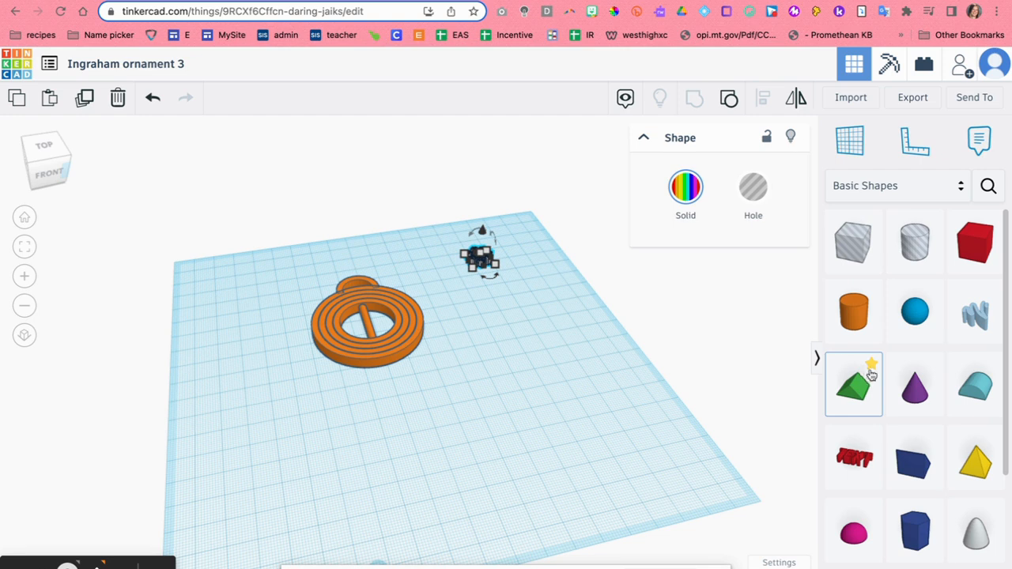
left_click_drag(867, 386, 595, 376)
left_click(599, 355)
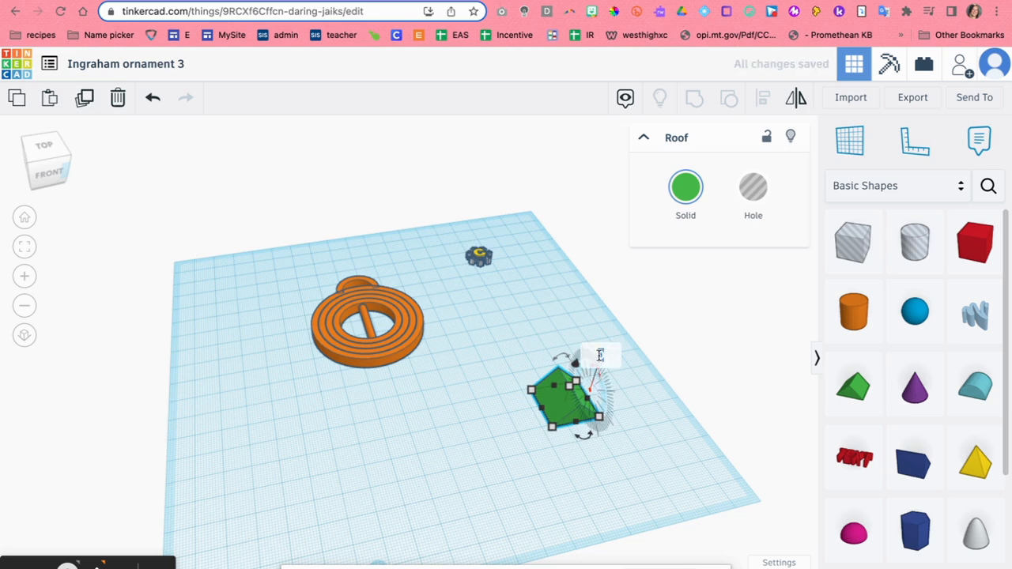
key("Return")
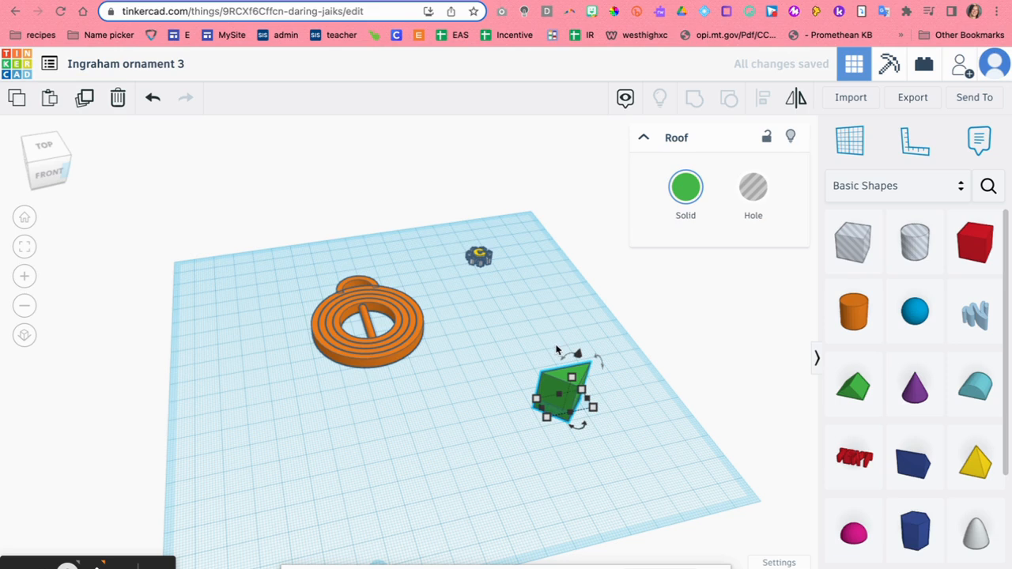
Step: Undo the roof's last rotation and rotate it -90° so a triangular face lies on the workplane
left_click(153, 97)
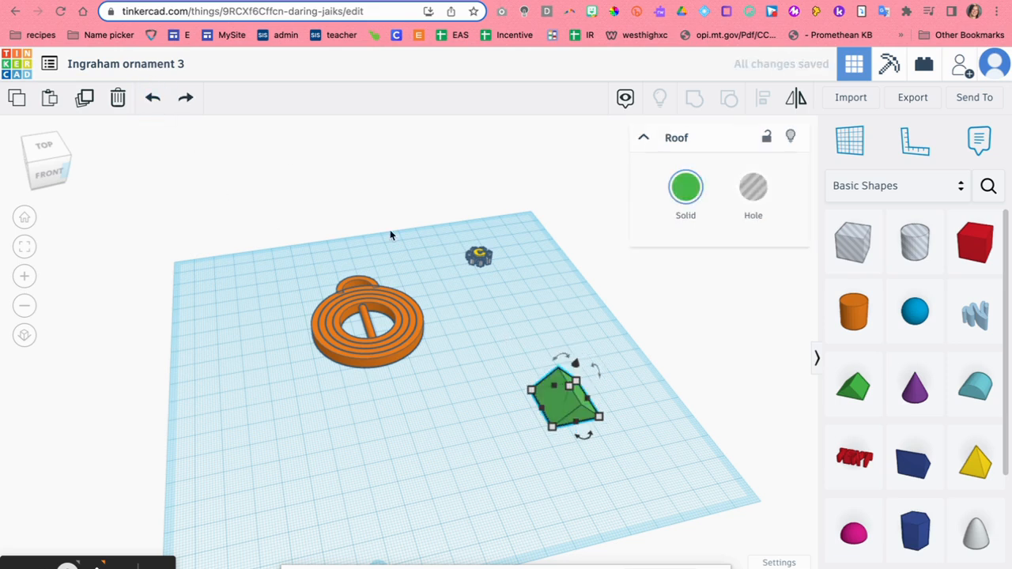
left_click(602, 373)
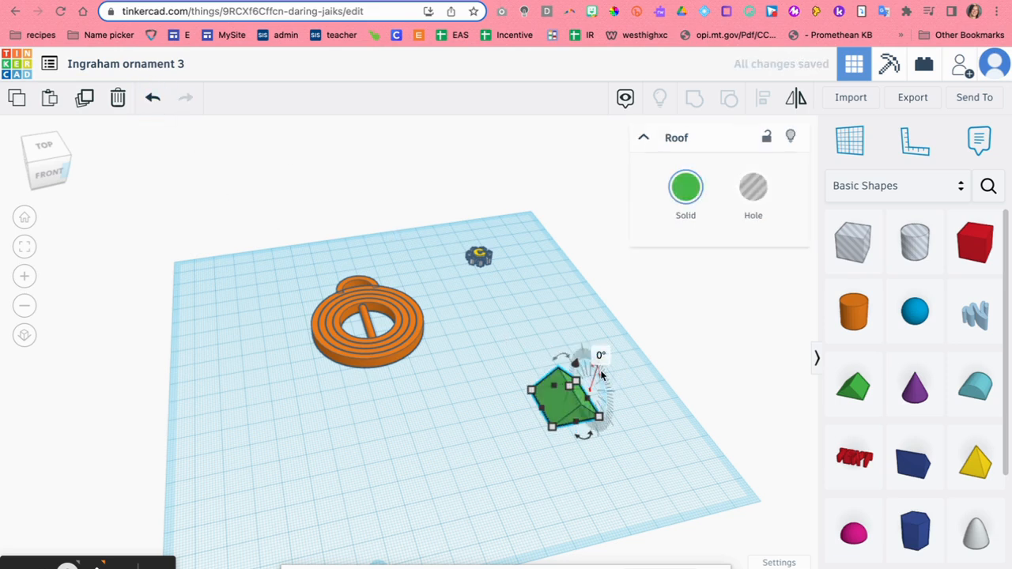
left_click(600, 356)
key("Return")
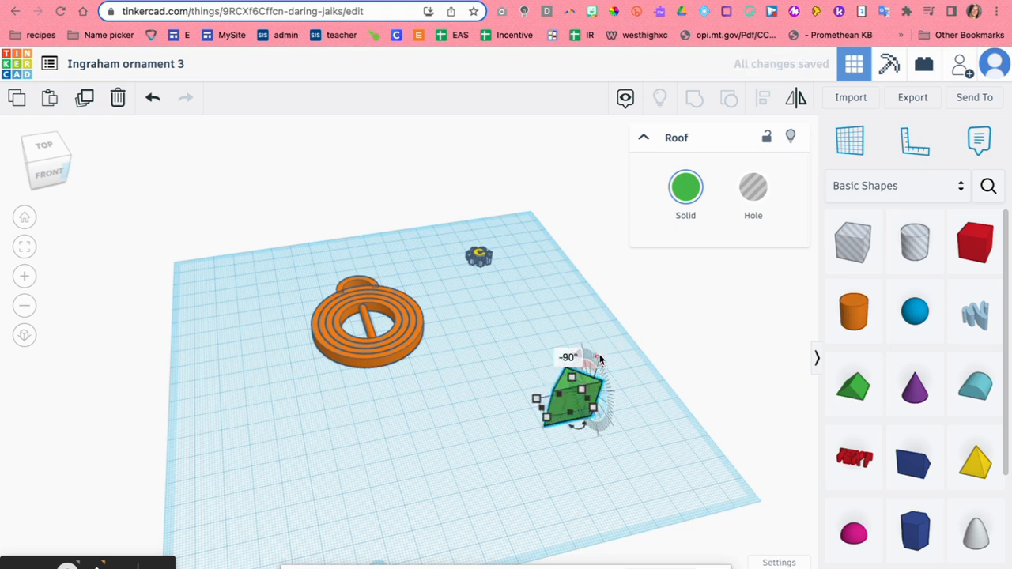
Step: Set the roof's height to 4 mm
left_click(44, 146)
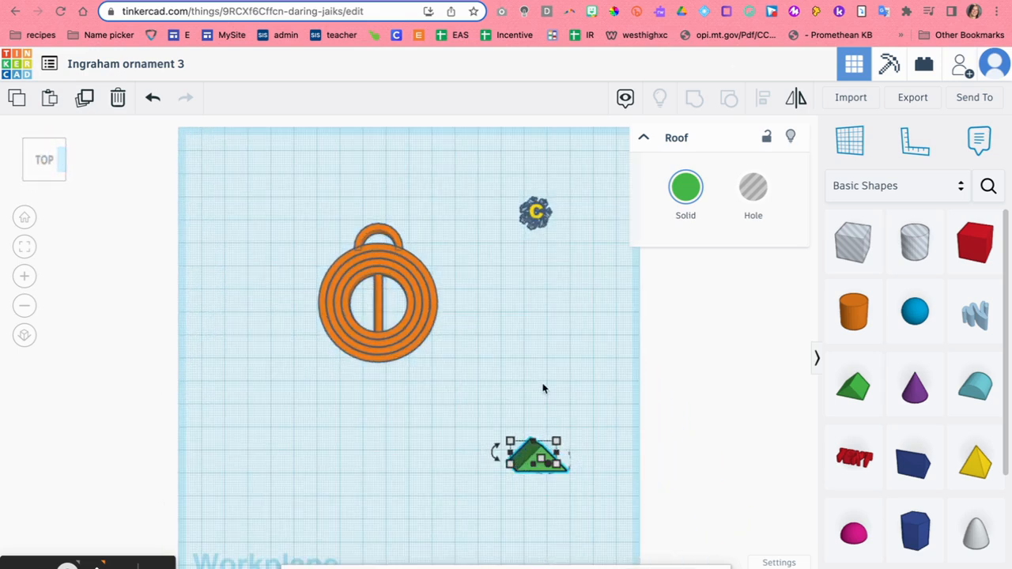
left_click(43, 152)
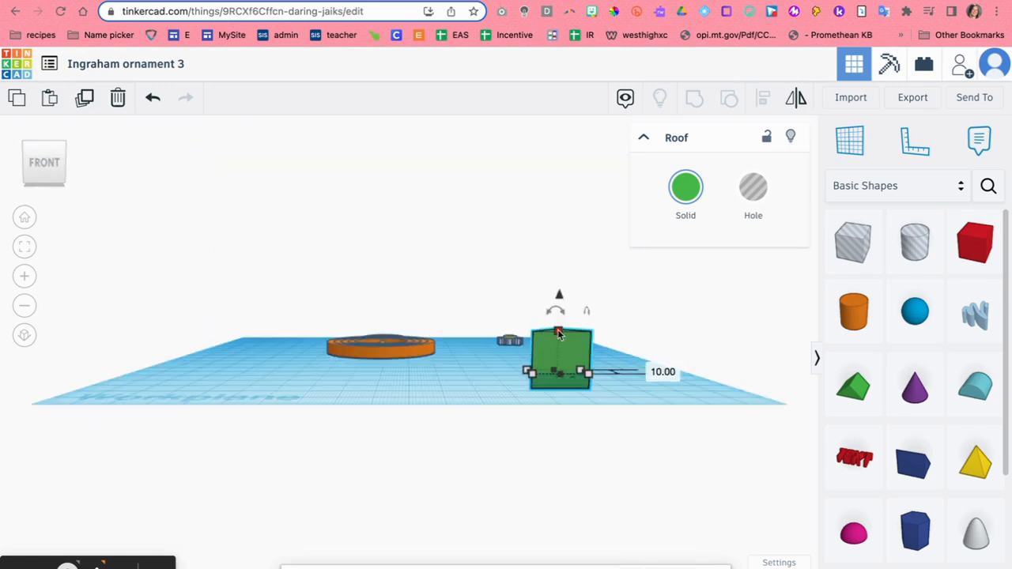
left_click(635, 358)
type("5")
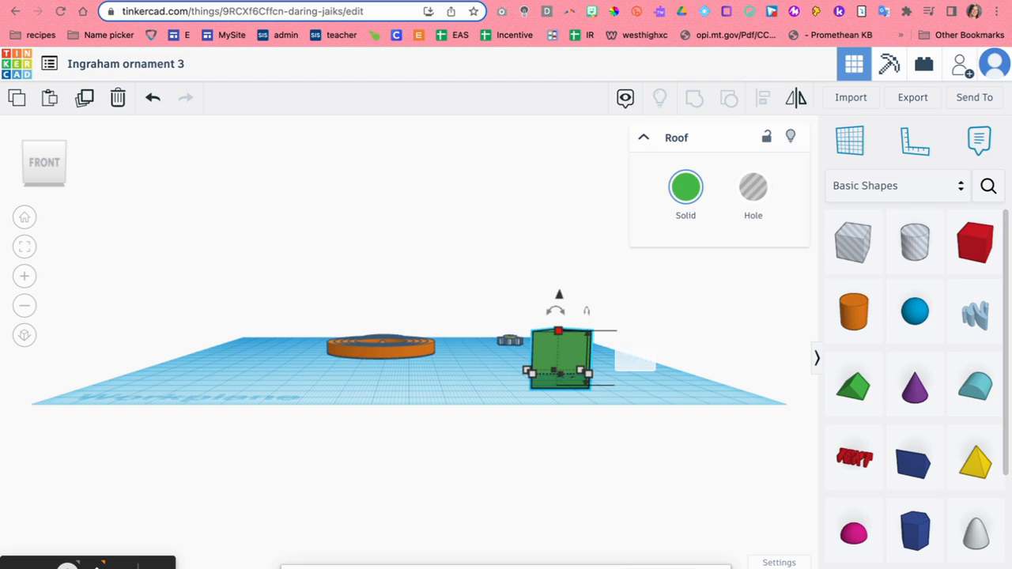
key("Return")
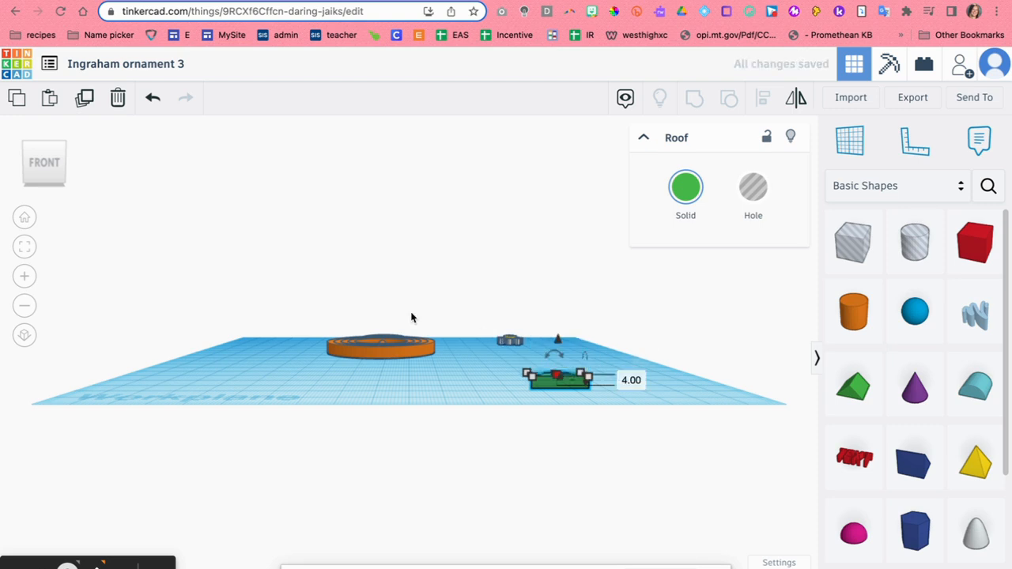
left_click(49, 181)
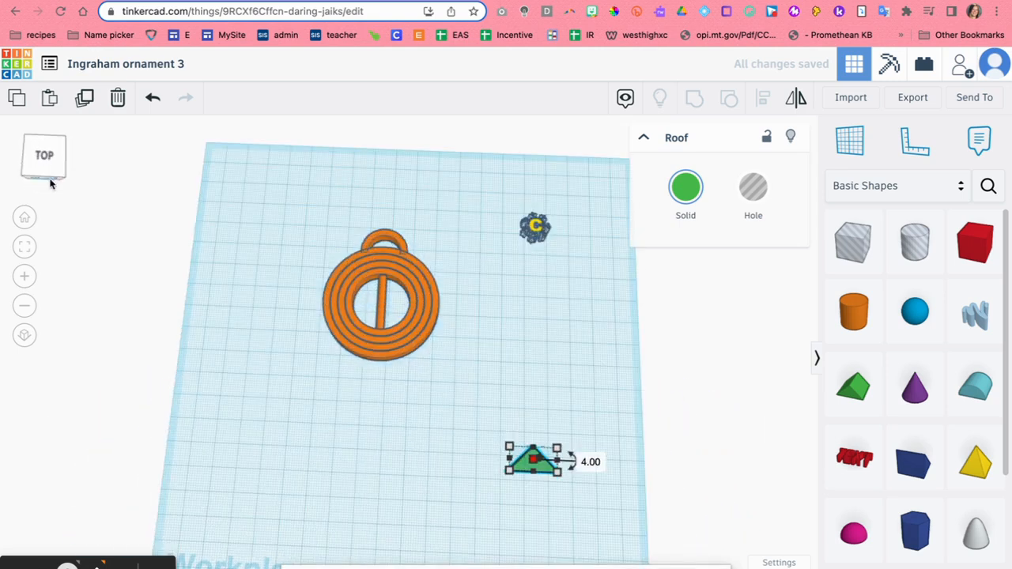
left_click(564, 431)
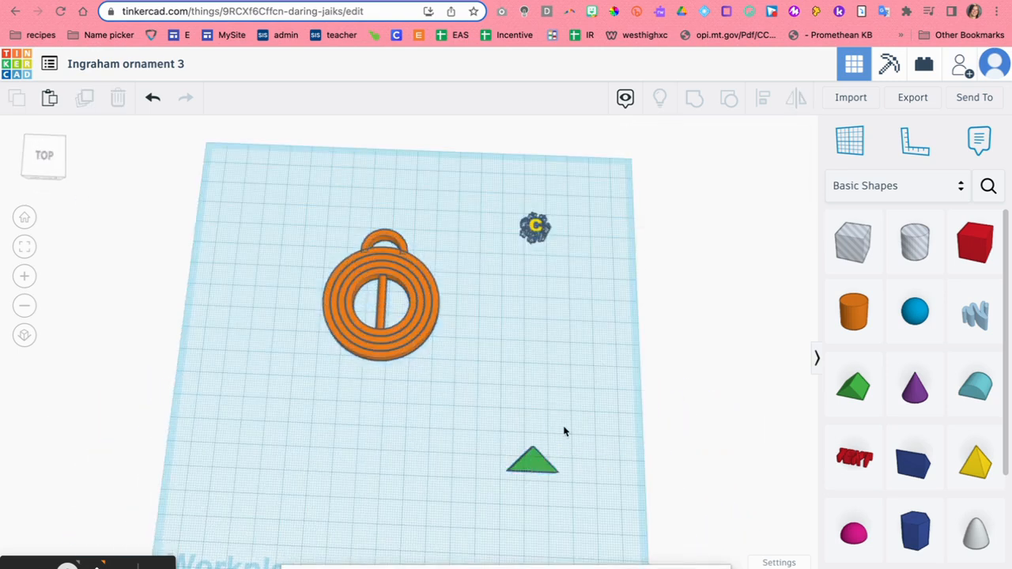
Step: Add two progressively larger copies of the flat roof and stack them below the first to form a three-tier tree
left_click(535, 465)
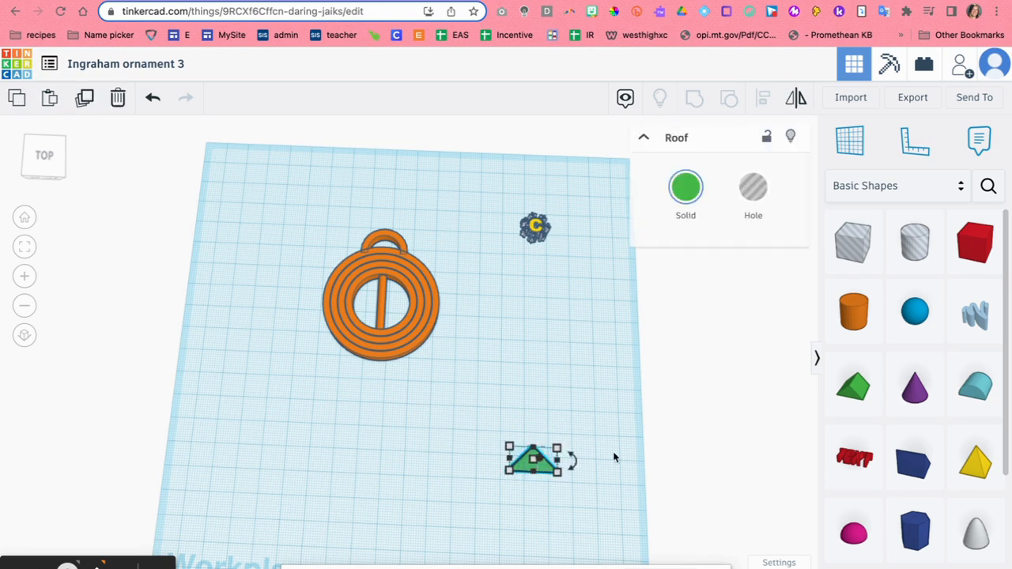
key("super+v")
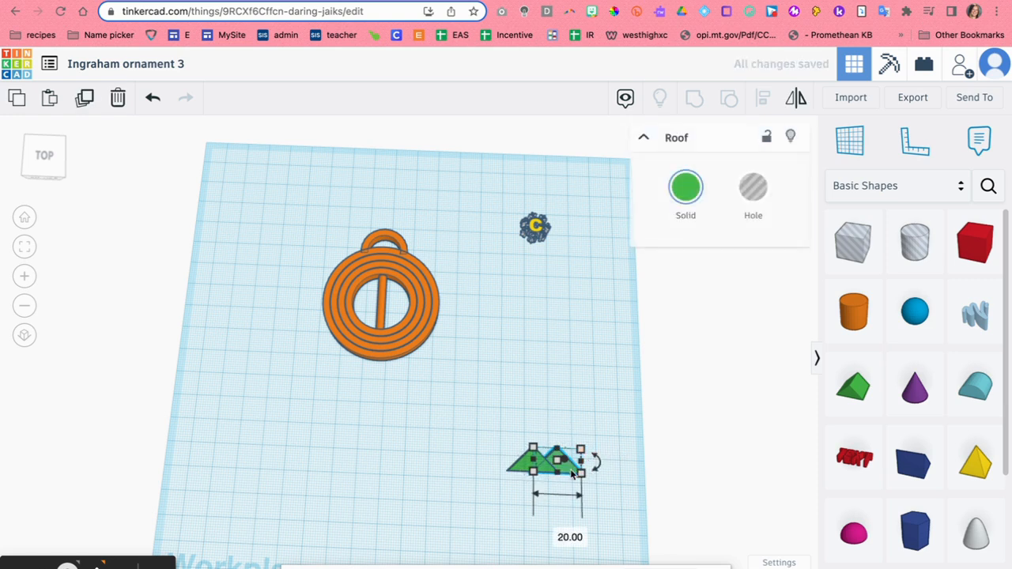
left_click_drag(580, 473, 542, 519)
key("super+v")
left_click_drag(466, 406, 607, 544)
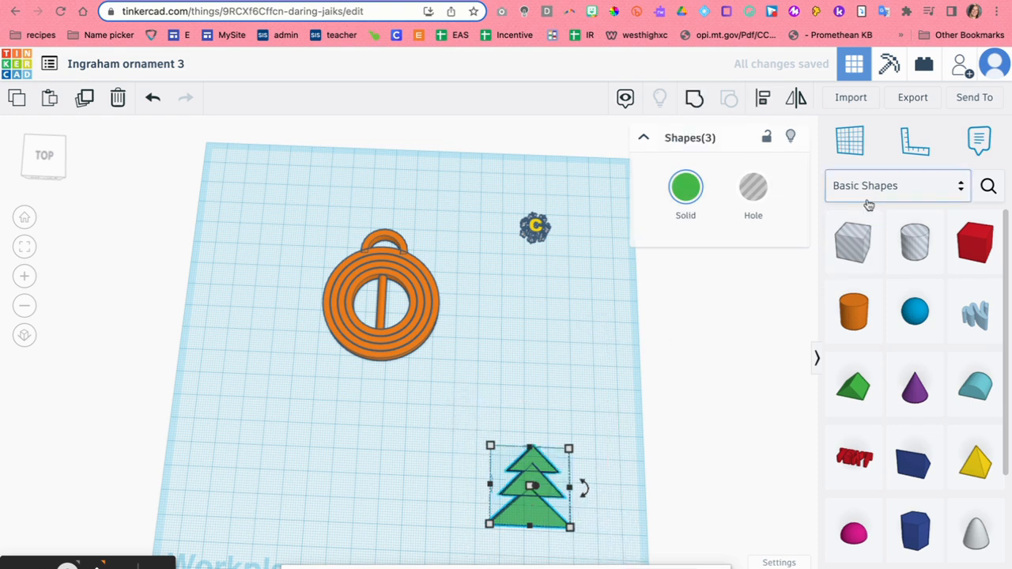
Step: Add a Text shape reading "CI" behind the tree and shrink it to about 20 by 10 mm
left_click(853, 467)
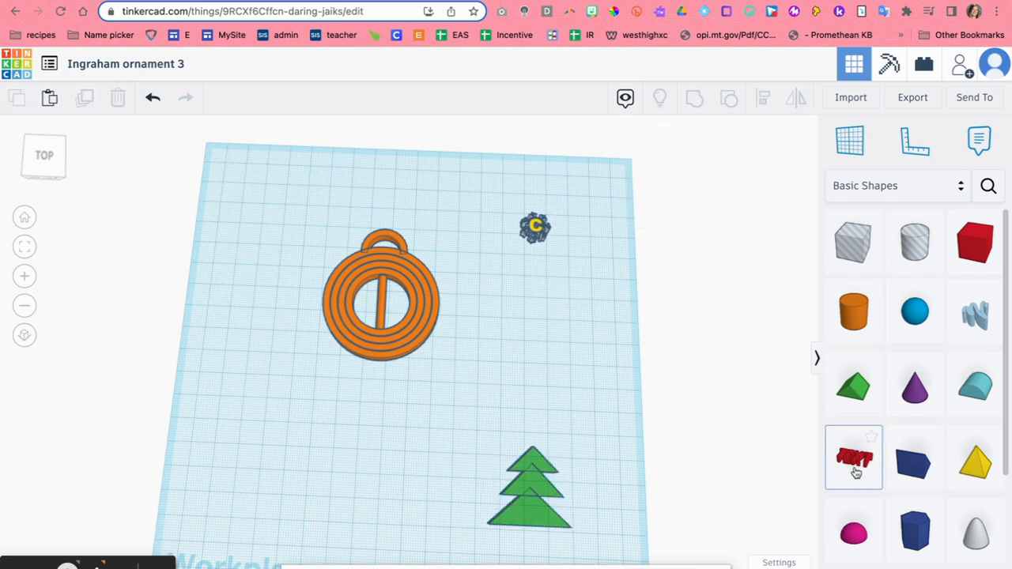
left_click(591, 377)
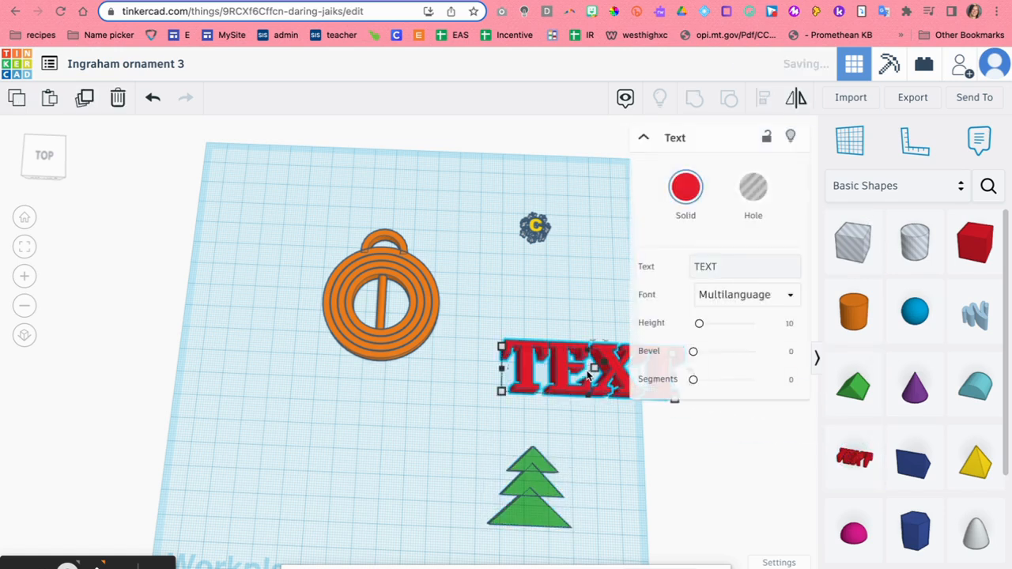
left_click(714, 272)
key("BackSpace")
key("BackSpace")
key("BackSpace")
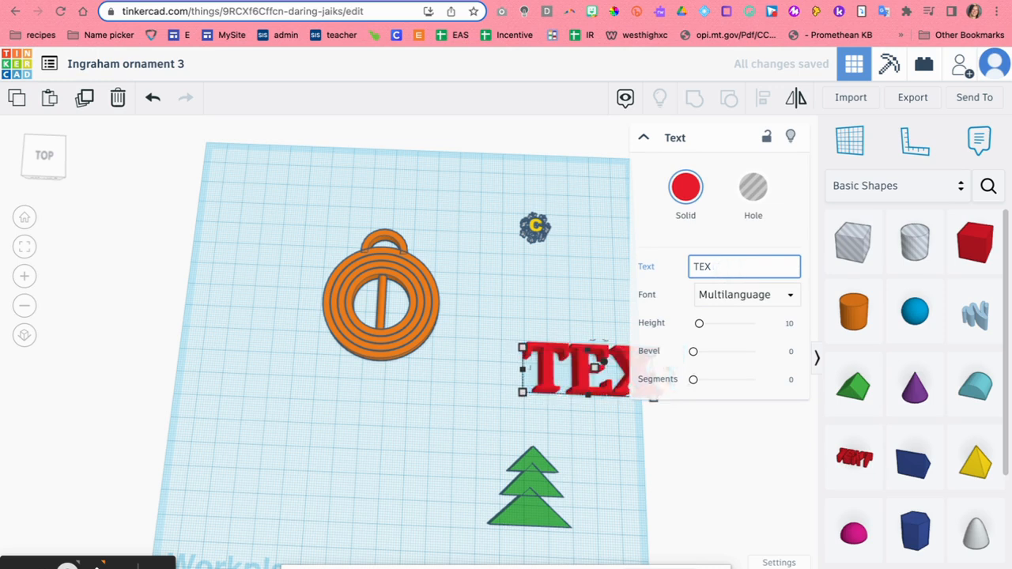
type("CI")
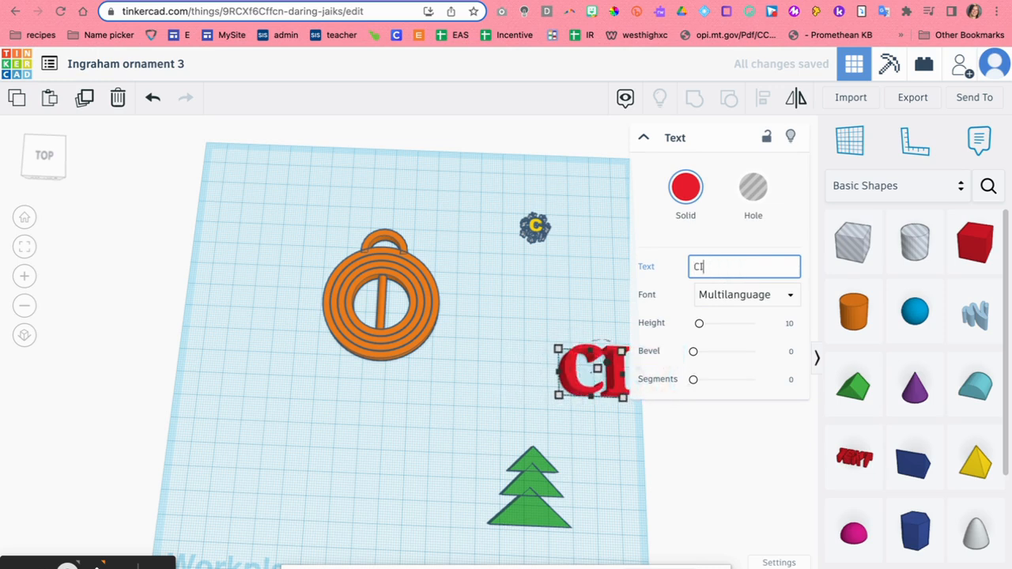
mouse_move(556, 348)
left_click_drag(557, 349, 574, 372)
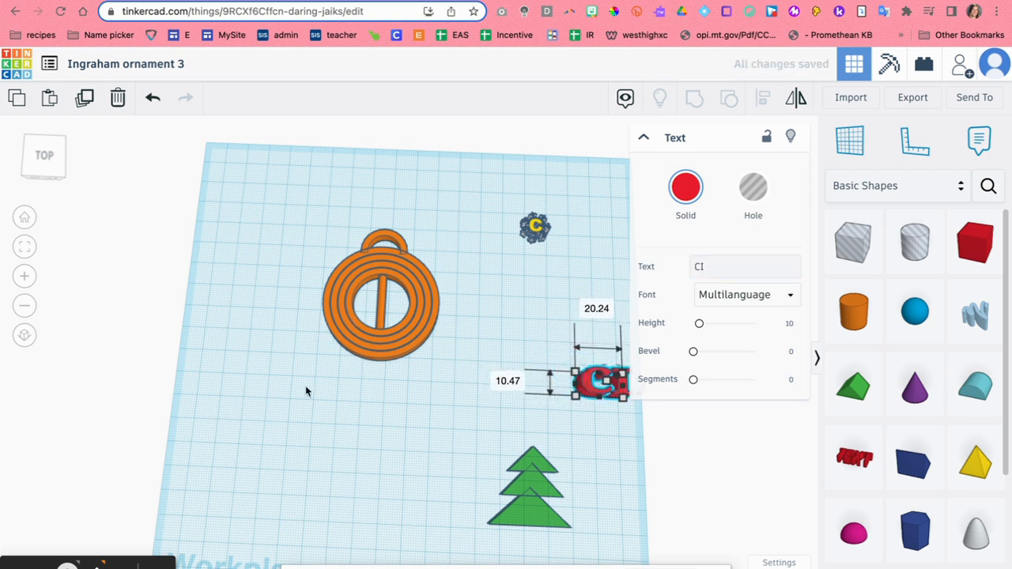
Step: Set the CI text's height to 4.5 mm
left_click_drag(29, 163, 27, 150)
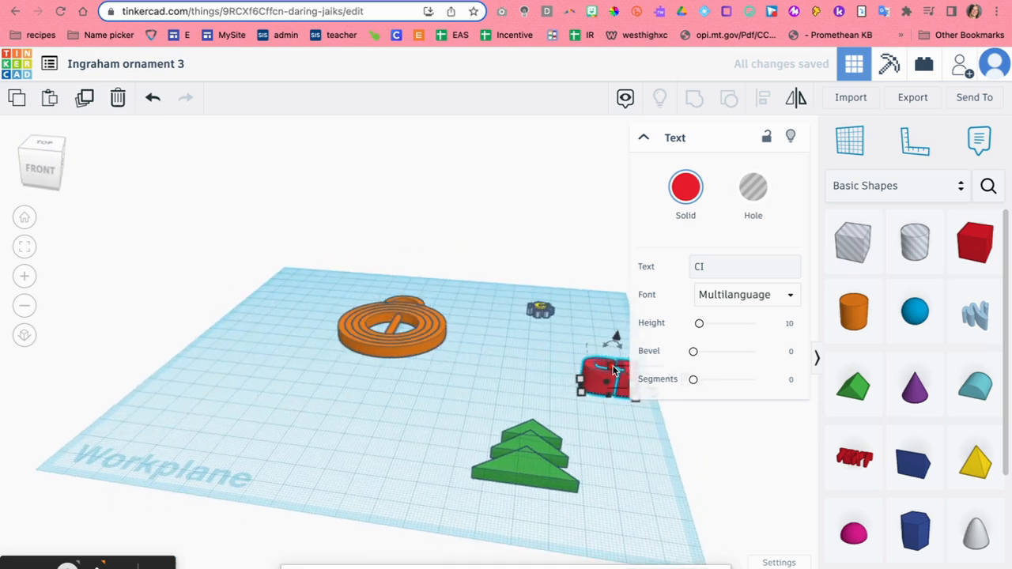
left_click(642, 138)
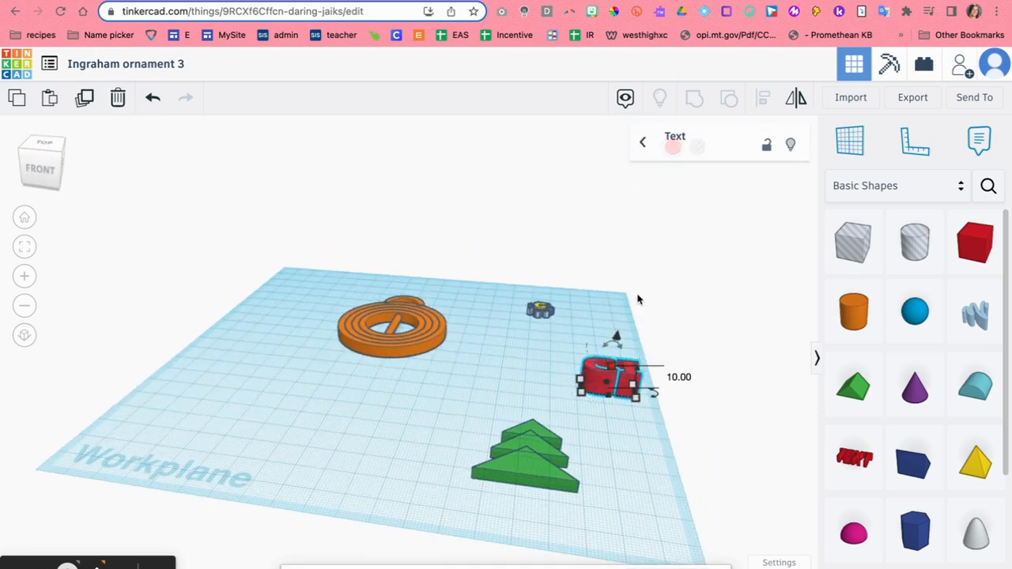
left_click(679, 377)
type("4")
key("Return")
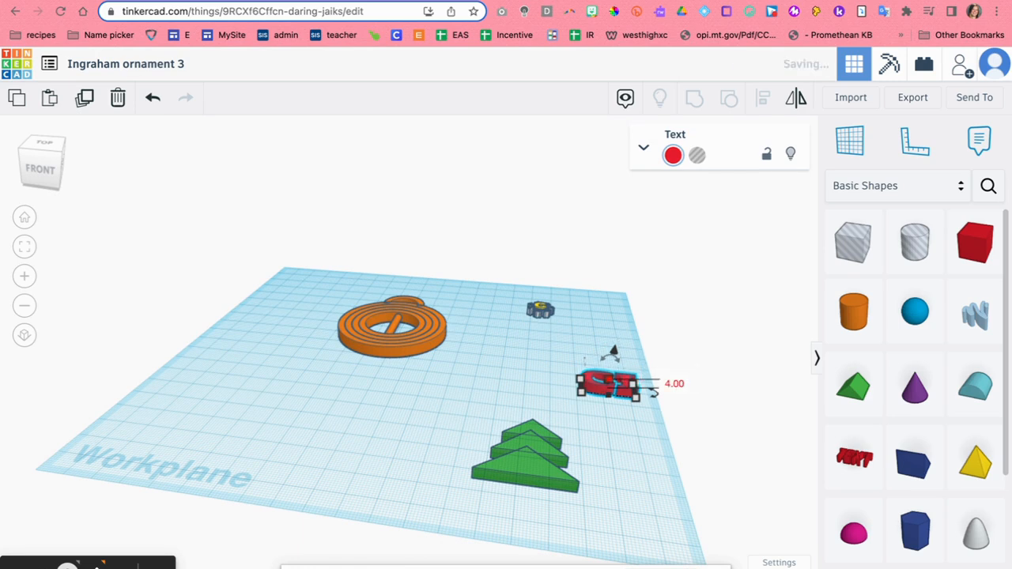
left_click(675, 383)
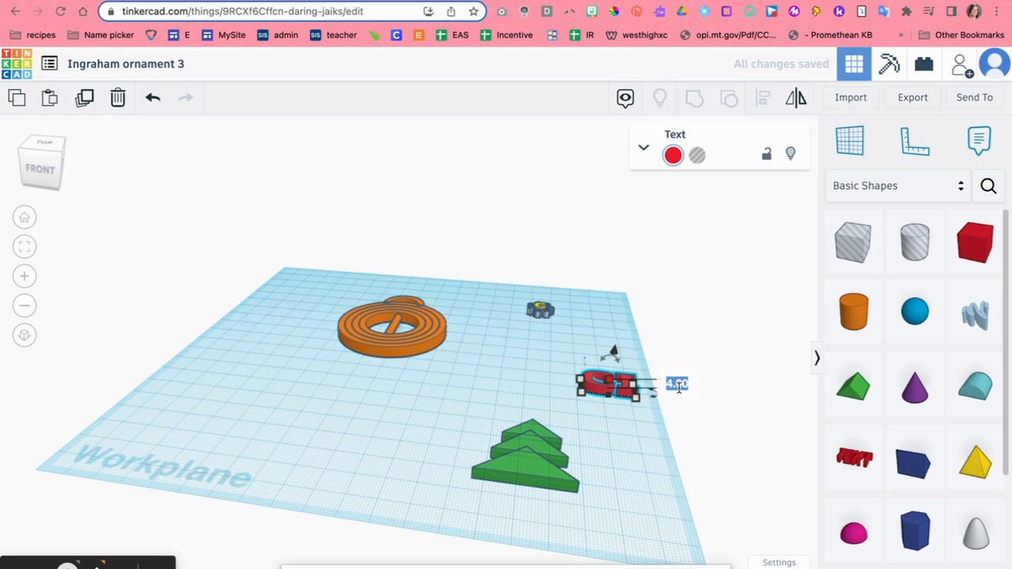
type("4.5")
key("Return")
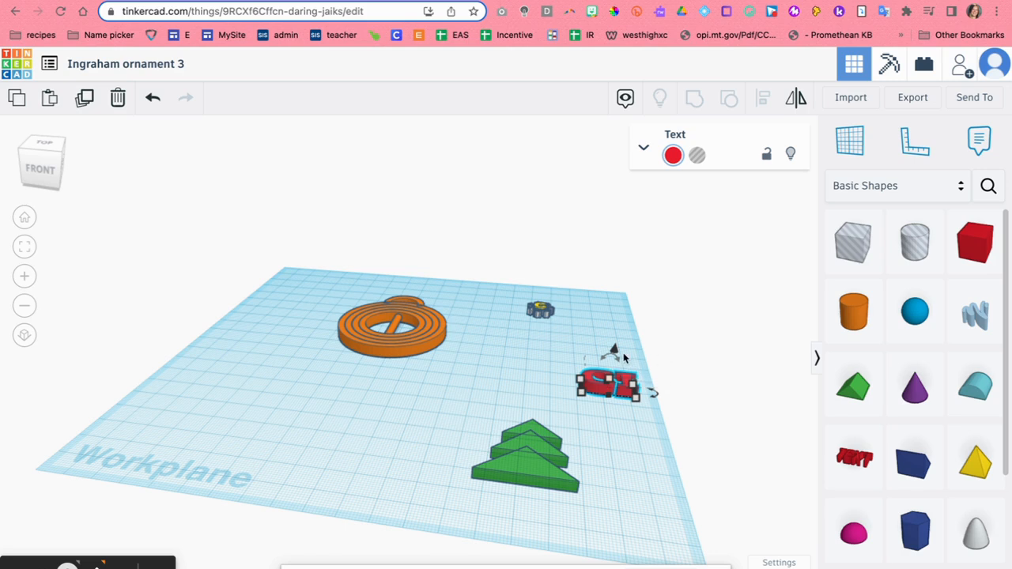
Step: Move the CI text onto the tree and rotate it -22.5° on the workplane
left_click_drag(614, 357, 610, 360)
left_click_drag(591, 367, 538, 431)
left_click(490, 348)
left_click_drag(582, 371, 512, 425)
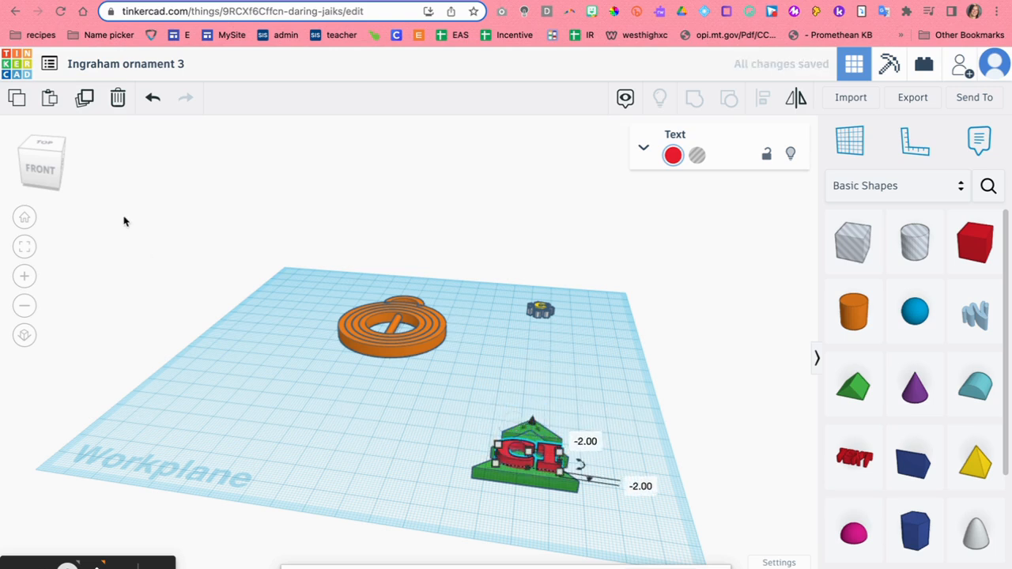
left_click(153, 97)
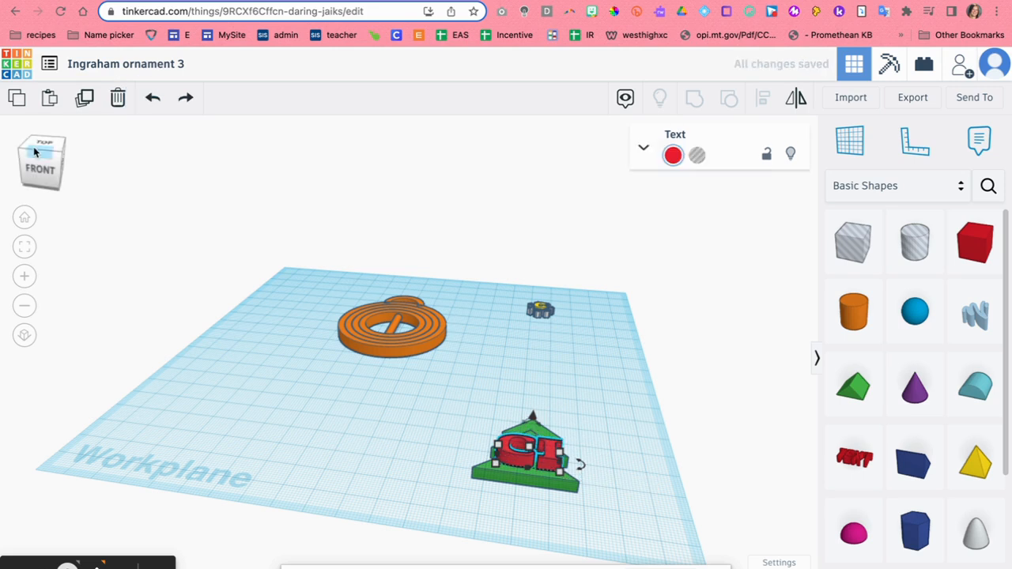
left_click(35, 152)
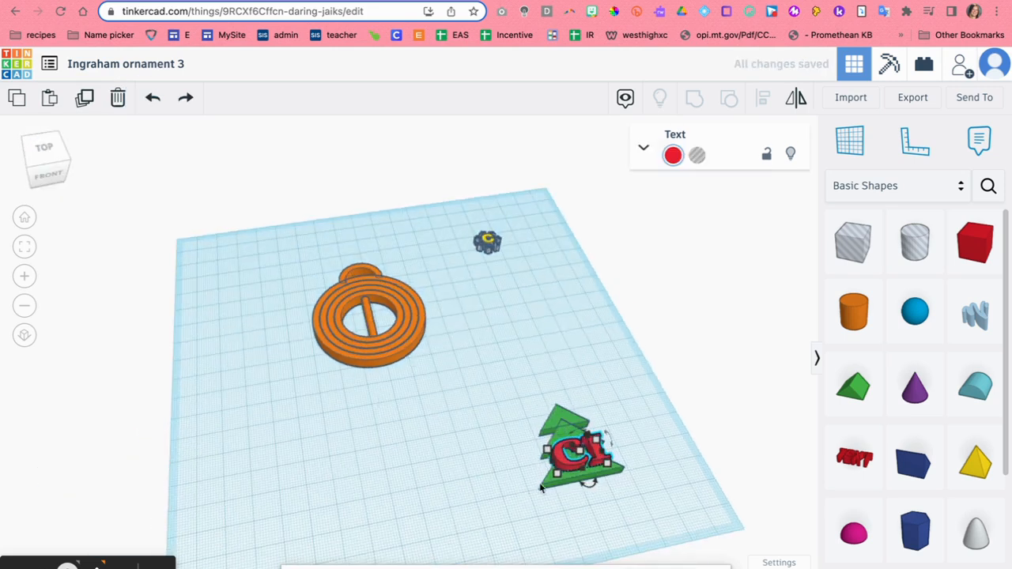
mouse_move(596, 493)
left_mouse_down()
mouse_move(614, 476)
mouse_move(599, 484)
left_mouse_up()
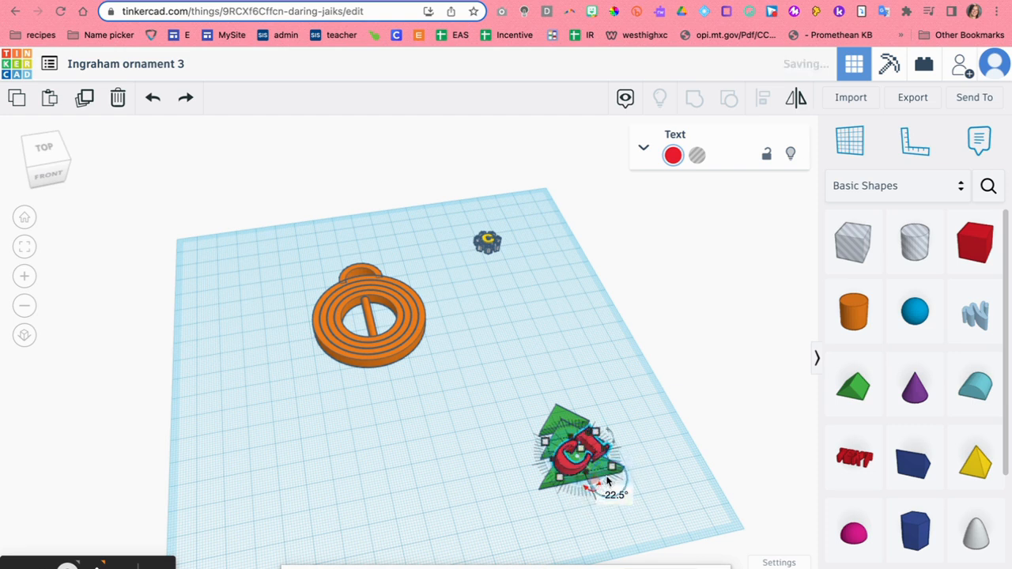
Step: Try grouping the three roofs with the CI text, and undo the grouping
left_click(565, 415)
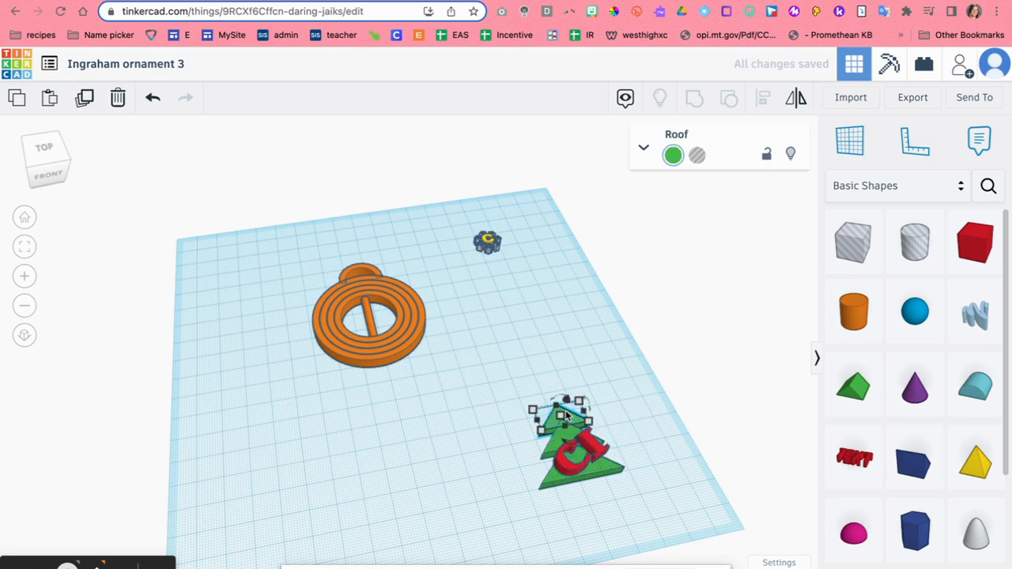
left_click(560, 332)
left_click_drag(528, 382, 637, 545)
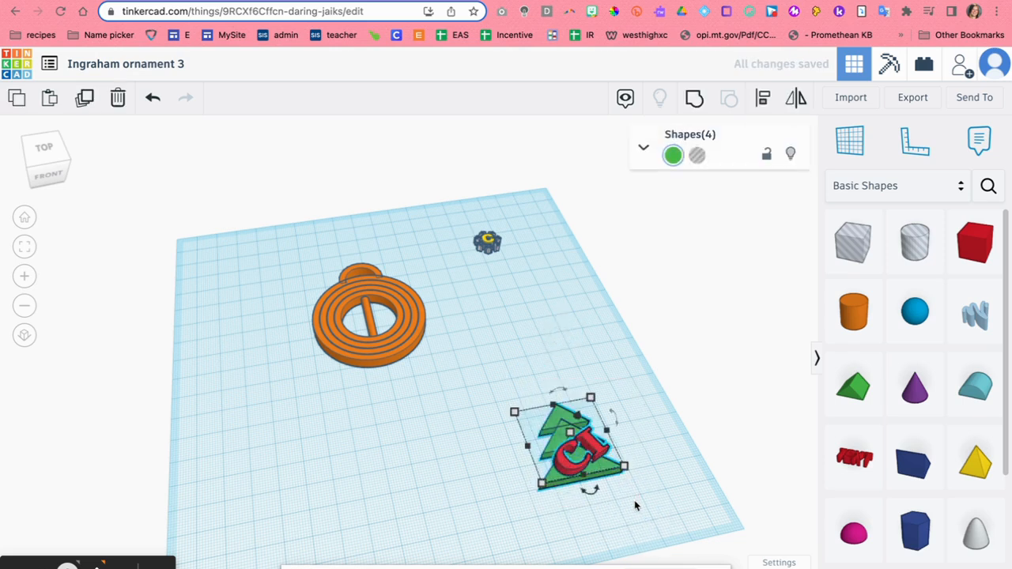
left_click(694, 98)
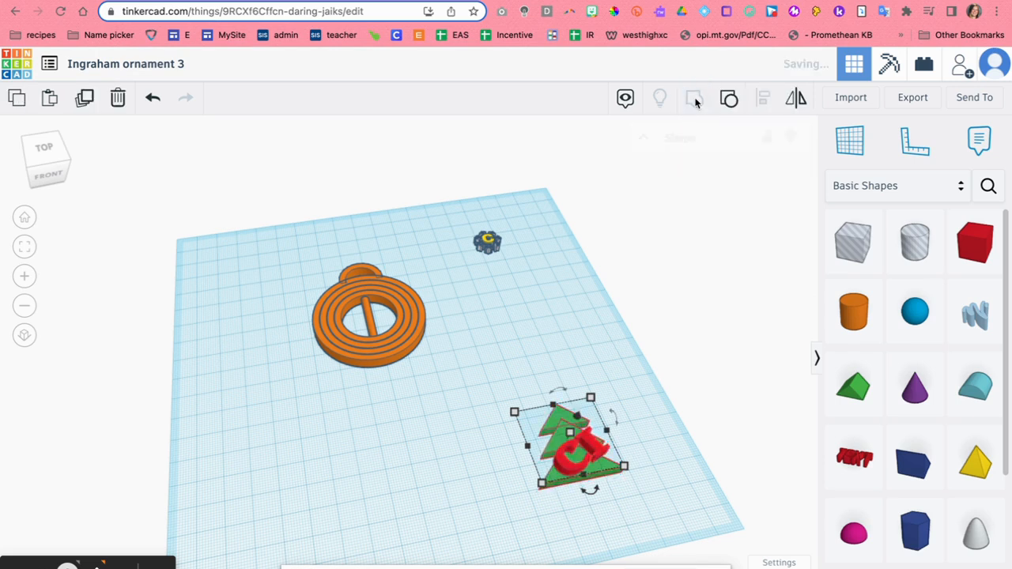
left_click(607, 366)
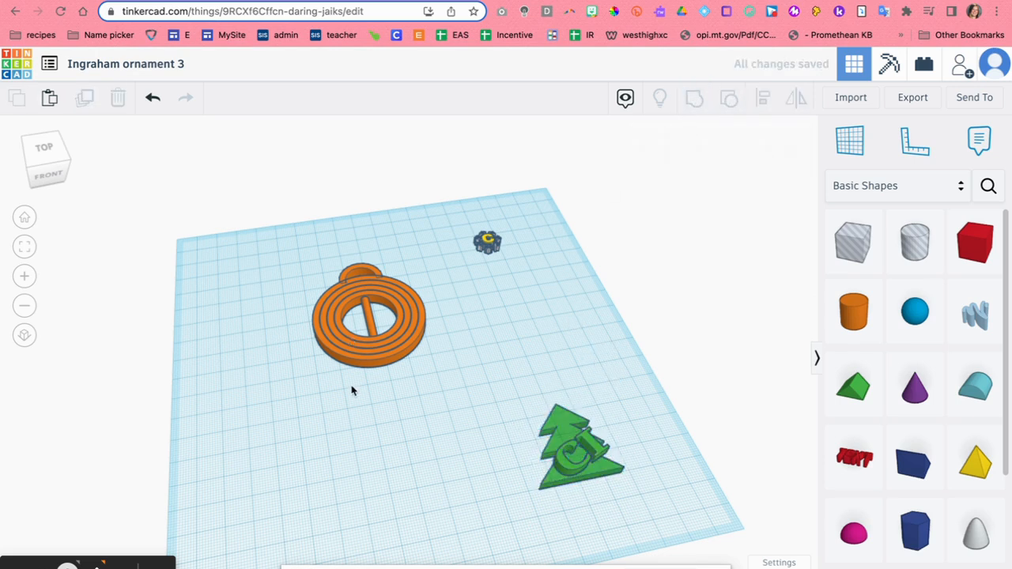
left_click_drag(60, 181, 70, 159)
left_click(69, 164)
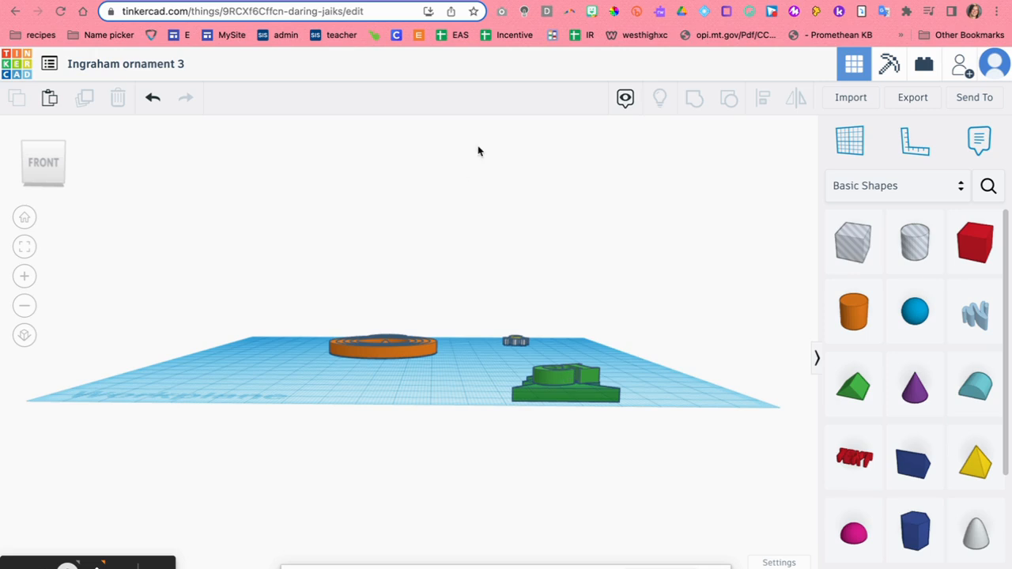
left_click(153, 97)
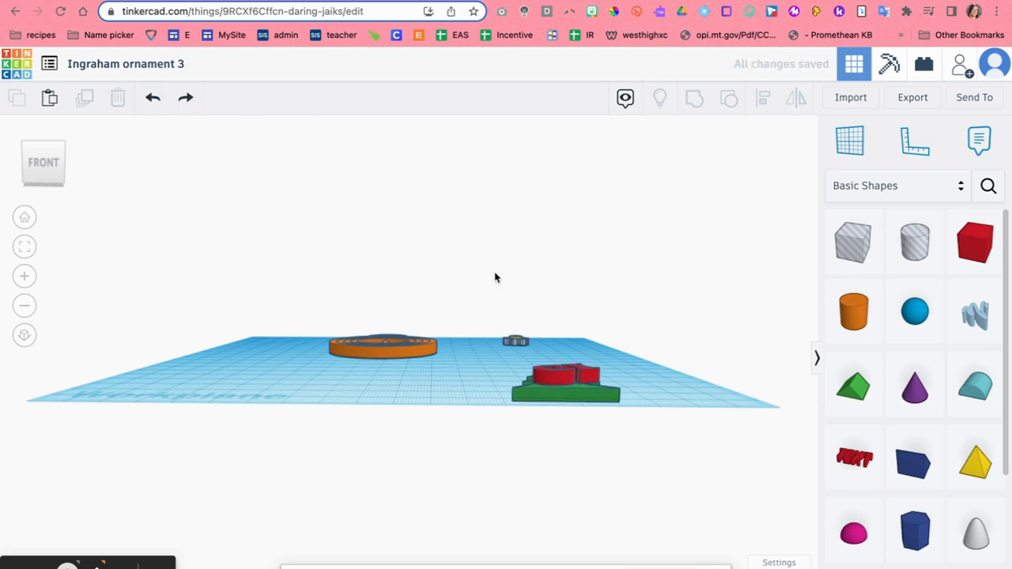
Step: Move the CI text off the tree and back, positioning it over the middle of the three green roofs
left_click_drag(551, 378, 632, 380)
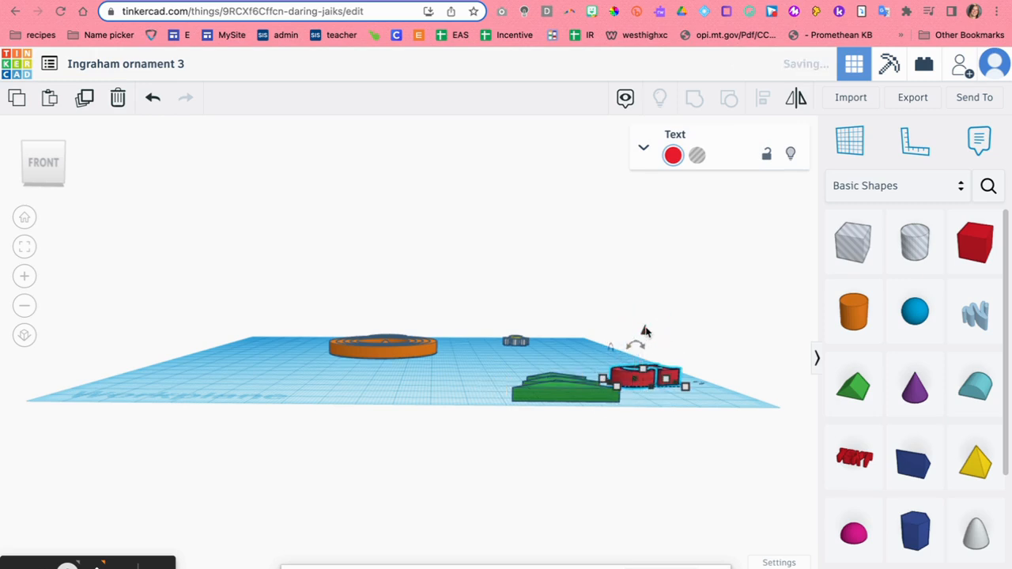
left_click(643, 380)
left_click_drag(642, 380, 559, 387)
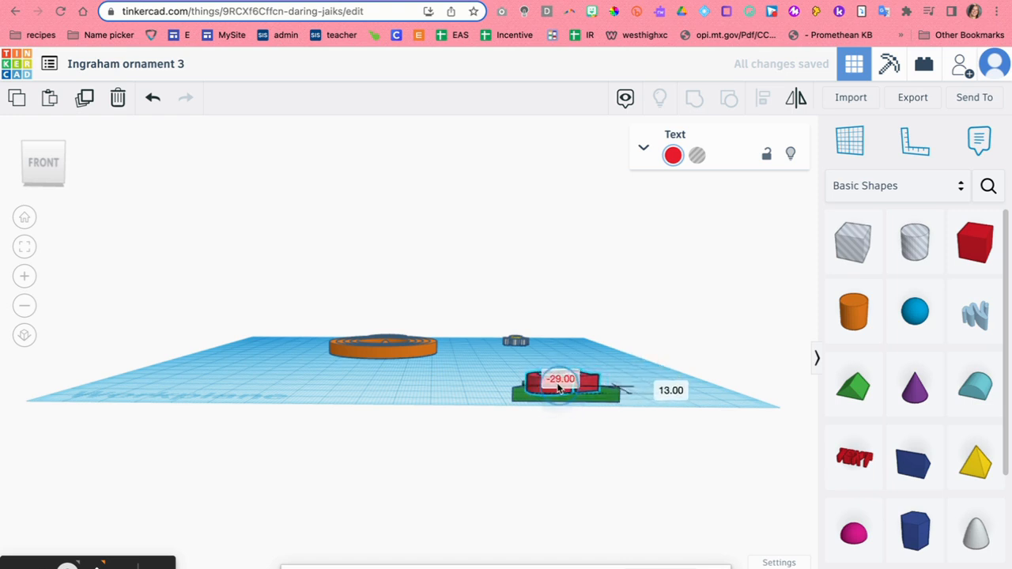
left_click_drag(43, 164, 43, 170)
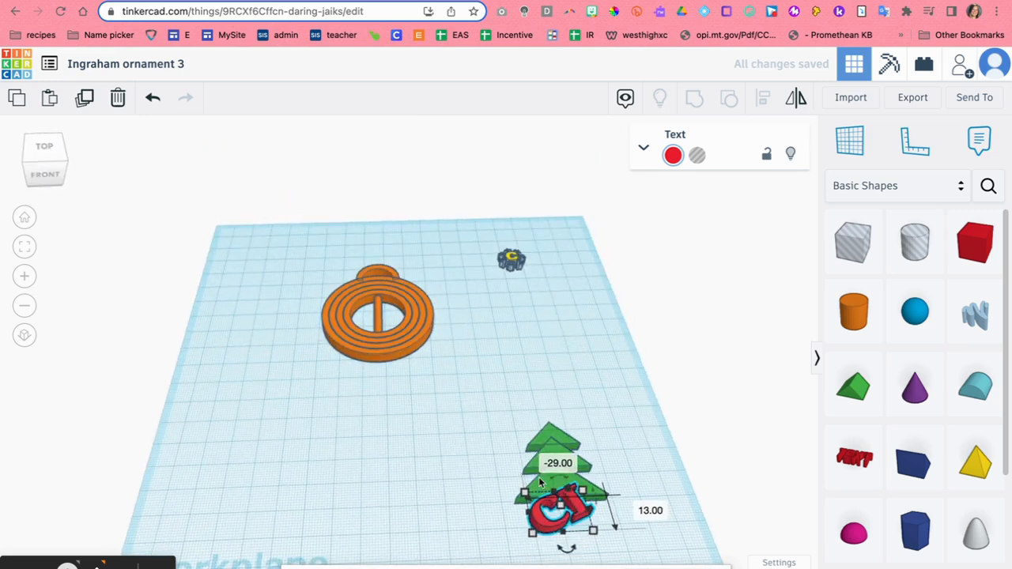
left_click_drag(542, 523, 542, 479)
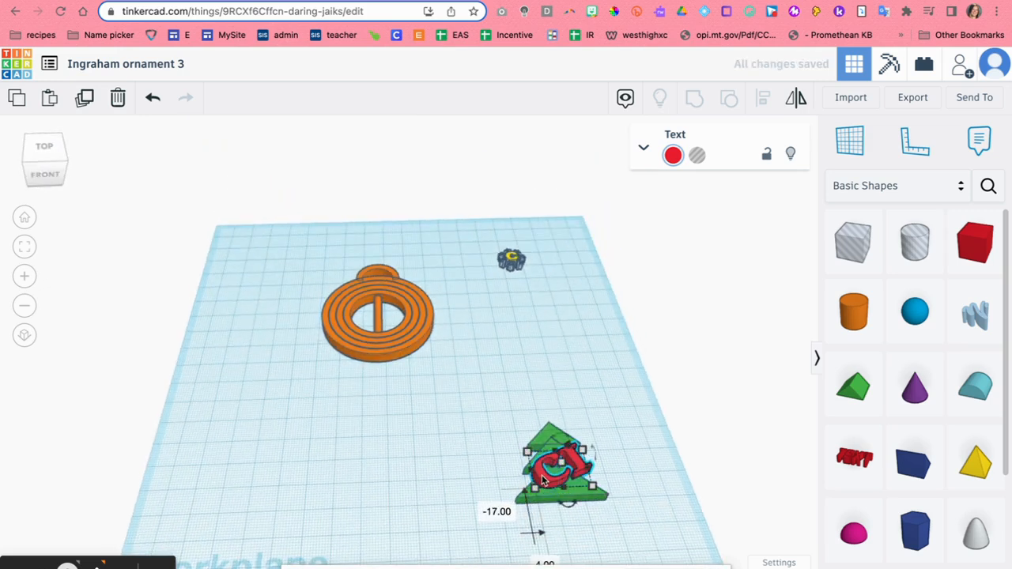
Step: Group the three green roofs and the CI text into one tree shape
left_click_drag(487, 395, 656, 534)
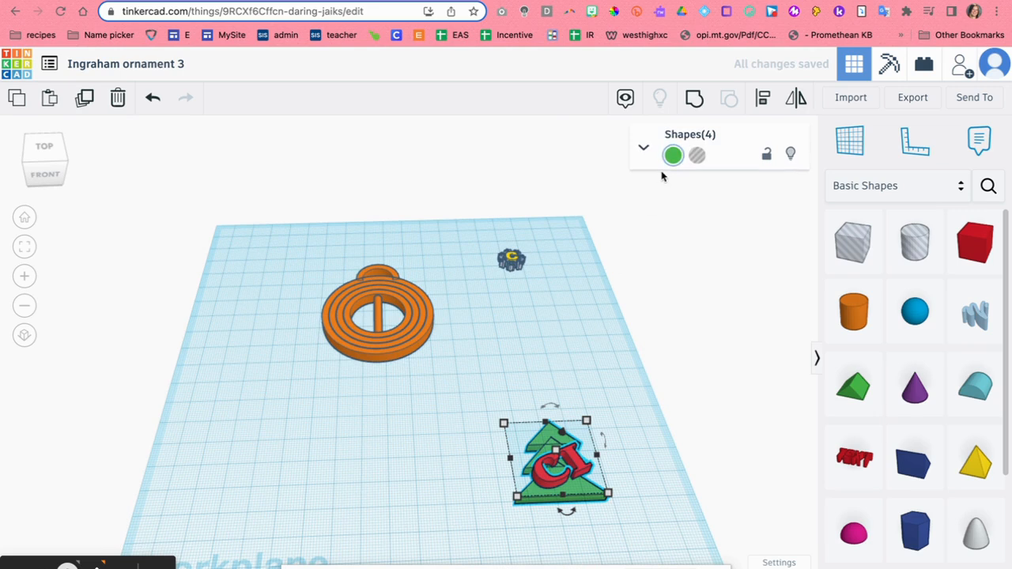
left_click(694, 98)
left_click(508, 485)
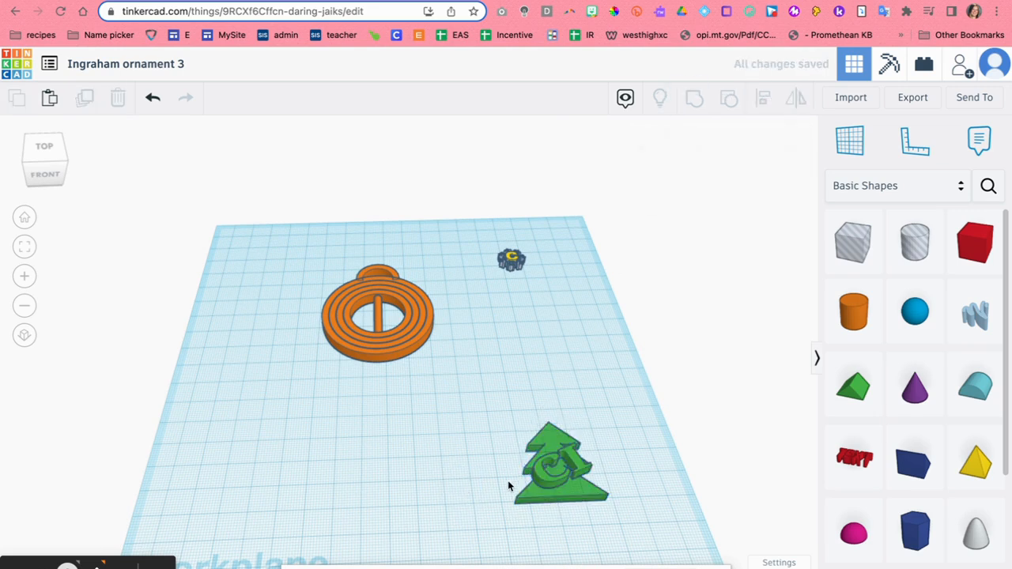
Step: Shrink the lettered tree to fit the innermost ring's opening, and undo the accidental height stretch
left_click(570, 474)
left_click_drag(607, 498, 414, 359)
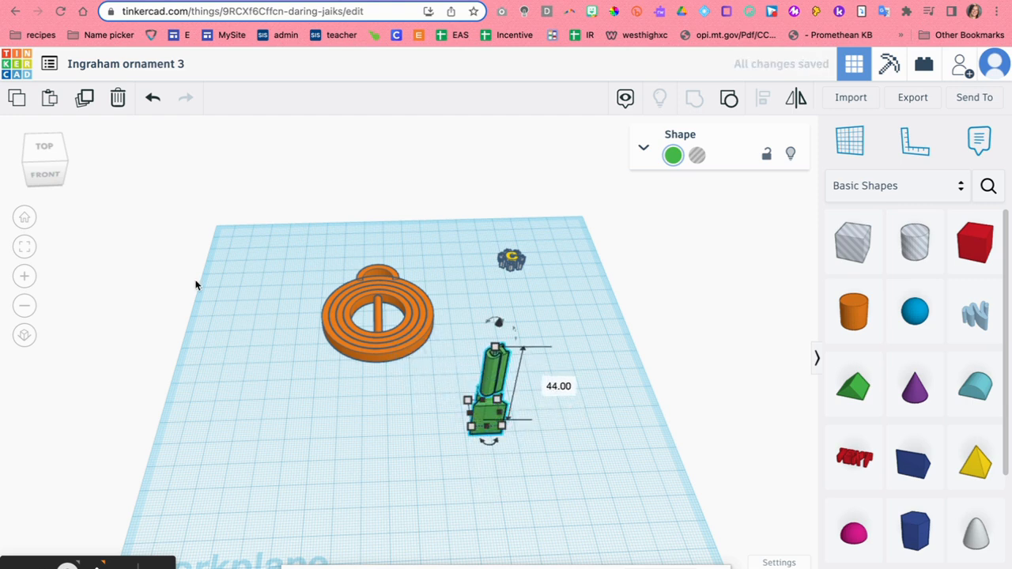
left_click(153, 98)
left_click(593, 423)
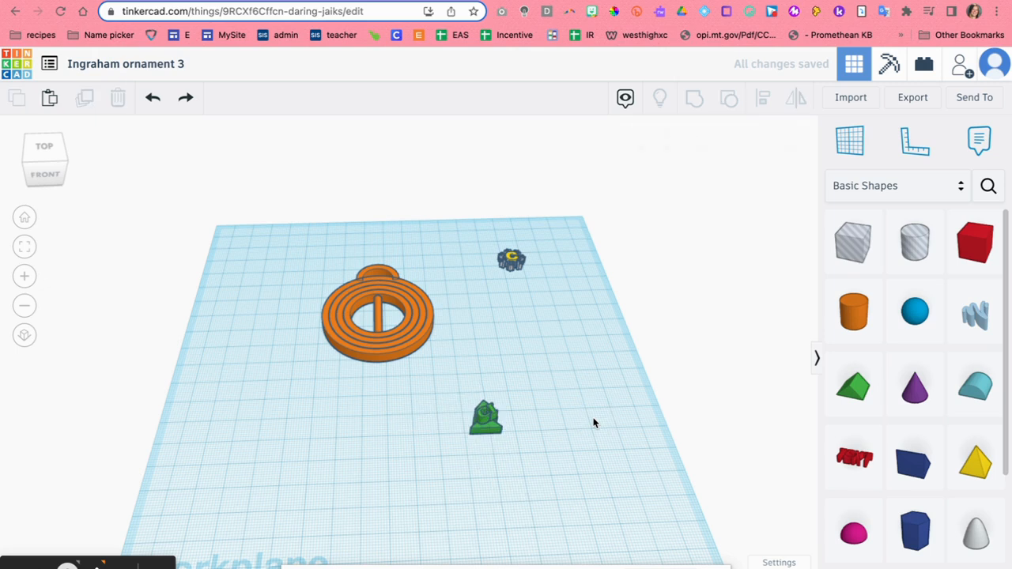
Step: Move the lettered tree into the ornament's central opening and centre it over the rod
left_click_drag(485, 418, 380, 312)
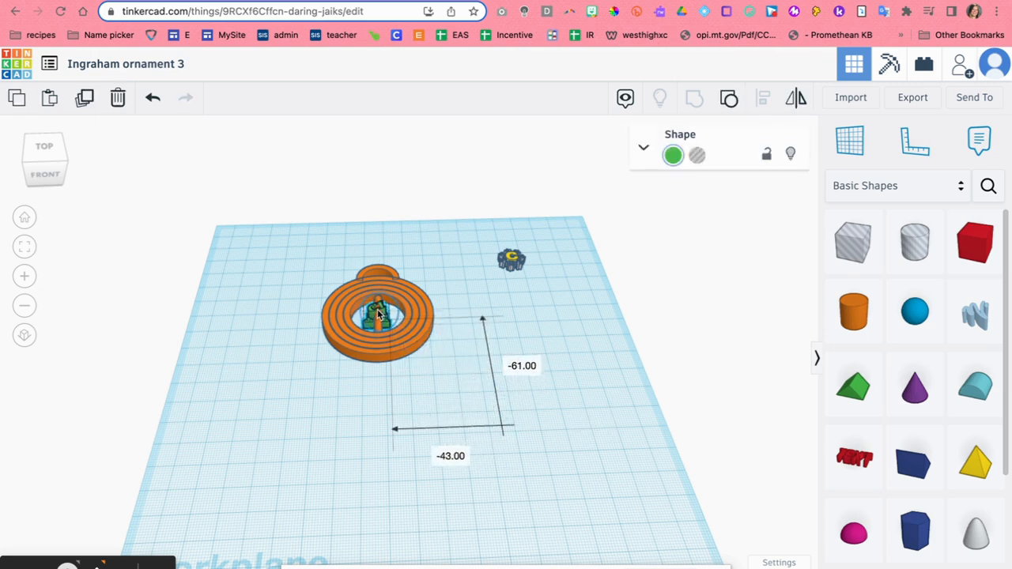
left_click(633, 284)
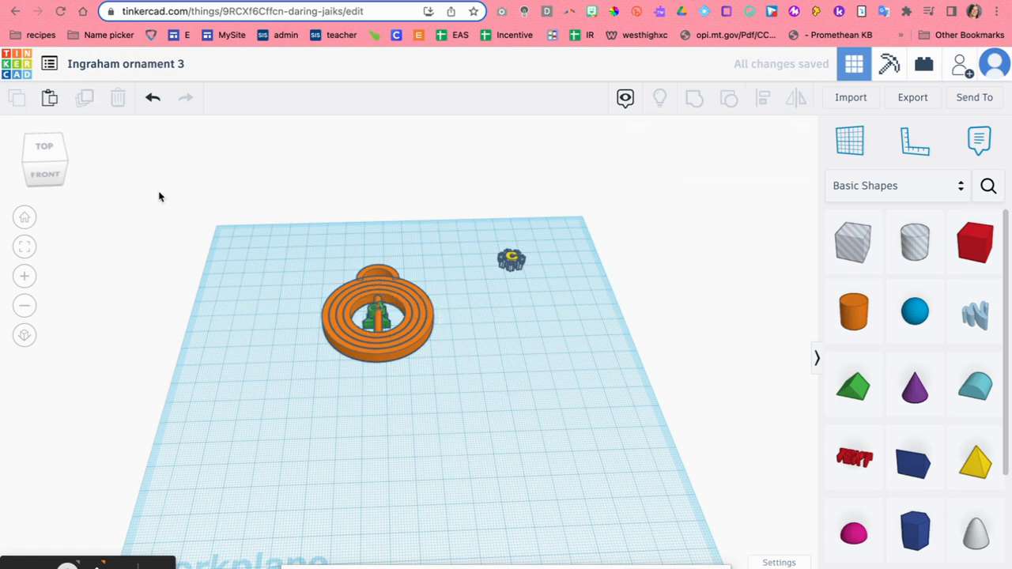
left_click(52, 155)
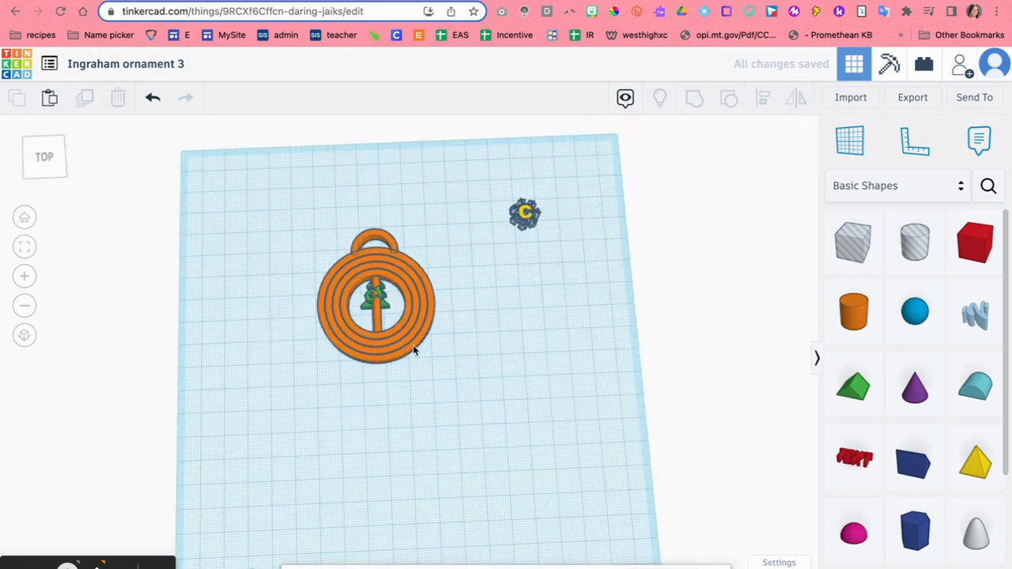
left_click(384, 313)
left_click(564, 305)
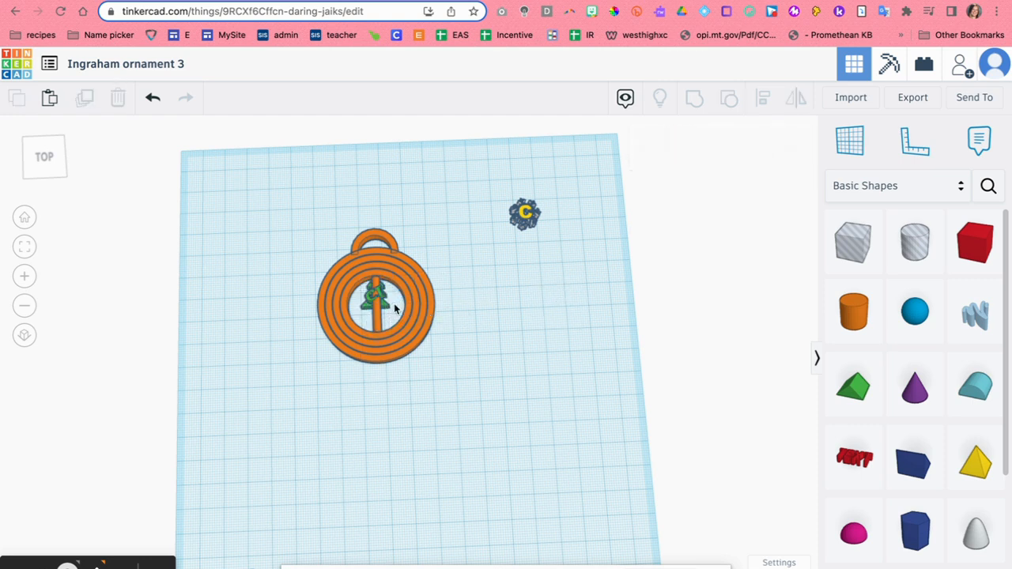
left_click_drag(385, 308, 385, 316)
left_click(542, 354)
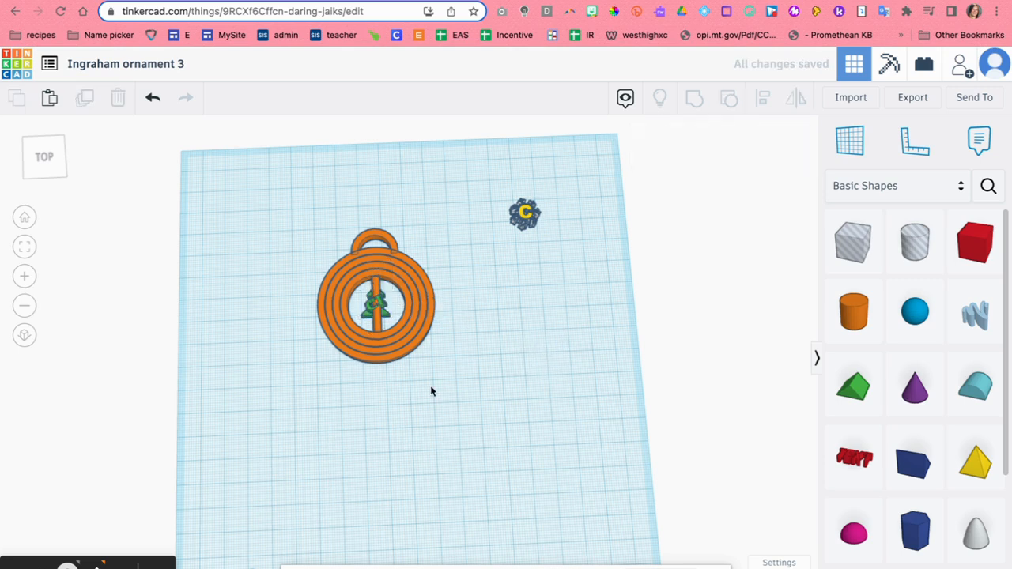
left_click(30, 169)
left_click_drag(30, 152, 32, 159)
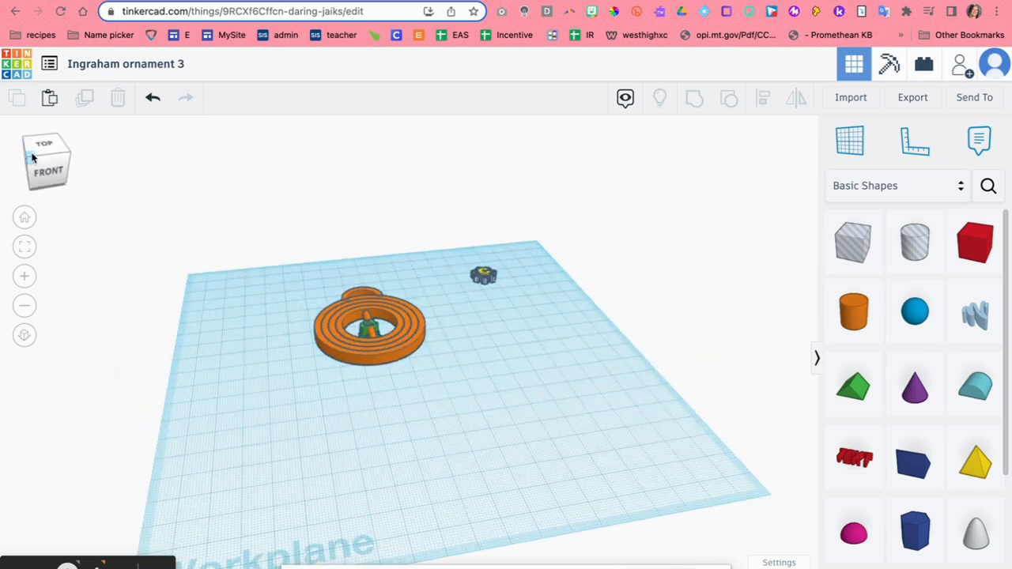
left_click(369, 331)
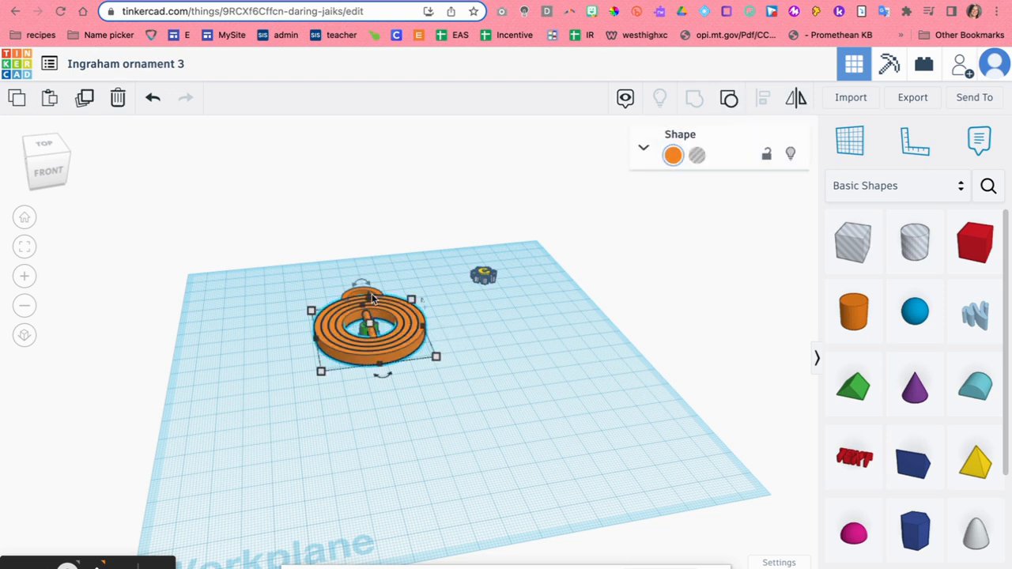
left_click_drag(372, 301, 440, 301)
left_click(153, 97)
Step: Set the height of the lettered tree inside the rings to 4.8 mm
left_click(362, 327)
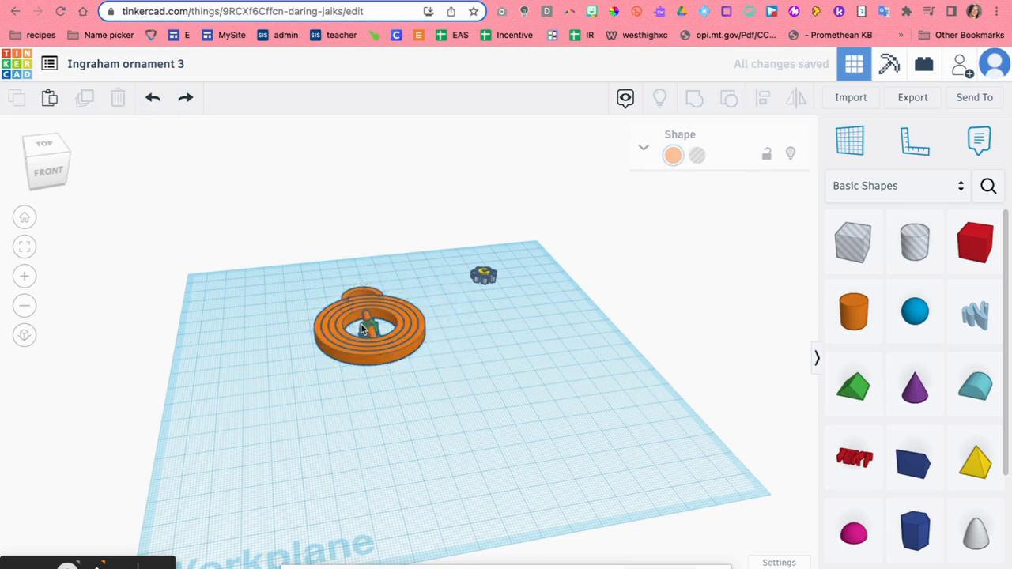
left_click(363, 330)
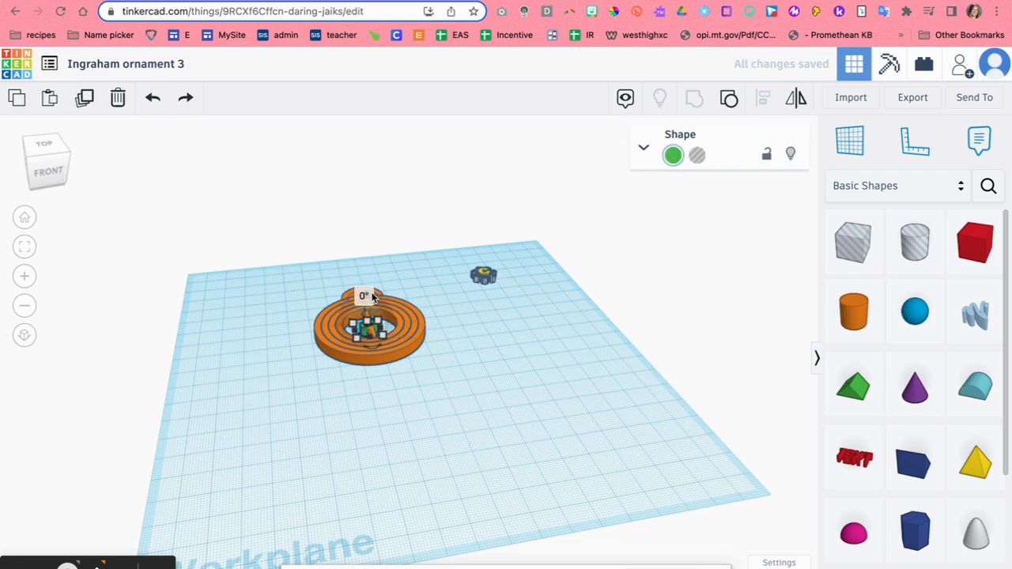
mouse_move(370, 302)
left_mouse_down()
mouse_move(368, 271)
mouse_move(375, 286)
left_mouse_up()
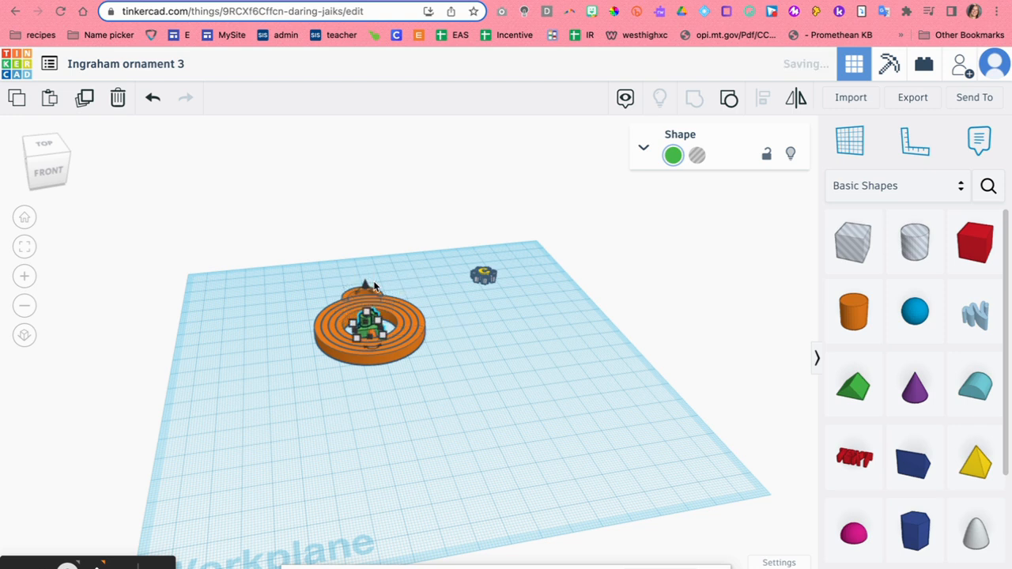
left_click(45, 172)
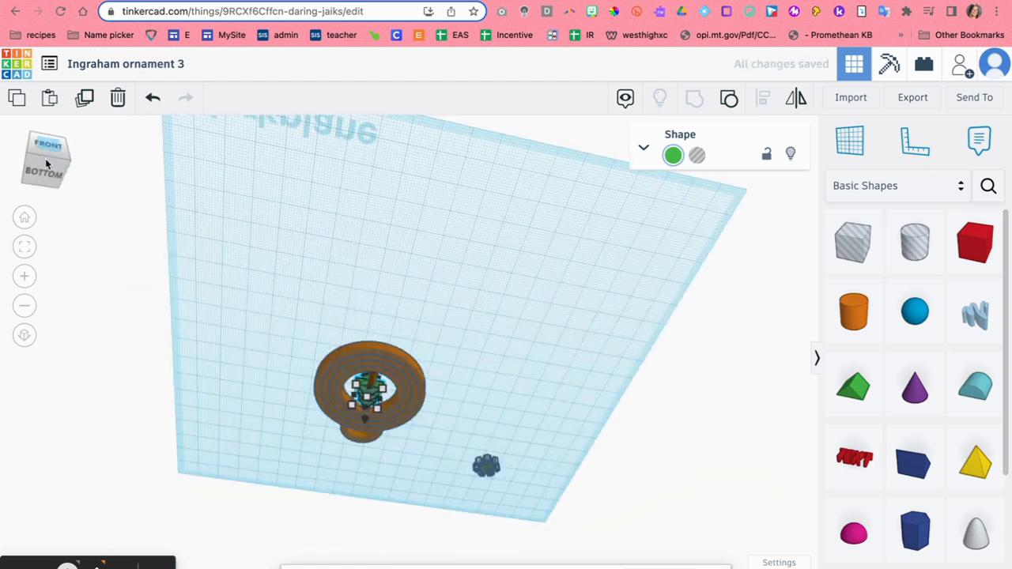
left_click_drag(44, 169, 43, 172)
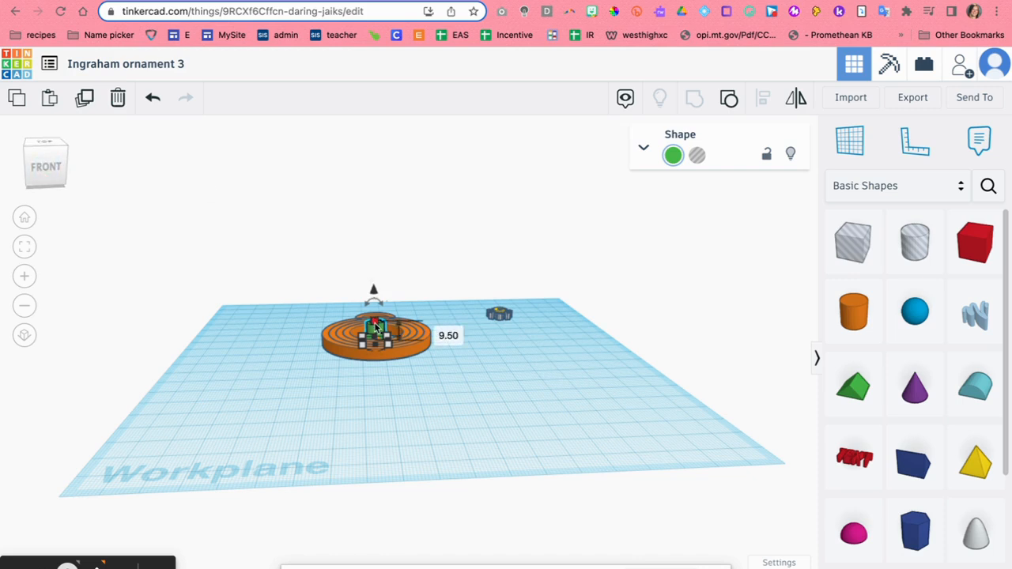
left_click(438, 332)
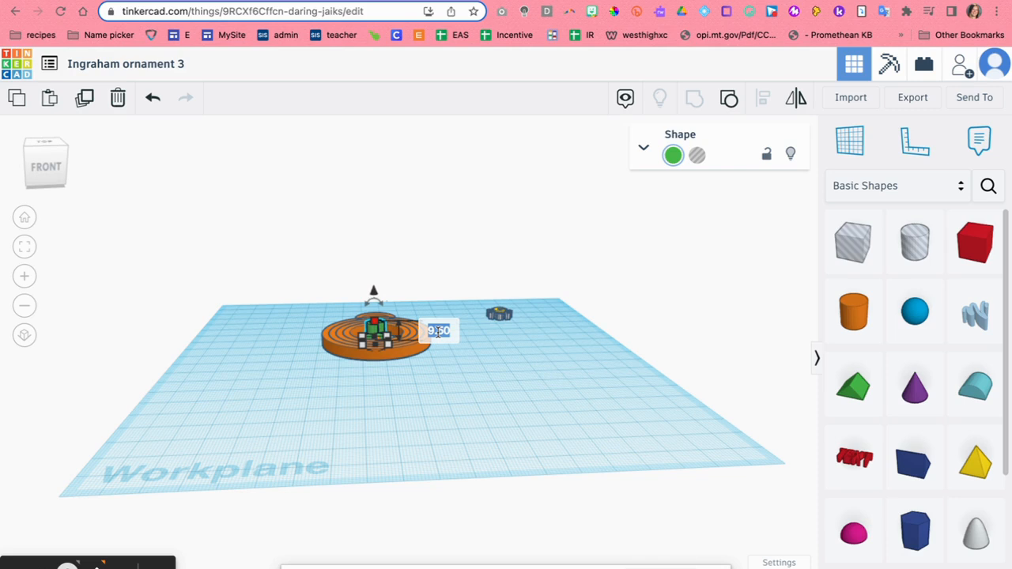
type("4")
key("Return")
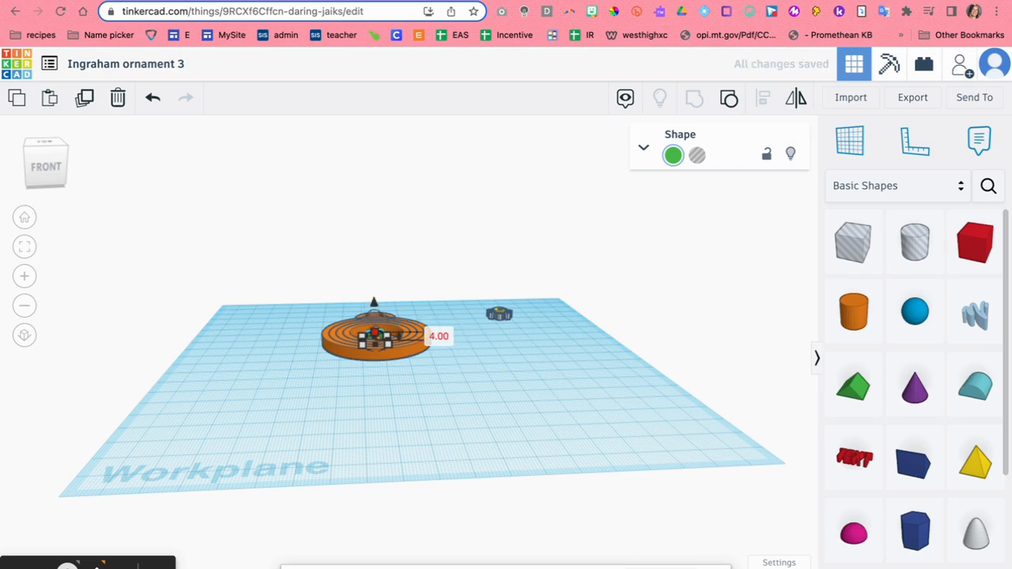
left_click(435, 337)
type("4.8")
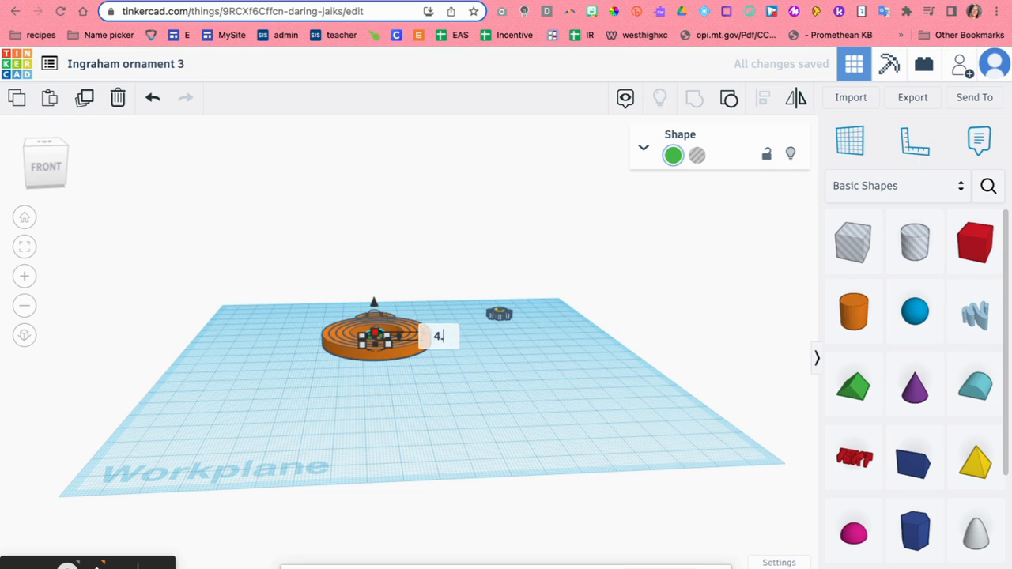
key("Return")
left_click(543, 322)
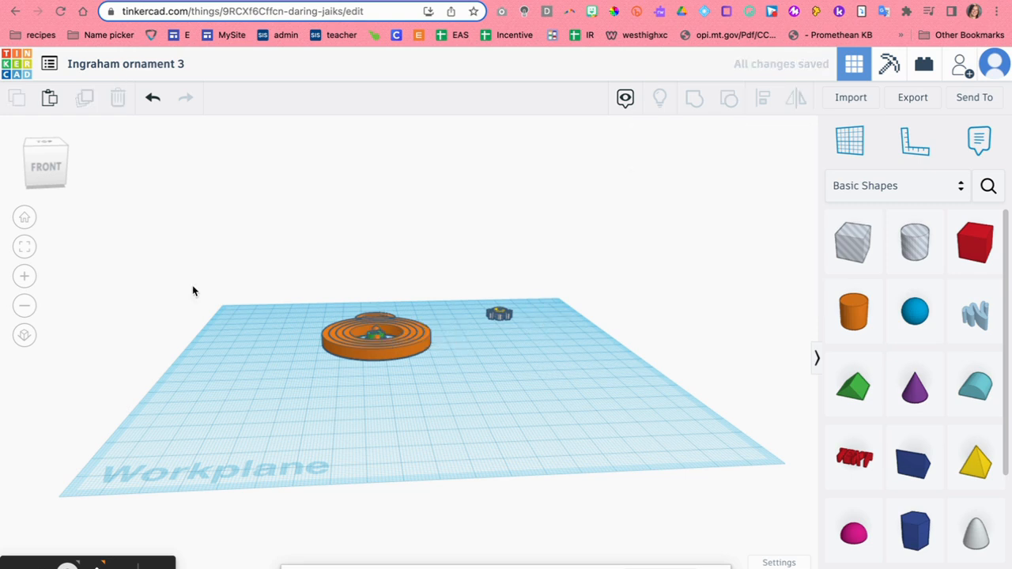
Step: Delete the snowflake with the letter C from the workplane
left_click(47, 149)
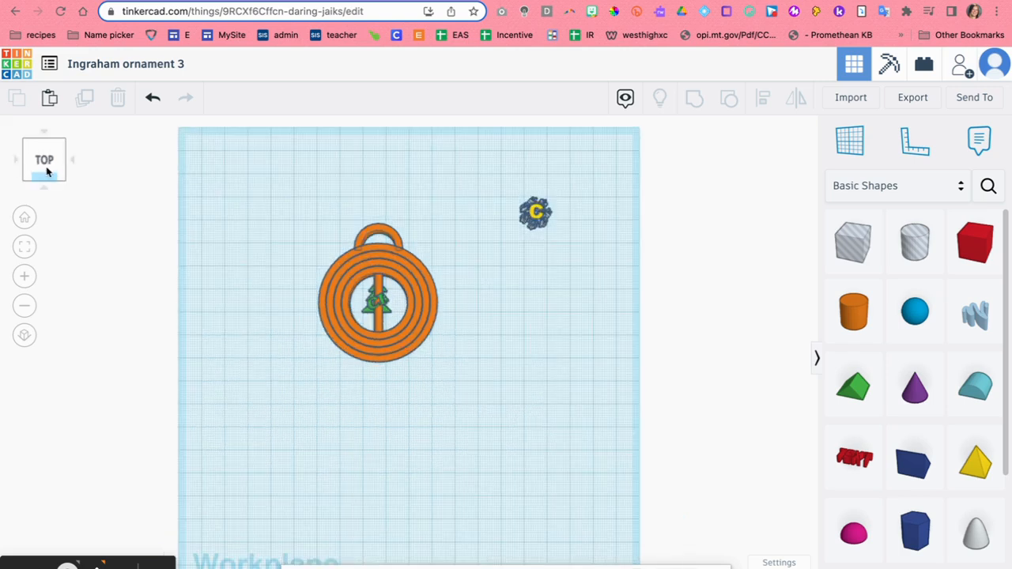
left_click(535, 212)
key("Delete")
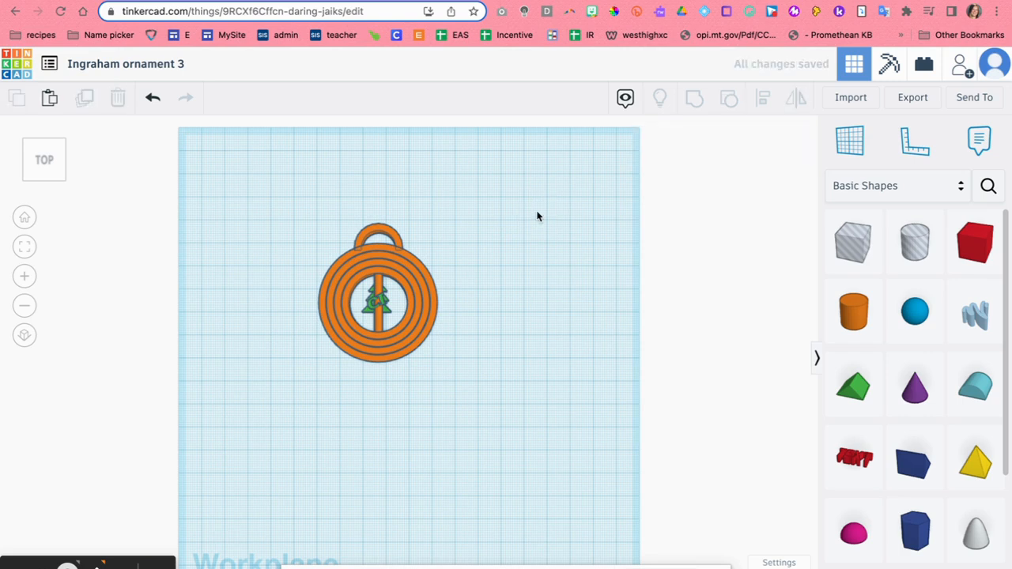
Step: Group the ring ornament with the lettered tree, and export the selected shape as an STL file
left_click_drag(239, 177, 485, 433)
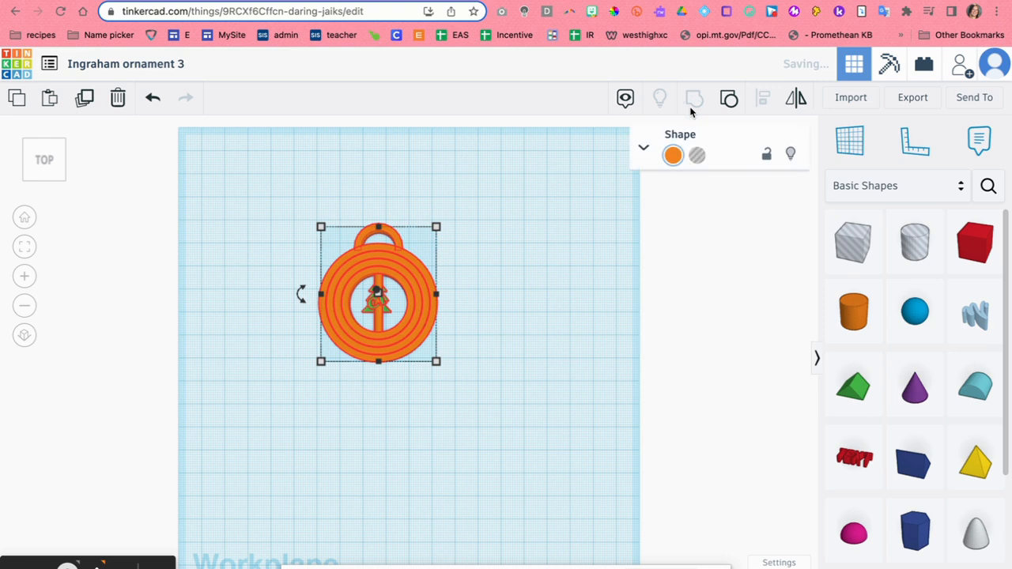
left_click(909, 99)
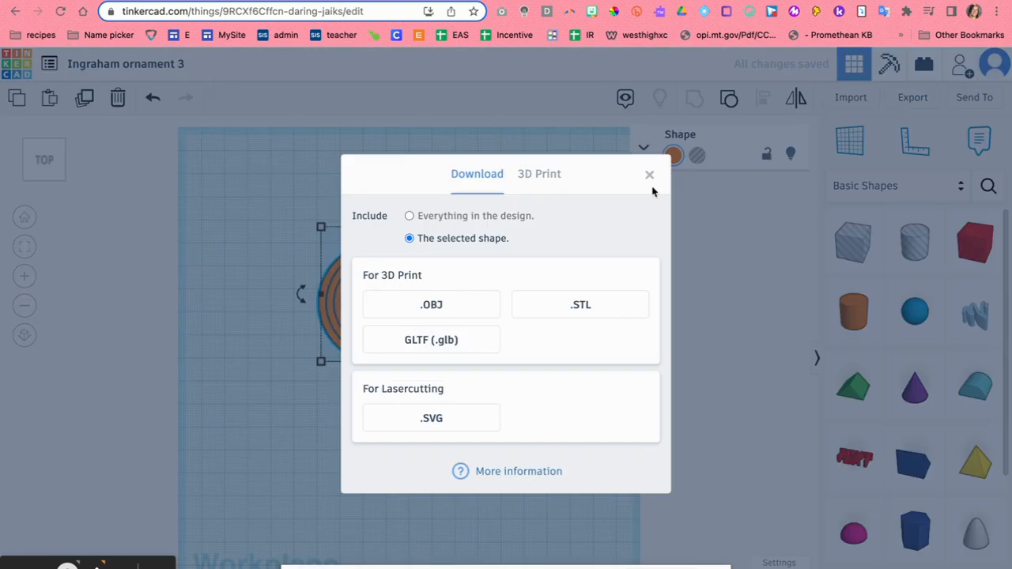
left_click(557, 297)
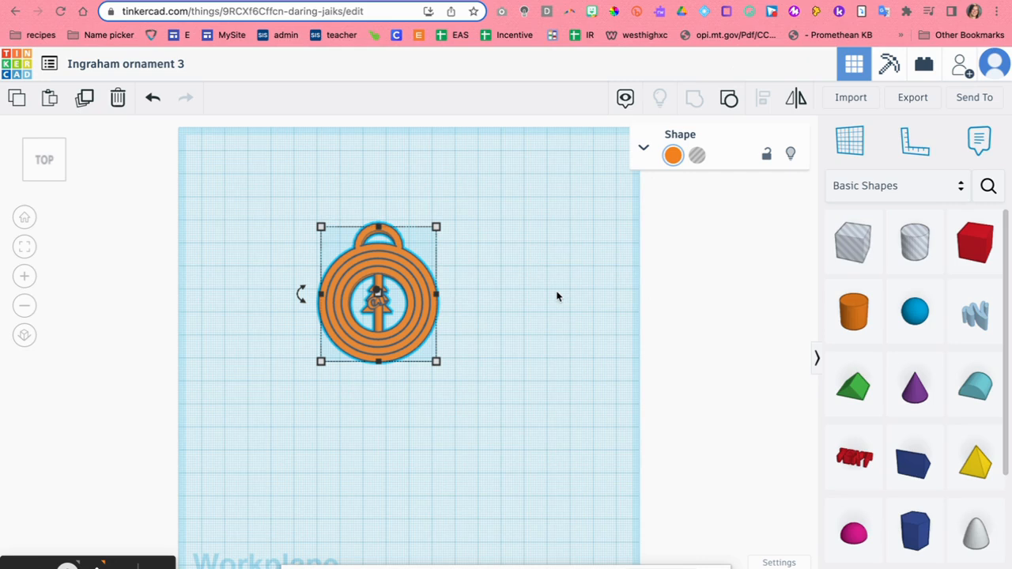